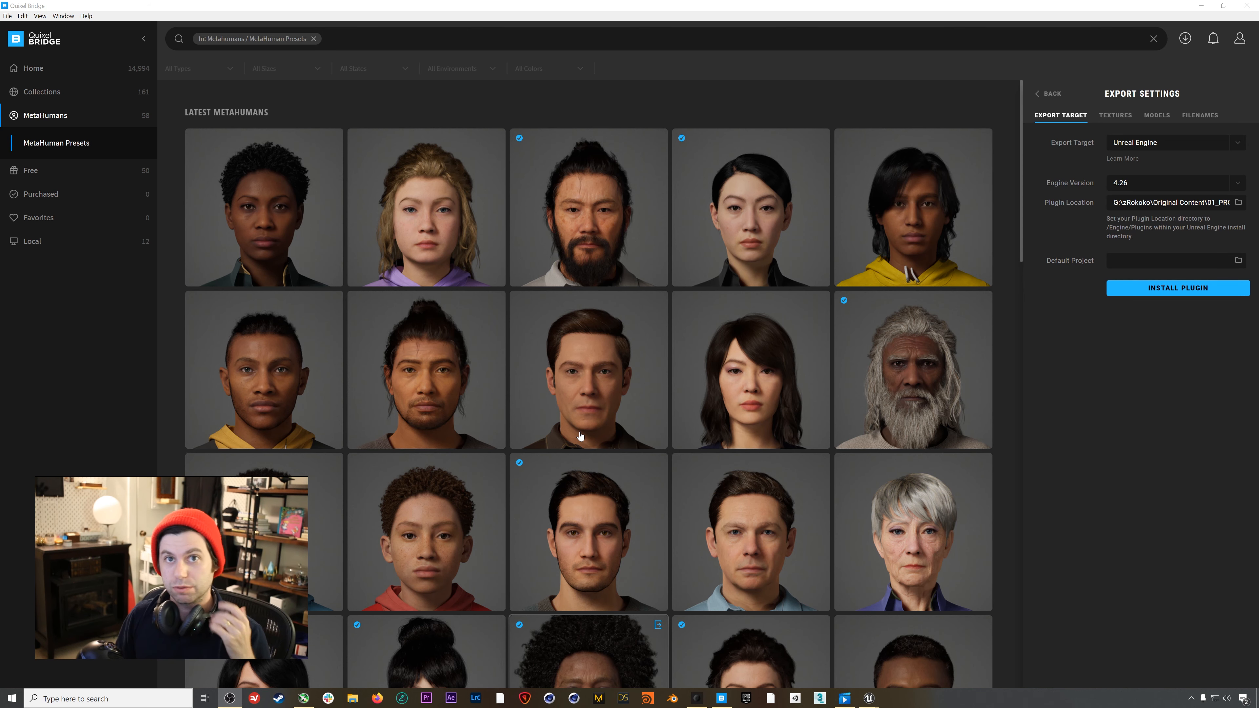
Look through the MetaHuman presets gallery from the newest characters to the older ones and back
mouse_move(580, 436)
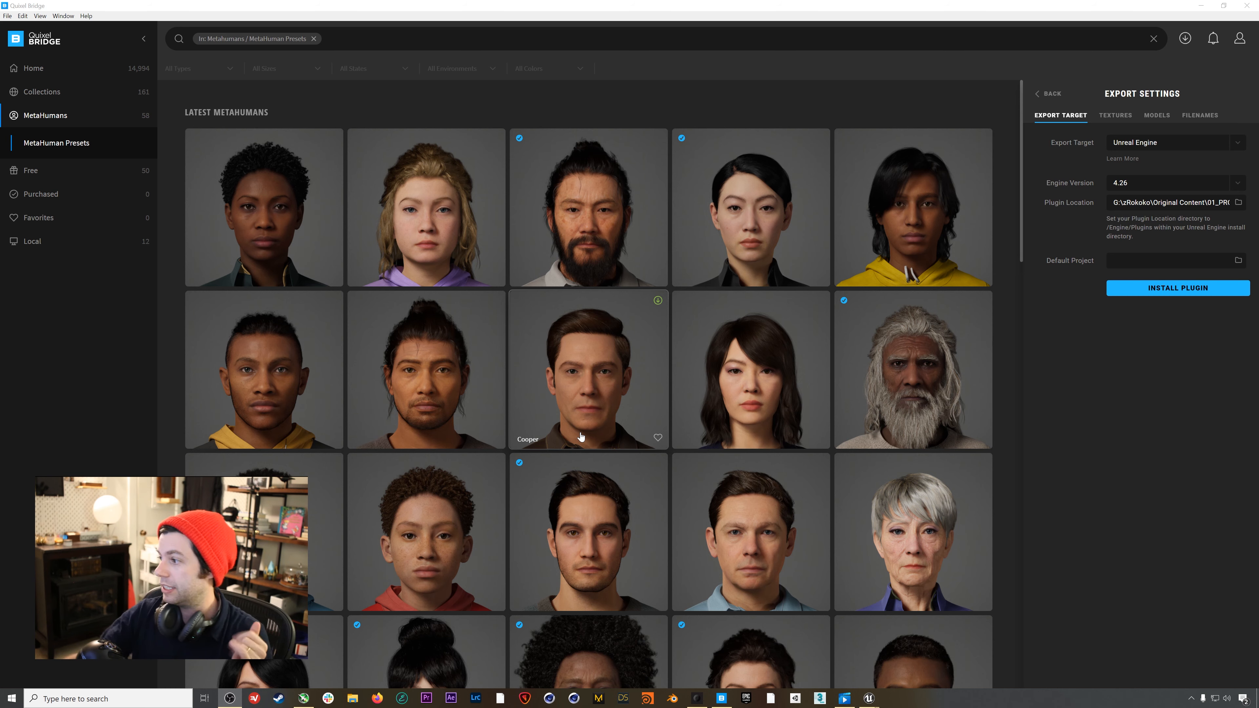
scroll(581, 437, down, 8)
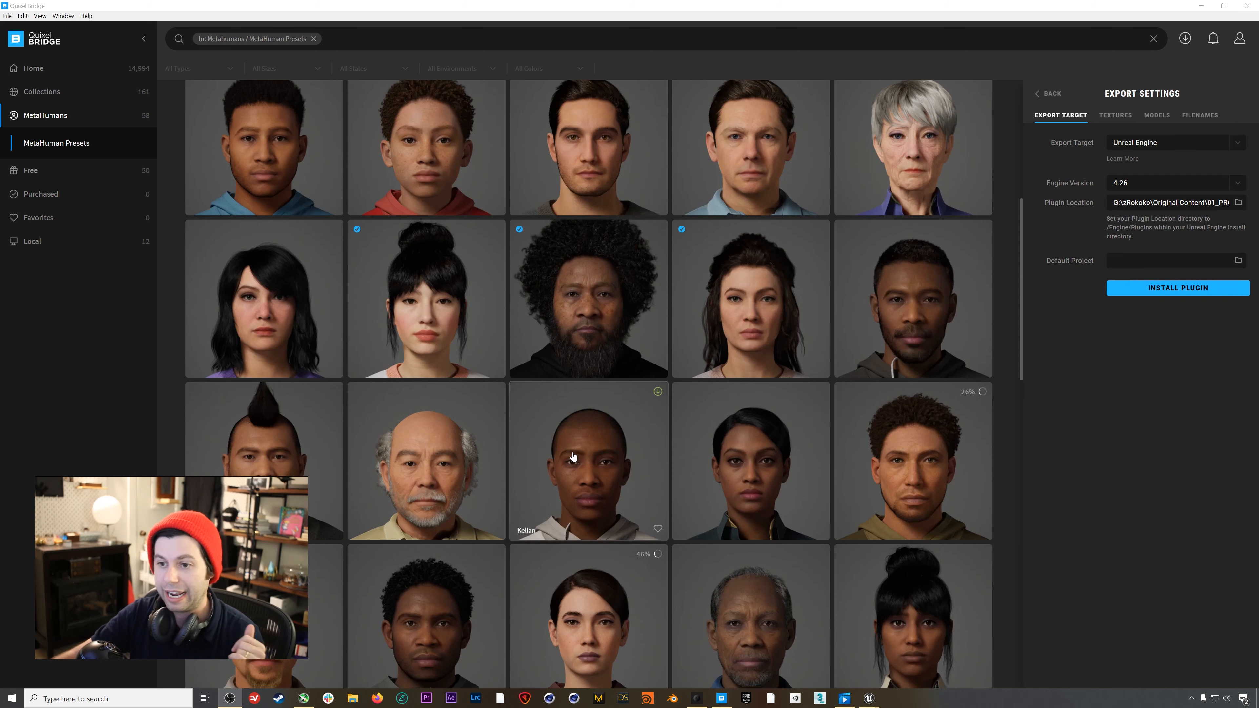
scroll(574, 456, down, 10)
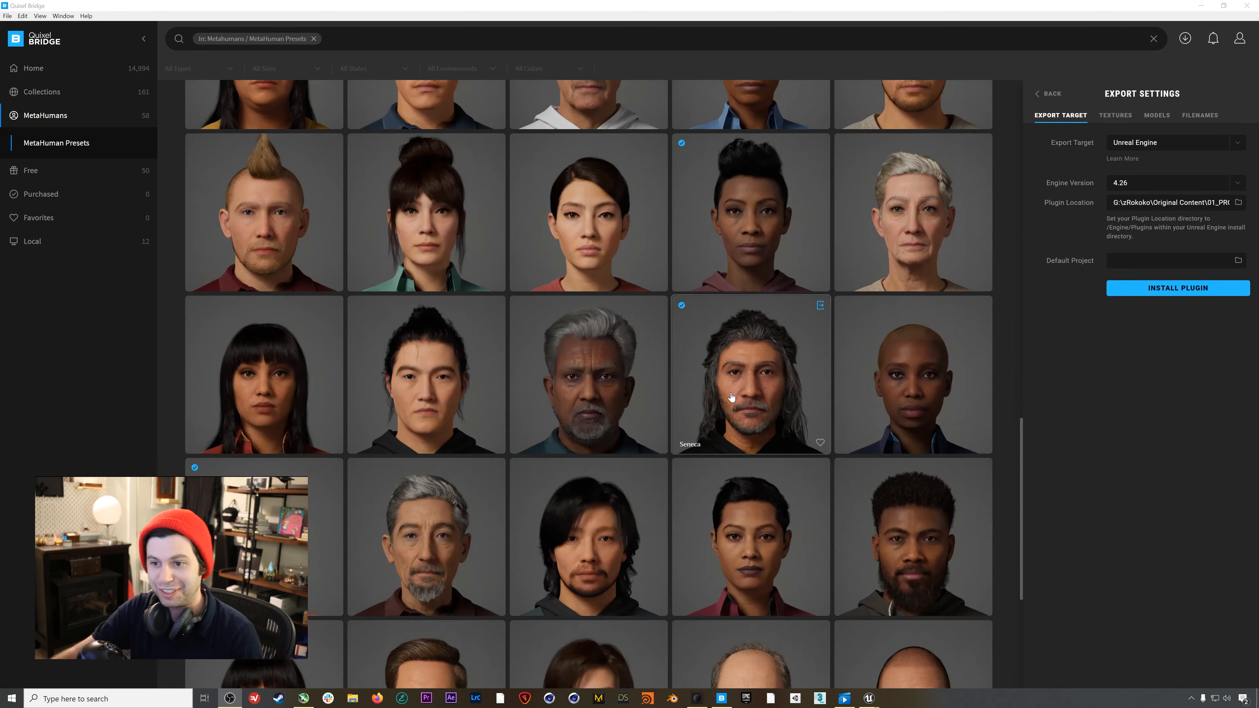
scroll(647, 450, down, 5)
scroll(647, 450, up, 15)
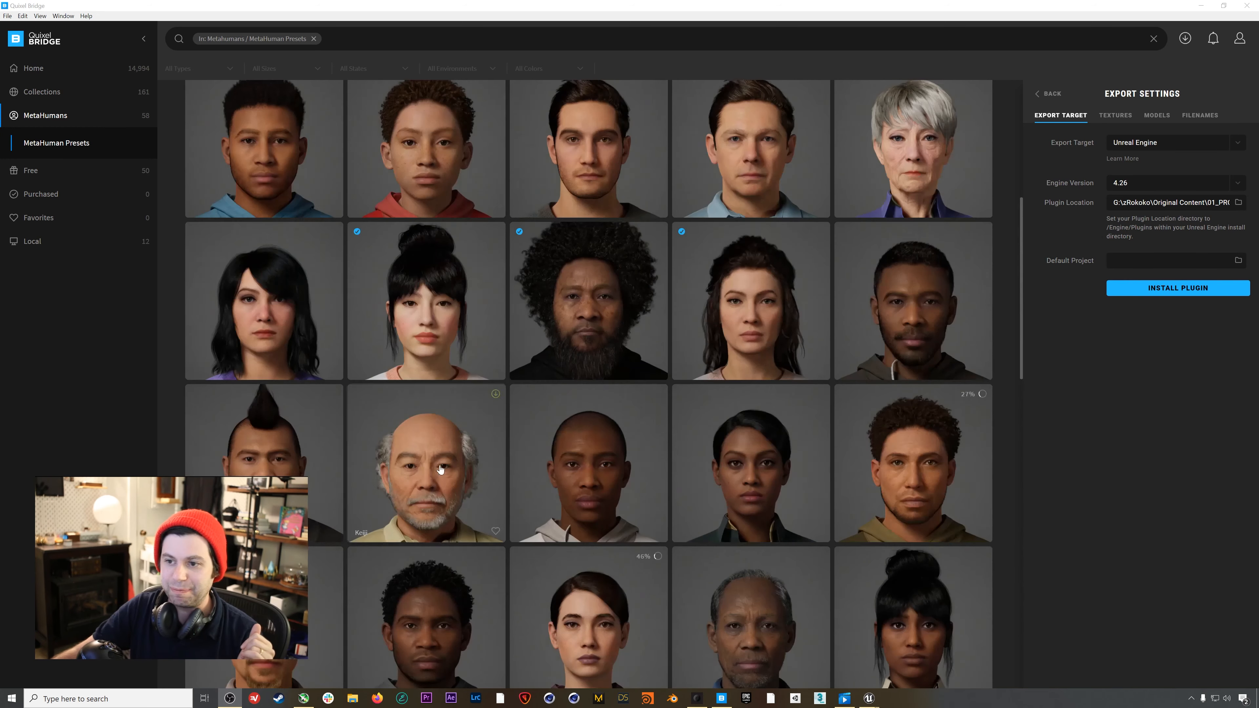
scroll(440, 469, up, 5)
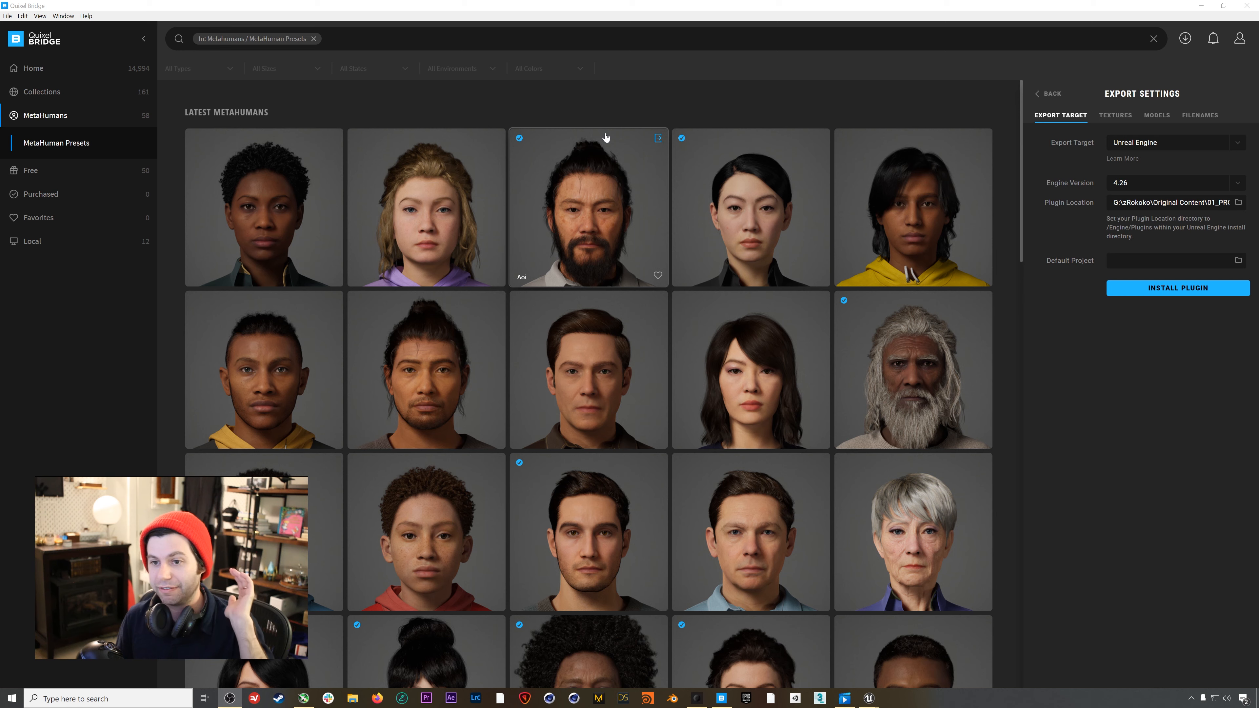
scroll(520, 369, down, 2)
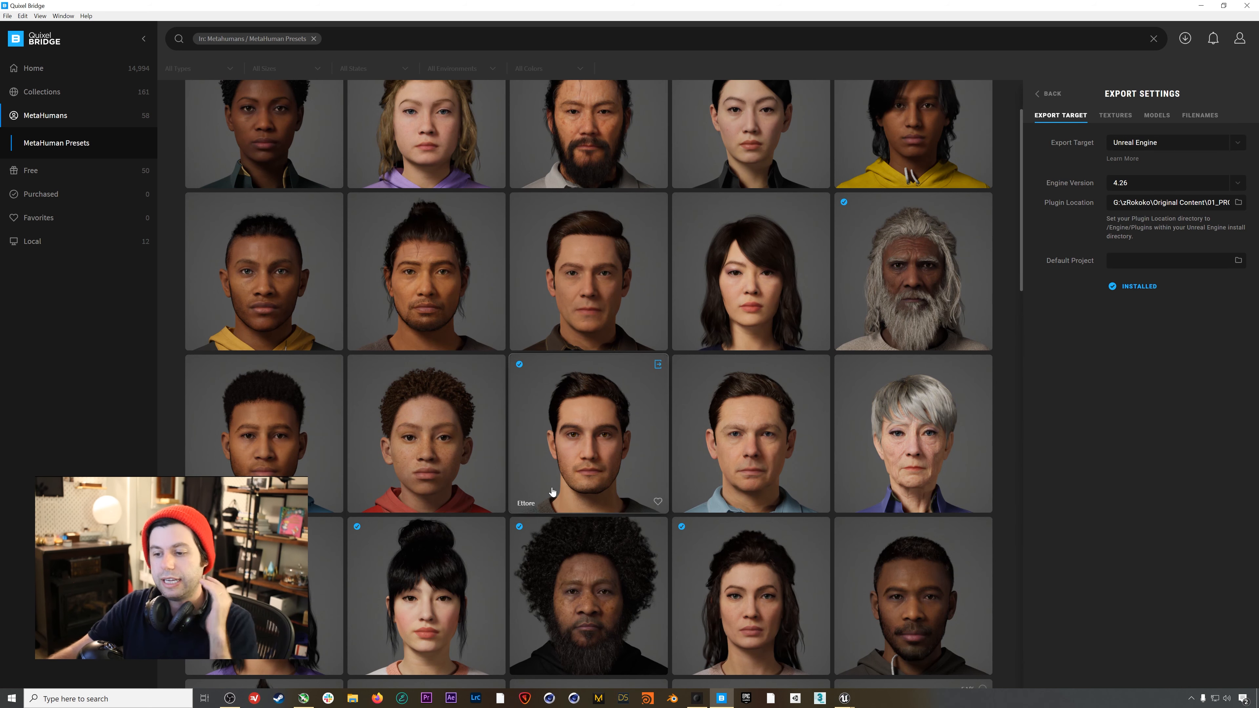
Switch to Rokoko Studio, centre the Sam character in view and play a short stretch of take-19_talking
mouse_move(697, 701)
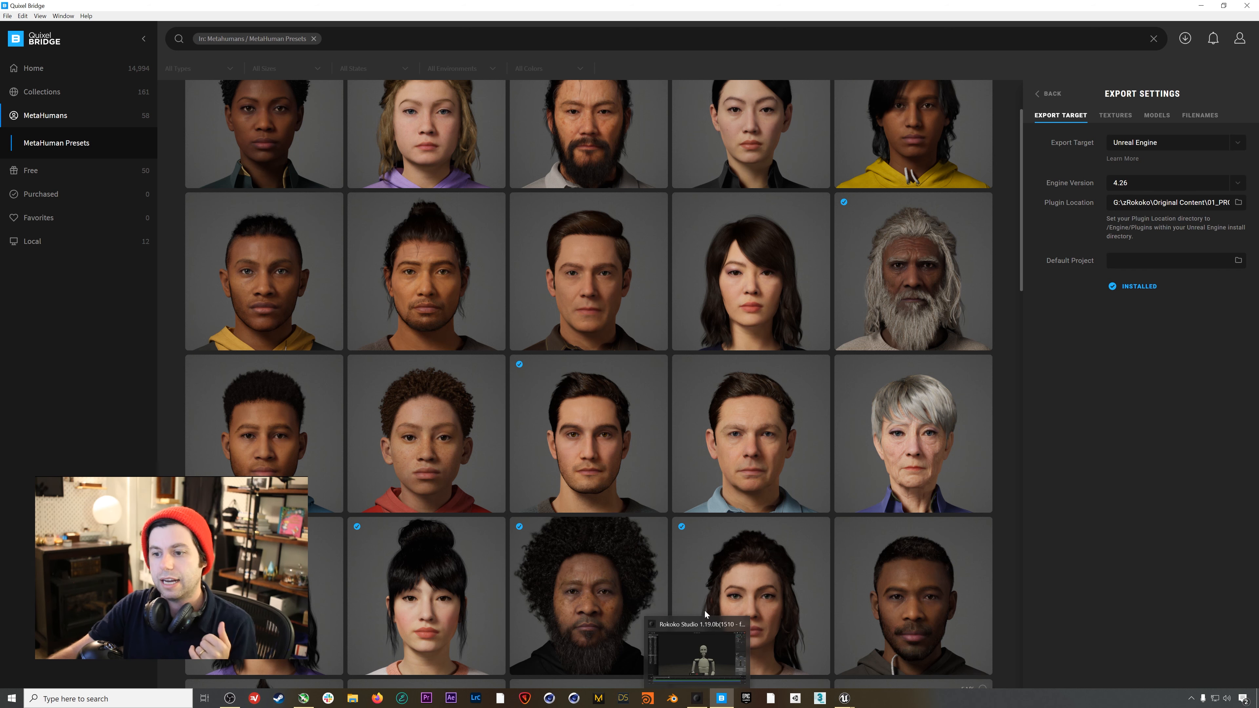
click(701, 701)
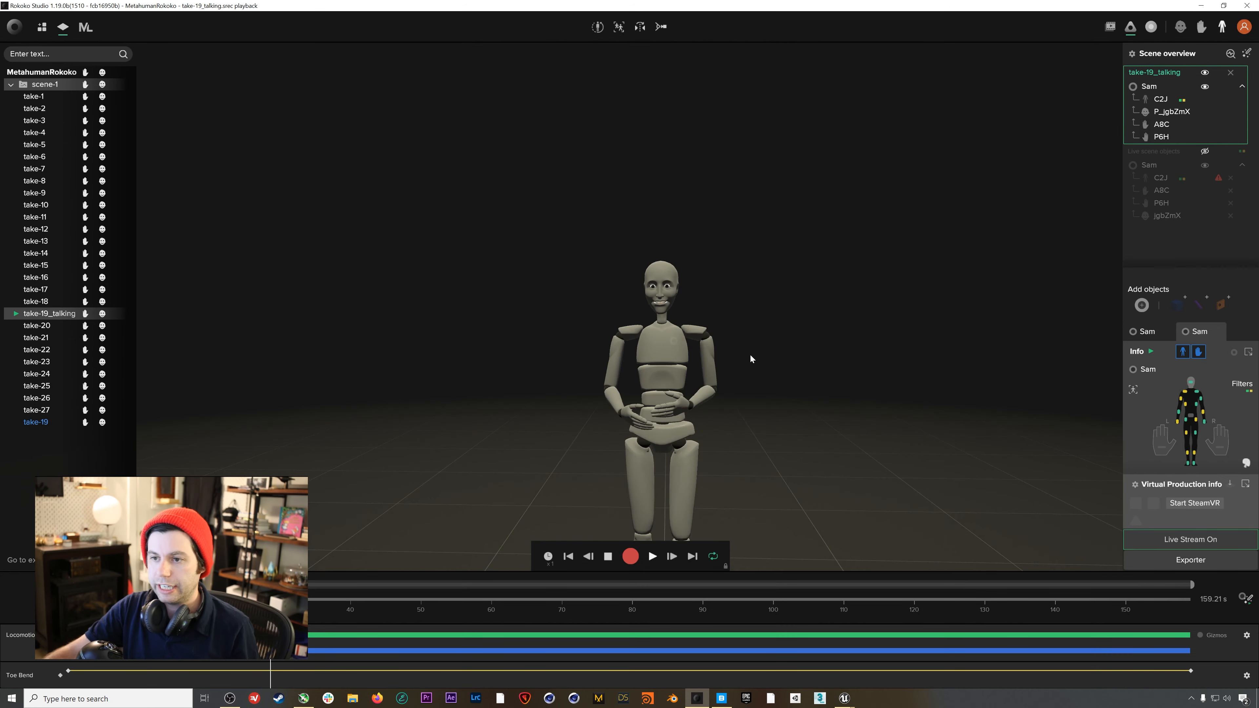
middle_drag(718, 312, 669, 264)
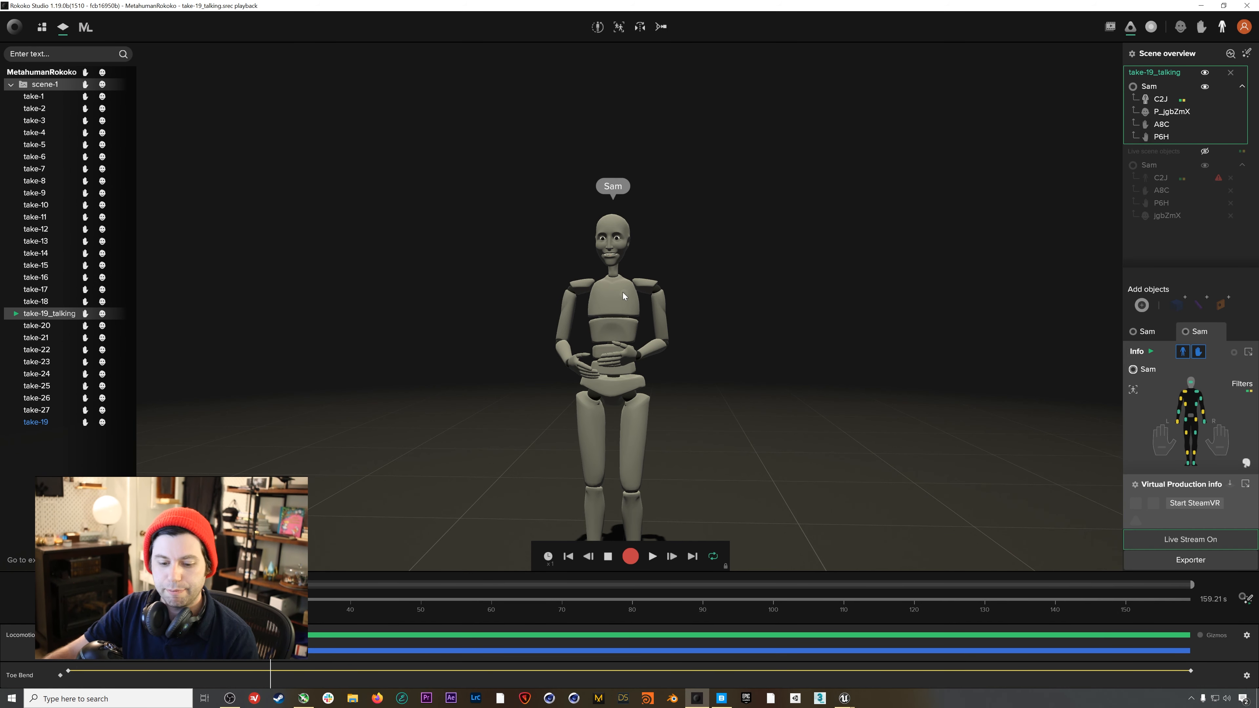
middle_drag(628, 290, 633, 291)
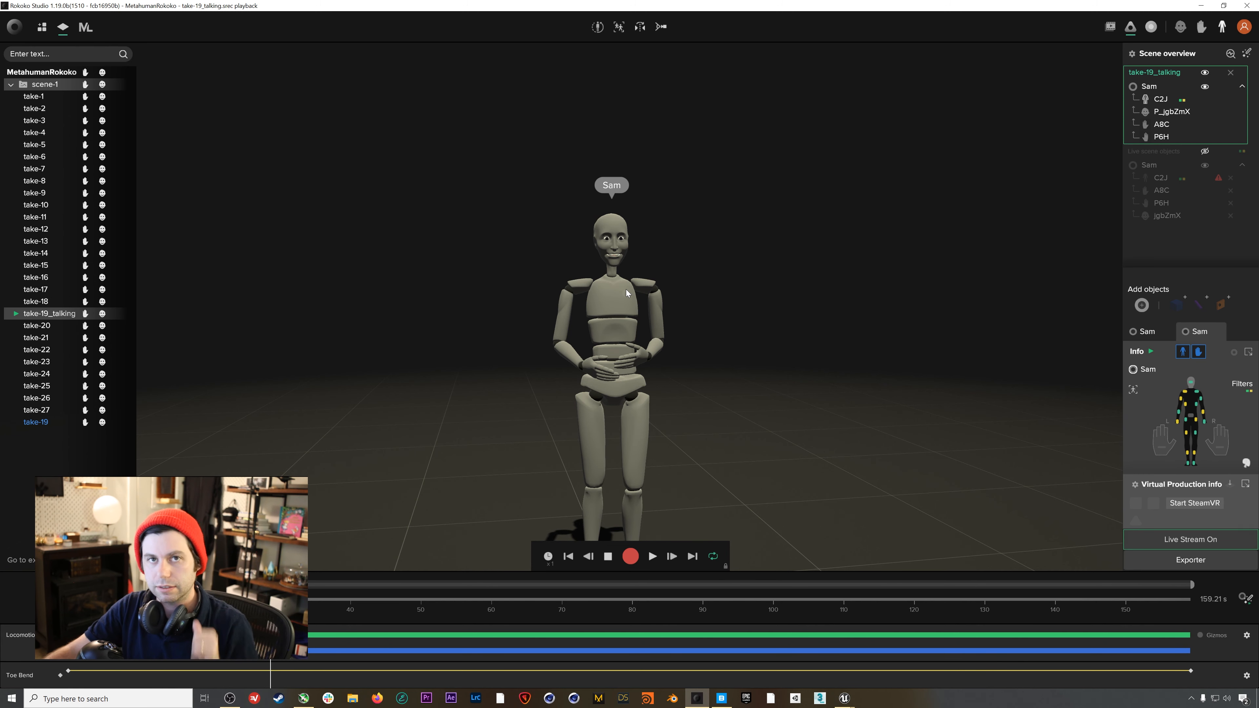
click(652, 556)
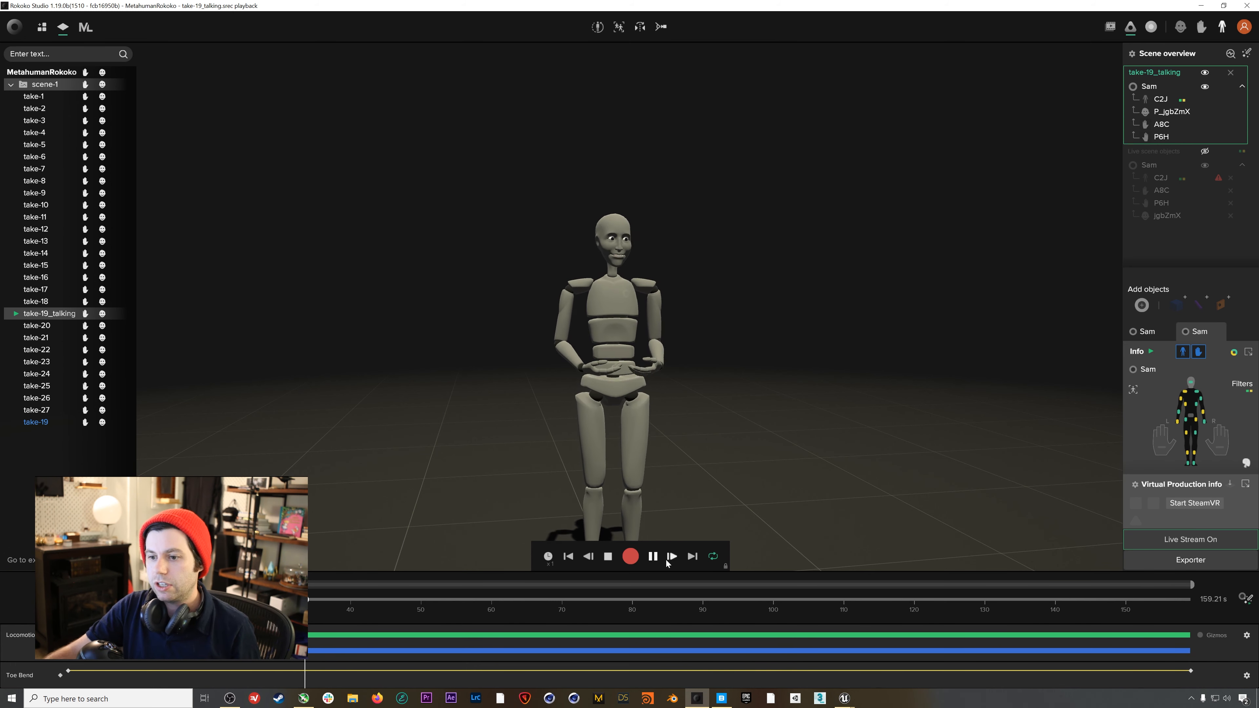
click(653, 557)
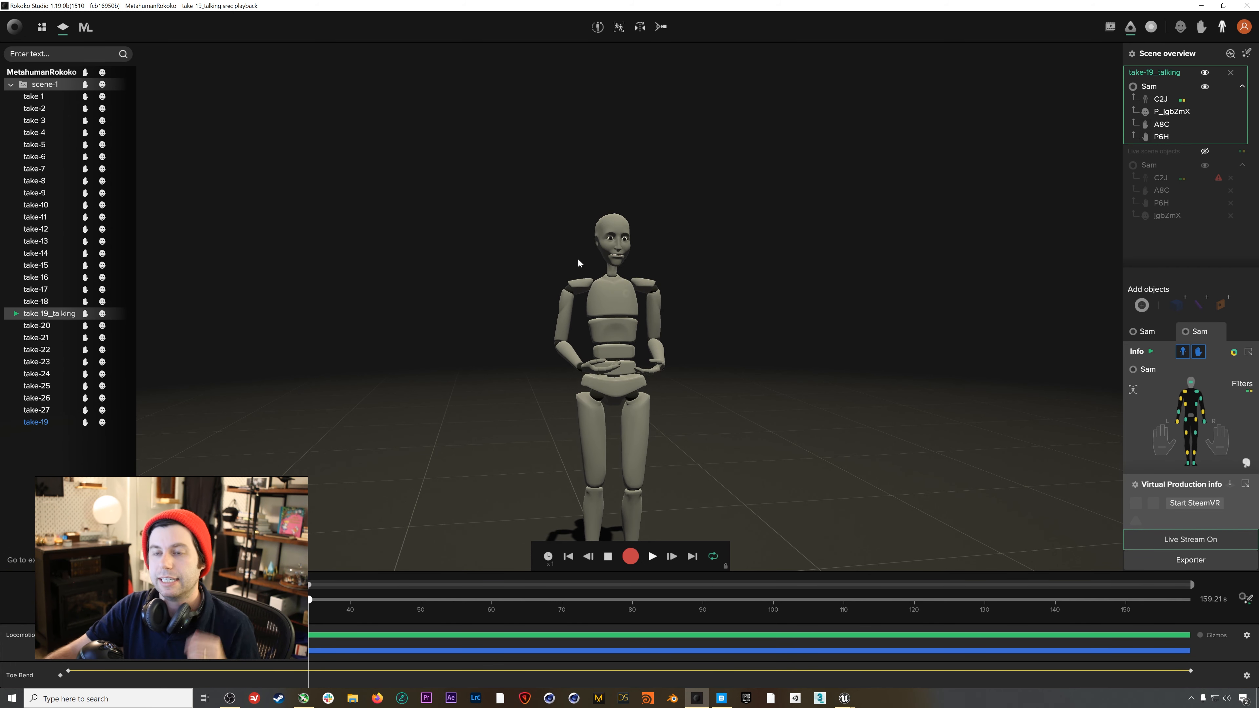
Check in the live stream settings which target programs Rokoko Studio is streaming to
click(1209, 542)
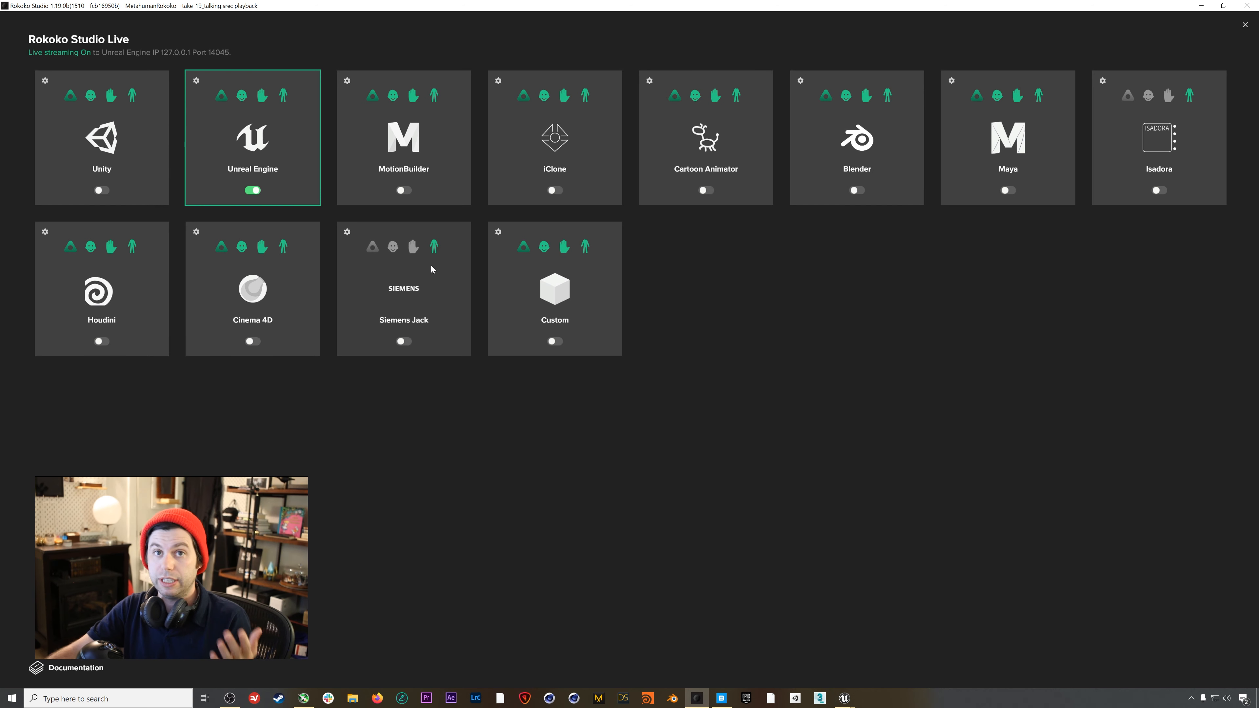
click(1245, 24)
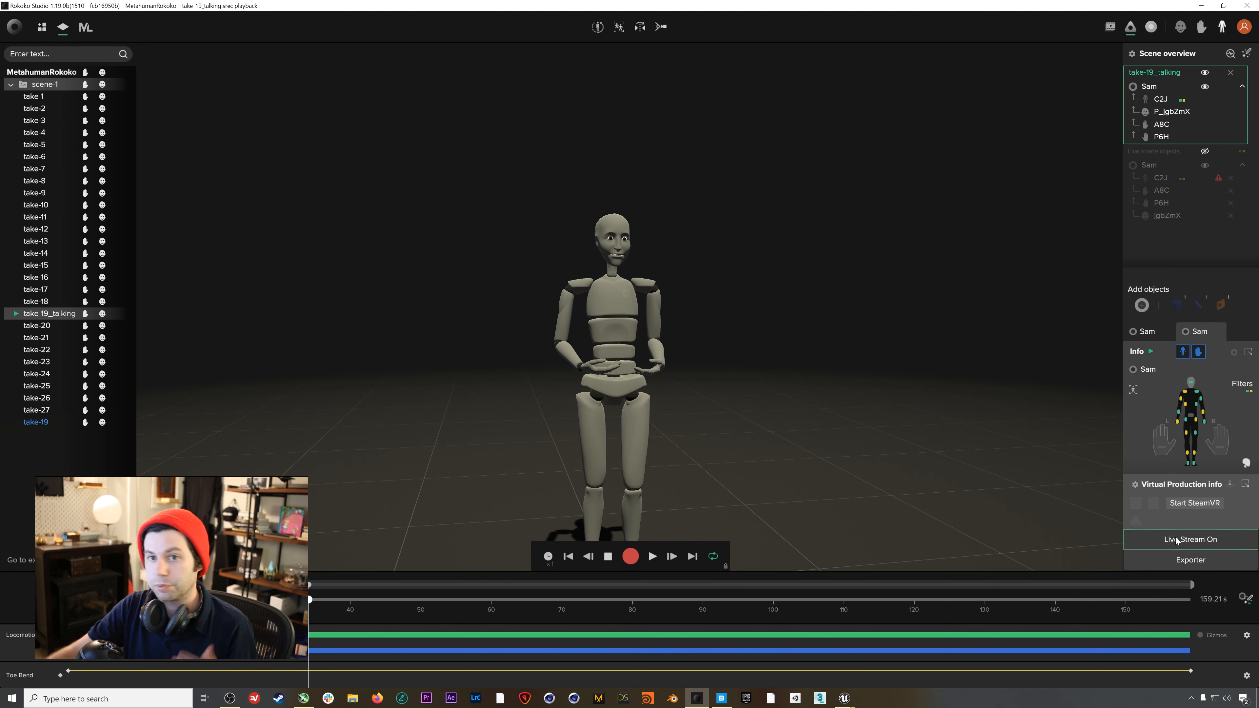
click(1191, 540)
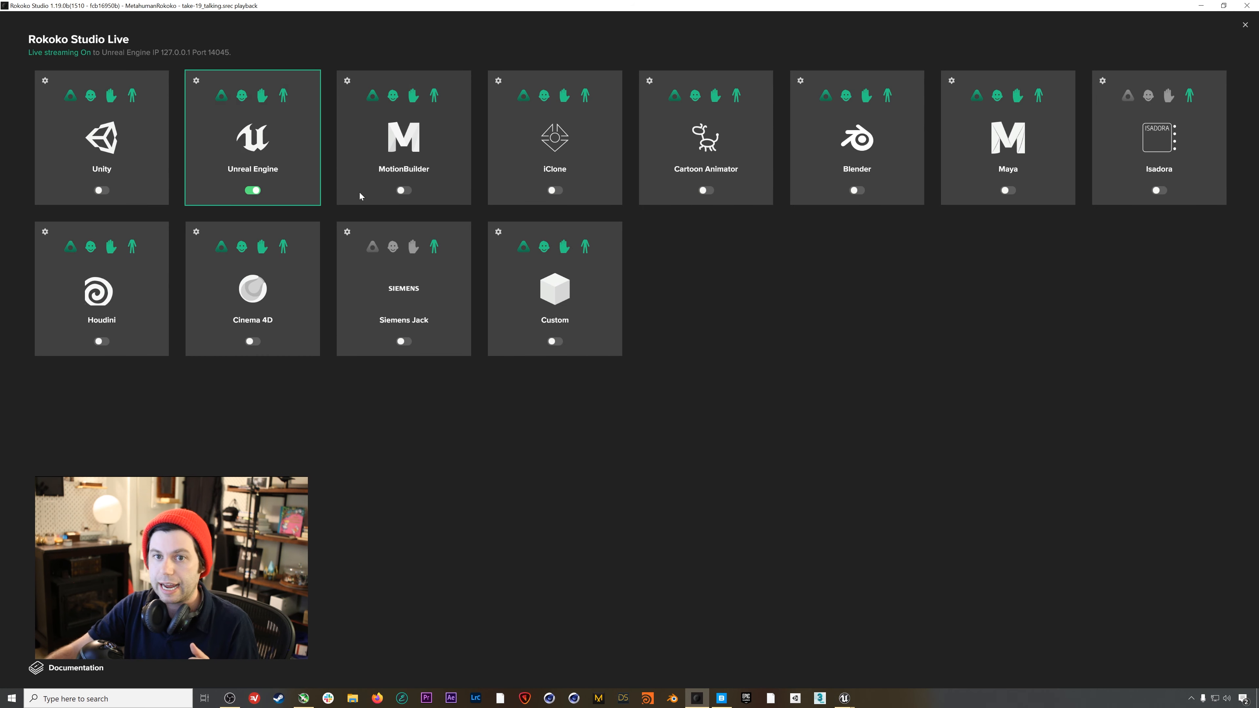
click(1246, 25)
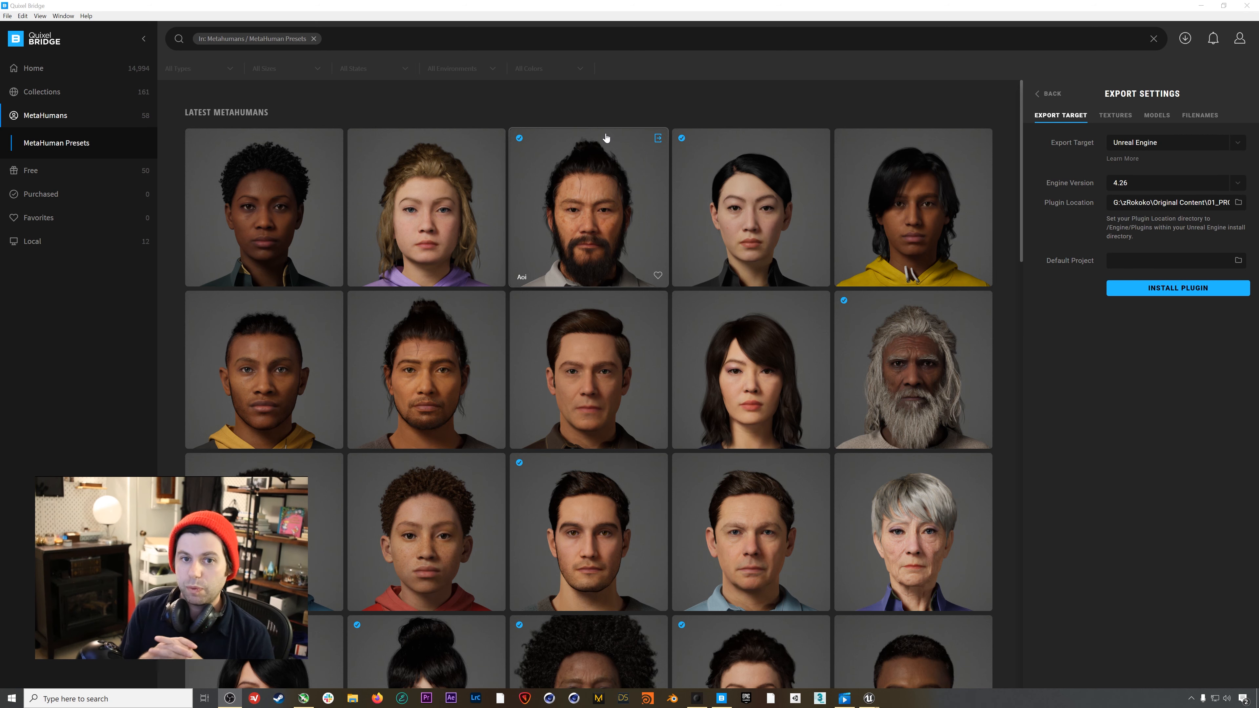
List the locally downloaded MetaHumans in Quixel Bridge and switch to the Dhruv project in Unreal Editor
click(72, 242)
click(54, 284)
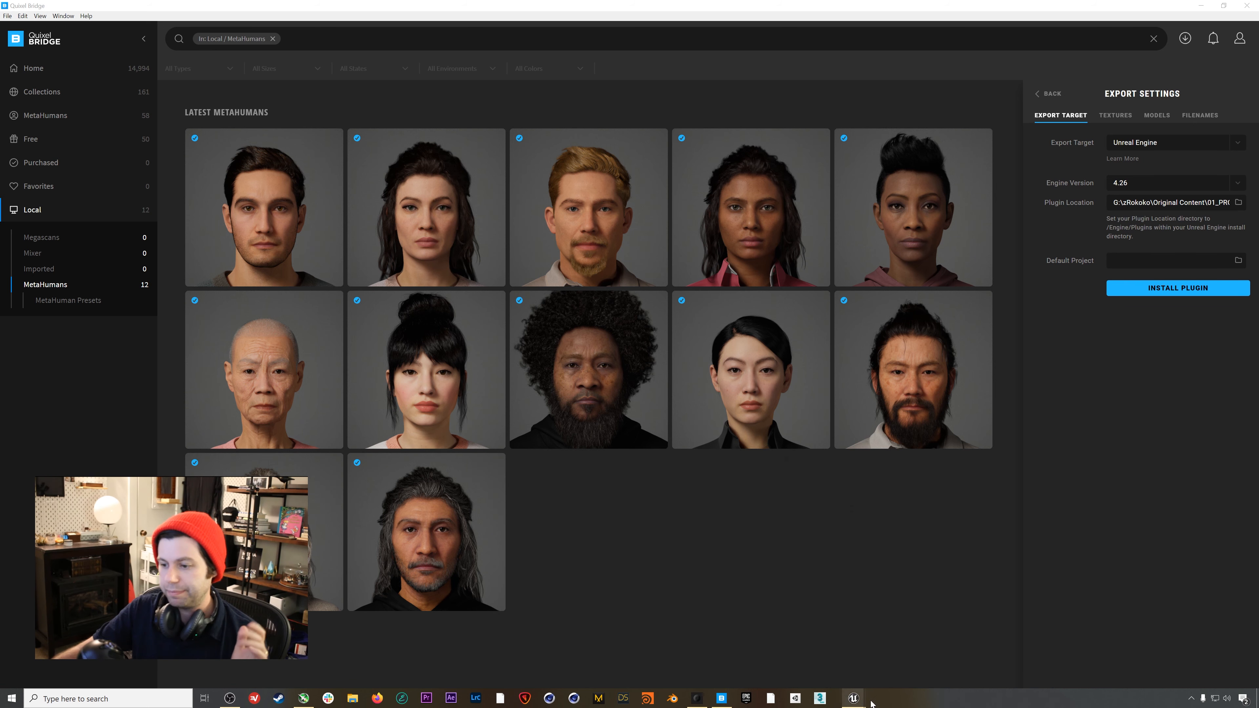
mouse_move(846, 702)
click(891, 654)
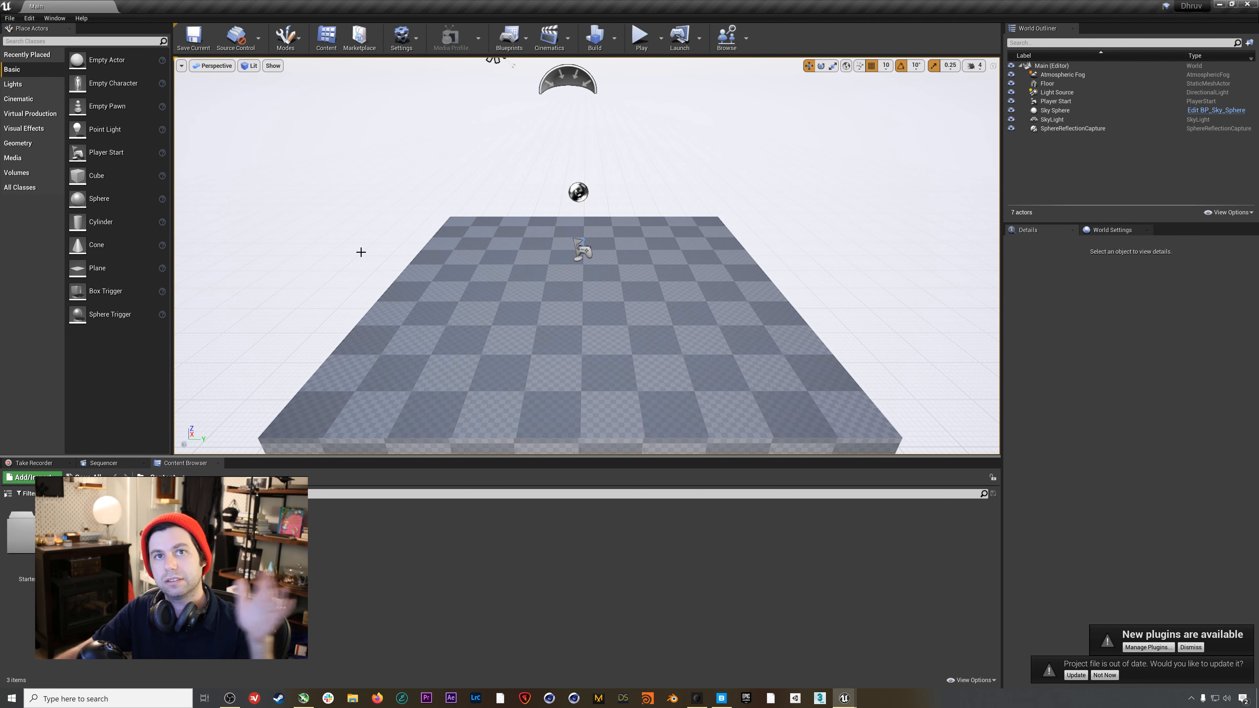
click(722, 696)
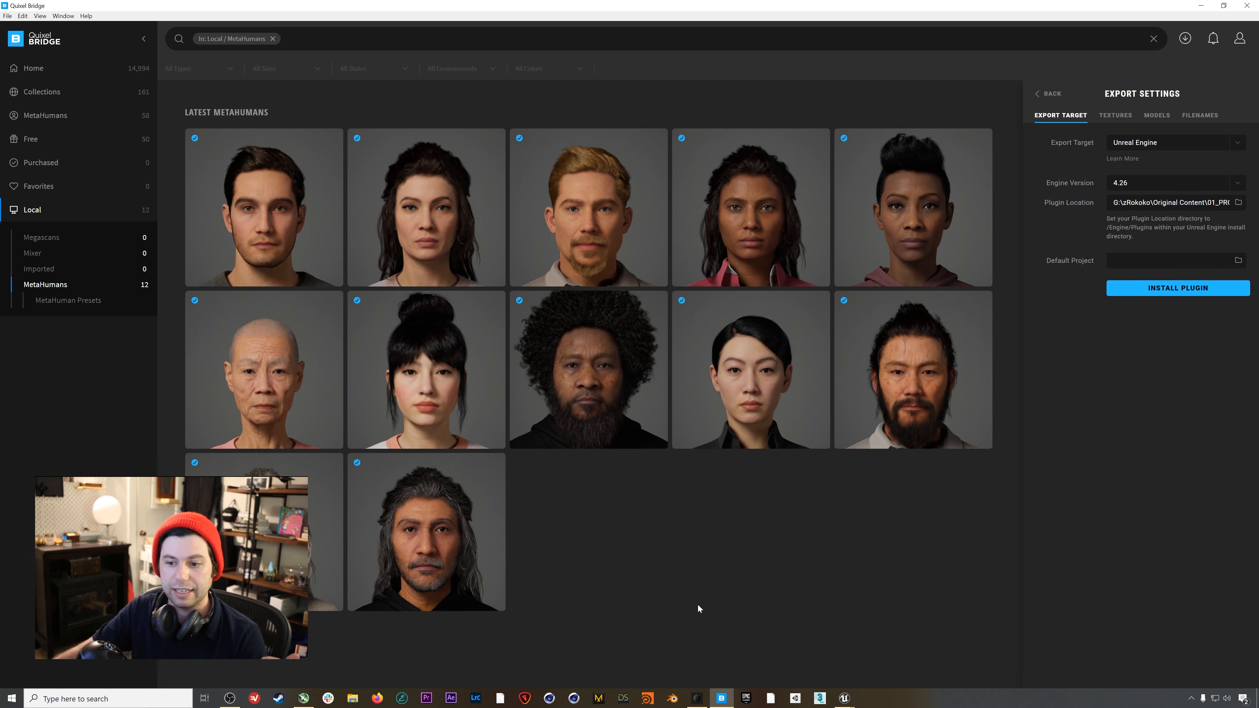
mouse_move(844, 698)
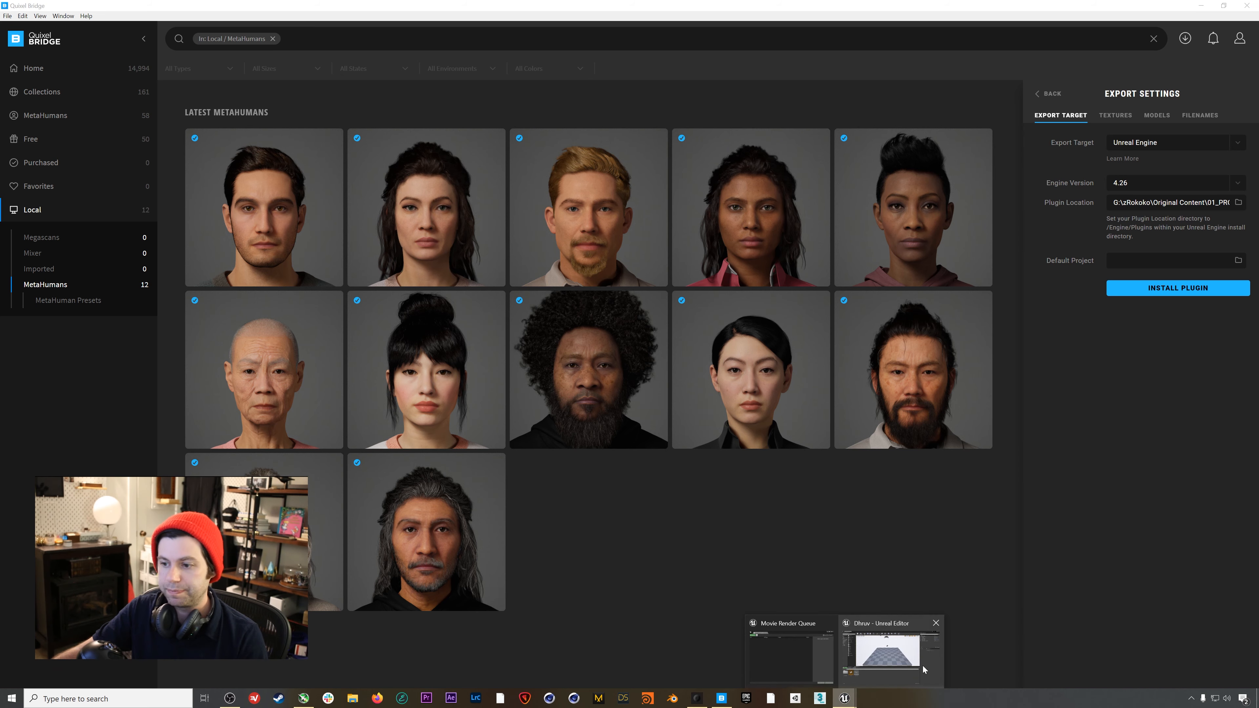
click(887, 654)
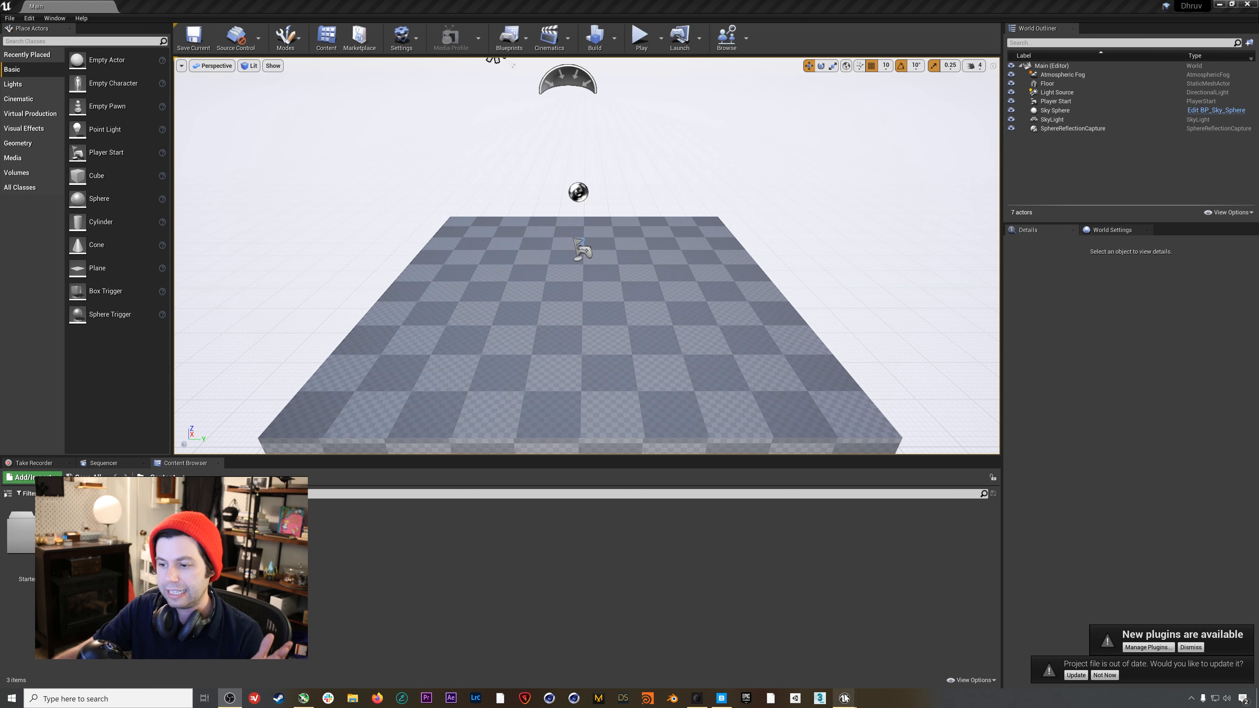
mouse_move(846, 697)
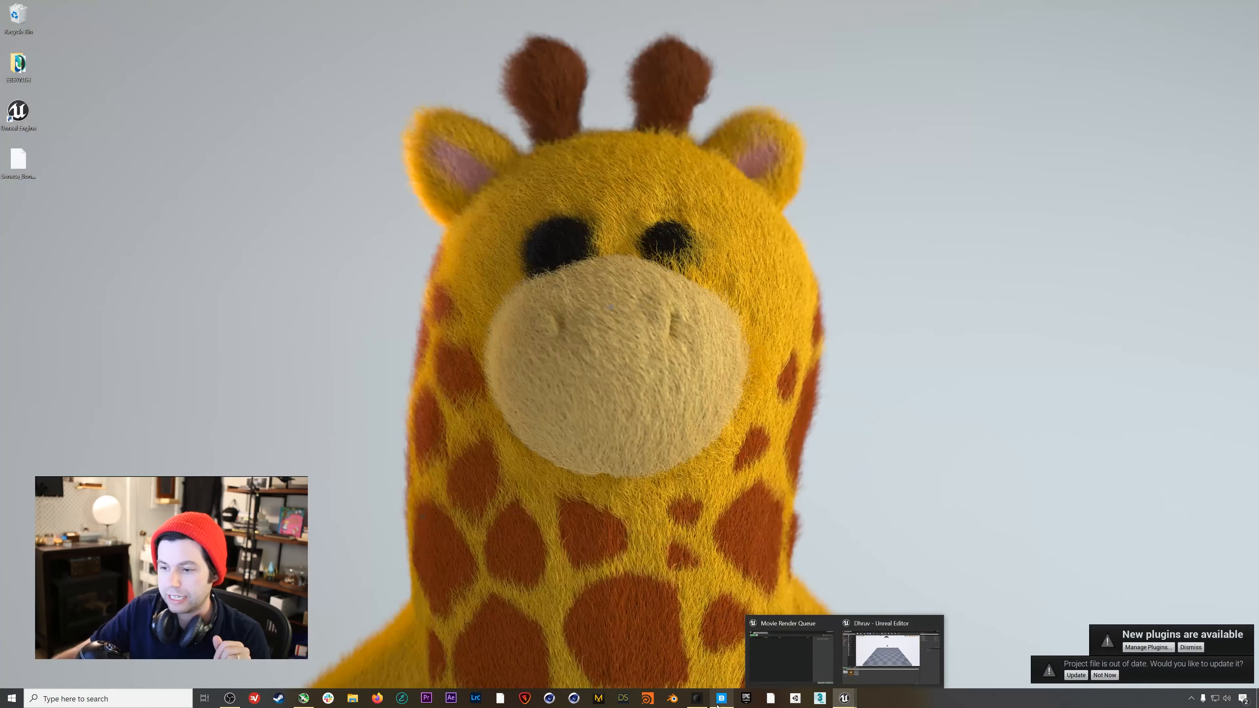
Switch to Quixel Bridge and open its export settings
click(722, 698)
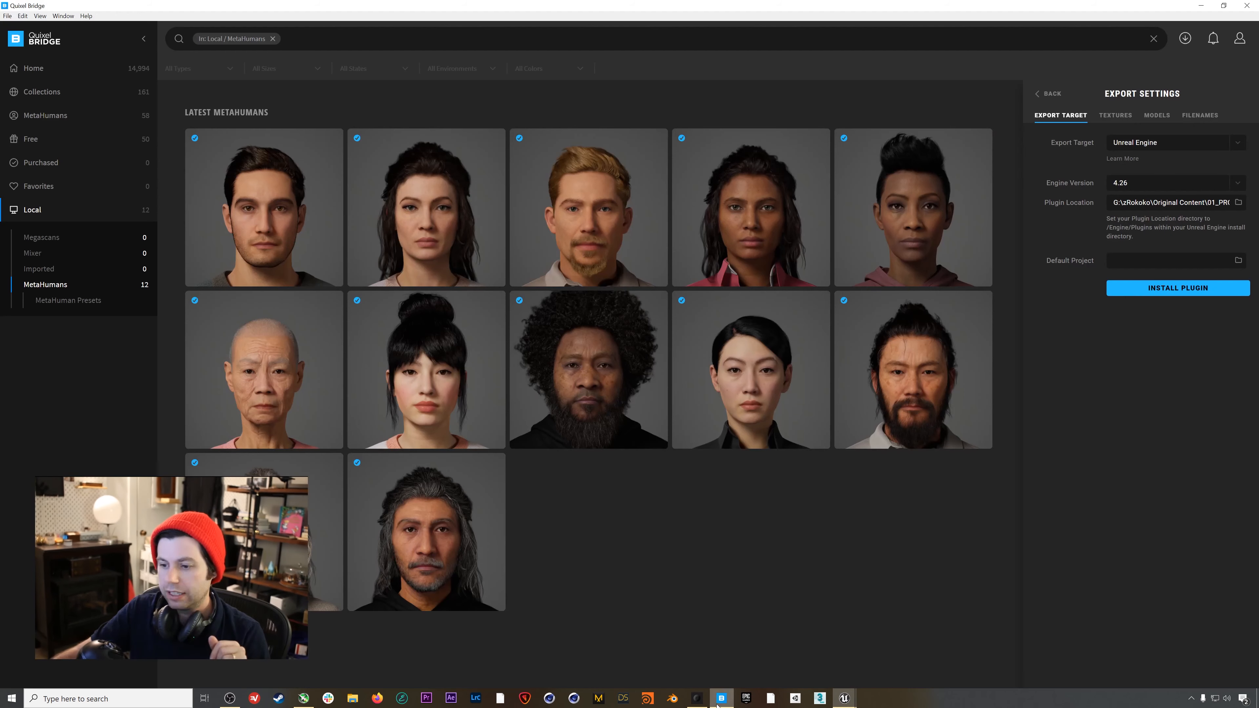
click(23, 15)
click(35, 141)
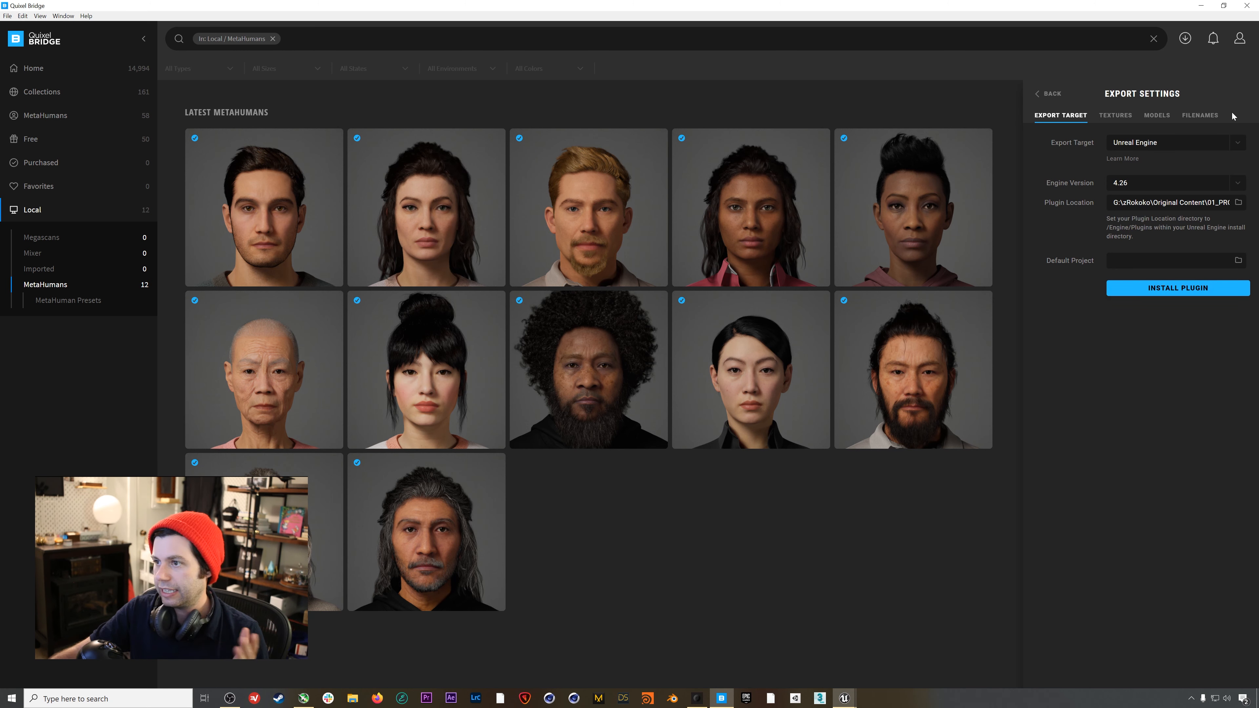
Browse for the plugin location to the Dhruv project folder inside 01_PROJECTS, 210418_MetahumanAnimHour2, Metahumans
click(1238, 202)
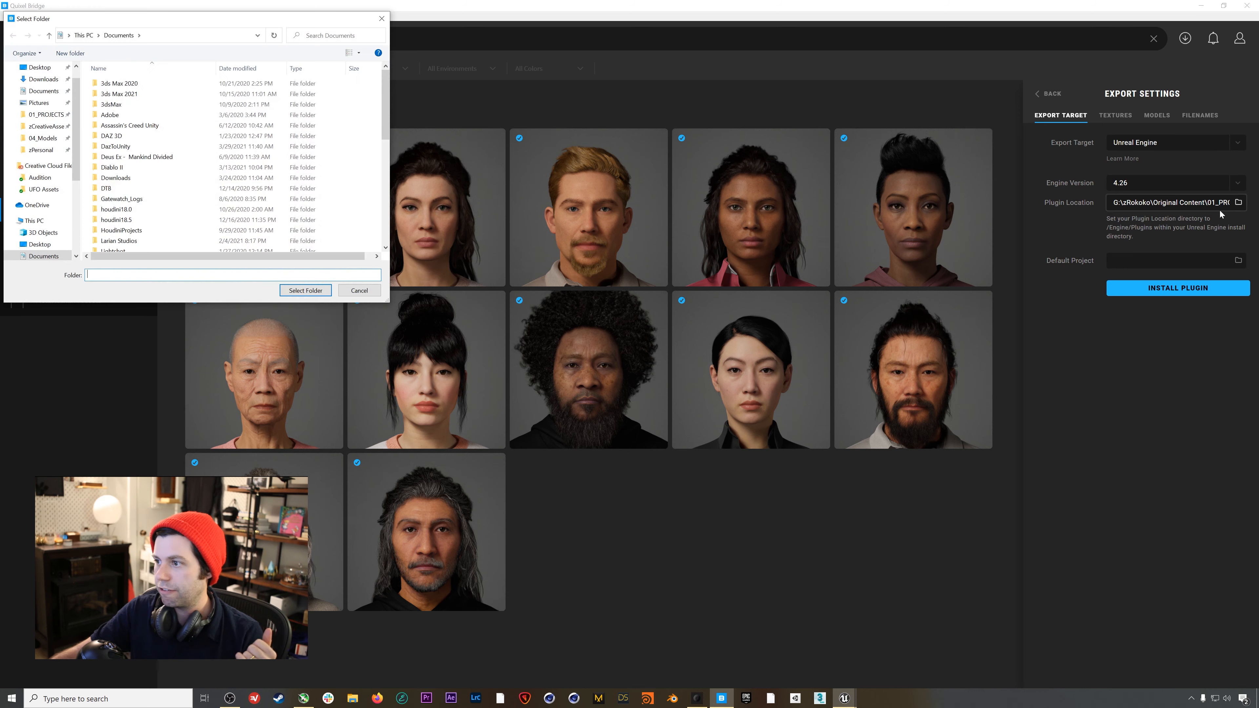
click(46, 114)
double_click(141, 125)
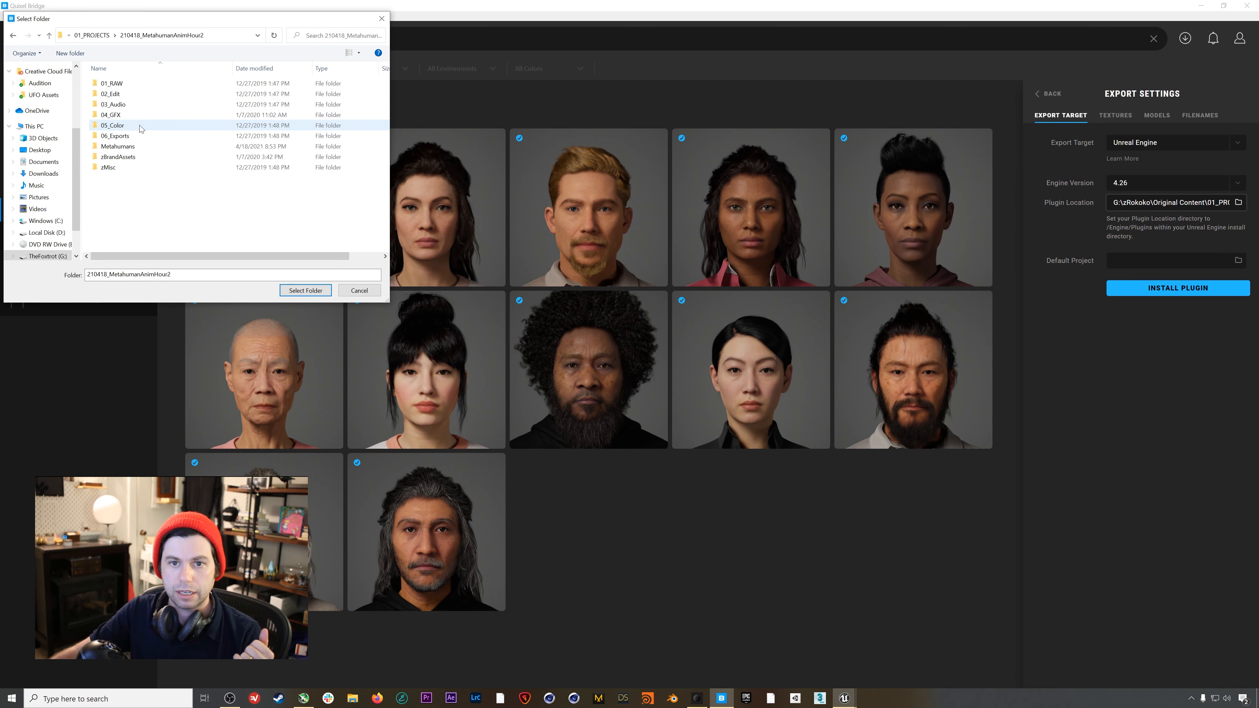
click(138, 147)
double_click(138, 148)
double_click(138, 87)
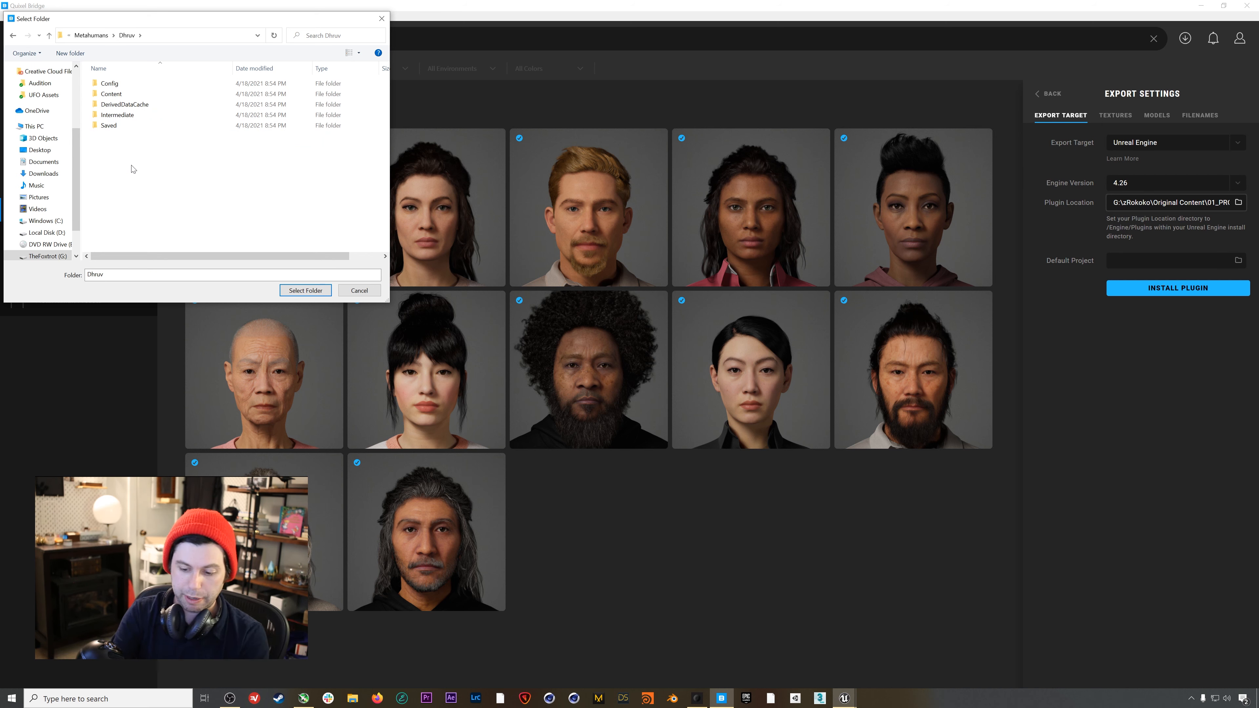
Create a folder named Plugins in the Dhruv project folder and open it
key(ctrl+shift+n)
text(Plugins)
key(Return)
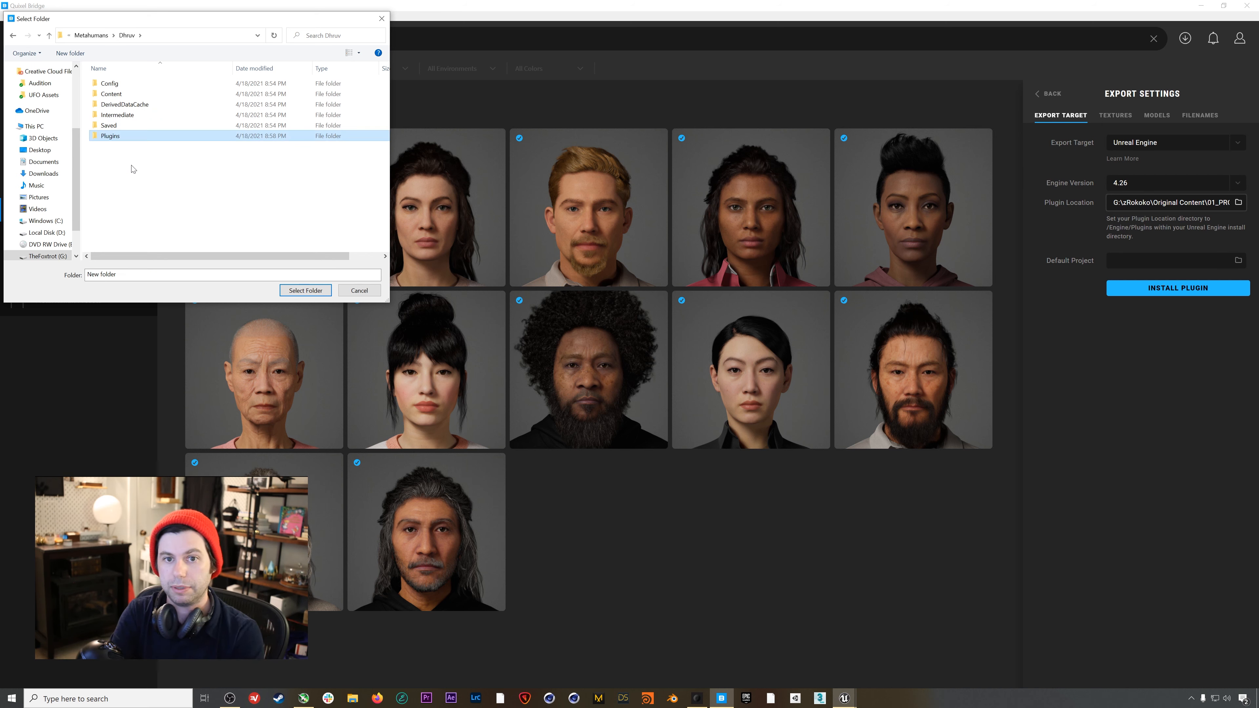
key(Return)
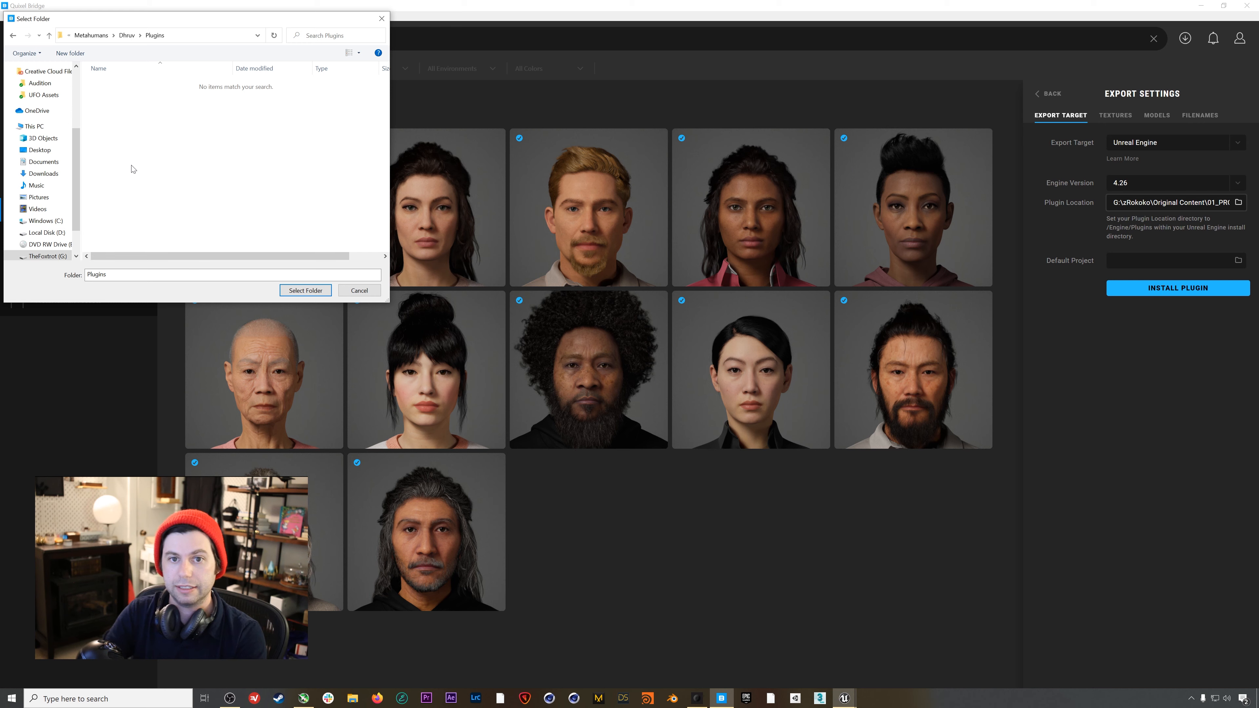
Set the Plugins folder as the plugin location and install the plugin for Unreal Engine 4.26
click(305, 291)
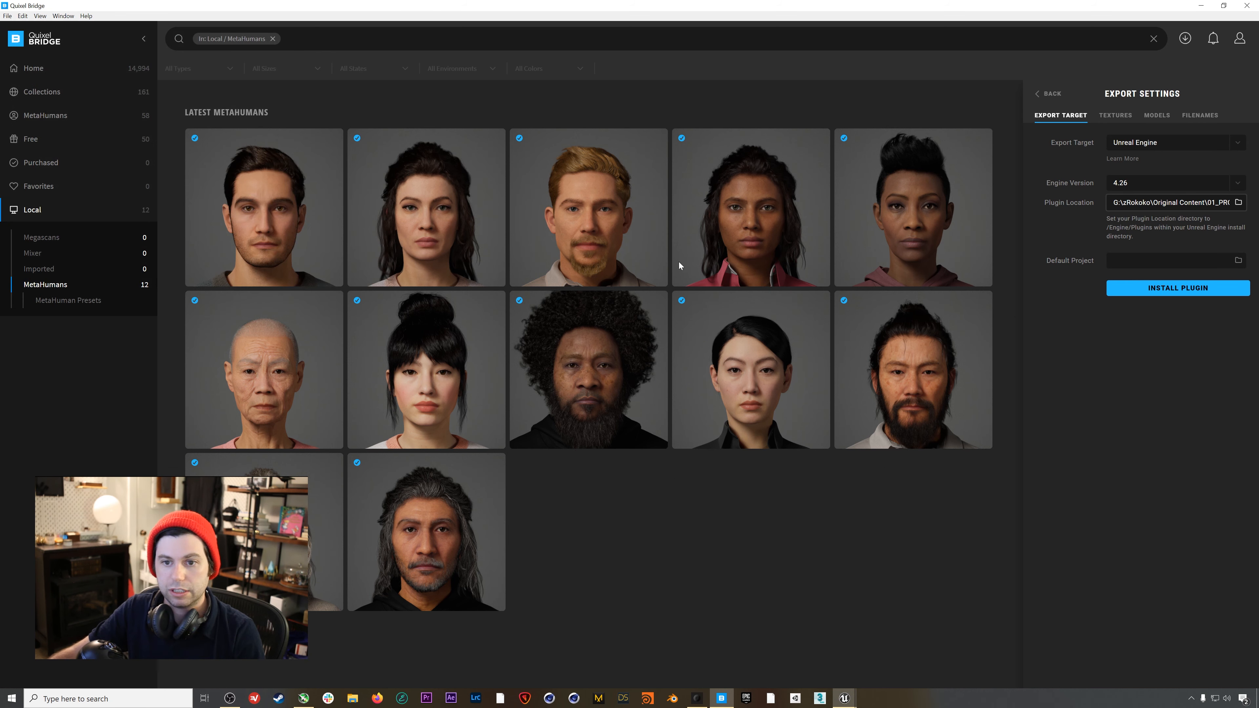
click(1192, 297)
Switch to the Dhruv project in Unreal Editor and open the plugin browser
mouse_move(838, 697)
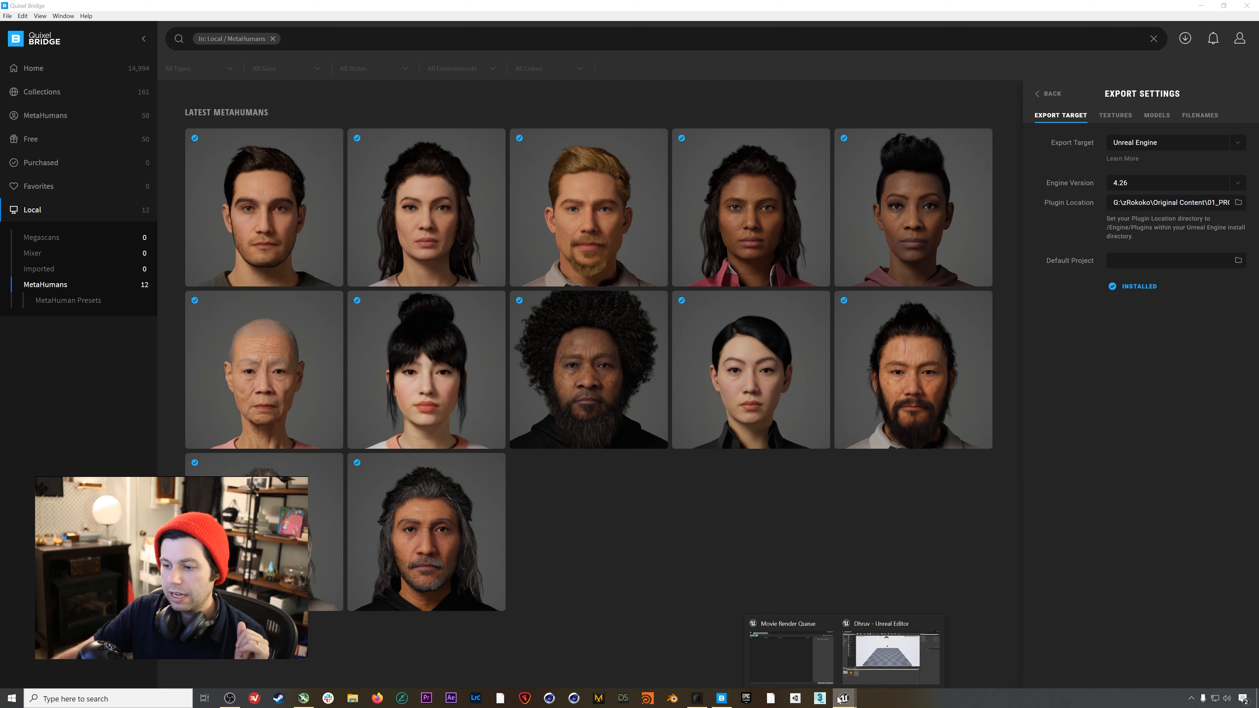
click(891, 654)
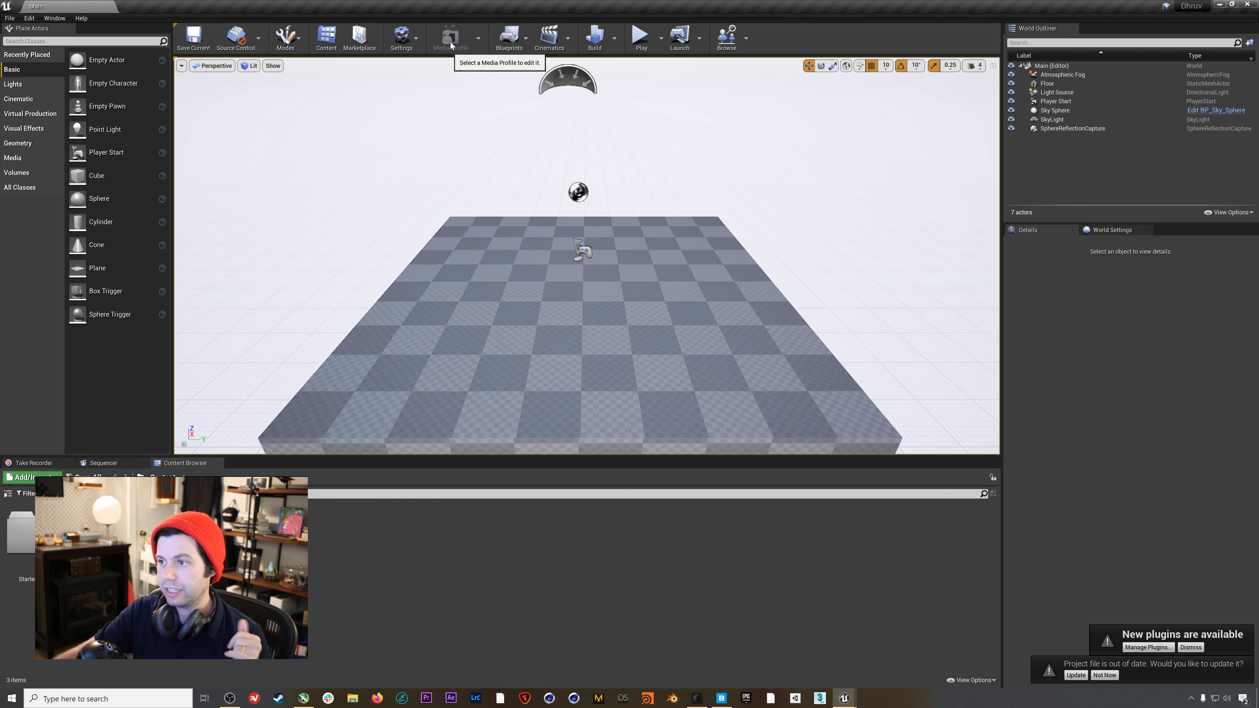
click(32, 19)
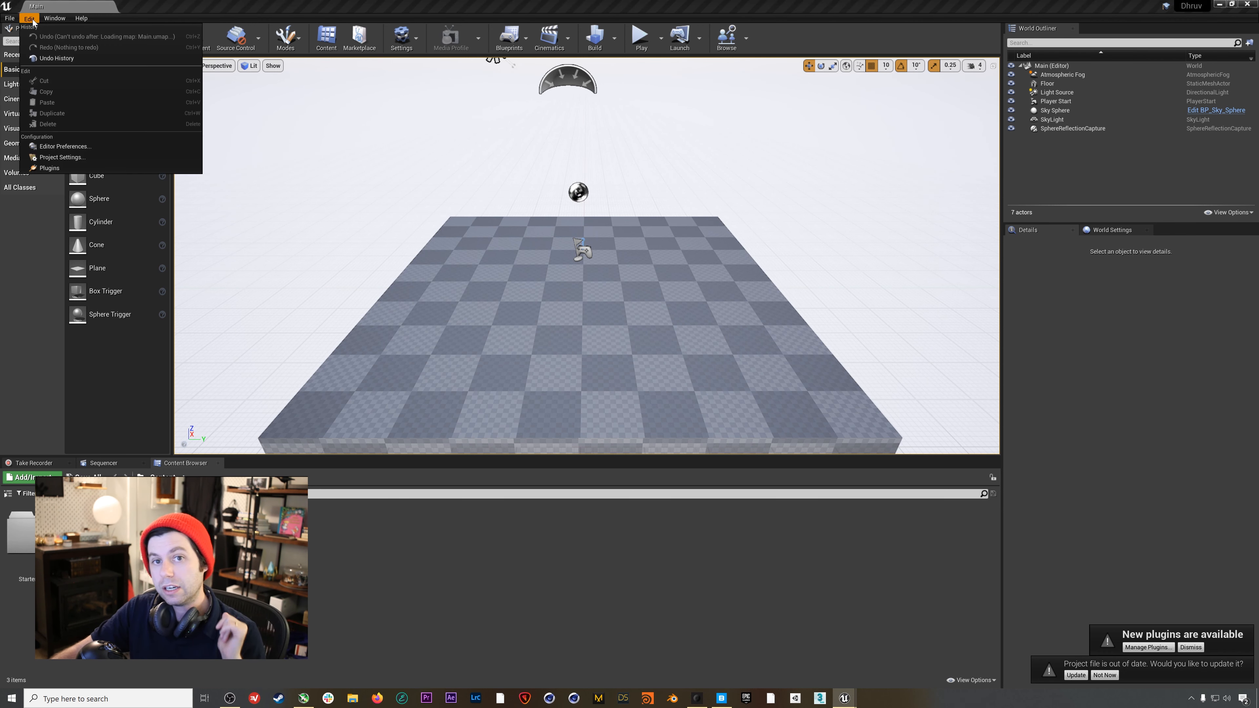
click(50, 167)
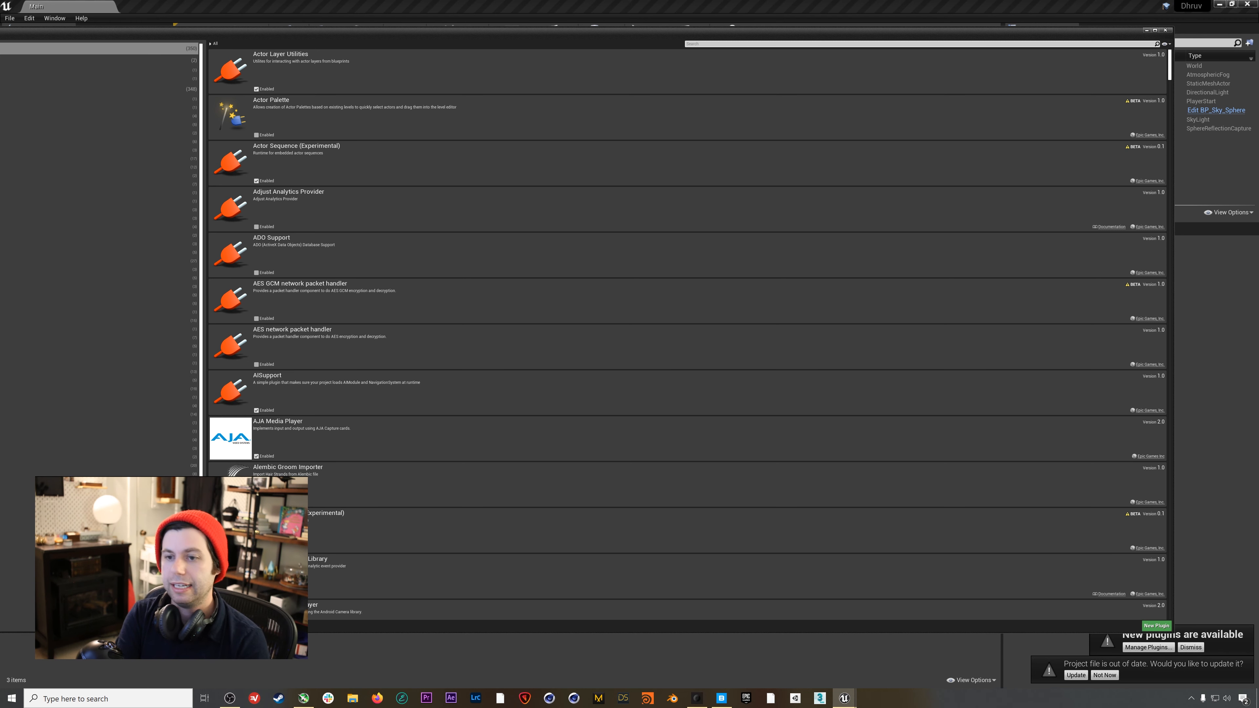
Search the plugins for "Roko", enable the Rokoko Studio Live plugin and close the plugin browser
text(Roko)
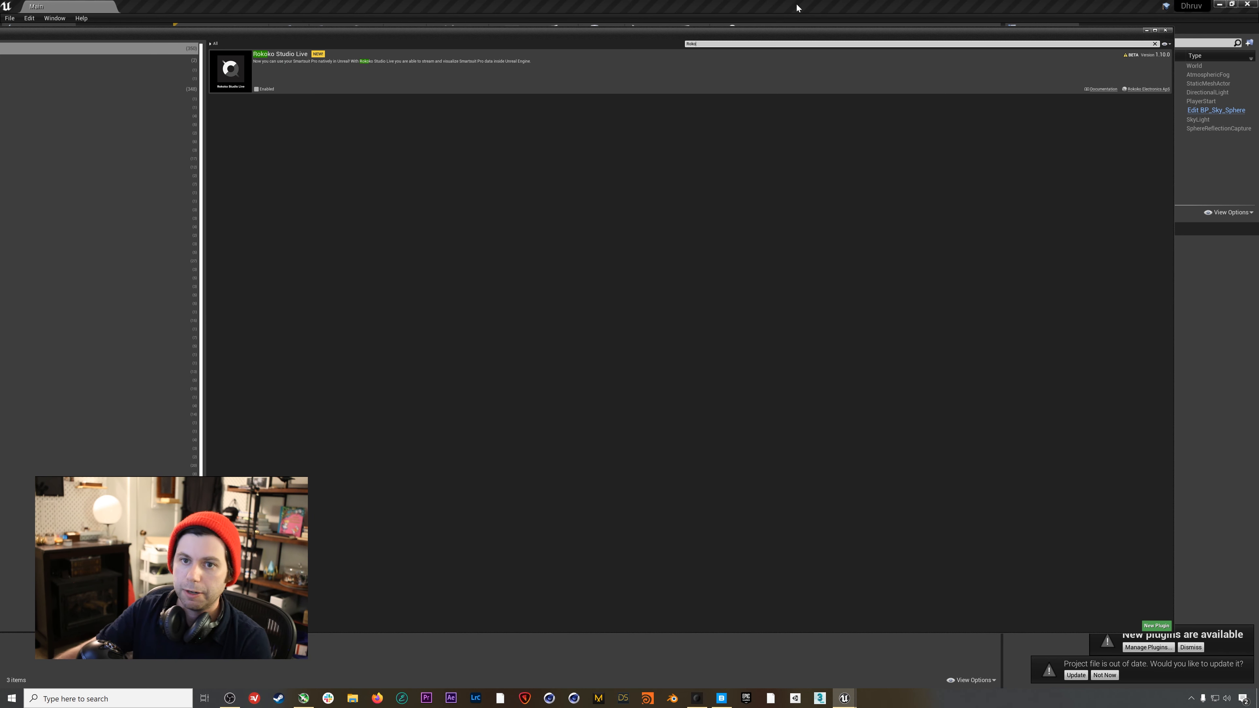
click(256, 89)
click(700, 380)
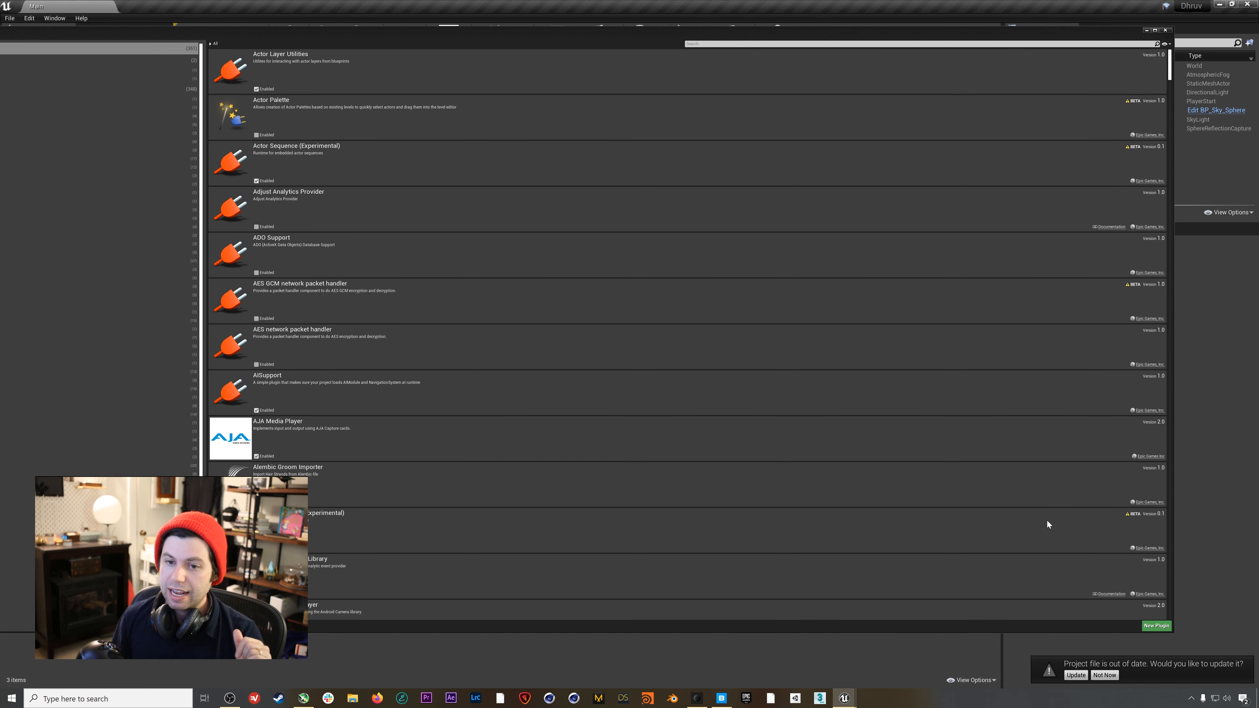
click(1165, 30)
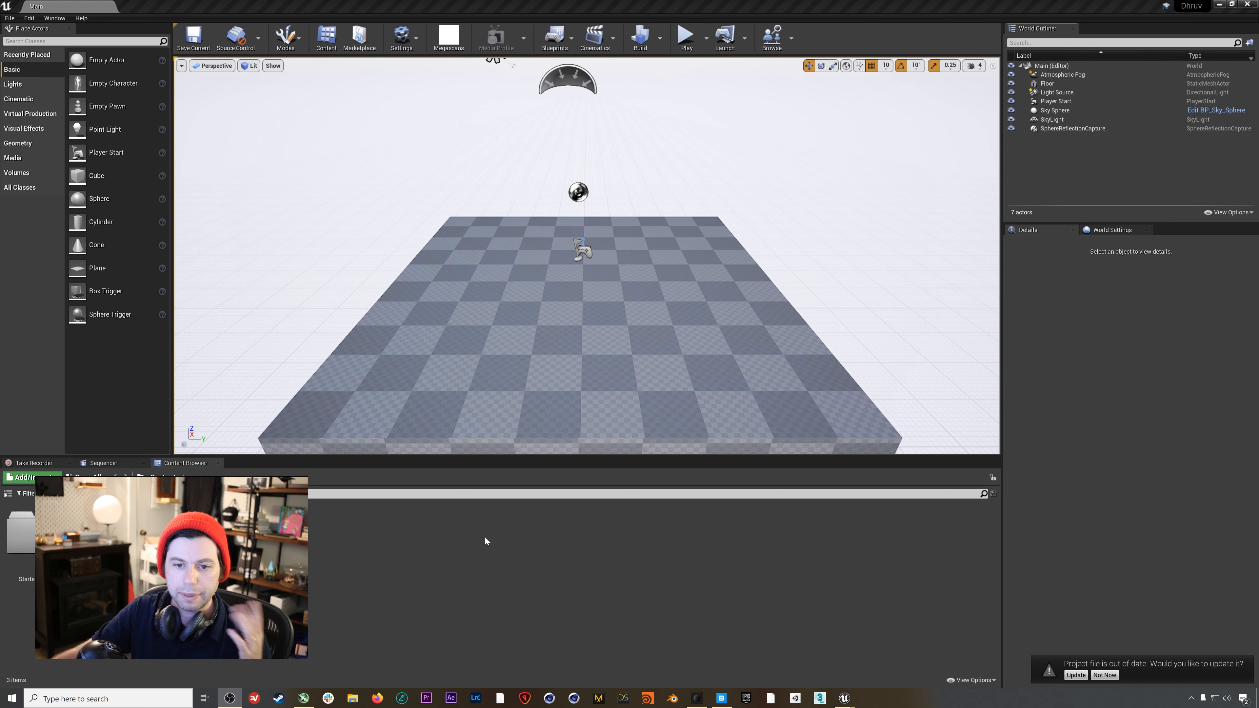
click(405, 583)
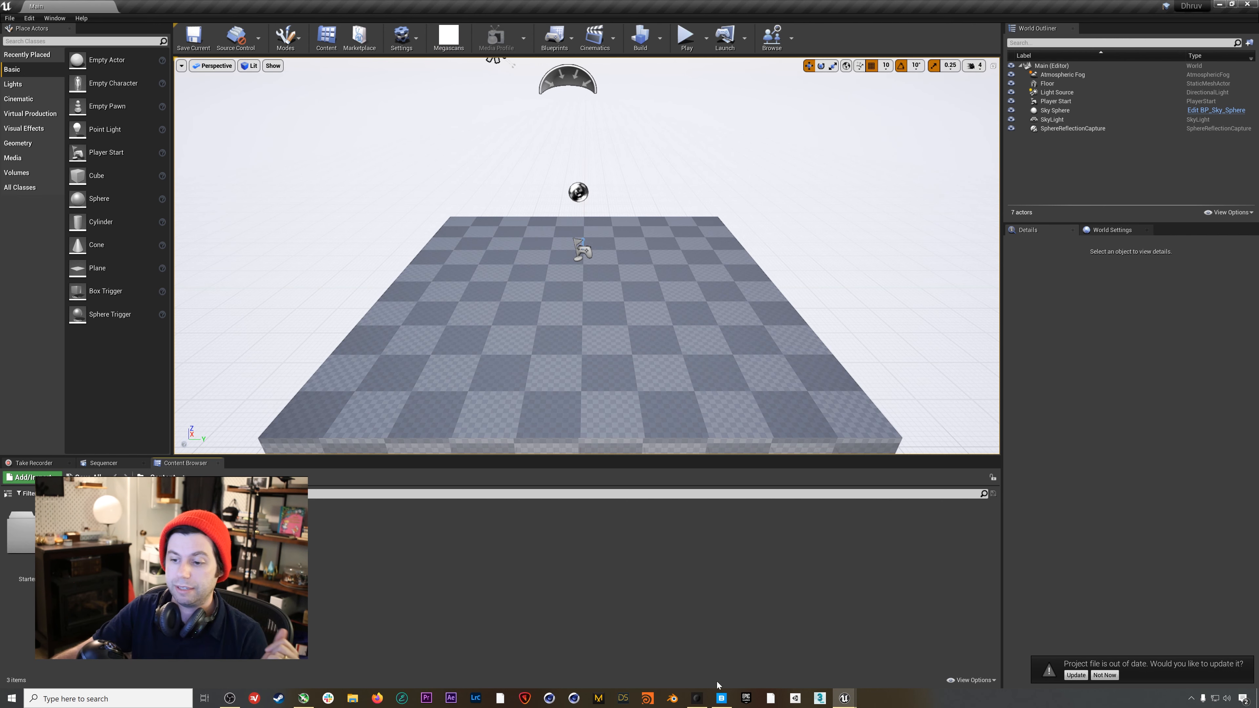
Export the Dhruv MetaHuman from Quixel Bridge to Unreal Engine and return to Unreal Editor
click(727, 700)
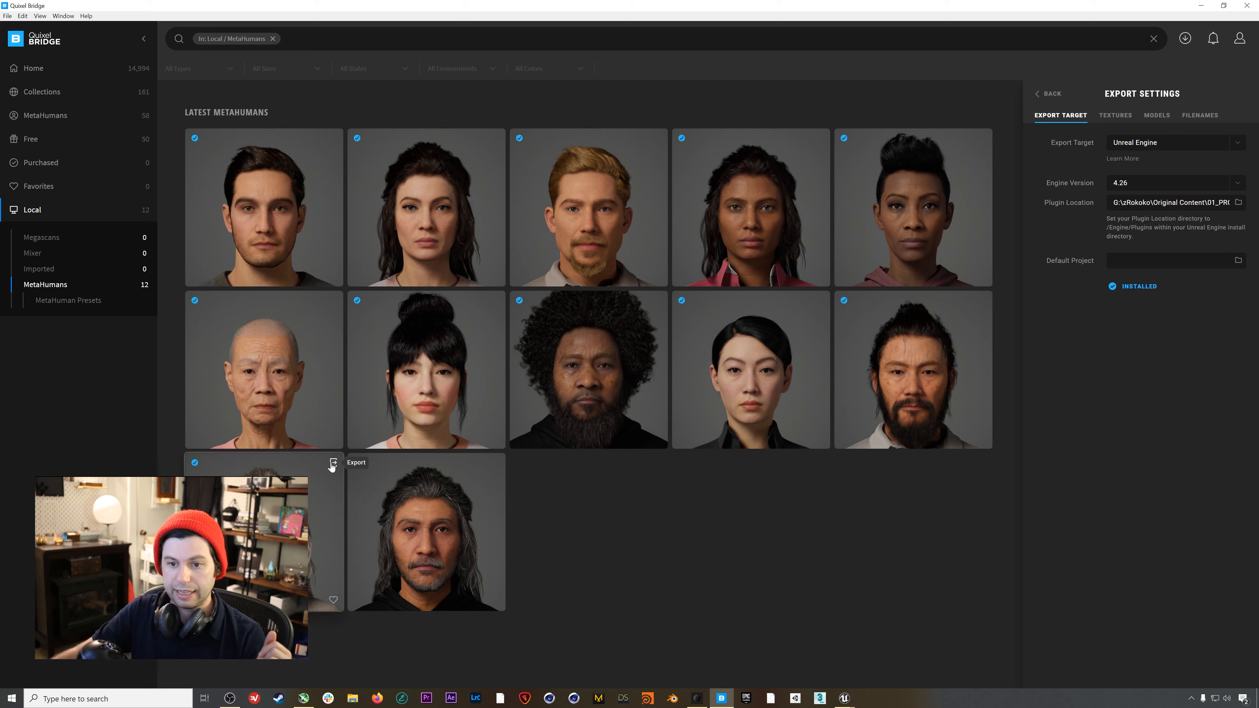
click(333, 463)
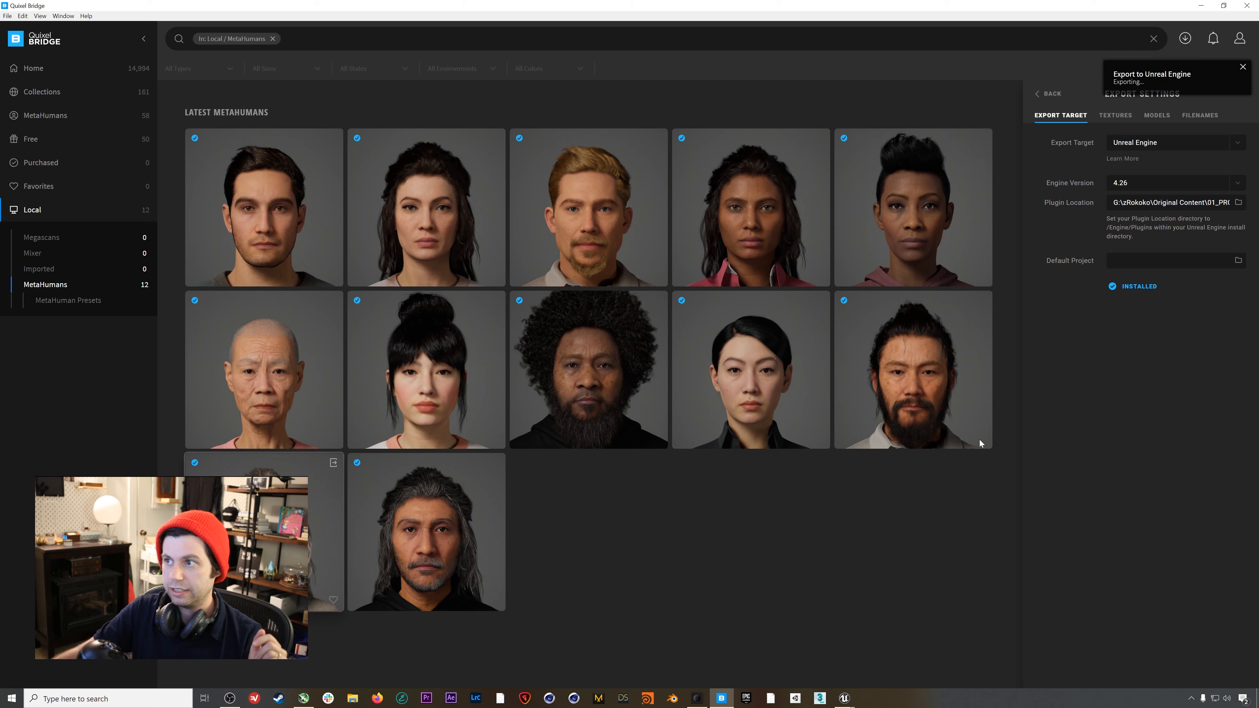
mouse_move(846, 696)
click(866, 665)
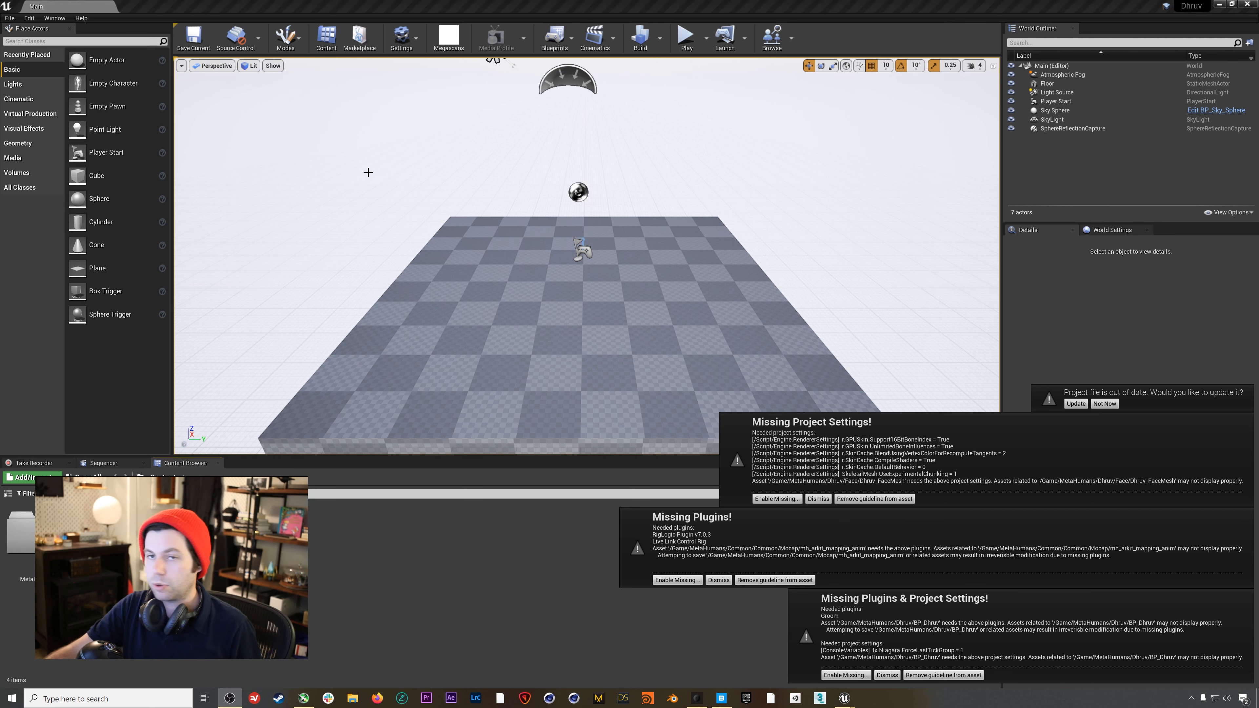
Enable the missing plugins and project settings required by the Dhruv MetaHuman and restart the editor
click(791, 500)
click(679, 579)
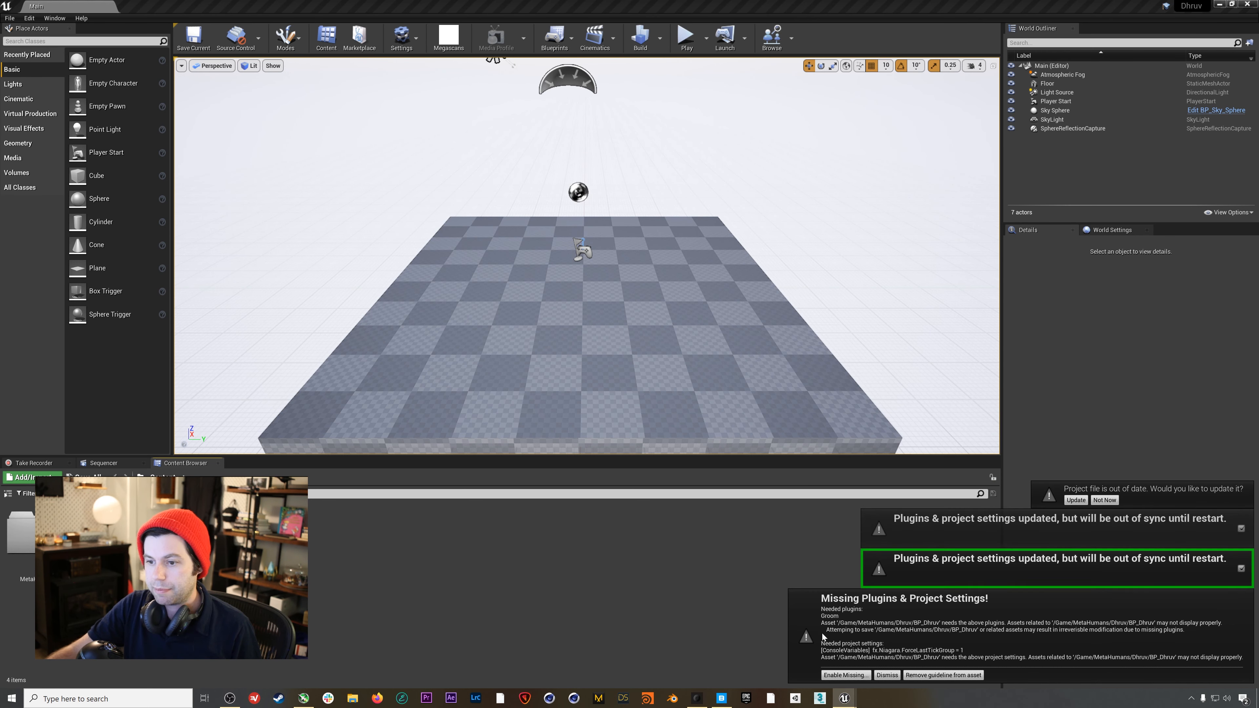
click(848, 678)
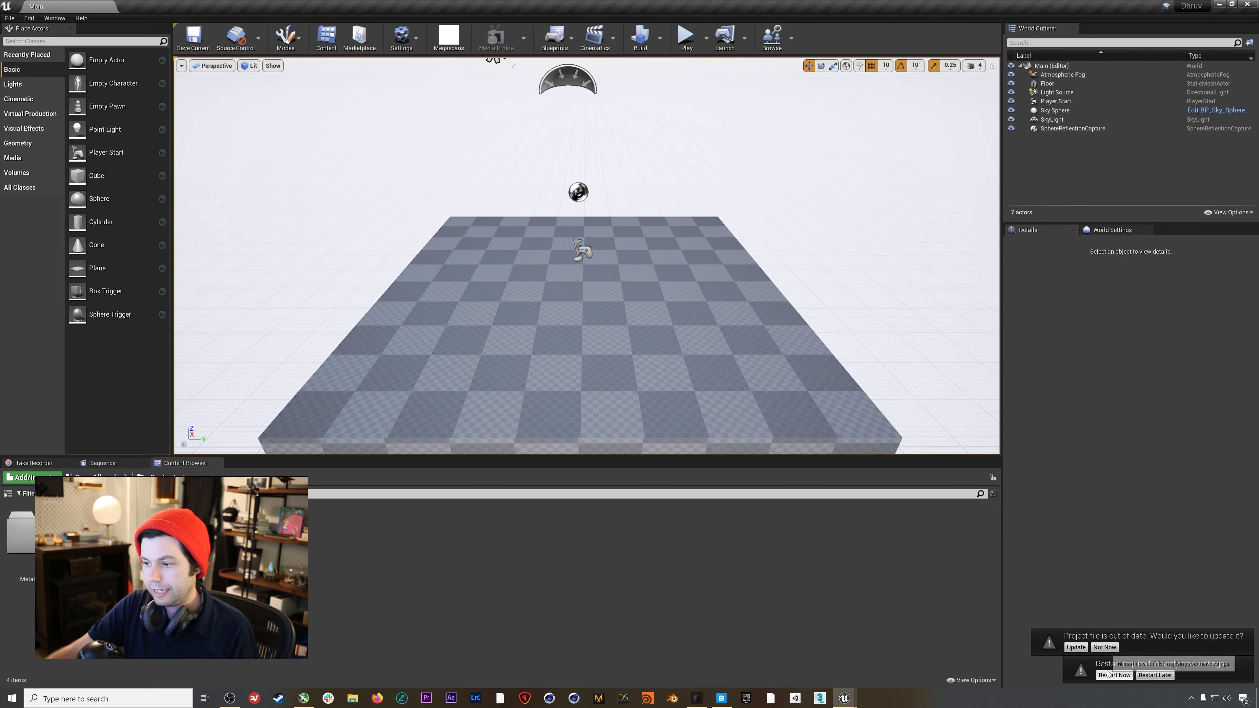
click(1104, 675)
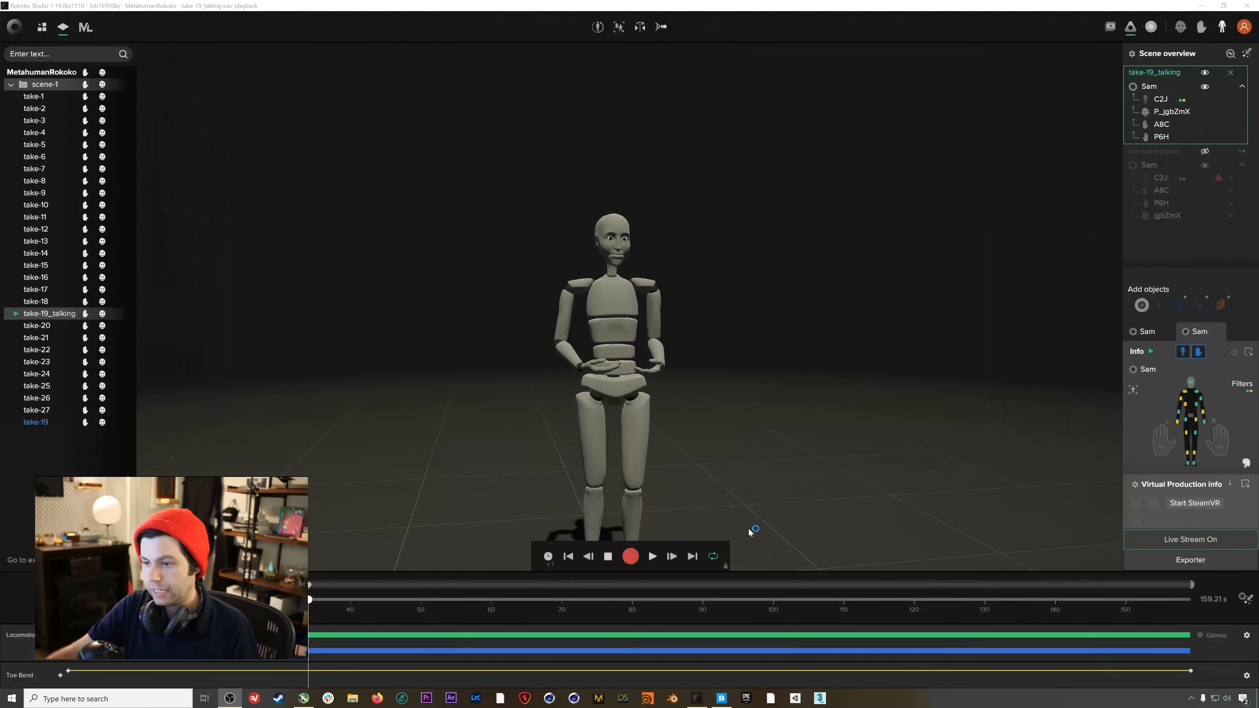
click(722, 698)
click(721, 699)
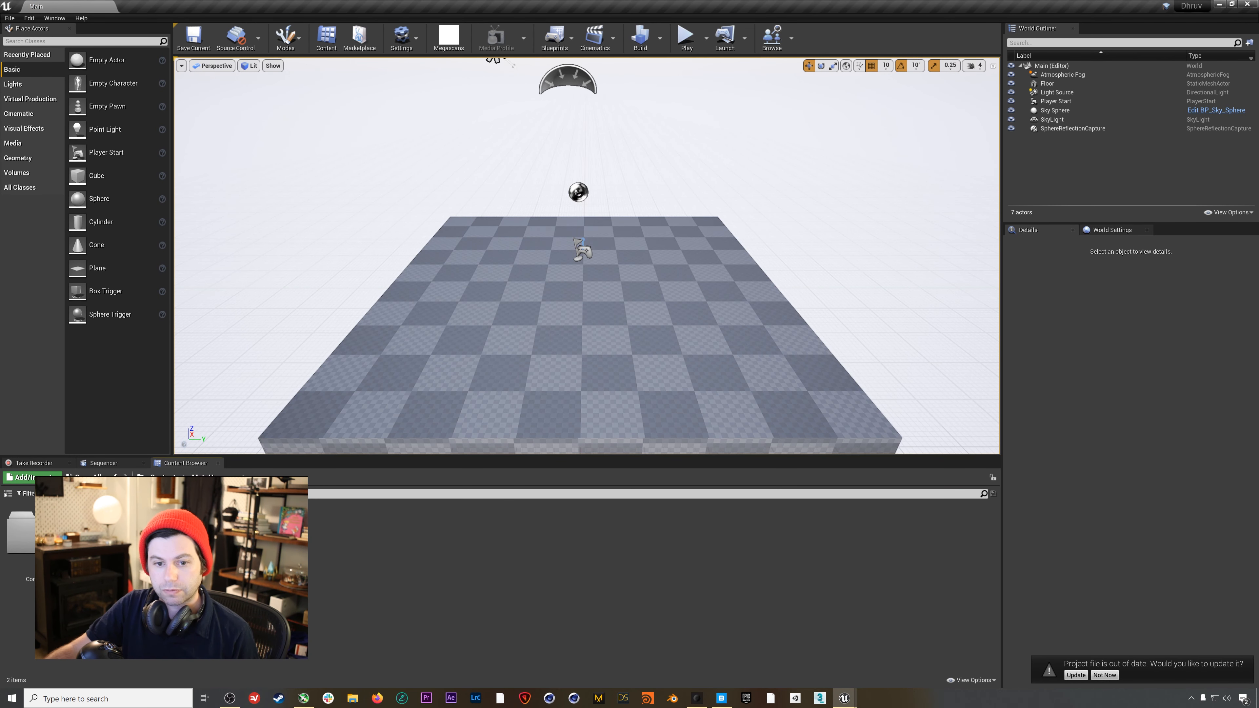
Examine the contents of the Common and Dhruv folders inside the MetaHumans content folder, including the BP_Dhruv blueprint
click(162, 477)
click(45, 541)
double_click(47, 541)
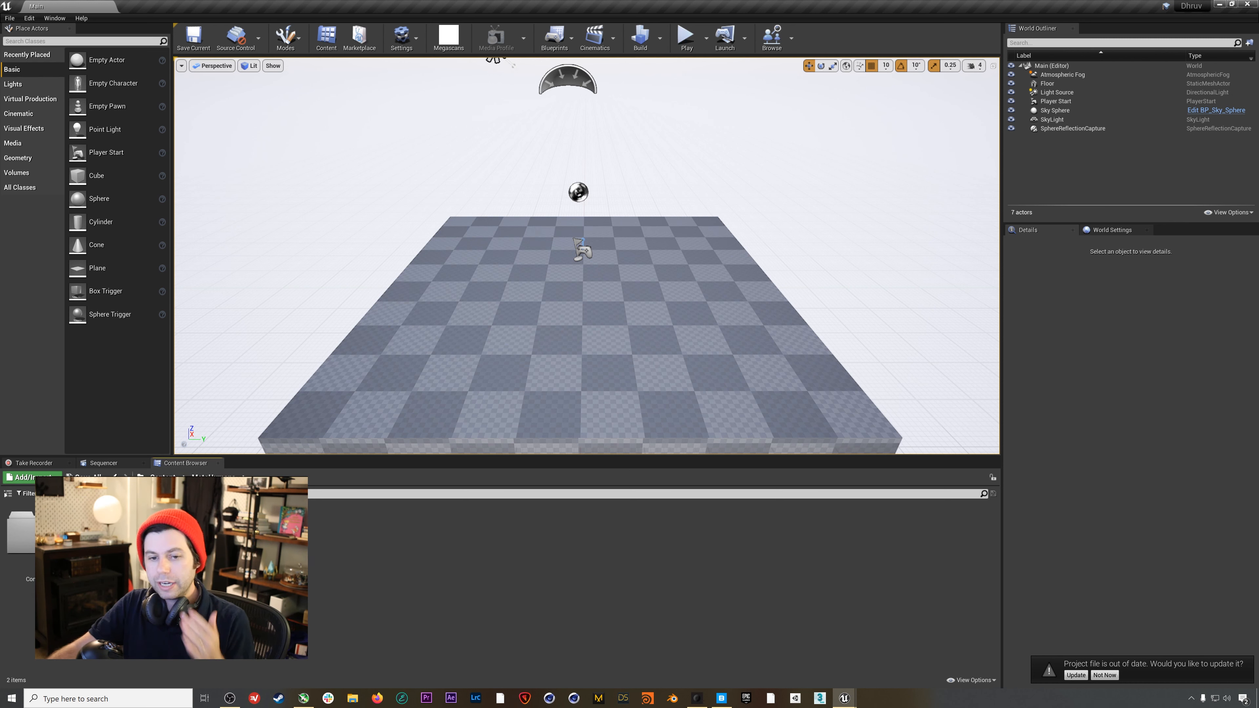
double_click(20, 536)
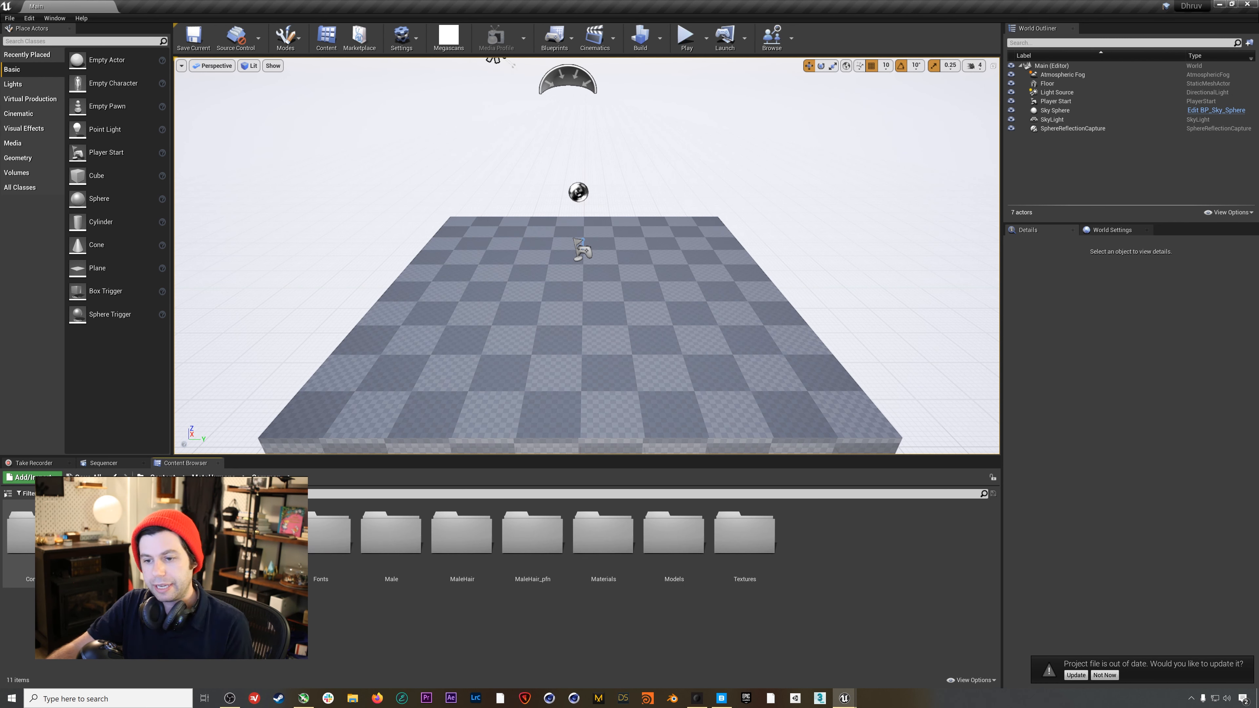
click(115, 477)
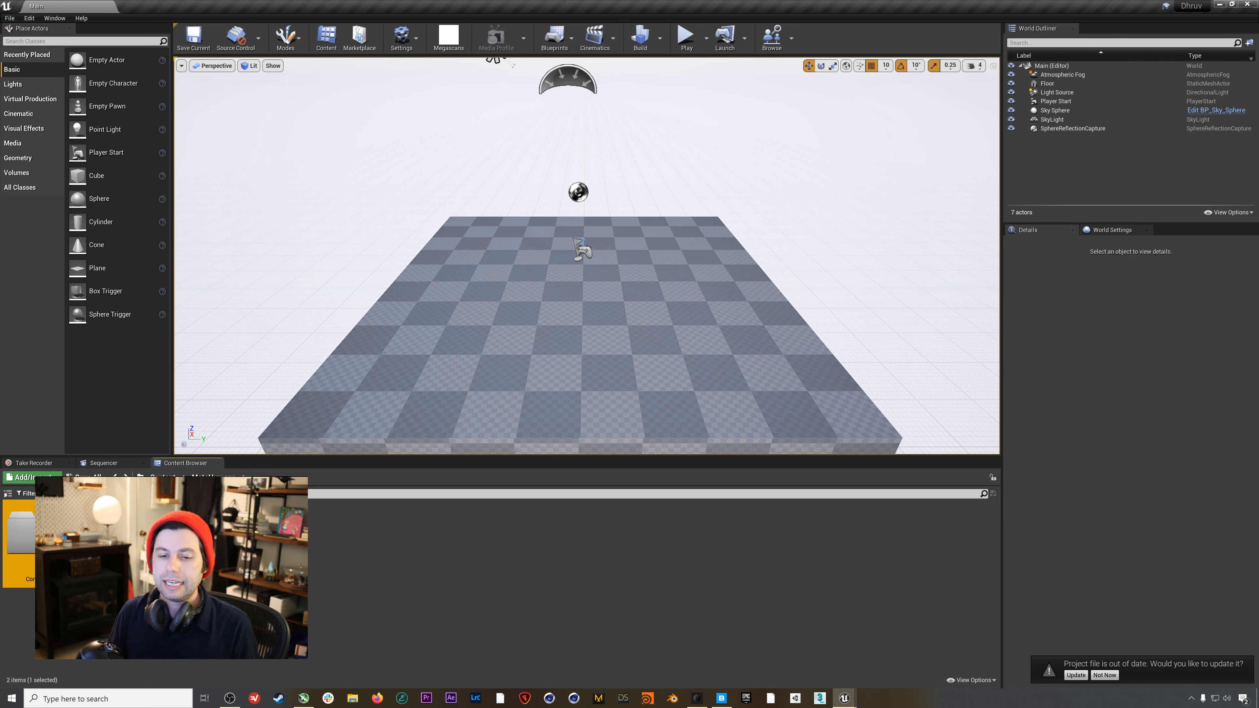
double_click(108, 535)
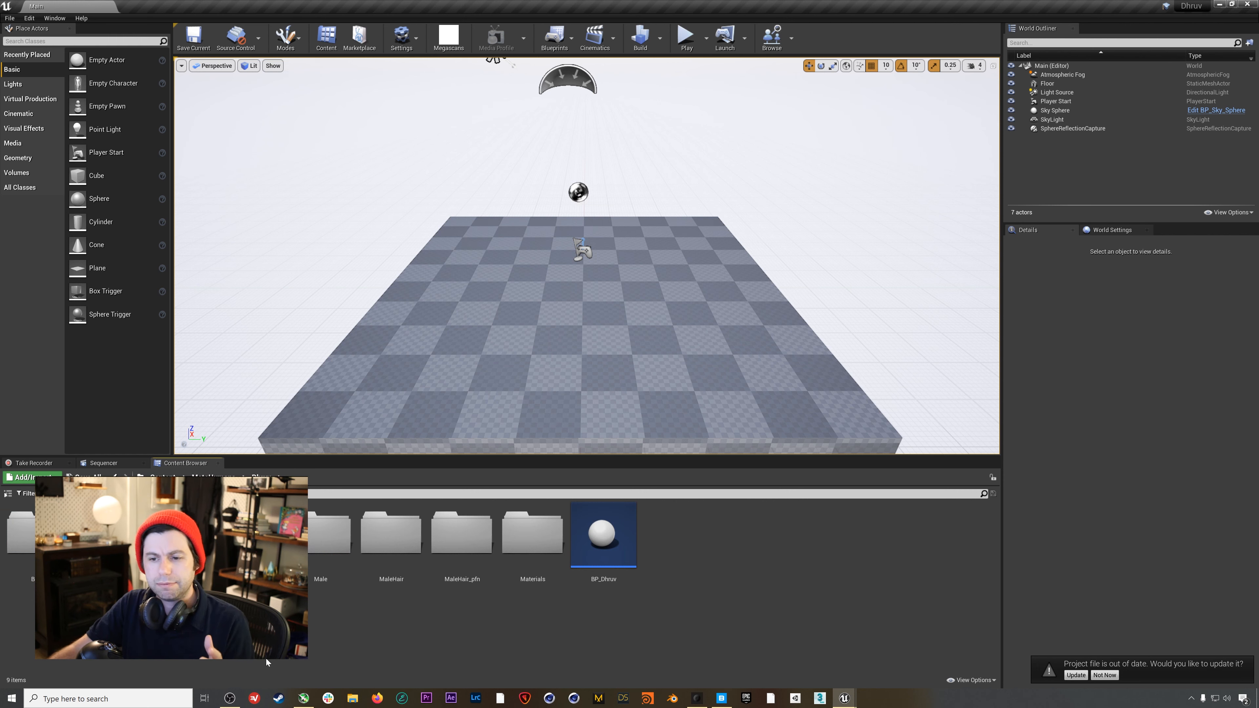
click(115, 477)
click(163, 478)
double_click(46, 537)
double_click(23, 536)
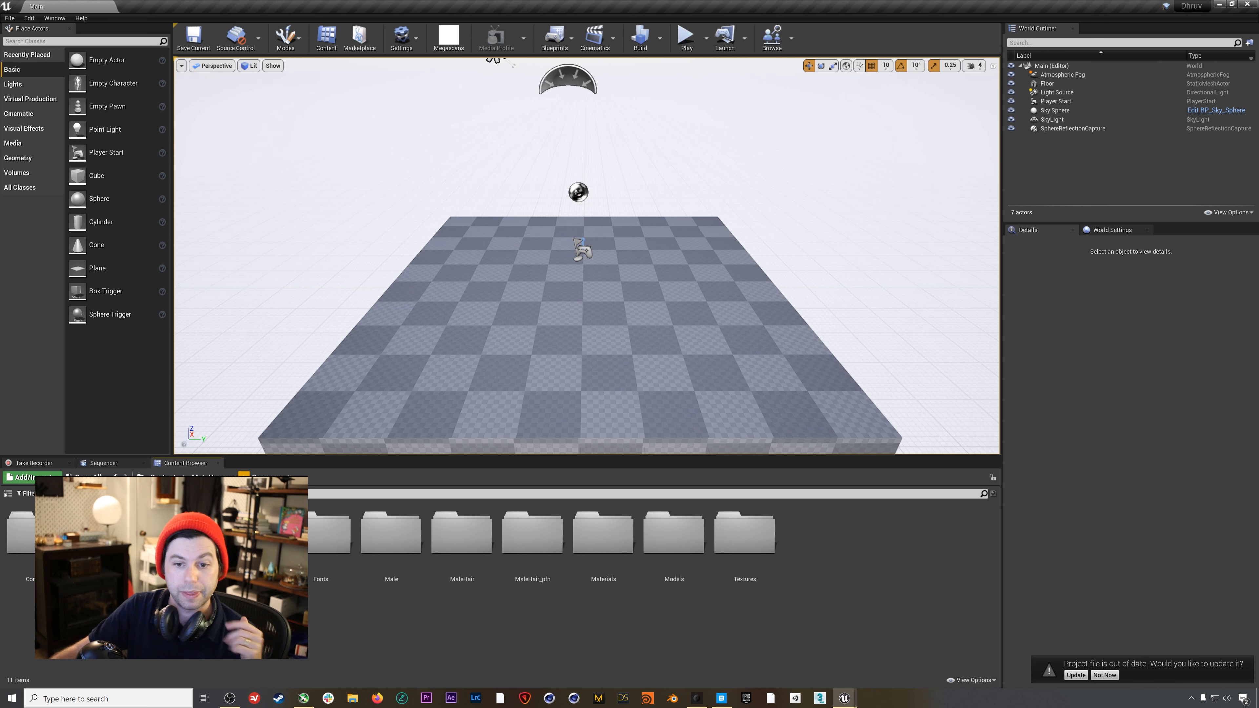
click(213, 477)
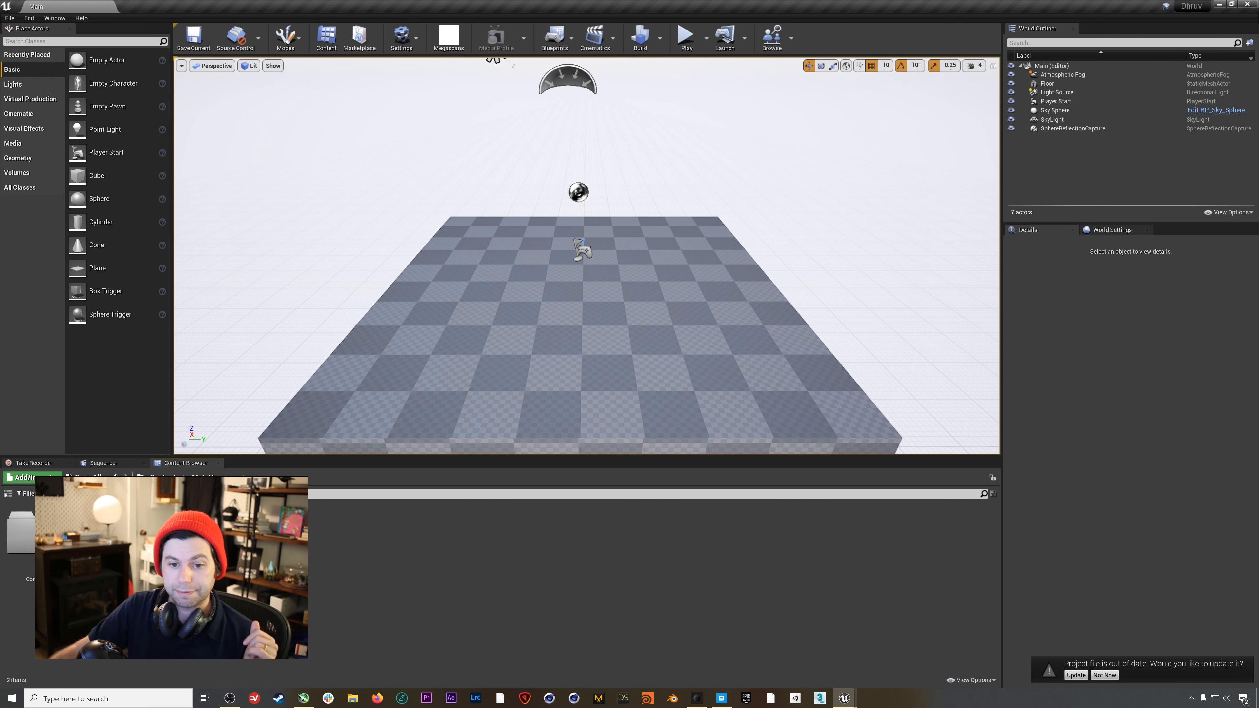
double_click(108, 538)
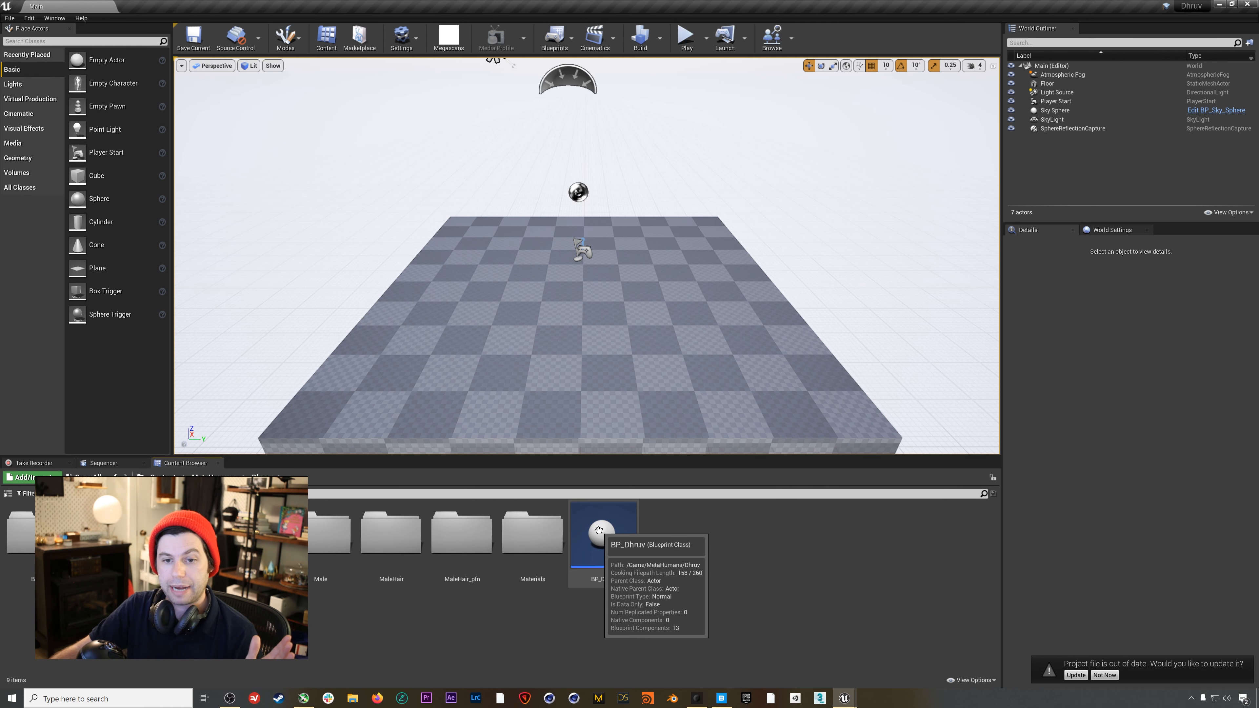
click(213, 476)
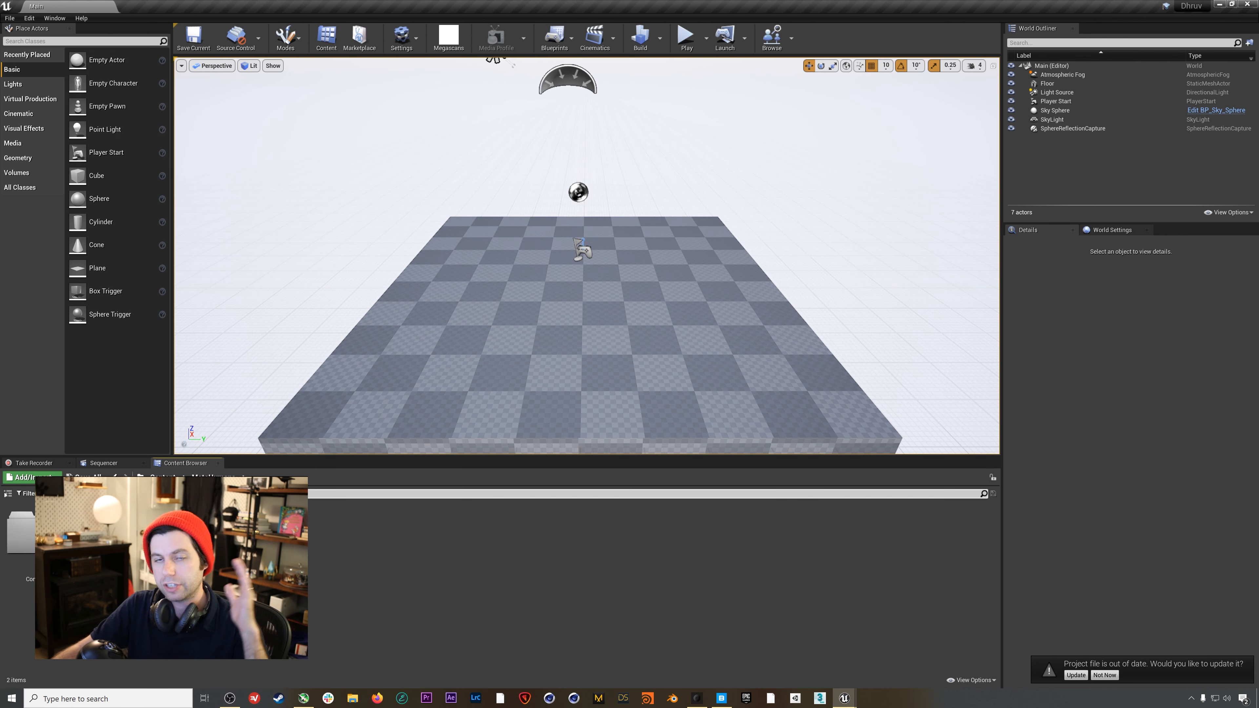
double_click(37, 538)
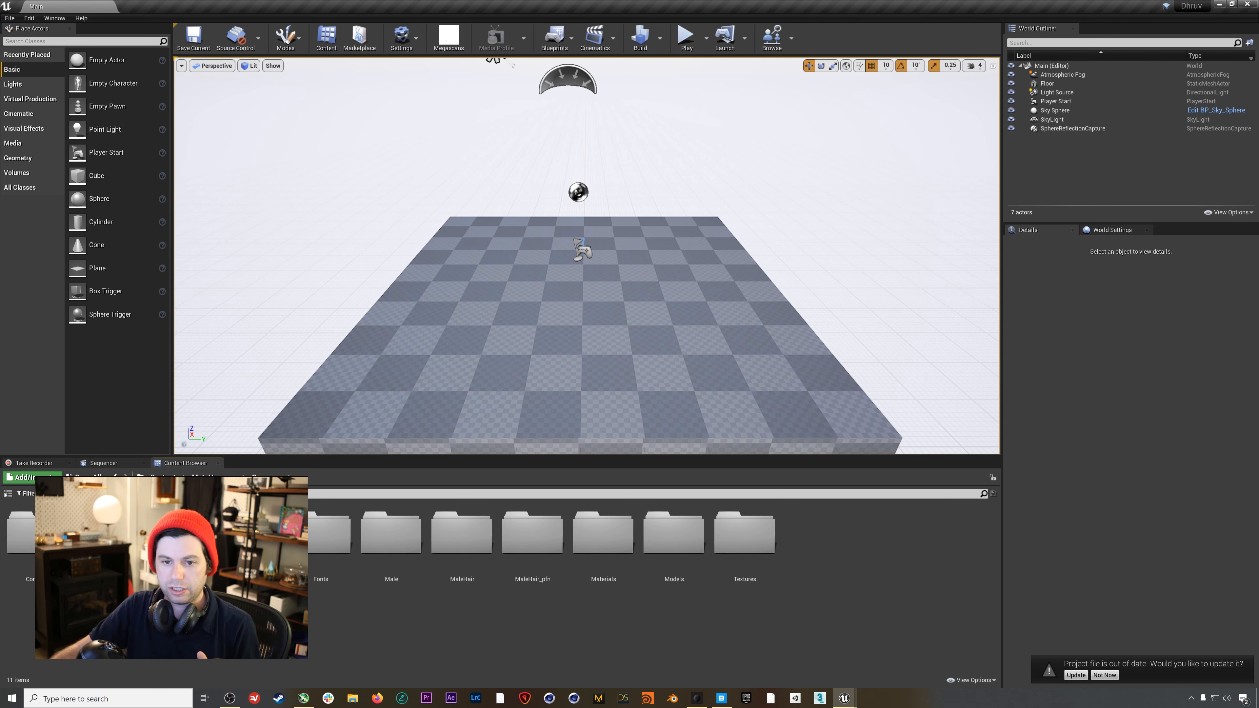
click(213, 477)
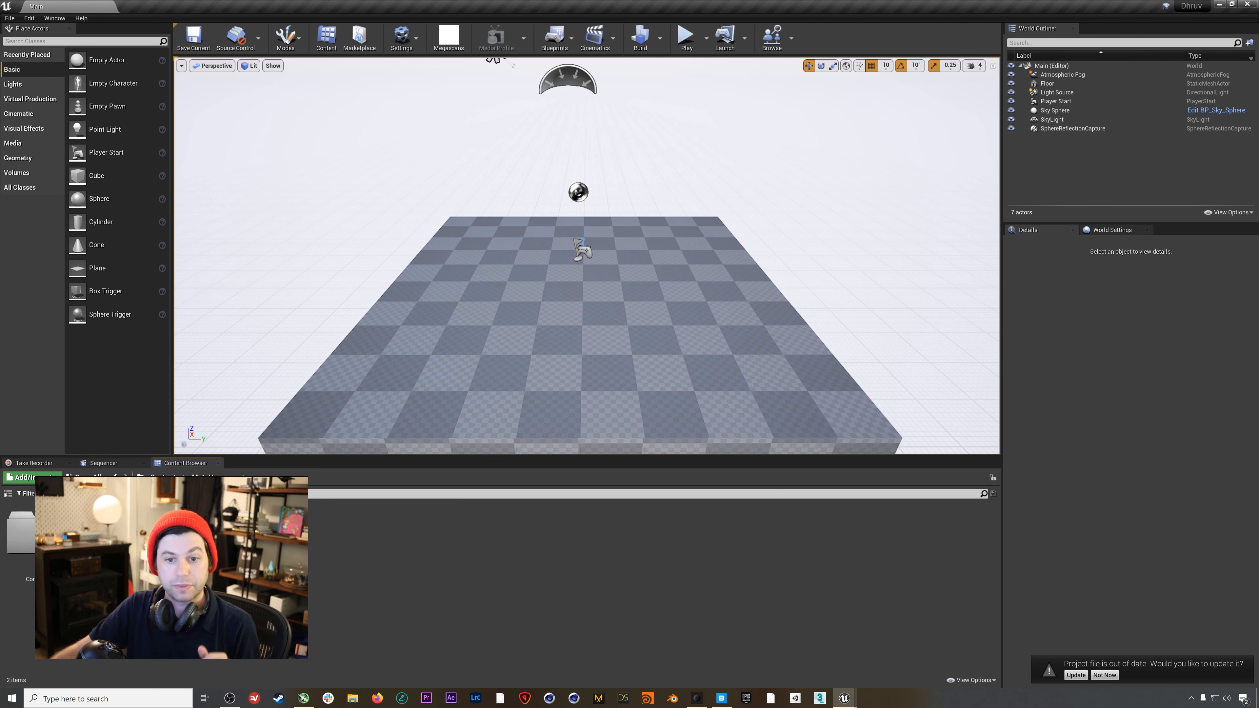
Open the m_med_unw_animbp animation blueprint from Common, Male, Medium, UnderWeight, Body and maximize its editor window
double_click(21, 541)
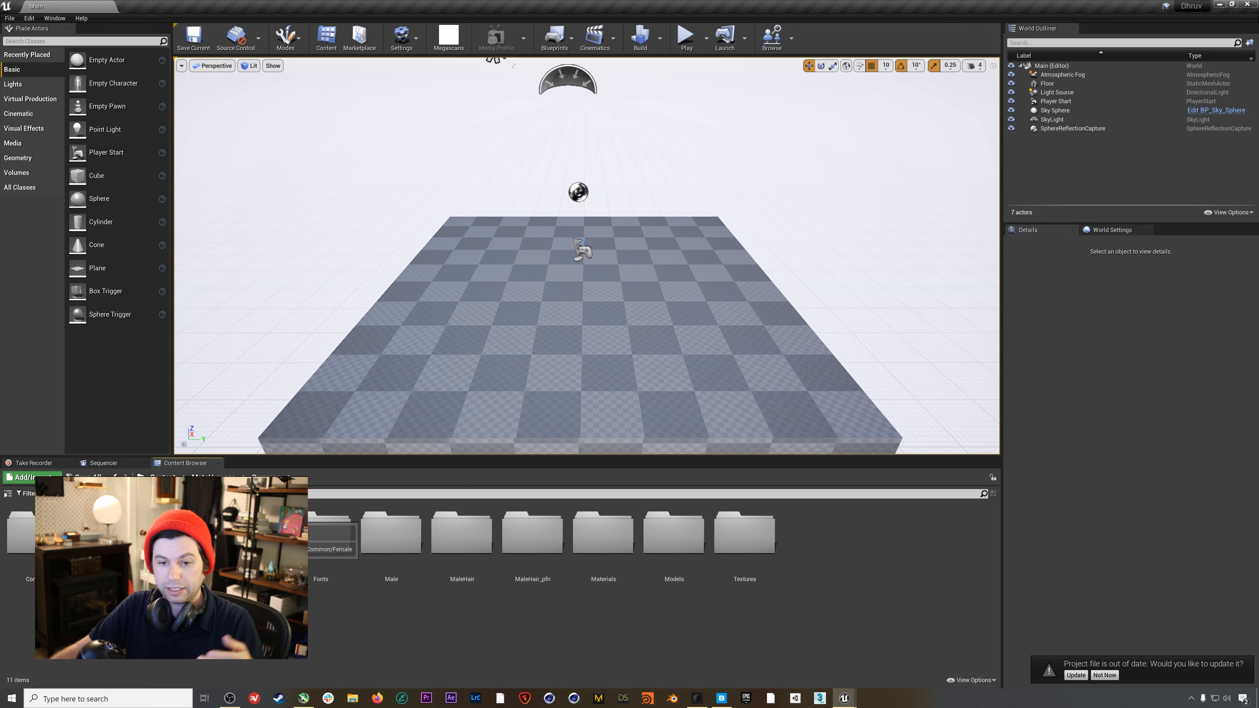
double_click(391, 538)
double_click(47, 538)
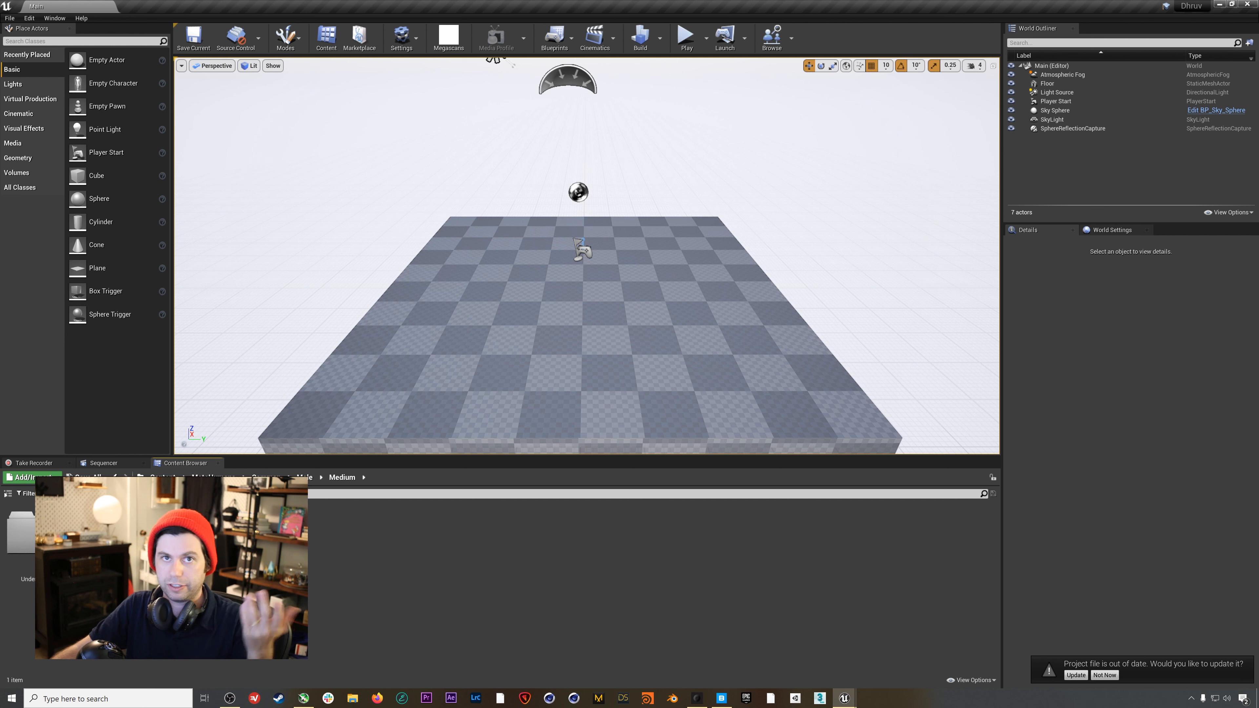
double_click(27, 536)
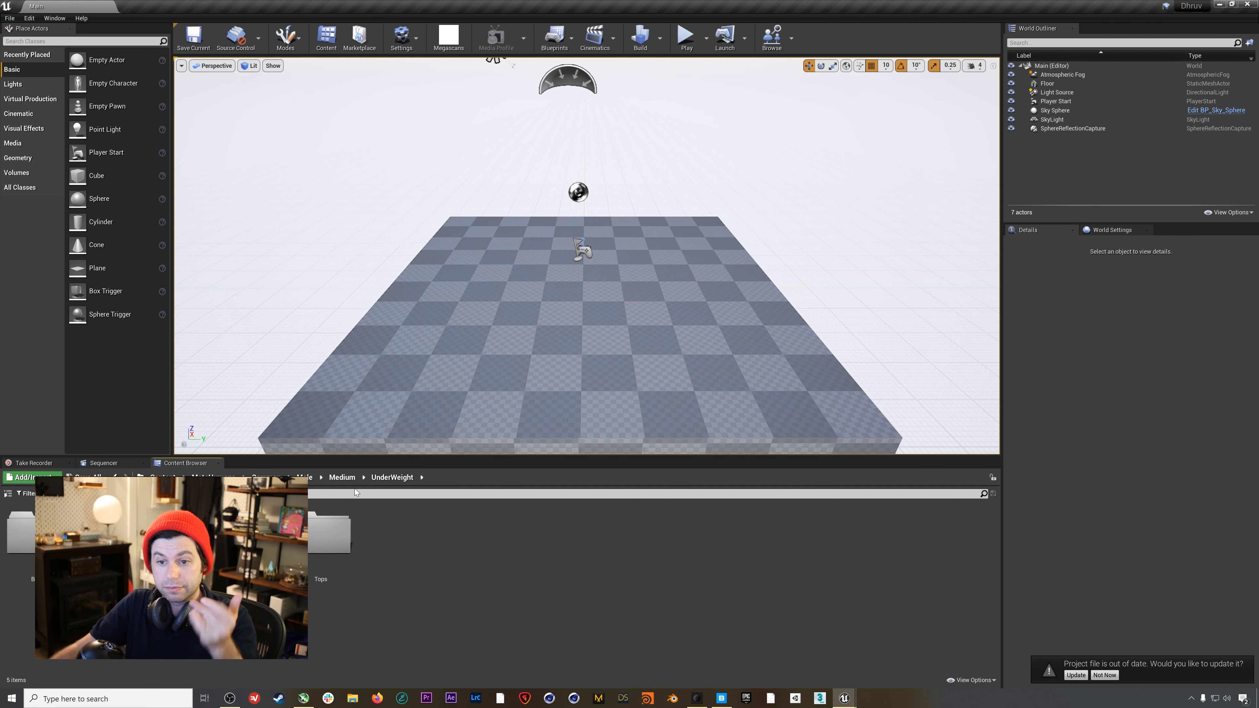
double_click(52, 533)
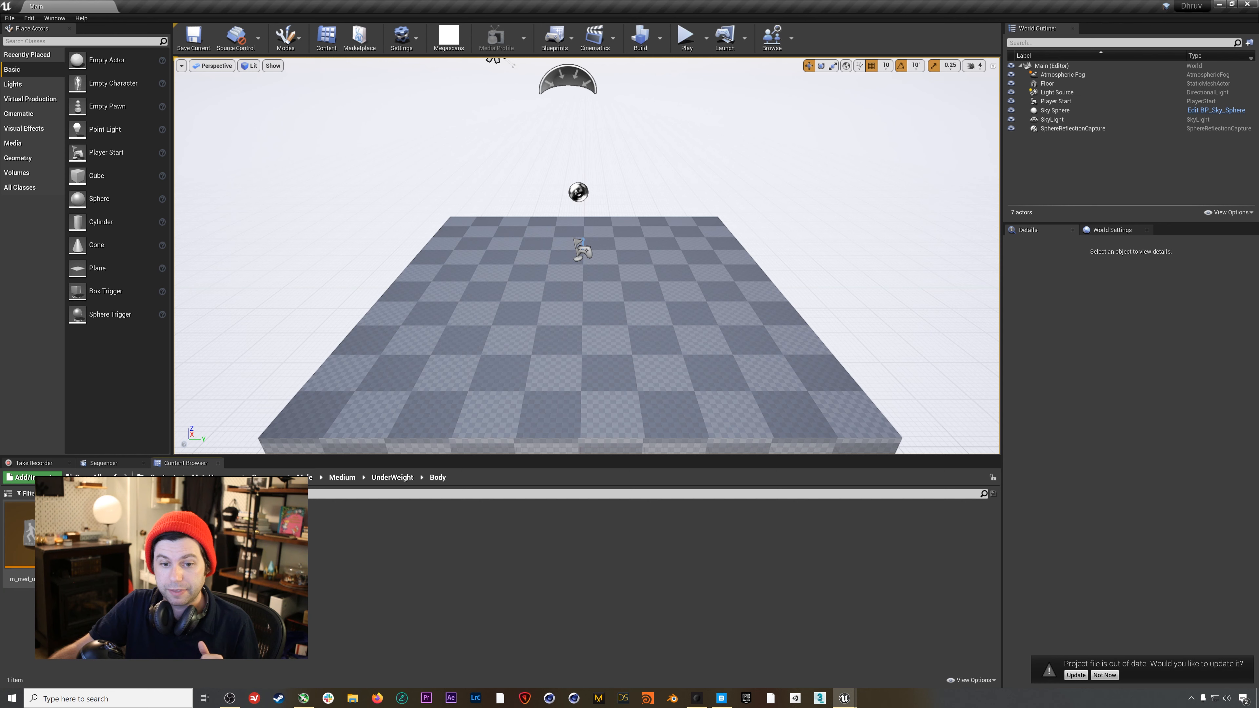
double_click(52, 533)
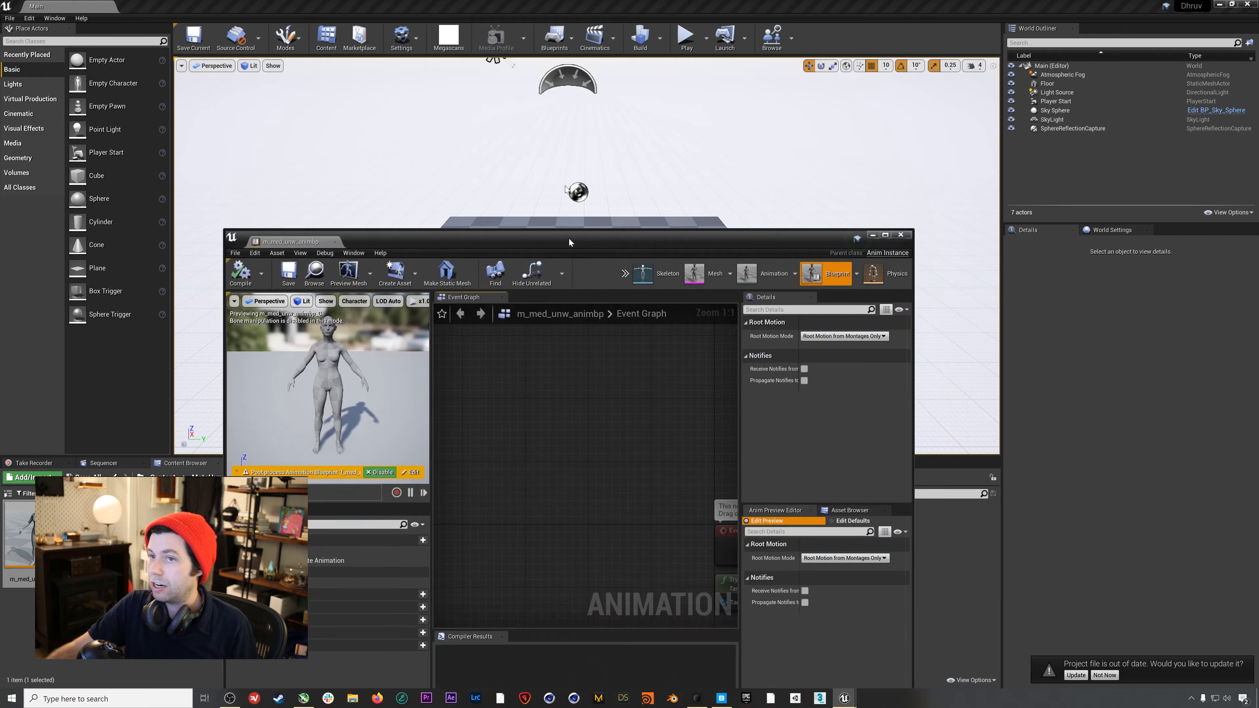
double_click(569, 242)
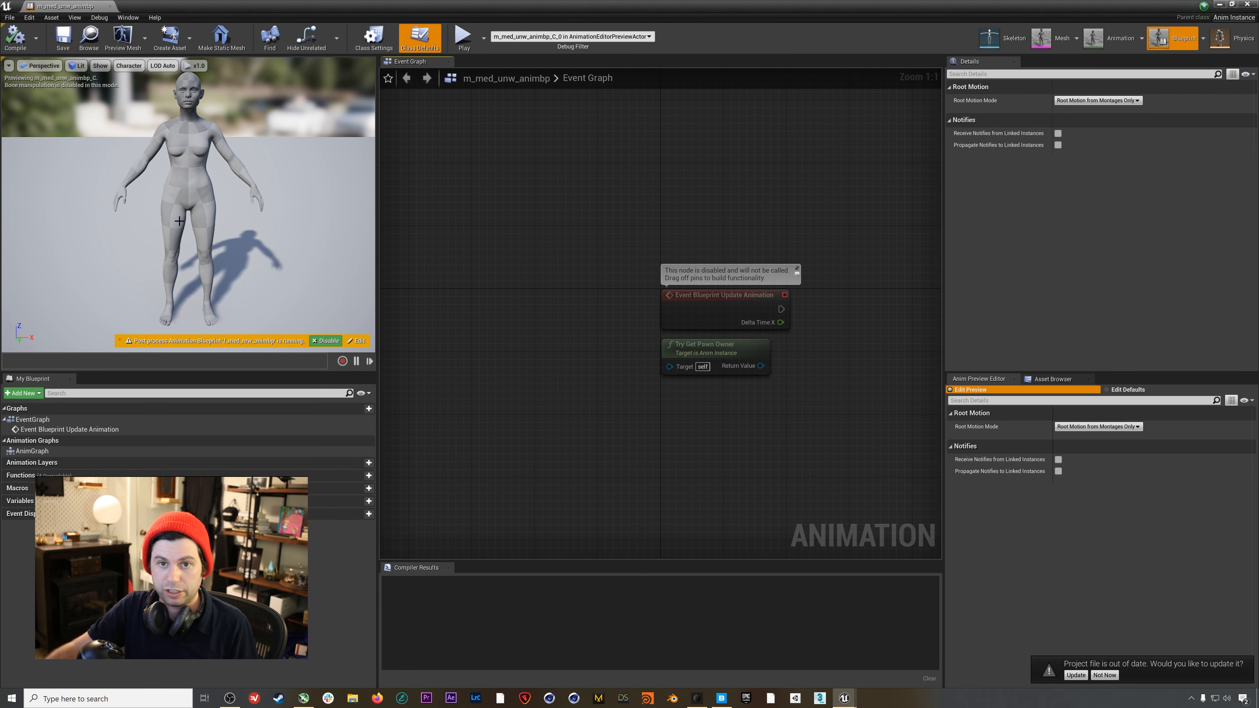
Set the preview character's bone drawing to All Hierarchy and open its skeleton asset
click(129, 66)
mouse_move(134, 106)
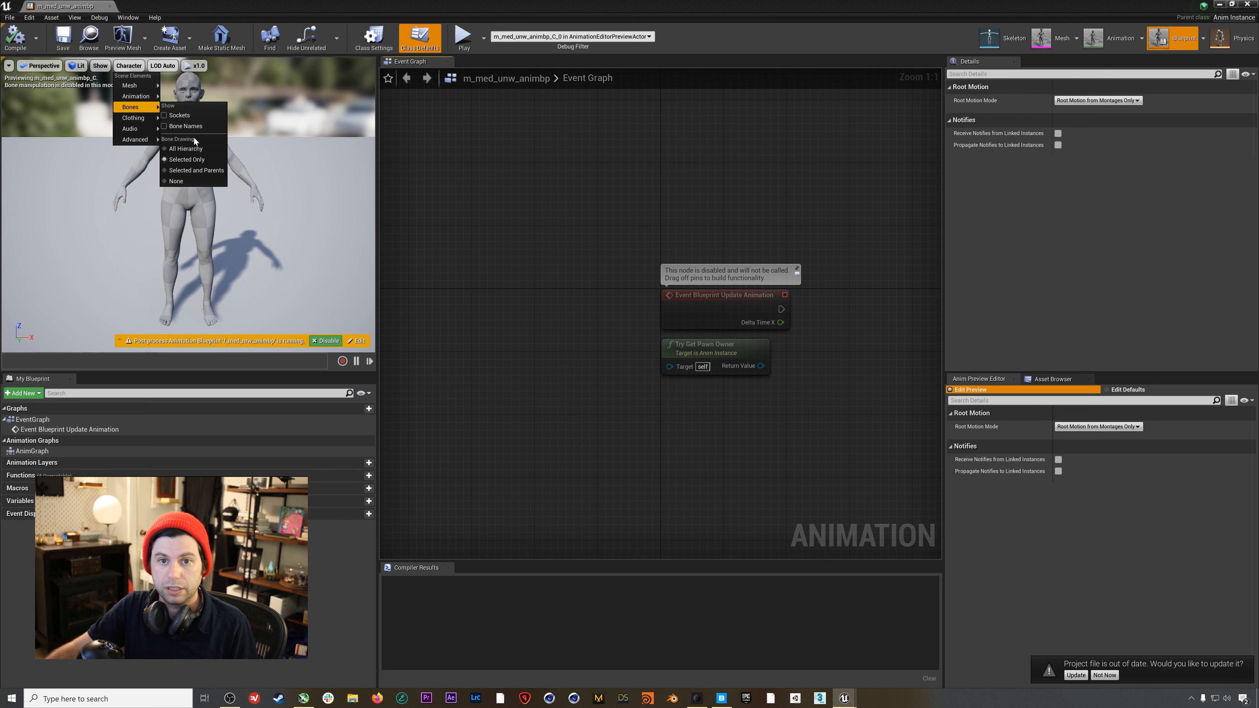
click(186, 149)
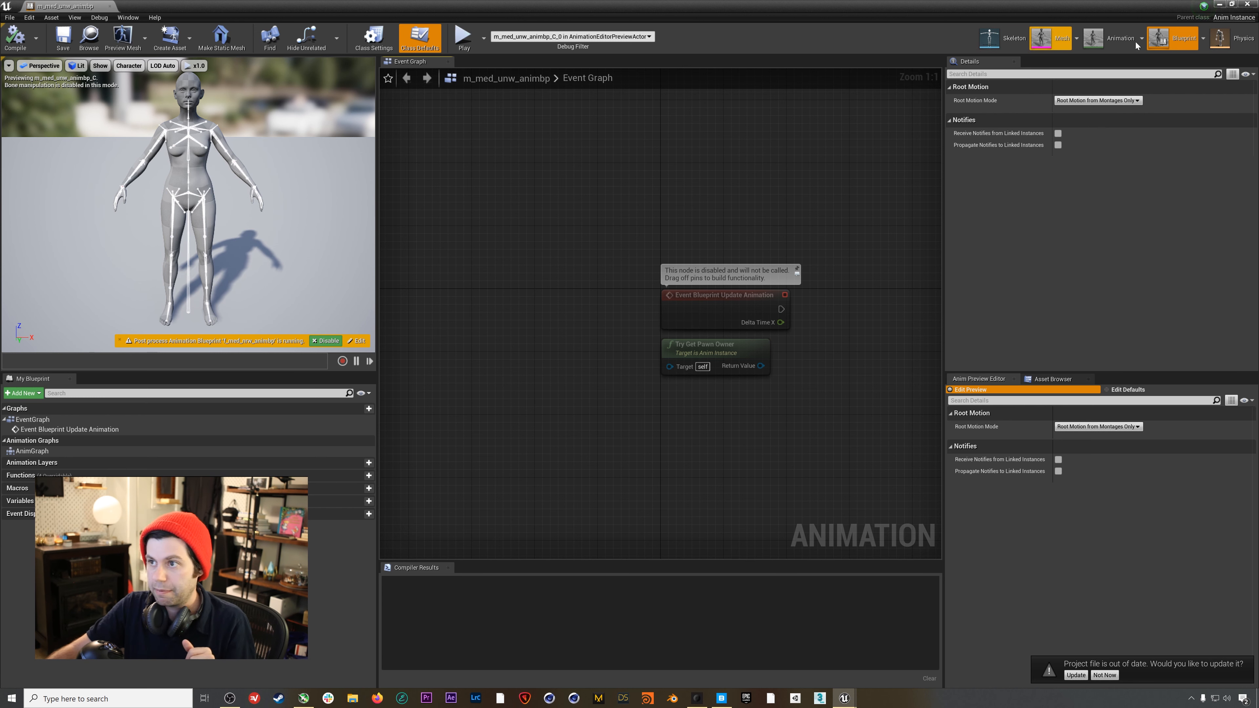
click(1001, 38)
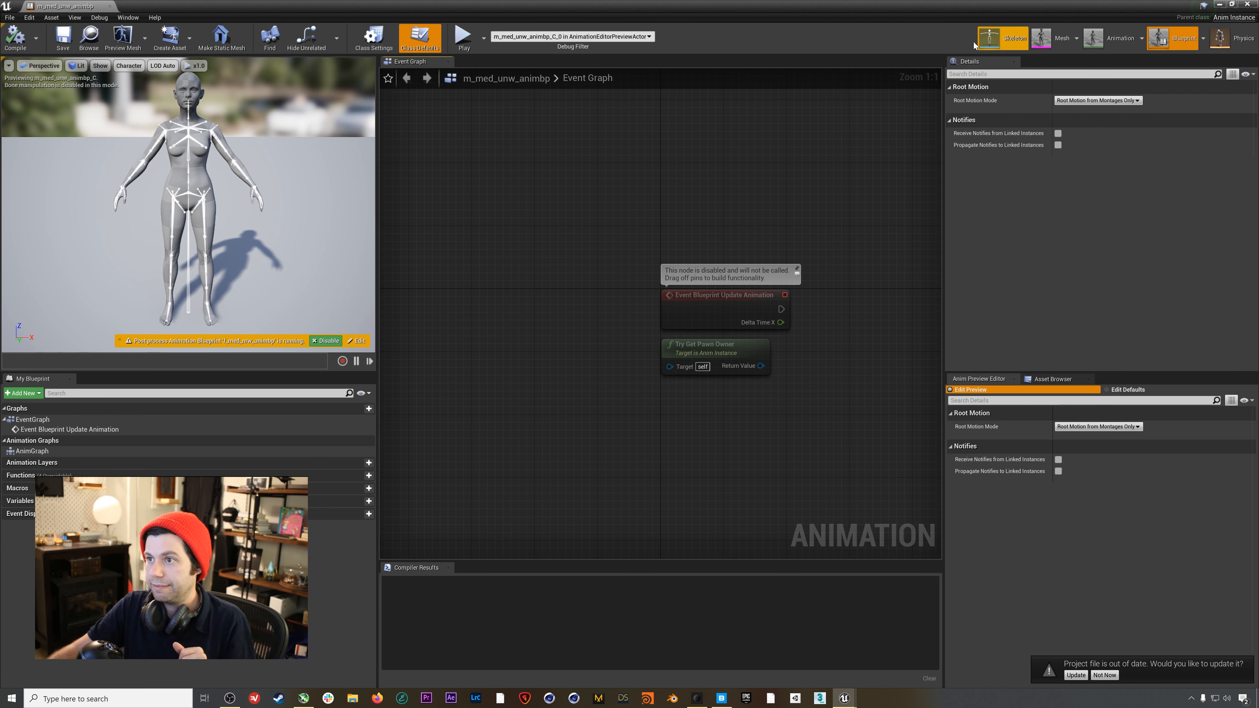
click(999, 44)
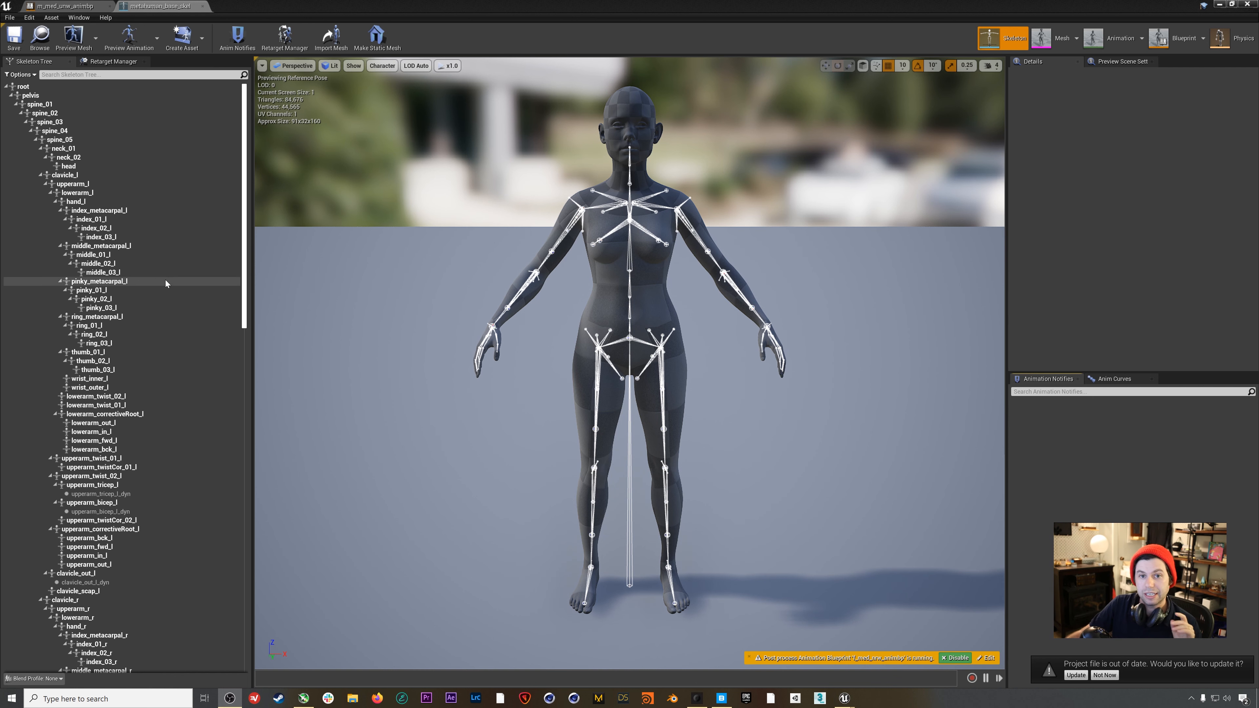
Set the local rotation of the clavicle_l bone to 0 on the X, Y and Z axes
click(112, 178)
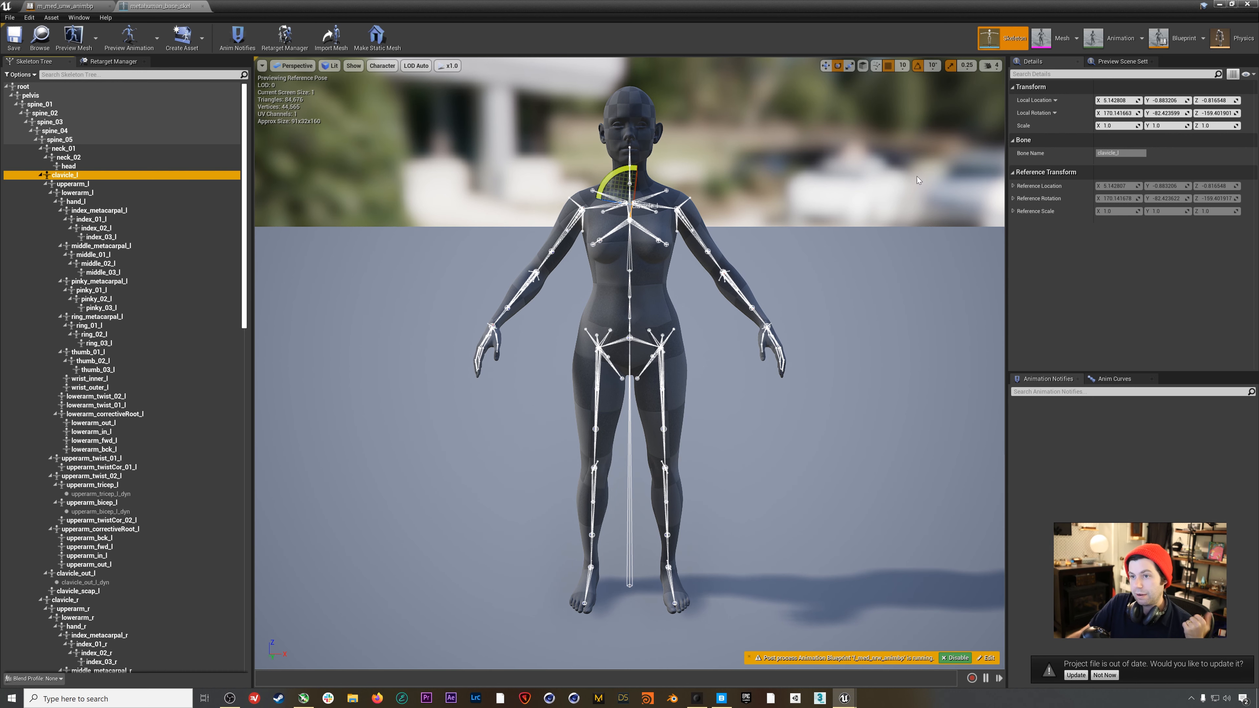
click(1118, 114)
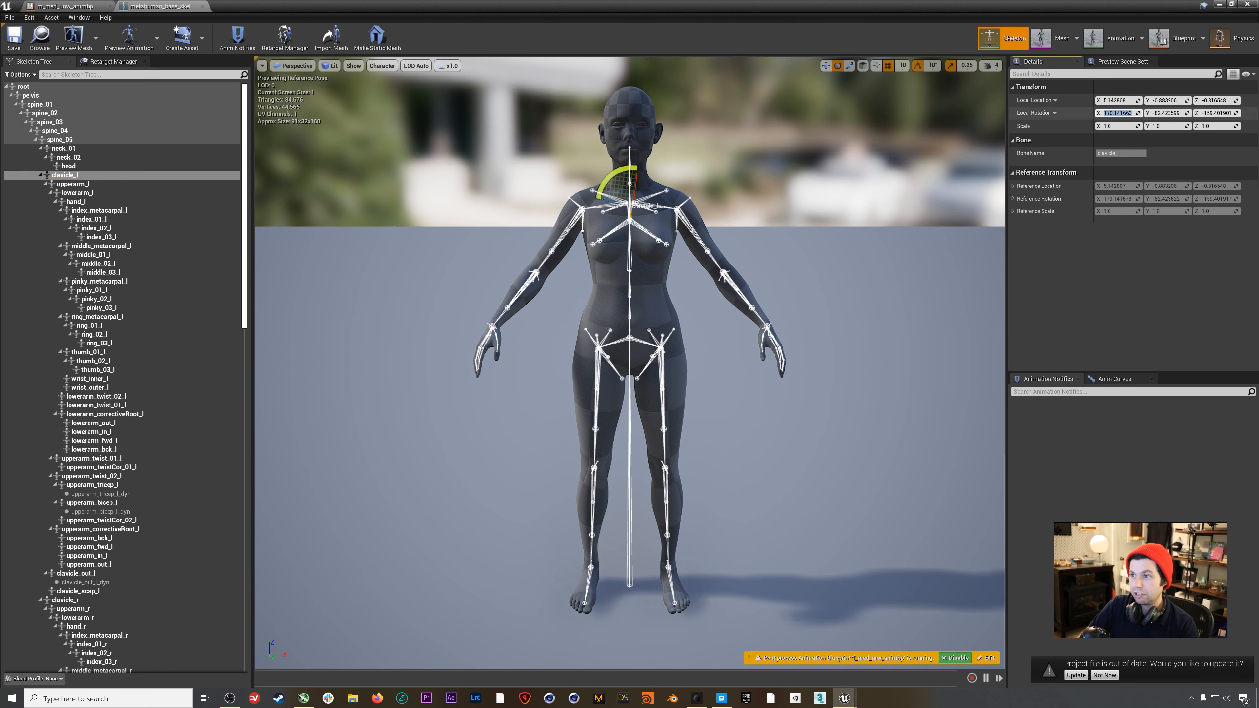
text(0)
key(Tab)
text(0)
key(Tab)
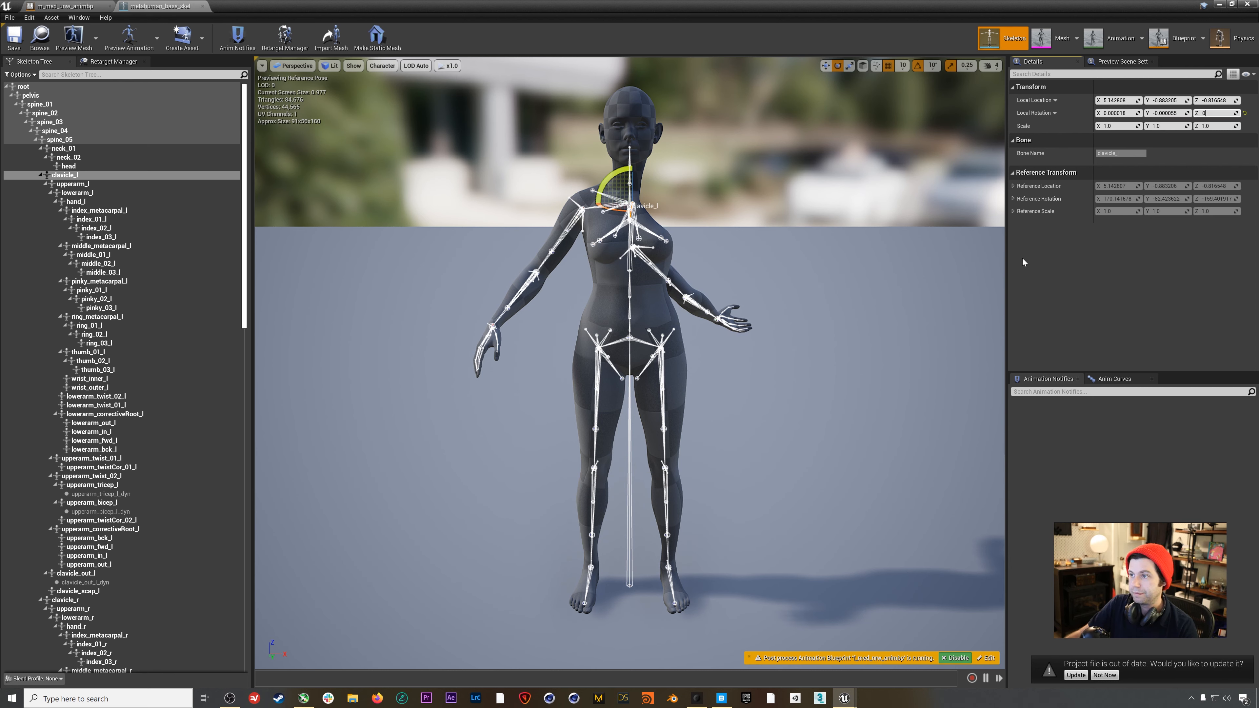
text(0)
key(Return)
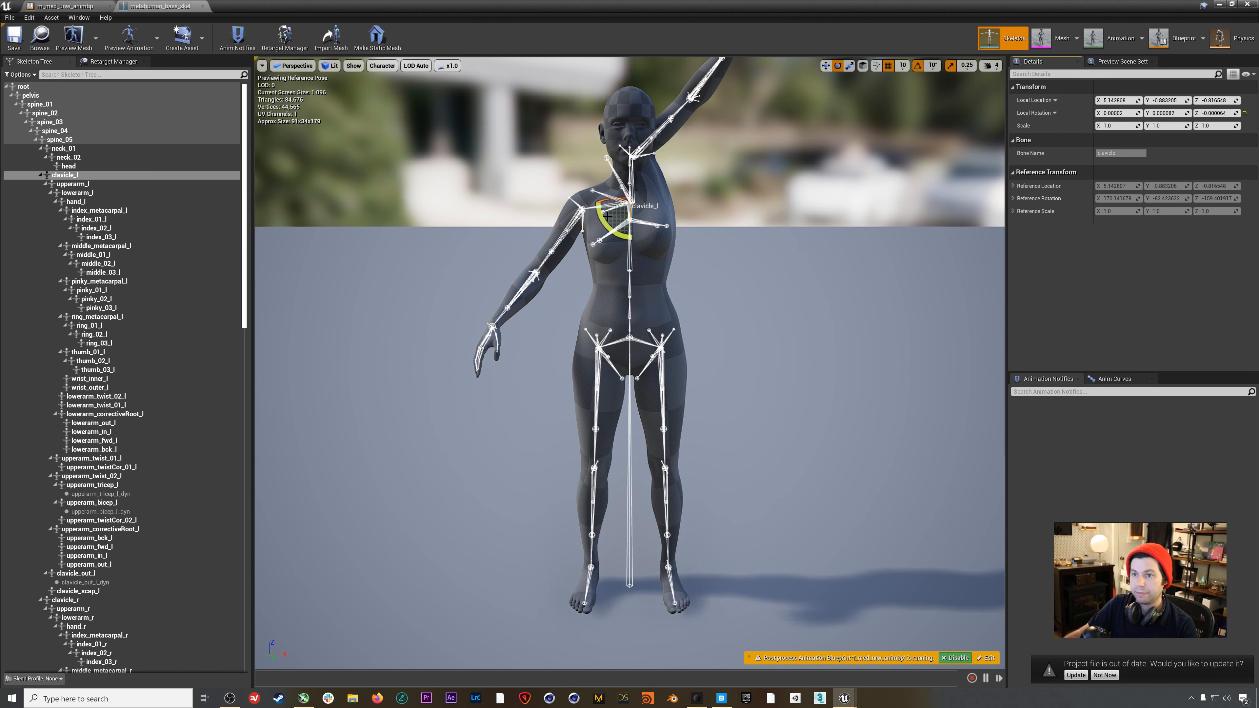
Rotate clavicle_l to -90° on its local Y axis and set the rotation snap to 5°
drag(610, 228, 632, 275)
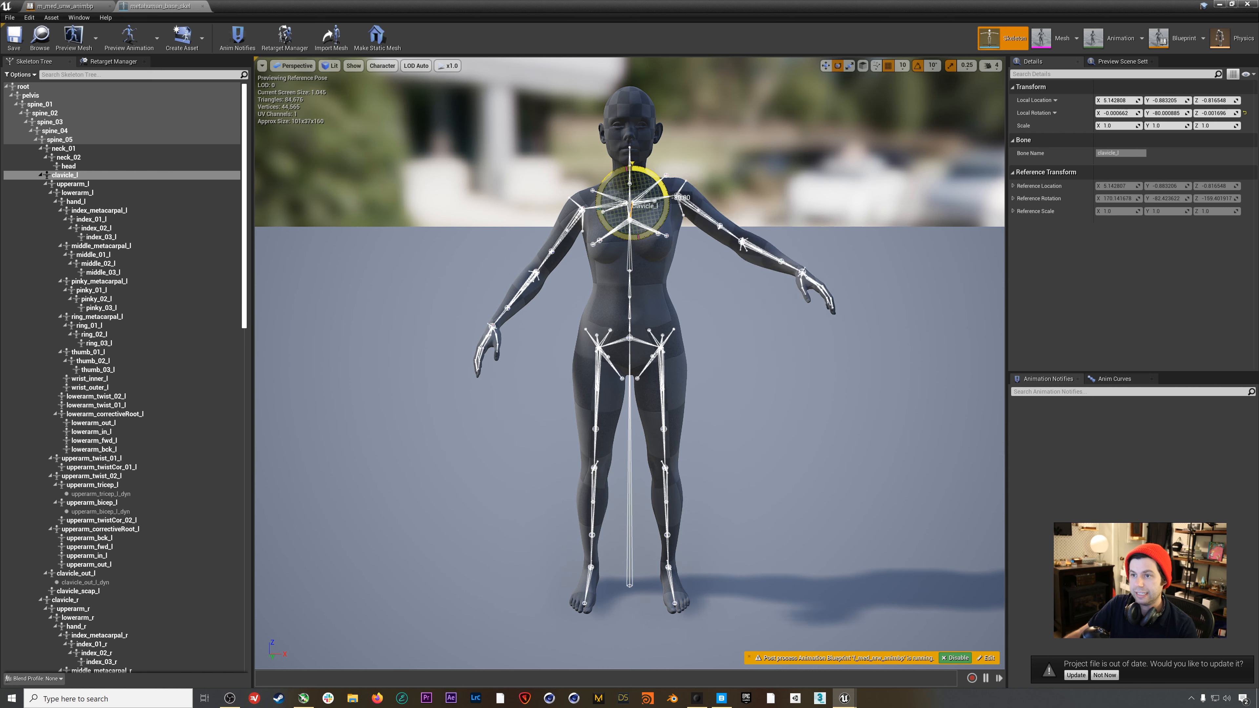
mouse_move(633, 275)
mouse_down()
mouse_move(630, 239)
mouse_move(633, 286)
mouse_up()
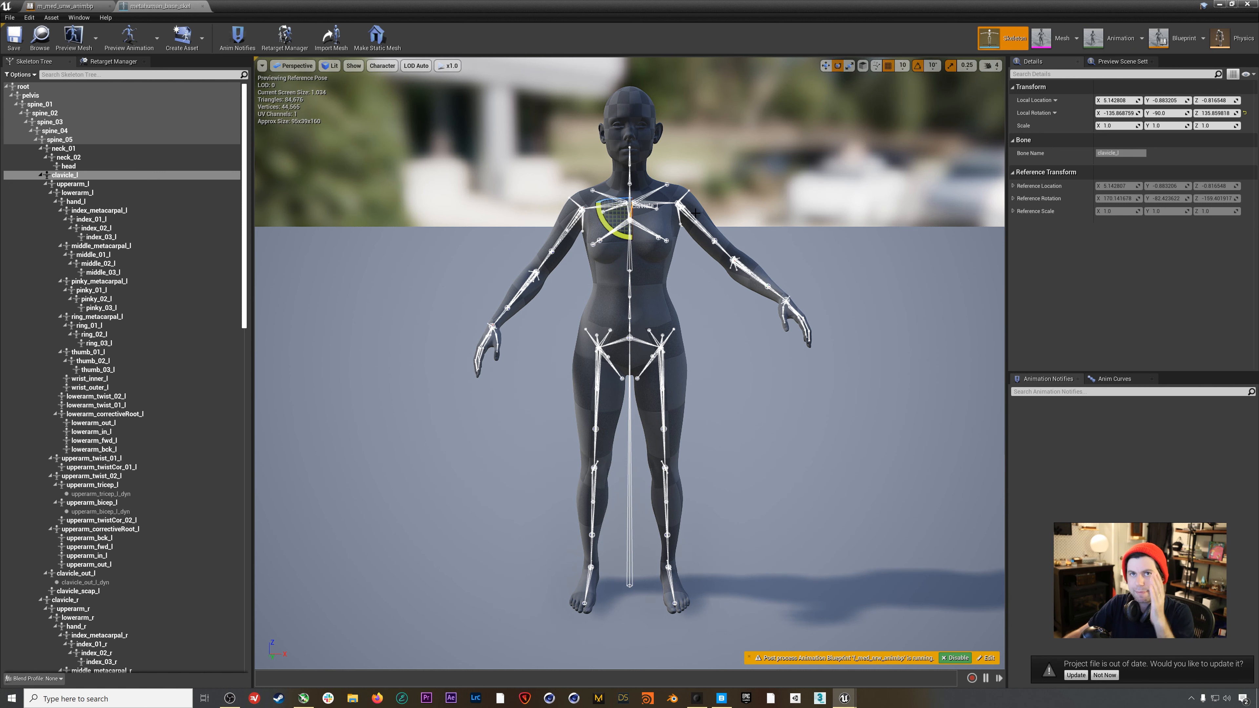
click(933, 65)
click(938, 85)
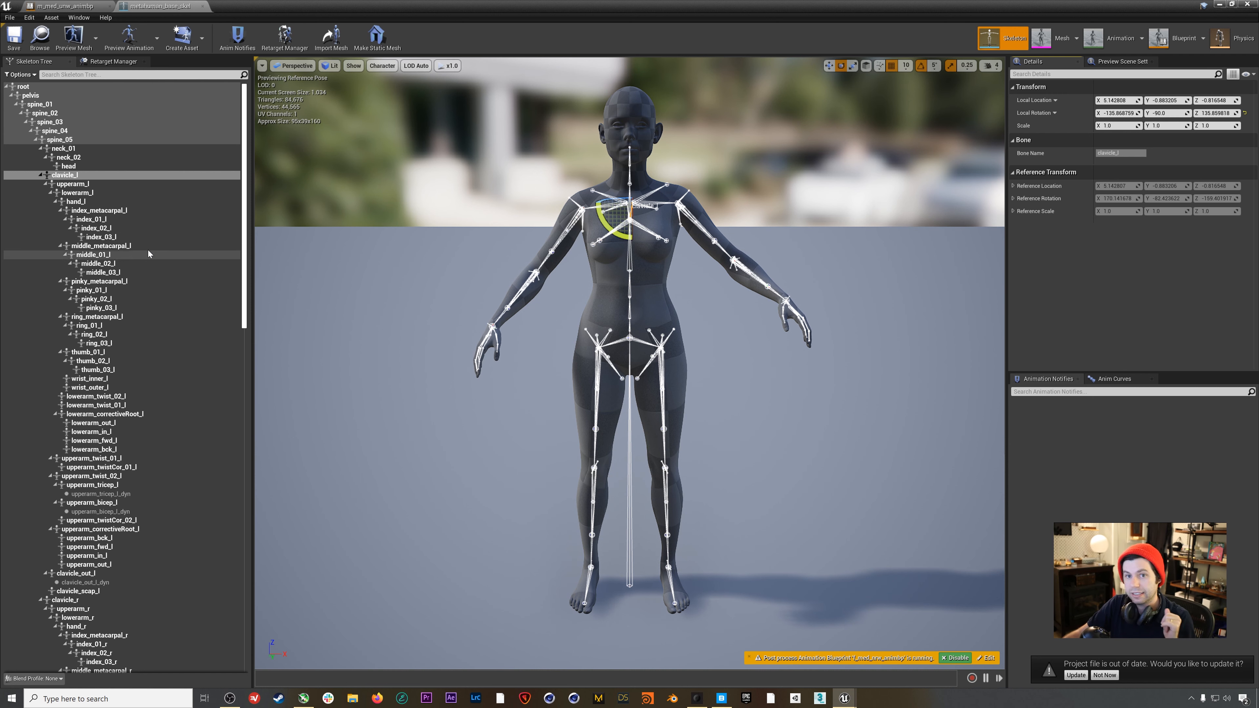
Set the local rotation of the upperarm_l bone to 0 on the X, Y and Z axes
click(184, 184)
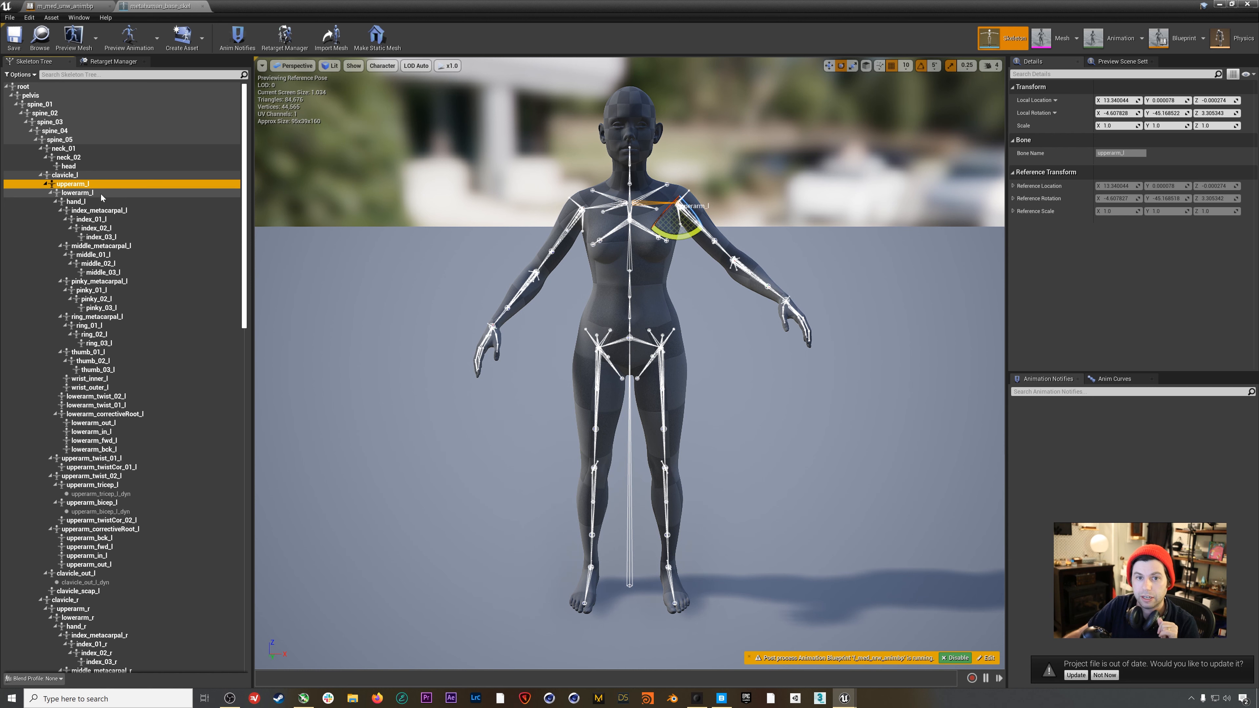
click(1119, 114)
text(0)
key(Tab)
text(0)
key(Tab)
text(0)
key(Return)
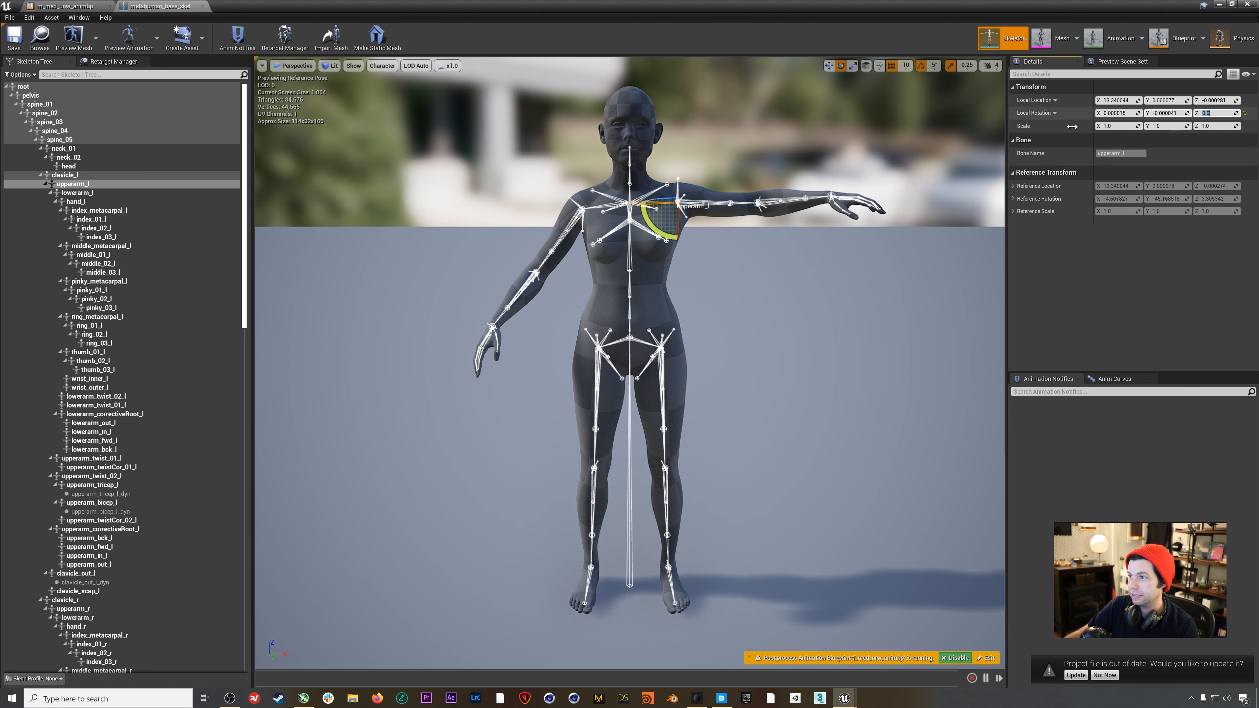
click(1167, 283)
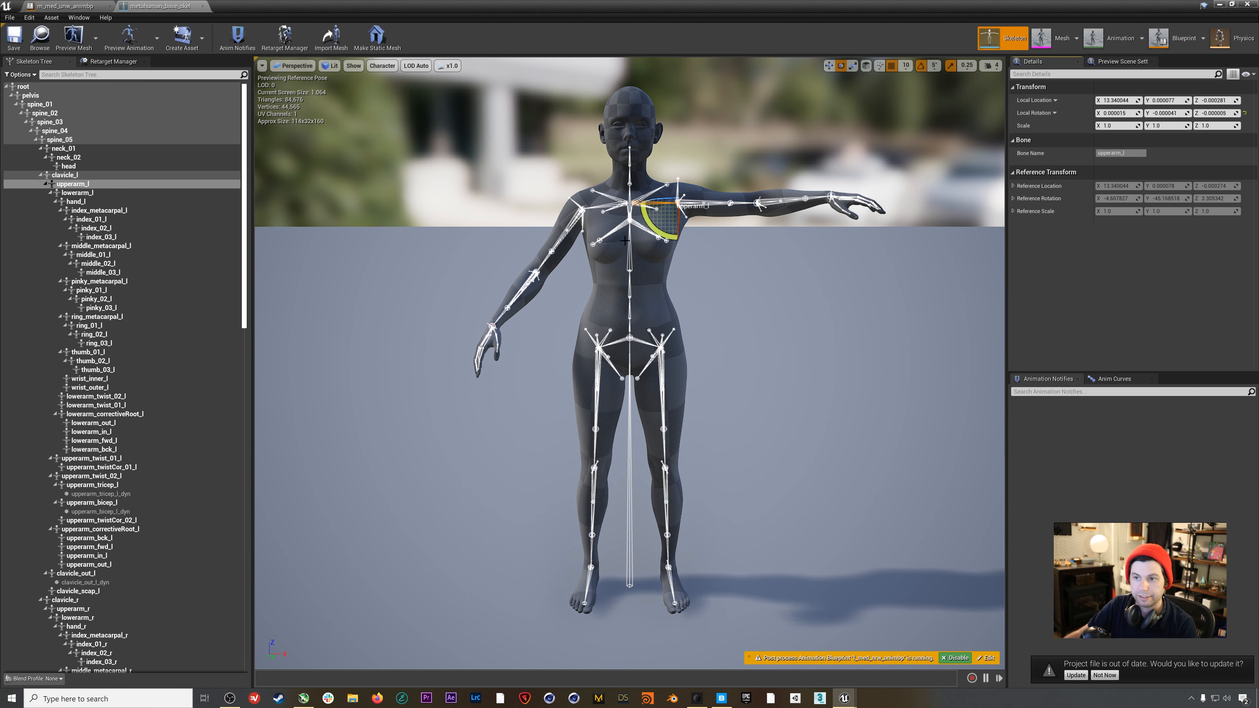
Straighten the left forearm by zeroing the local Z rotation of the lowerarm_l bone
click(194, 192)
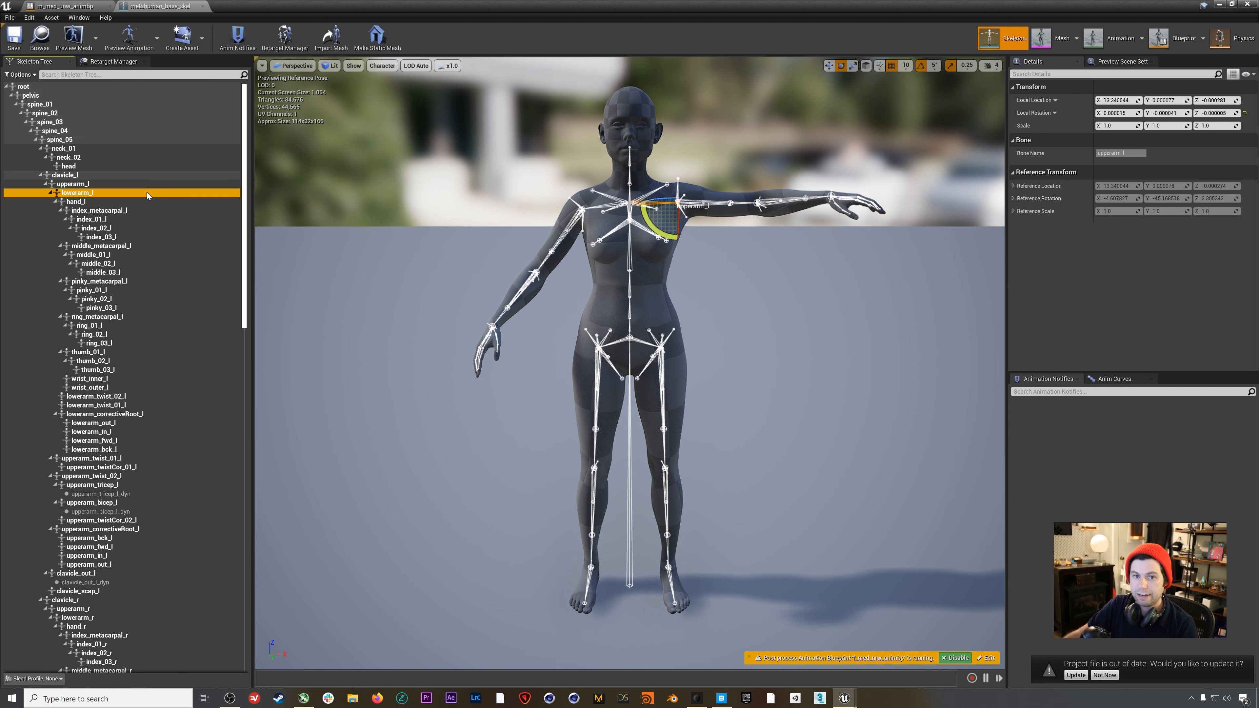
click(1215, 113)
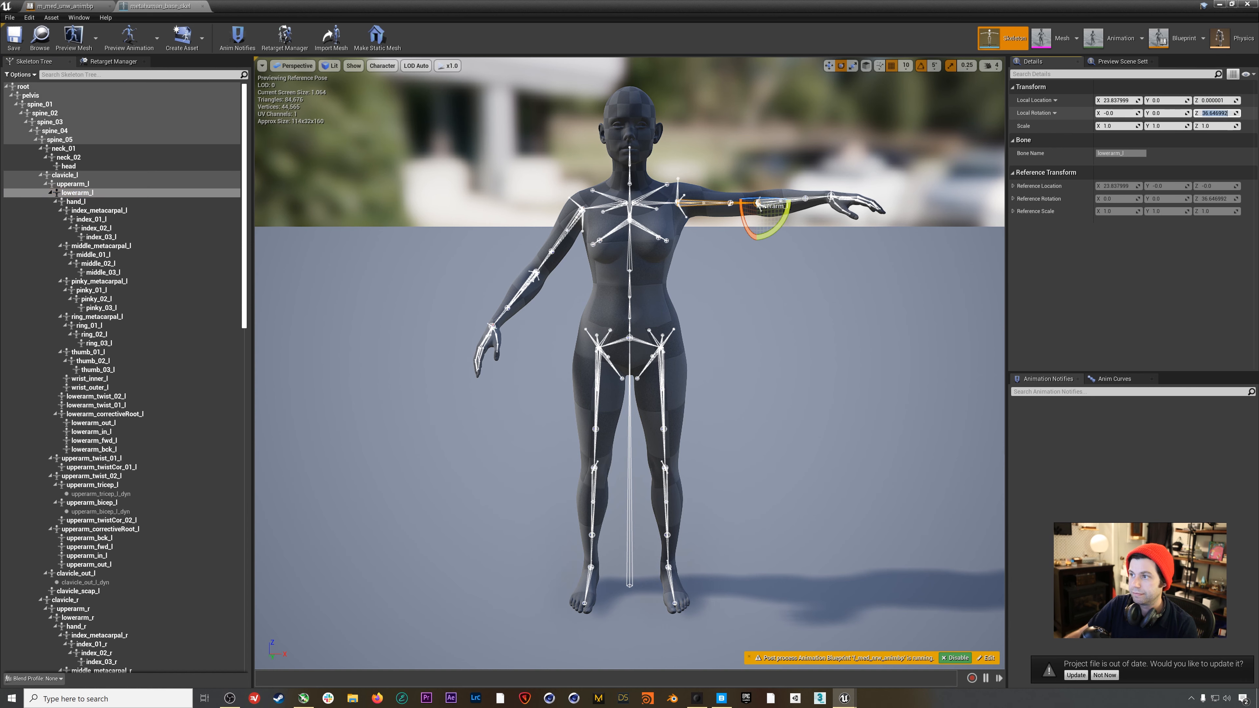
key(Return)
Set the local rotation of the hand_l bone to X -90, Y 0 and Z 0
alt+drag(751, 274, 809, 263)
click(76, 202)
alt+drag(809, 278, 843, 218)
alt+drag(907, 323, 910, 357)
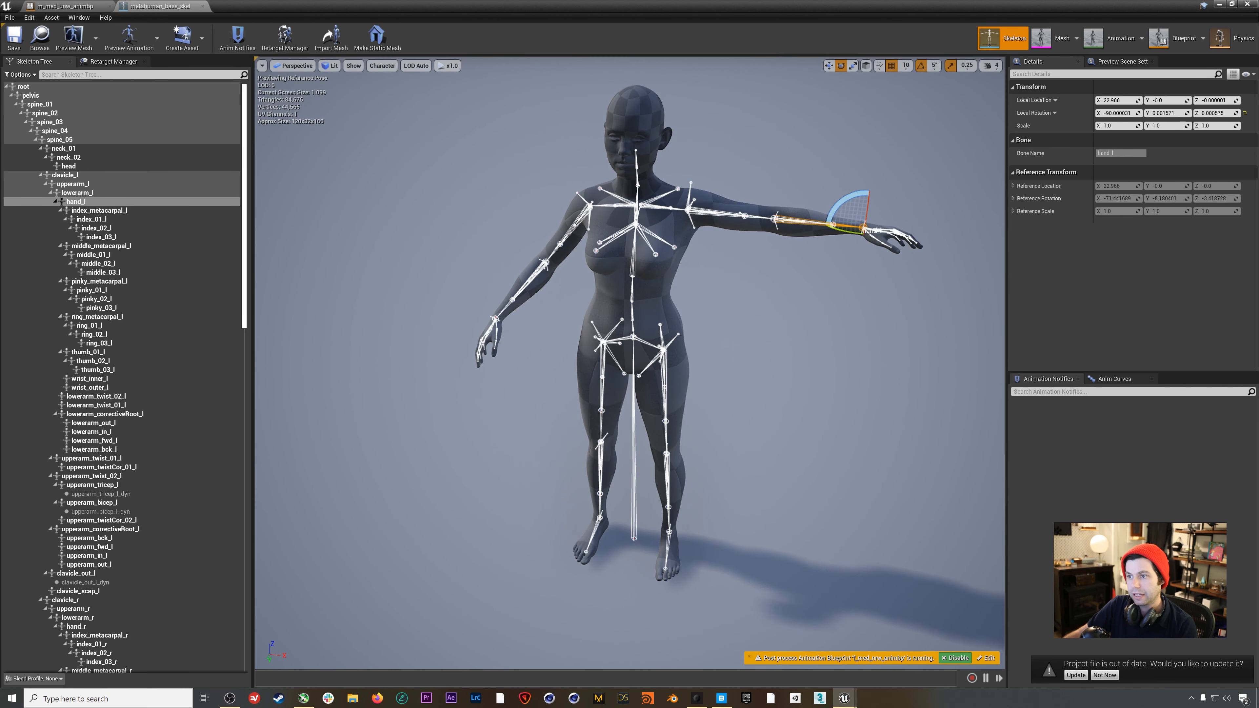
Set the local rotation of the index_metacarpal_l bone to 0 on all three axes
click(148, 213)
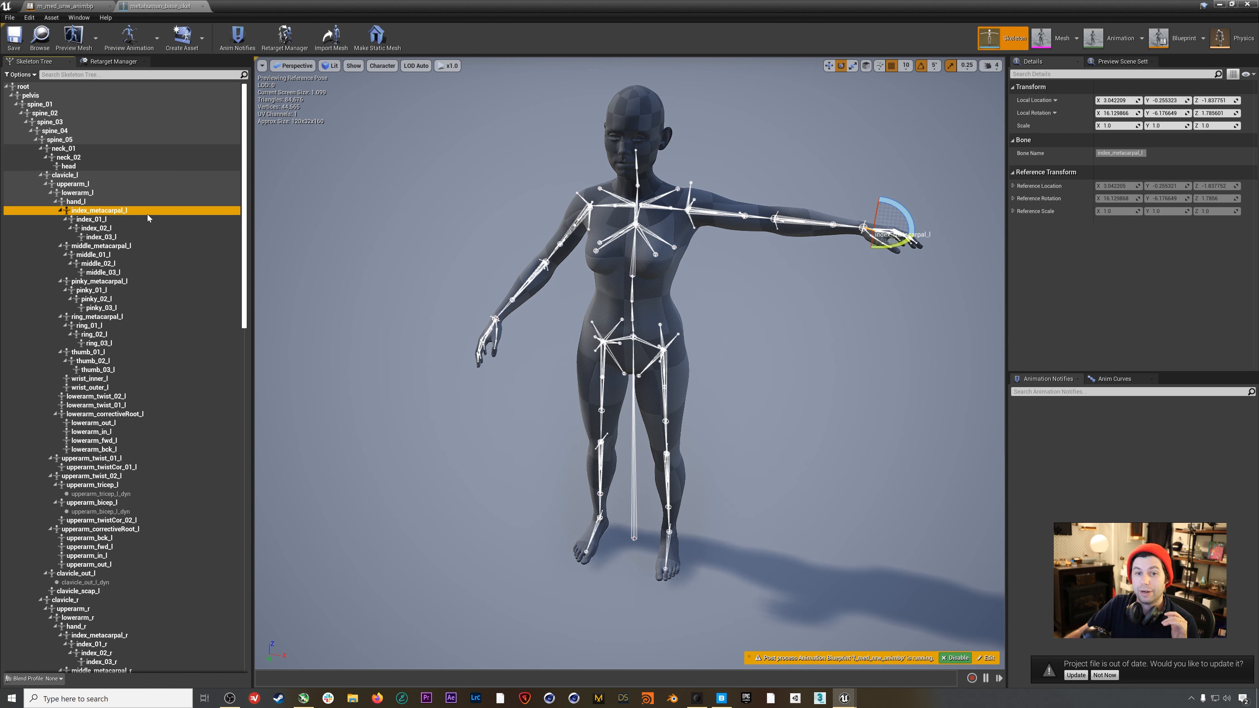
click(1109, 111)
text(0)
key(Tab)
text(0)
key(Tab)
text(0)
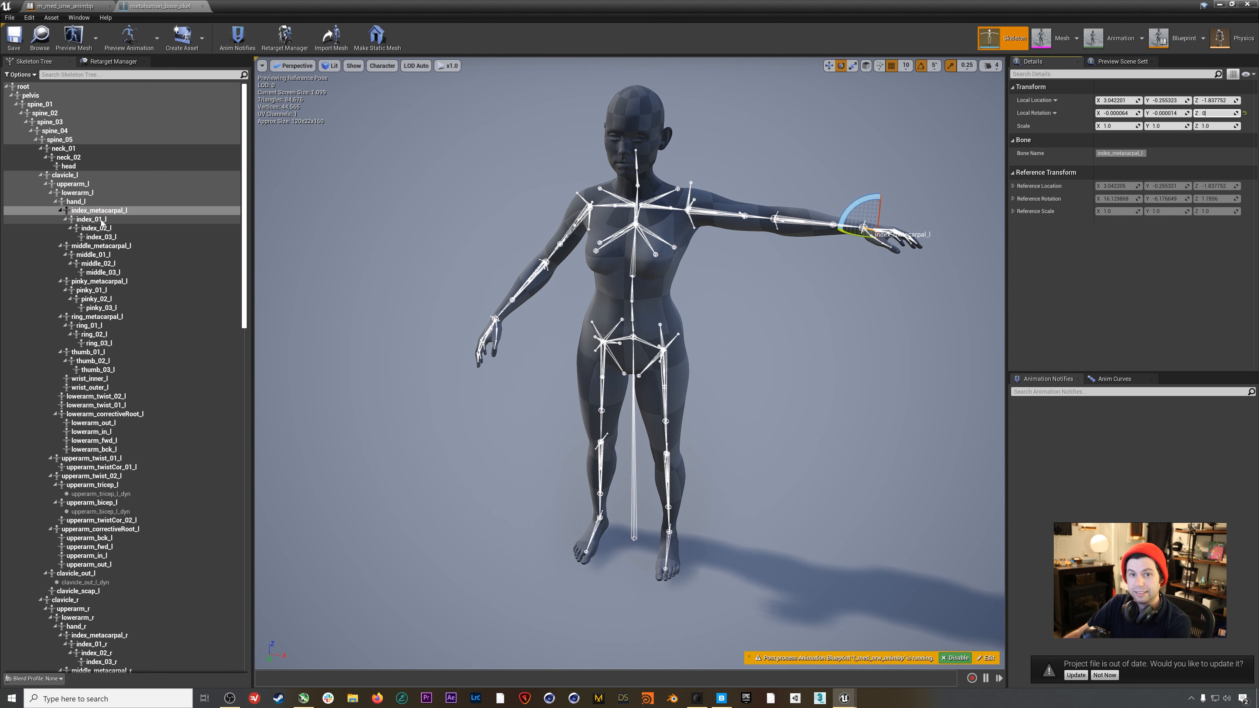
Set the local rotation of the index_01_l bone to 0 on all three axes
click(115, 219)
click(1115, 113)
text(0)
key(Tab)
text(0)
key(Tab)
text(0)
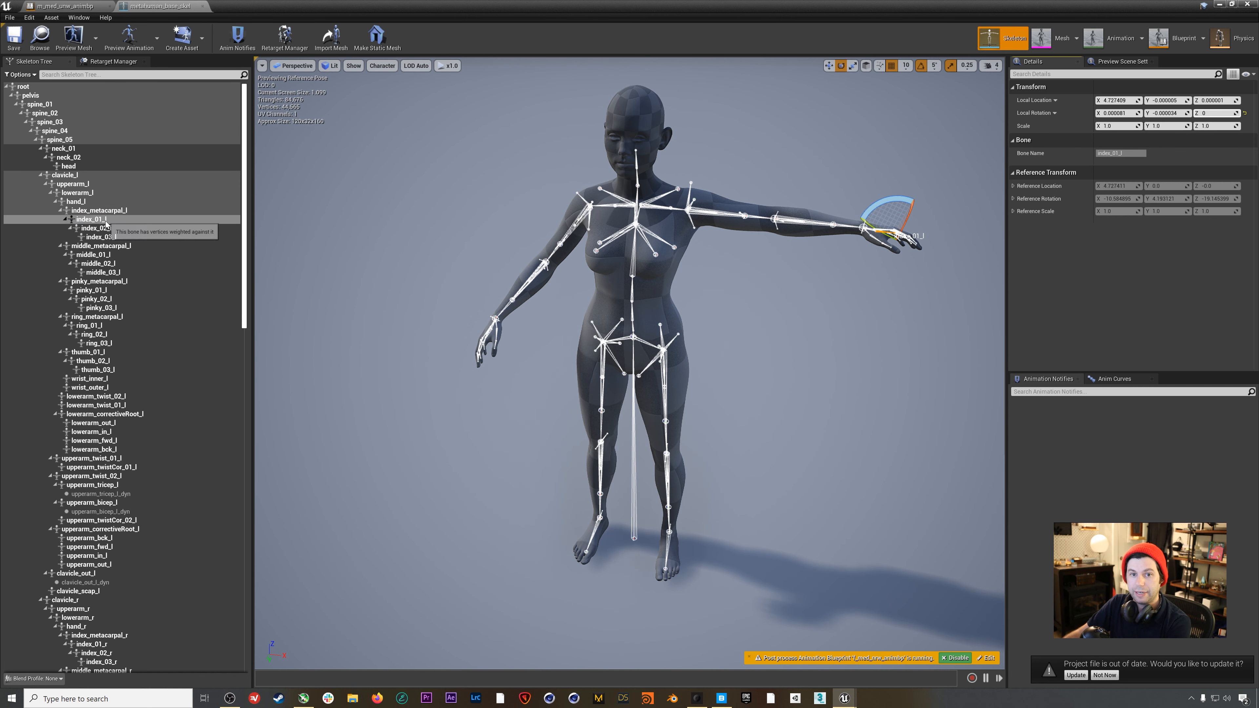
Set the local rotation of the index_02_l bone to 0 on all three axes and check the rotation of index_03_l
click(99, 228)
click(1123, 114)
text(0)
key(Tab)
text(0)
key(Tab)
text(0)
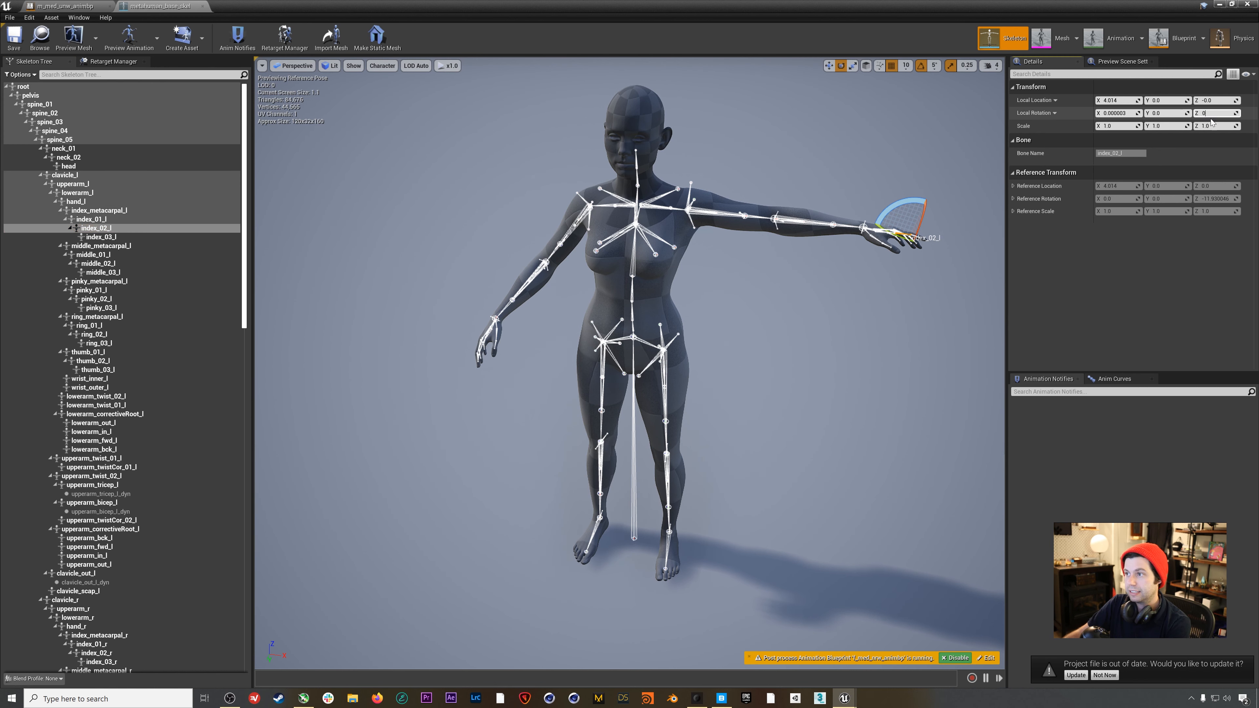
click(101, 237)
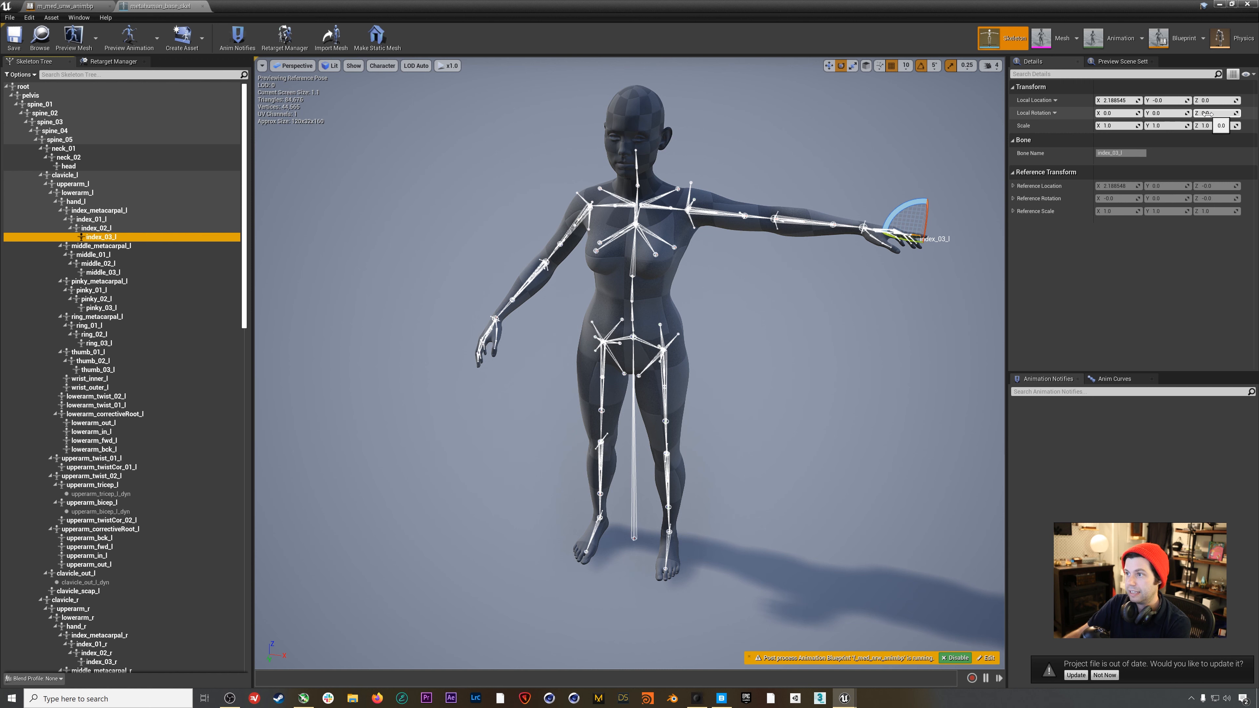
Set the local rotation of the middle_metacarpal_l bone to 0 on the X, Y and Z axes
click(141, 248)
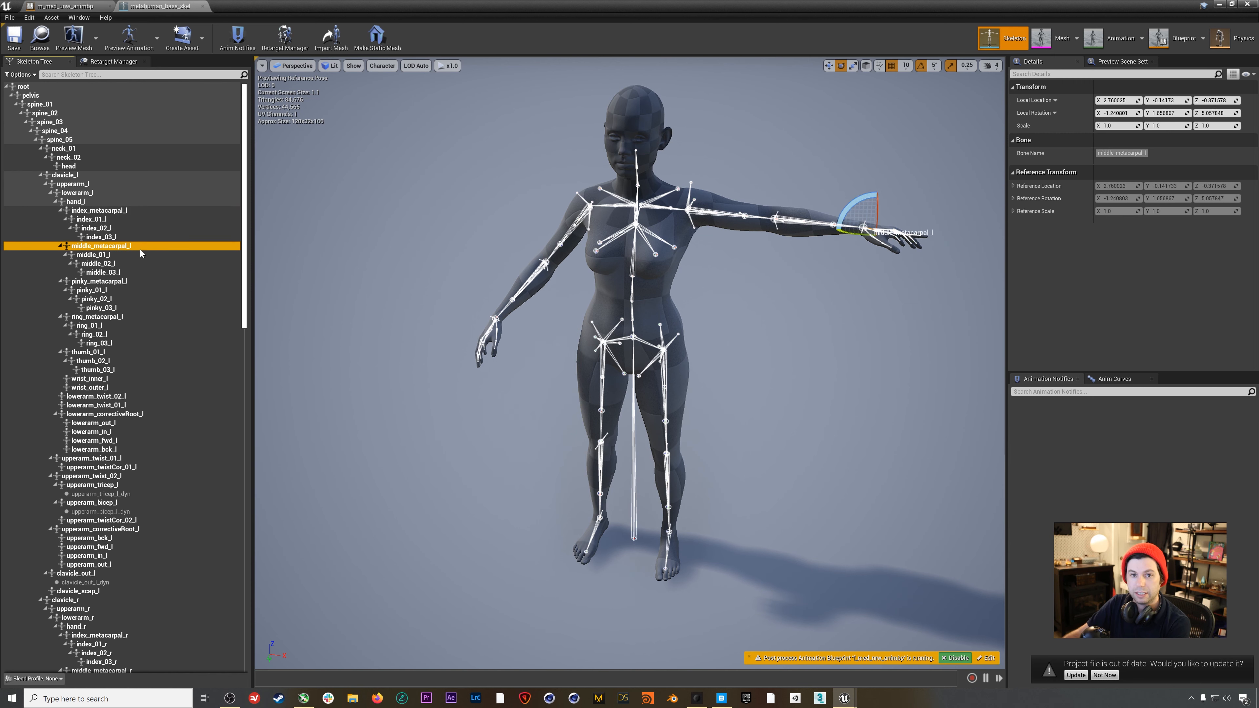
click(1130, 113)
text(0)
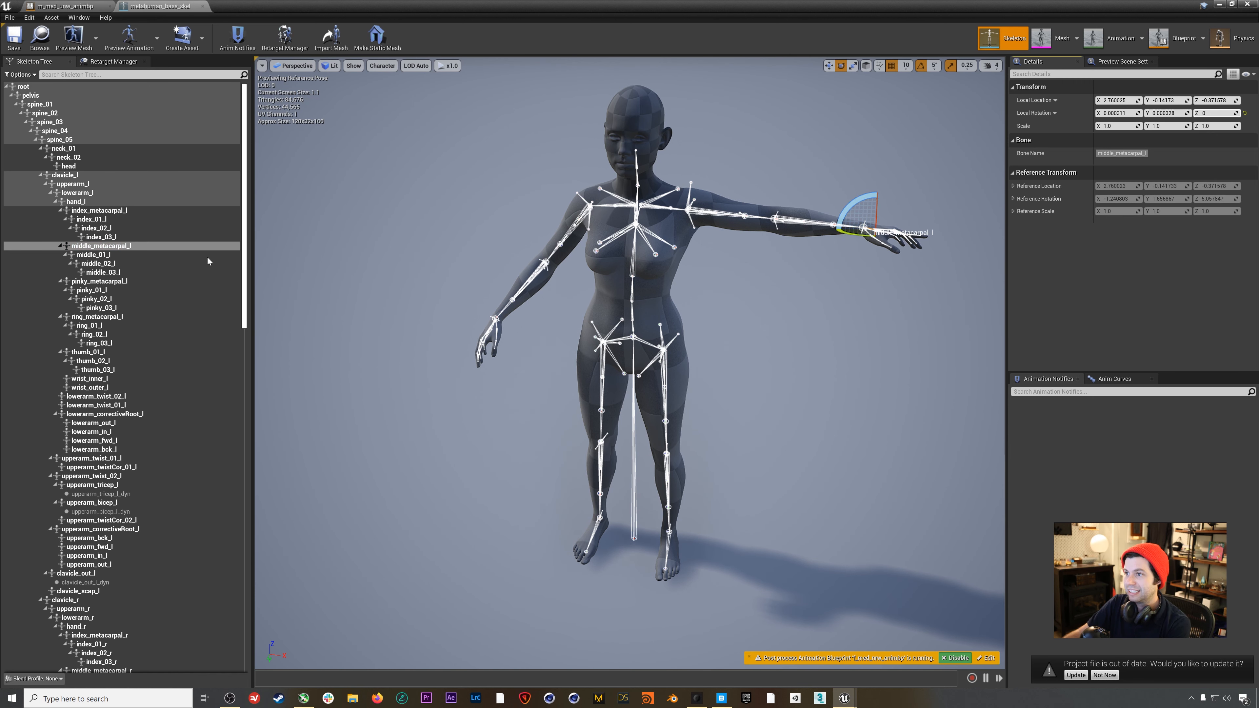
Set the local rotation of the middle_01_l bone to 0 on the X, Y and Z axes
click(188, 255)
click(1113, 114)
text(0)
key(Tab)
text(0)
key(Tab)
text(0)
Set the local rotations of the middle_02_l and middle_03_l bones to 0
click(209, 263)
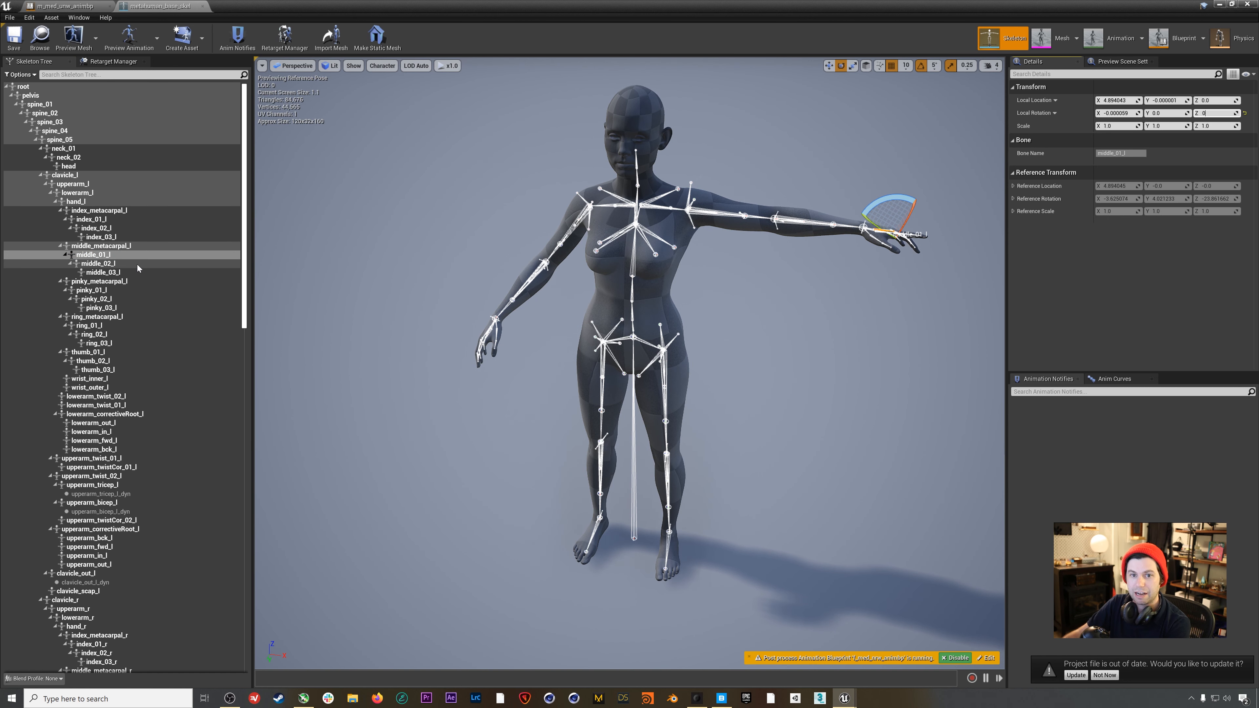
click(1122, 112)
text(0)
key(Tab)
text(0)
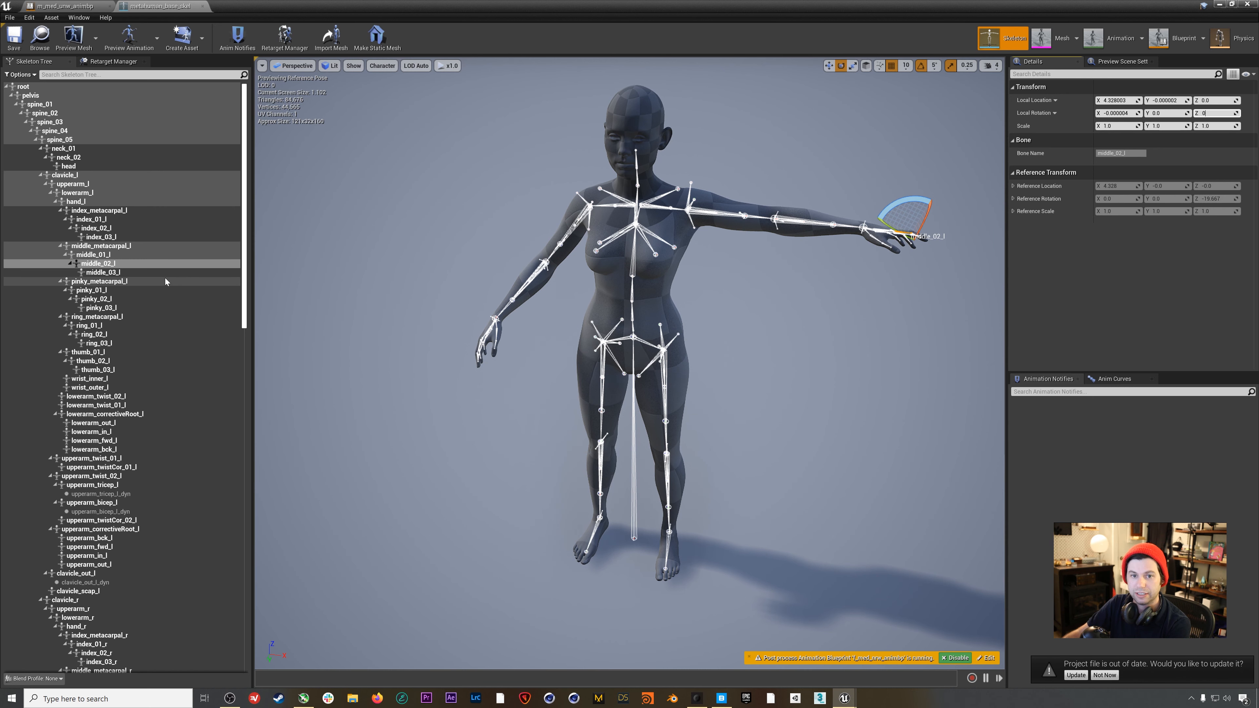
click(163, 273)
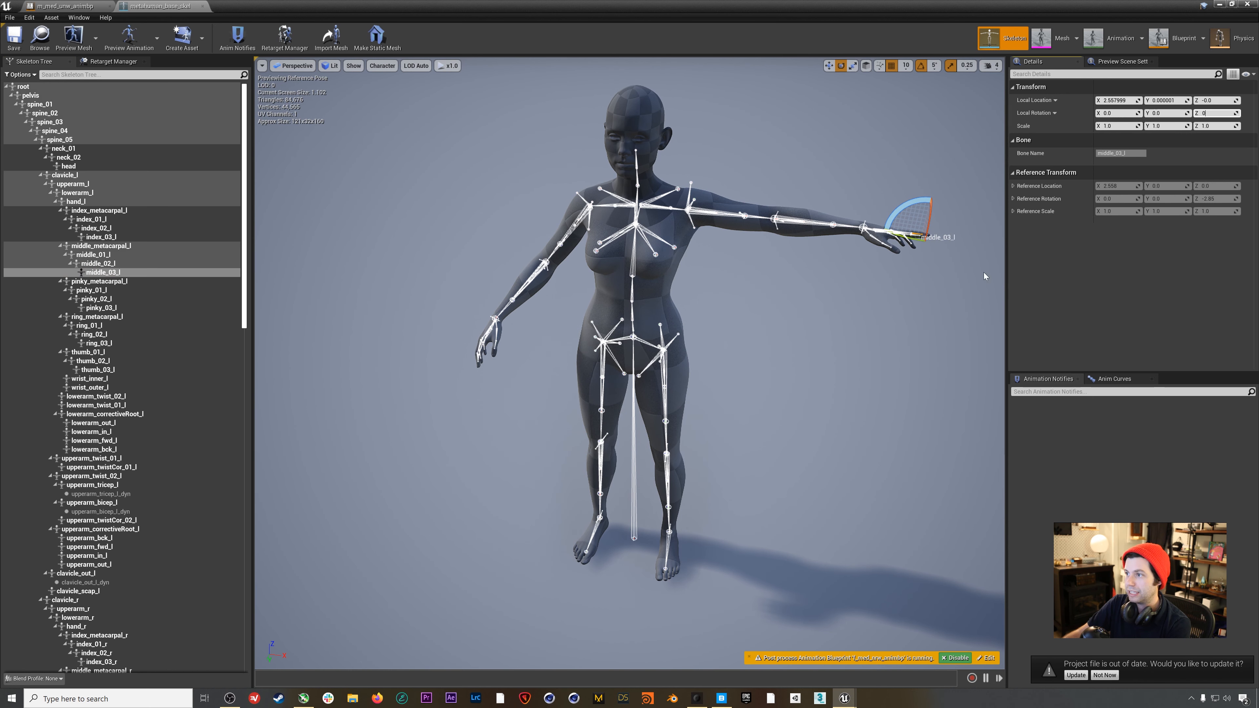
Set the local rotation of the pinky_metacarpal_l bone to 0 on the X, Y and Z axes
click(99, 282)
click(1120, 113)
text(0)
key(Tab)
text(0)
key(Tab)
text(0)
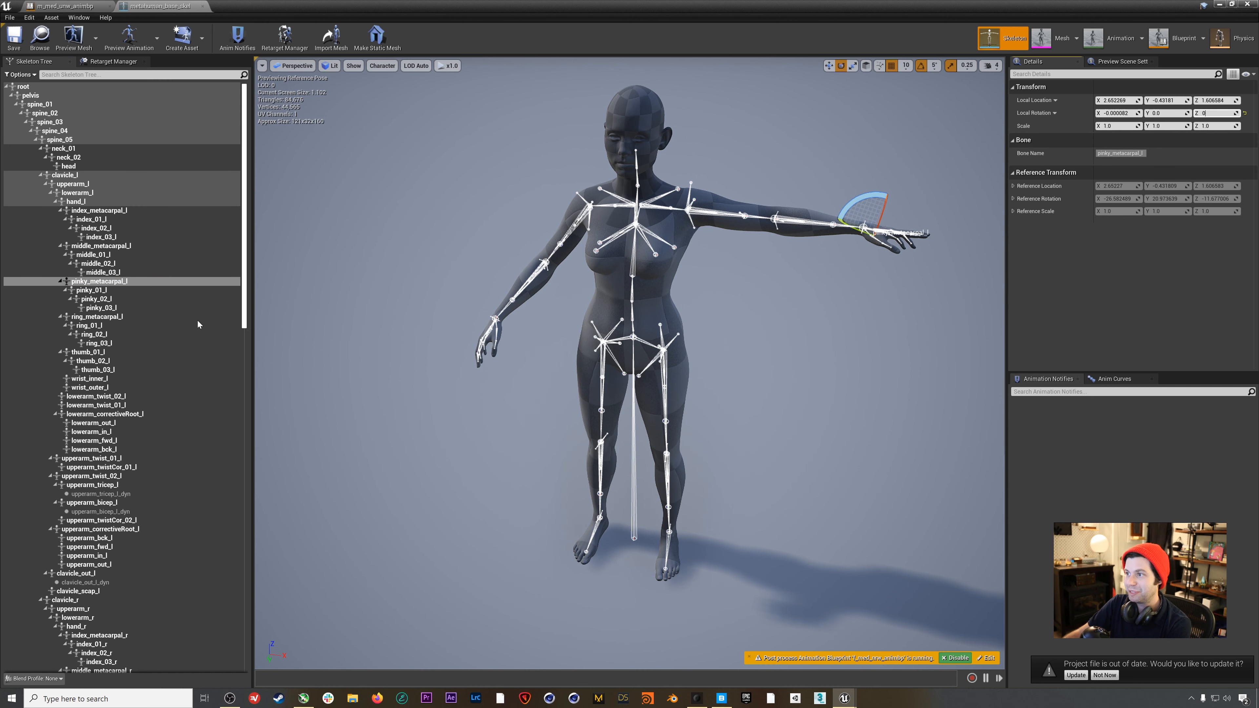
Set the local rotation of the pinky_01_l bone to 0 on the X, Y and Z axes
click(123, 291)
click(1112, 114)
text(0)
key(Tab)
text(0)
key(Tab)
text(0)
Zero the local rotations of the pinky_02_l and pinky_03_l bones
click(97, 299)
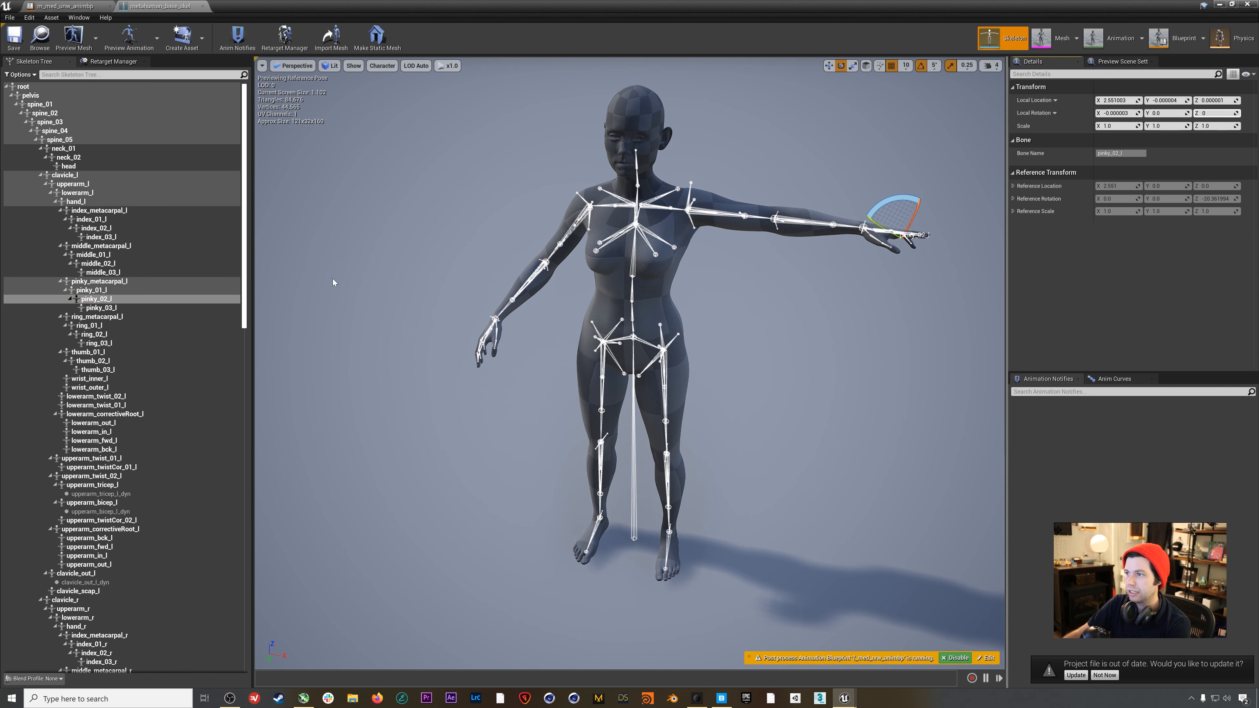
click(102, 308)
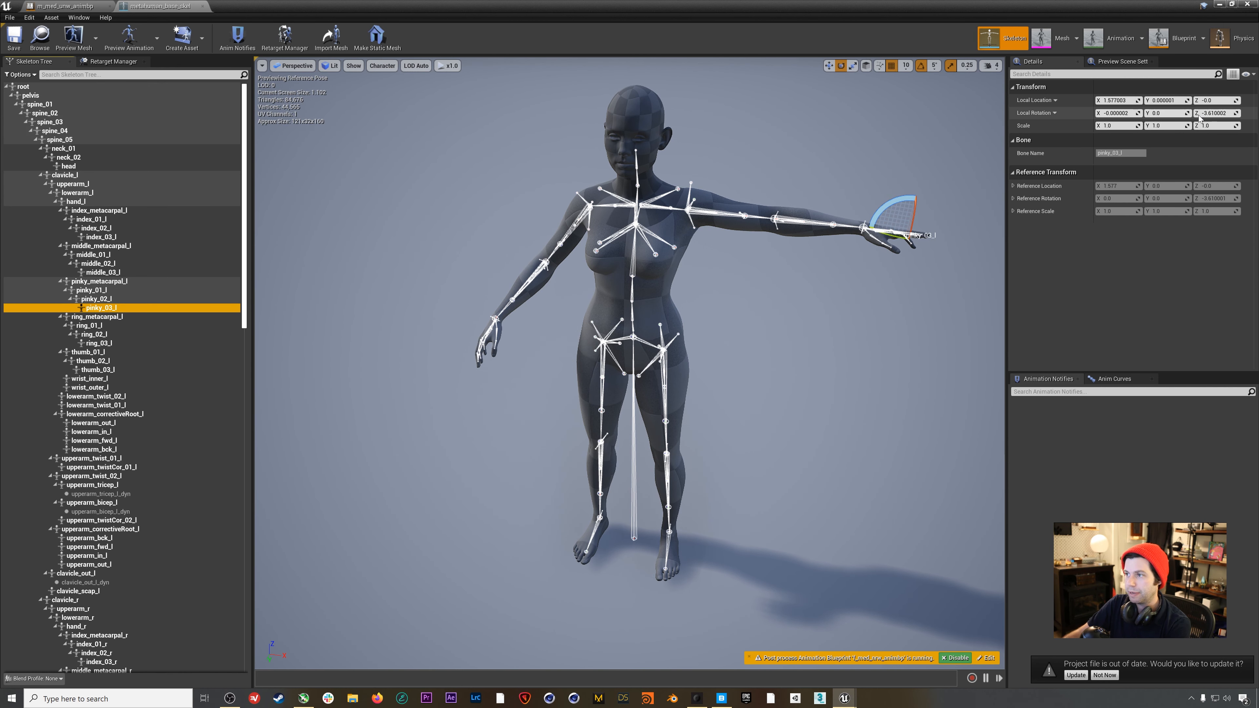
click(179, 326)
Set the local rotation of the ring_metacarpal_l bone to 0, starting with the X axis
click(149, 317)
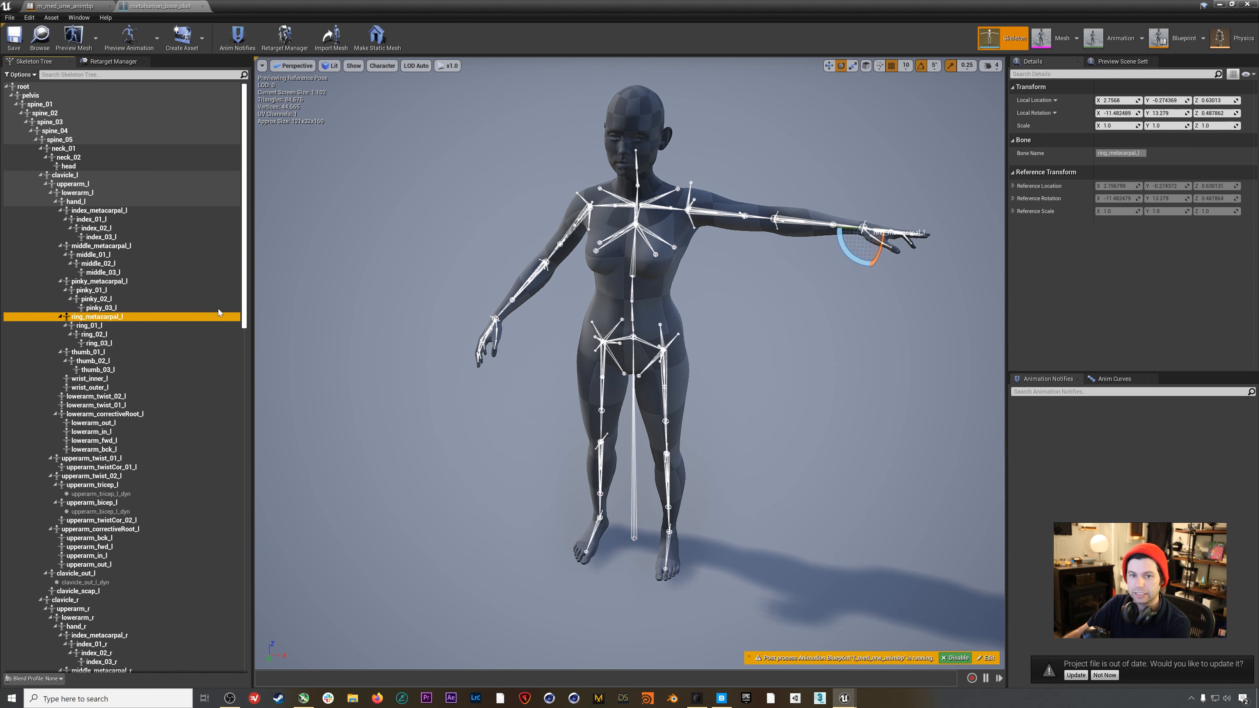
click(1140, 113)
text(0)
key(Tab)
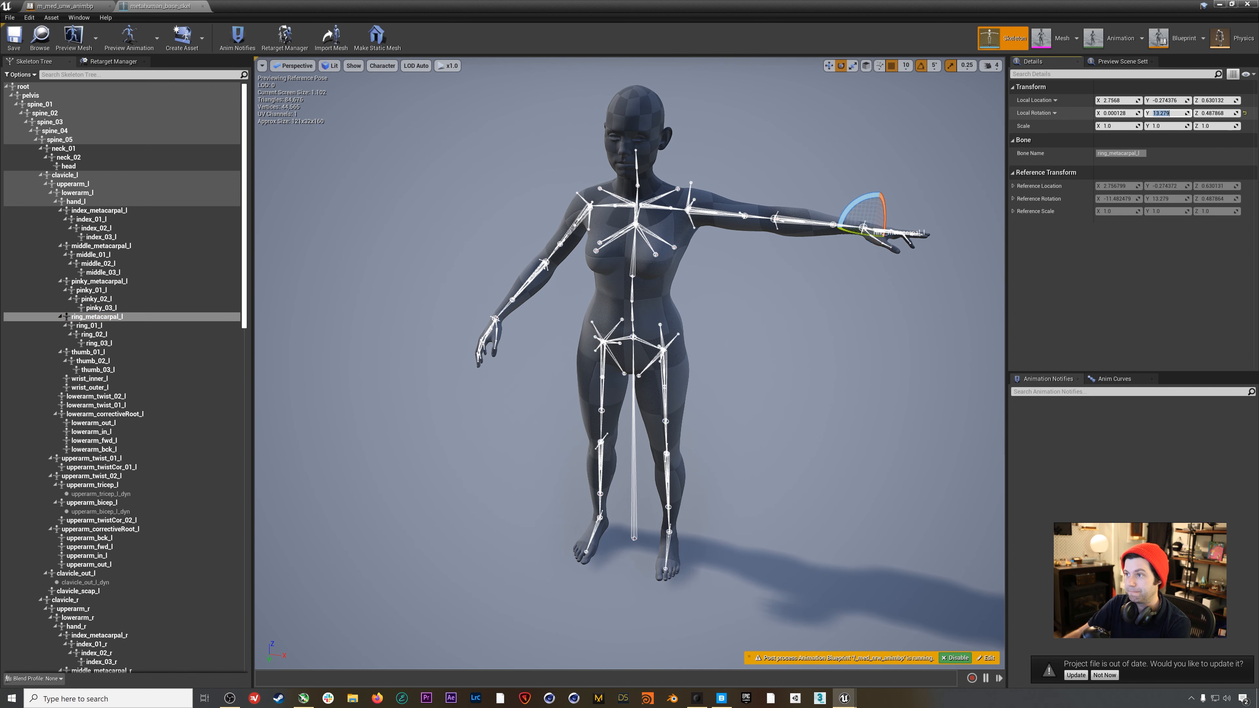
Set the local rotation of the ring_01_l bone to 0 on the X, Y and Z axes
click(154, 326)
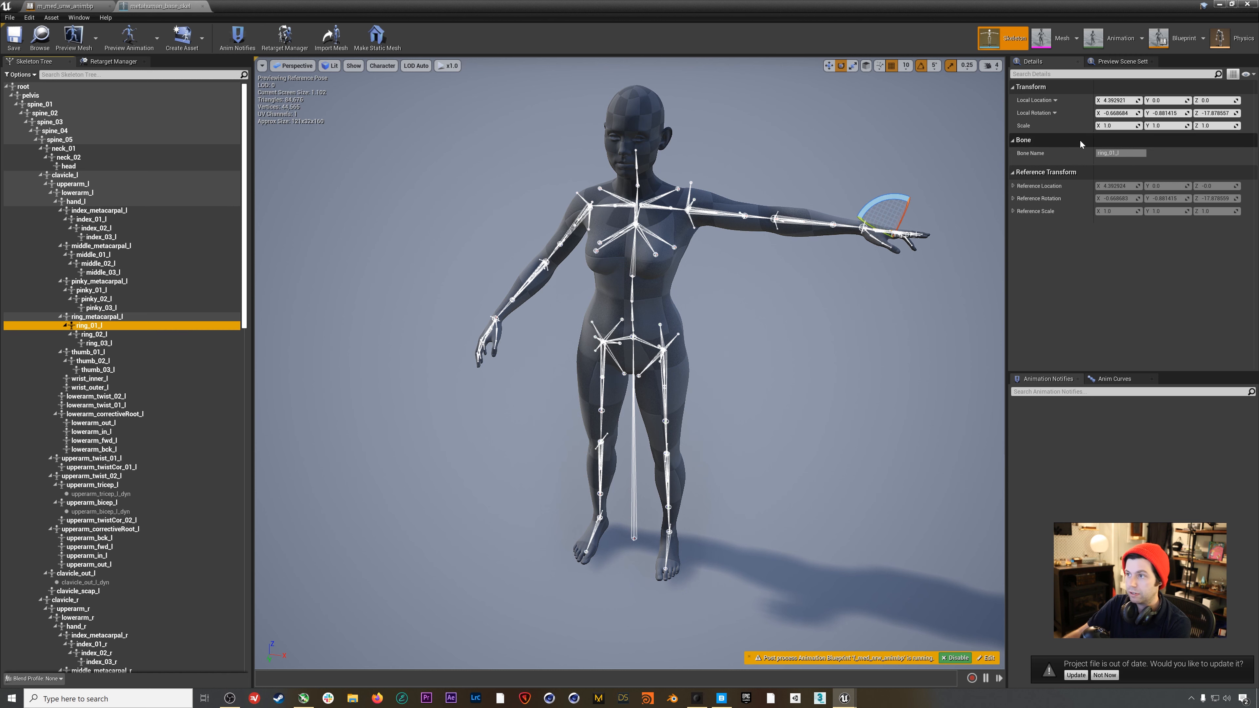
click(1116, 113)
text(0)
key(Tab)
text(0)
key(Tab)
text(0)
Set the local Z rotation of both the ring_02_l and ring_03_l bones to 0
click(97, 334)
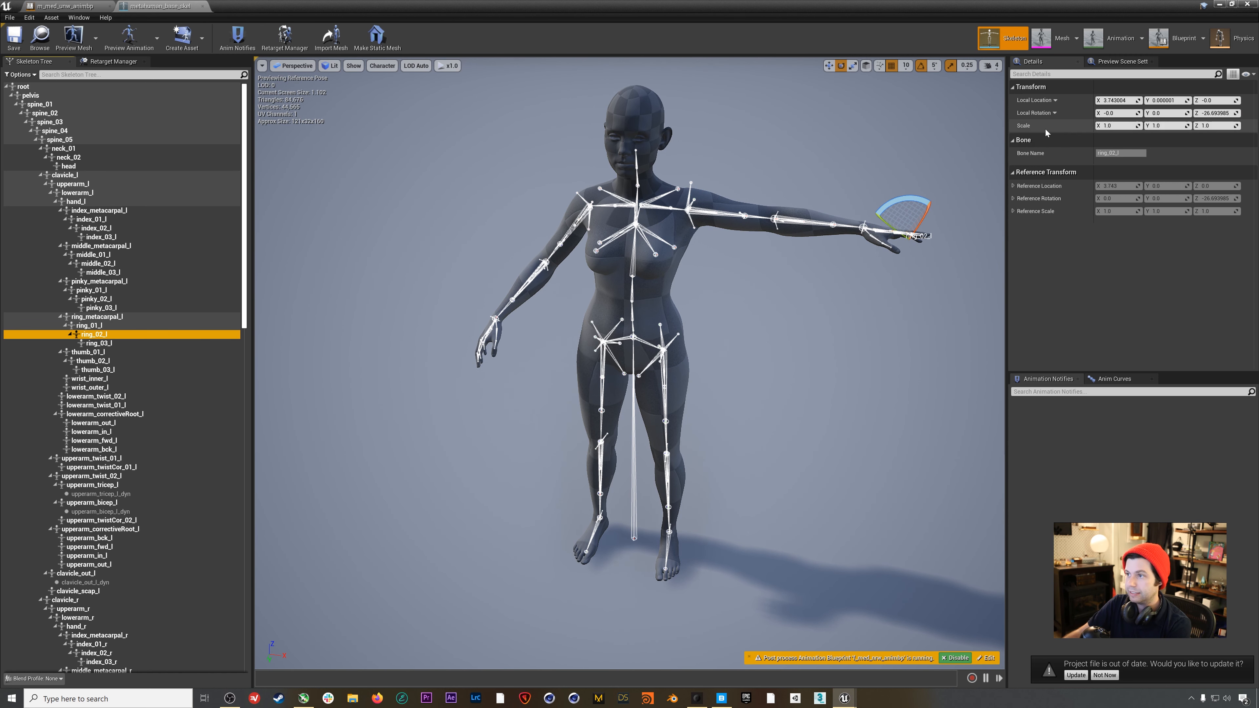
click(1210, 114)
text(0)
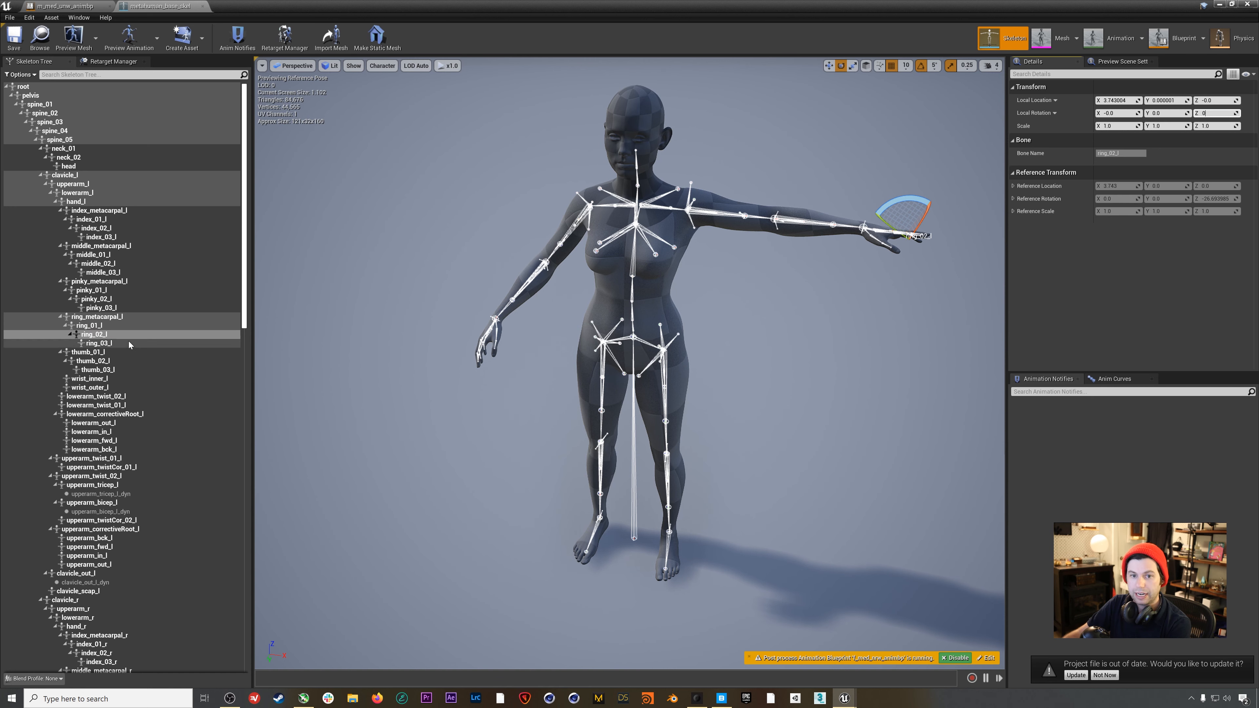
click(130, 344)
click(1210, 113)
text(0)
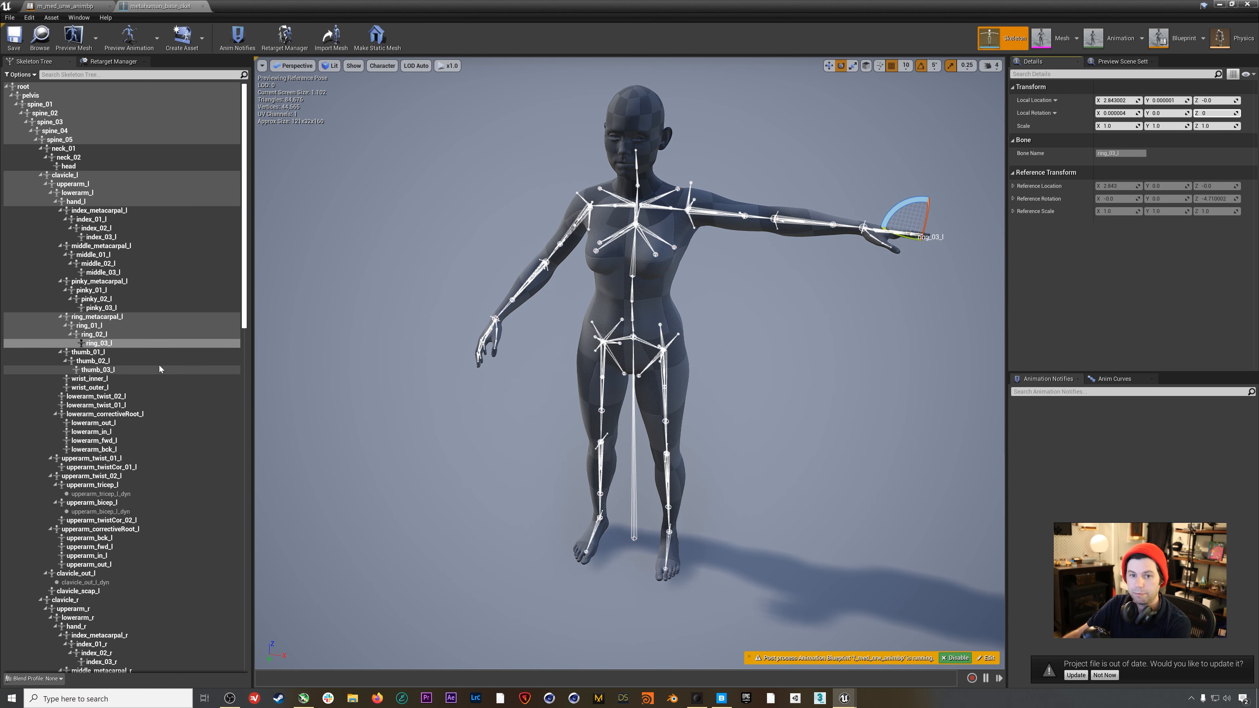
Set the local rotation of the thumb_01_l bone to 0 on the X, Y and Z axes
click(99, 353)
click(1108, 114)
text(0)
key(Tab)
text(0)
key(Tab)
text(0)
Set the local rotation of the thumb_02_l bone to 0 on the X, Y and Z axes
click(93, 361)
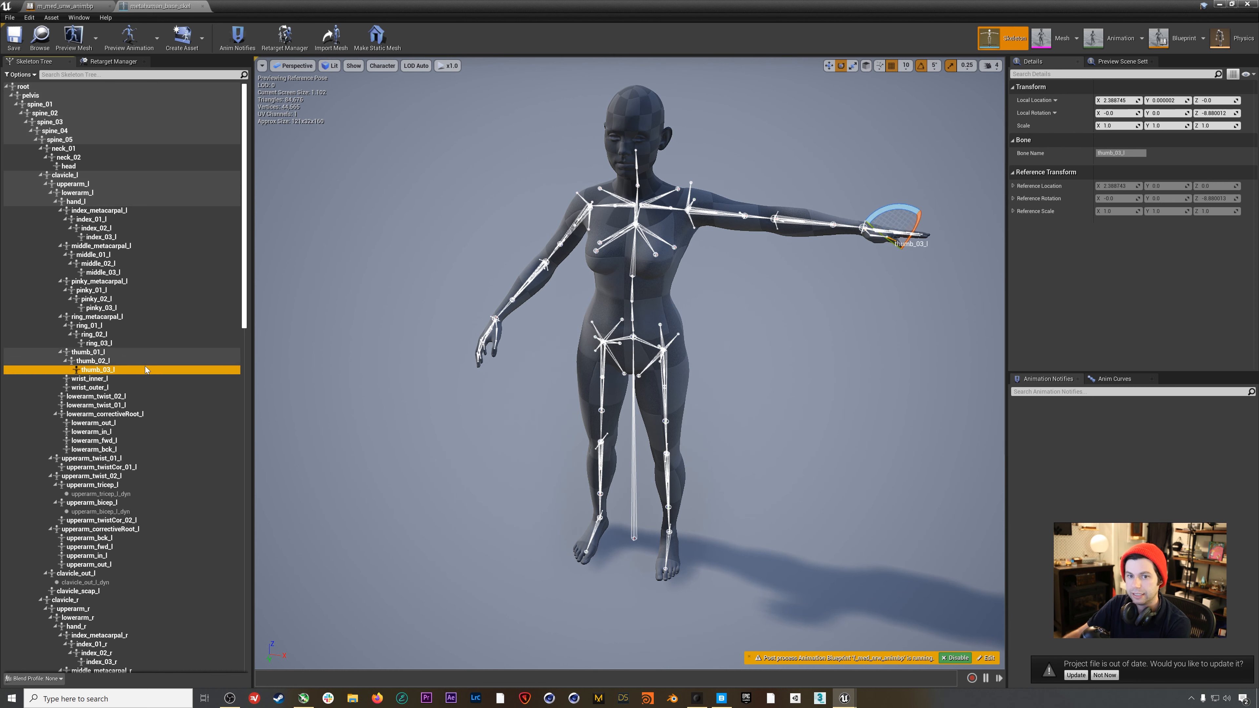
click(1116, 113)
text(0)
key(Tab)
text(0)
key(Tab)
text(0)
Set the local rotation of the thumb_03_l bone to 0 on the X, Y and Z axes
click(168, 370)
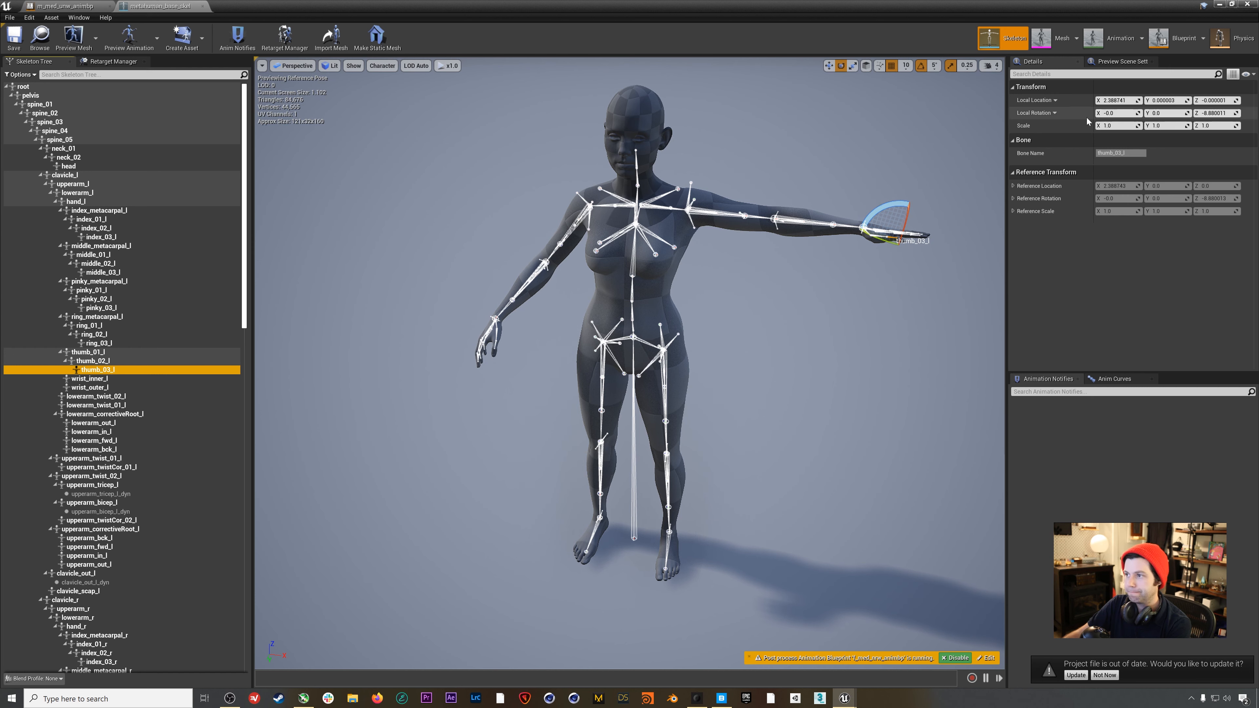
click(1109, 113)
text(0)
key(Tab)
text(0)
key(Tab)
text(0)
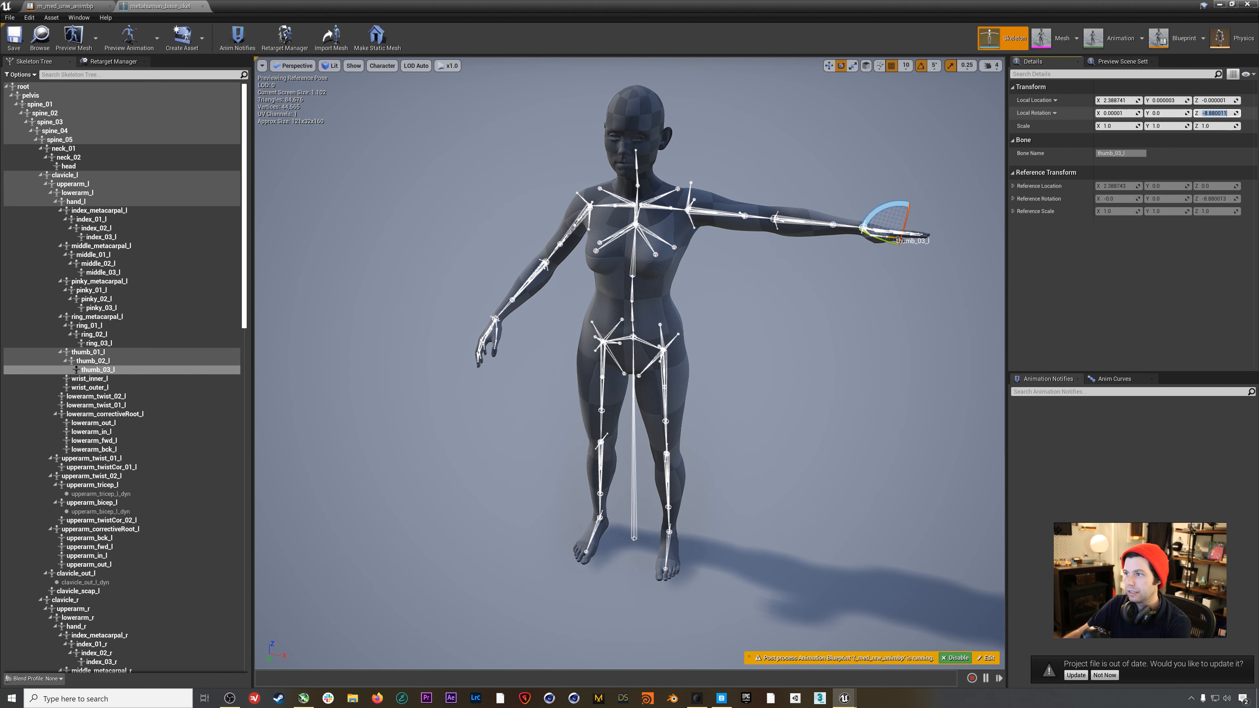
Apply the zero rotation to the thumb_03_l bone and inspect the straightened left hand from several angles and from above
key(Return)
alt+drag(720, 334, 542, 360)
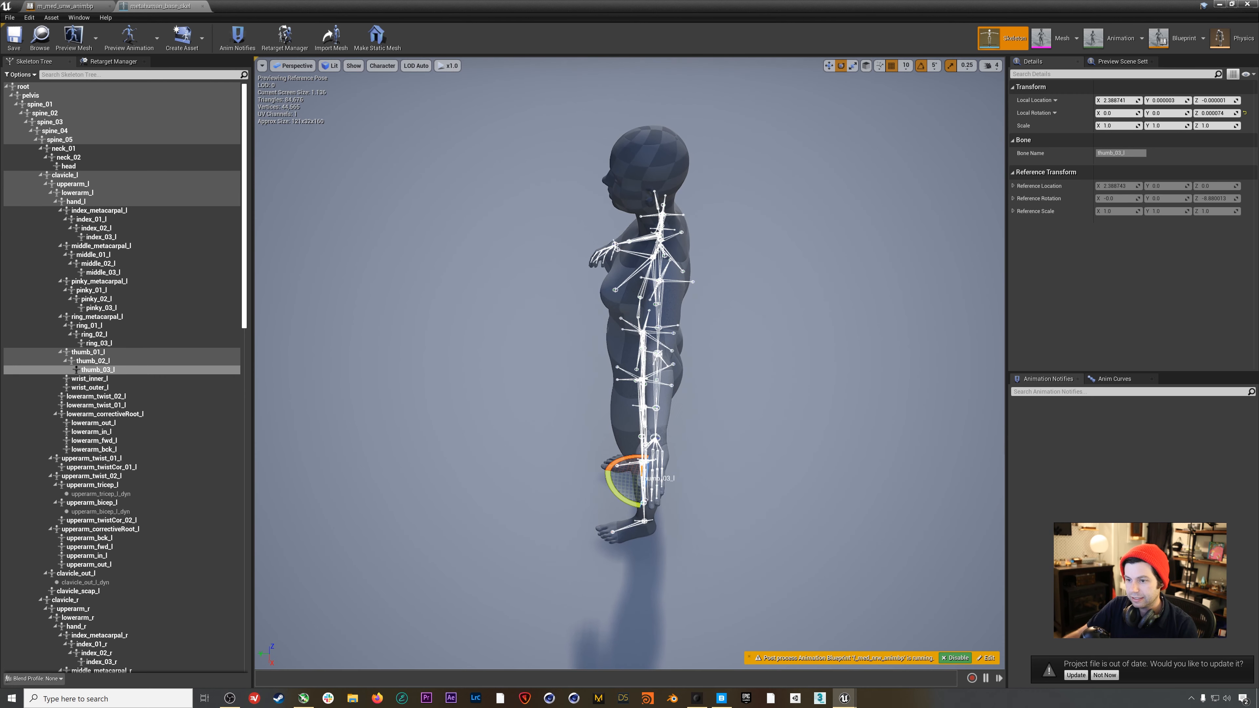
mouse_move(673, 515)
alt+right_down()
mouse_move(743, 526)
mouse_move(662, 511)
alt+right_up()
alt+middle_drag(661, 497, 682, 439)
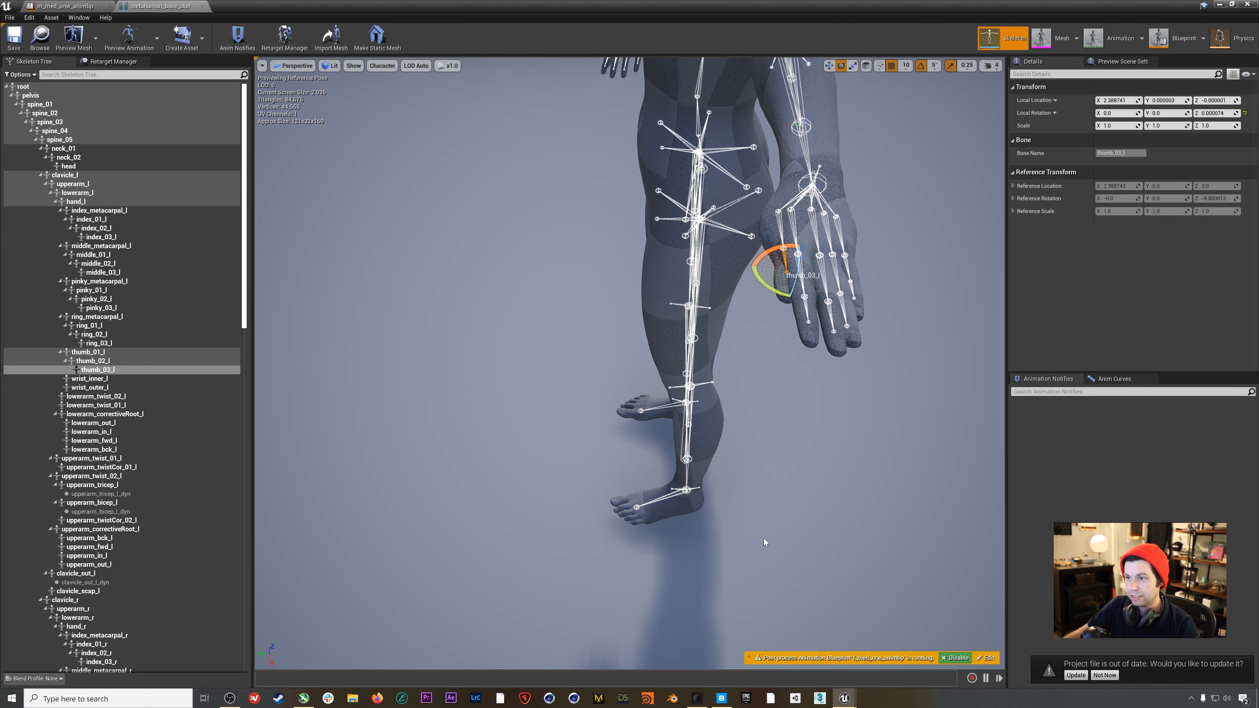
alt+drag(710, 193, 957, 210)
alt+drag(436, 412, 452, 388)
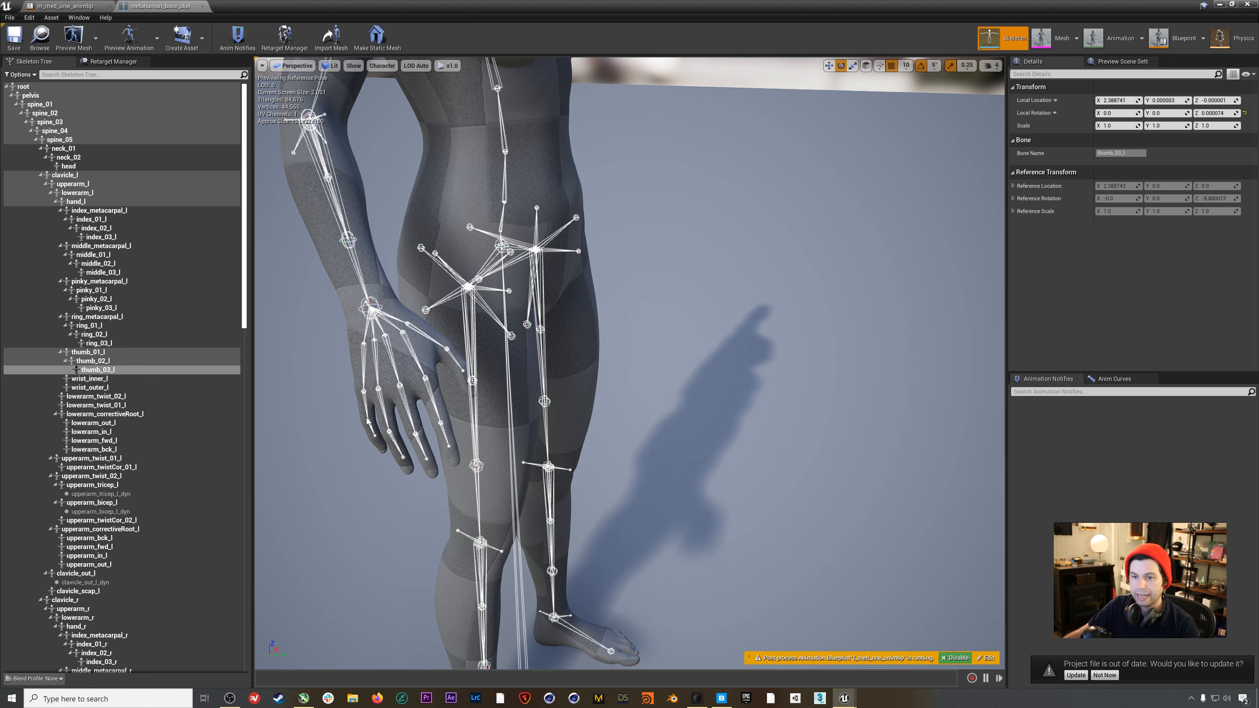
alt+drag(490, 385, 427, 441)
alt+drag(531, 238, 532, 239)
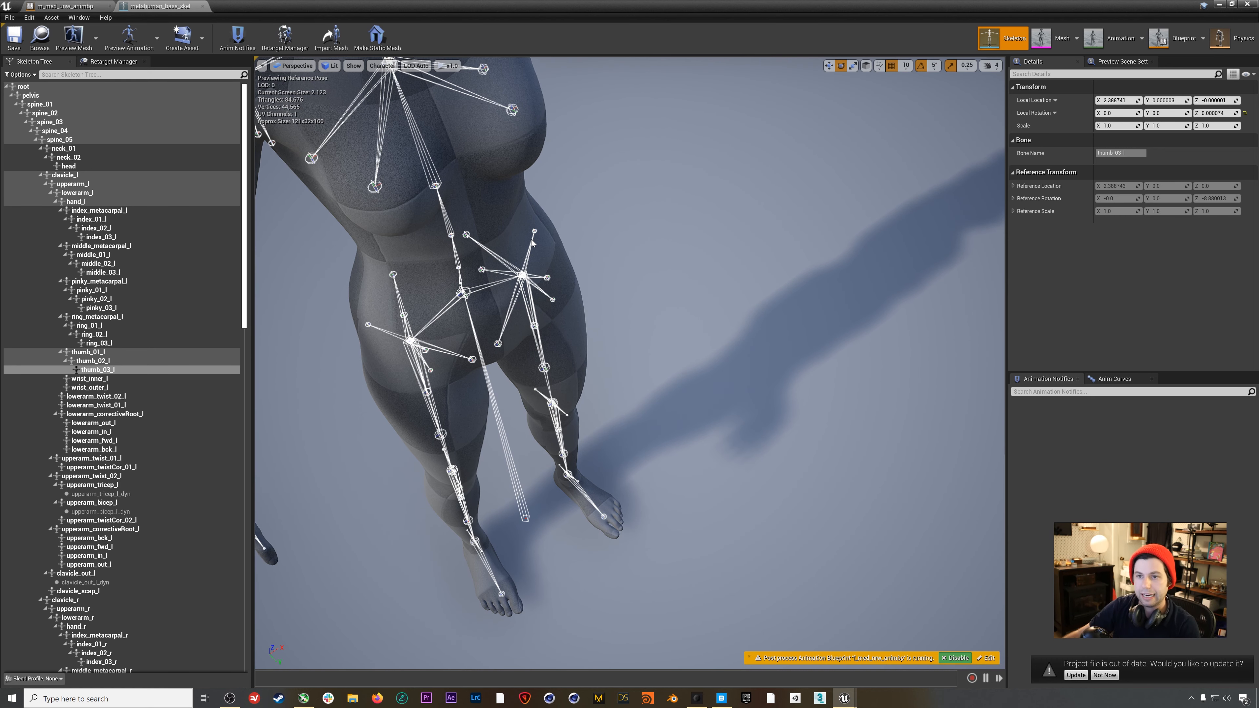
key(f)
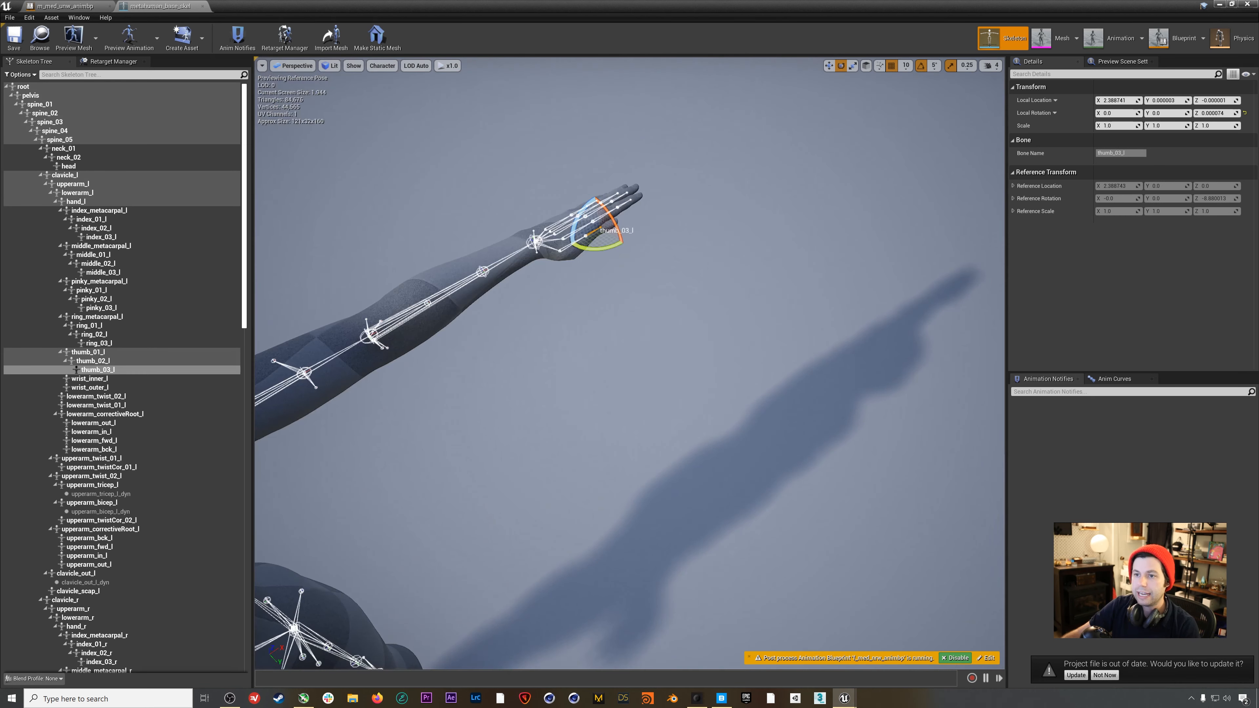
alt+drag(602, 298, 414, 365)
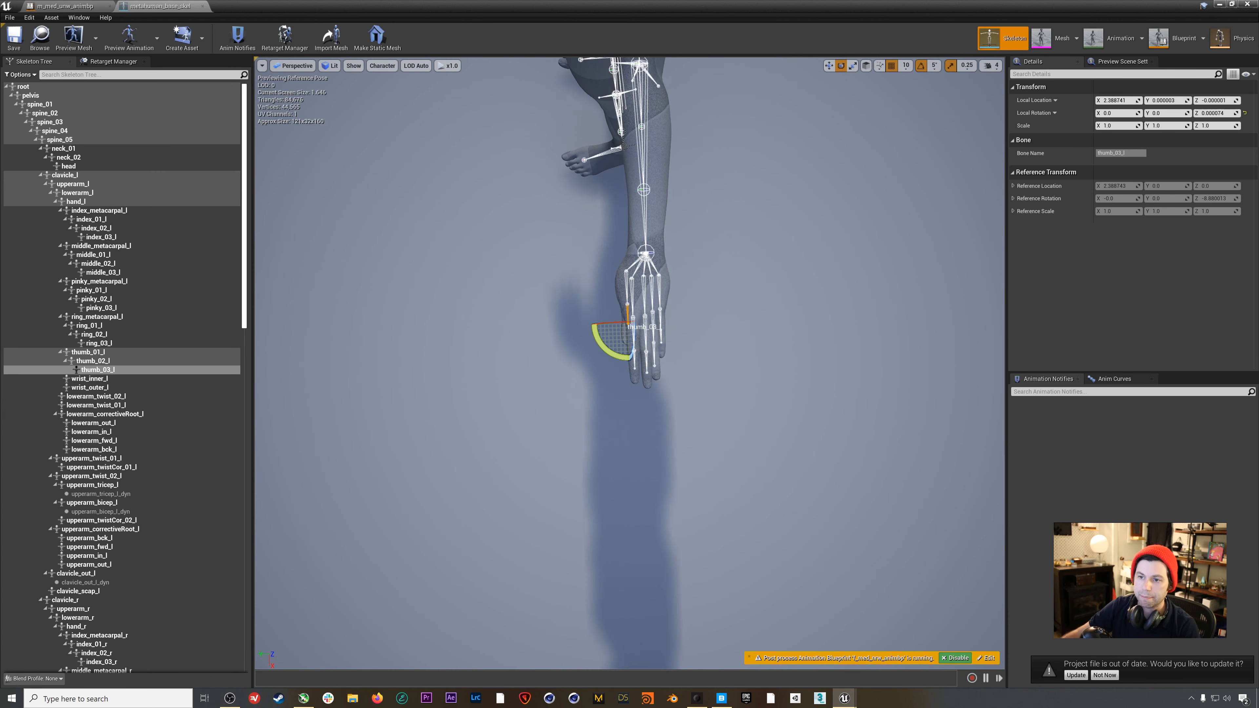
scroll(633, 302, up, 4)
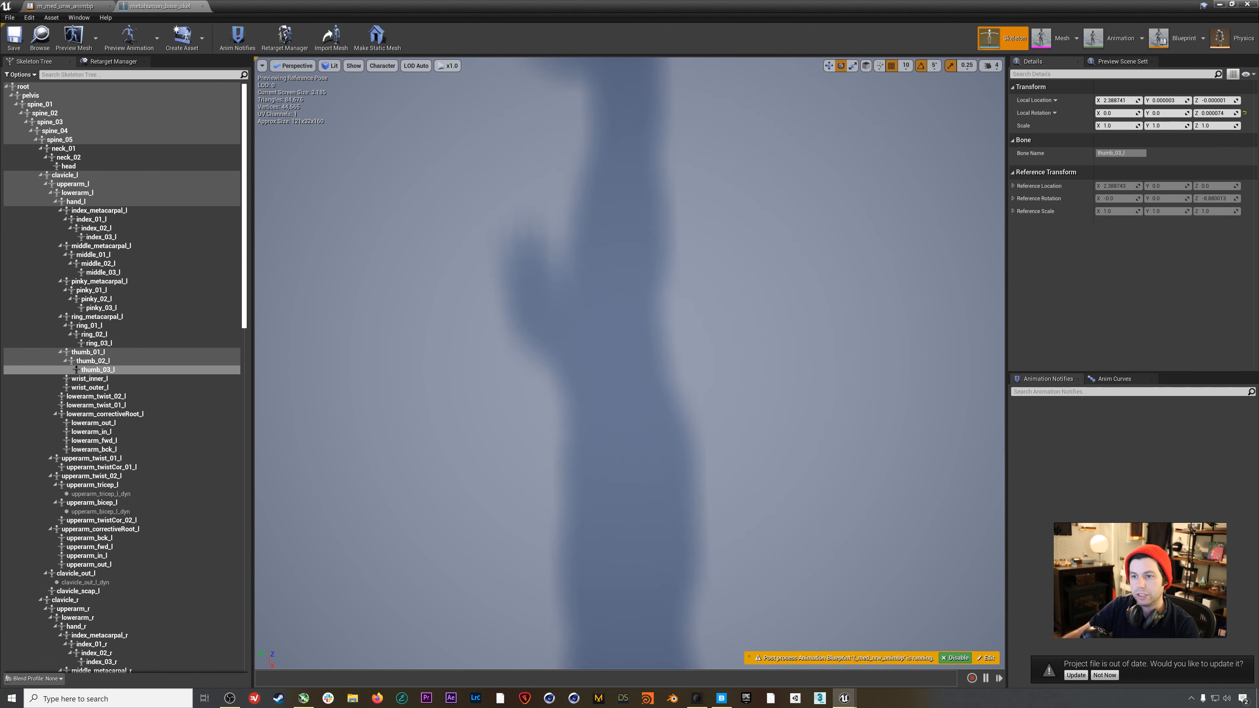
scroll(674, 202, down, 3)
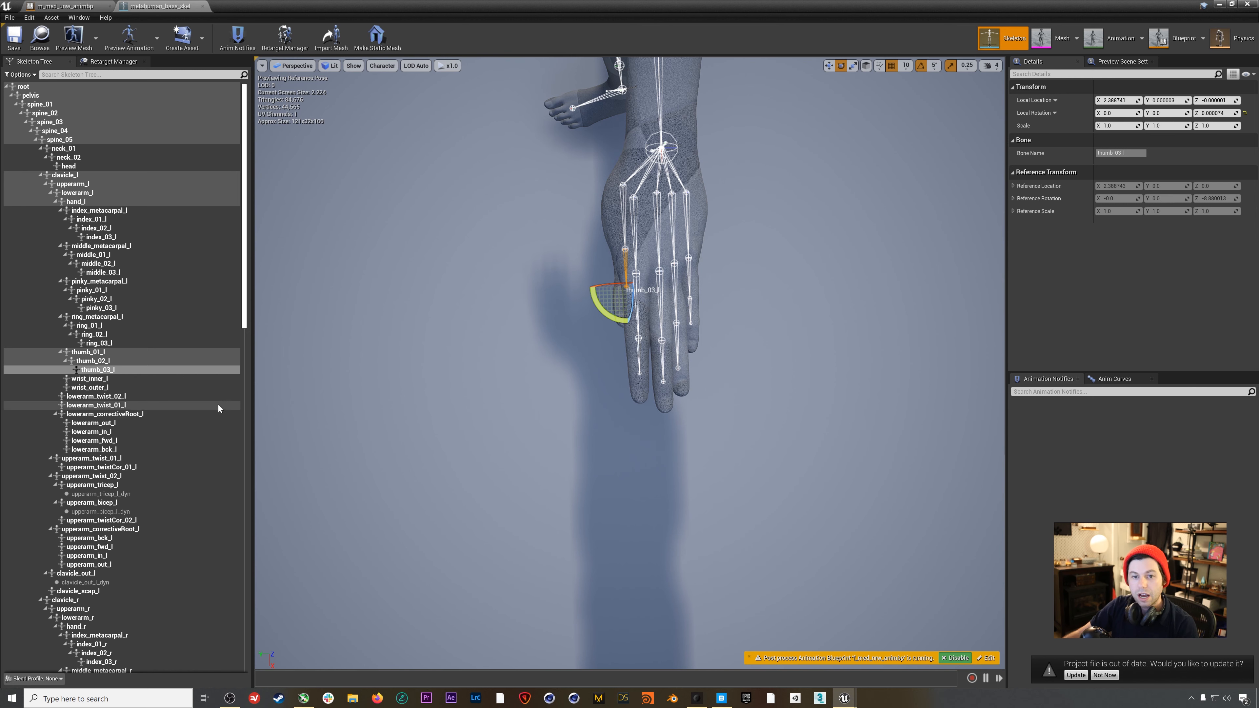
Spread the left index finger by rotating index_metacarpal_l to about -5 degrees and index_01_l to about 5 degrees on local Y
click(150, 247)
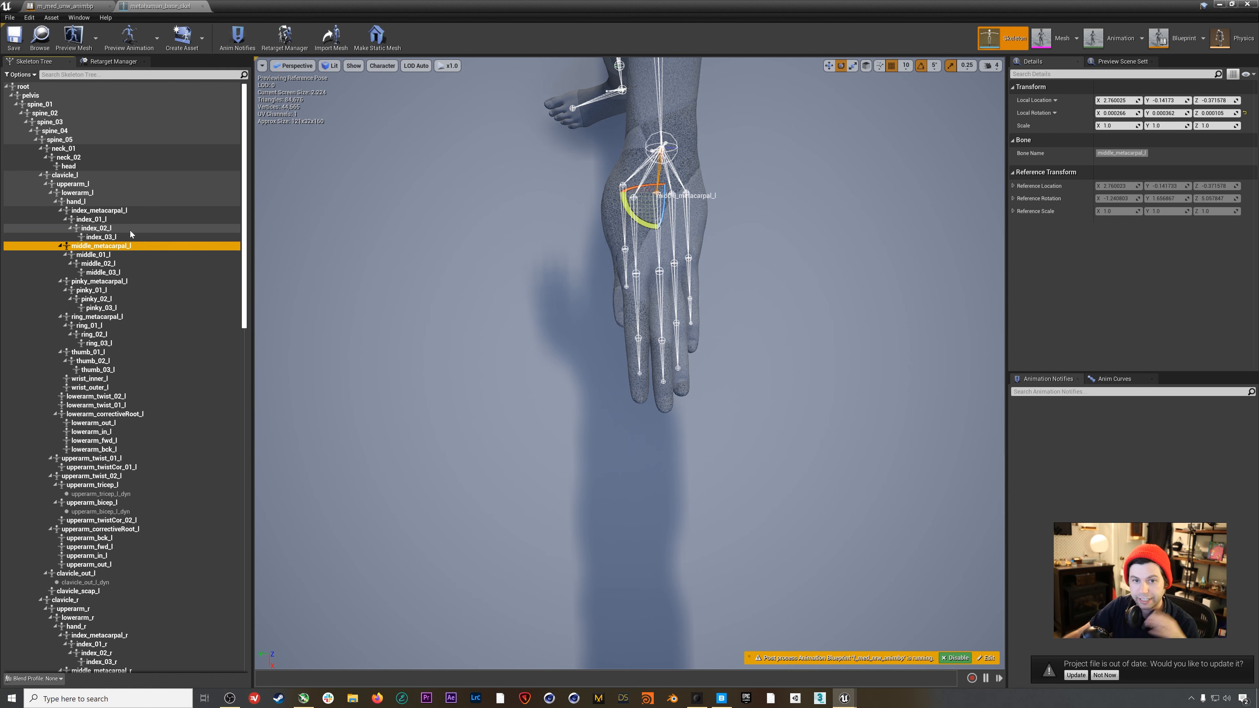
click(136, 211)
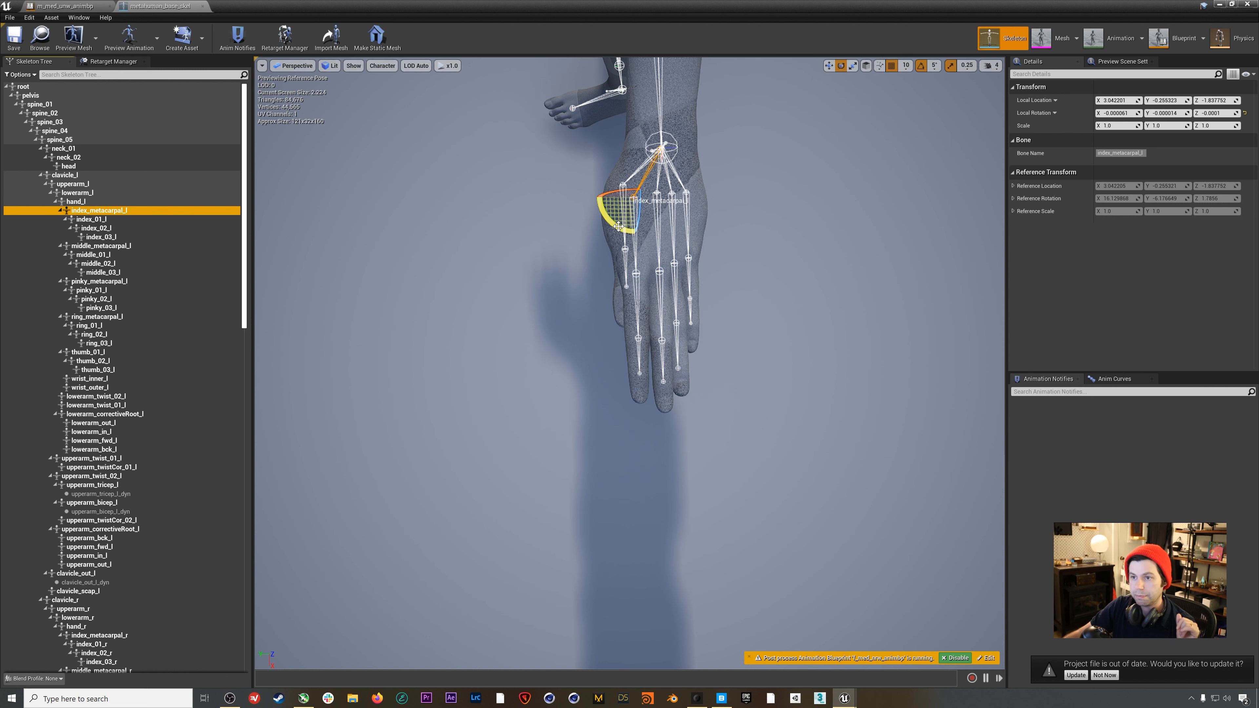
drag(623, 229, 633, 219)
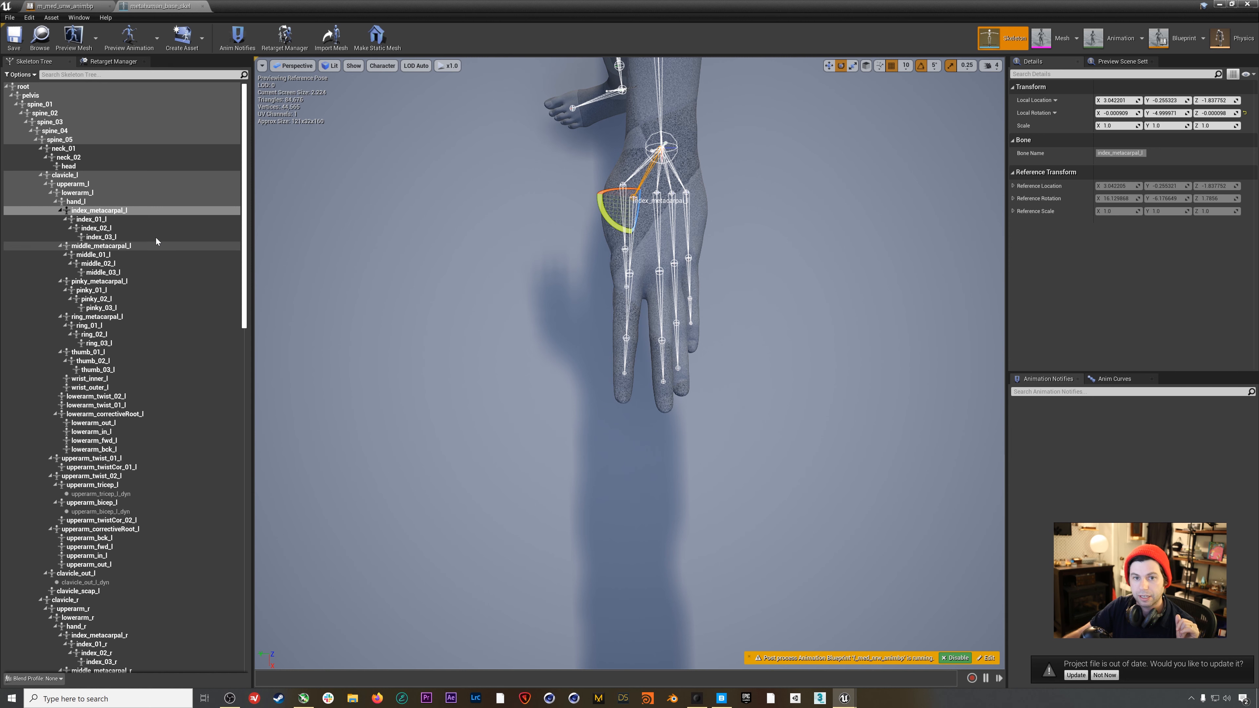
click(91, 219)
drag(602, 296, 630, 326)
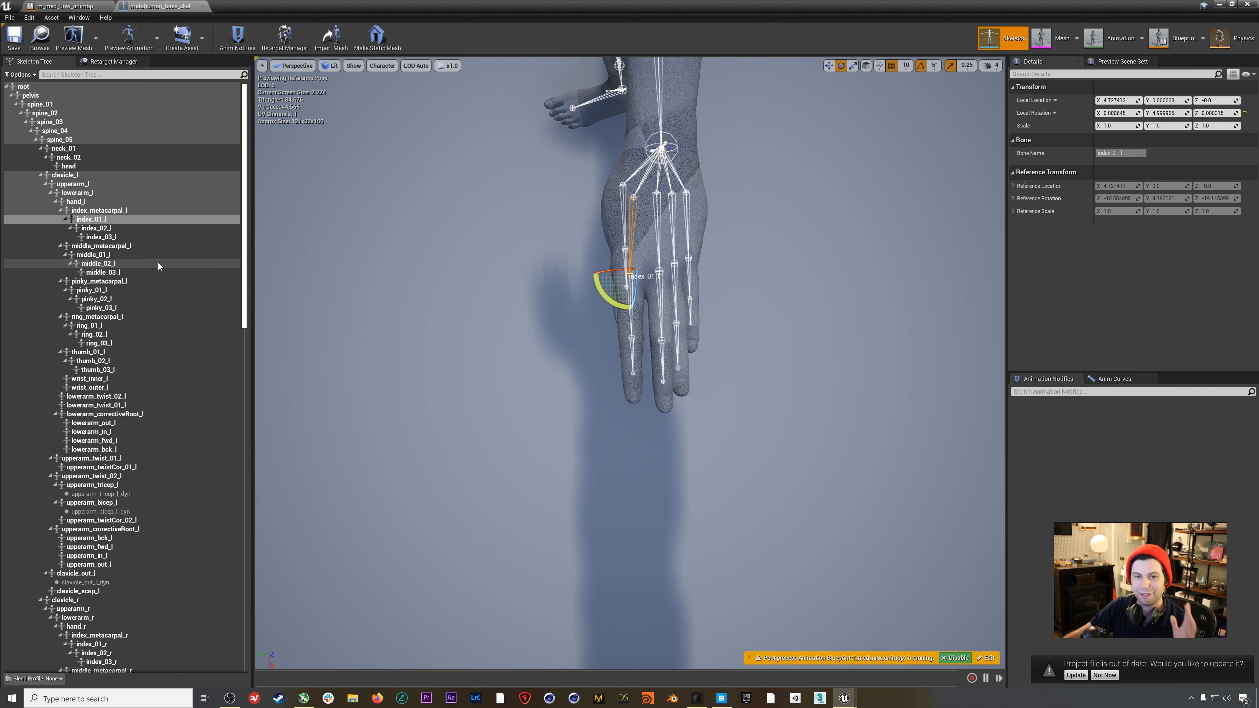
Try rotating the middle_metacarpal_l bone to about 5 degrees on local Y, and undo that rotation
click(154, 245)
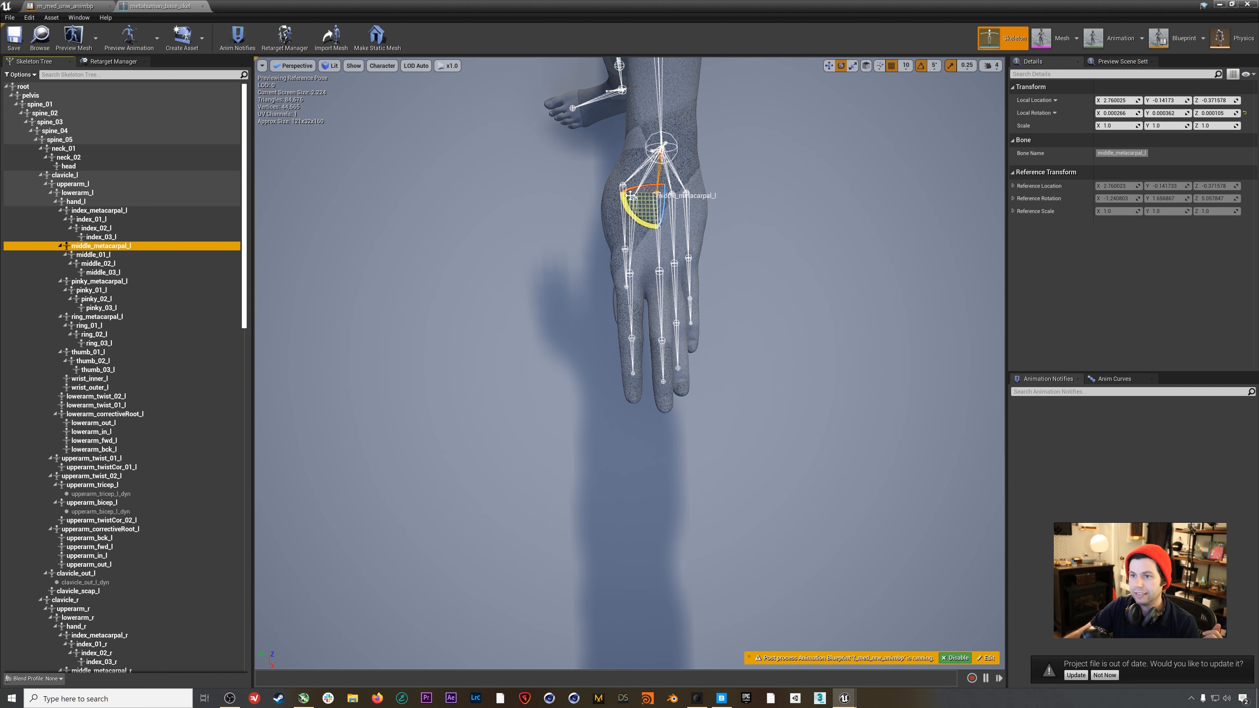
drag(634, 221, 658, 230)
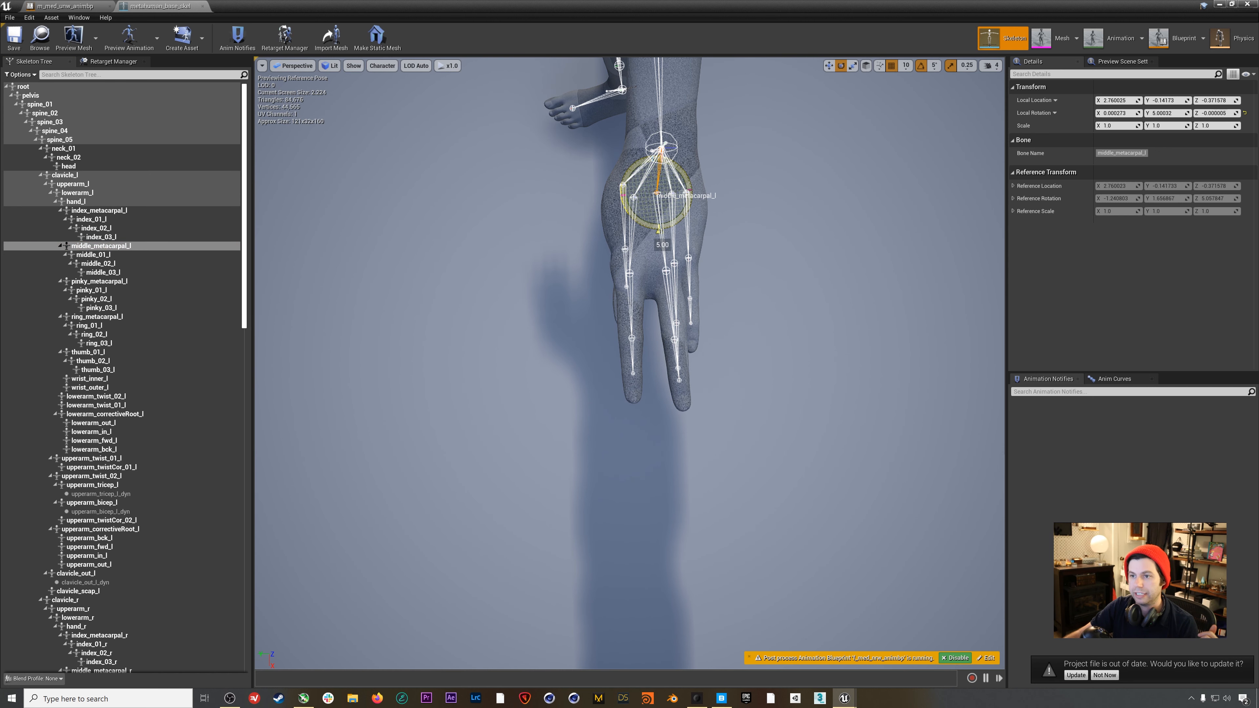
key(ctrl+z)
Spread the left ring finger by rotating ring_metacarpal_l to about 10 degrees and ring_01_l to about -10 degrees on local Y
click(135, 318)
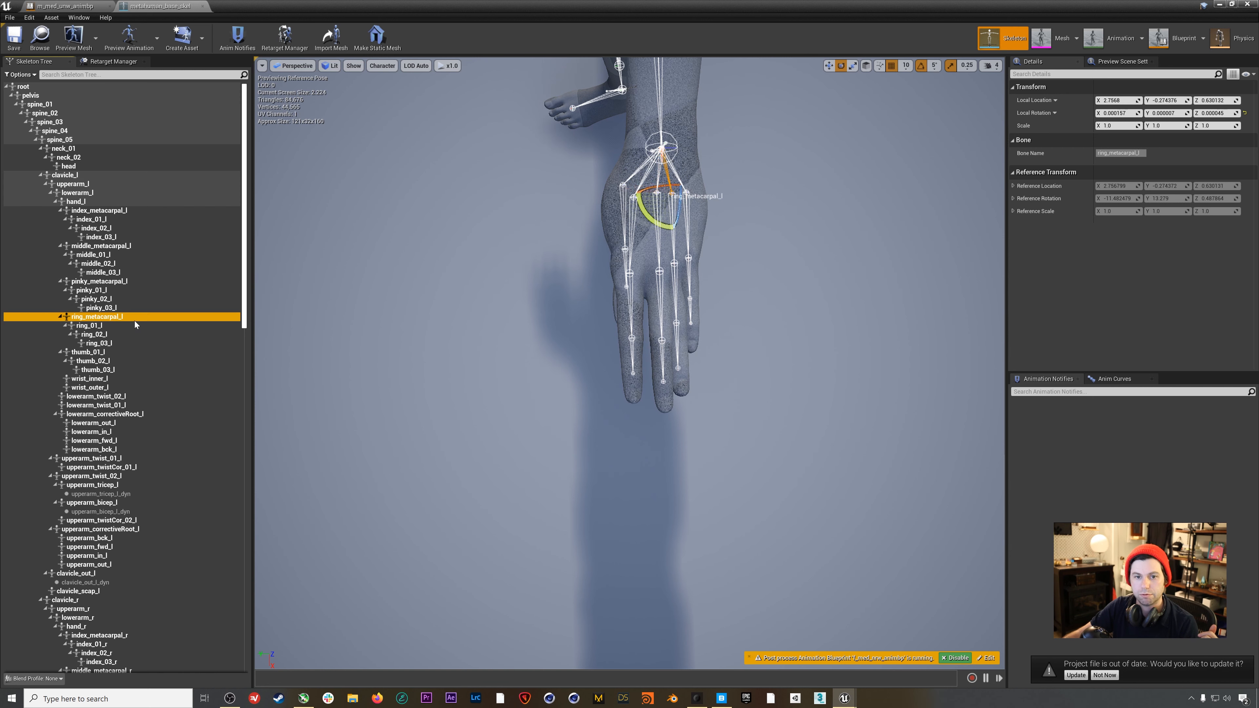
drag(674, 228, 689, 229)
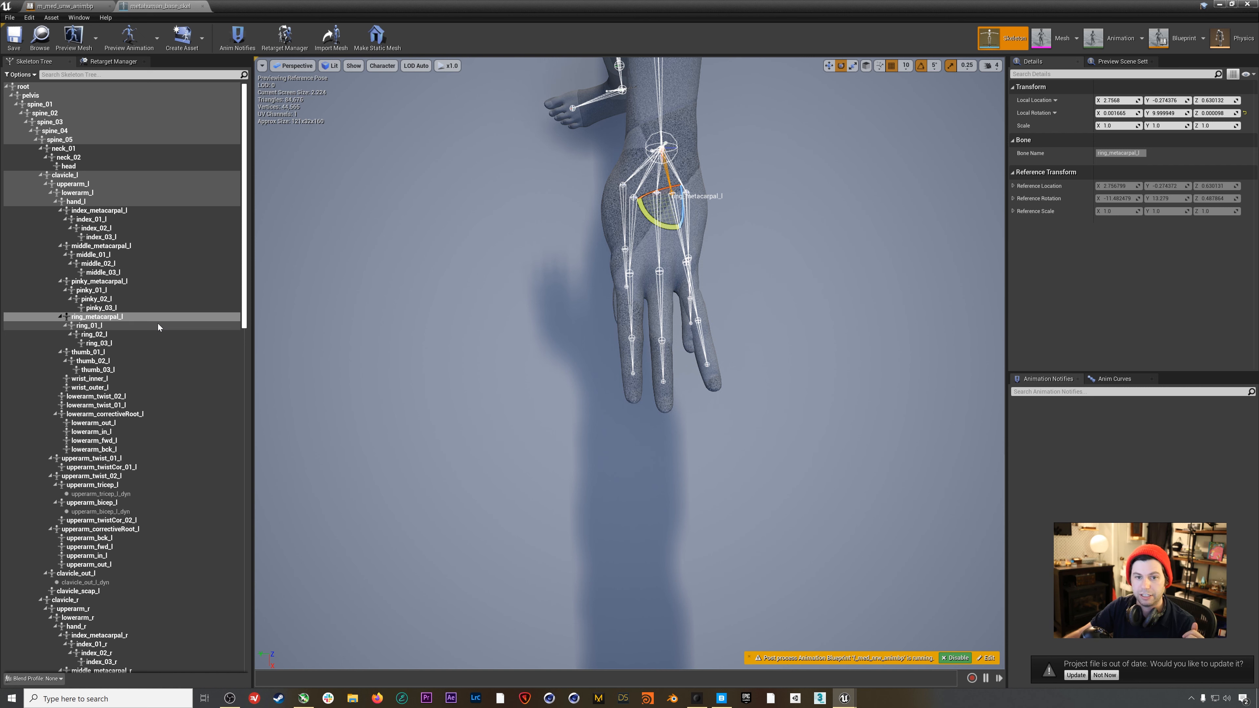
click(144, 325)
drag(673, 292, 696, 347)
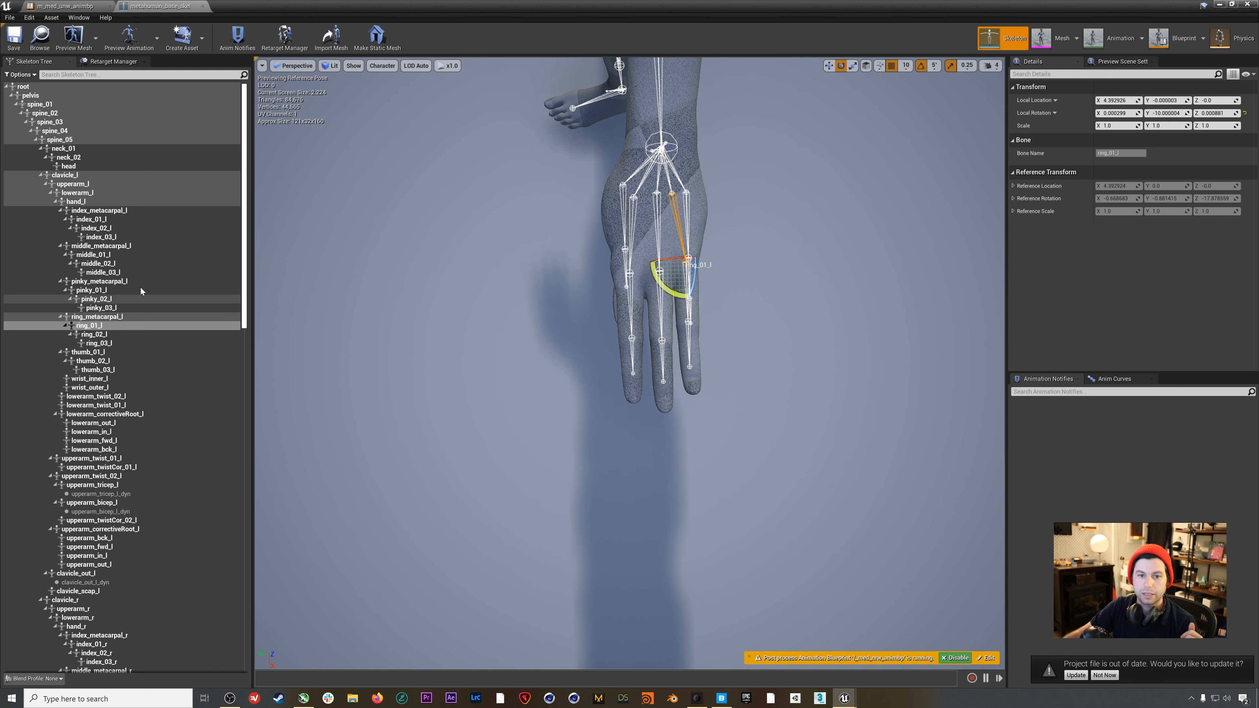
Spread the left pinky by rotating pinky_metacarpal_l to about 20 degrees and pinky_01_l to about -20 degrees on local Y
click(121, 281)
drag(686, 226, 701, 274)
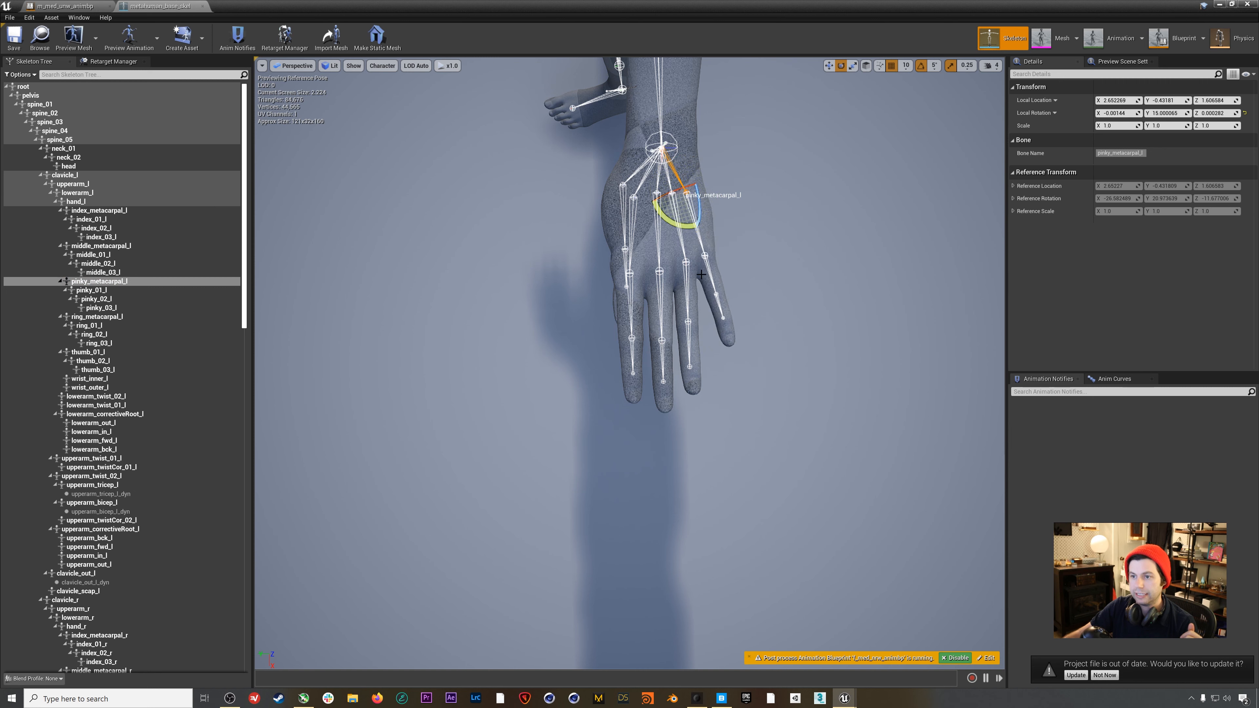
click(124, 290)
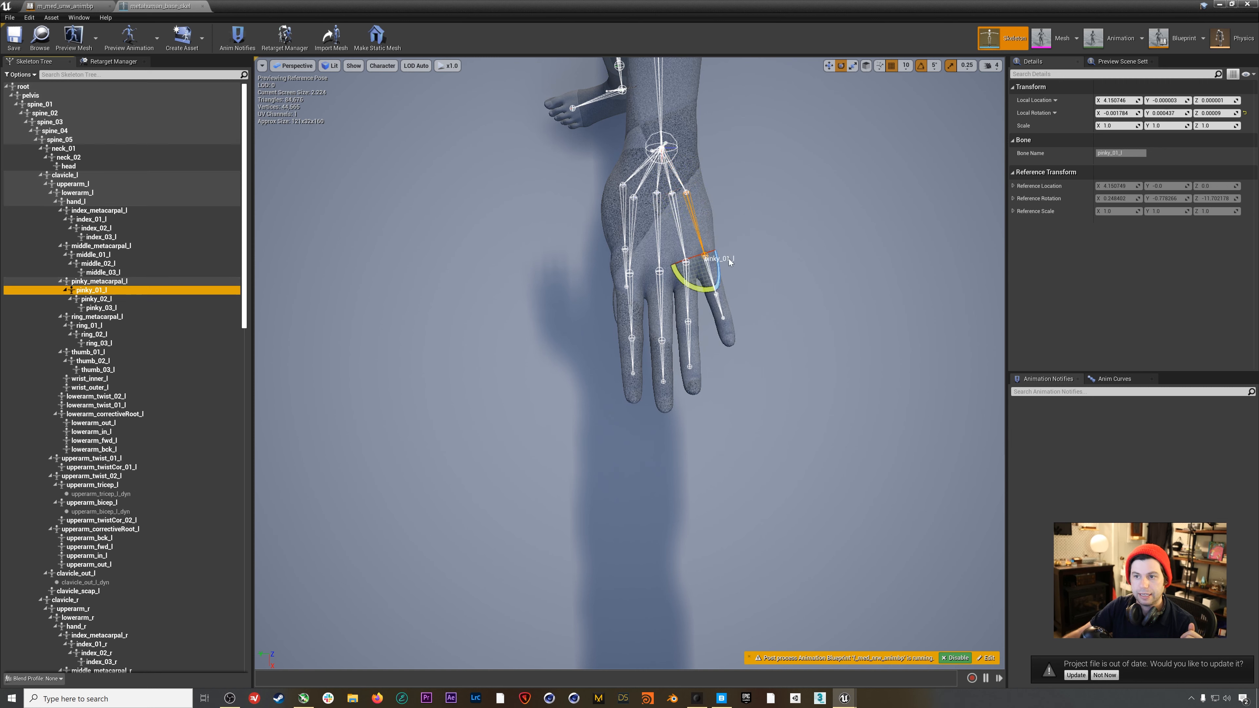
drag(684, 287, 708, 297)
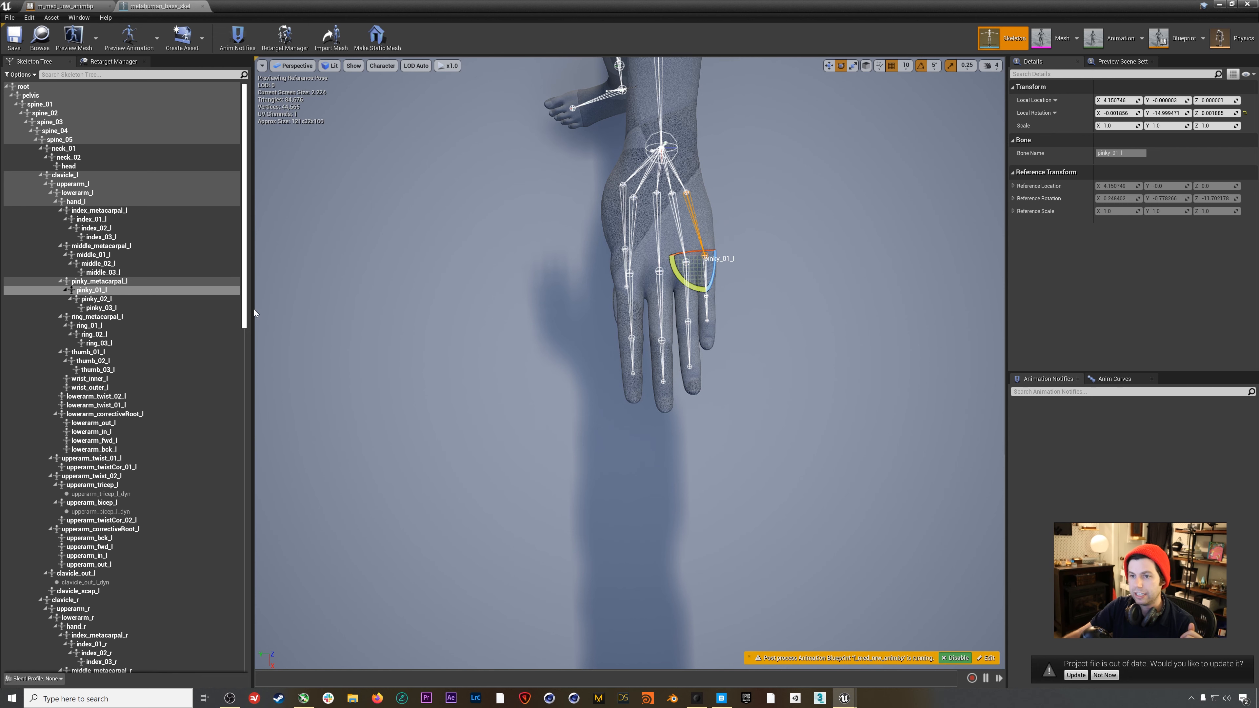
click(167, 281)
drag(673, 223, 708, 202)
click(191, 292)
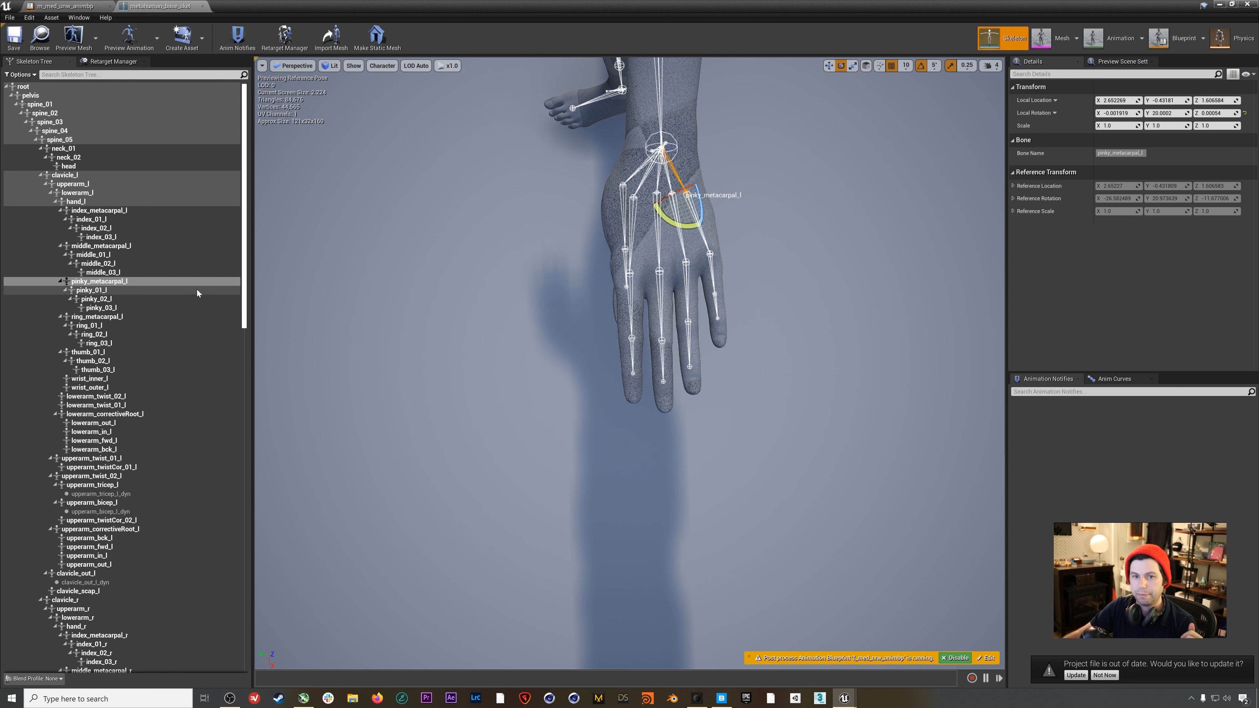
drag(698, 286, 684, 277)
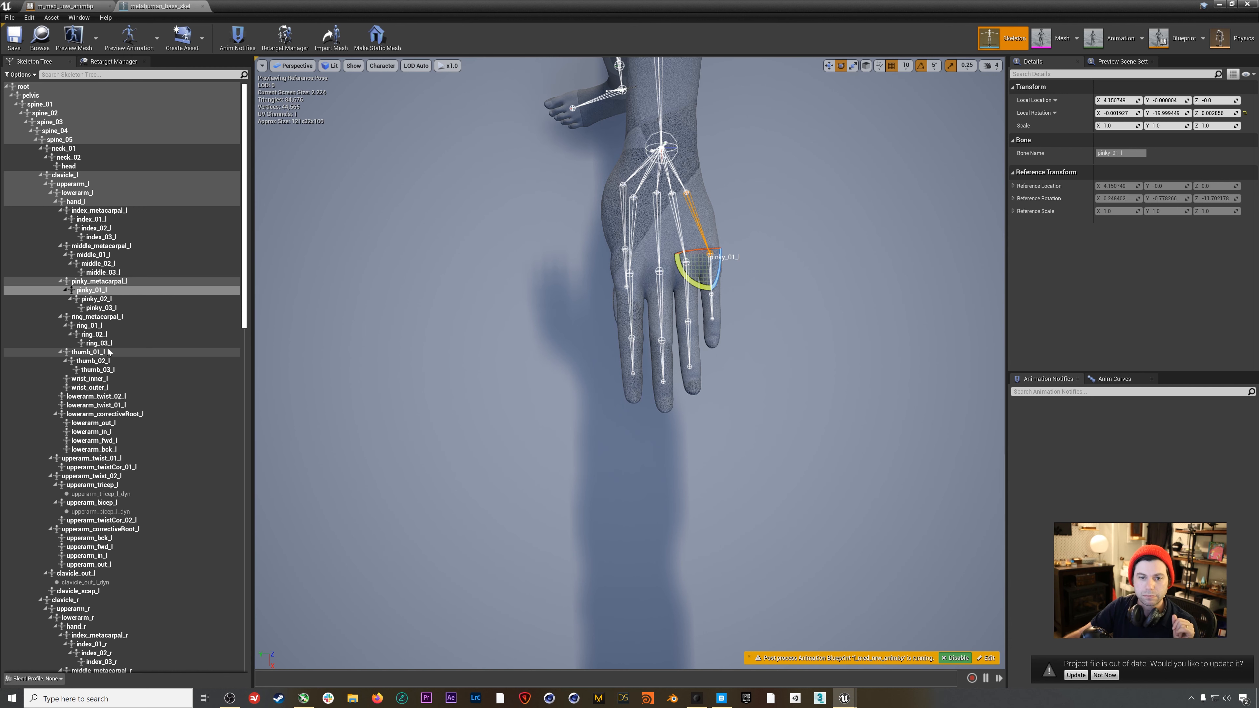
Spread the left thumb by rotating thumb_01_l to about -30 degrees and thumb_02_l to about 30 degrees on local Y
click(88, 351)
drag(614, 216, 601, 231)
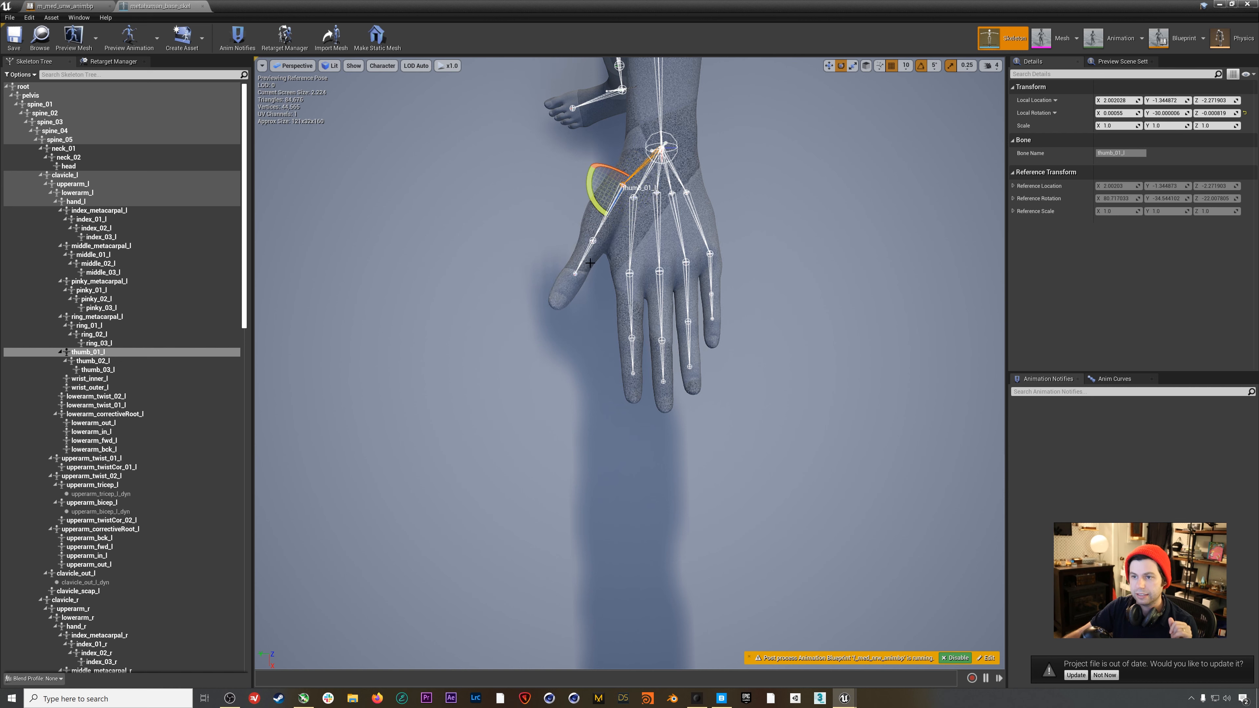
click(154, 363)
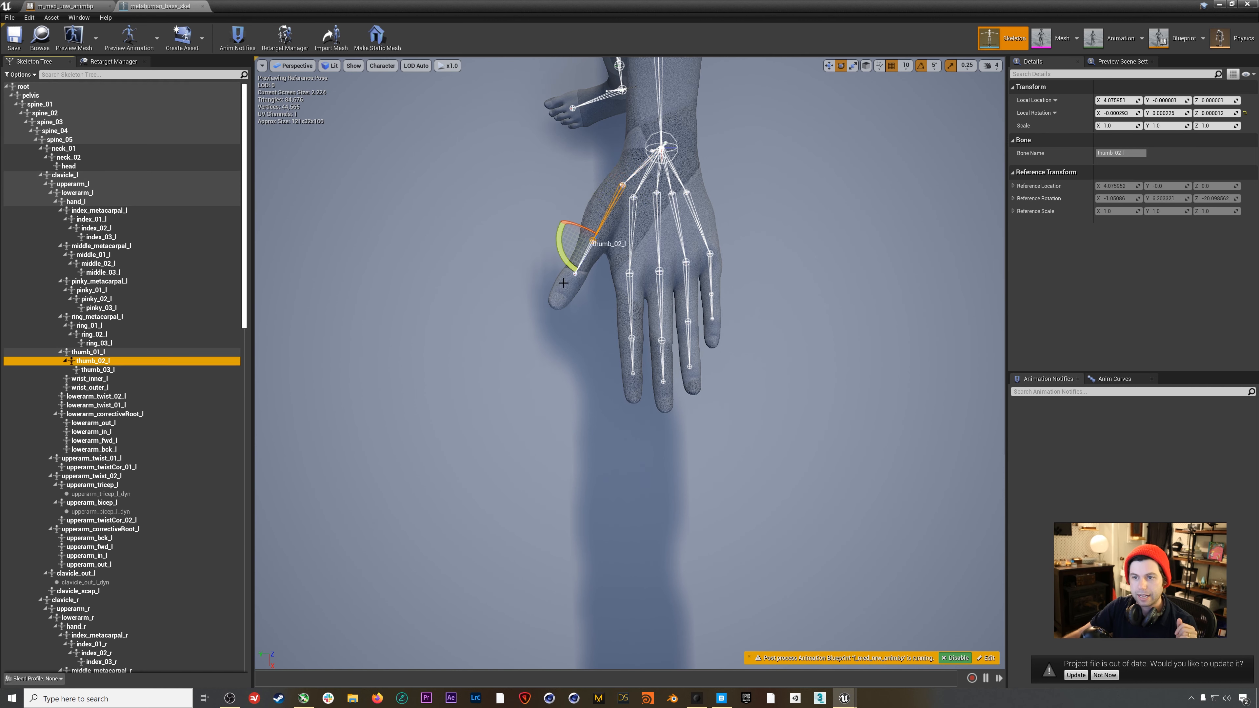
drag(565, 248, 577, 270)
Examine the posed left arm and hand on the full body from the front
alt+drag(652, 281, 783, 188)
scroll(630, 363, down, 6)
scroll(630, 362, up, 4)
alt+middle_drag(629, 198, 645, 447)
mouse_move(736, 287)
alt+mouse_down()
mouse_move(734, 199)
mouse_move(736, 303)
mouse_move(684, 396)
mouse_move(735, 282)
alt+mouse_up()
alt+middle_drag(736, 282, 823, 238)
alt+right_drag(823, 238, 699, 253)
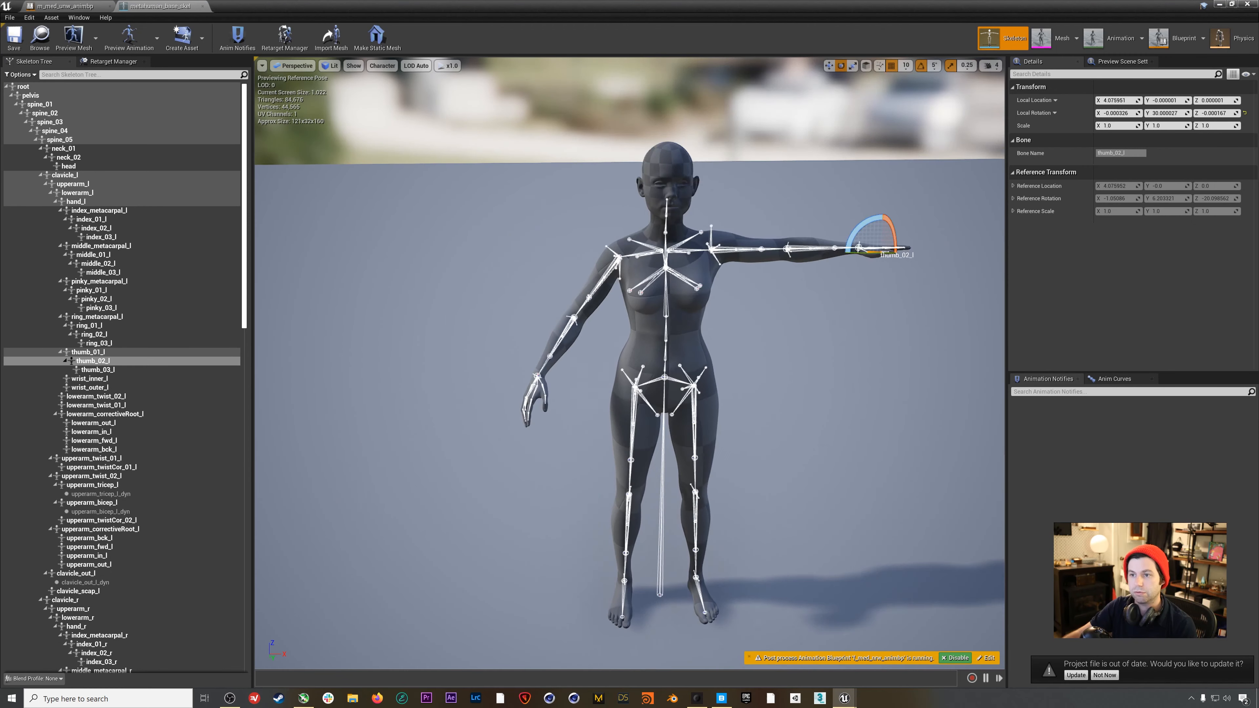
mouse_move(692, 239)
alt+mouse_down()
mouse_move(694, 226)
mouse_move(694, 249)
alt+mouse_up()
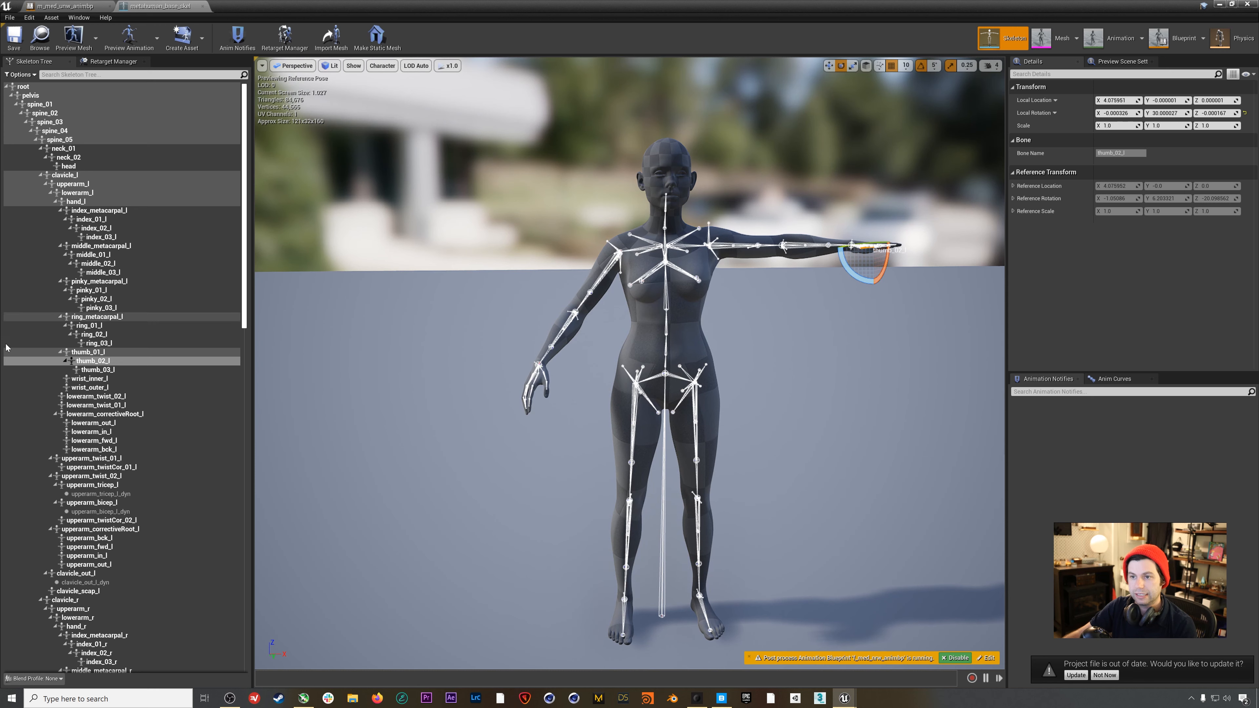
Set the local rotation of the clavicle_r bone to 0 on the X, Y and Z axes
scroll(74, 451, down, 10)
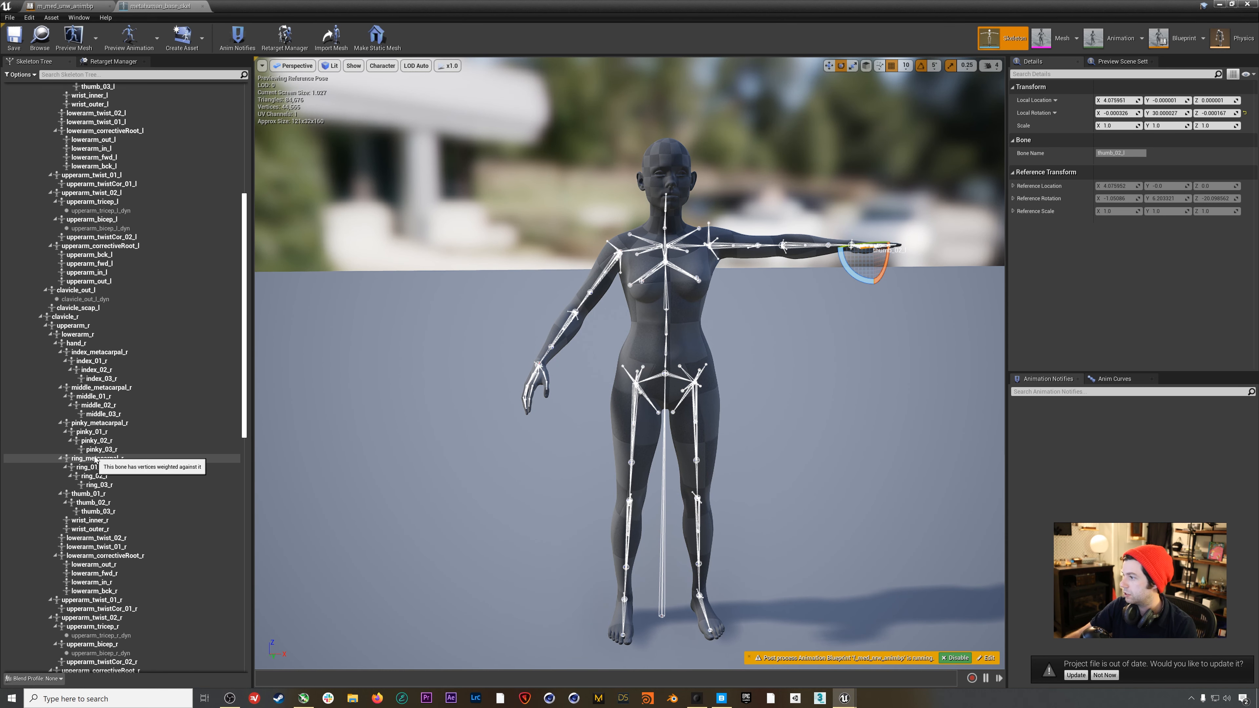
scroll(94, 459, down, 5)
scroll(95, 459, down, 3)
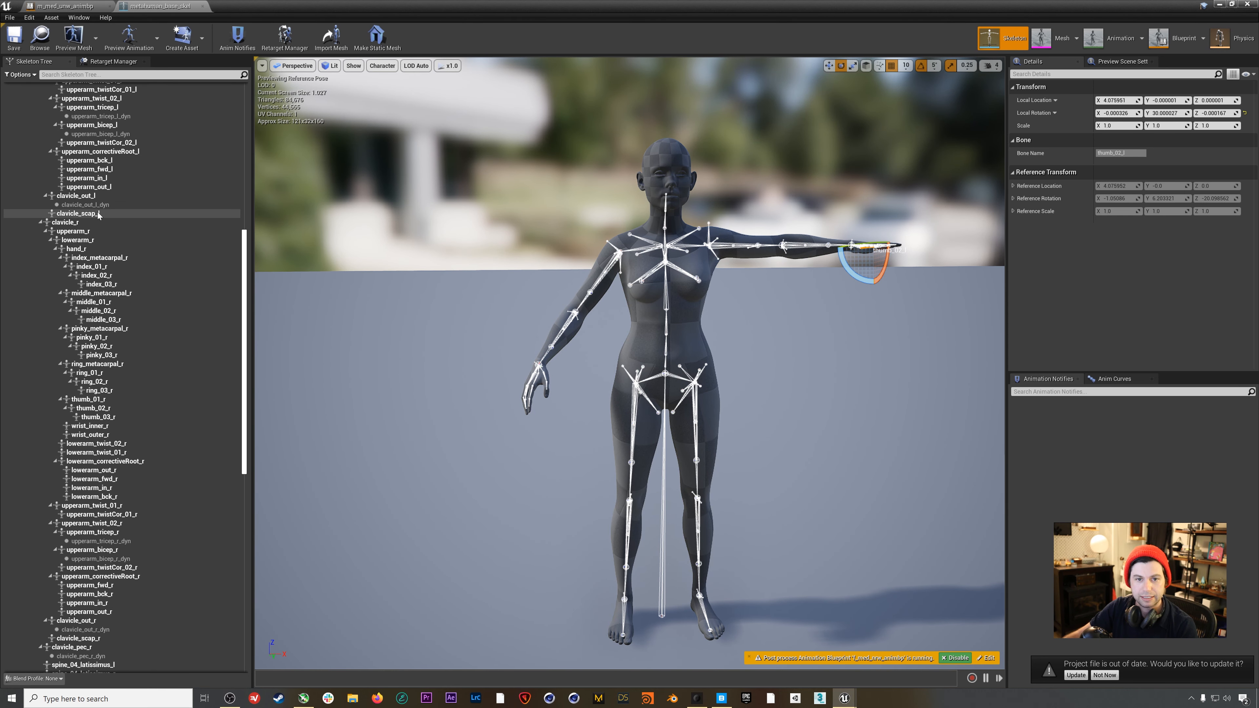
click(218, 220)
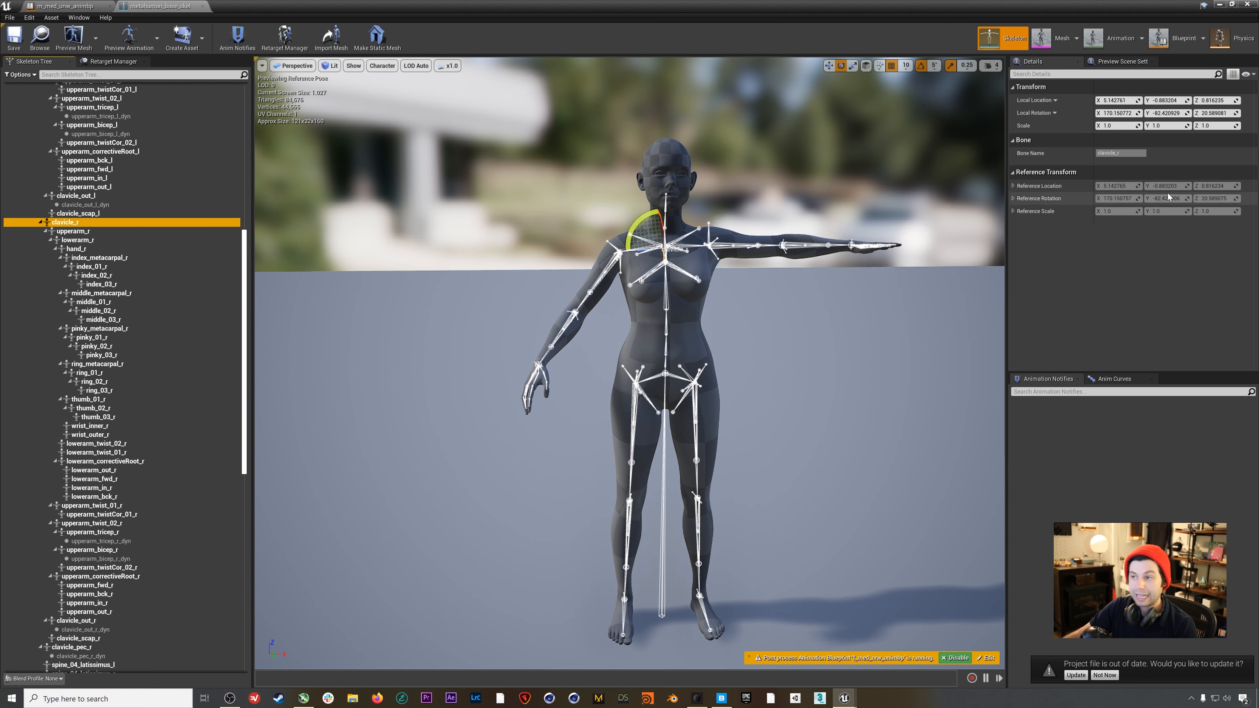
click(1118, 113)
text(0)
key(Tab)
text(0)
key(Tab)
text(0)
key(Return)
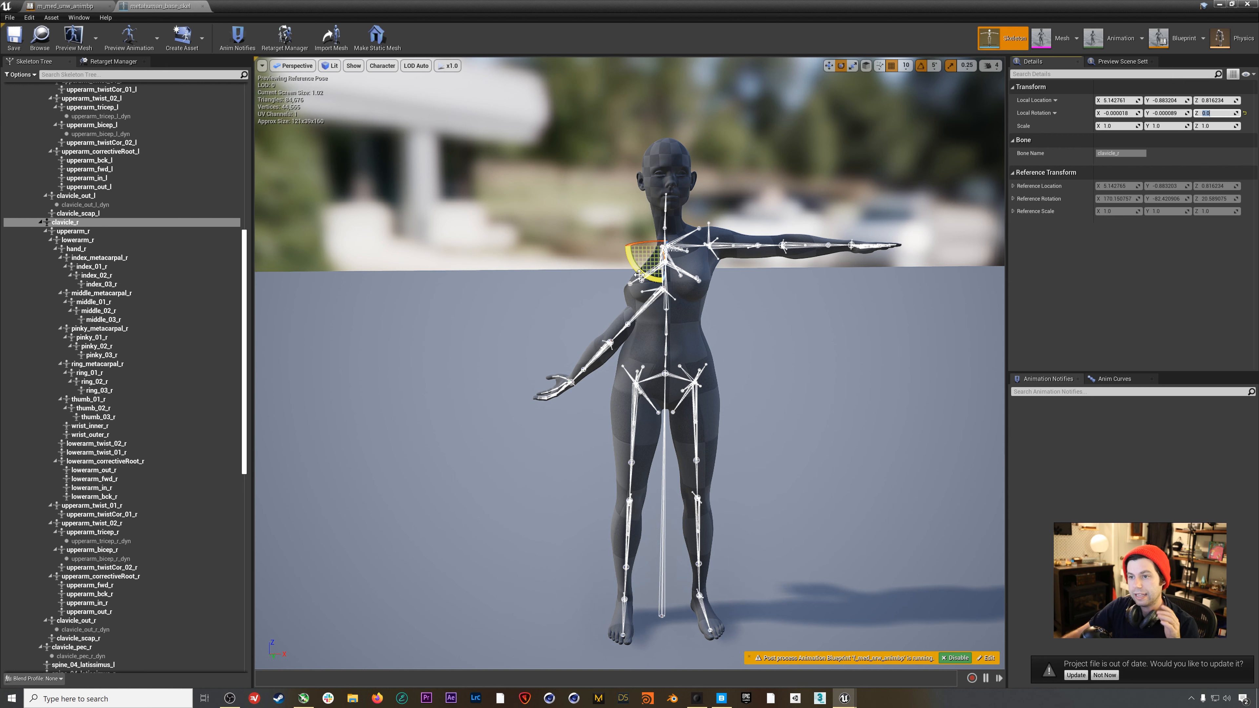
Try reorienting the right arm by rotating the clavicle_r bone, first to -90 degrees on local Y and alternatively to about 180 on Z
drag(639, 274, 631, 215)
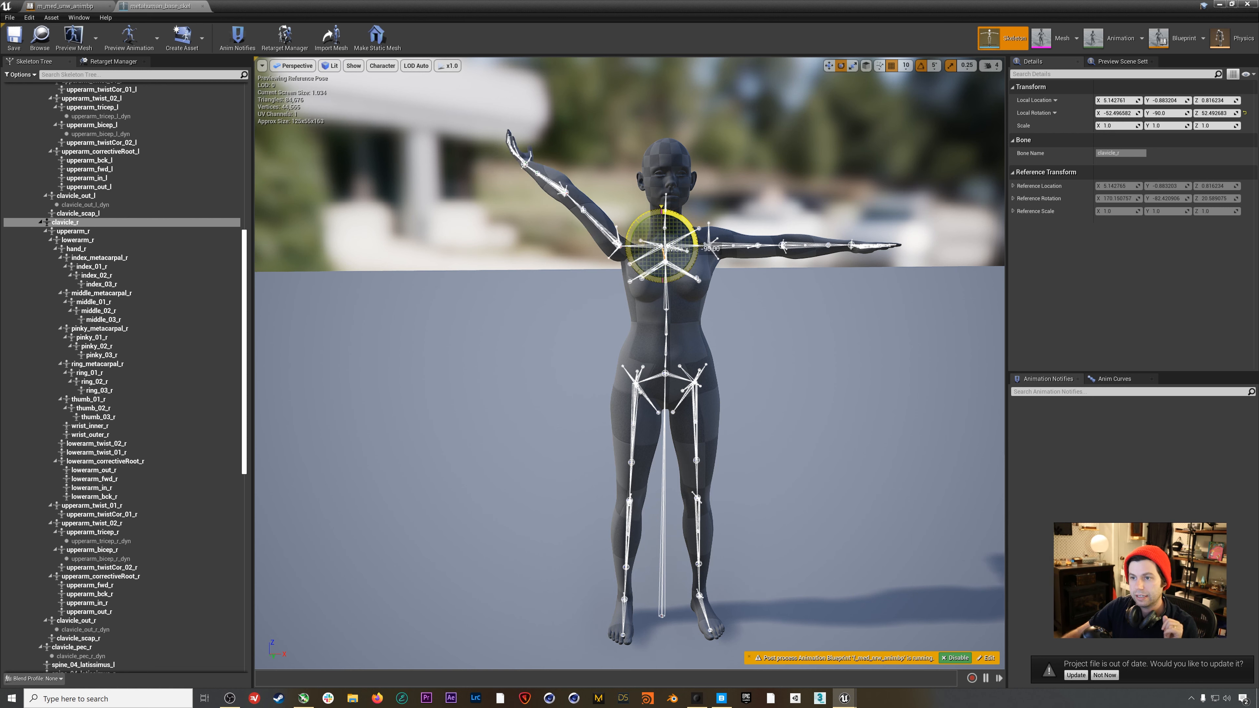
key(ctrl+z)
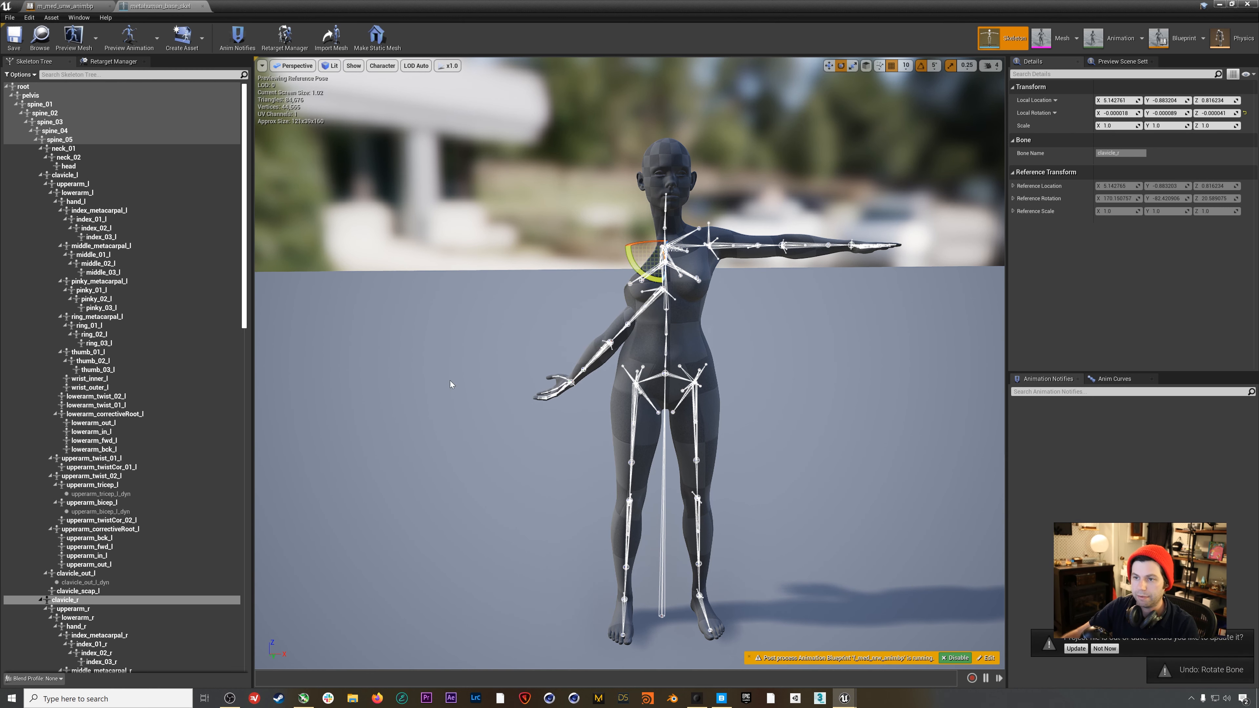
alt+drag(667, 269, 570, 293)
alt+drag(764, 276, 742, 270)
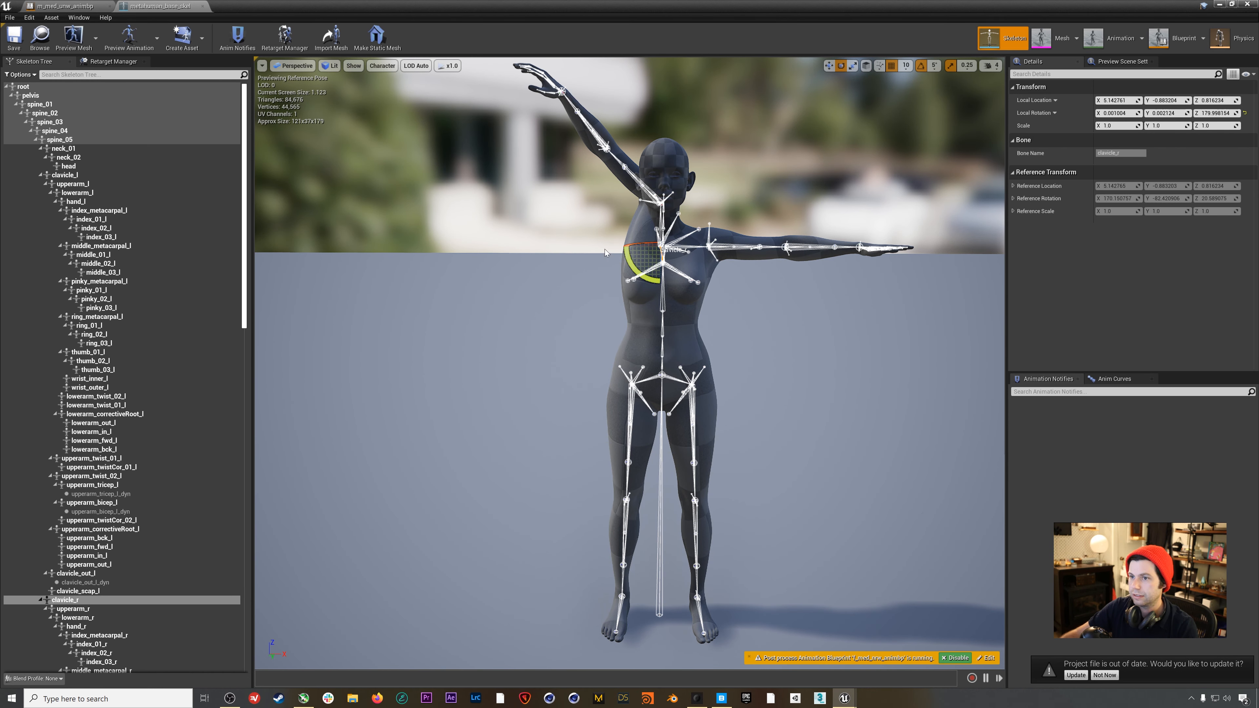
Undo all the rotation changes made to the clavicle_r bone
key(ctrl+z)
key(ctrl+z)
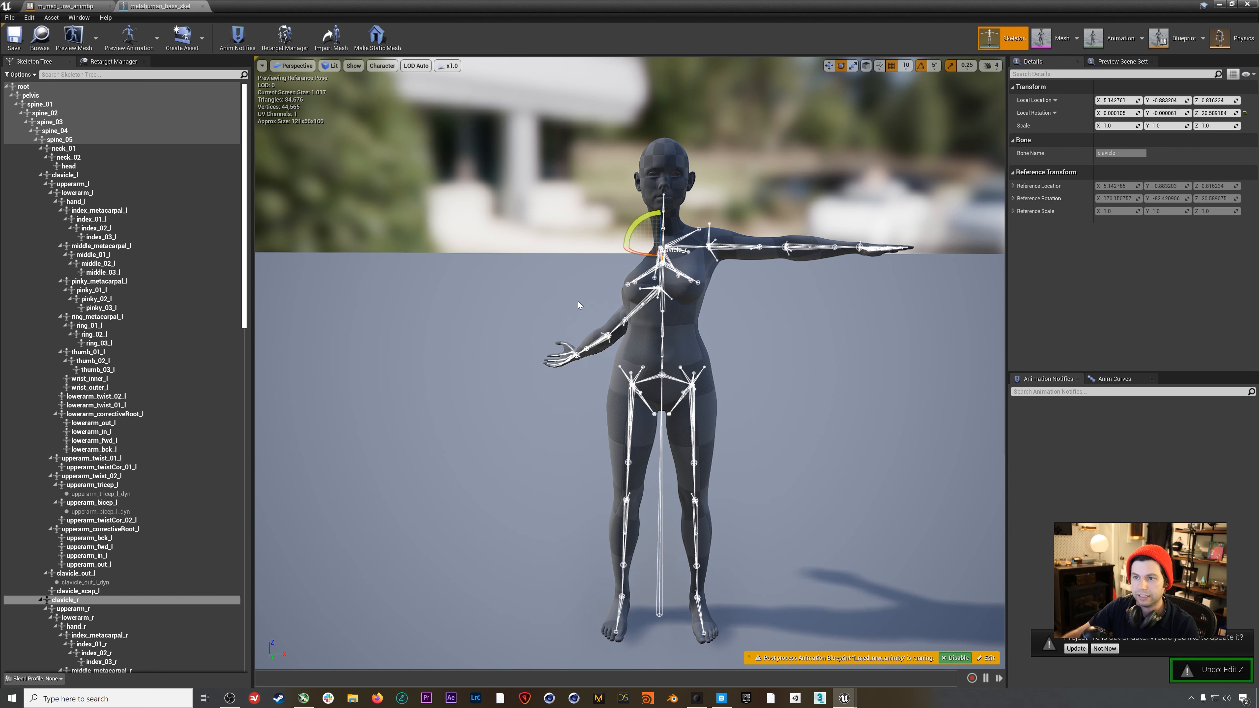
key(ctrl+z)
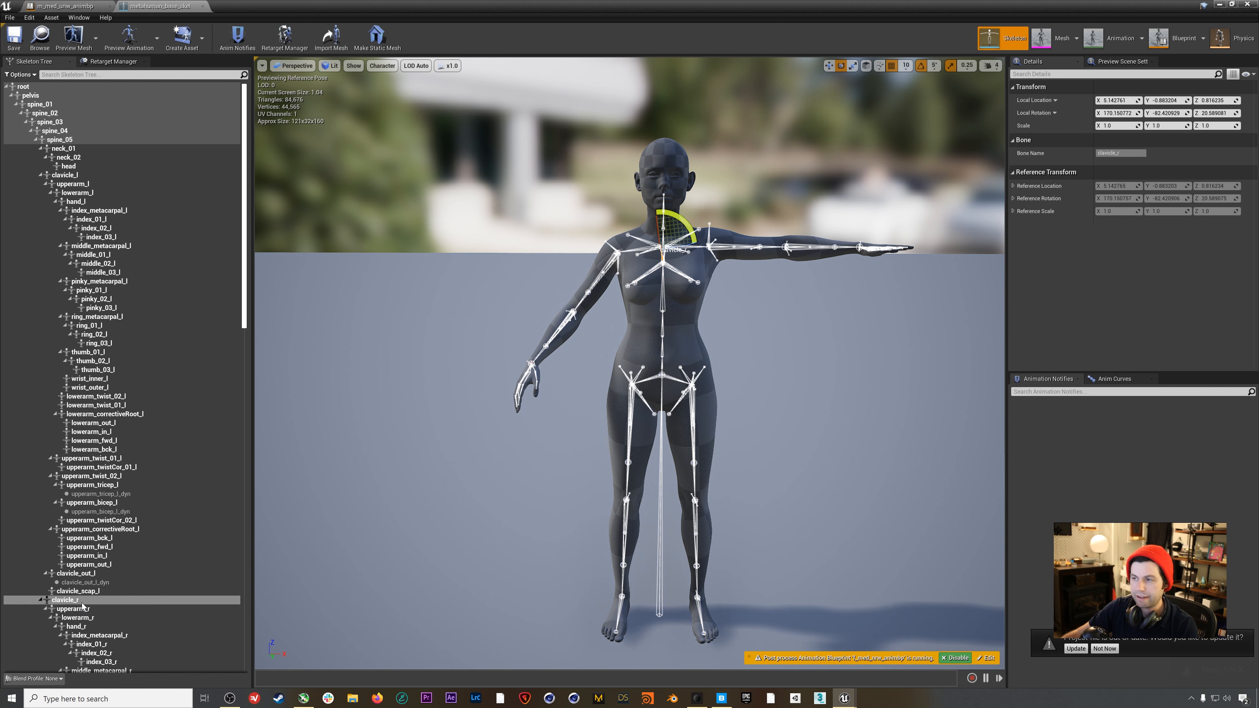
Zero the clavicle_r bone's local rotation, and rotate it so local Y is -90 and the right shoulder mirrors the left
click(1113, 113)
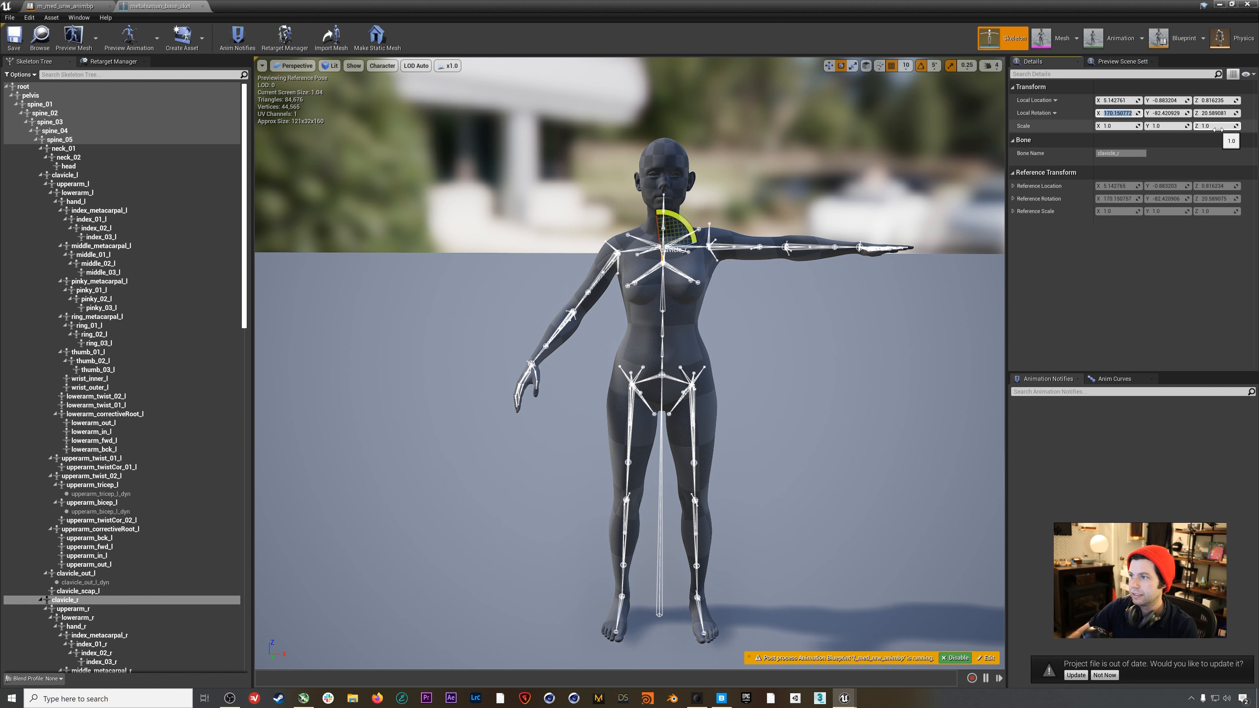
key(Tab)
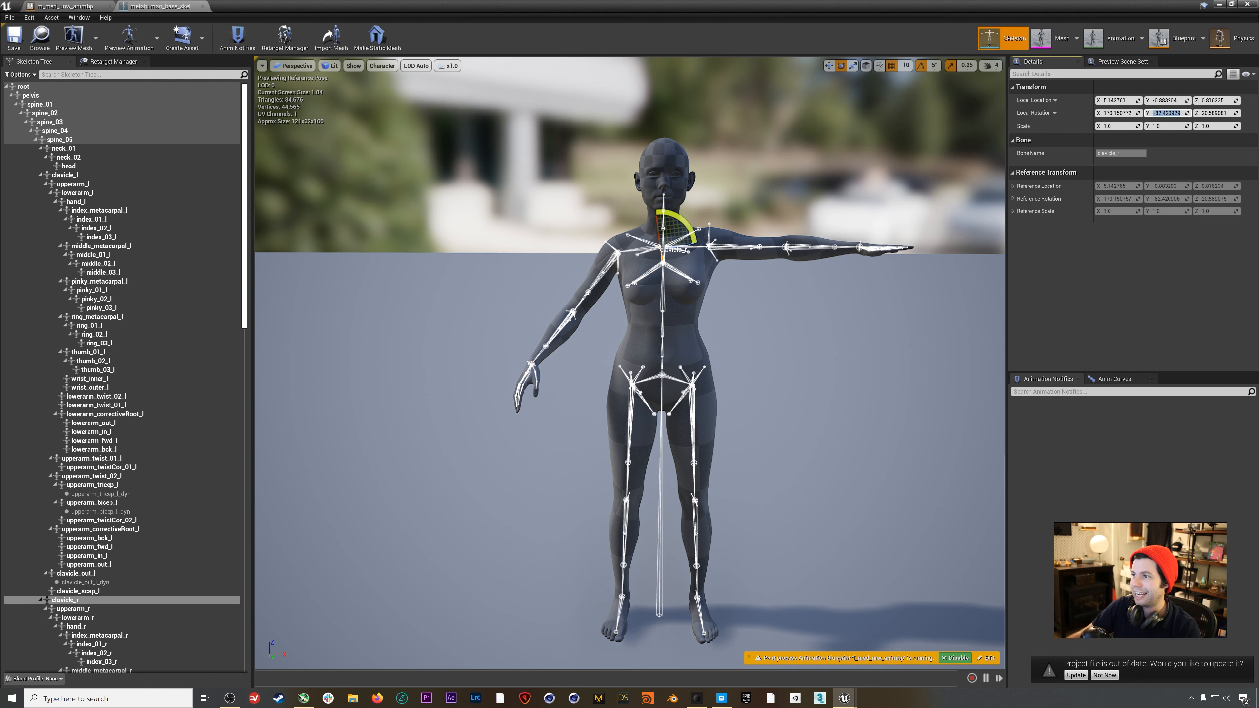
click(1112, 114)
text(0)
key(Tab)
text(0)
key(Tab)
text(0)
key(Return)
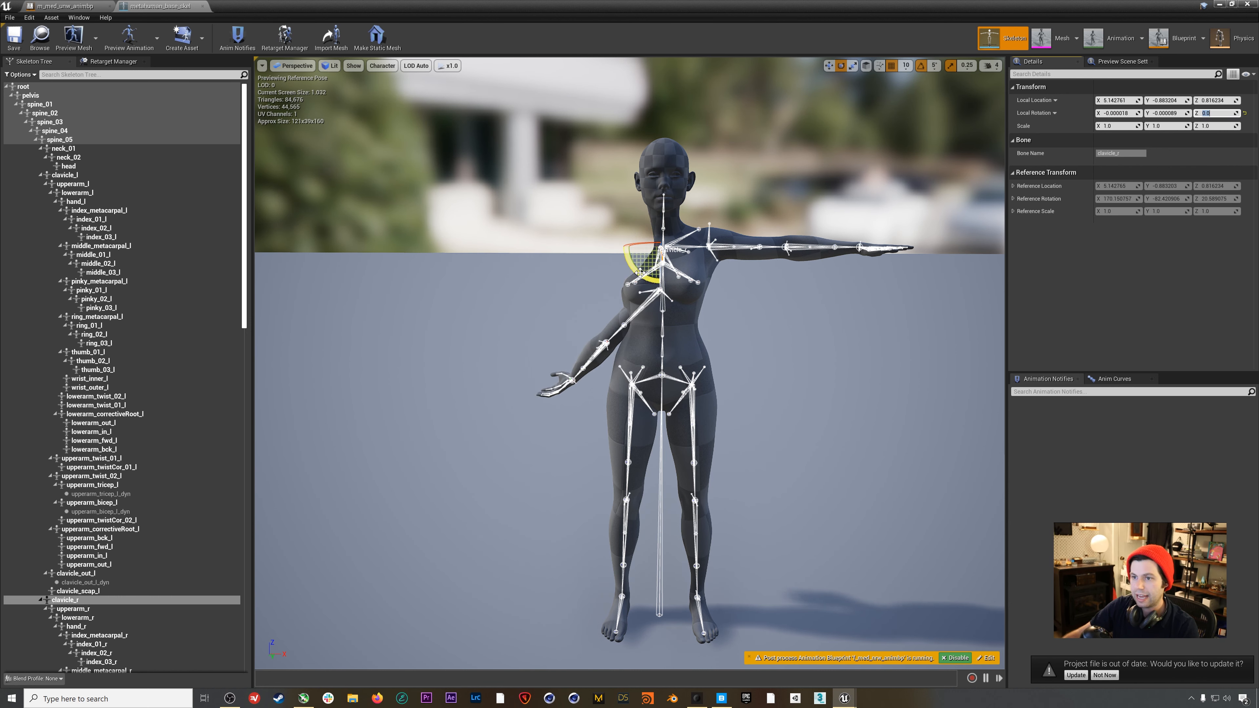
drag(662, 260, 710, 249)
drag(633, 270, 588, 245)
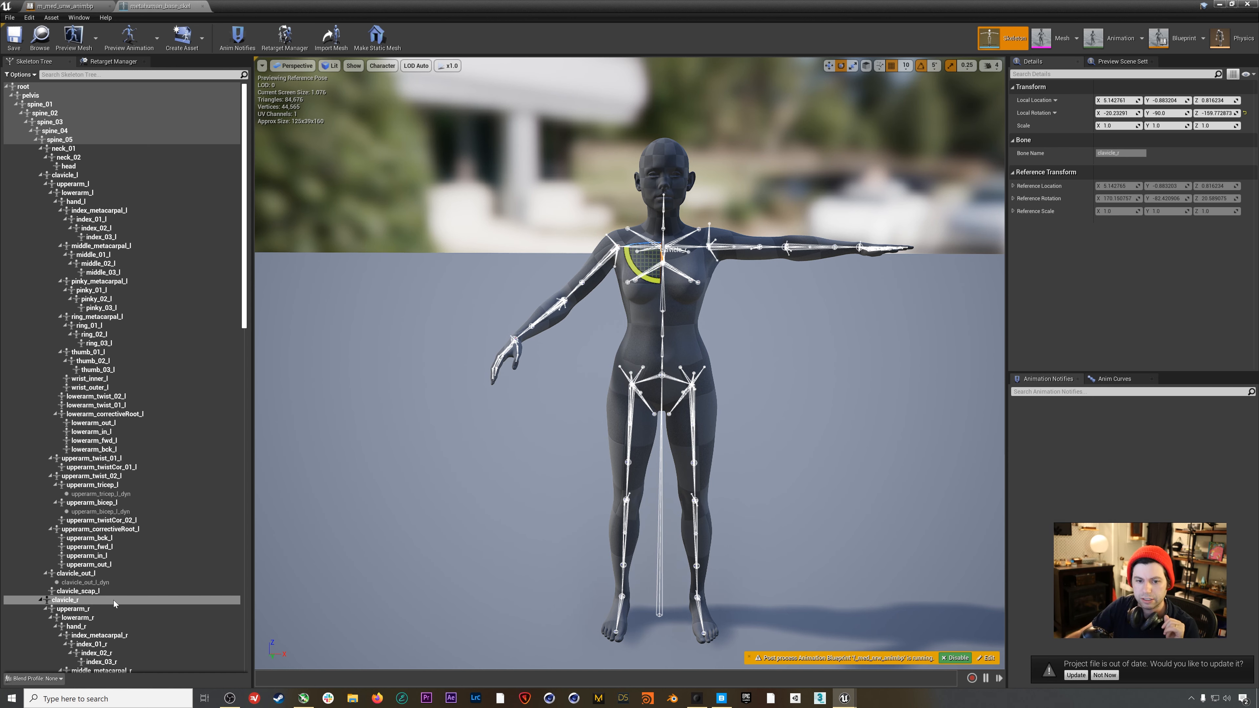
Set the local rotation of the upperarm_r bone to 0 on the X, Y and Z axes
scroll(142, 507, down, 3)
click(100, 545)
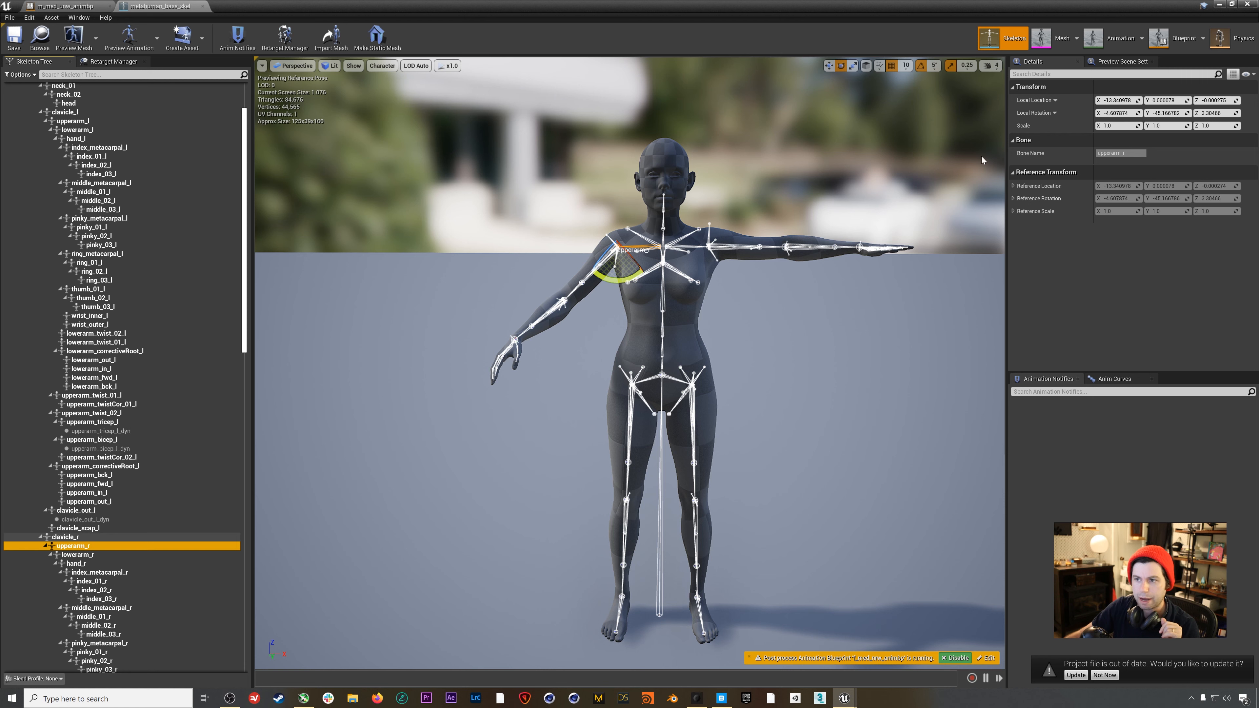
click(1118, 113)
text(0)
key(Tab)
text(0)
key(Tab)
text(0)
key(Return)
Straighten the right elbow by setting the lowerarm_r bone's local Z rotation to 0
click(100, 555)
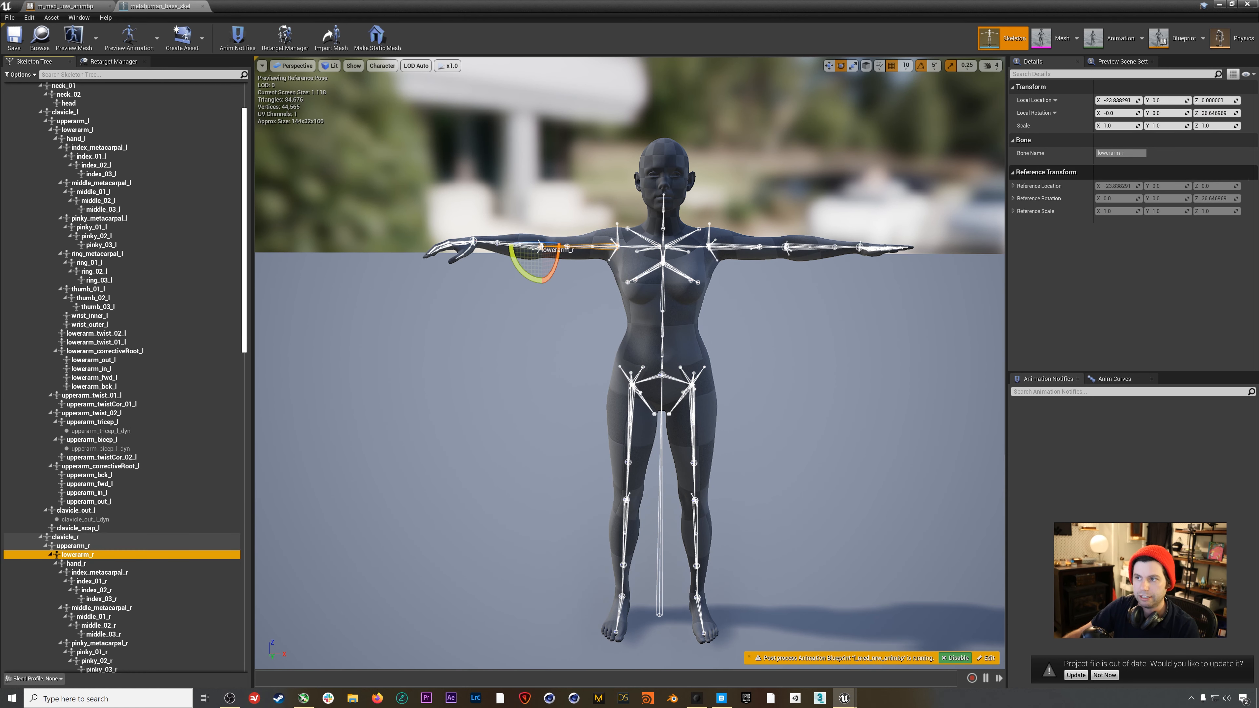
click(1214, 113)
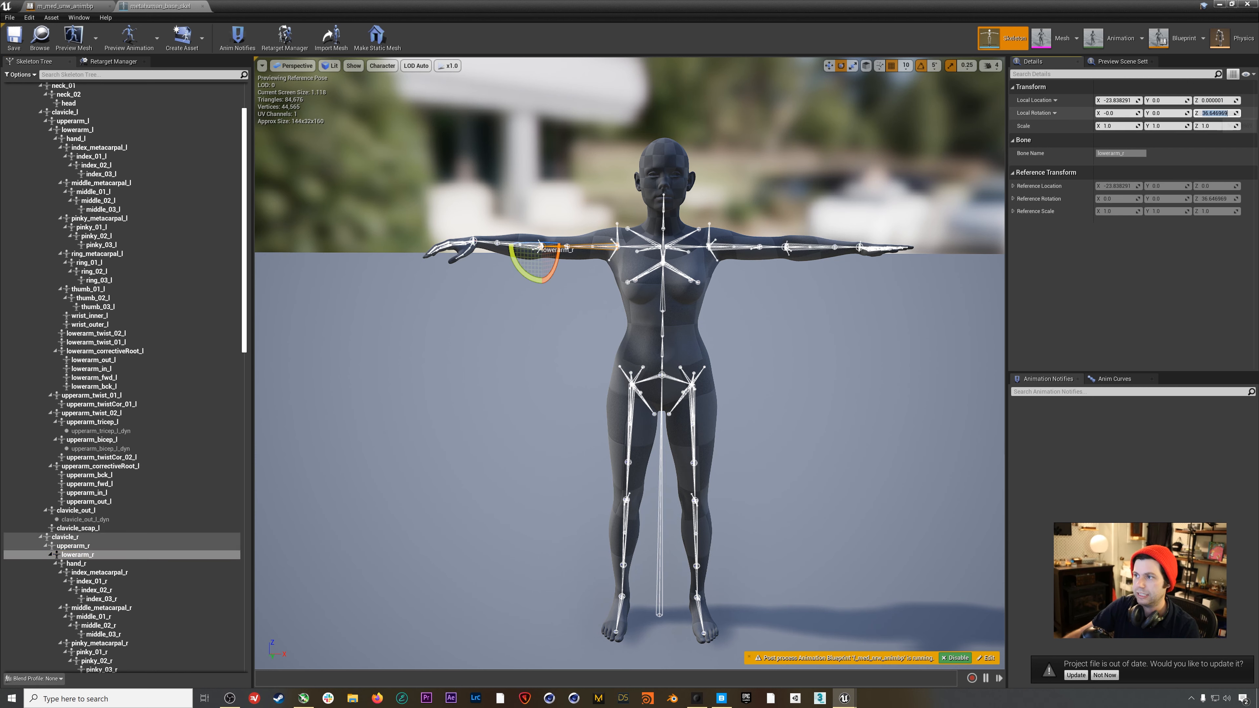
text(0)
key(Return)
Set the local rotation of the hand_r bone to 0 on the X, Y and Z axes and deselect it
click(139, 563)
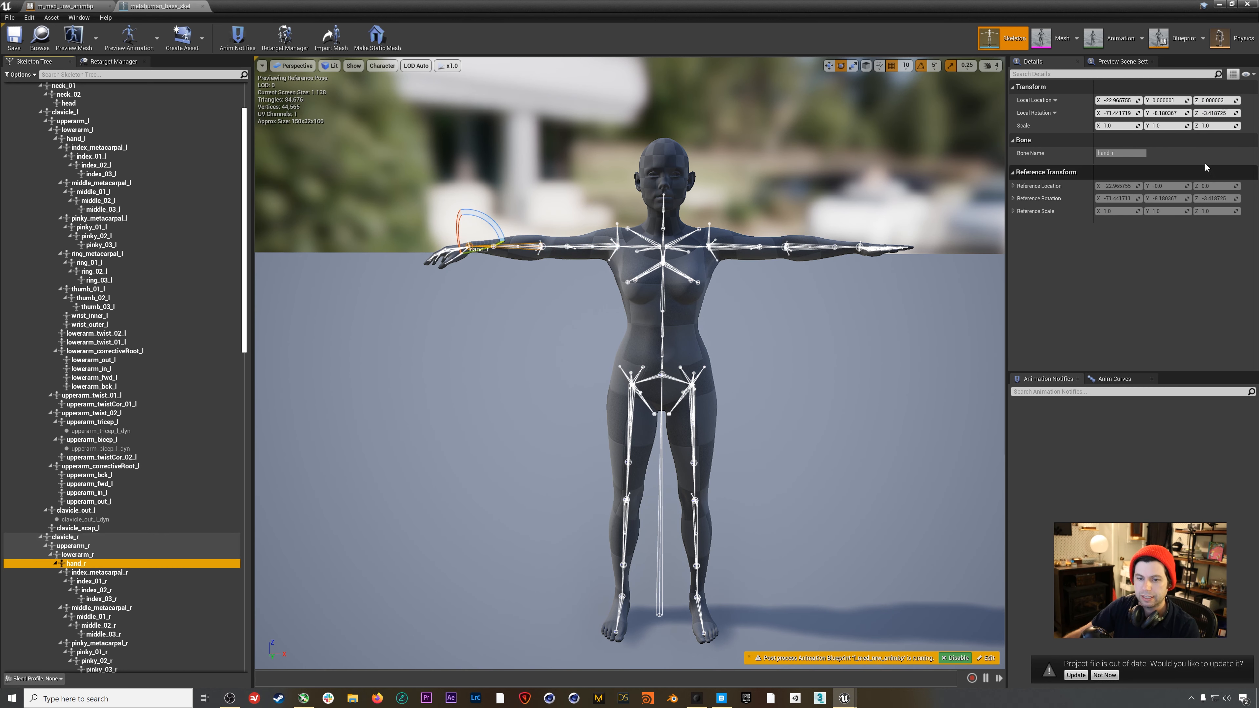
click(1116, 113)
text(0)
key(Return)
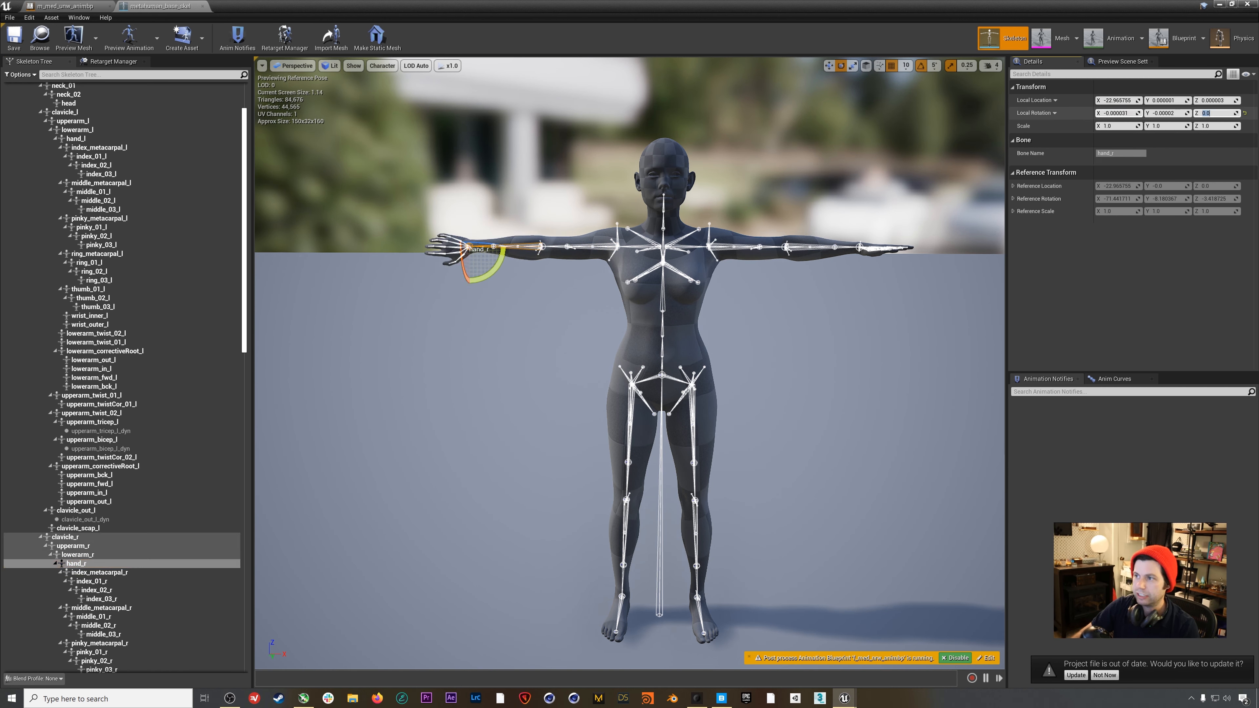
click(469, 276)
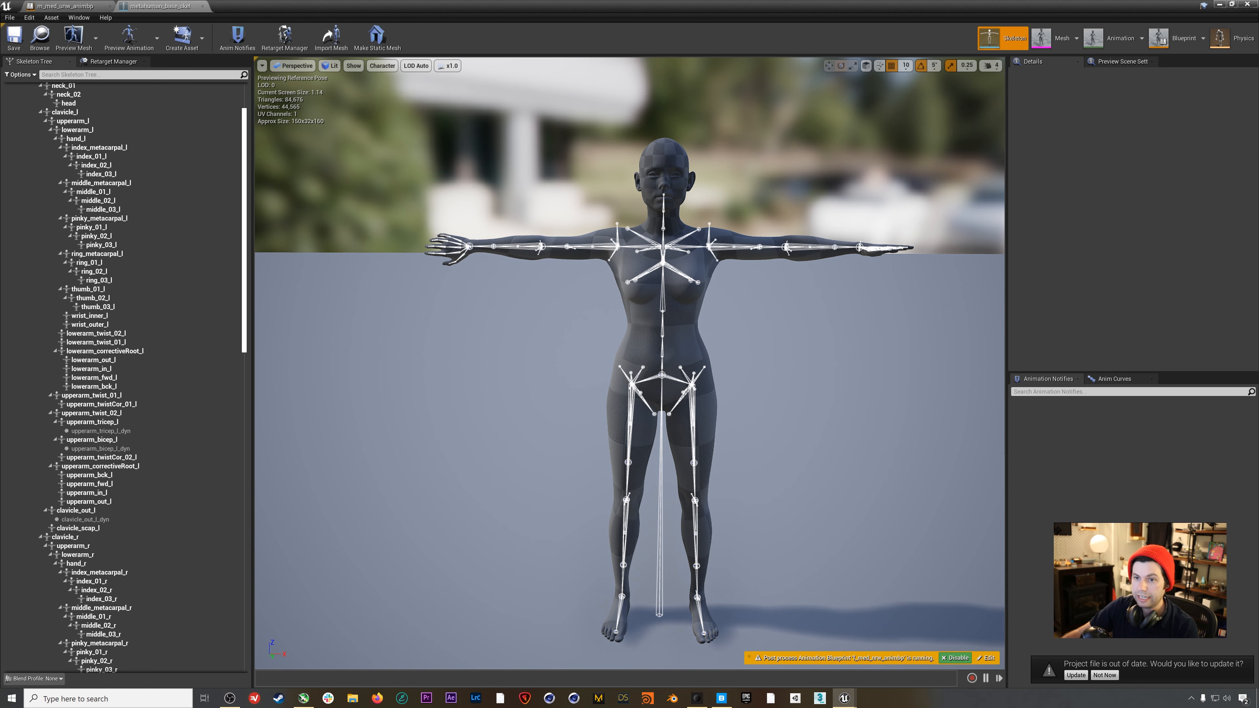
Rotate the hand_r bone to about -90 on local X so the right palm faces down
alt+drag(469, 277, 595, 282)
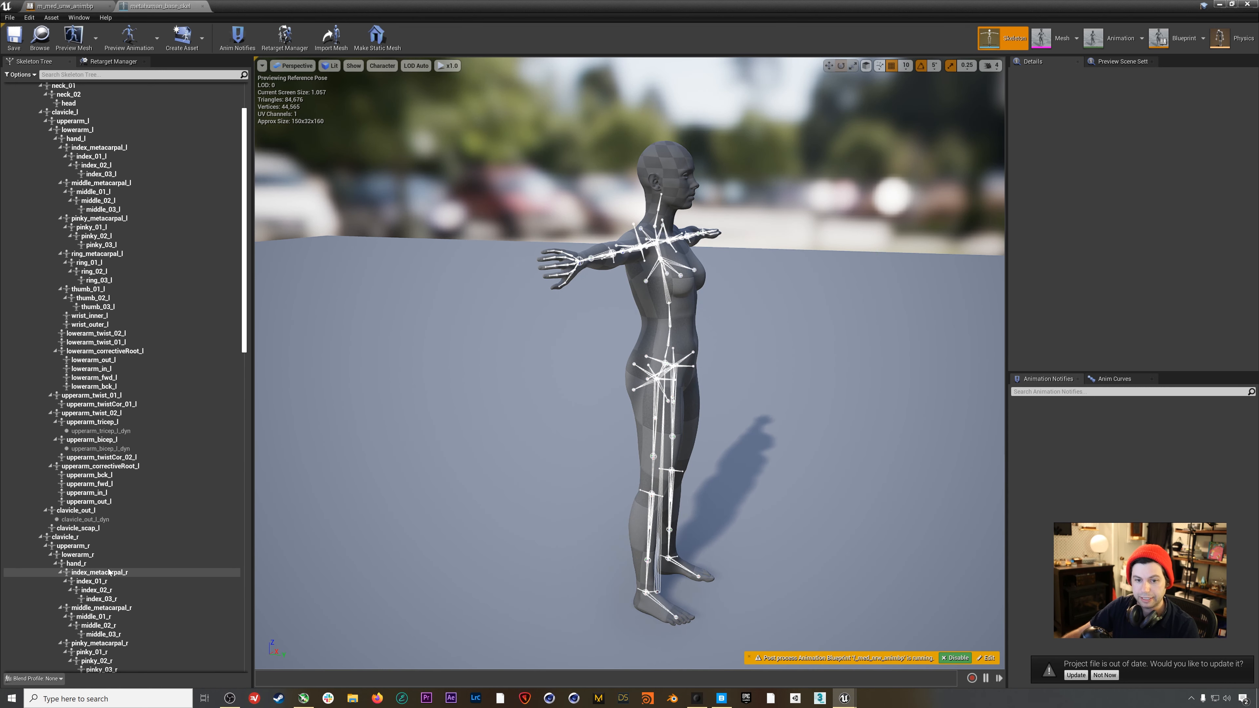
click(99, 564)
drag(590, 296, 615, 268)
drag(662, 232, 670, 235)
drag(617, 291, 762, 264)
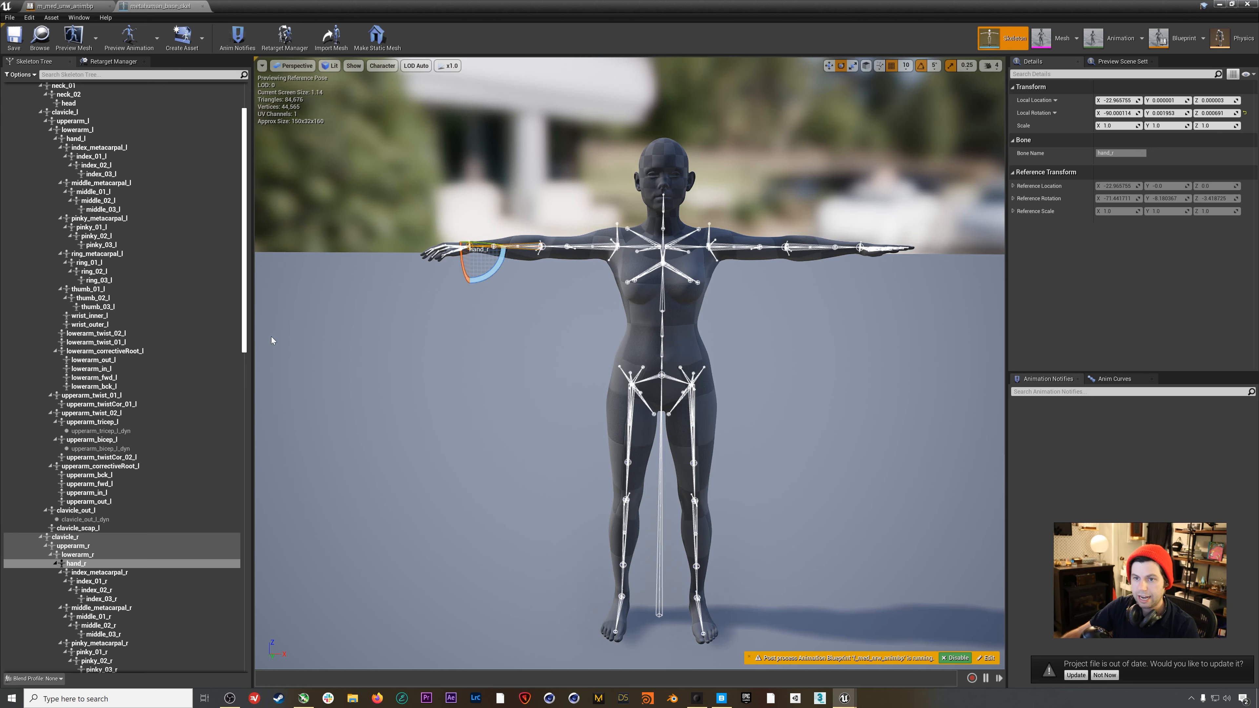
Zero the local rotation of the index_metacarpal_r bone
scroll(124, 471, down, 5)
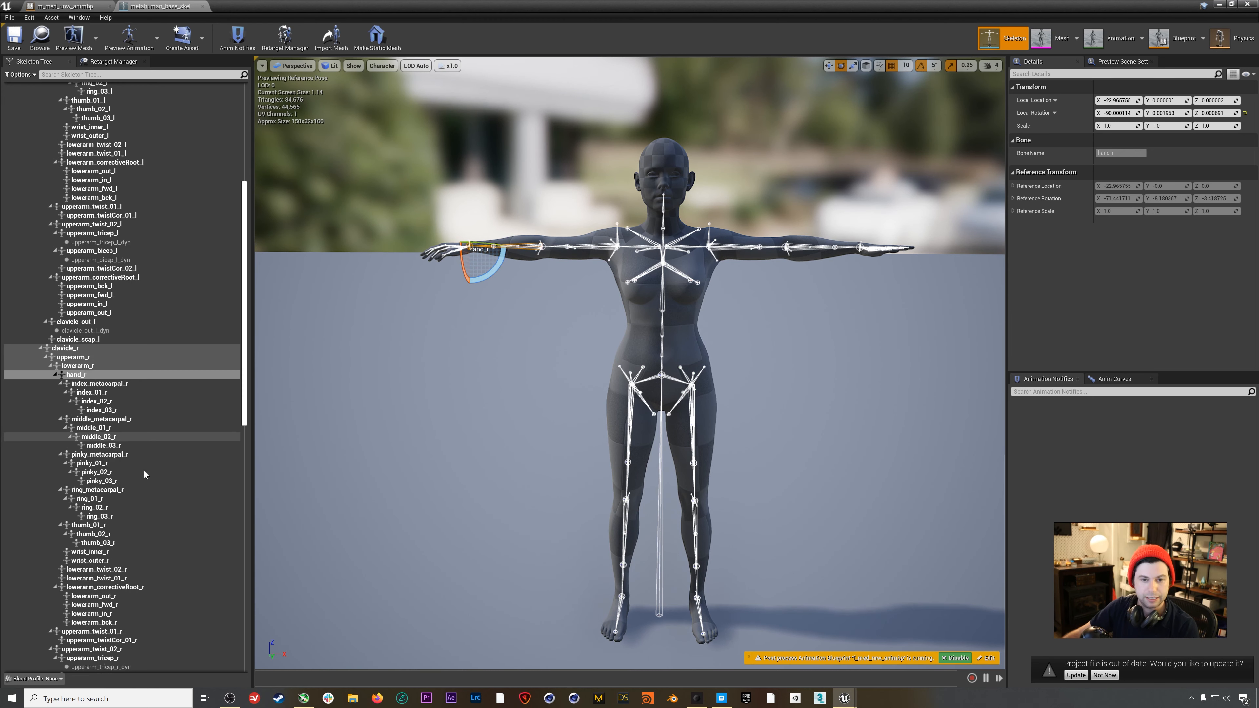
click(98, 385)
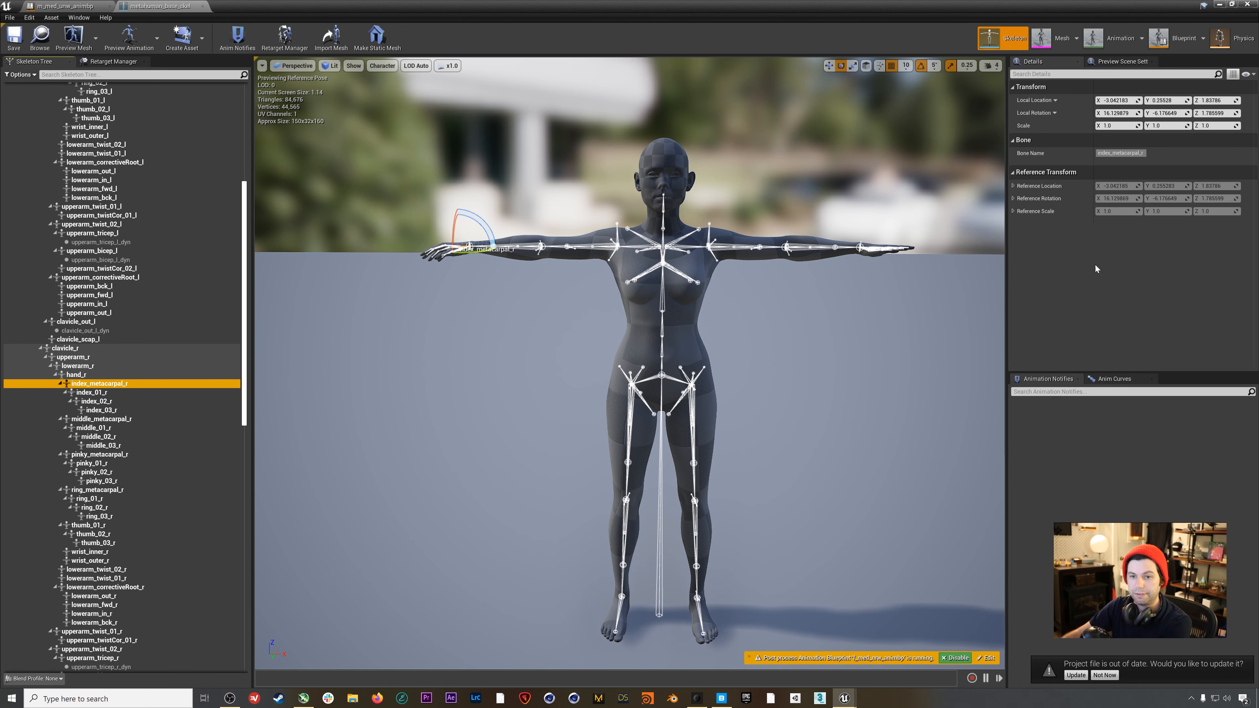
click(1118, 113)
text(0)
key(Return)
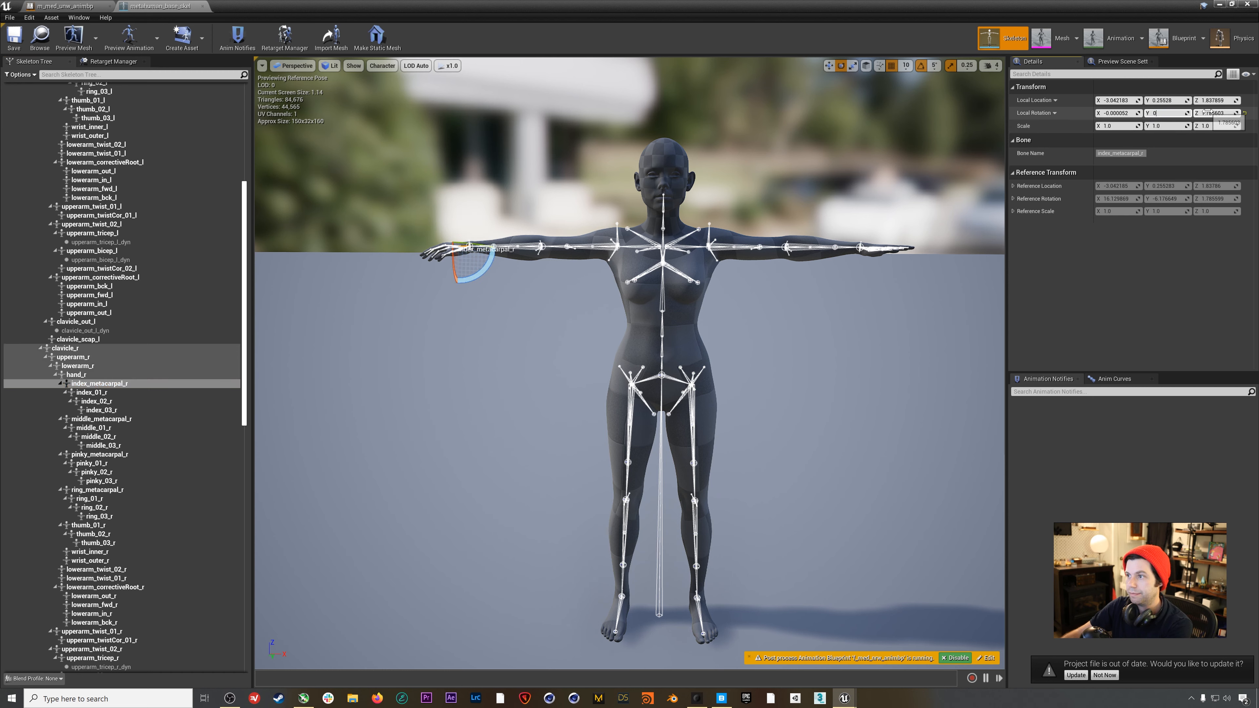
Set the local rotation of the index_01_r bone to 0 on the X, Y and Z axes
click(92, 393)
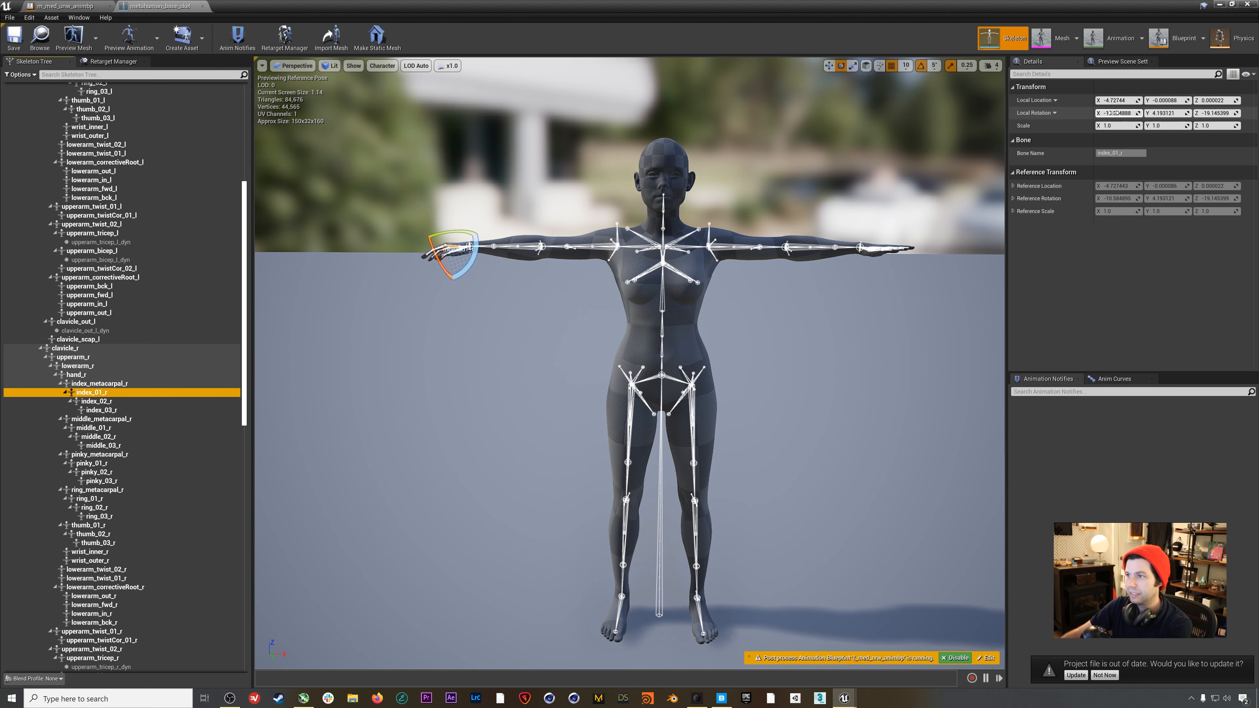
click(1115, 114)
text(0)
click(1166, 114)
text(0)
click(1214, 114)
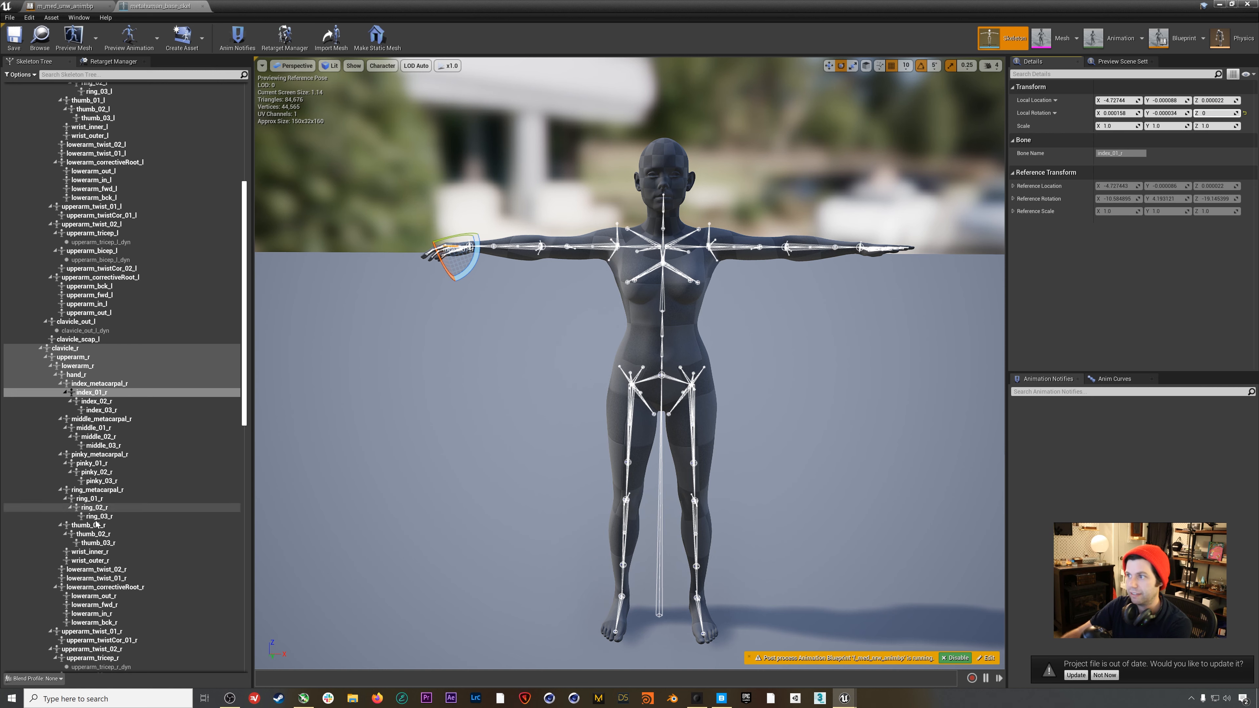
Set the index_02_r bone's local Z rotation to 0, check index_03_r, and select middle_metacarpal_r
click(97, 401)
click(1214, 114)
text(0)
click(142, 411)
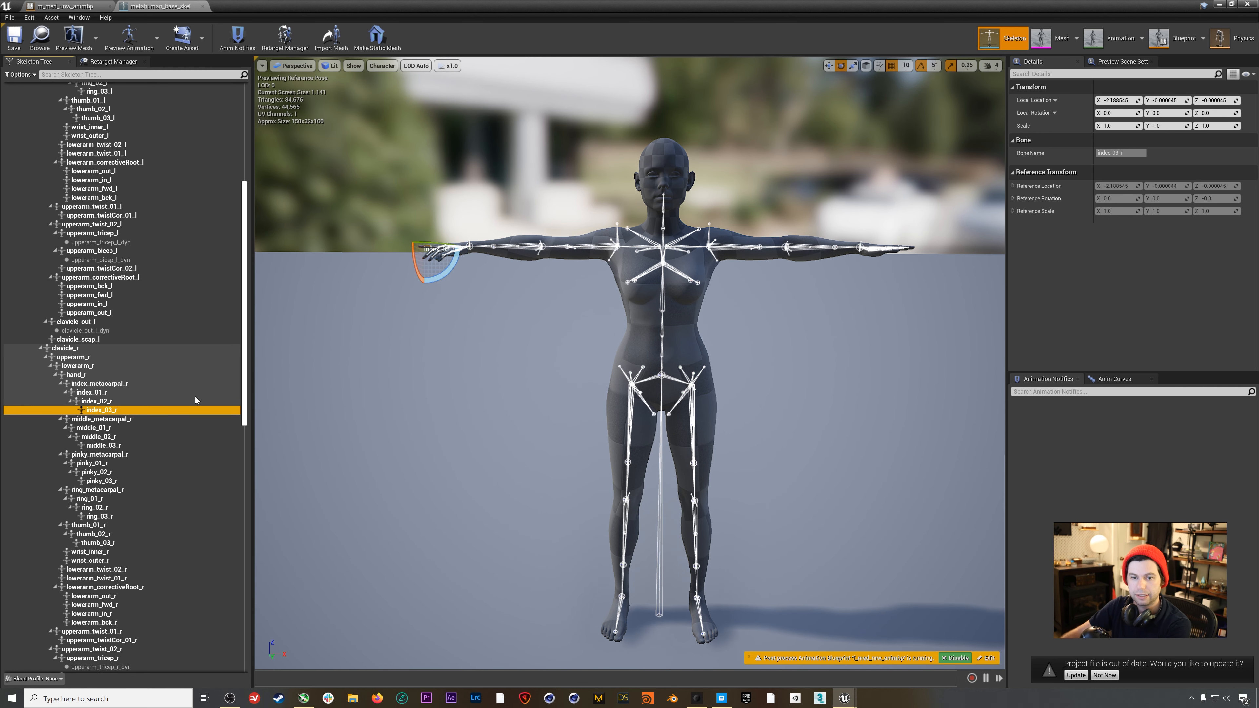
click(143, 421)
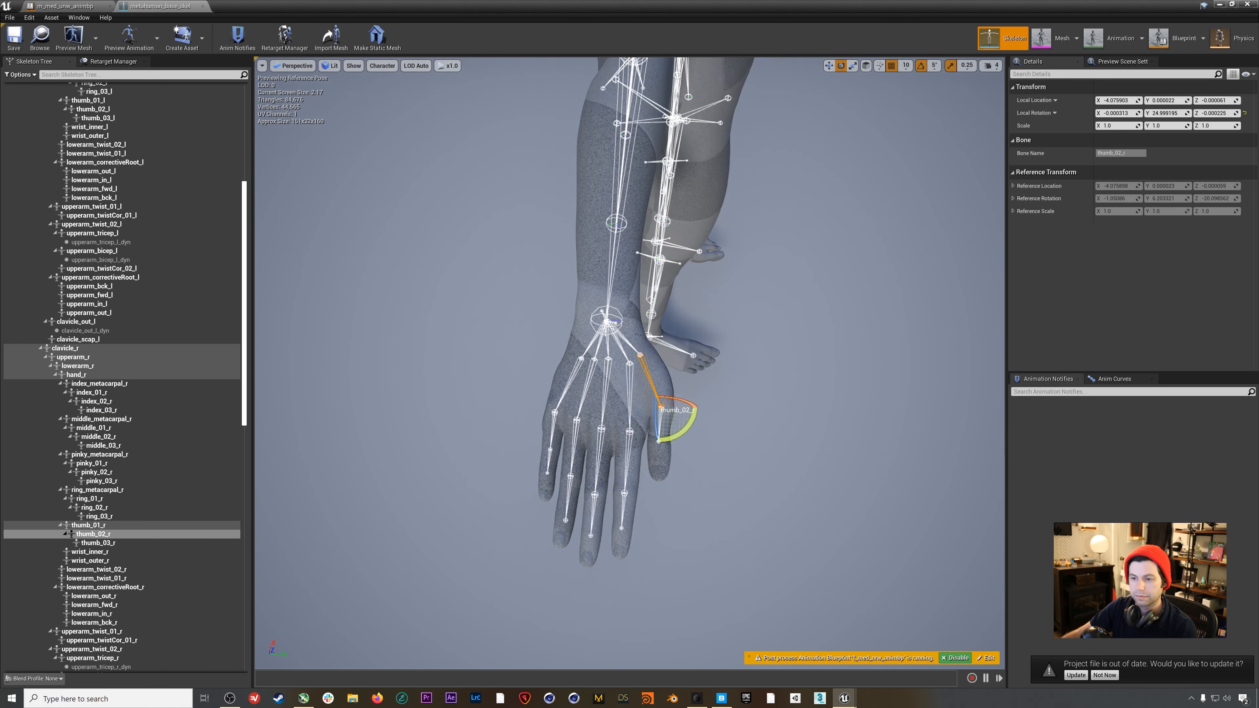
Examine the straightened right fingers and thumb from the side, and the full-body T-pose from the front
alt+drag(665, 407, 436, 247)
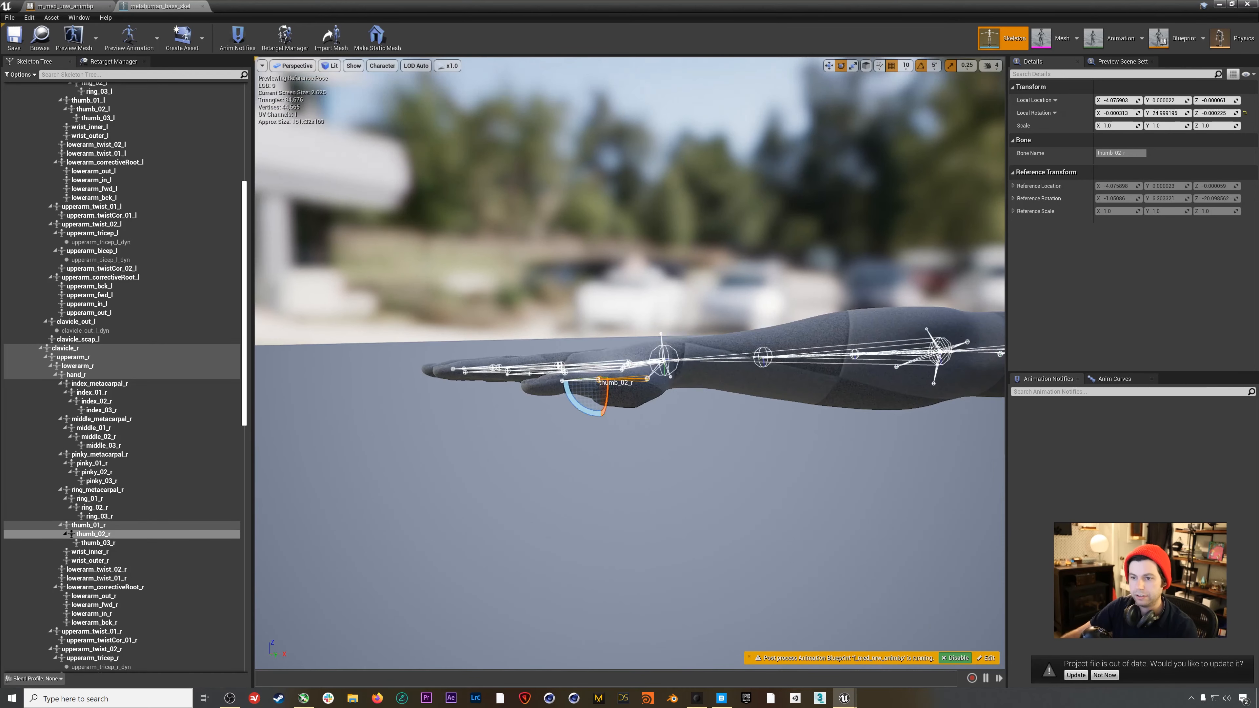
alt+right_drag(721, 462, 933, 436)
alt+middle_drag(933, 436, 687, 485)
alt+drag(687, 482, 672, 473)
alt+middle_drag(671, 474, 667, 448)
alt+right_drag(667, 448, 714, 442)
mouse_move(714, 442)
alt+middle_down()
mouse_move(589, 323)
mouse_move(697, 354)
mouse_move(706, 452)
alt+middle_up()
alt+drag(669, 353, 670, 372)
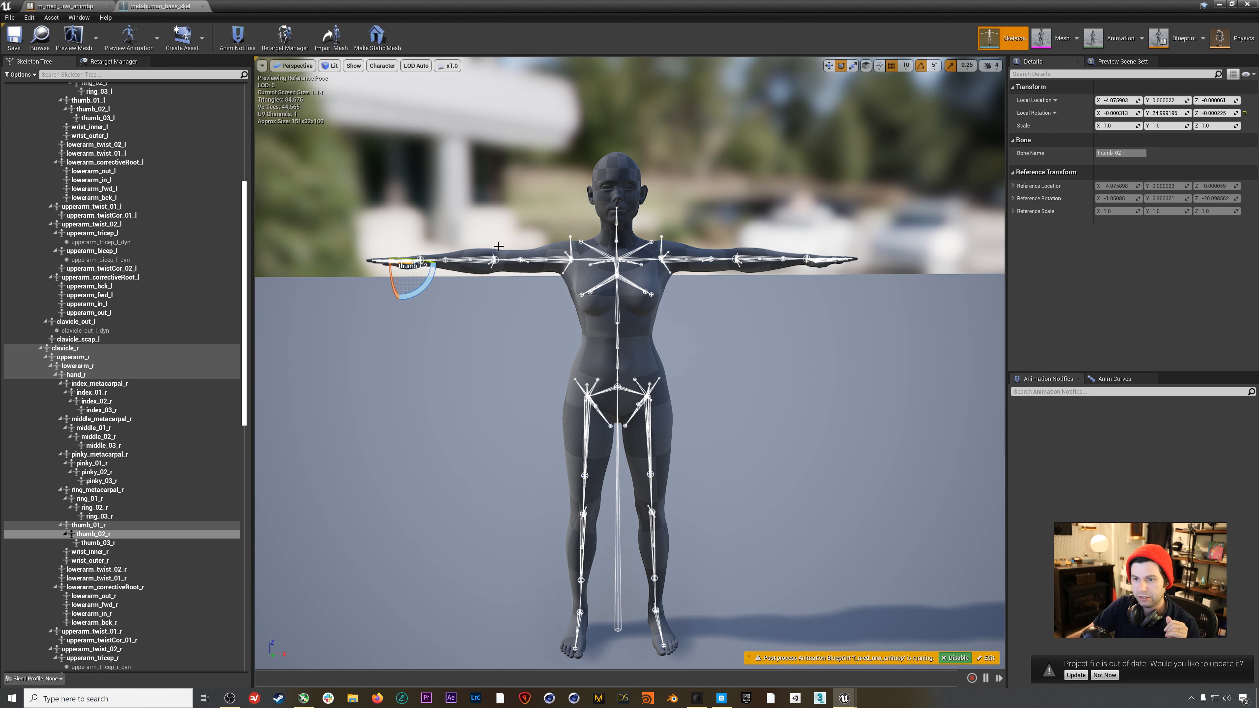
Create a pose asset from the current pose in the MetaHumans/Dhruv folder, named metahuman_base_skel_PoseAsset
click(200, 41)
mouse_move(209, 77)
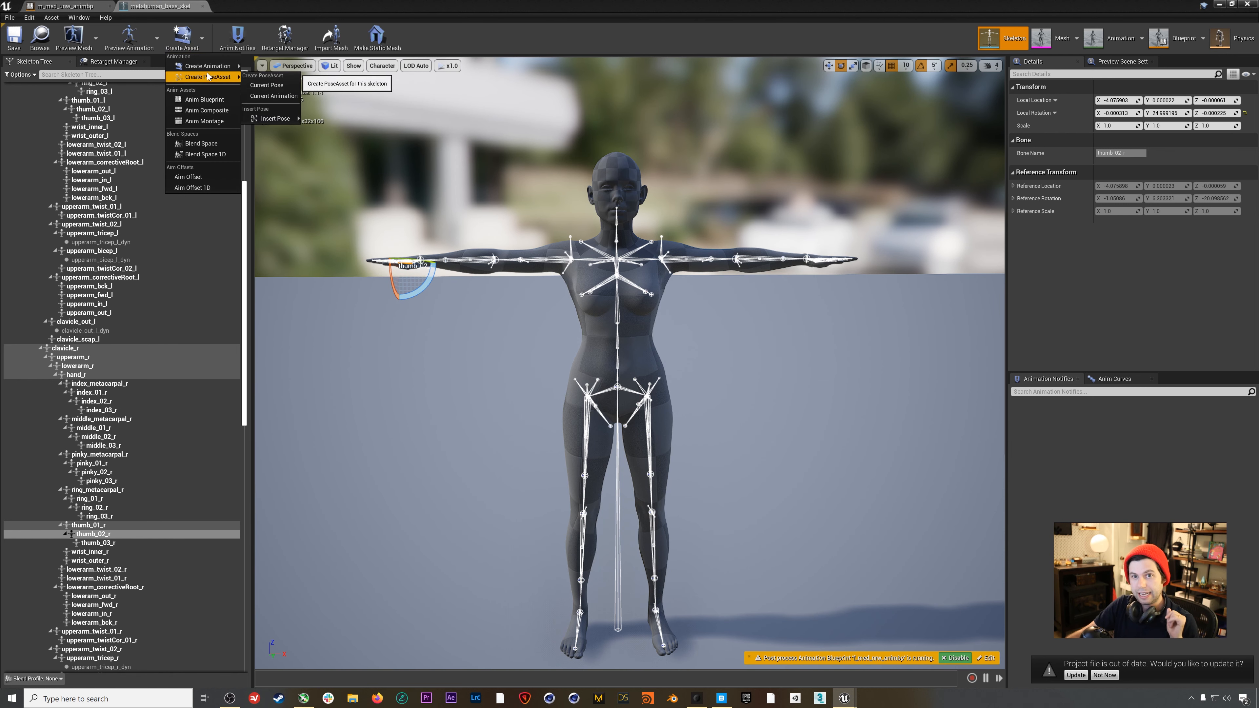
click(262, 85)
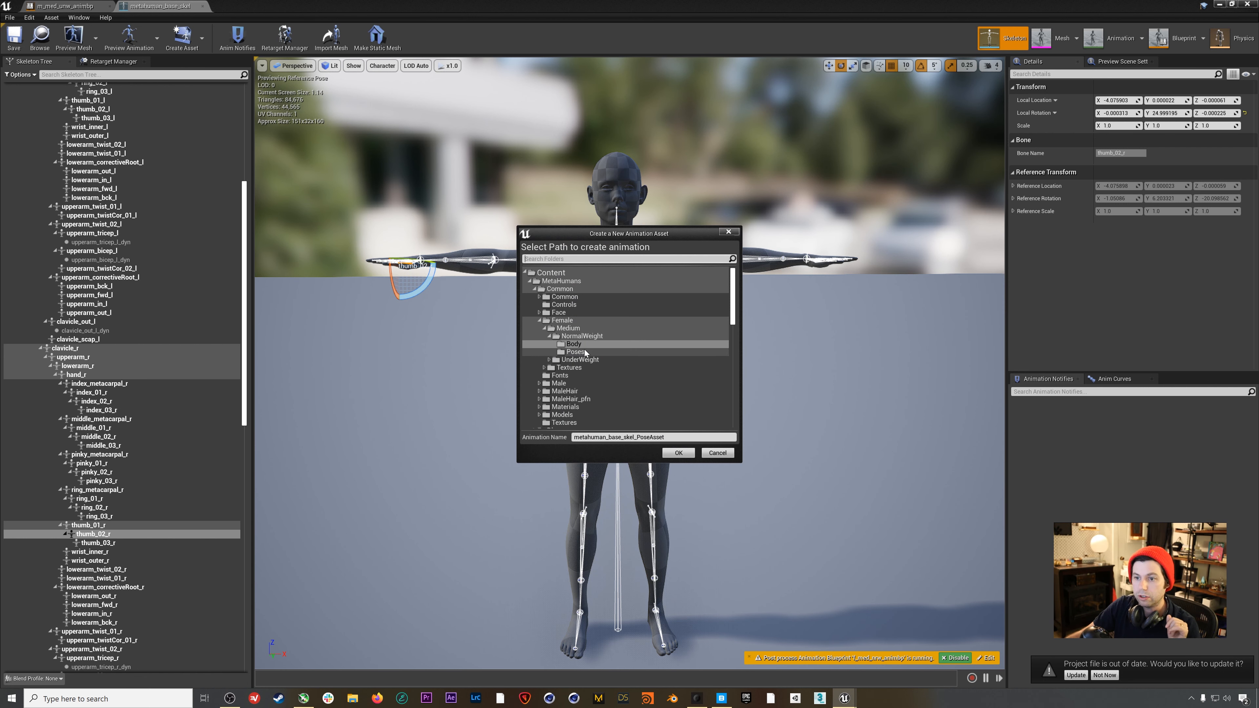
click(535, 290)
click(557, 296)
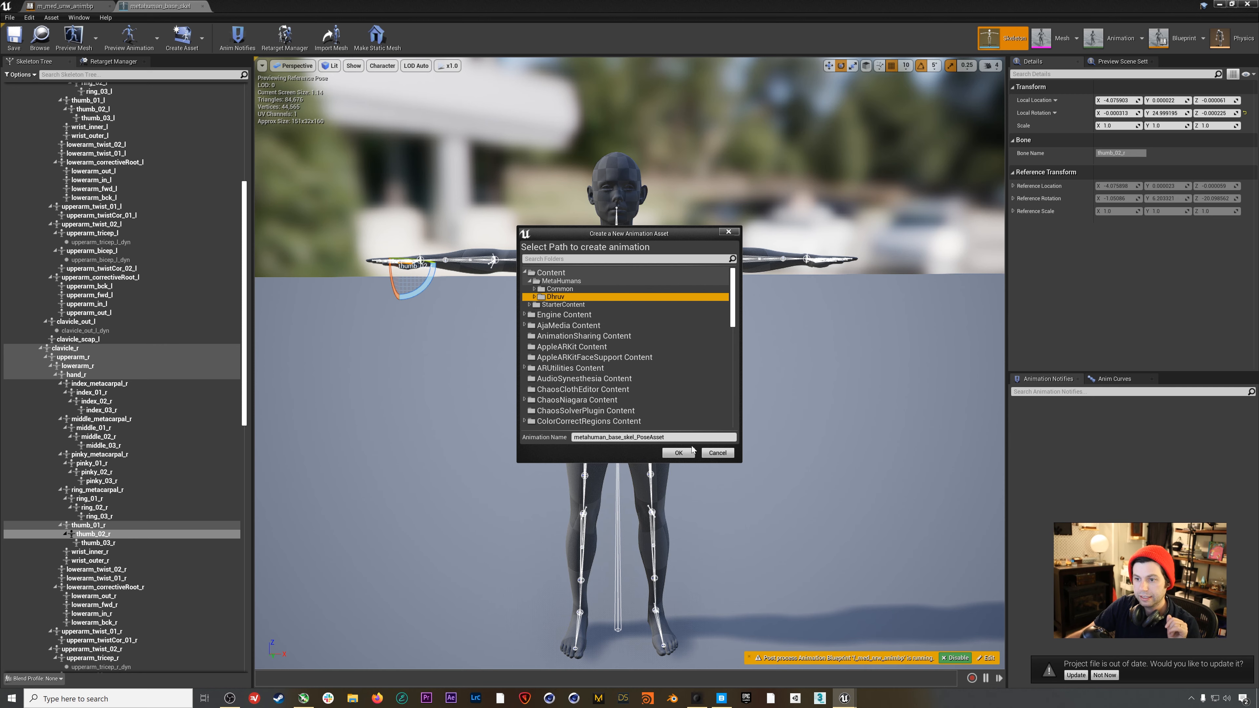
click(679, 453)
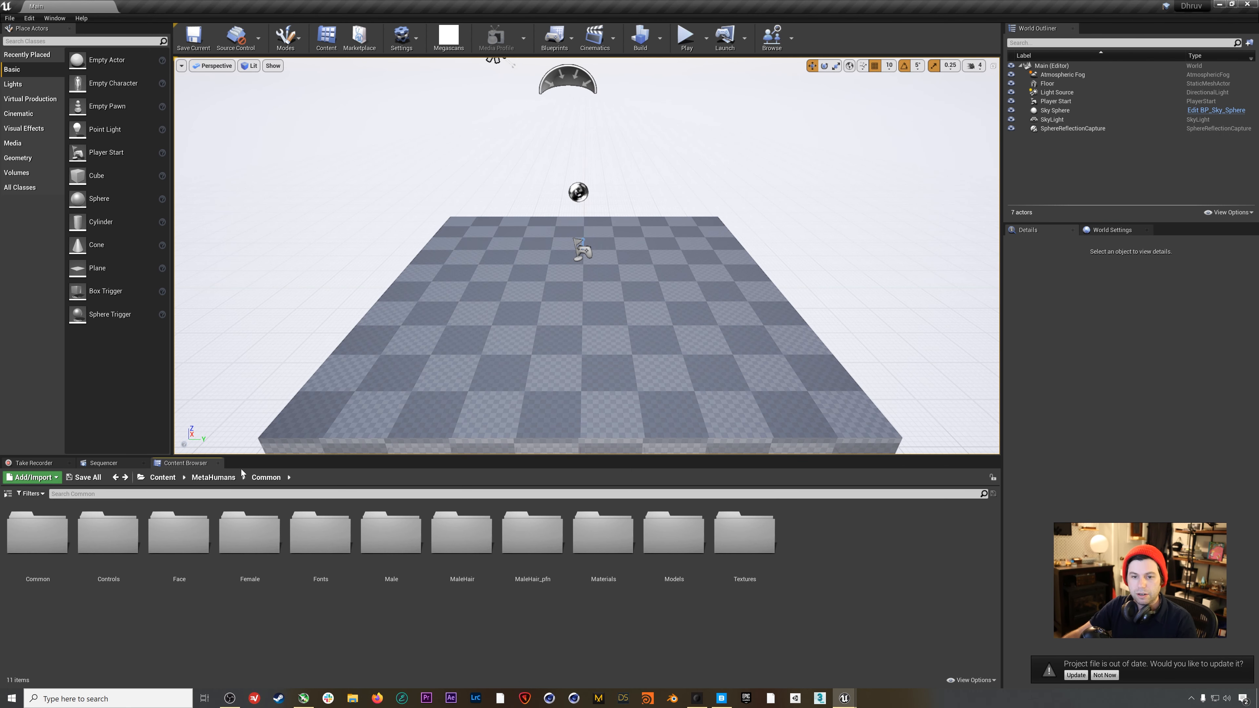
click(209, 478)
double_click(108, 533)
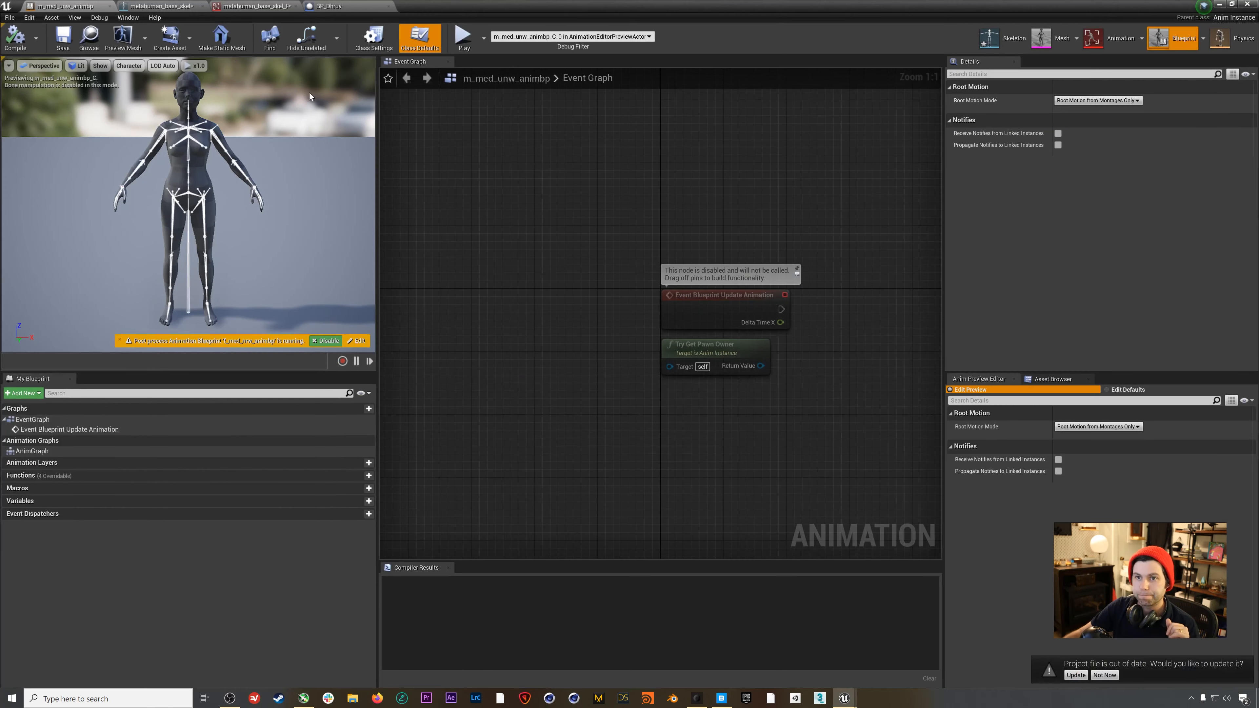
click(389, 7)
Check the new pose asset and the base skeleton, and open the AnimGraph of the m_med_unw_animbp animation blueprint
click(287, 10)
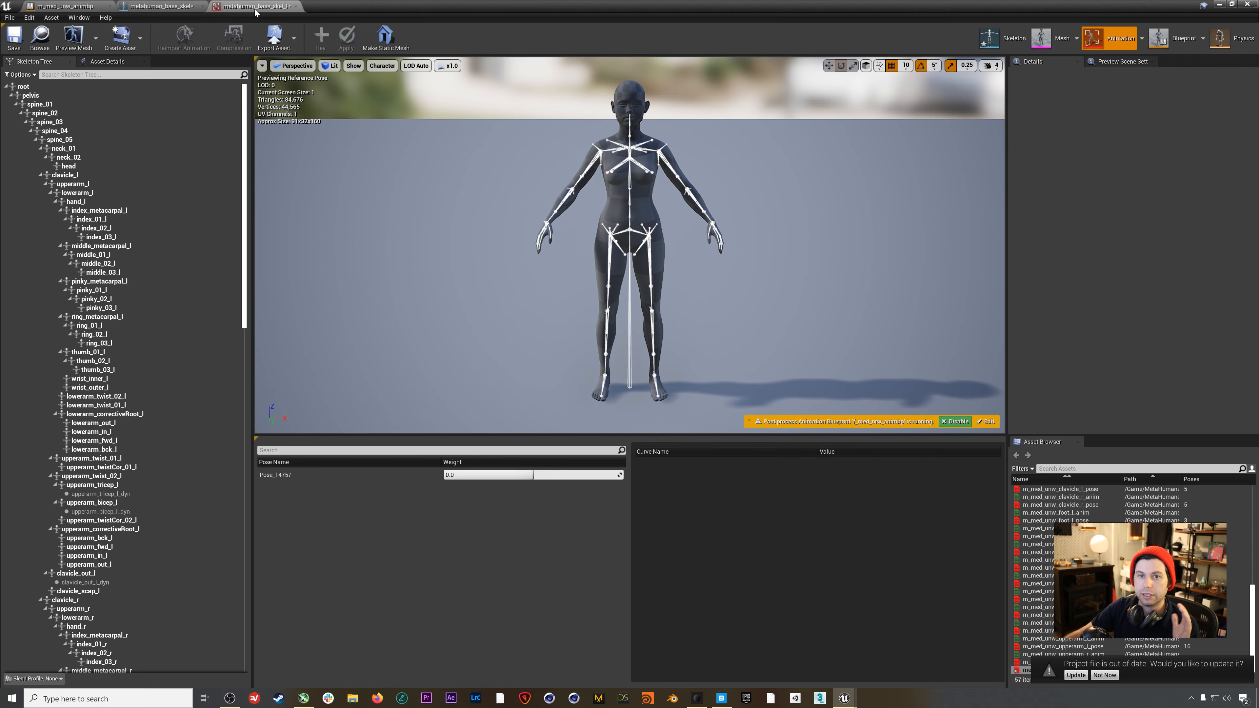
click(159, 6)
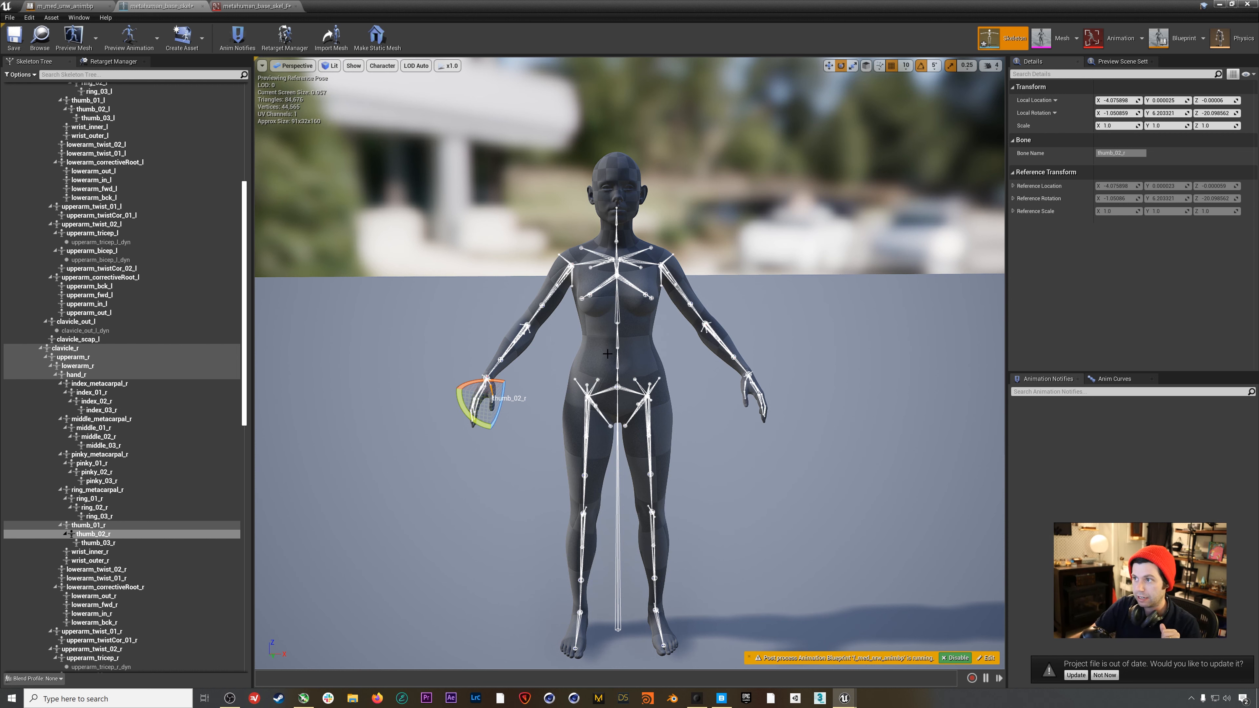
click(1172, 38)
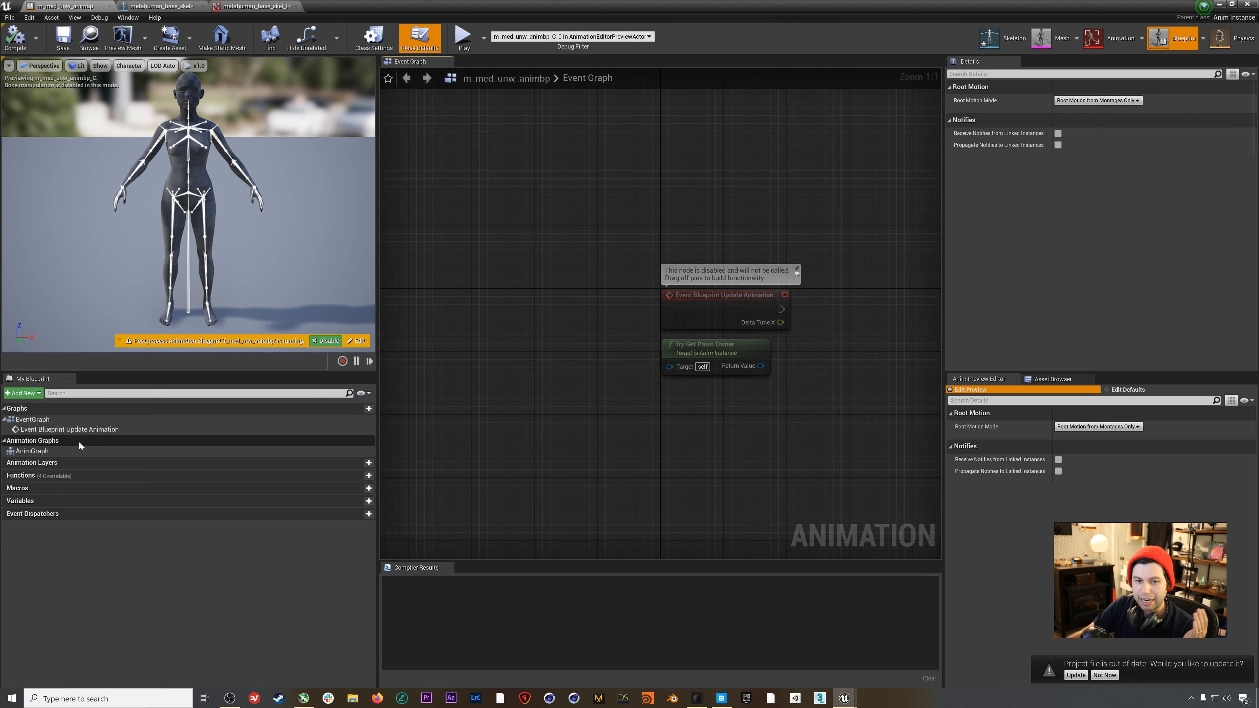
double_click(77, 451)
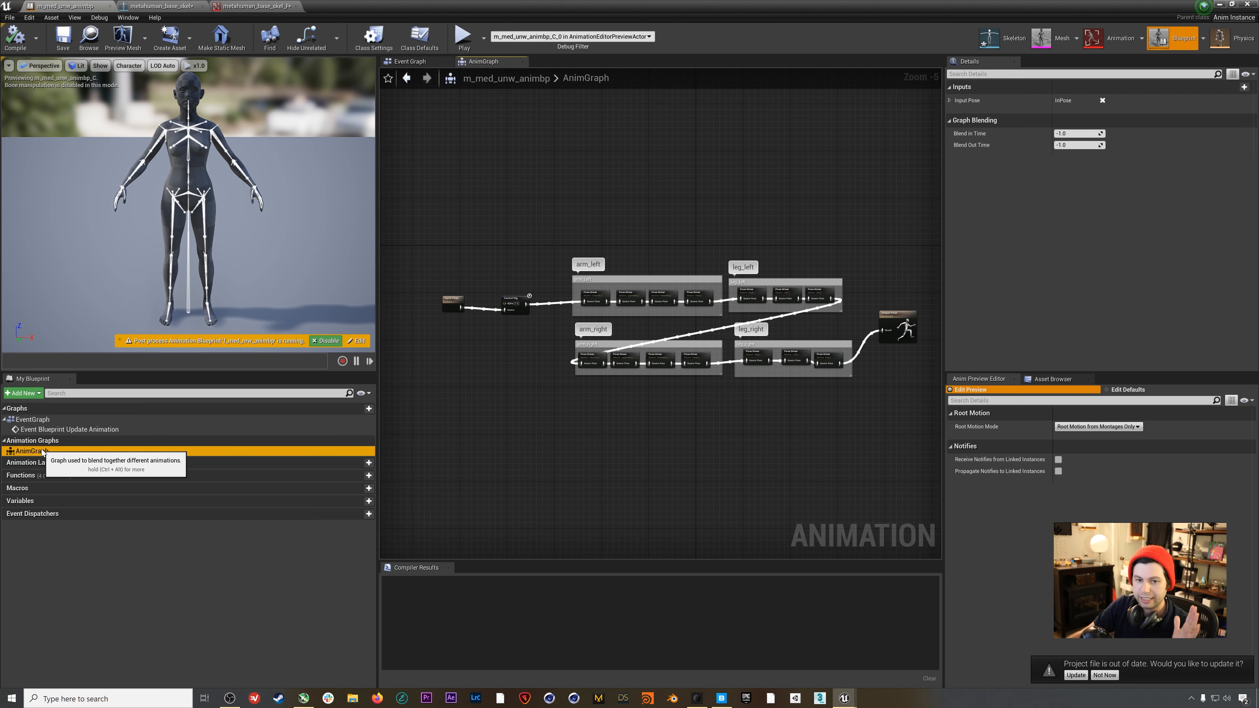
scroll(773, 388, up, 2)
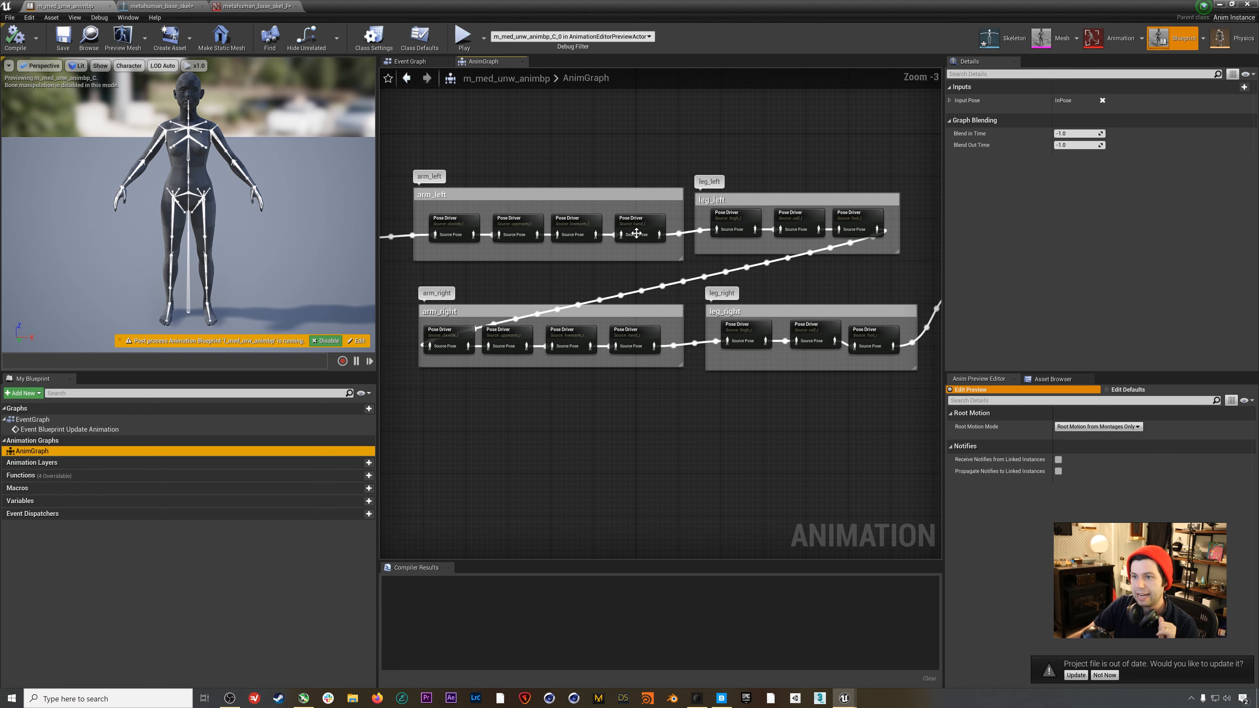
scroll(657, 258, down, 1)
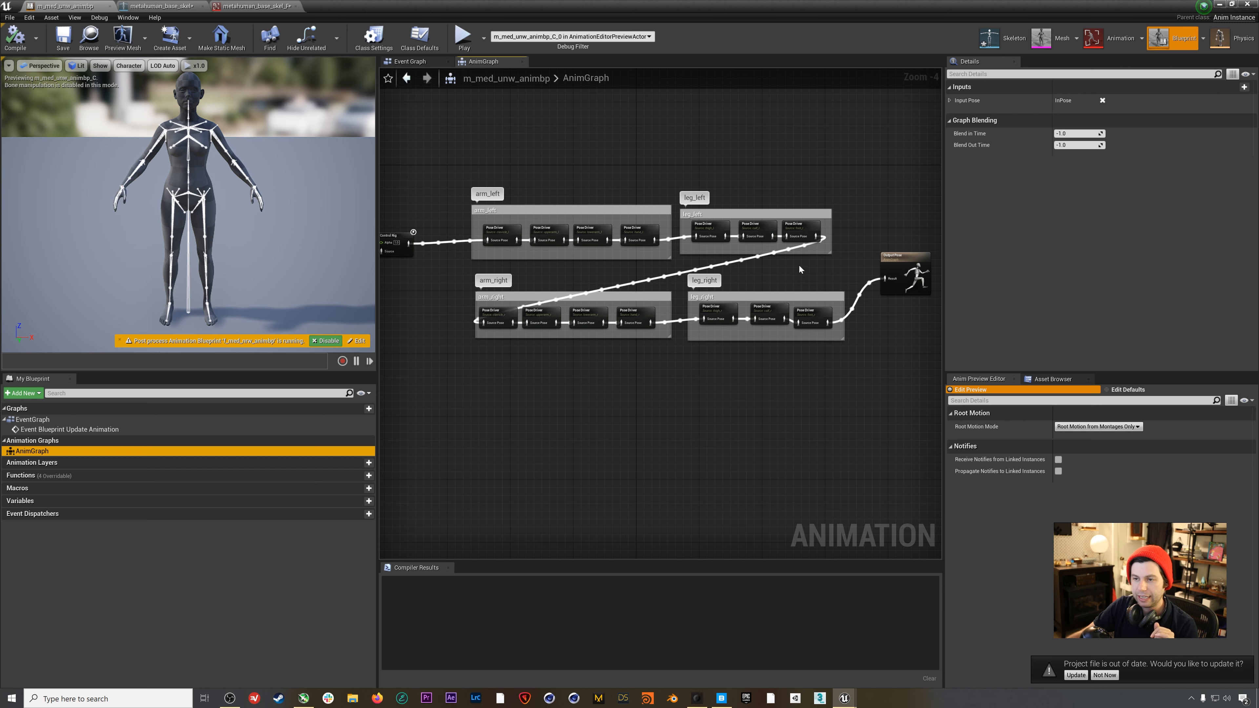
right_drag(677, 259, 647, 284)
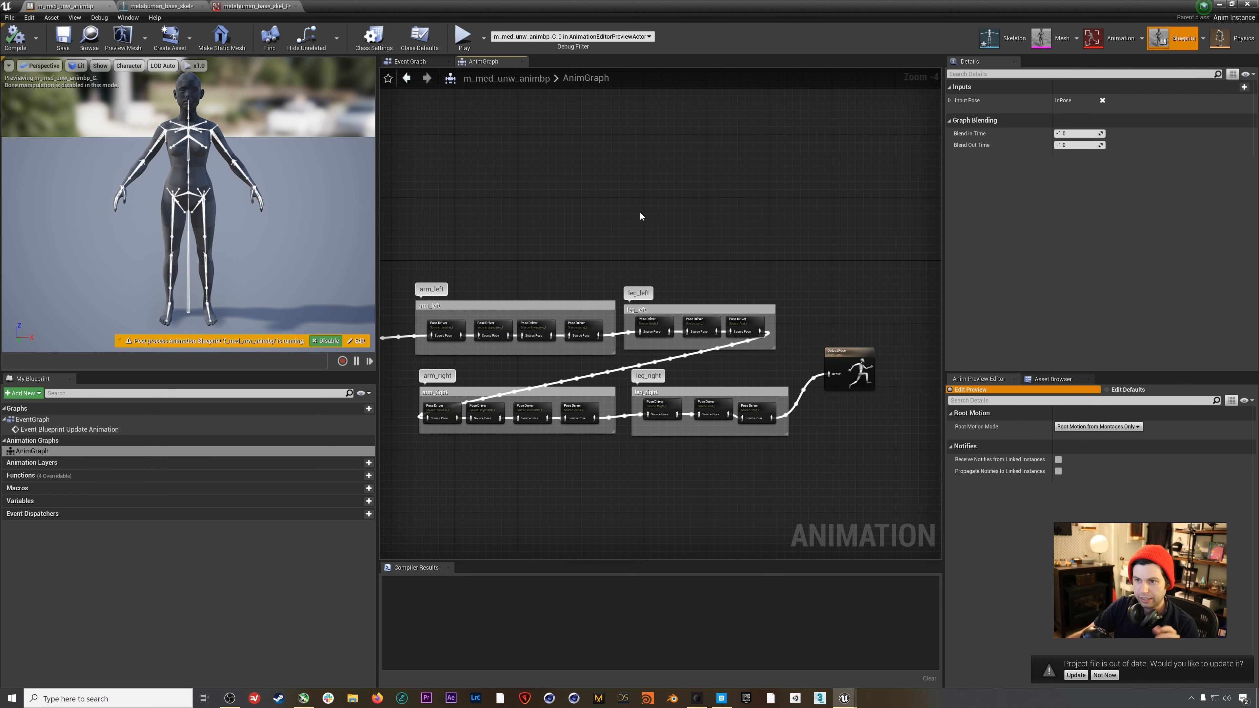
Add a Local To Component node above the leg_left group in the AnimGraph
right_click(659, 230)
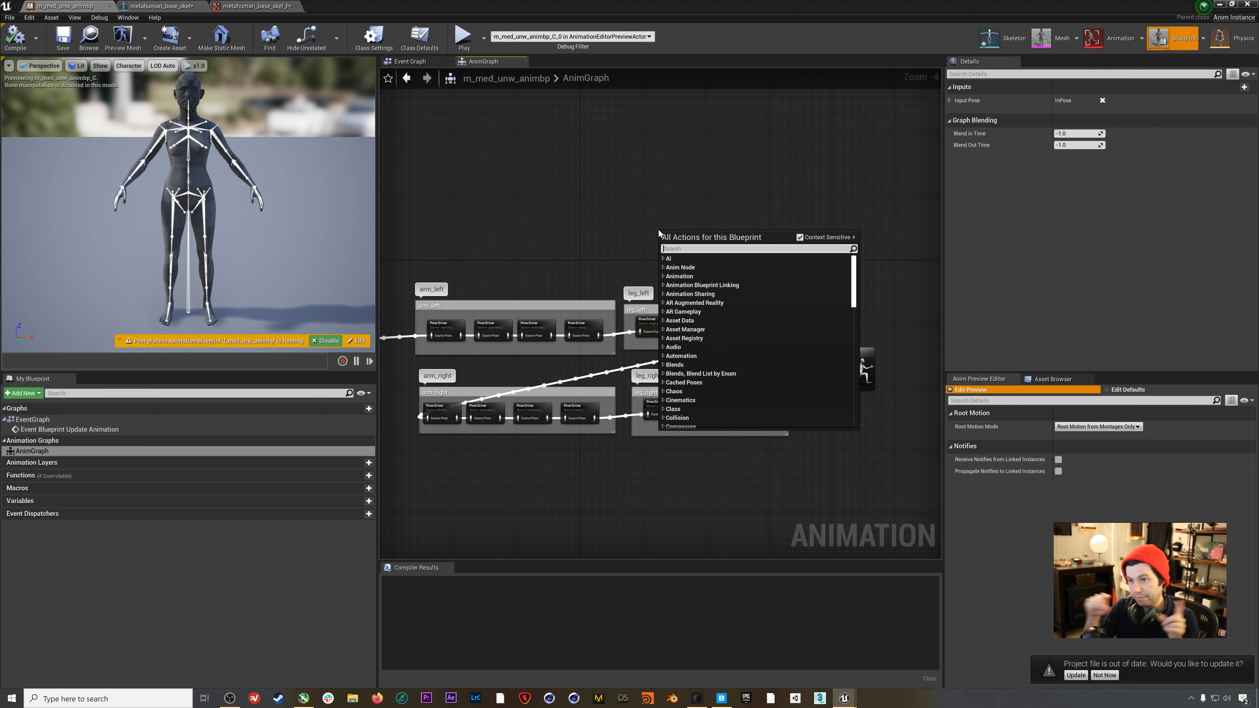
text(loca)
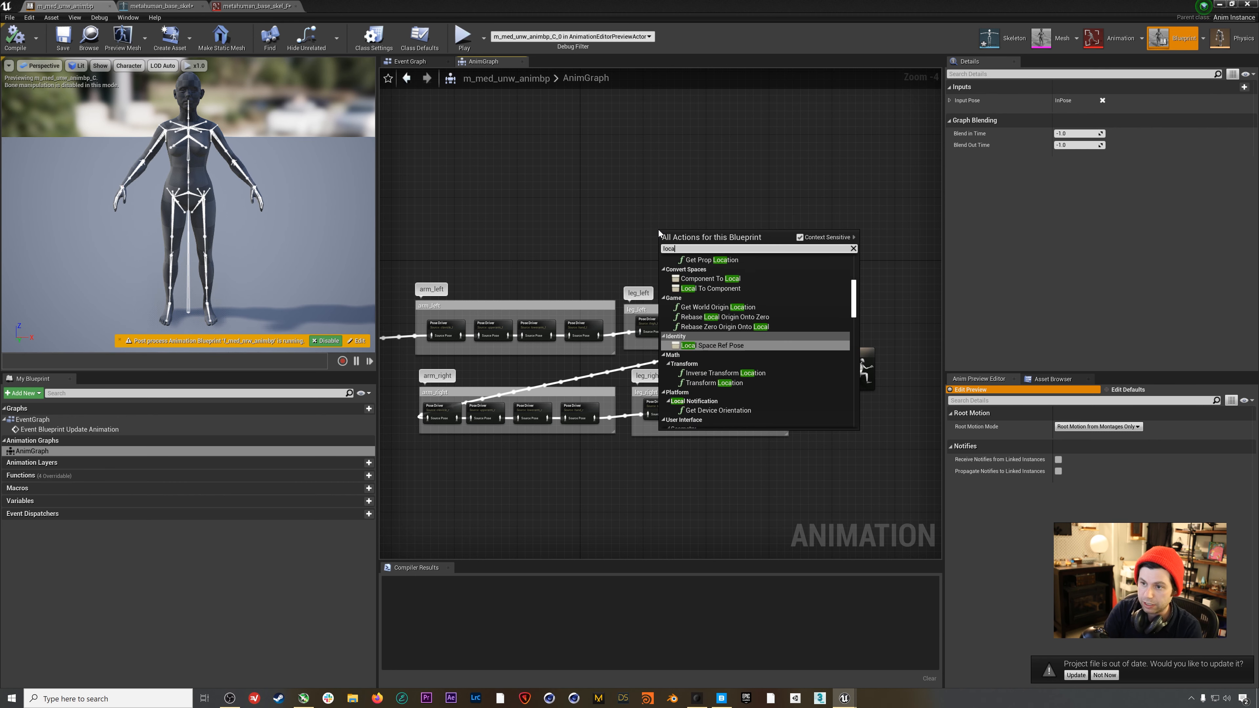
text(l tp)
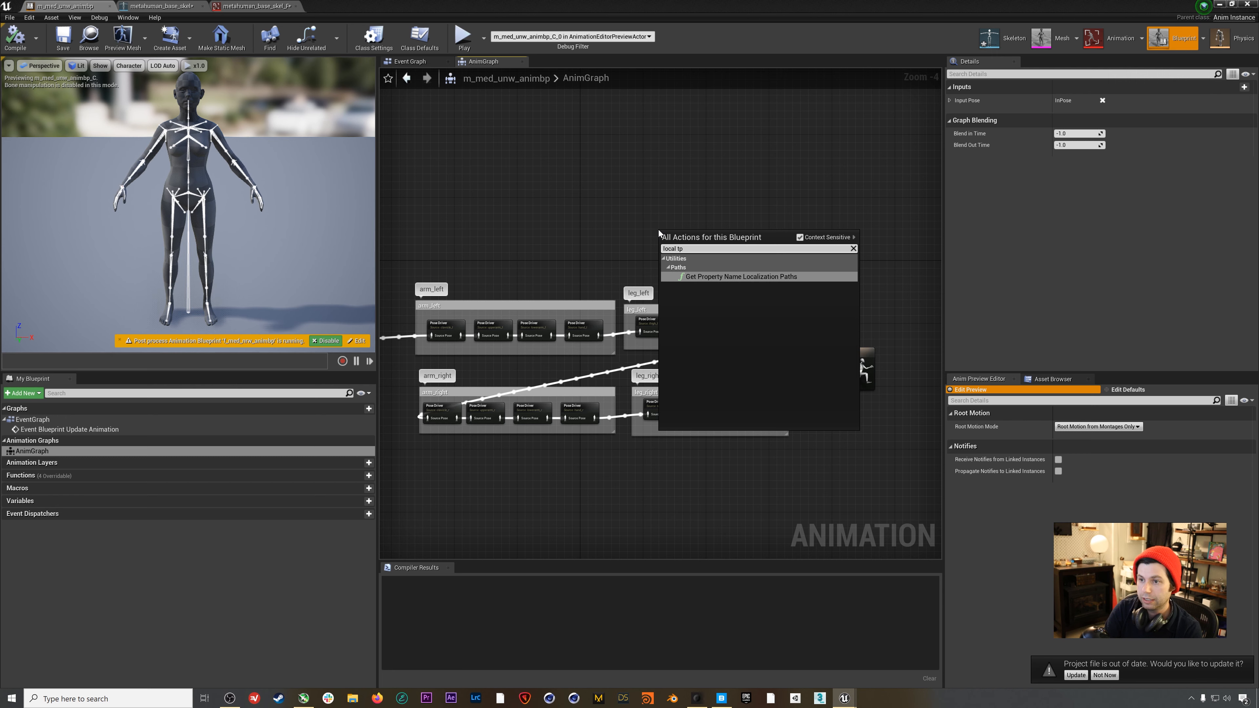
key(BackSpace)
text(o)
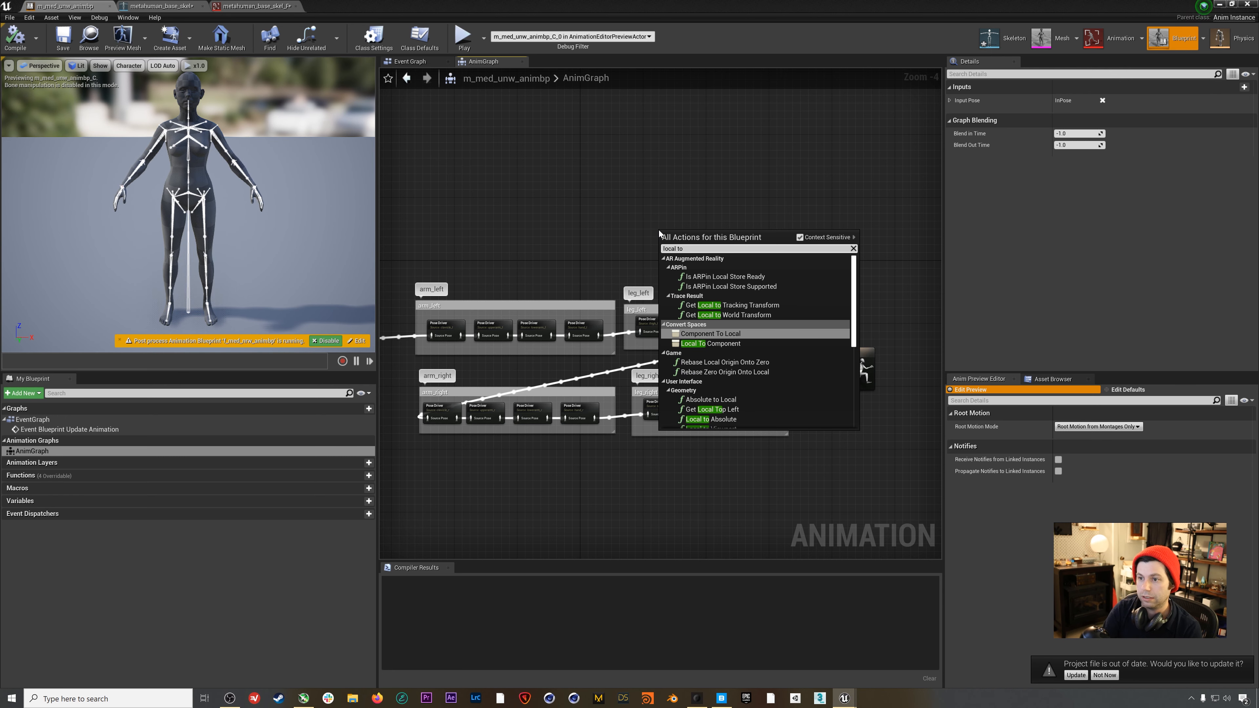
key(Down)
key(Return)
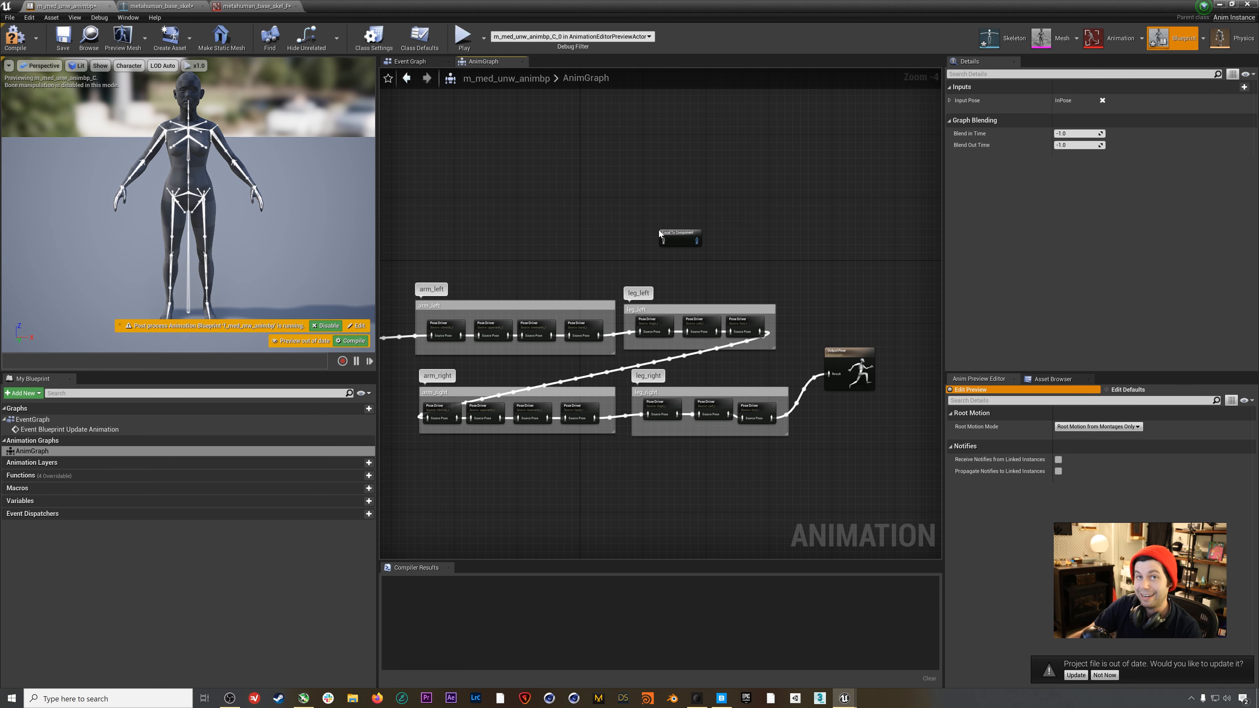
Add a Rokoko Body Pose node fed by the component pose output of the Local To Component node
drag(668, 233, 727, 233)
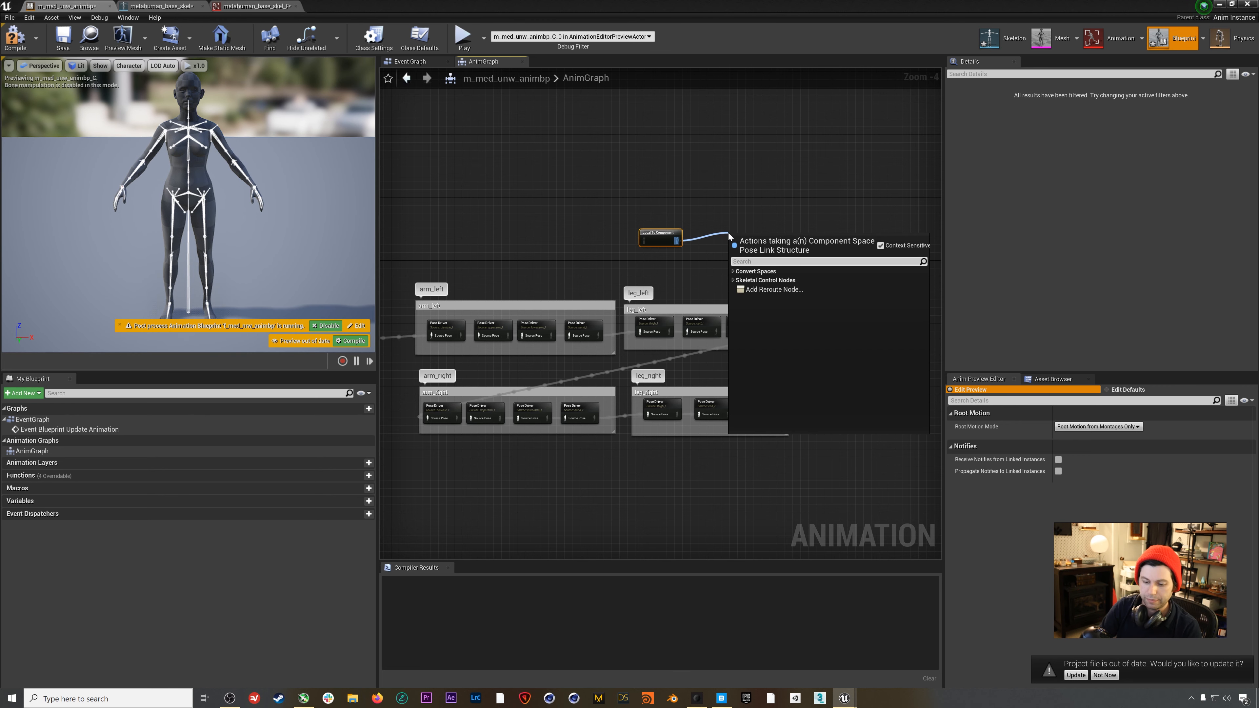
text(sm)
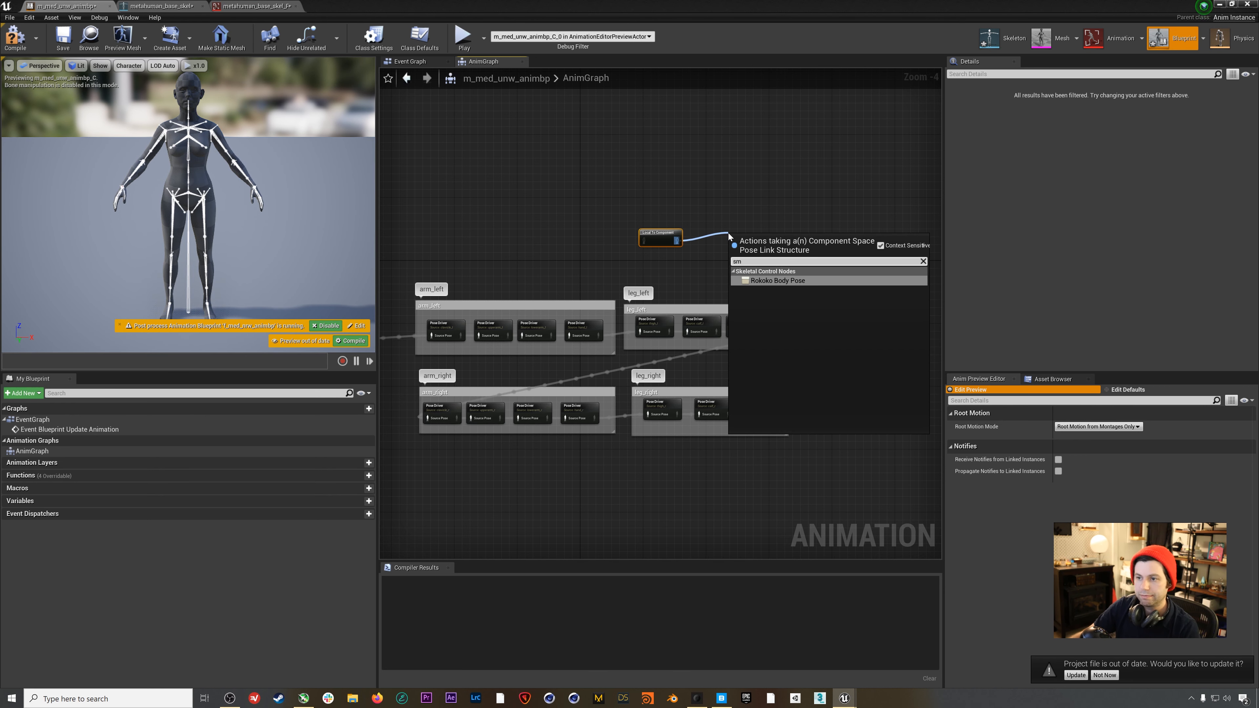
click(763, 280)
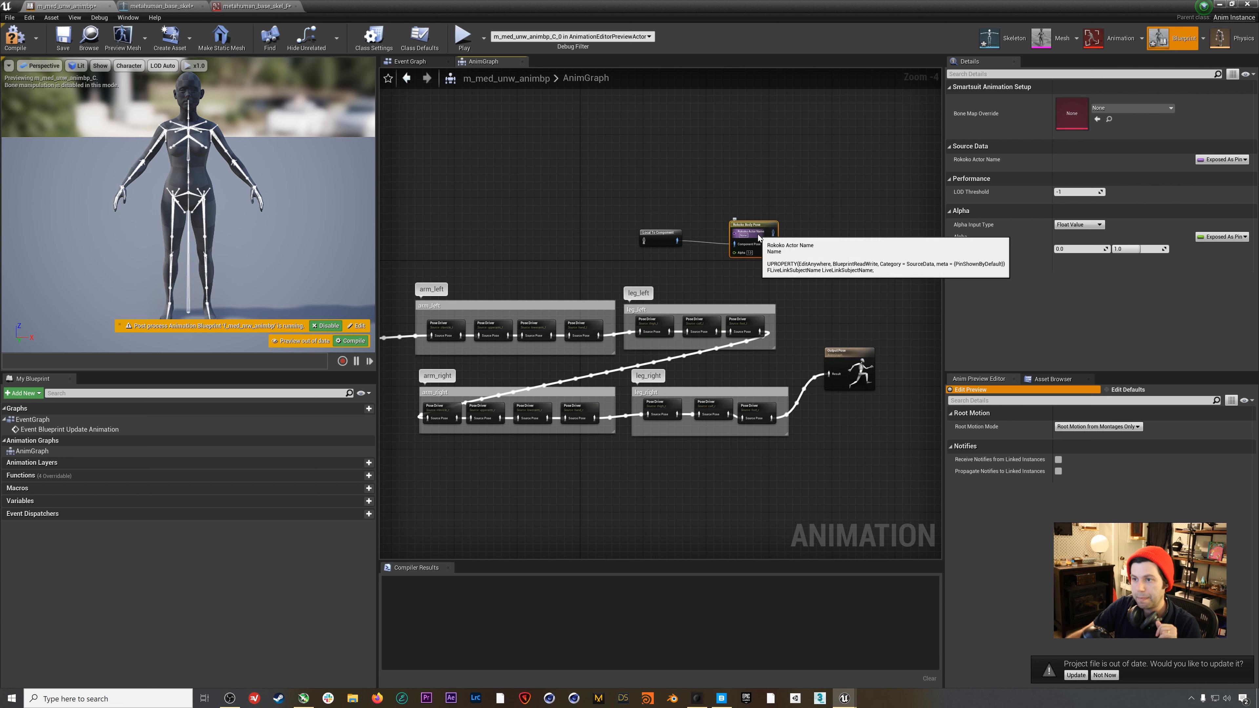
Connect the Rokoko Body Pose output to the Output Pose result through a Component To Local node, and position that conversion node between them
drag(772, 232, 833, 373)
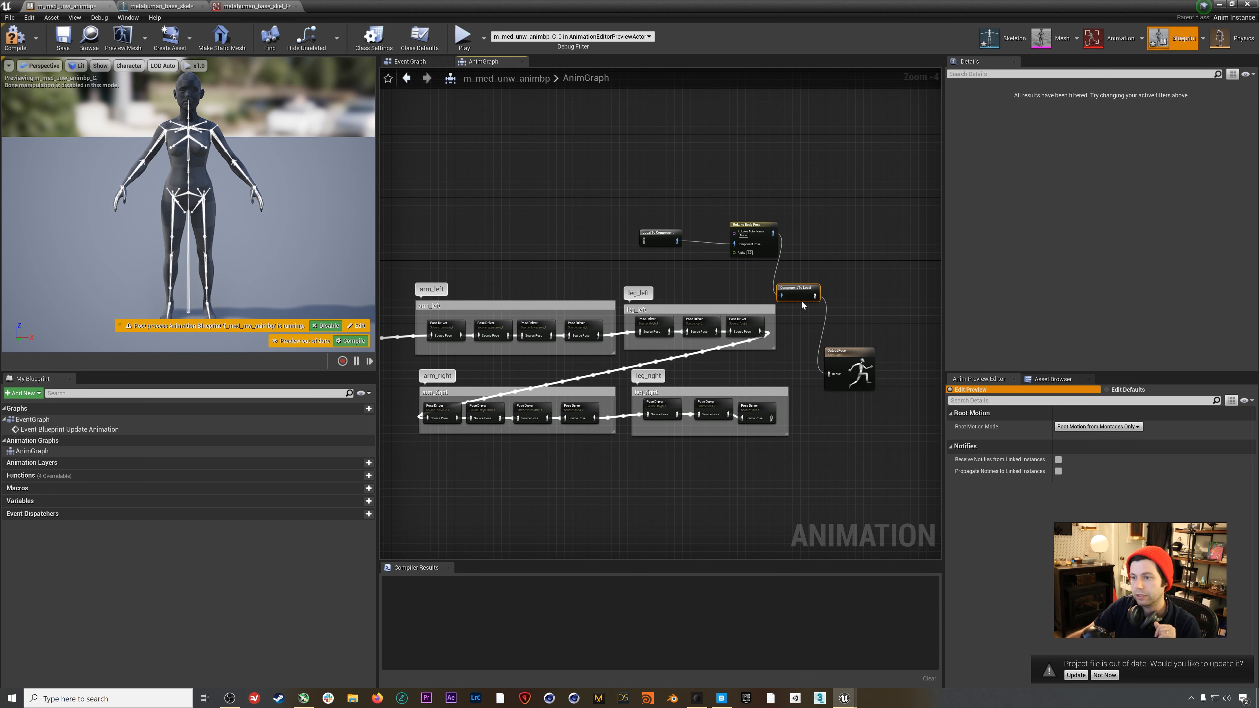
drag(799, 295, 807, 295)
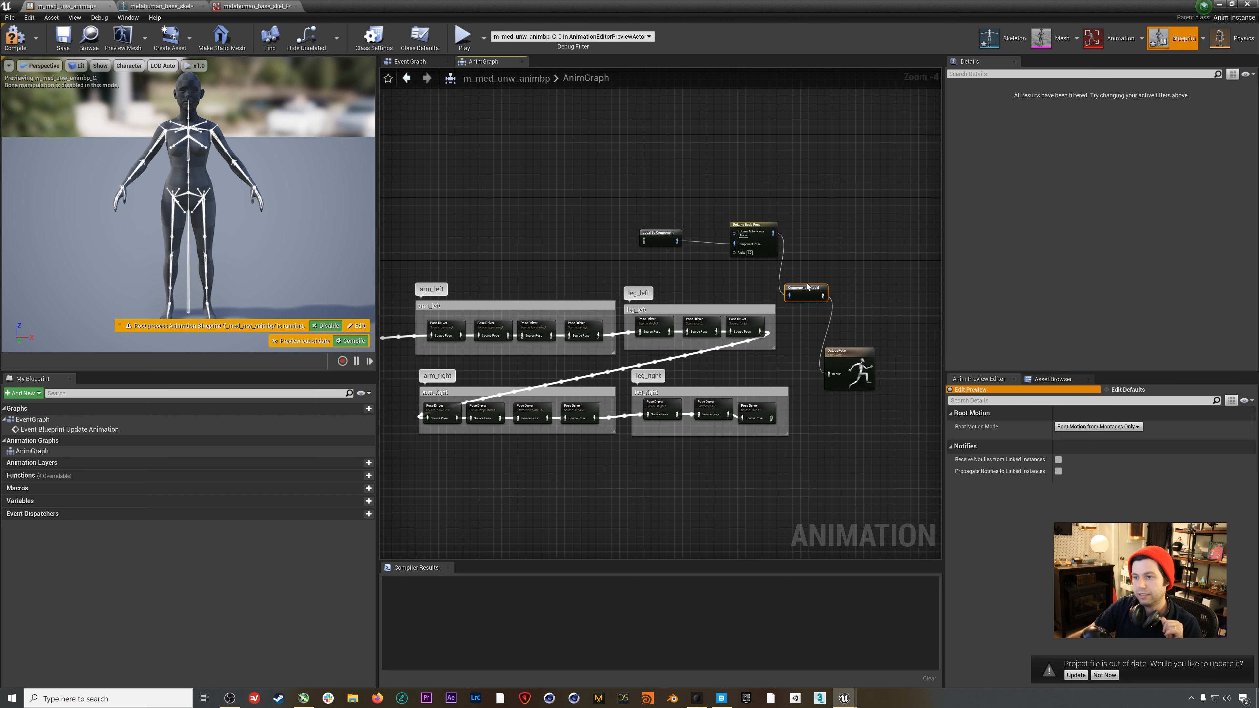
drag(807, 287, 820, 283)
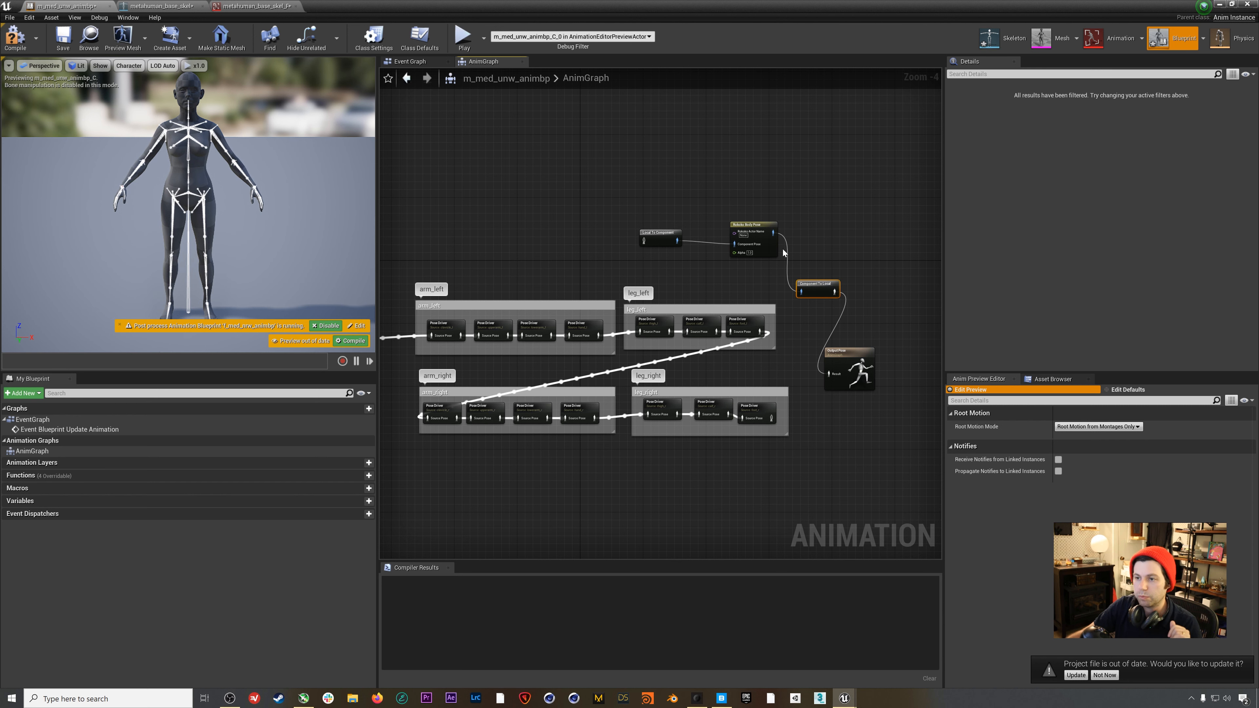
Enter the performer's name as the Rokoko Actor Name on the Rokoko Body Pose node, and compare it with the actor in Rokoko Studio
click(773, 159)
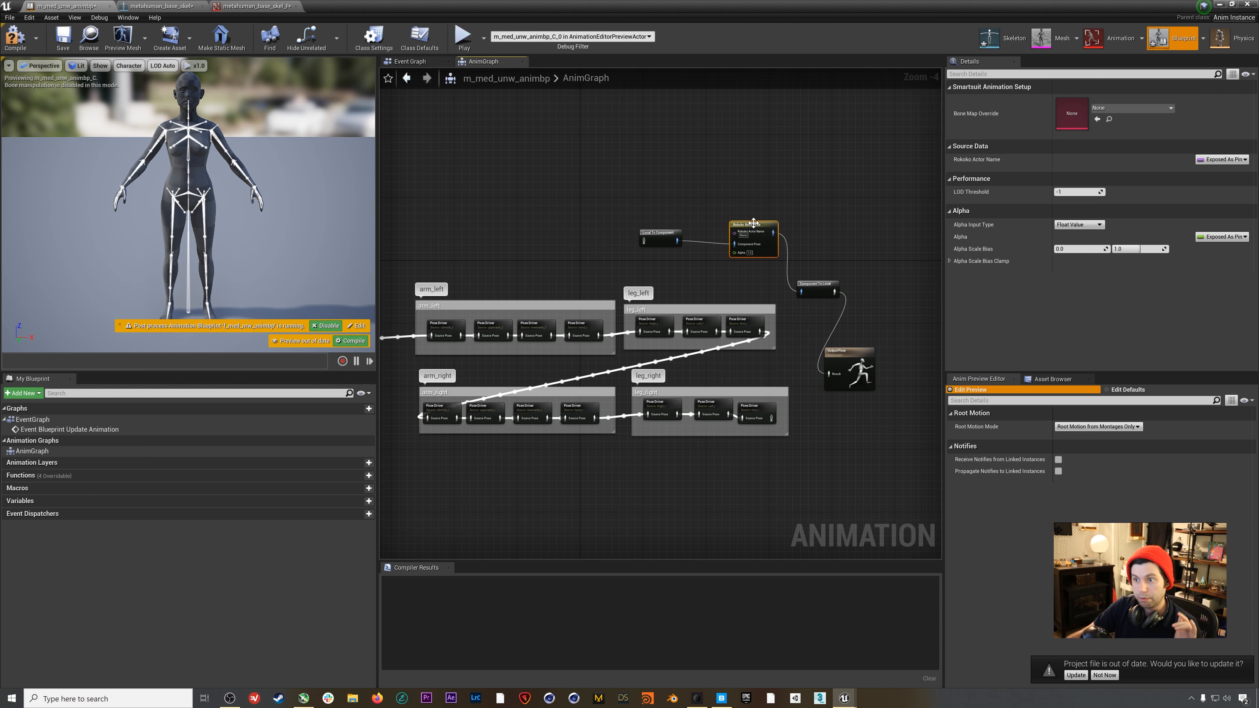
scroll(748, 231, up, 4)
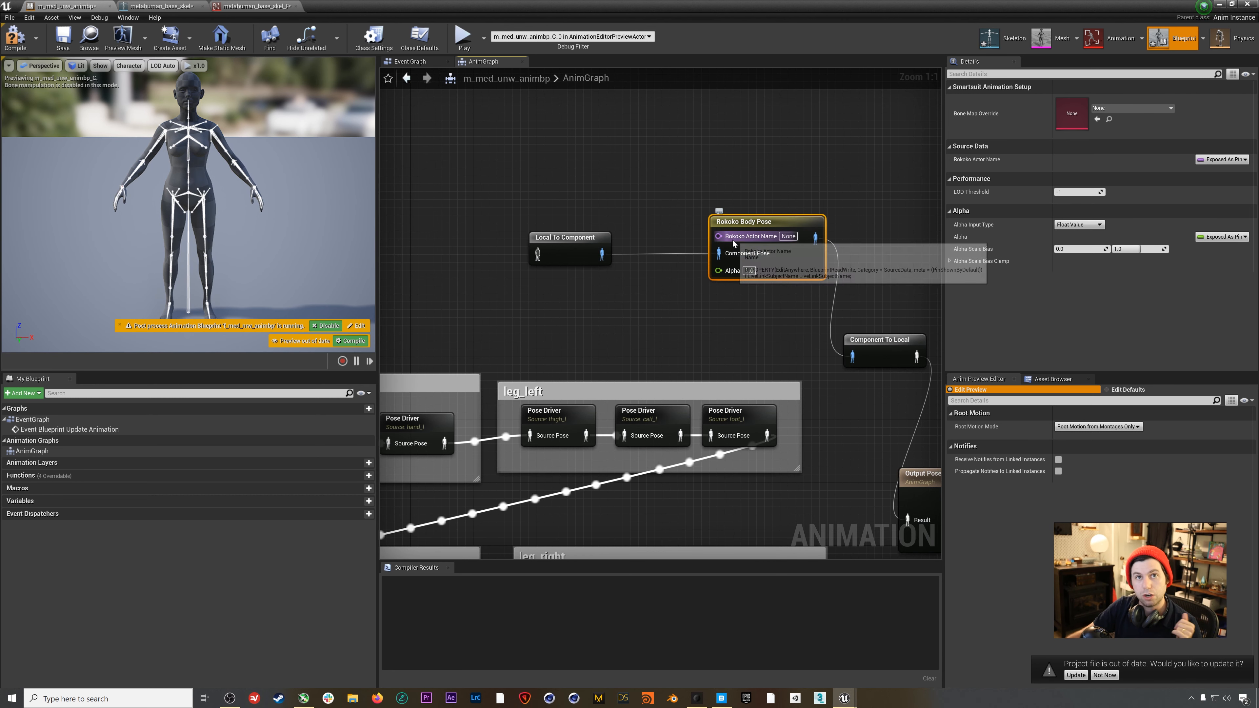
click(788, 236)
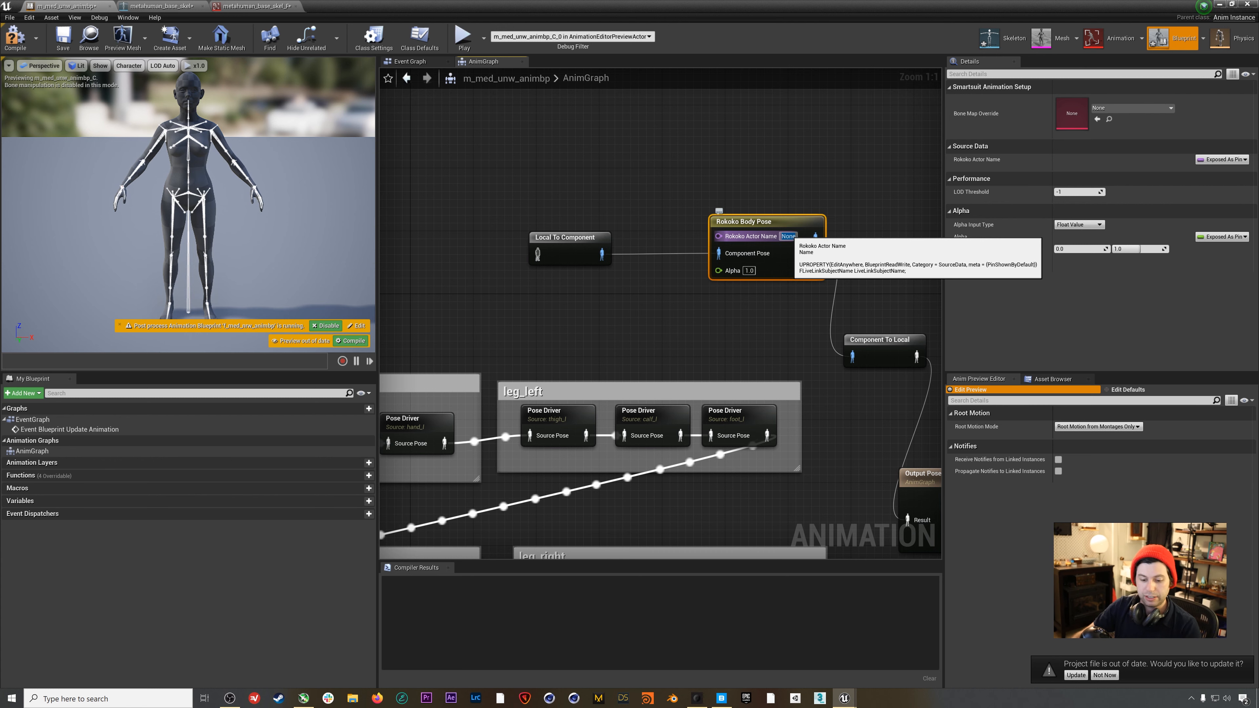
text(Sam)
key(Return)
click(806, 201)
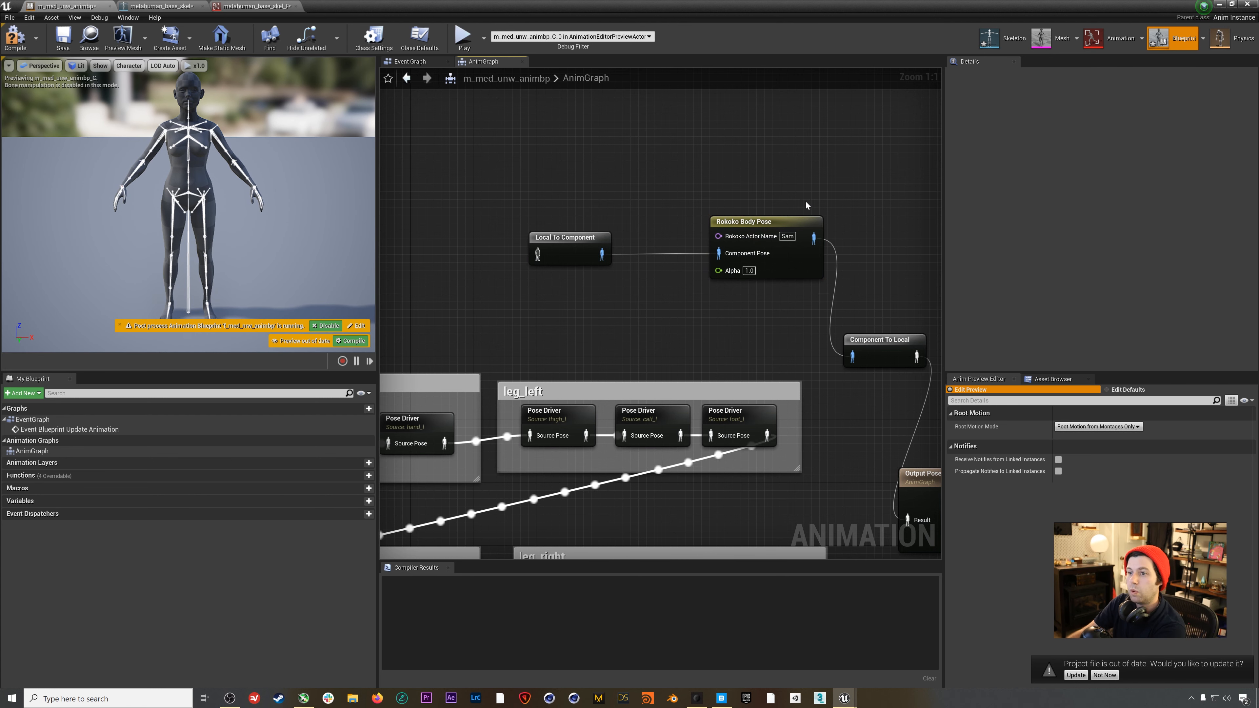
click(698, 698)
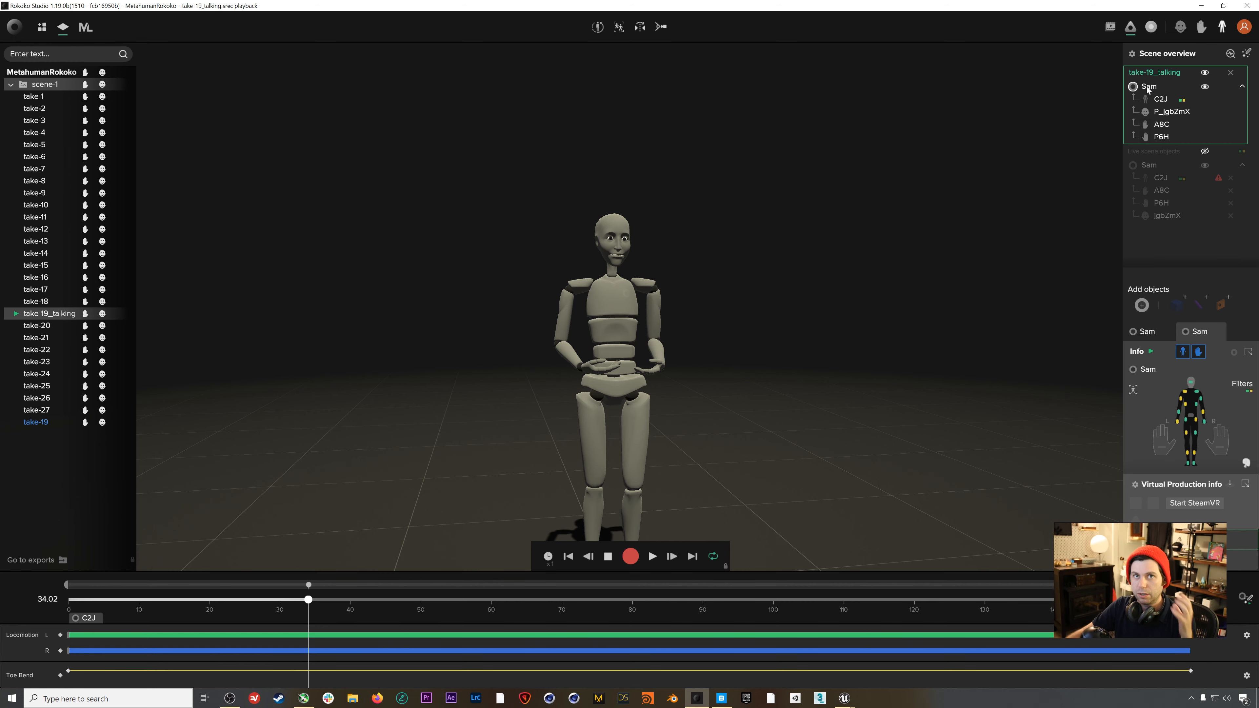
click(1201, 6)
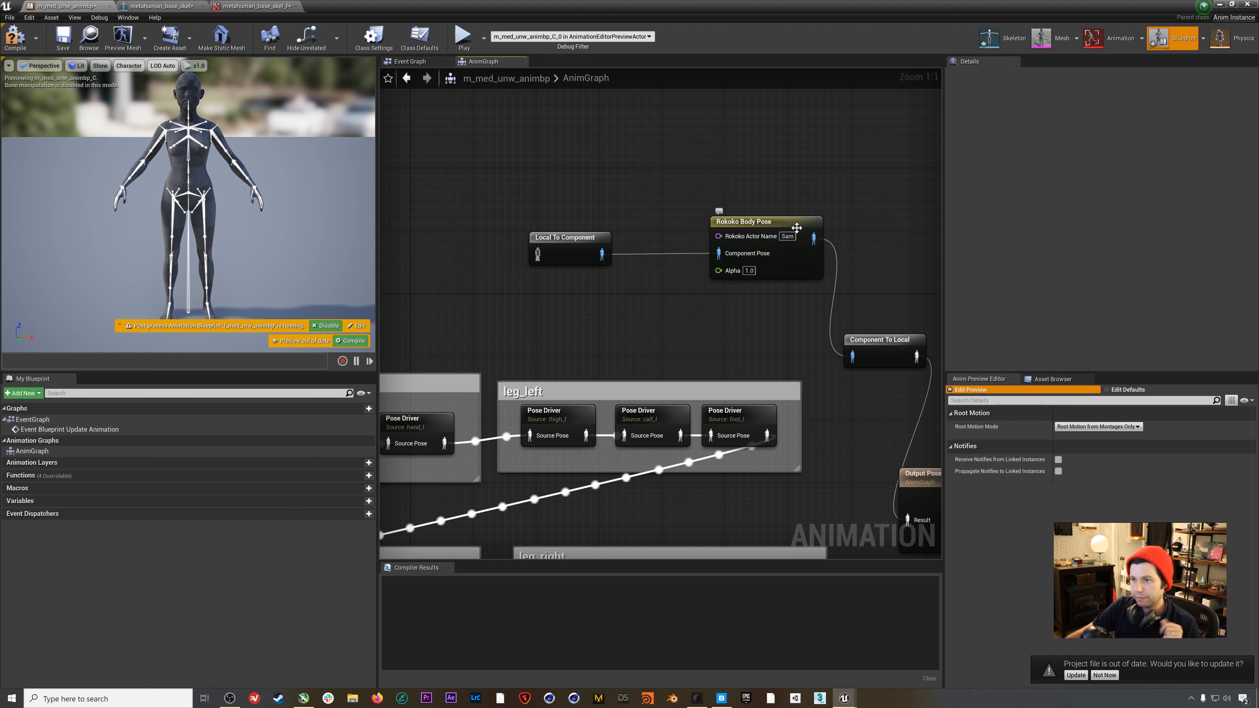
Check which data assets are available for the Bone Map Override of the Rokoko Body Pose node
click(783, 243)
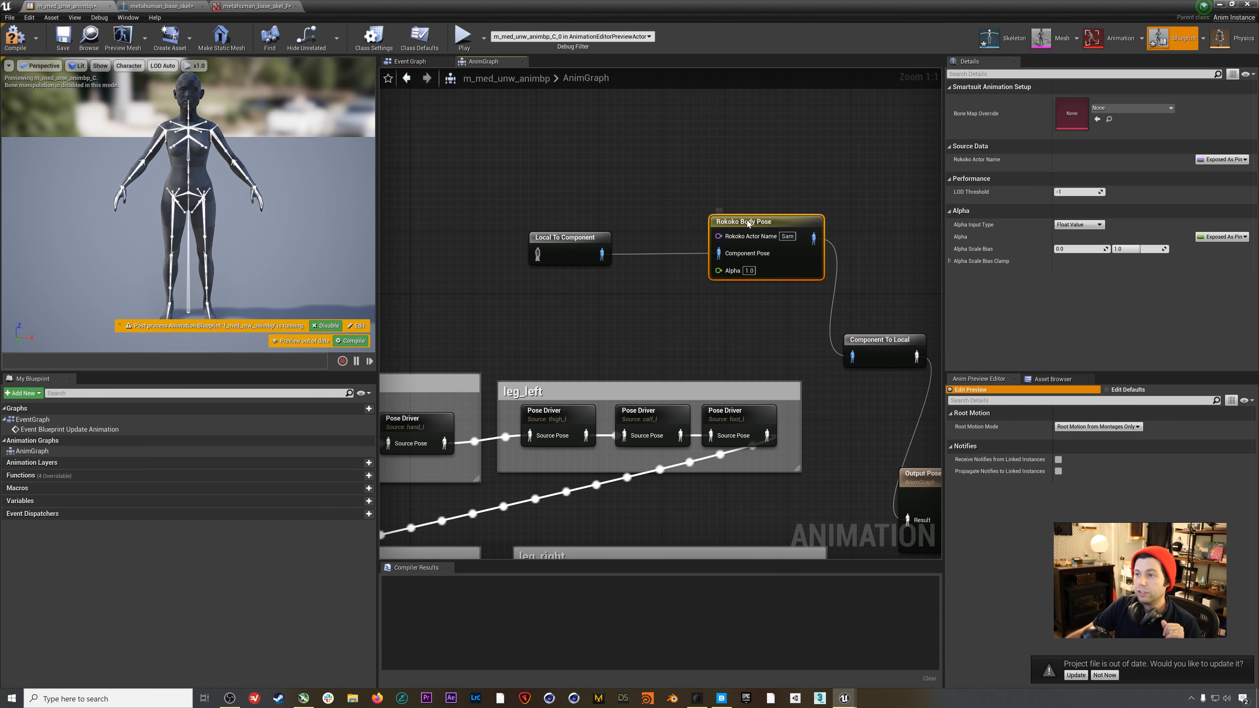
click(1122, 109)
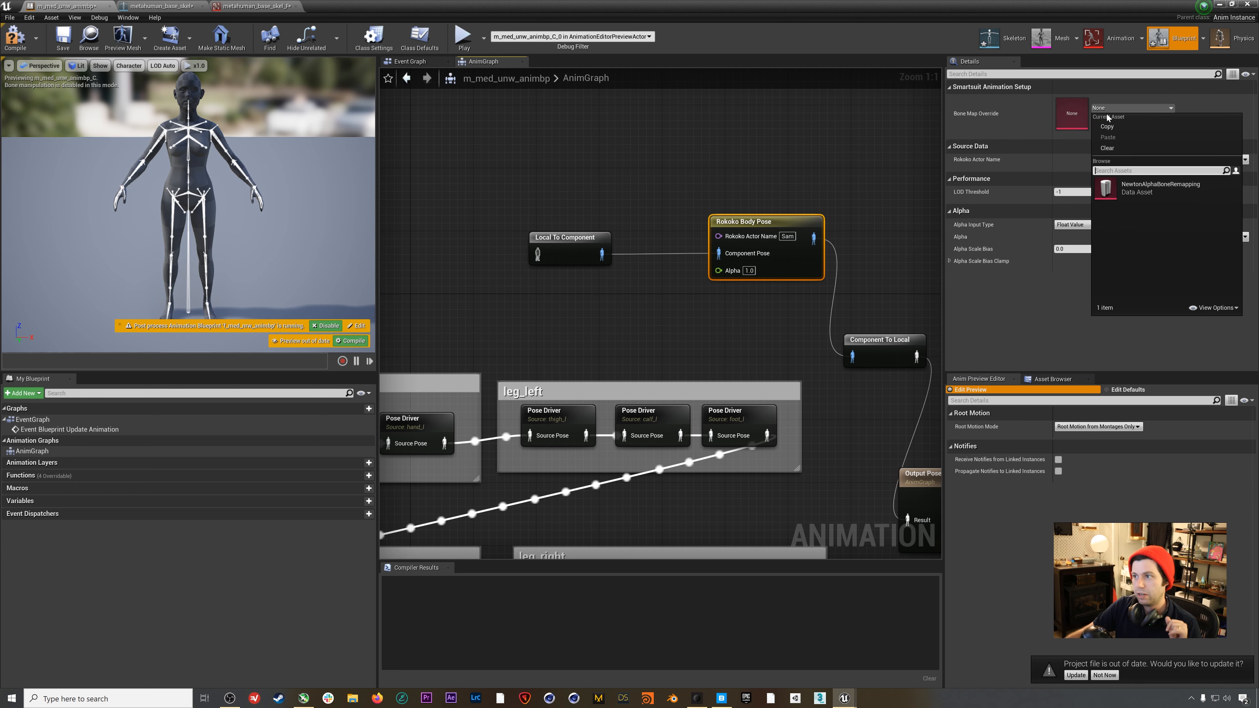
click(1118, 148)
Switch to File Explorer and copy MetahumanBonelist.uasset from the 210415_Metahuman_AnimHour3 folder in 01_PROJECTS
click(353, 699)
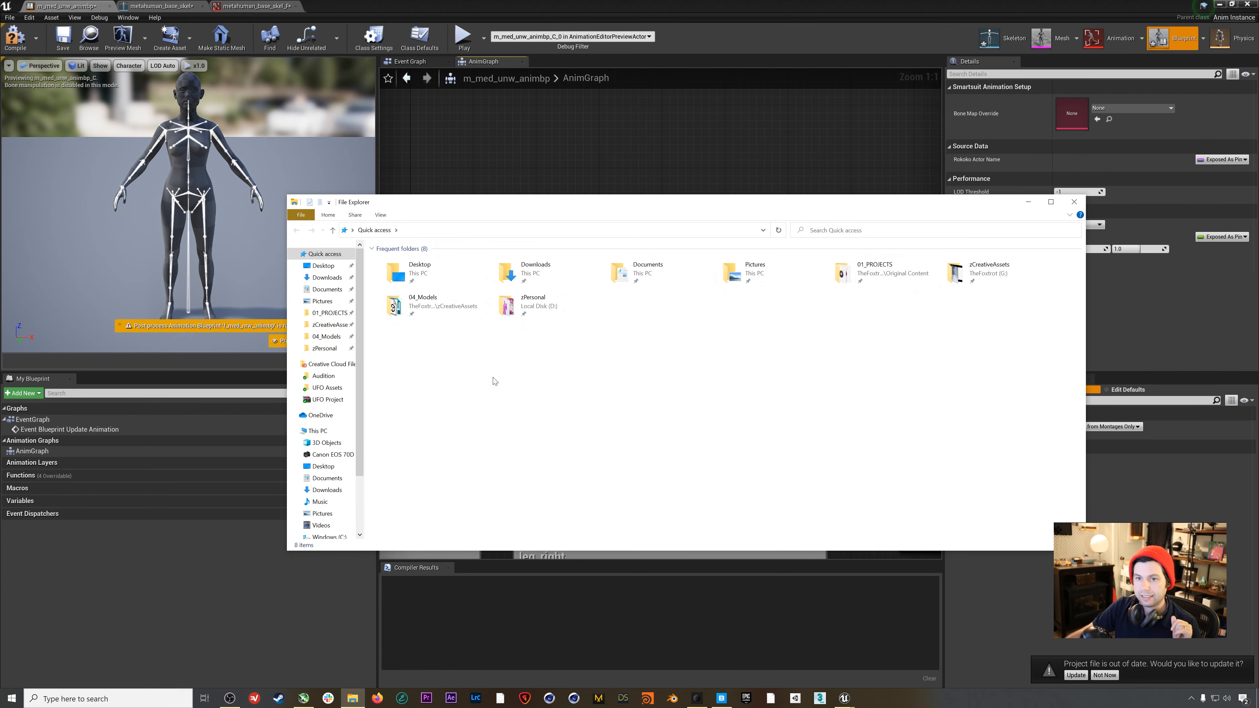
click(330, 312)
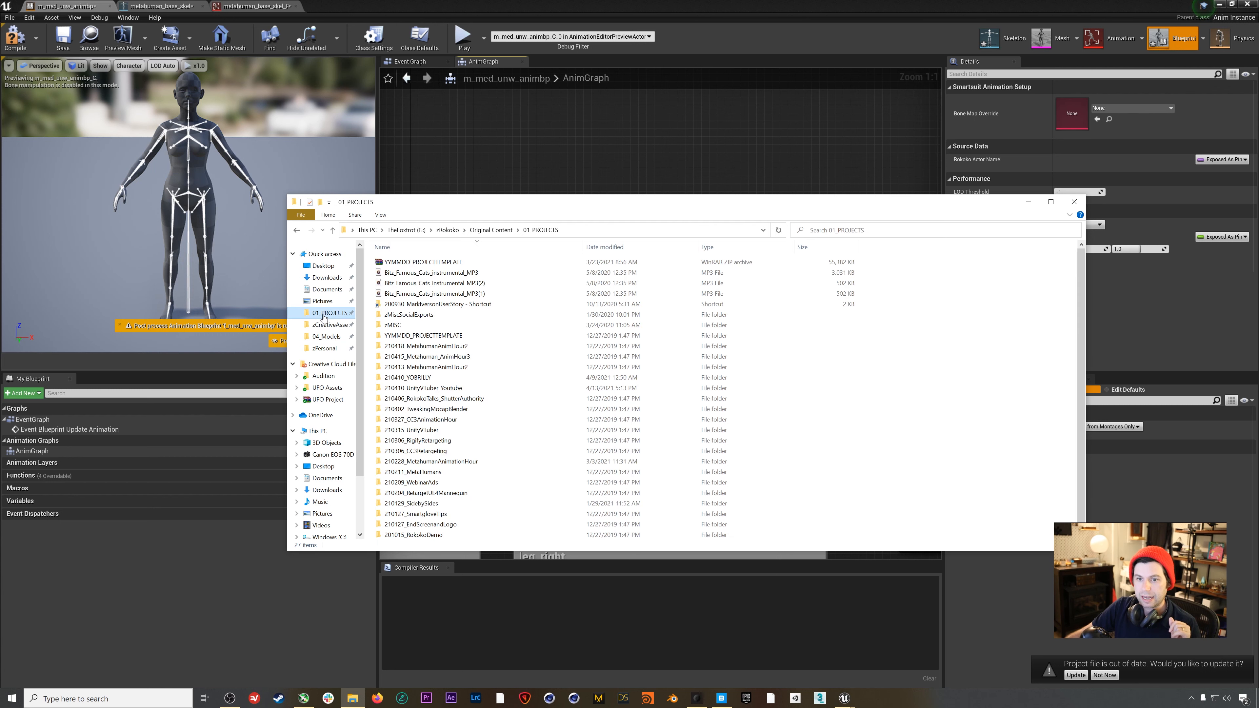
double_click(466, 356)
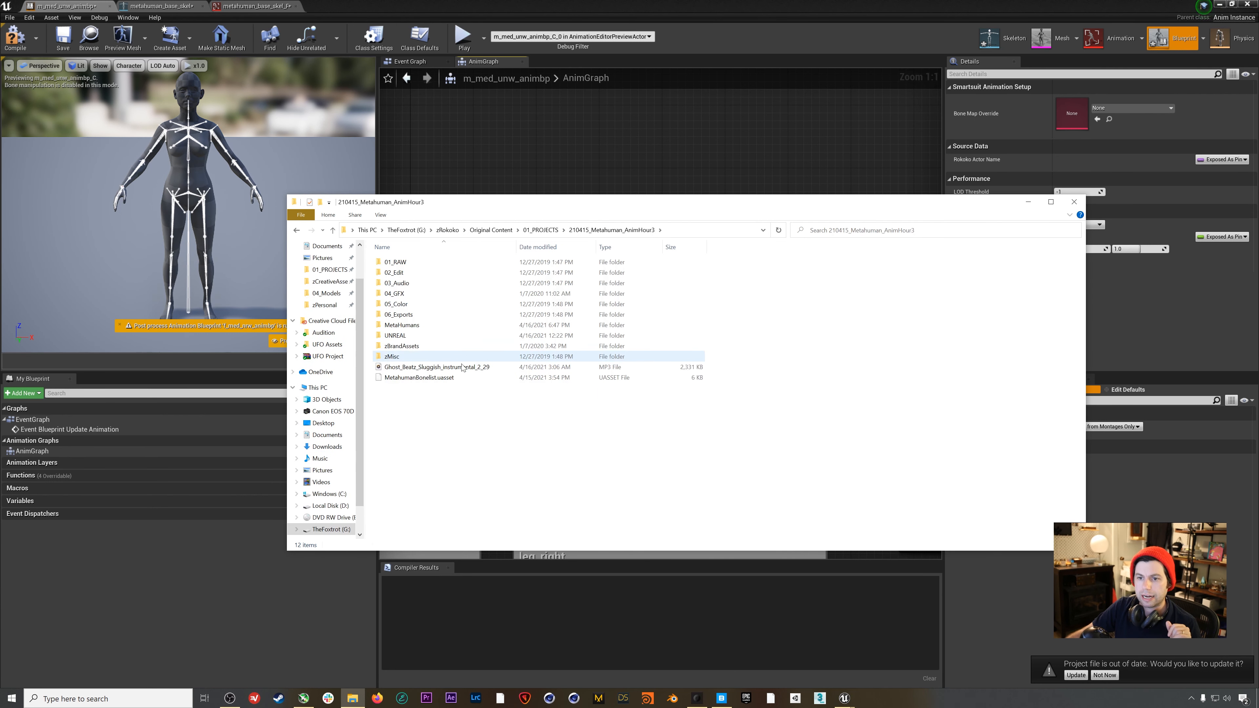
click(426, 378)
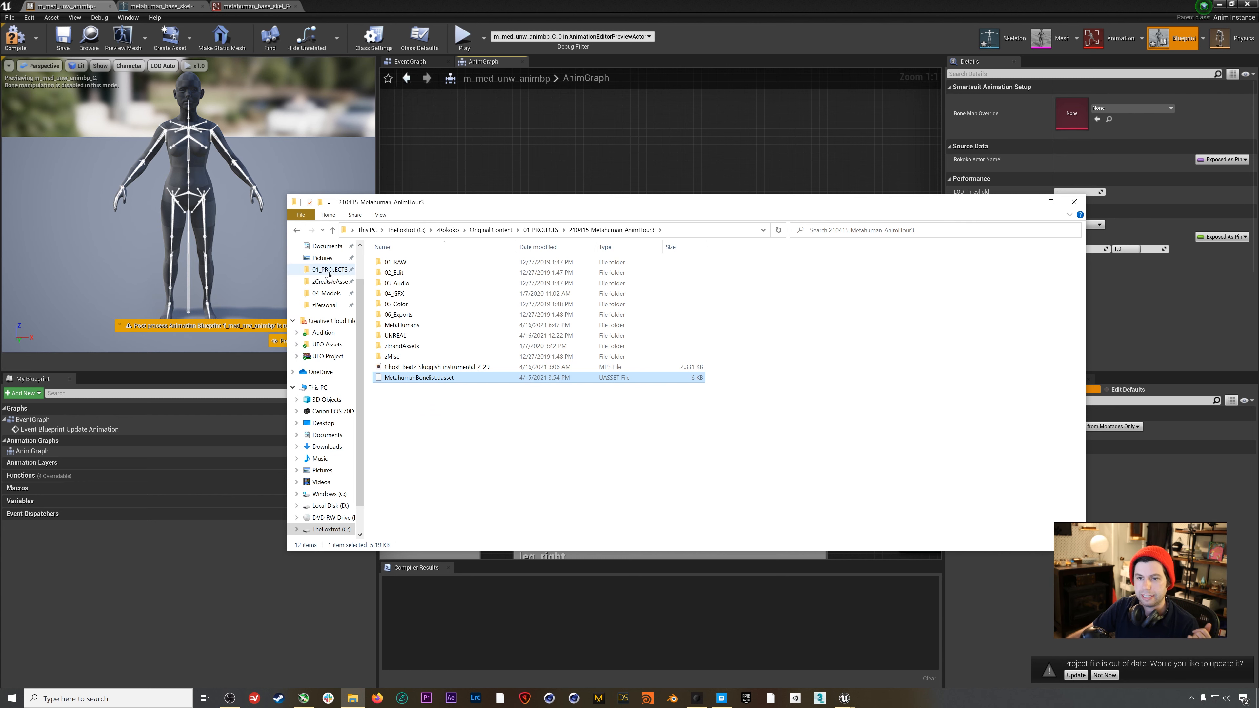
Paste the bone list file into the Content folder of the Dhruv project under 210418_MetahumanAnimHour2/Metahumans
click(541, 230)
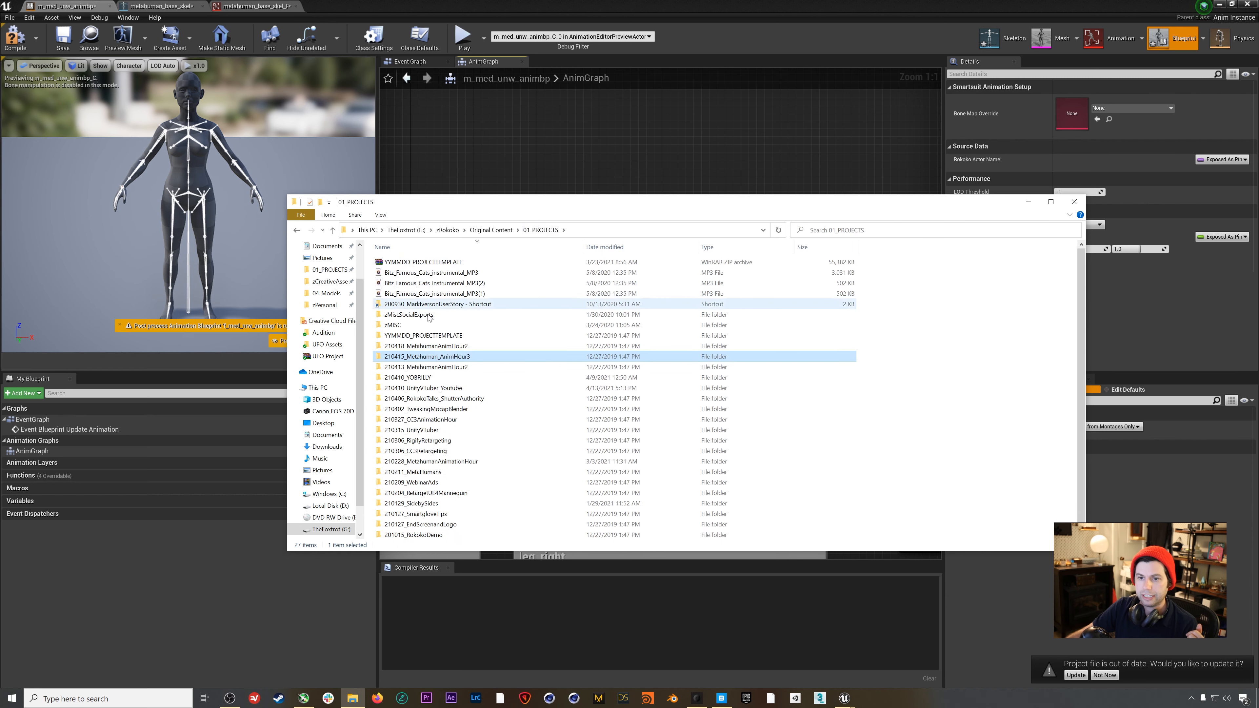
double_click(400, 352)
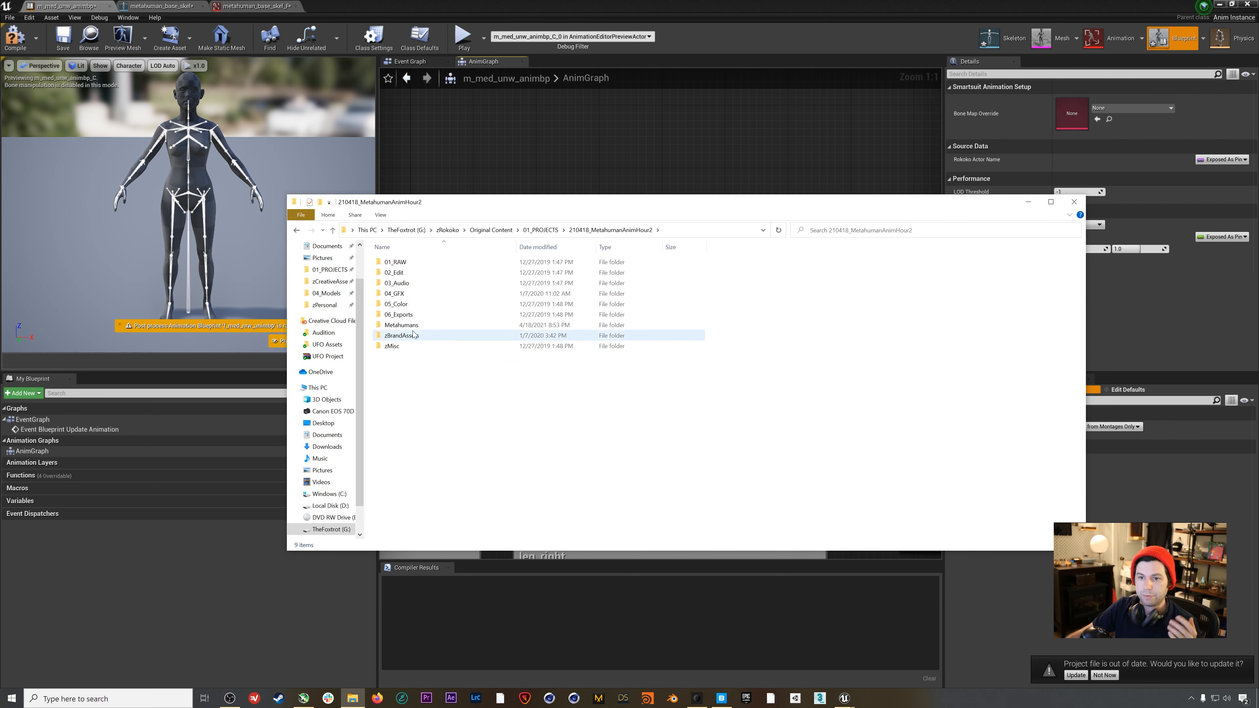
double_click(401, 325)
double_click(392, 262)
double_click(395, 272)
key(ctrl+v)
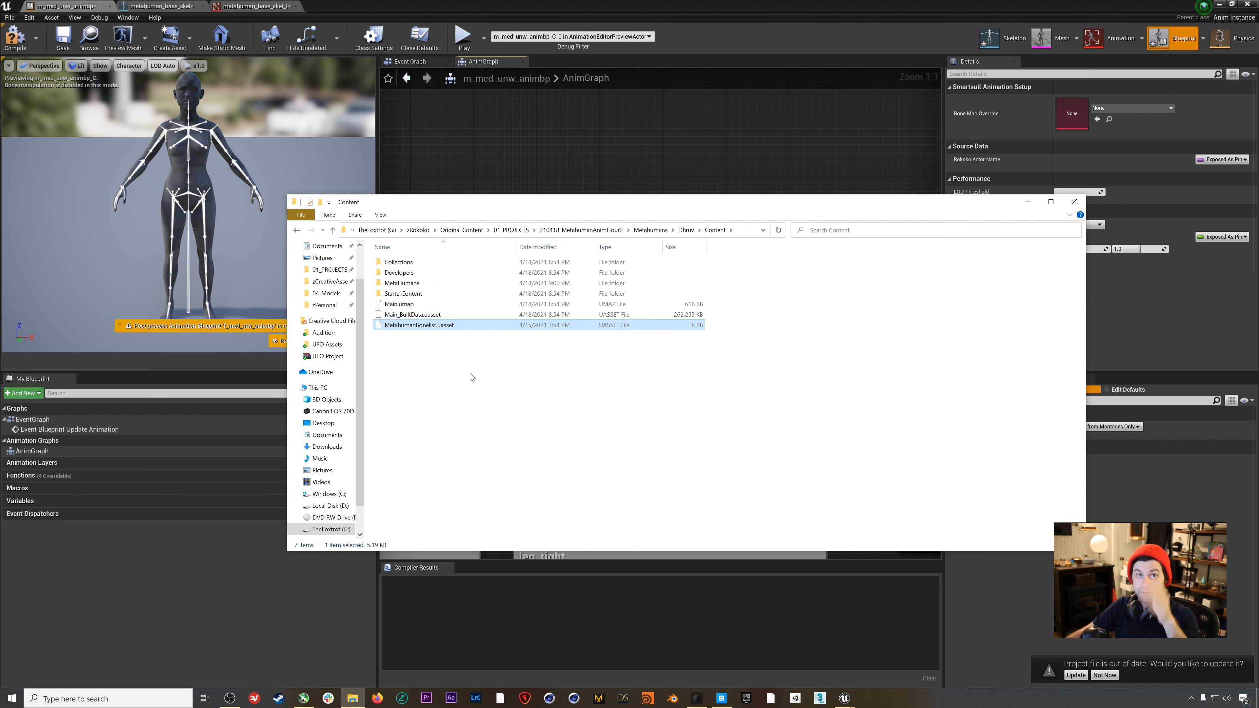
Return to Unreal Editor, check the project's root Content folder for the added bone list asset, and bring back the animation blueprint
click(531, 157)
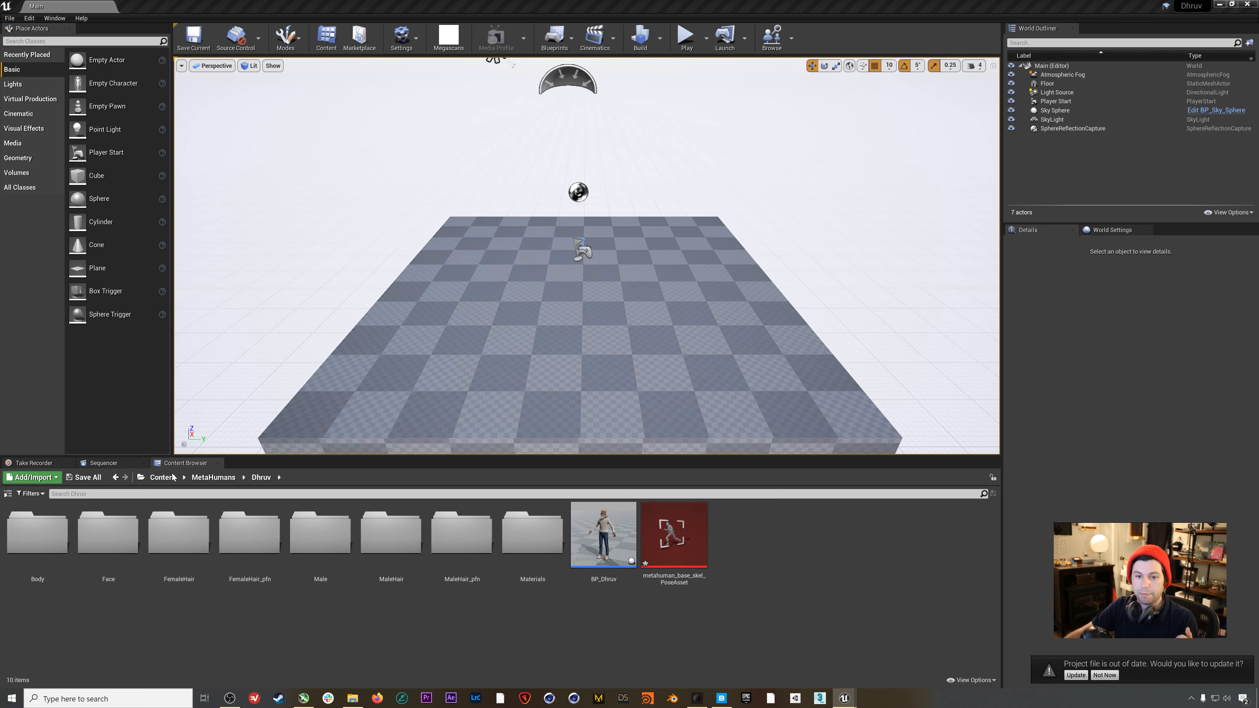
click(162, 478)
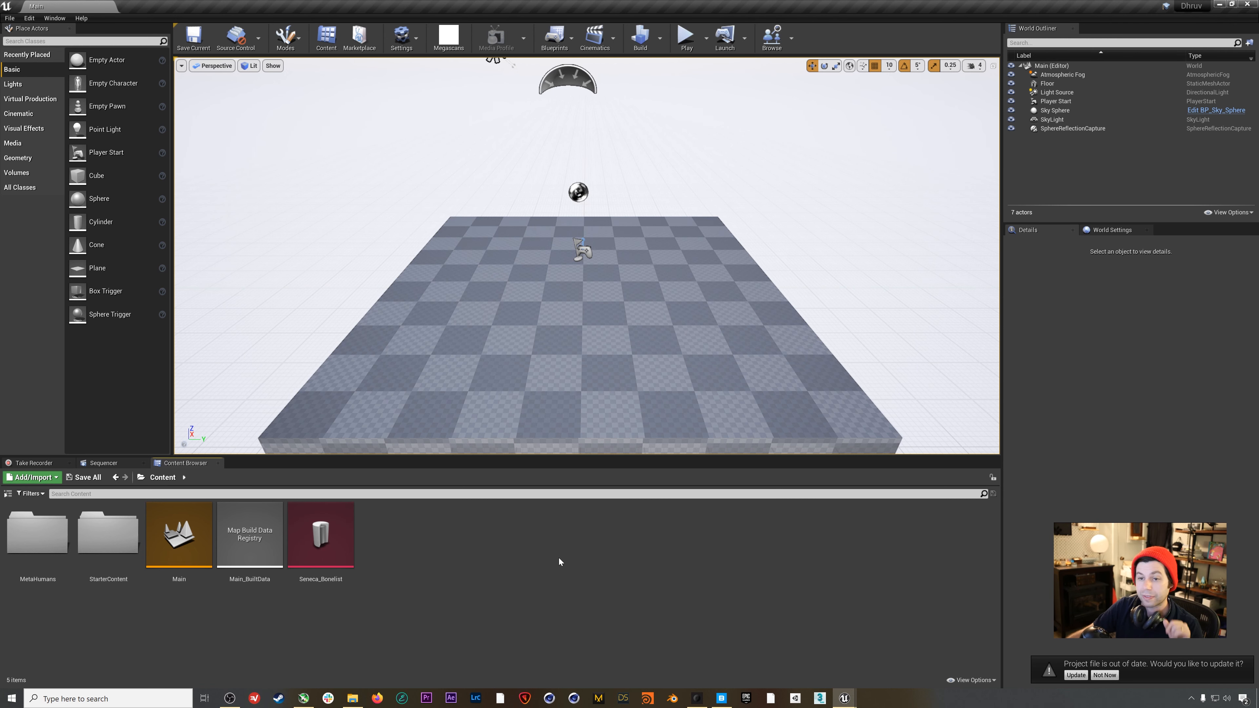
click(187, 41)
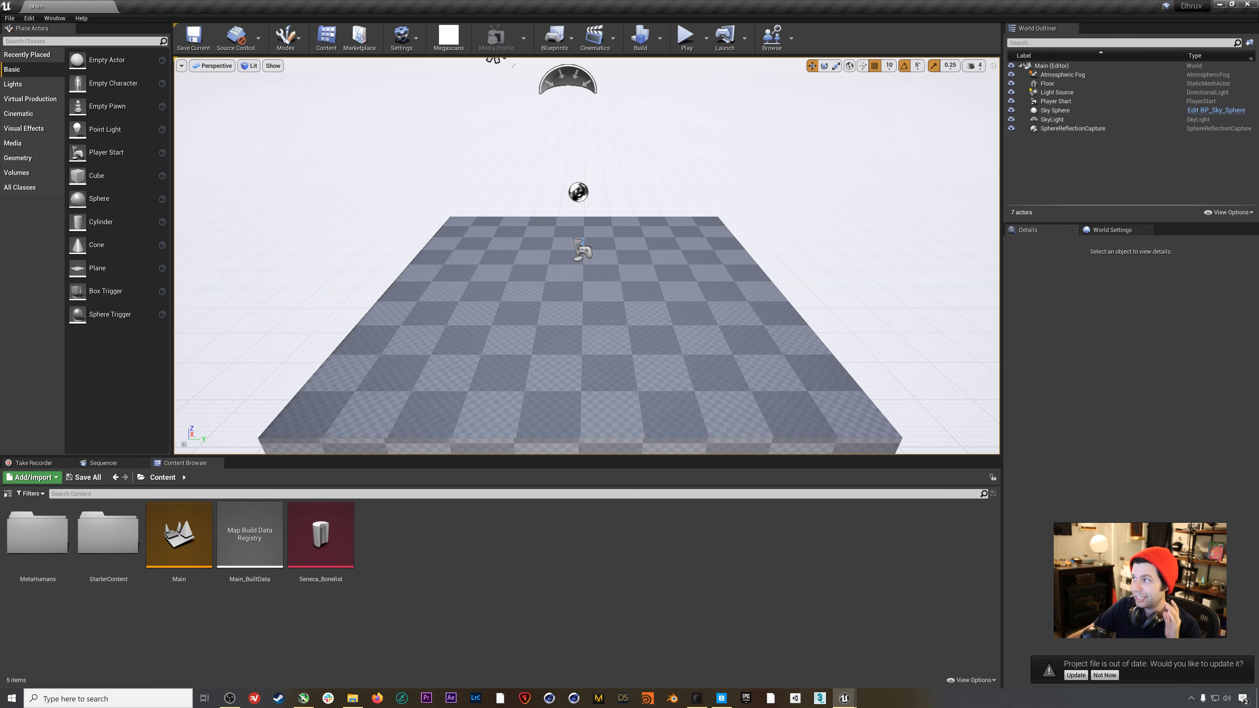
drag(1258, 208, 726, 4)
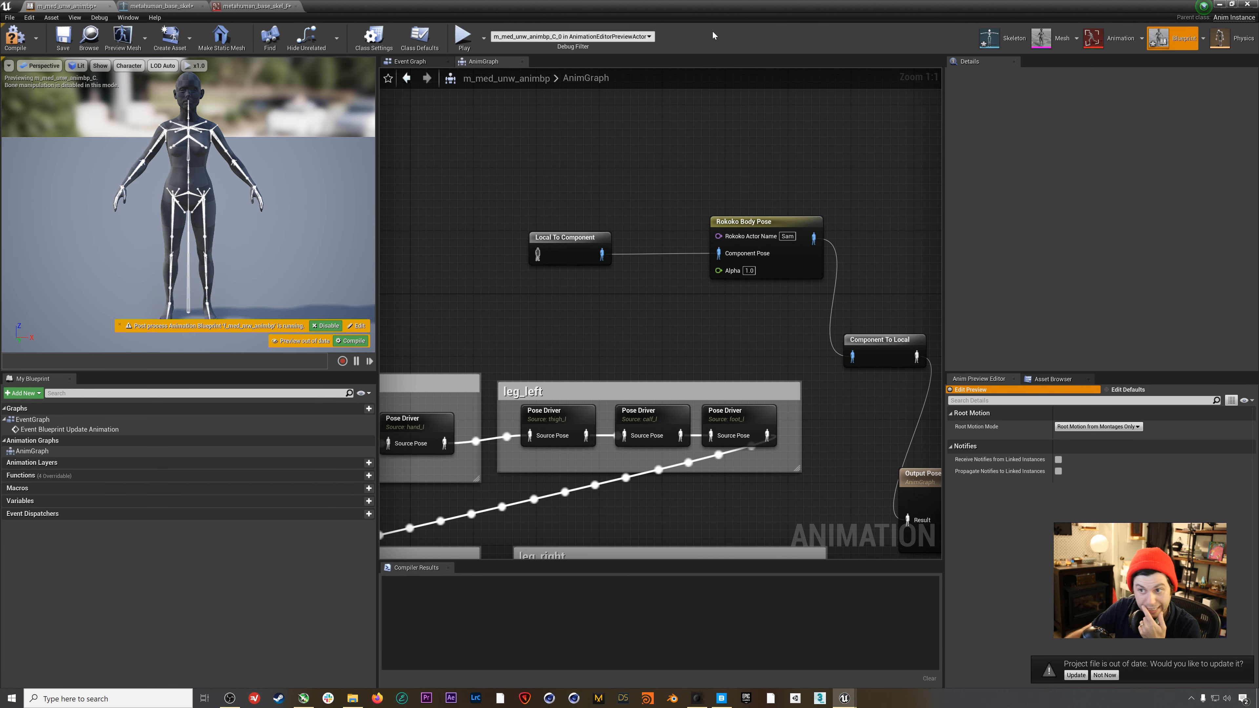
Set the Bone Map Override of the Rokoko Body Pose node to Seneca_Bonelist
drag(750, 169, 734, 307)
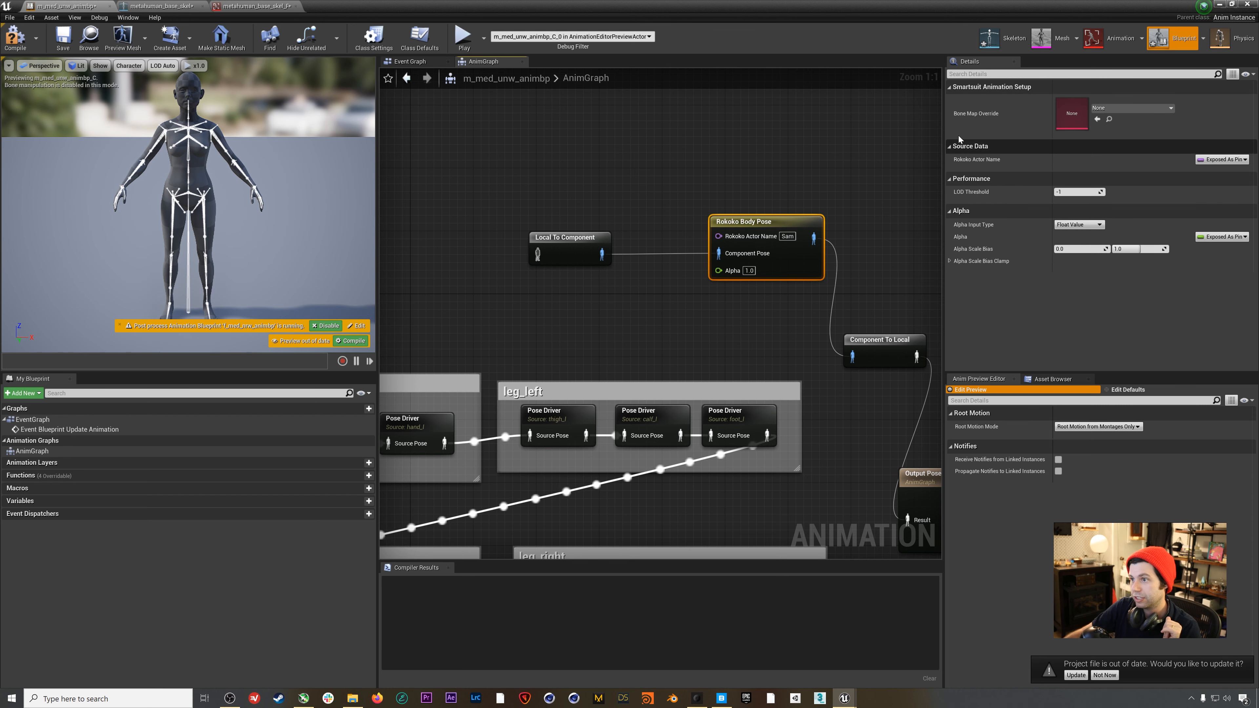
click(1155, 108)
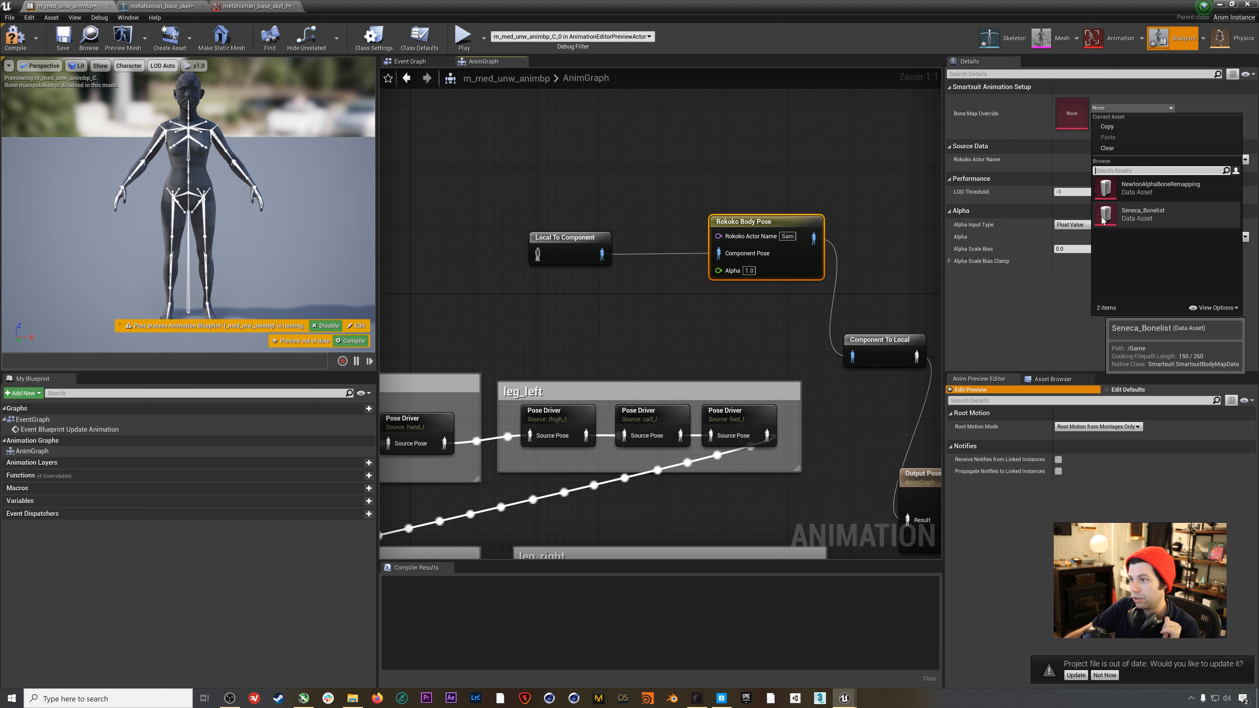
click(1180, 208)
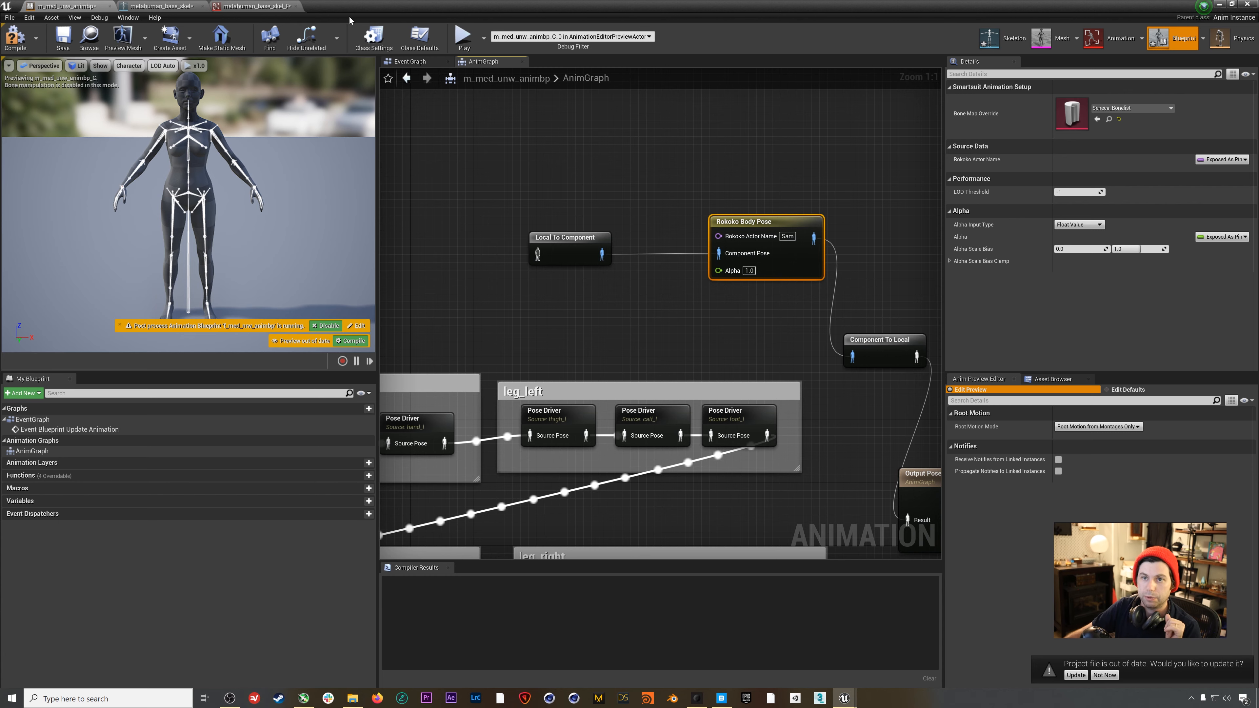
Add metahuman_base_skel_PoseAsset from Content/MetaHumans/Dhruv to the AnimGraph and convert its node to Pose By Name
drag(348, 18, 871, 106)
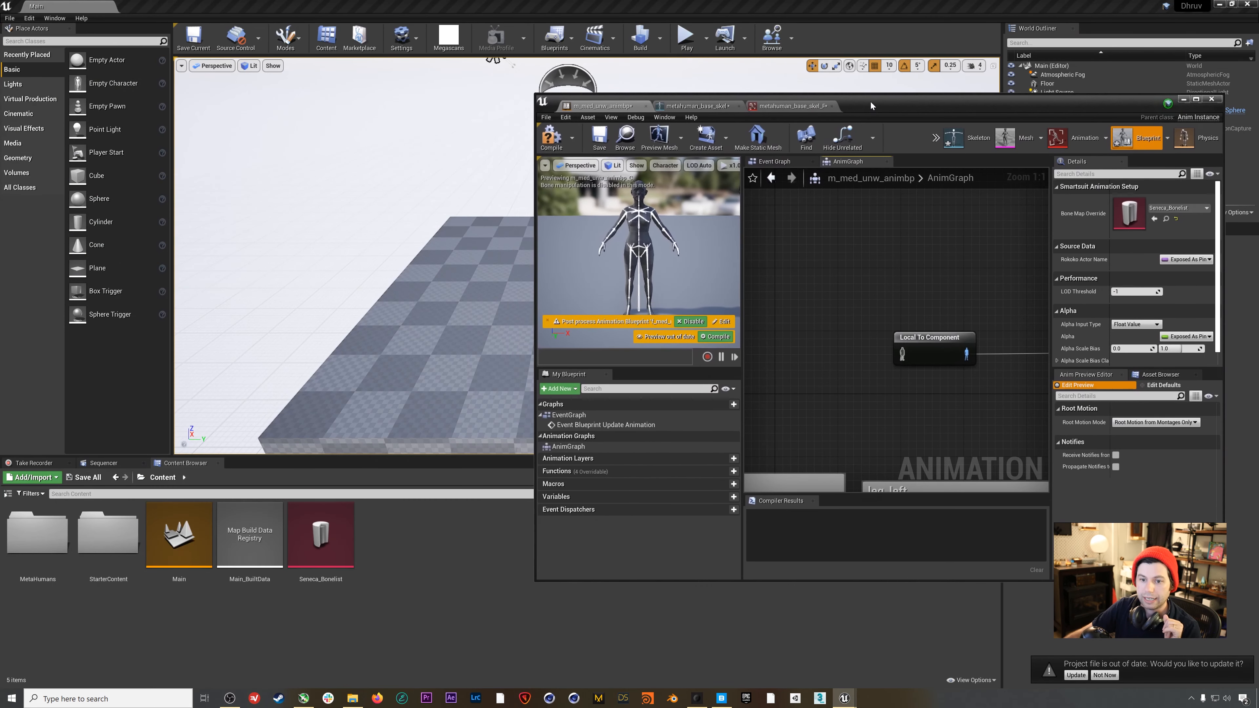
double_click(52, 536)
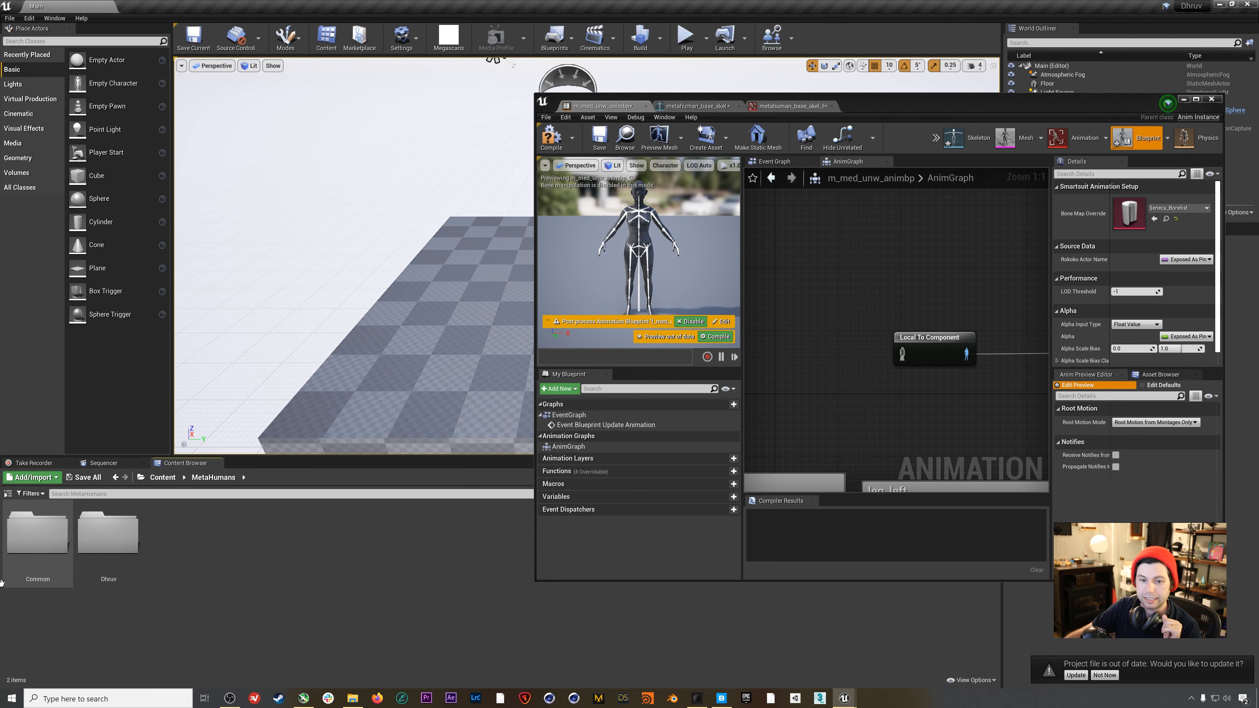
double_click(111, 533)
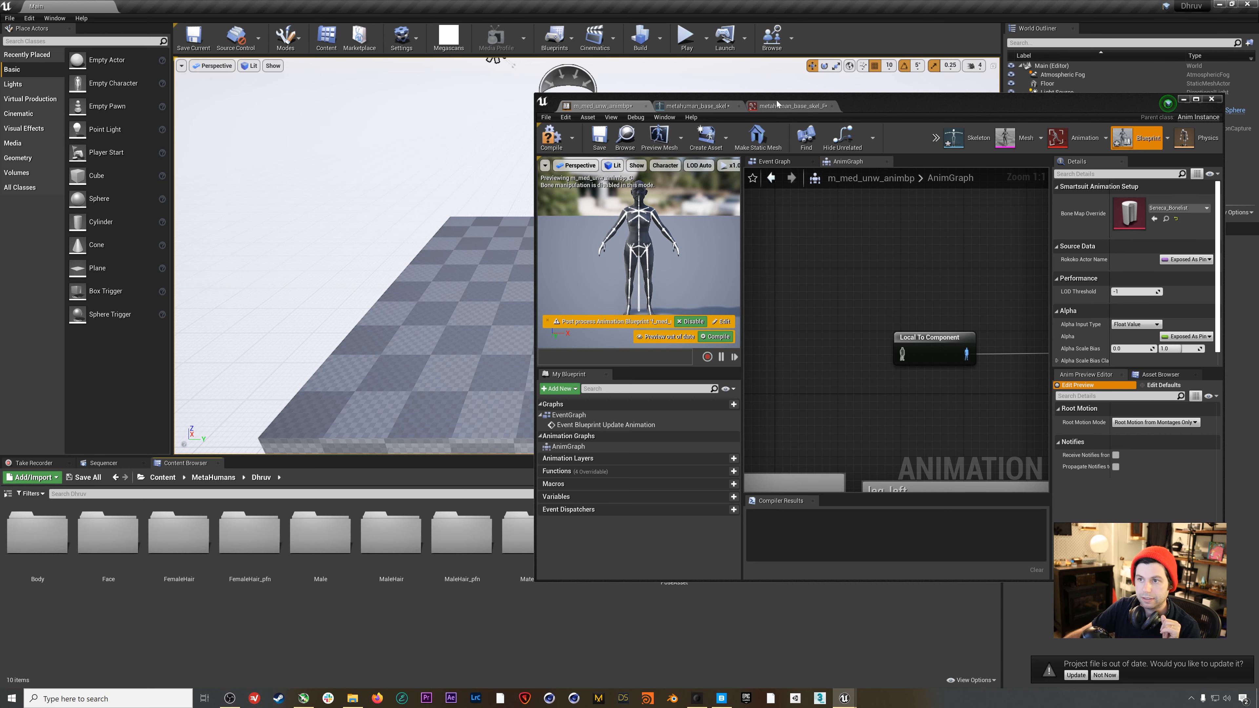
mouse_move(854, 106)
mouse_down()
mouse_move(852, 58)
mouse_move(875, 38)
mouse_move(342, 132)
mouse_move(769, 124)
mouse_move(1040, 64)
mouse_up()
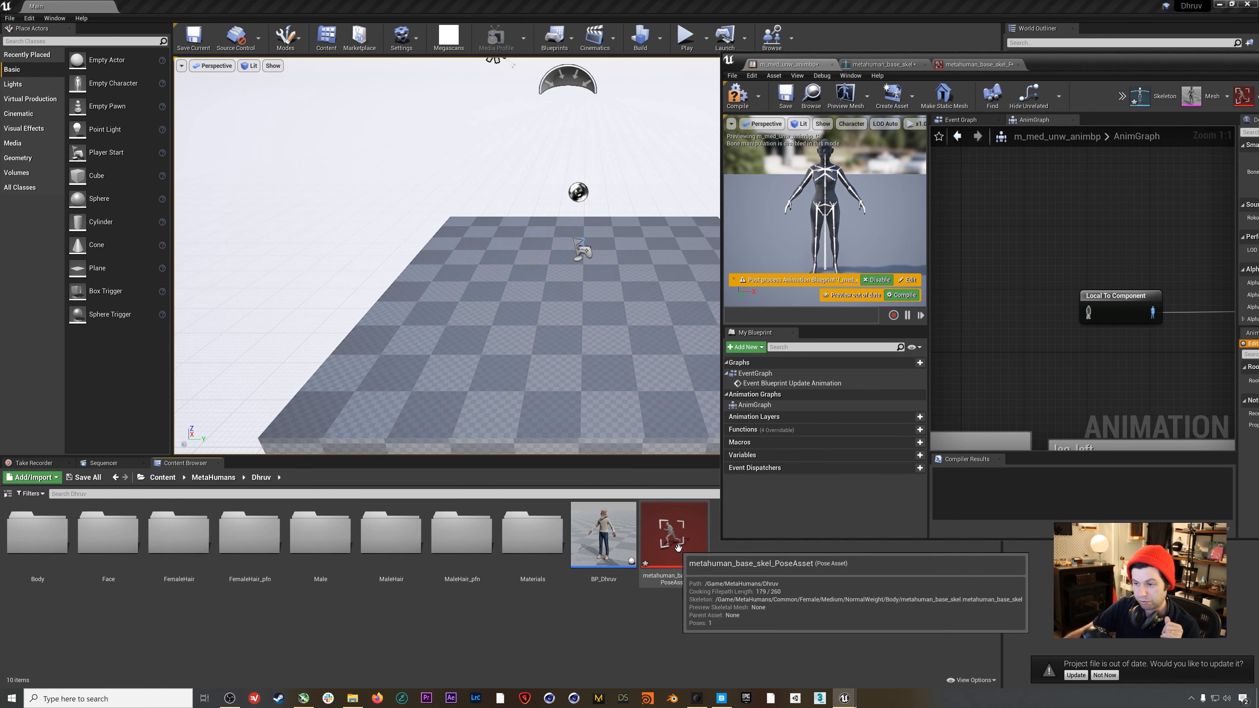
drag(673, 512, 998, 250)
double_click(1072, 79)
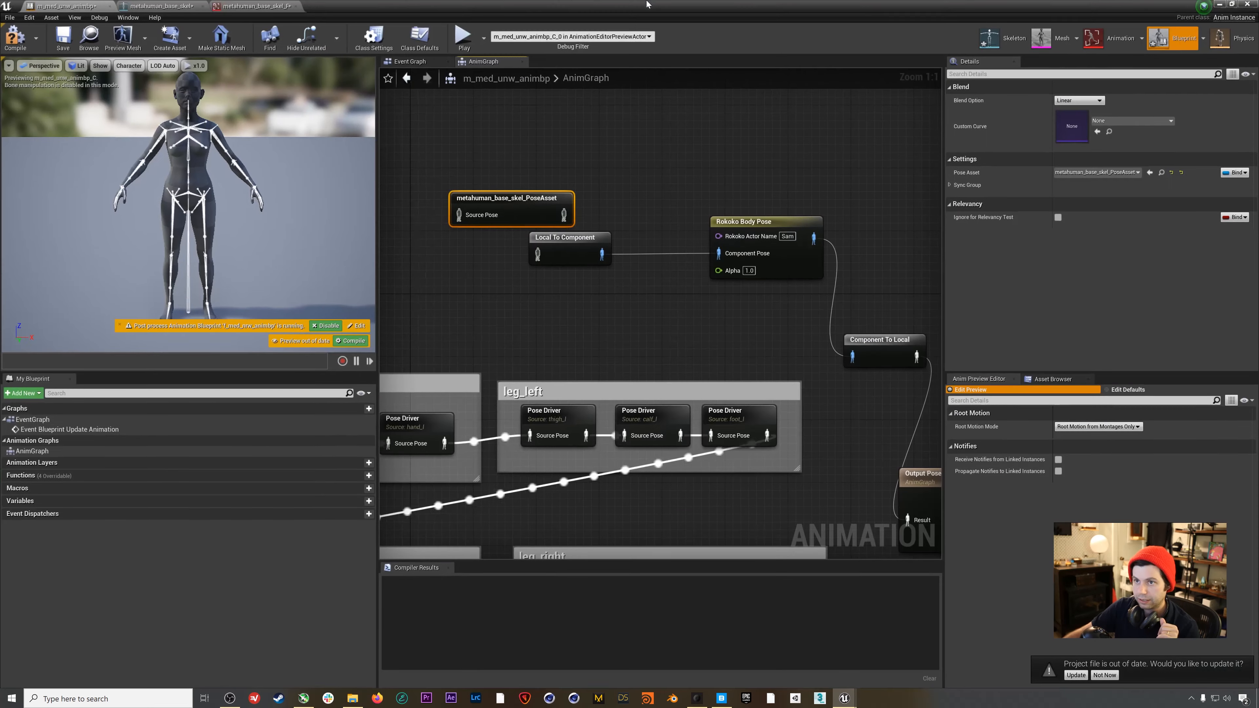
right_click(519, 200)
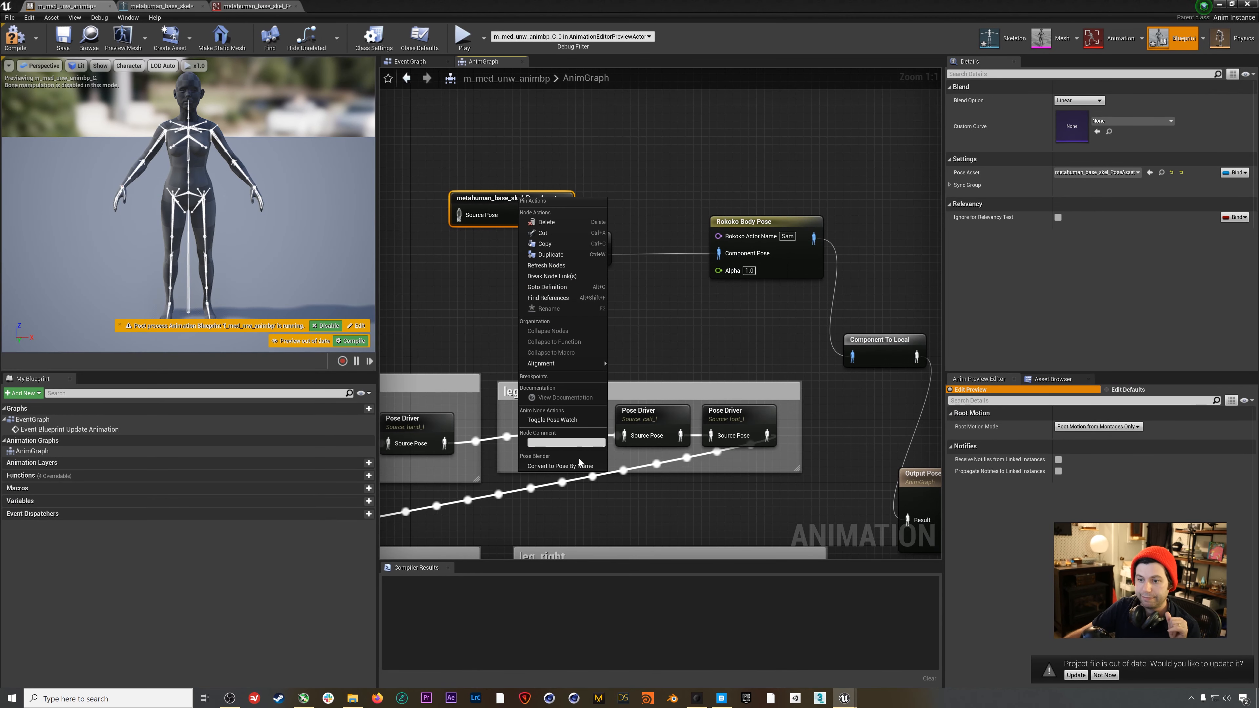
click(565, 466)
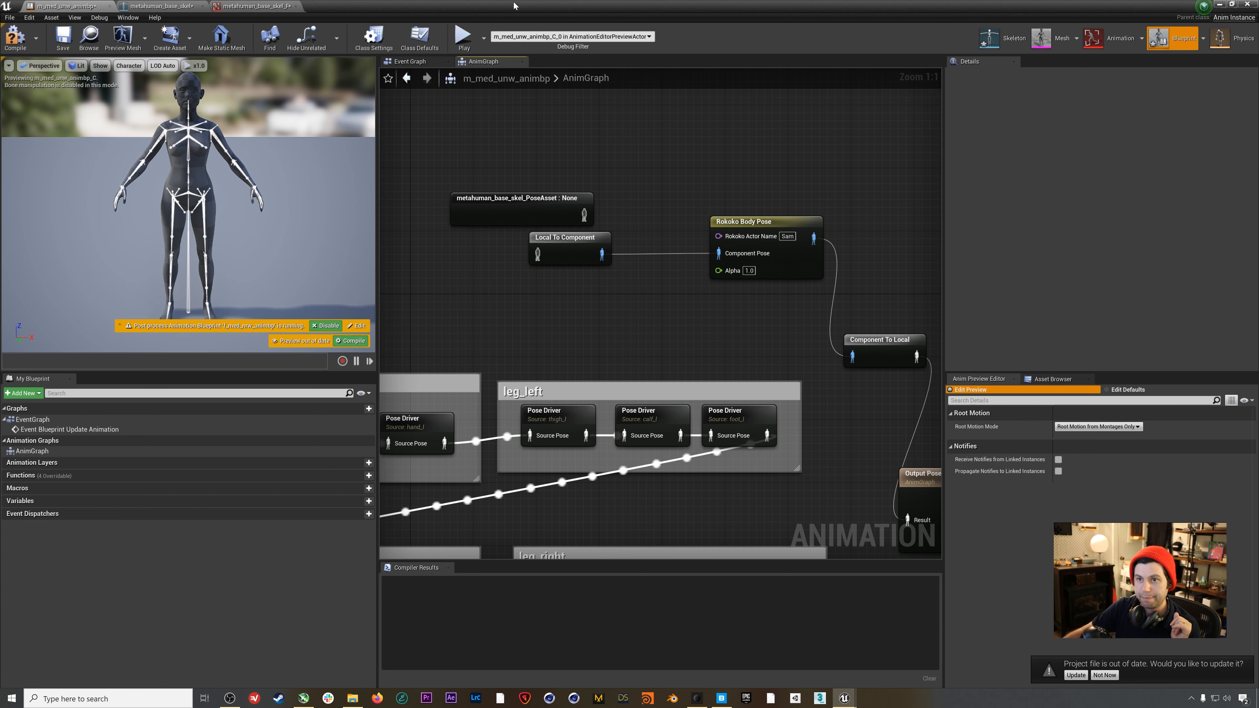
Look up the pose name in the pose asset and set the pose node's Pose Name to Pose_14757
click(271, 6)
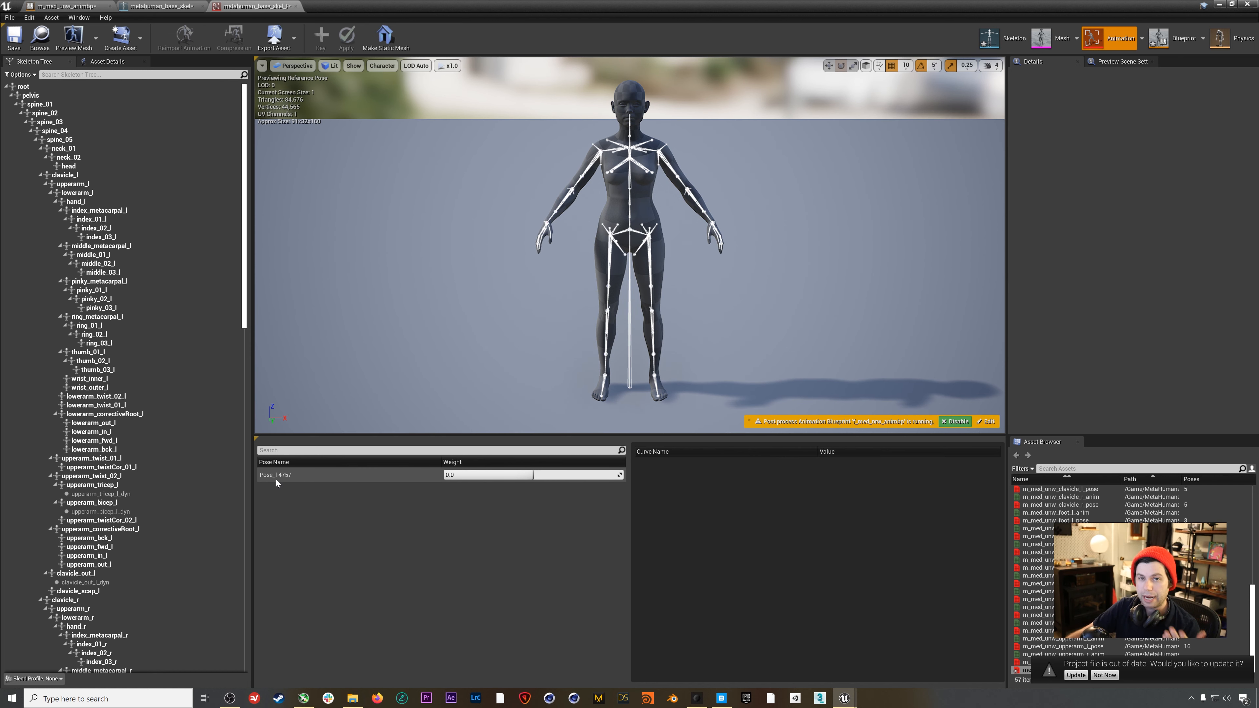
click(159, 6)
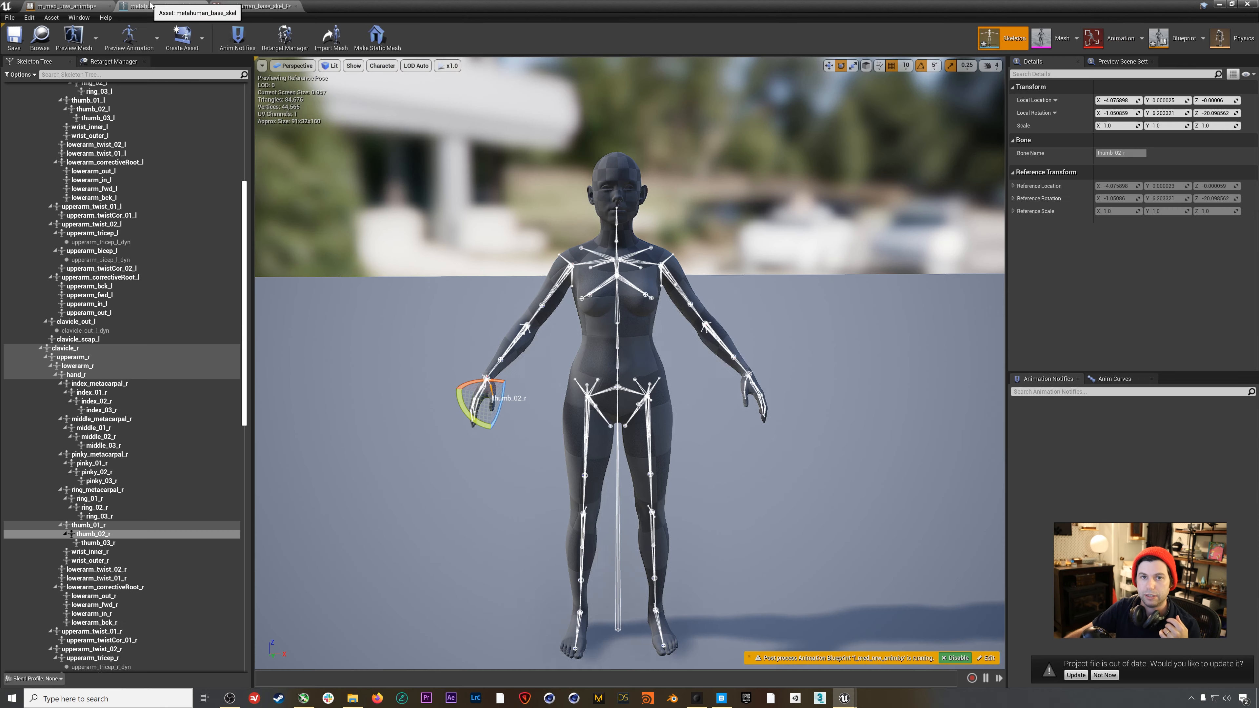
click(67, 6)
drag(507, 195, 491, 194)
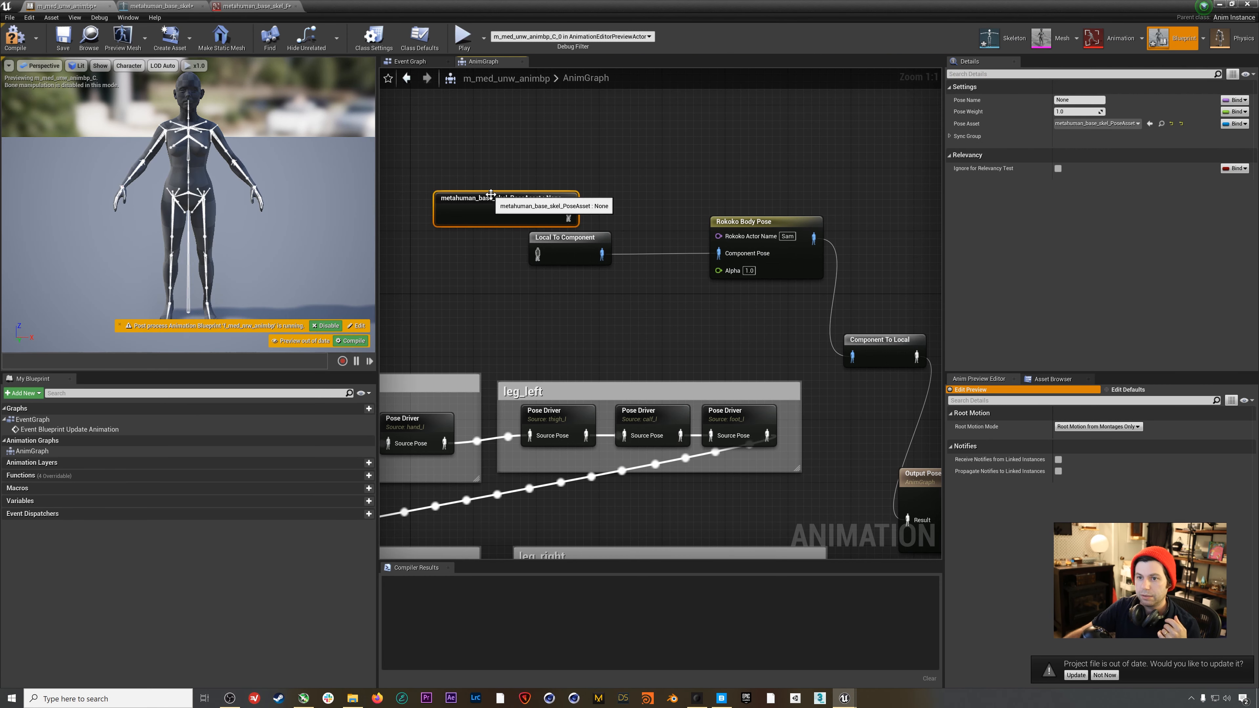
right_click(491, 195)
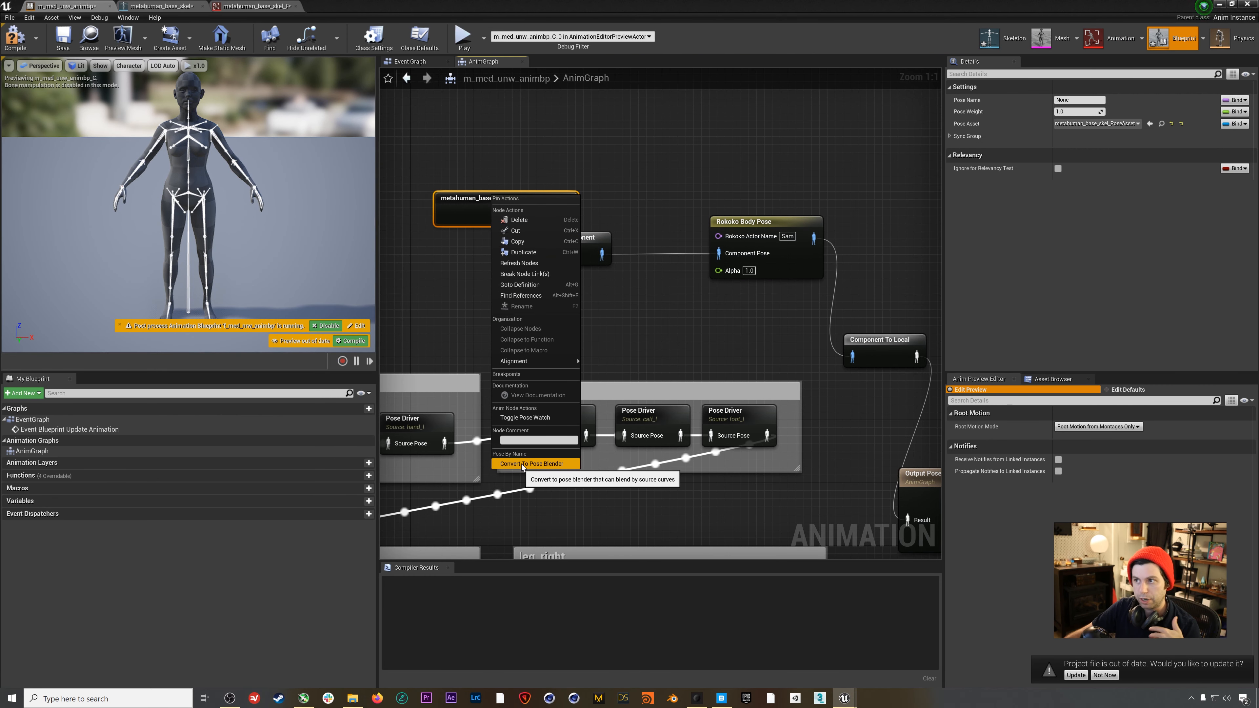
click(529, 162)
click(501, 208)
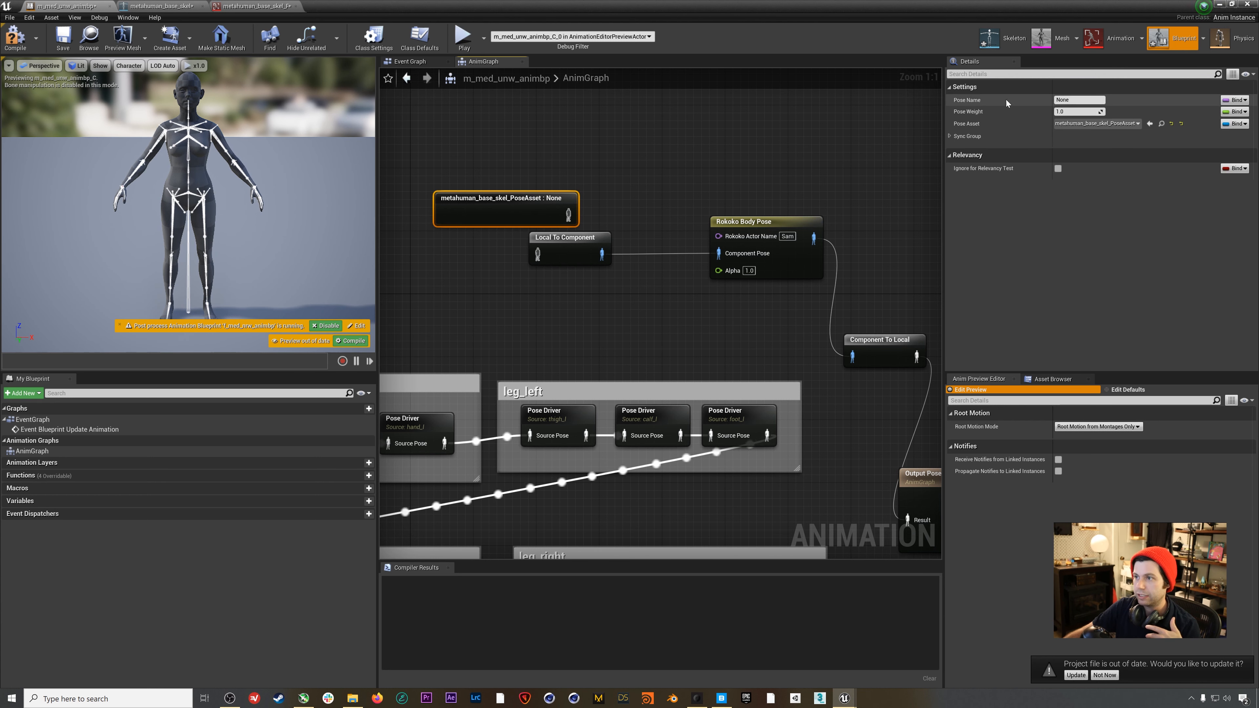
click(1073, 100)
text(Pose_1457)
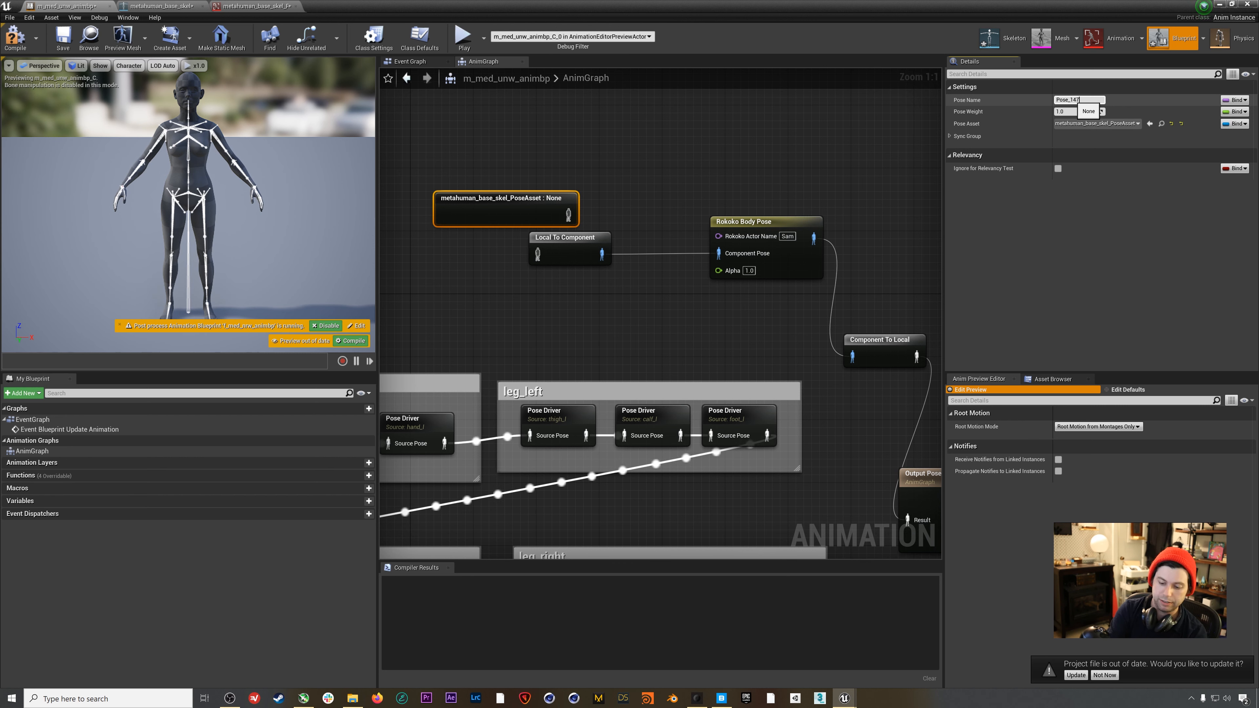
key(Return)
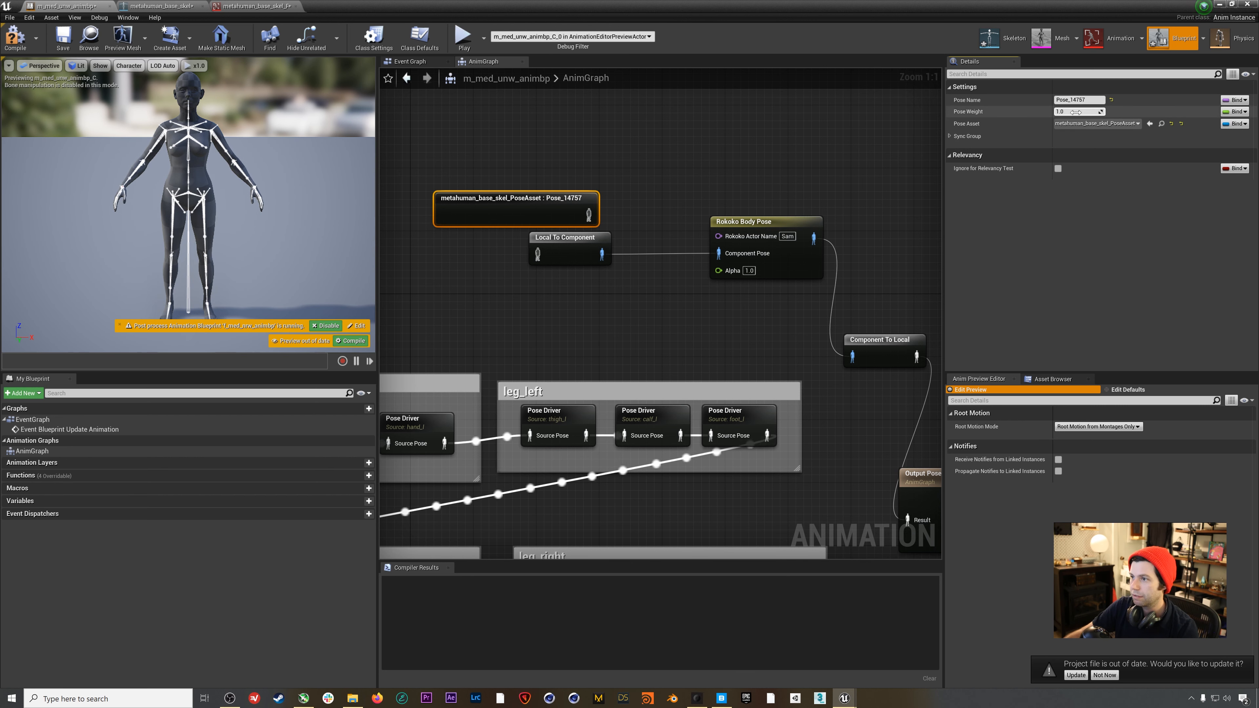
Connect the pose node's output to Local To Component, and compile and save the animation blueprint
drag(595, 220, 538, 253)
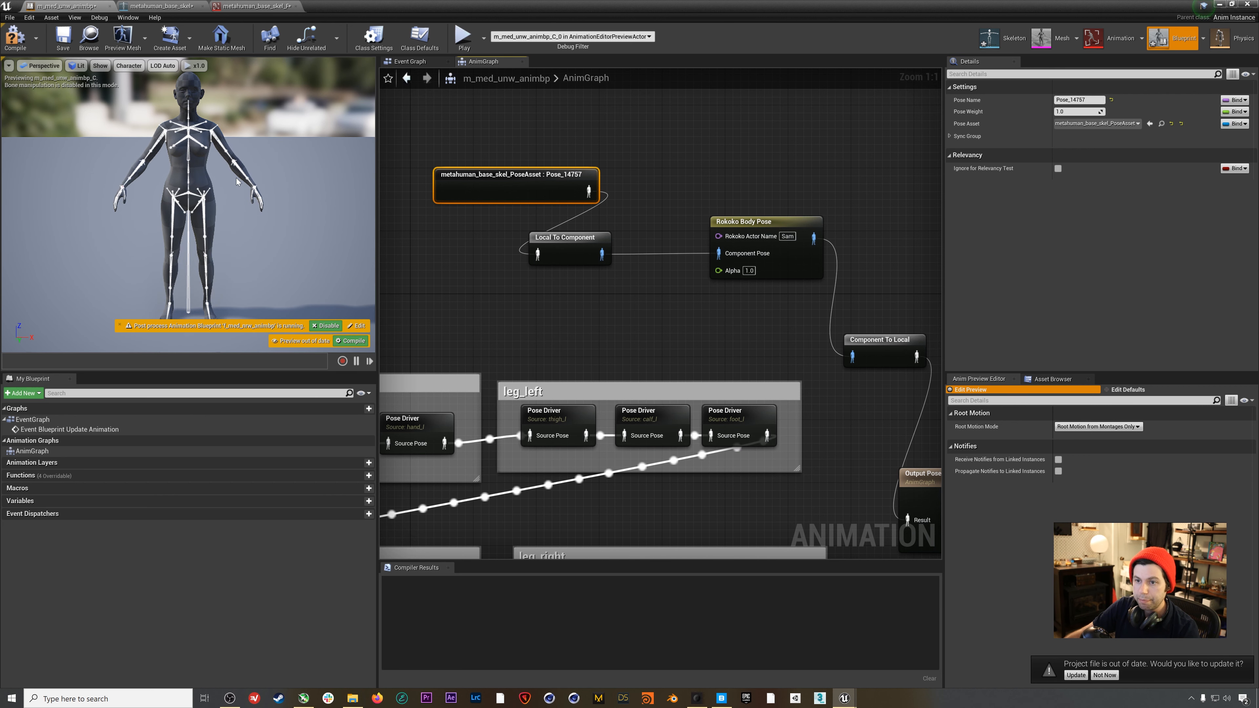
click(15, 37)
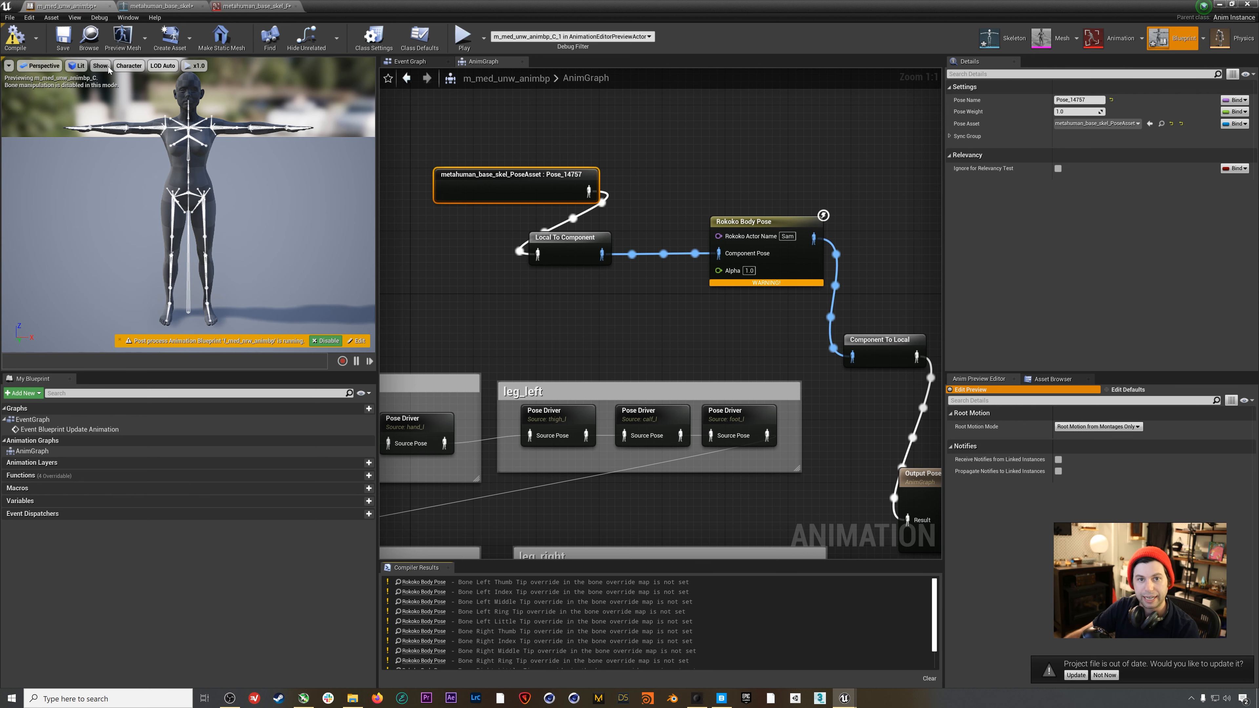
click(64, 40)
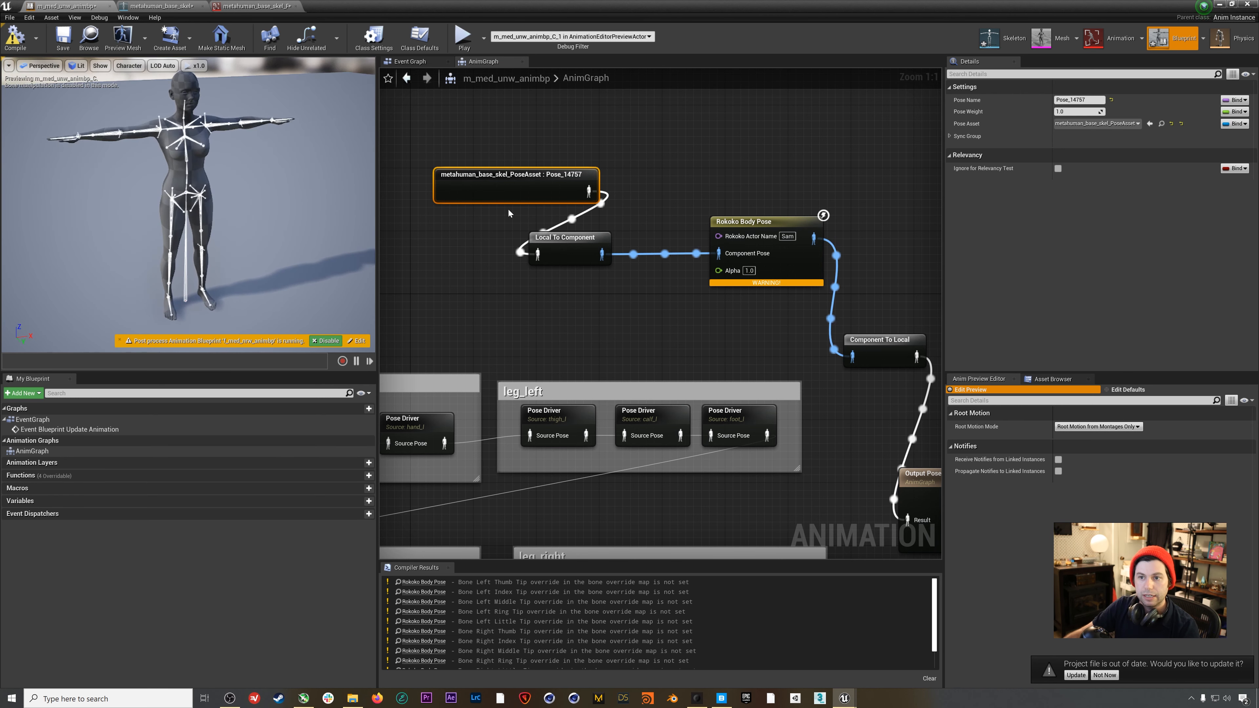
Move the animation blueprint window out of the way and place BP_Dhruv on the floor of the level
click(670, 198)
drag(337, 5, 1258, 149)
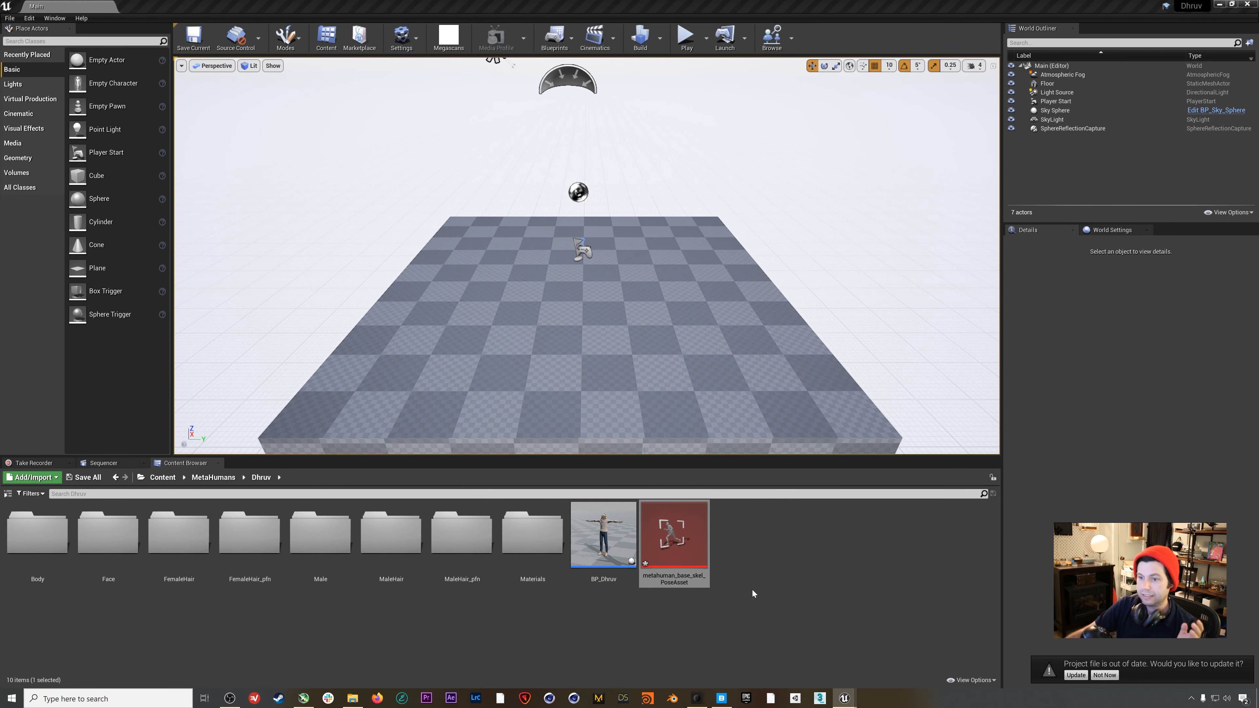
drag(603, 533, 586, 254)
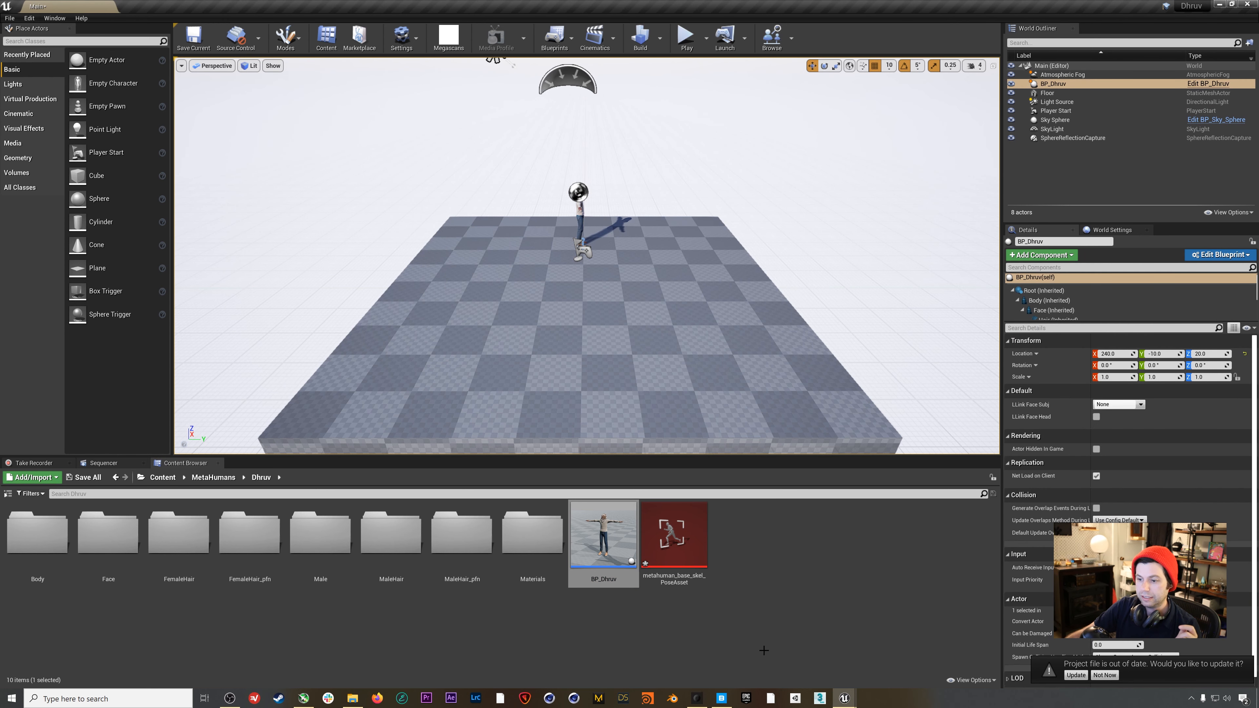
Switch to Rokoko Studio and check that live streaming to Unreal Engine is enabled, including its IP and port settings
click(697, 699)
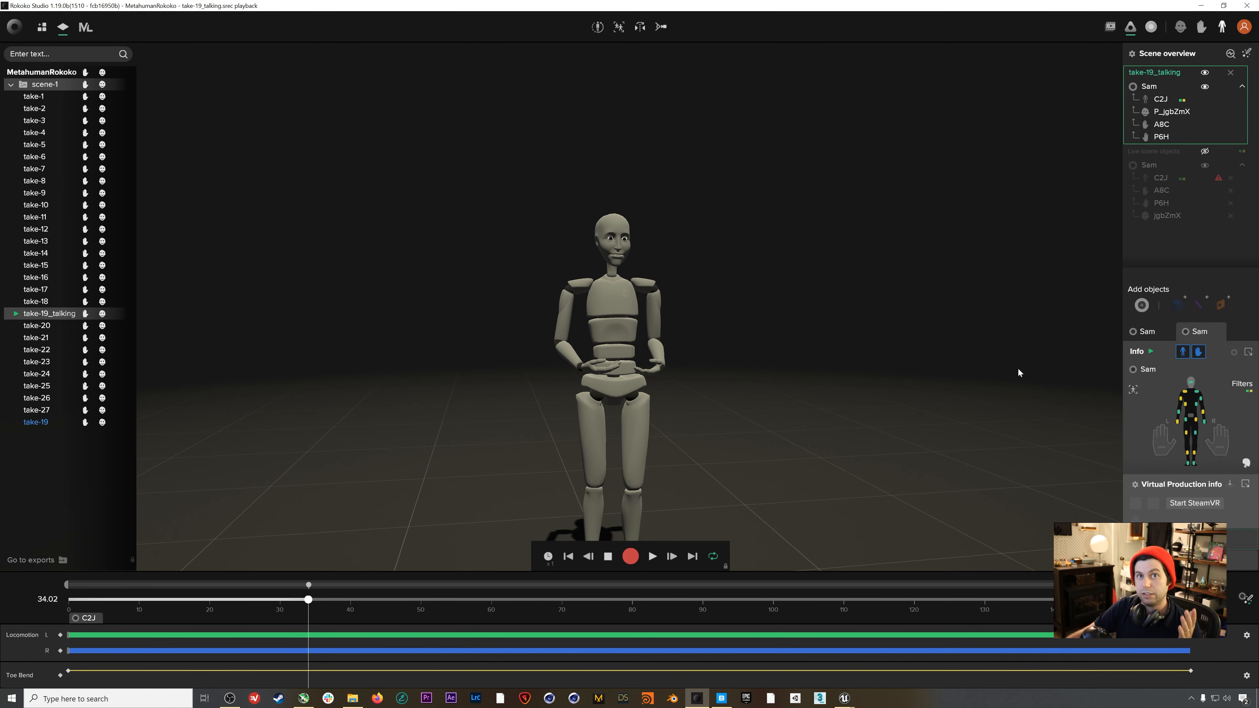
click(1190, 561)
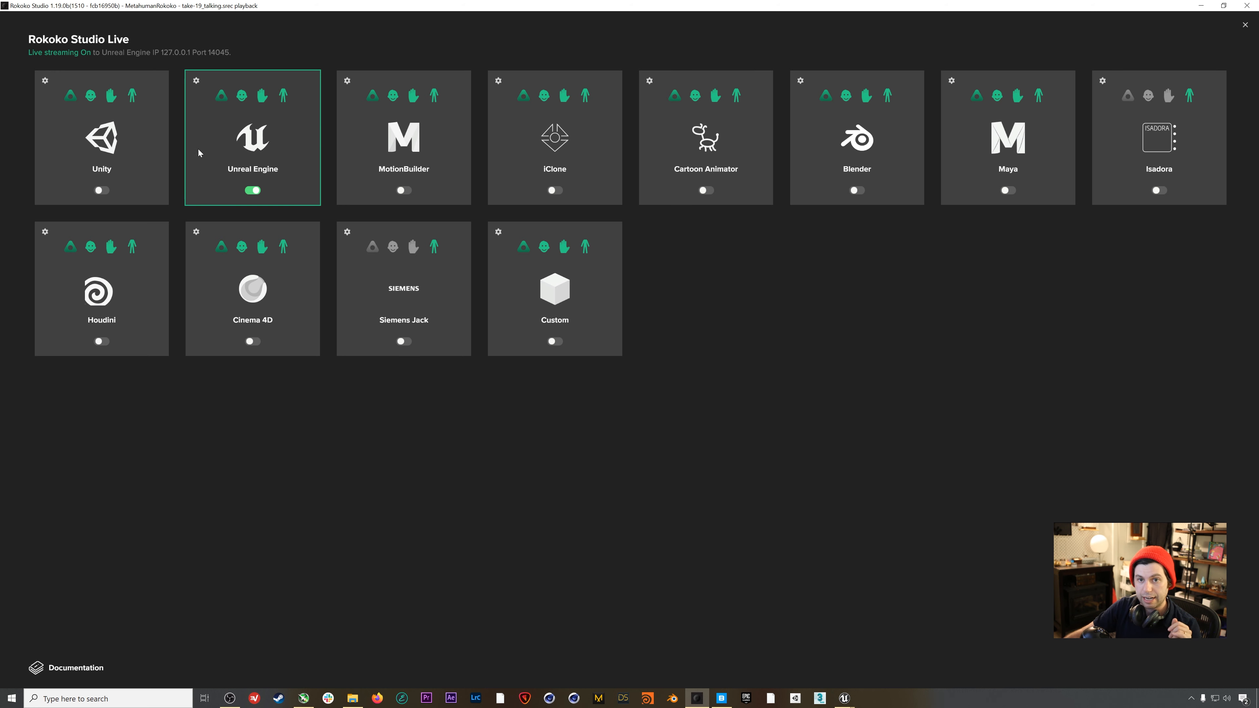
click(254, 192)
click(254, 191)
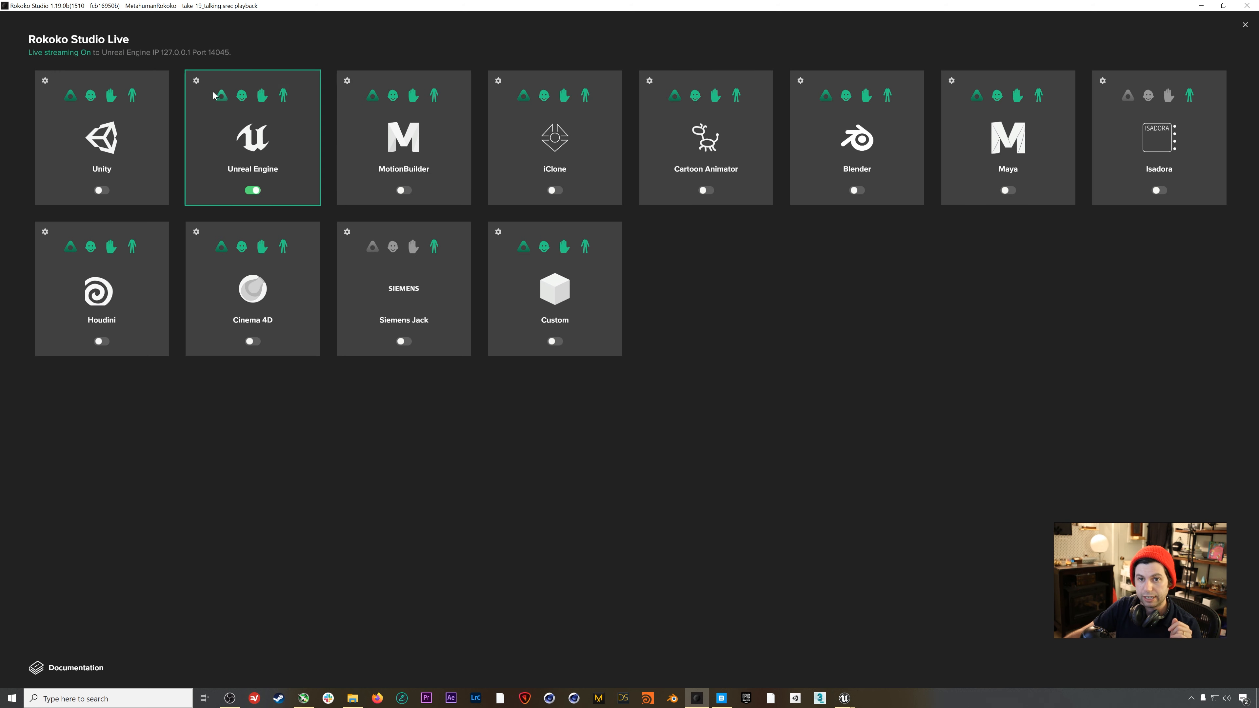
click(196, 81)
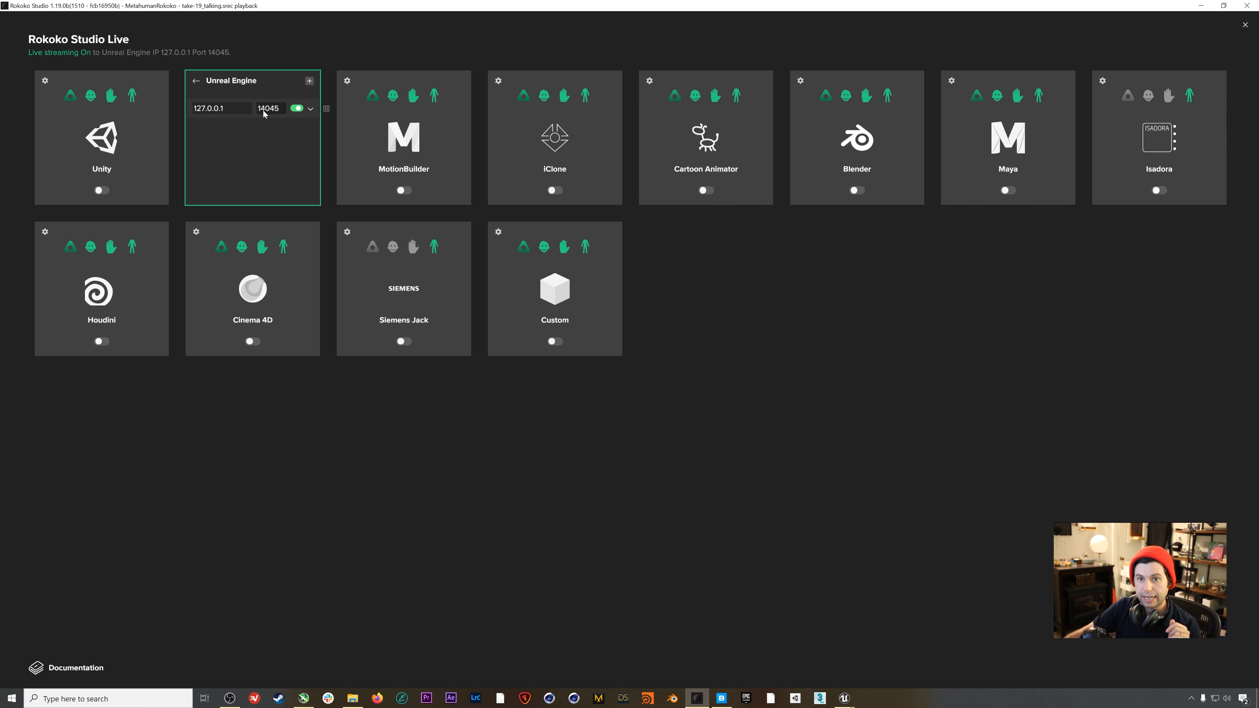
click(197, 82)
Return to Unreal Editor and delete BP_Dhruv from the level
drag(307, 7, 1258, 258)
click(1051, 85)
key(Delete)
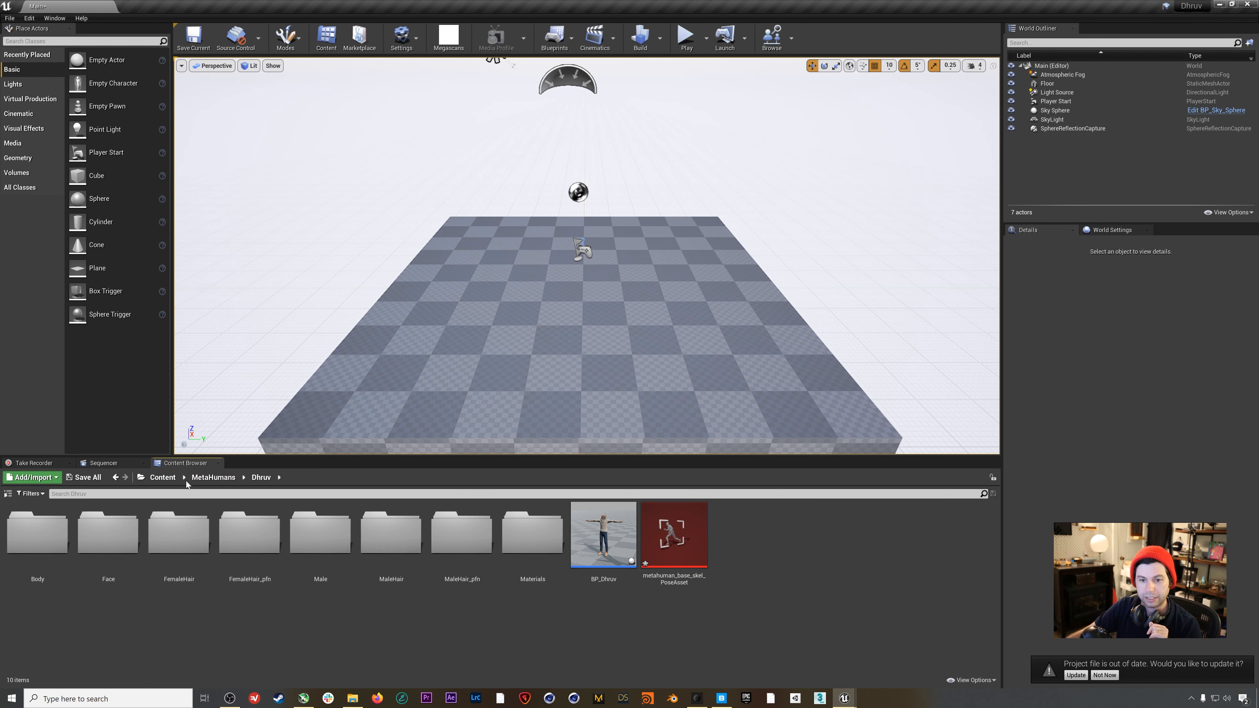
Open Face_AnimBP from Content/MetaHumans/Common/Face and bring up its AnimGraph
click(172, 483)
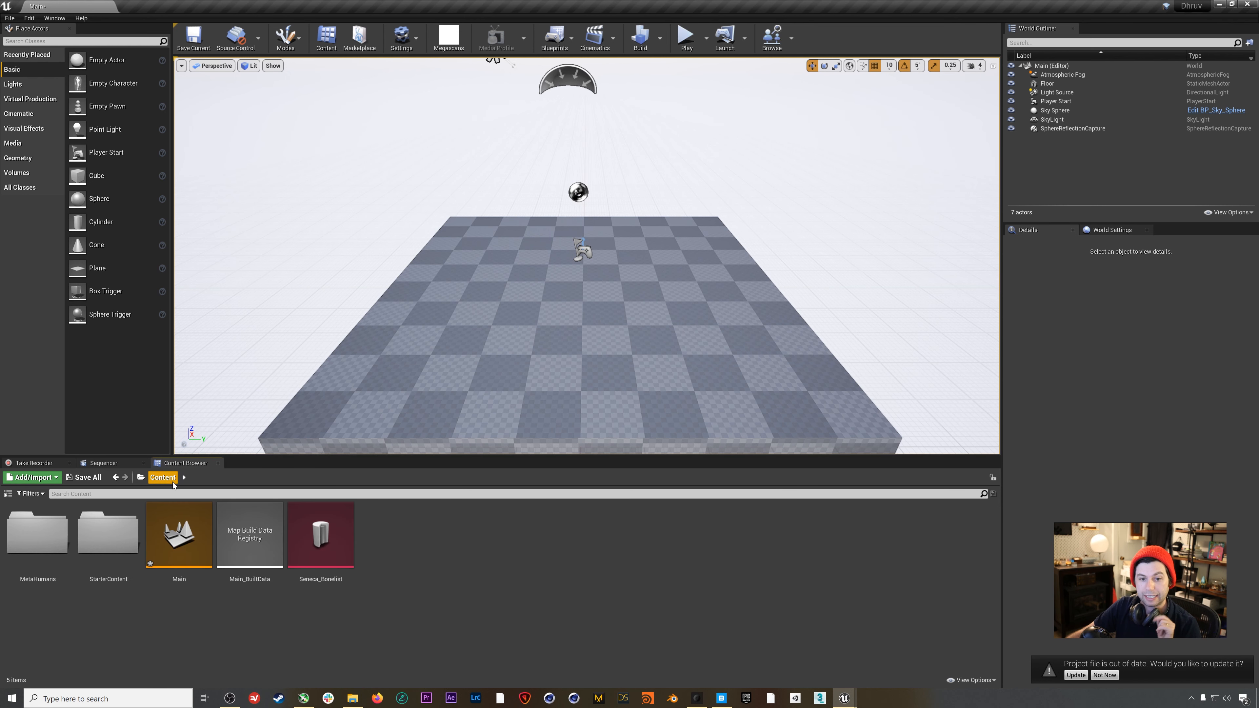
double_click(50, 529)
double_click(50, 528)
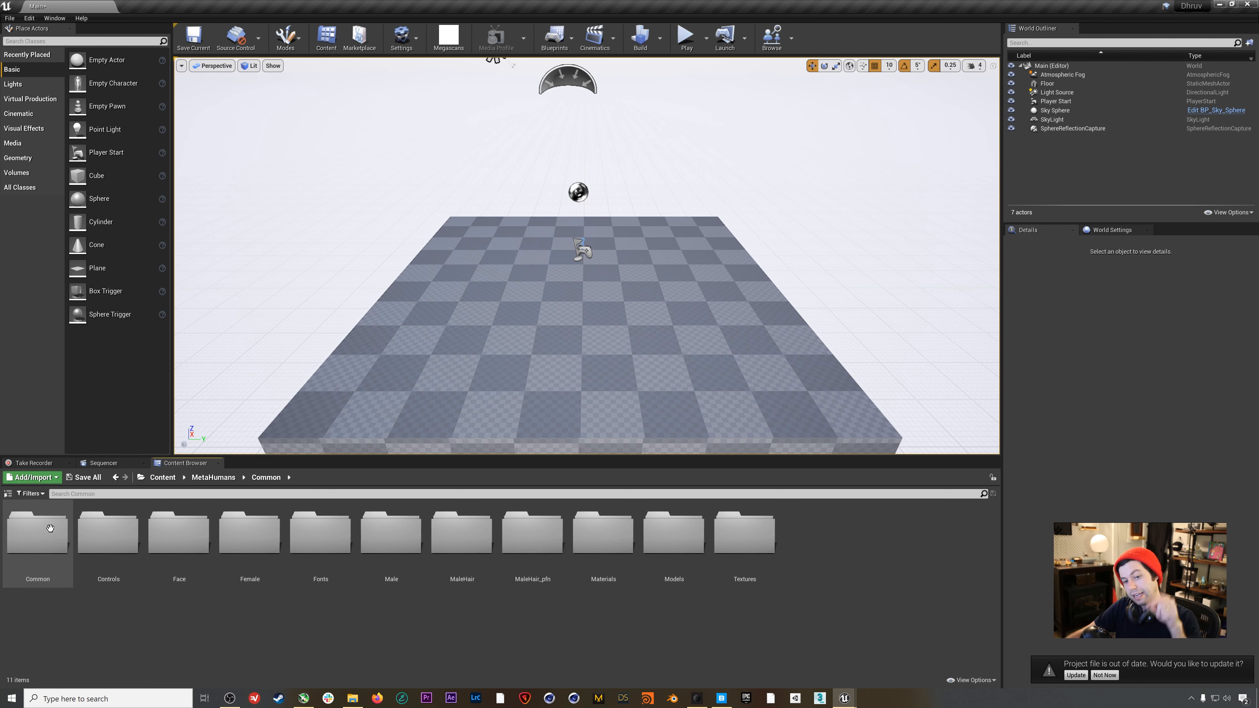
double_click(180, 538)
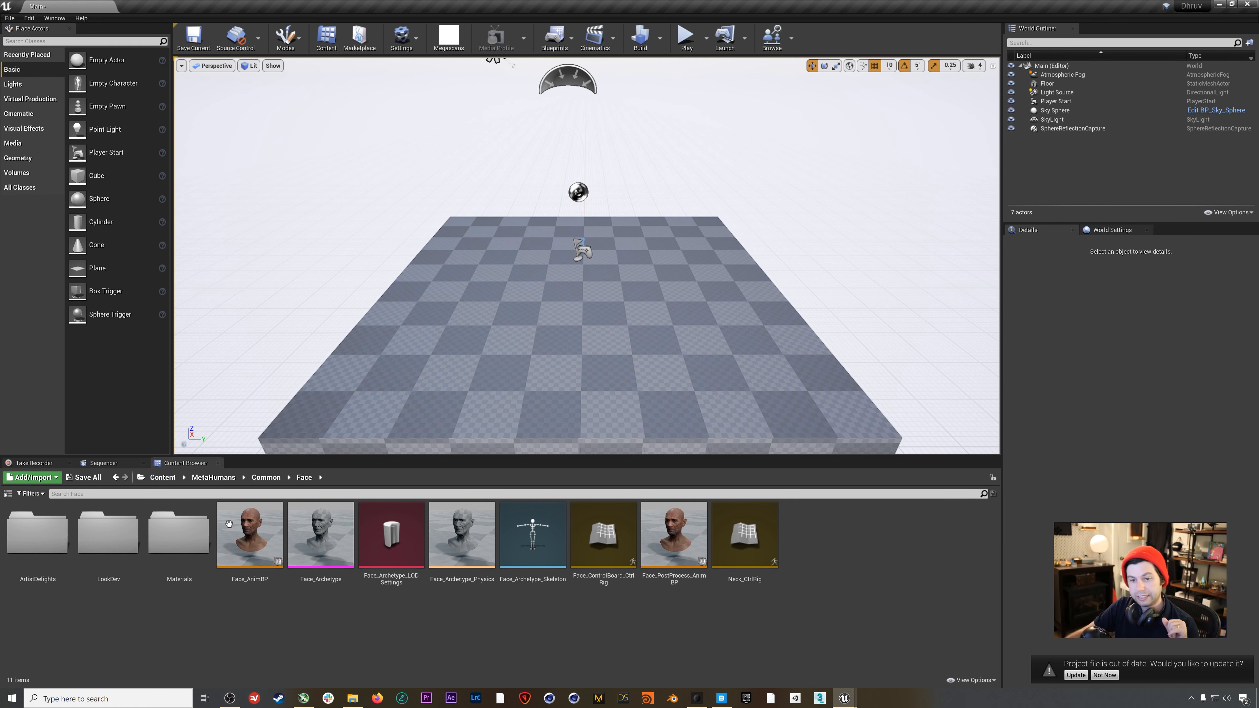
mouse_move(667, 565)
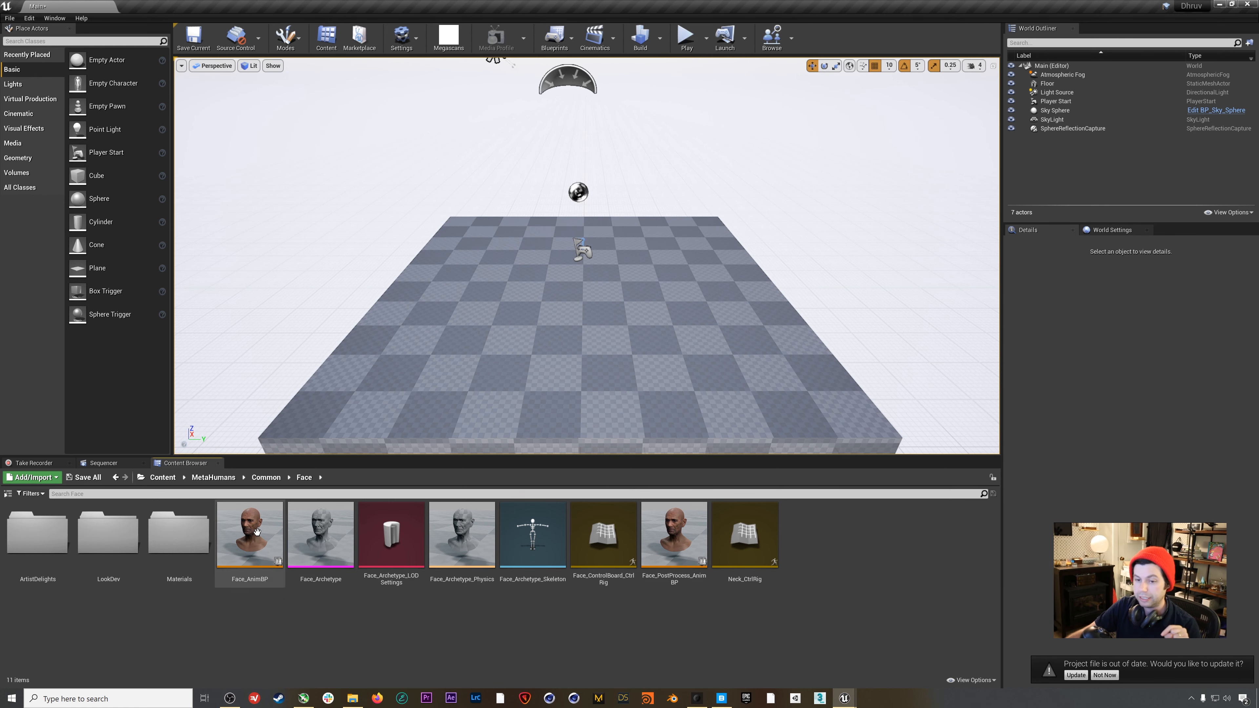
click(251, 545)
double_click(251, 545)
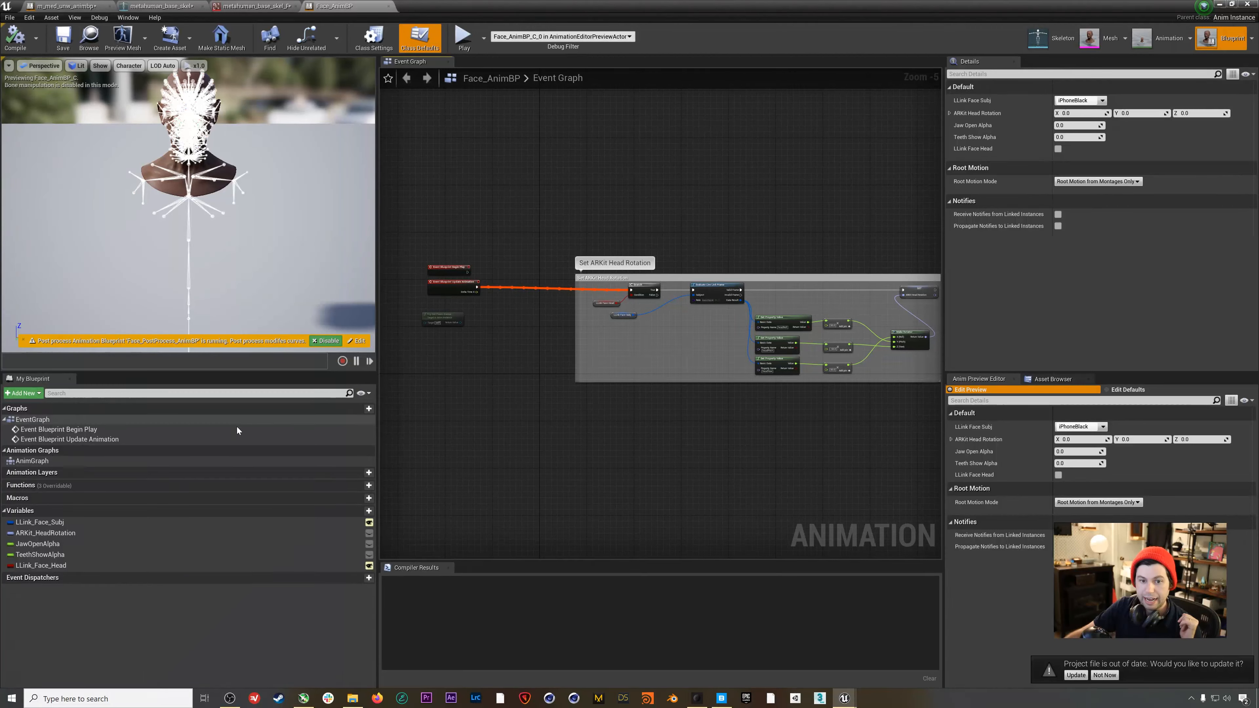
double_click(32, 461)
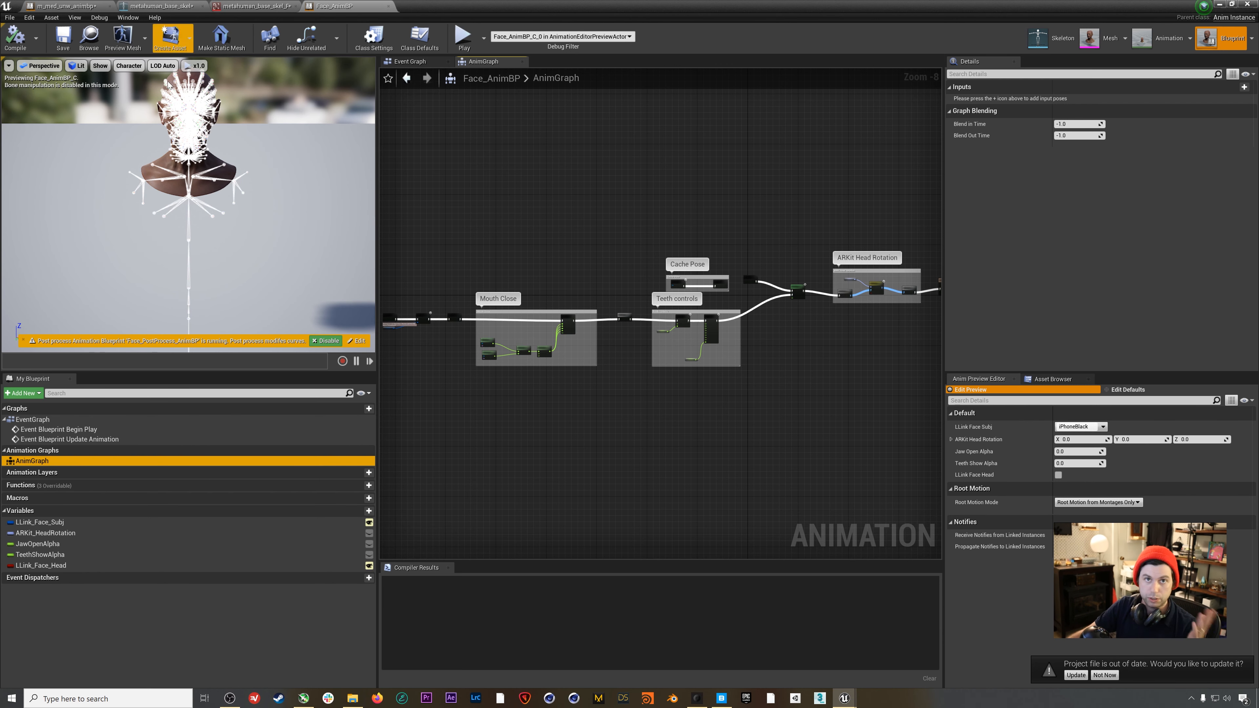
Open the face blueprint's skeleton and select the clavicle_l bone near the end of the skeleton tree
click(1060, 45)
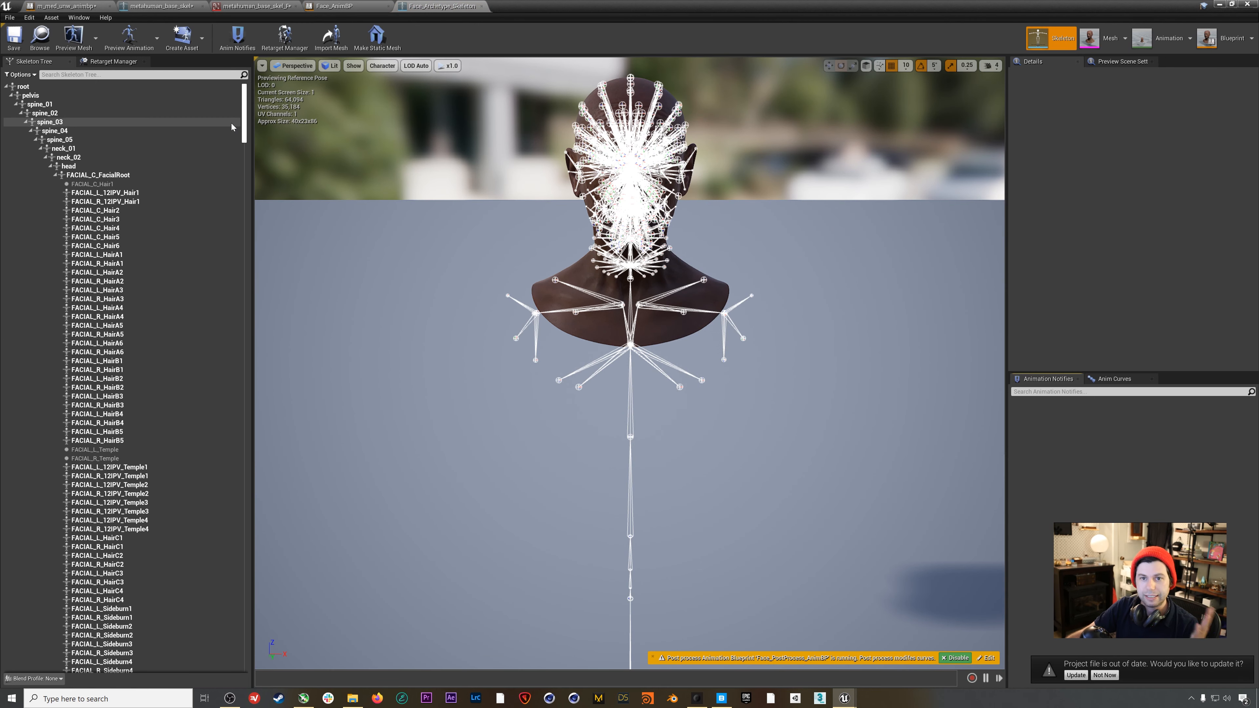
drag(243, 129, 228, 664)
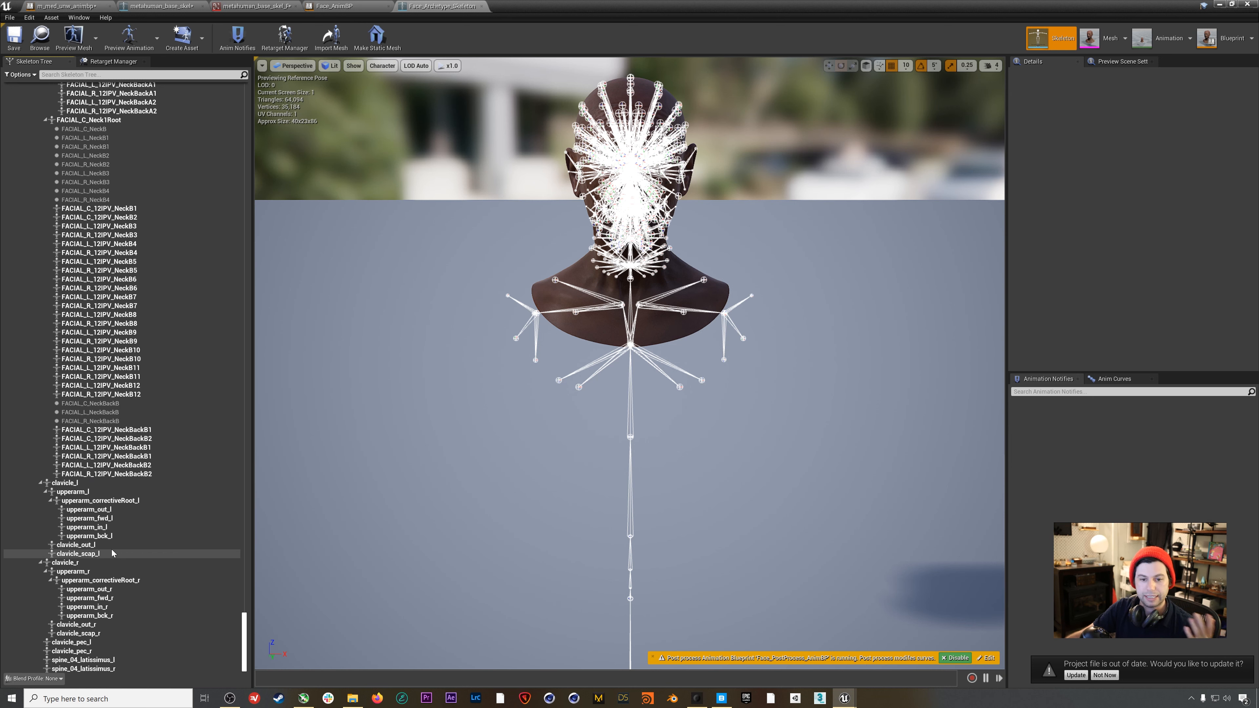
click(98, 484)
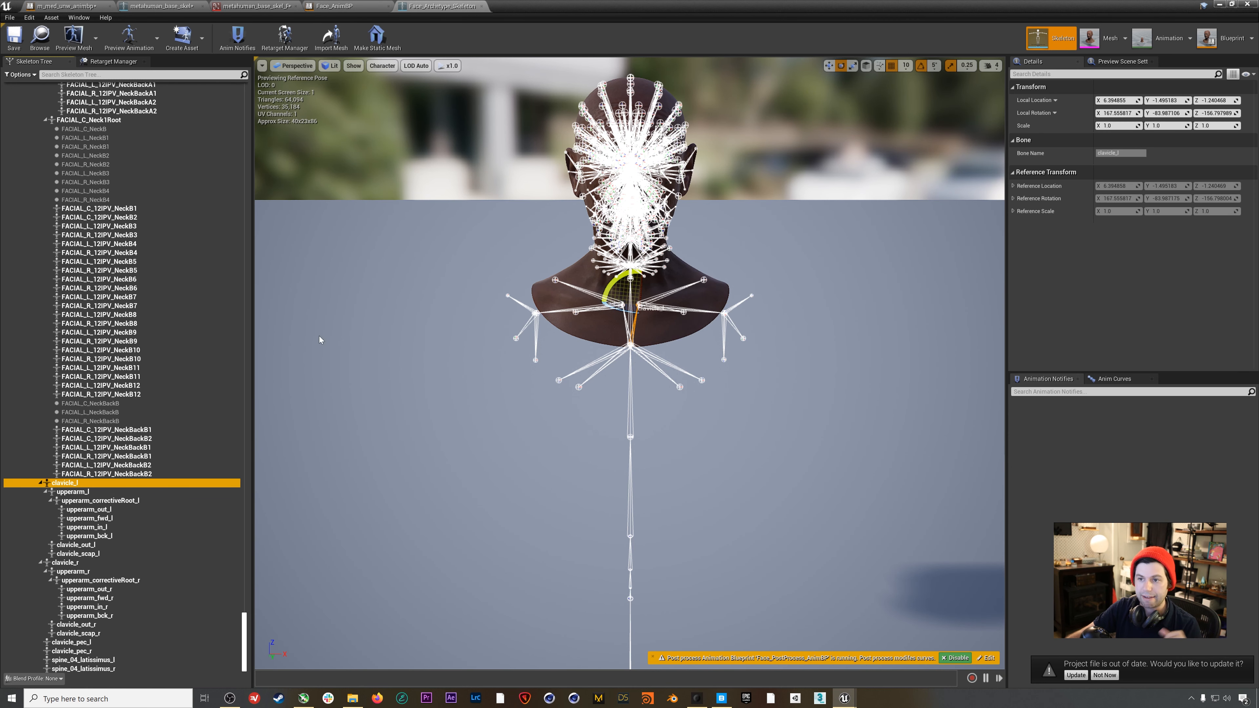
Set clavicle_l's local rotation to 0 on all axes and rotate the bone outward so its shoulder line lies level
click(1117, 113)
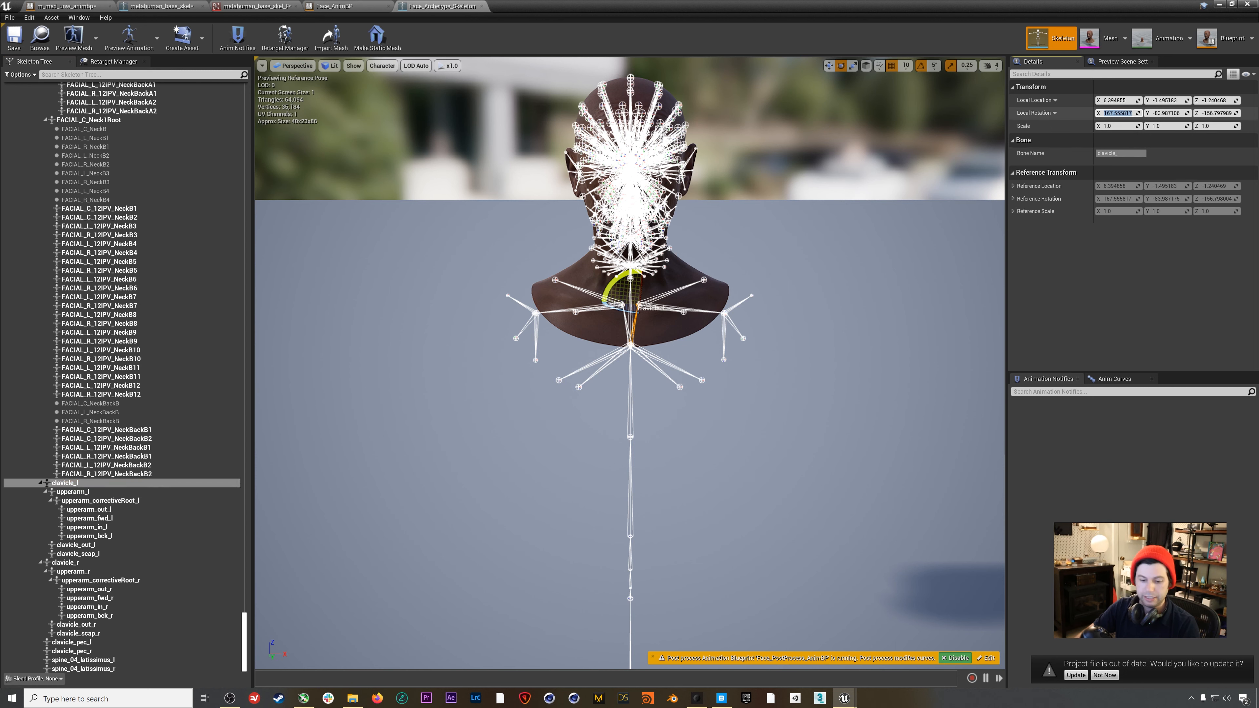
text(0)
key(Tab)
text(0)
key(Tab)
text(0)
key(Return)
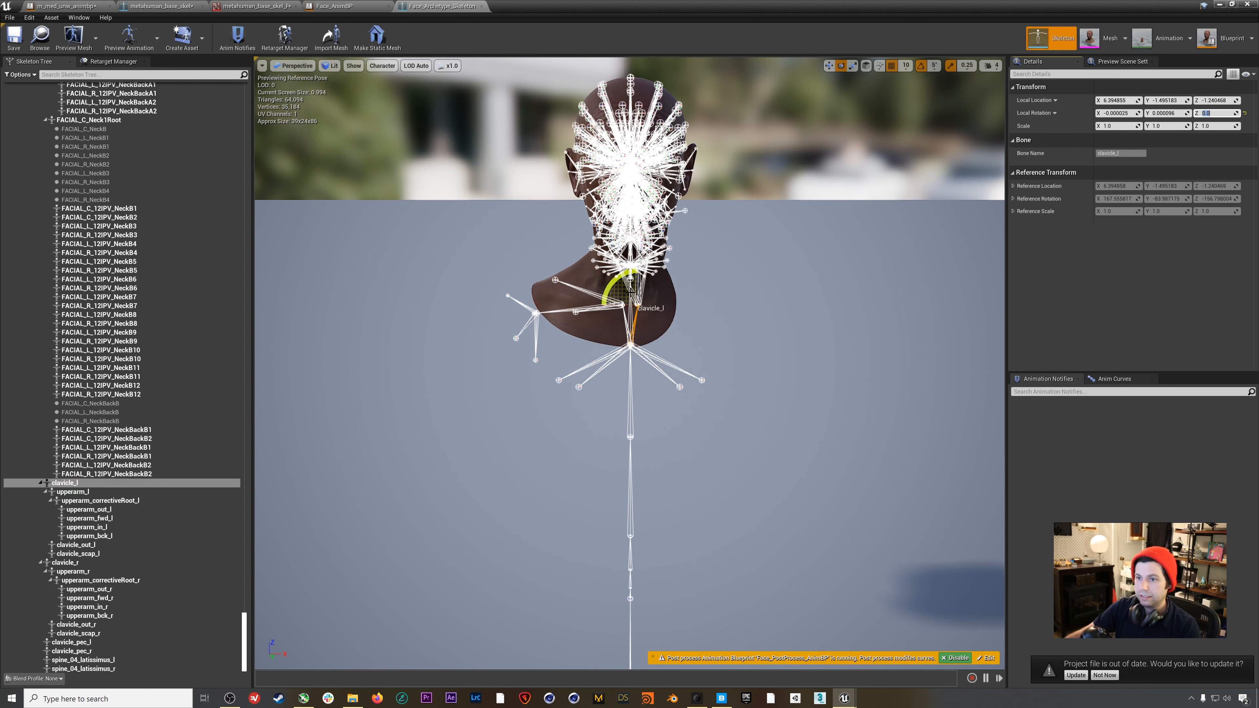
drag(613, 284, 623, 335)
Set the upperarm_l bone's local rotation to 0 on X, Y and Z
click(124, 491)
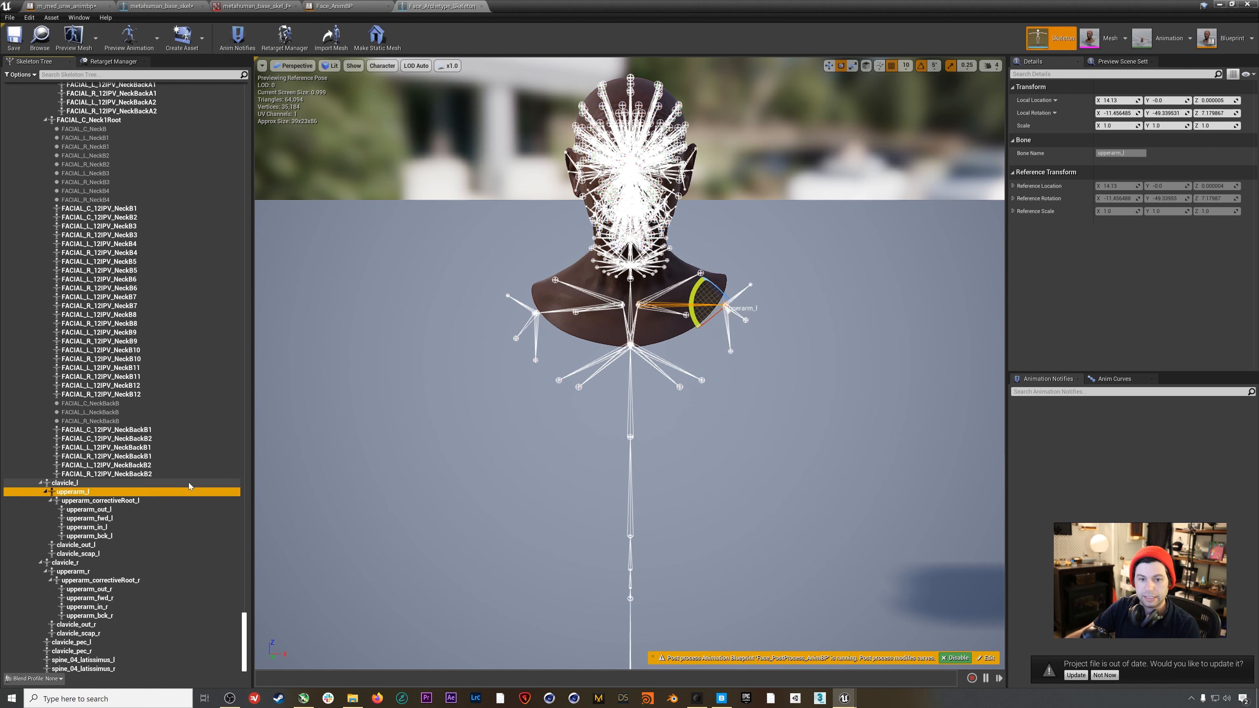
click(1118, 113)
text(0)
key(Tab)
text(0)
key(Tab)
text(0)
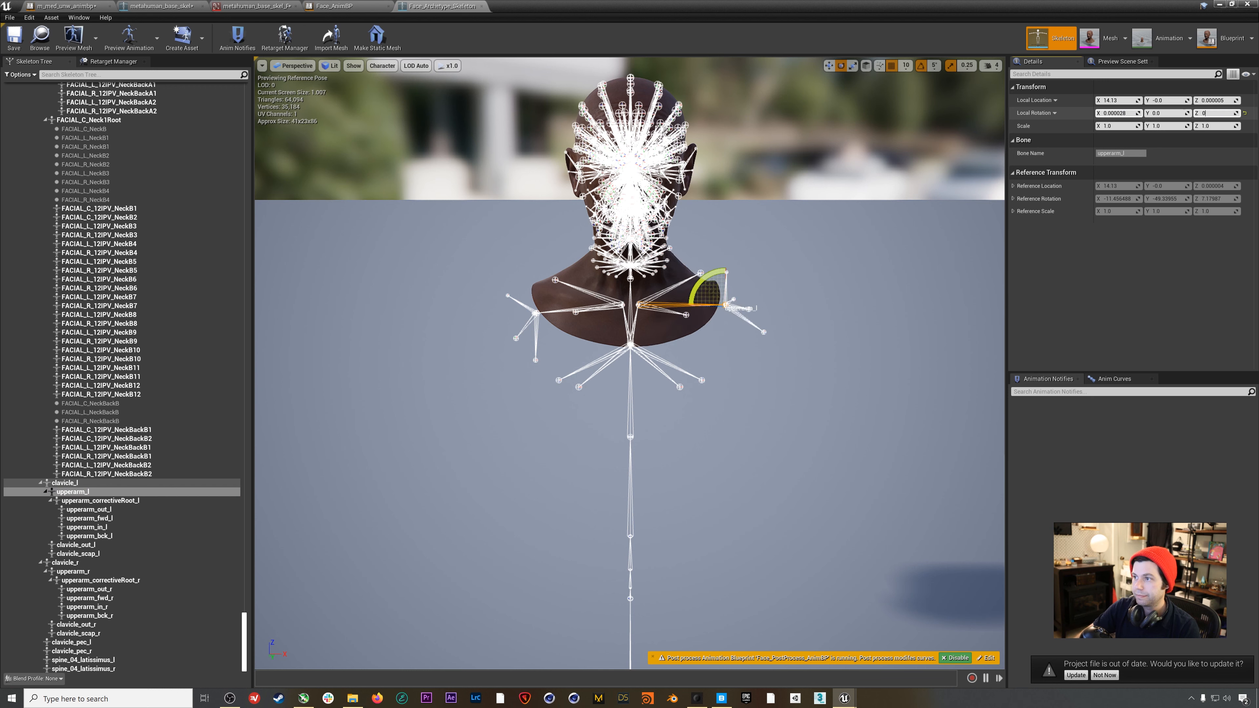
Set clavicle_r's local rotation to 0 on all axes and rotate the bone outward to mirror the opposite shoulder
click(101, 564)
click(1117, 114)
text(0)
key(Tab)
text(0)
key(Tab)
text(0)
key(Return)
drag(623, 286, 591, 359)
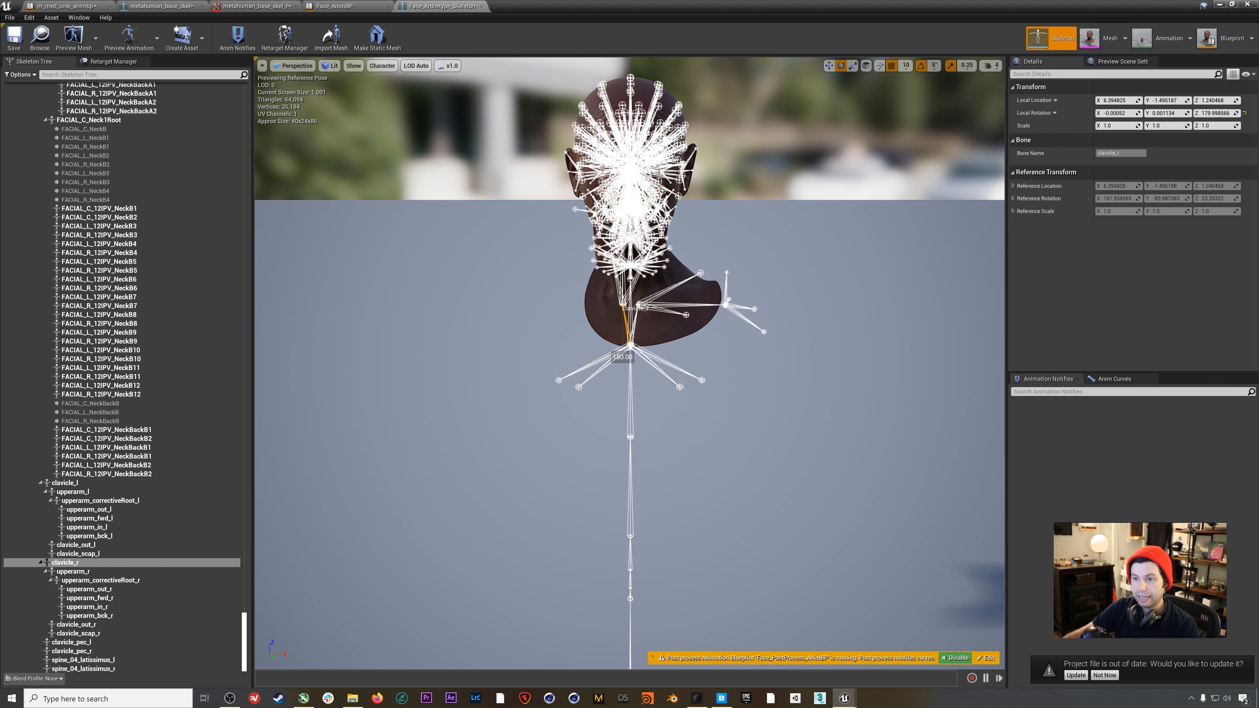
drag(643, 280, 663, 336)
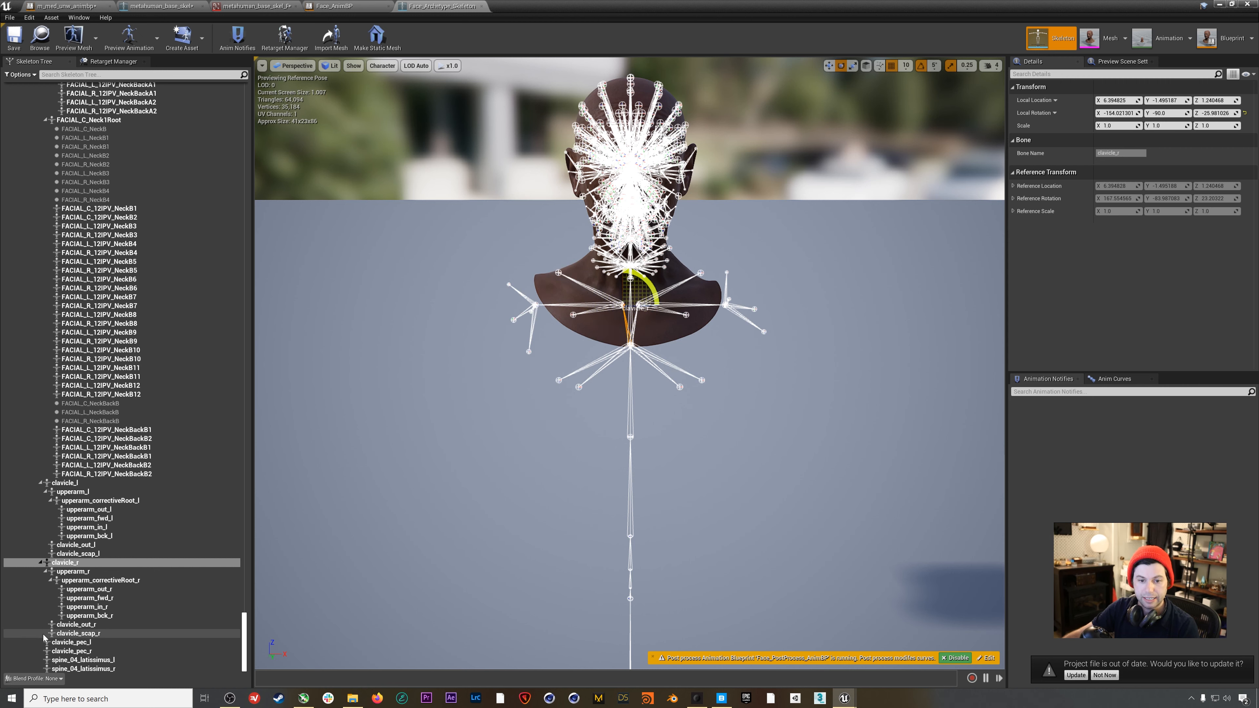
Set the upperarm_r bone's local rotation to 0 on X, Y and Z and clear the bone selection
click(79, 573)
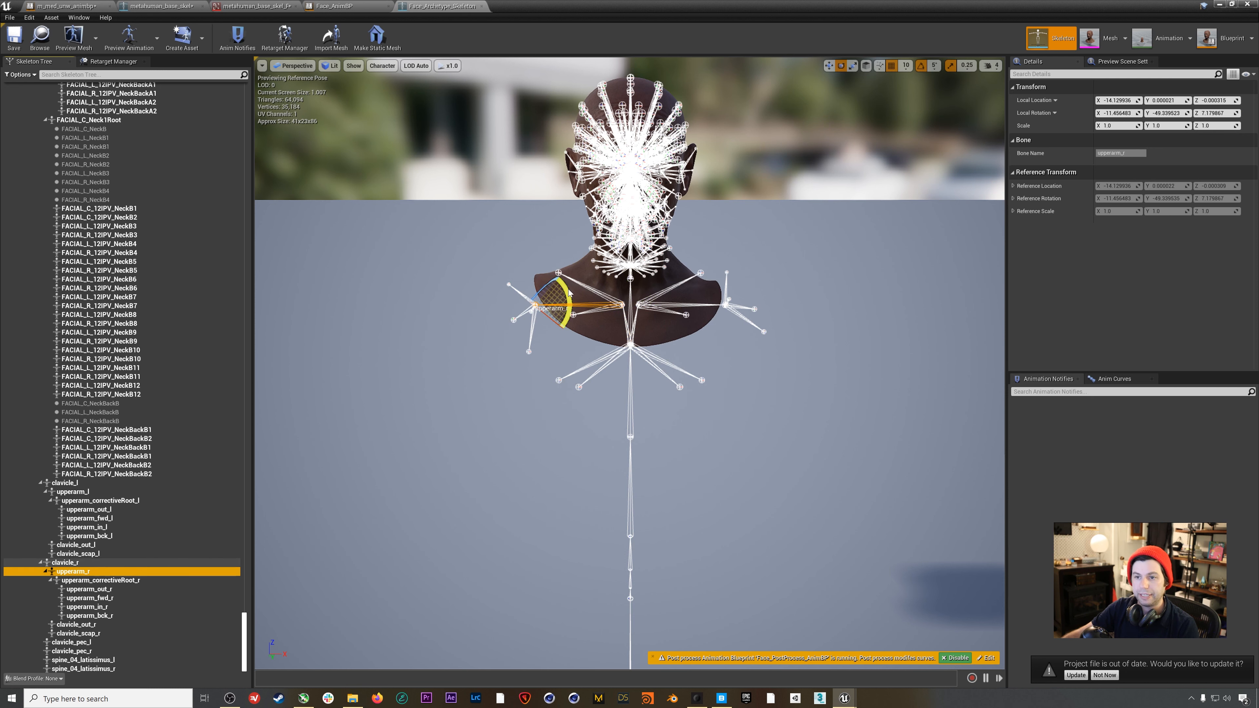
click(1118, 113)
text(0)
key(Tab)
text(0)
key(Tab)
text(0)
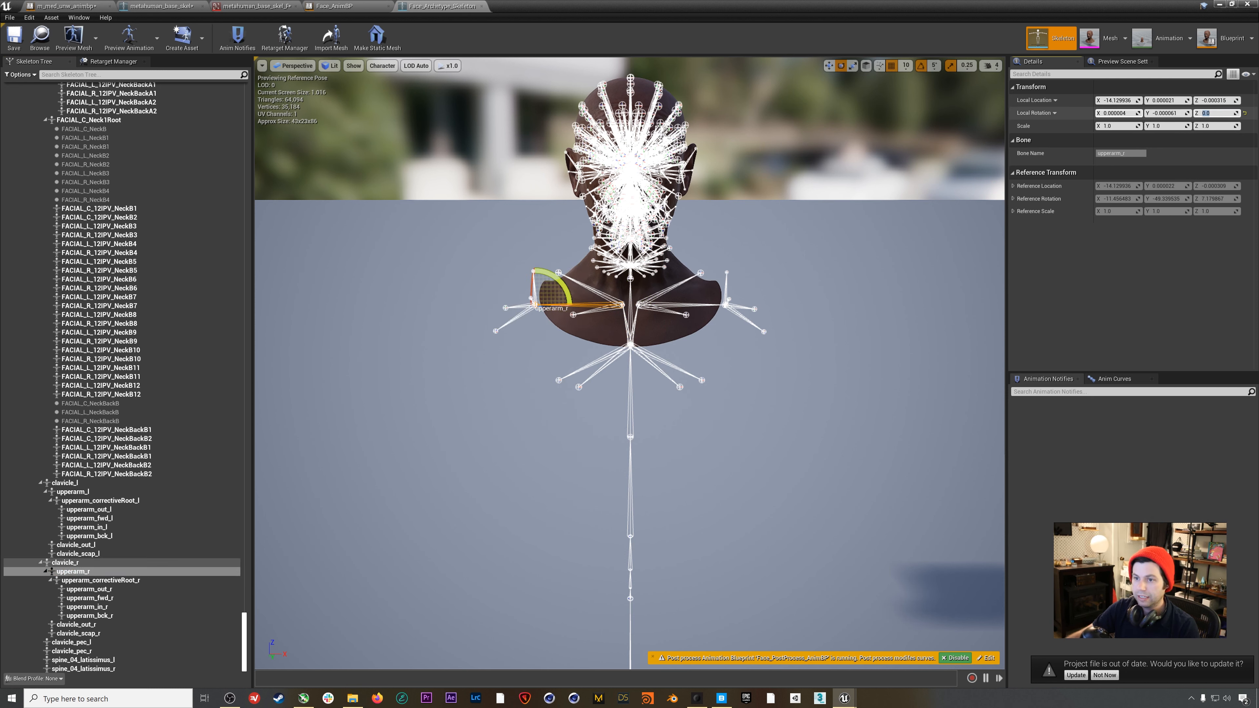
click(530, 326)
alt+drag(794, 320, 793, 316)
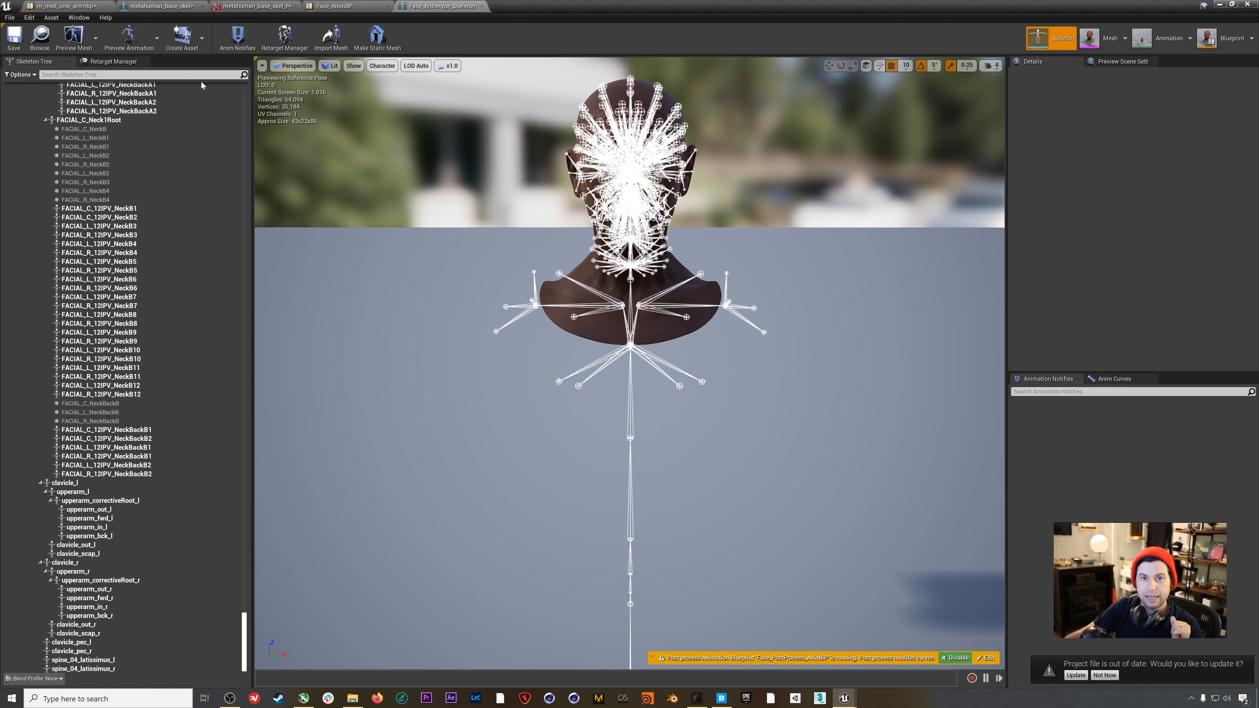
Create a pose asset from the current pose in the MetaHumans/Dhruv folder, named Face_Archetype_Skeleton_PoseAsset
click(198, 43)
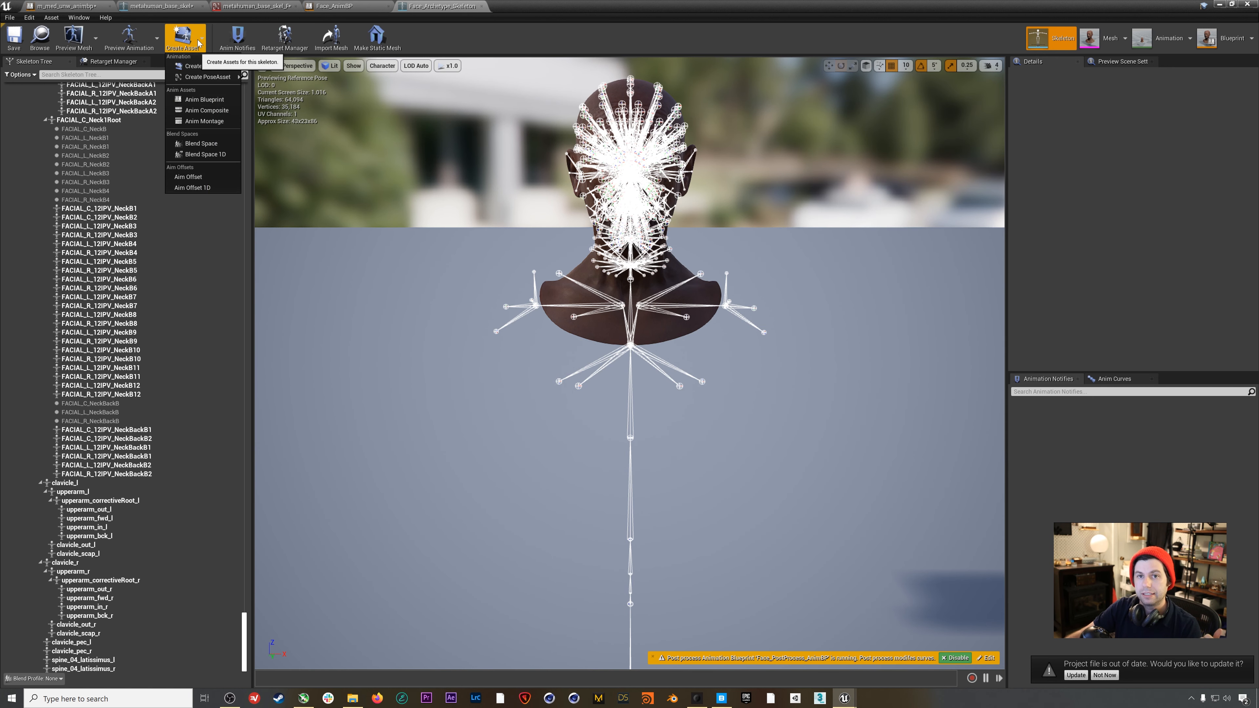
mouse_move(199, 78)
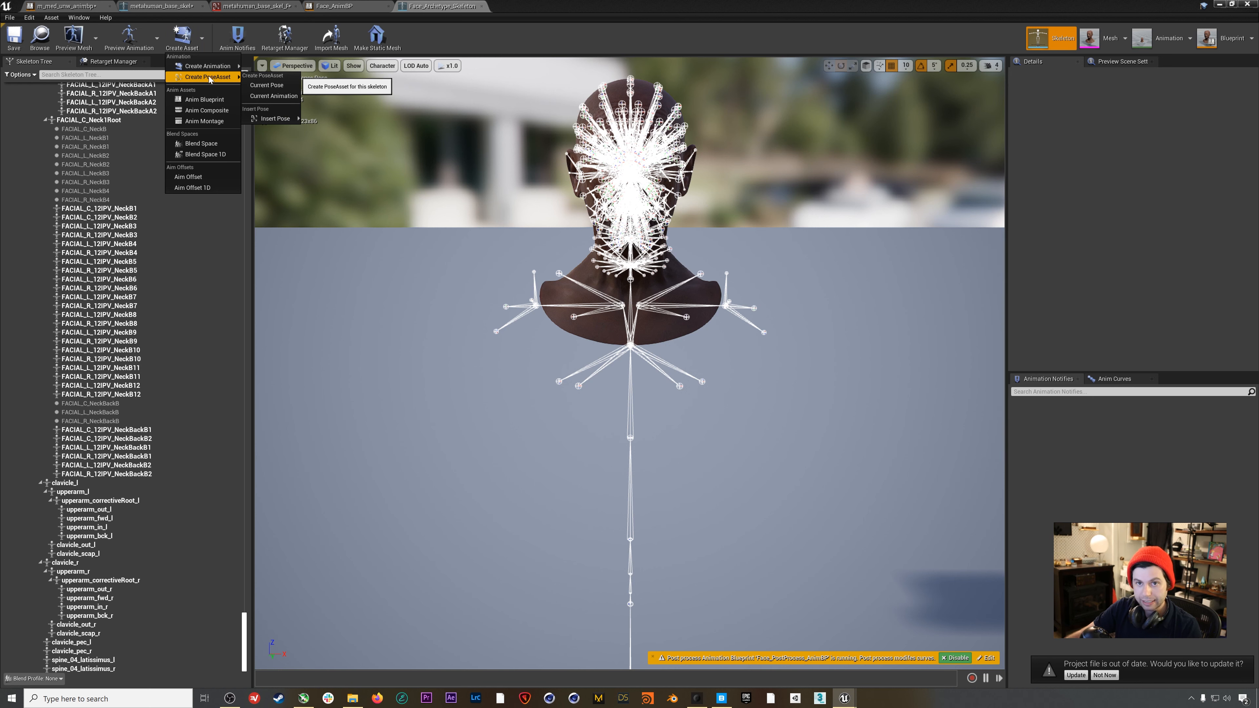
click(266, 85)
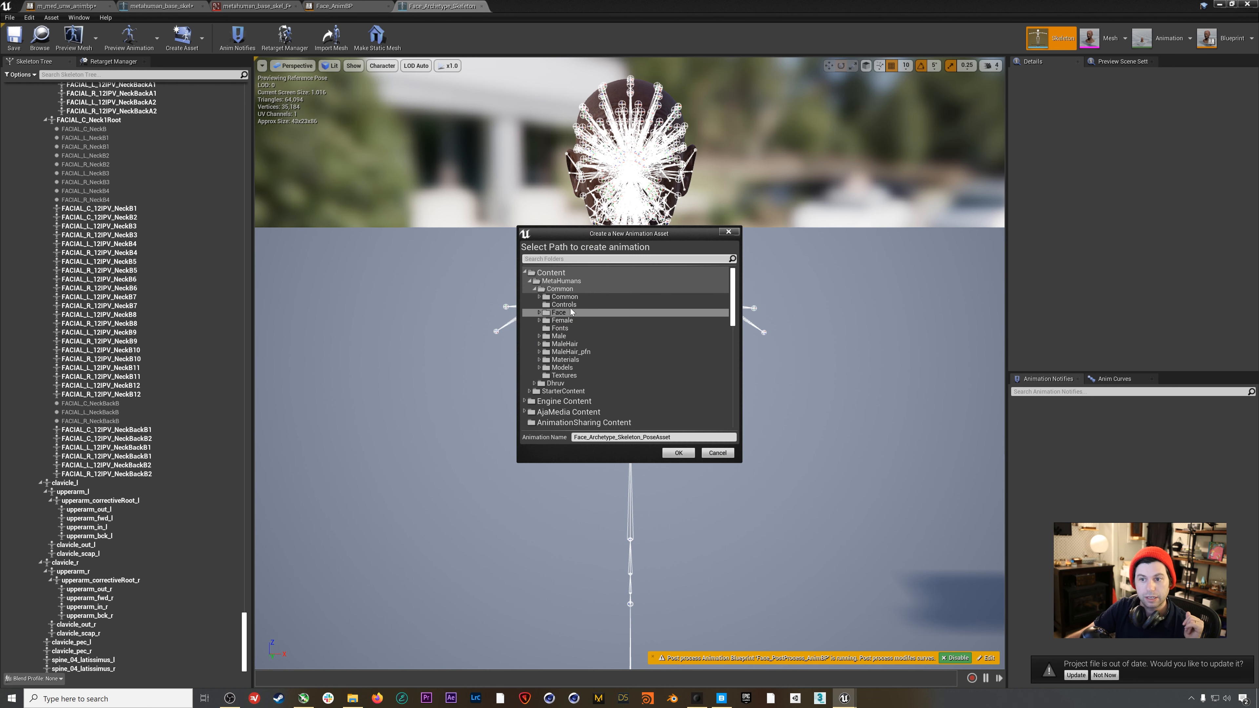
click(563, 384)
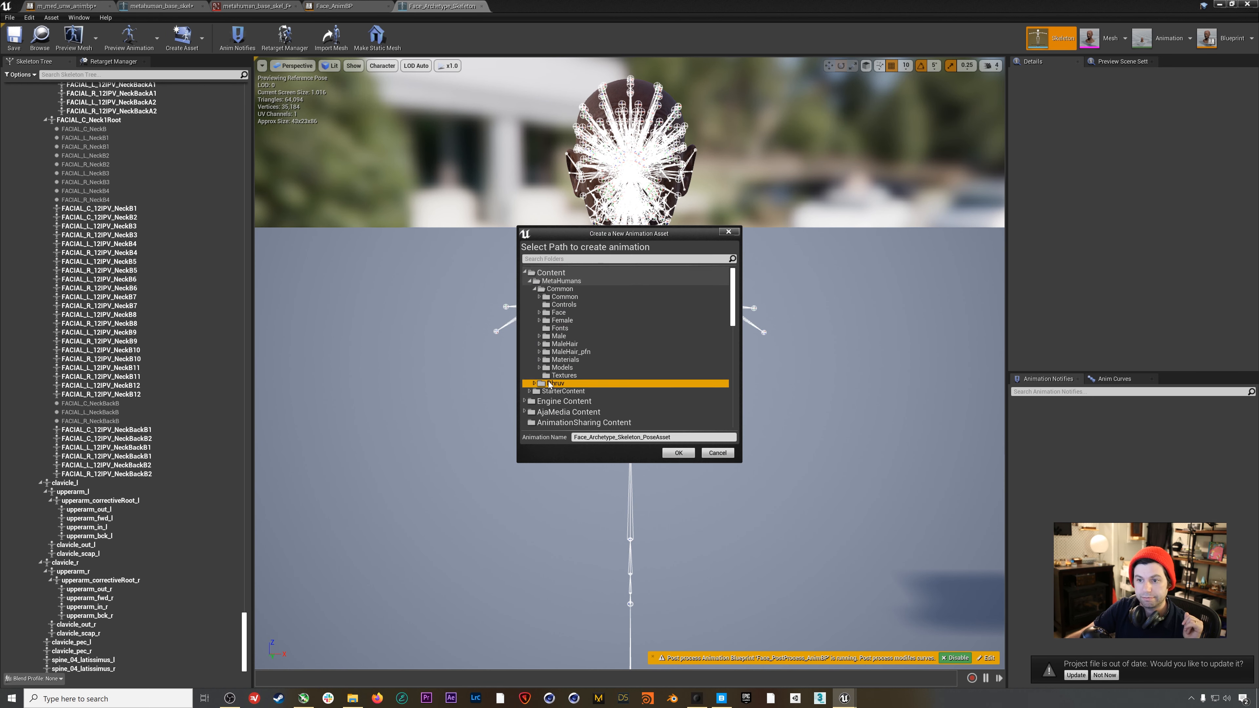
click(678, 453)
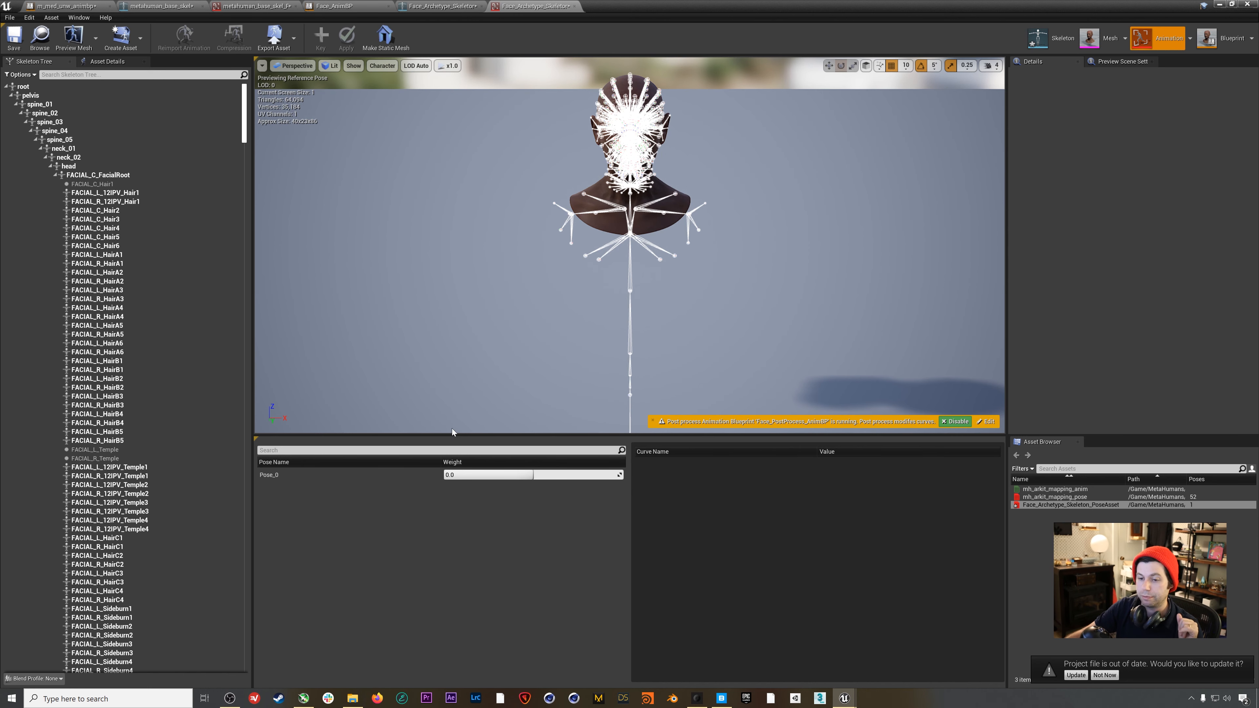
Open Face_AnimBP's AnimGraph and break the link between the Copy Pose From Mesh and BodyPose nodes in the Cache Pose group
click(1210, 43)
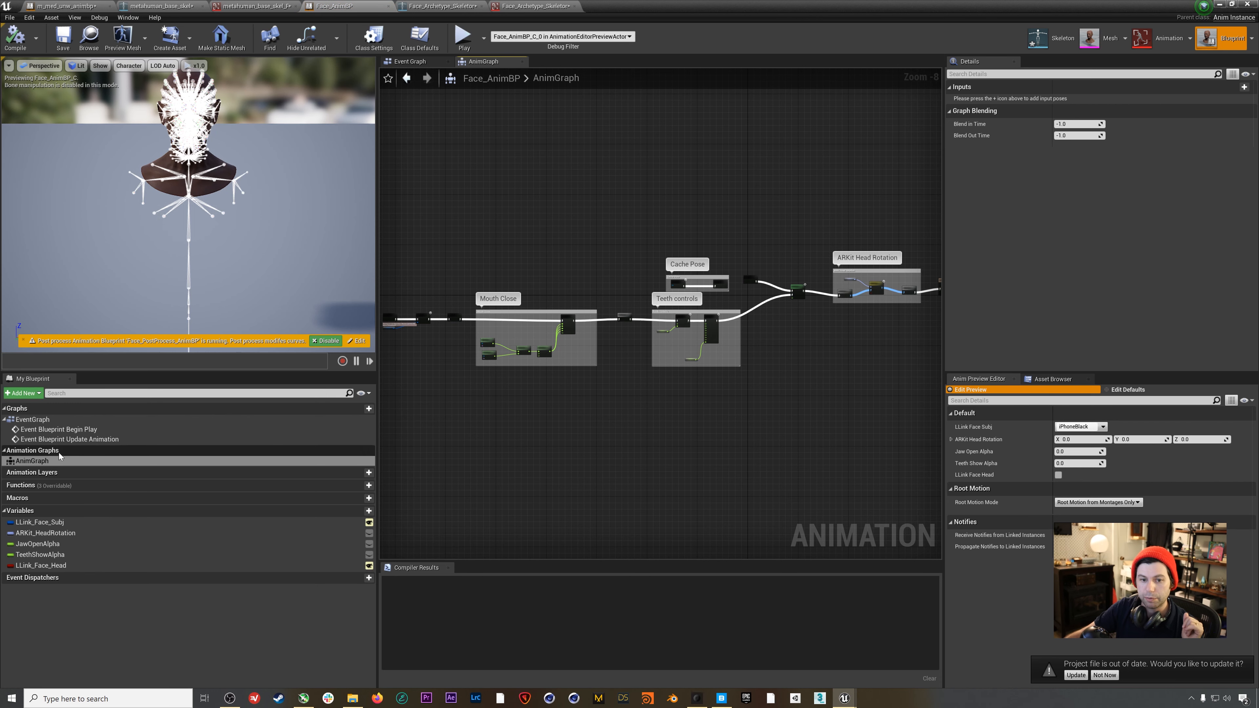
scroll(788, 334, up, 3)
scroll(787, 335, down, 1)
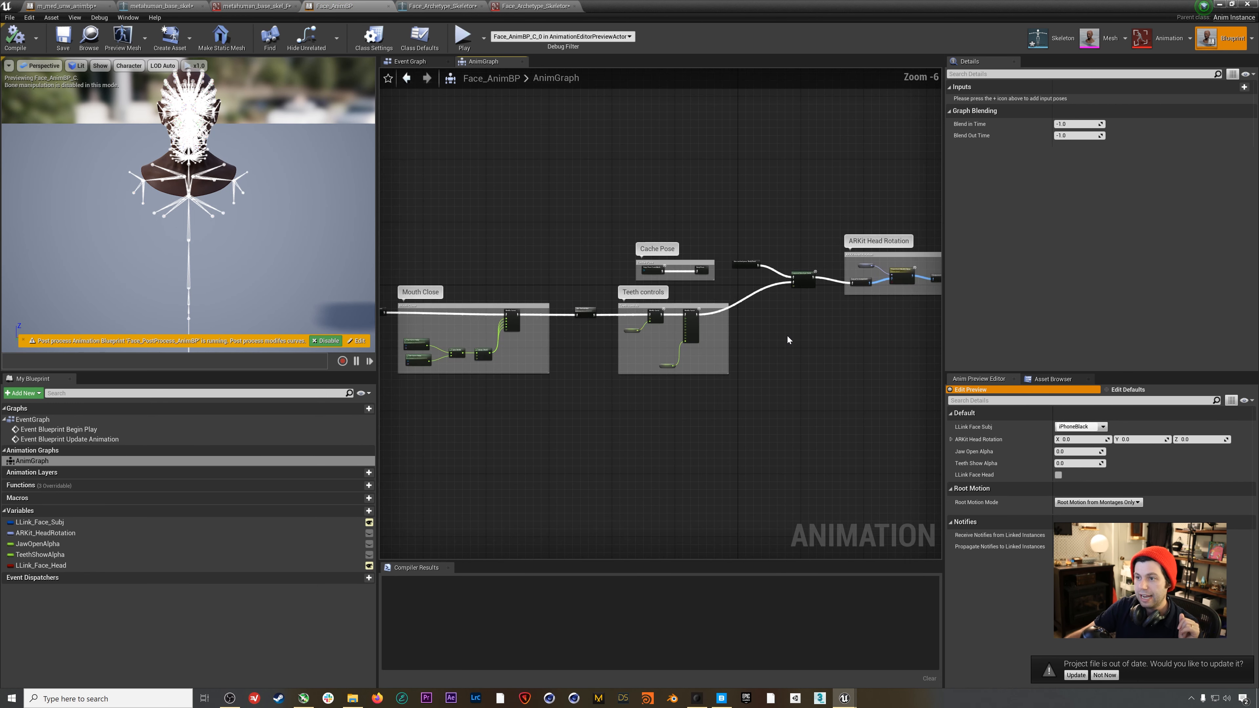
right_drag(833, 366, 759, 371)
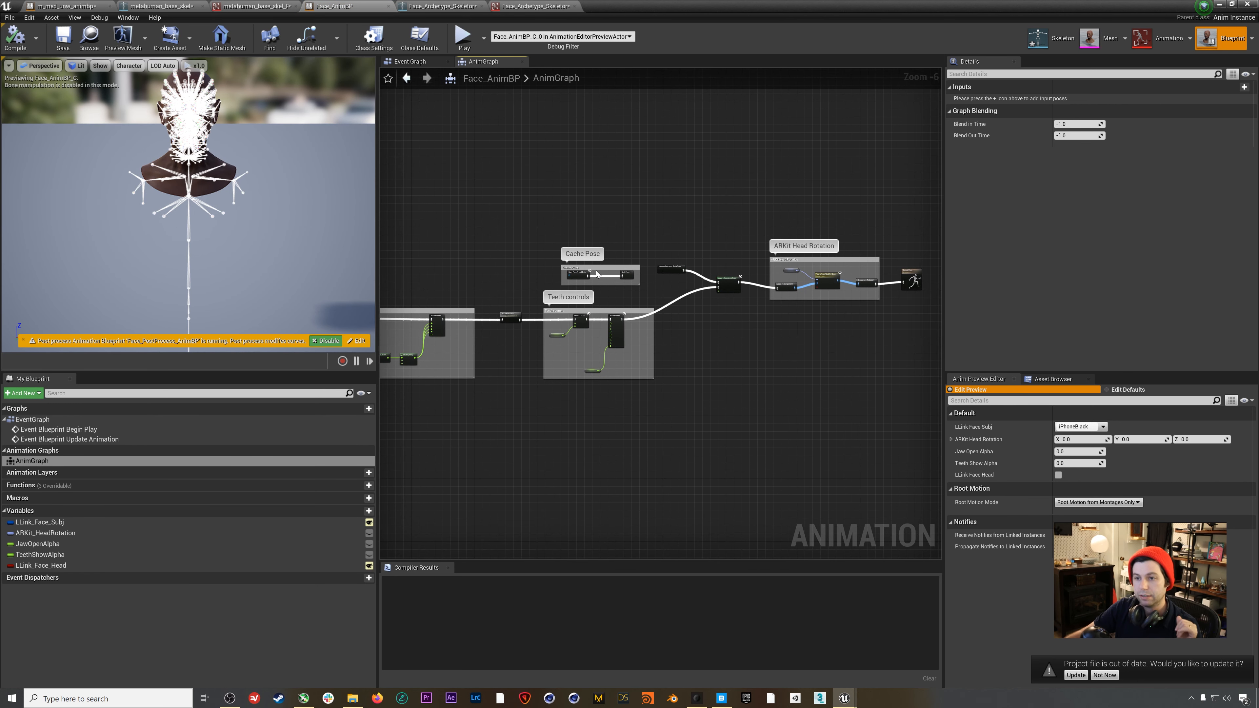
scroll(593, 276, up, 2)
click(553, 275)
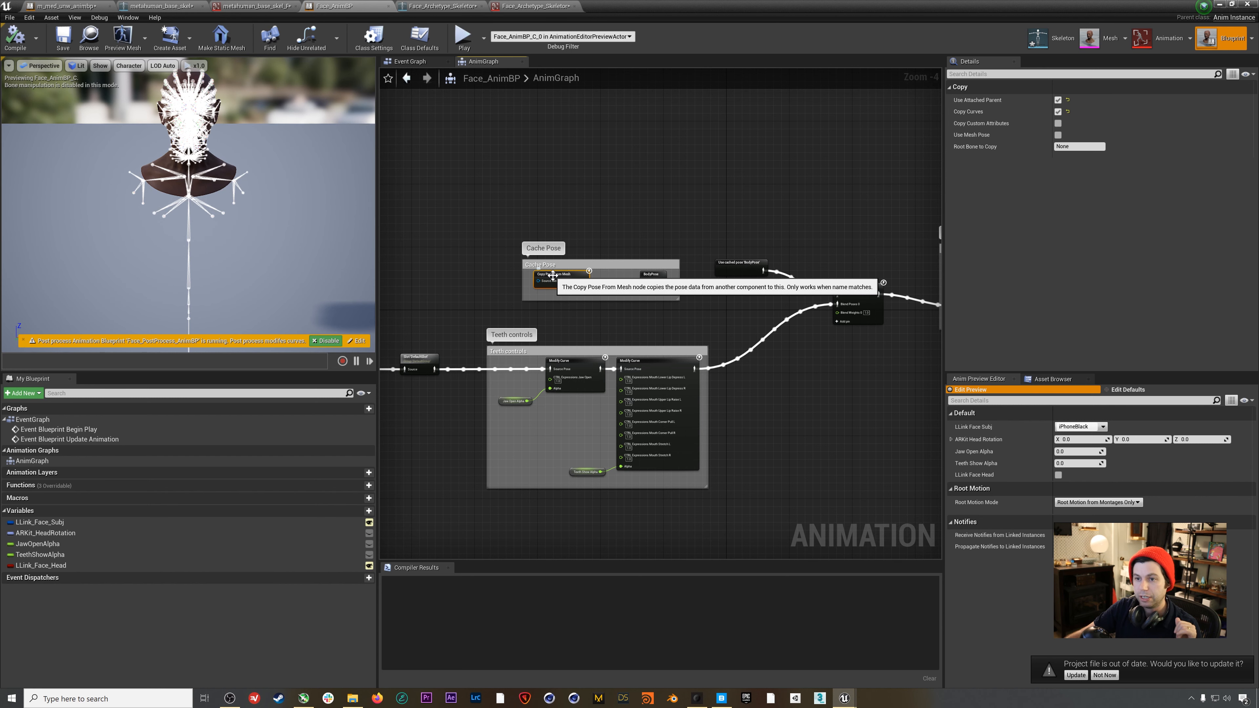
right_click(552, 275)
click(620, 354)
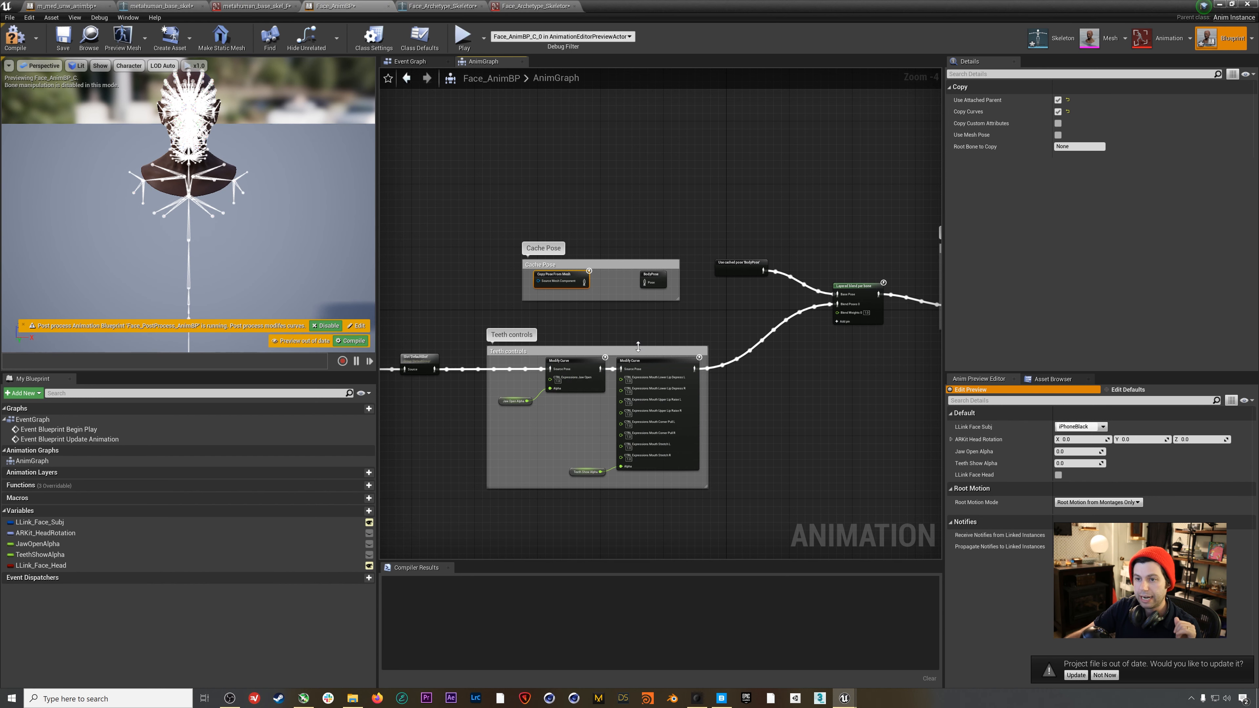
click(688, 227)
Add a Local To Component node to the AnimGraph above the Cache Pose group
scroll(688, 201, up, 1)
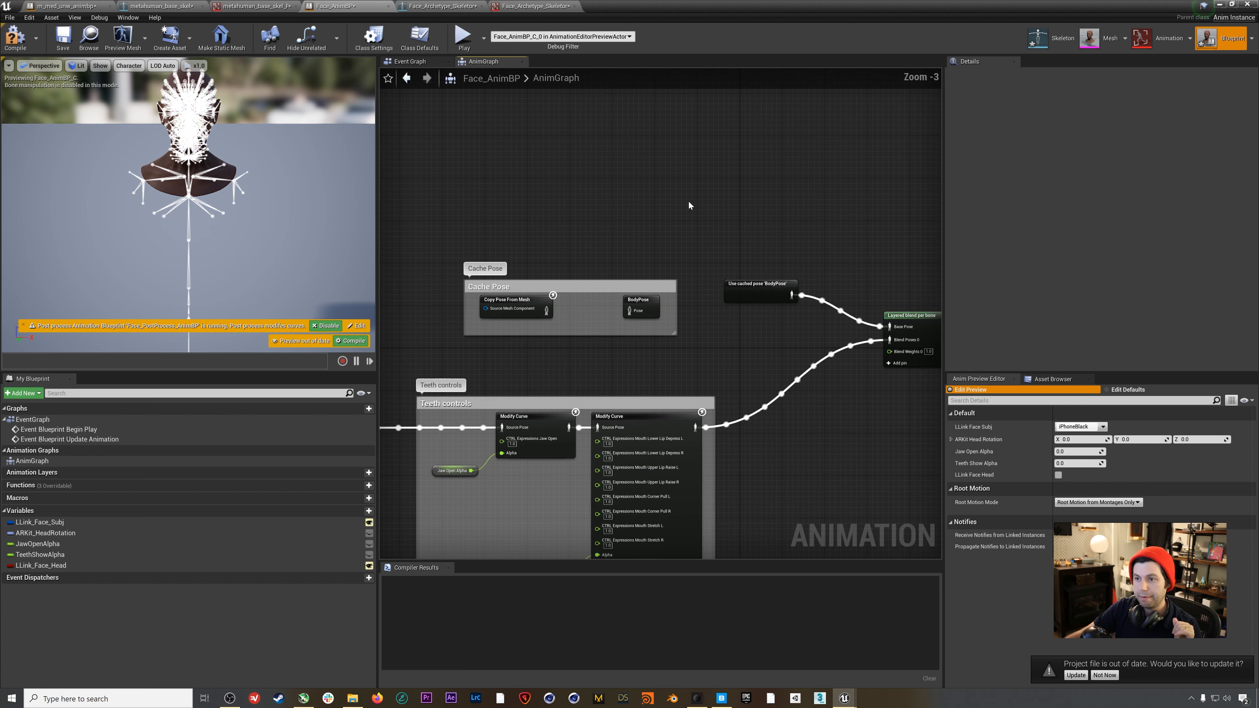
right_click(615, 193)
text(local)
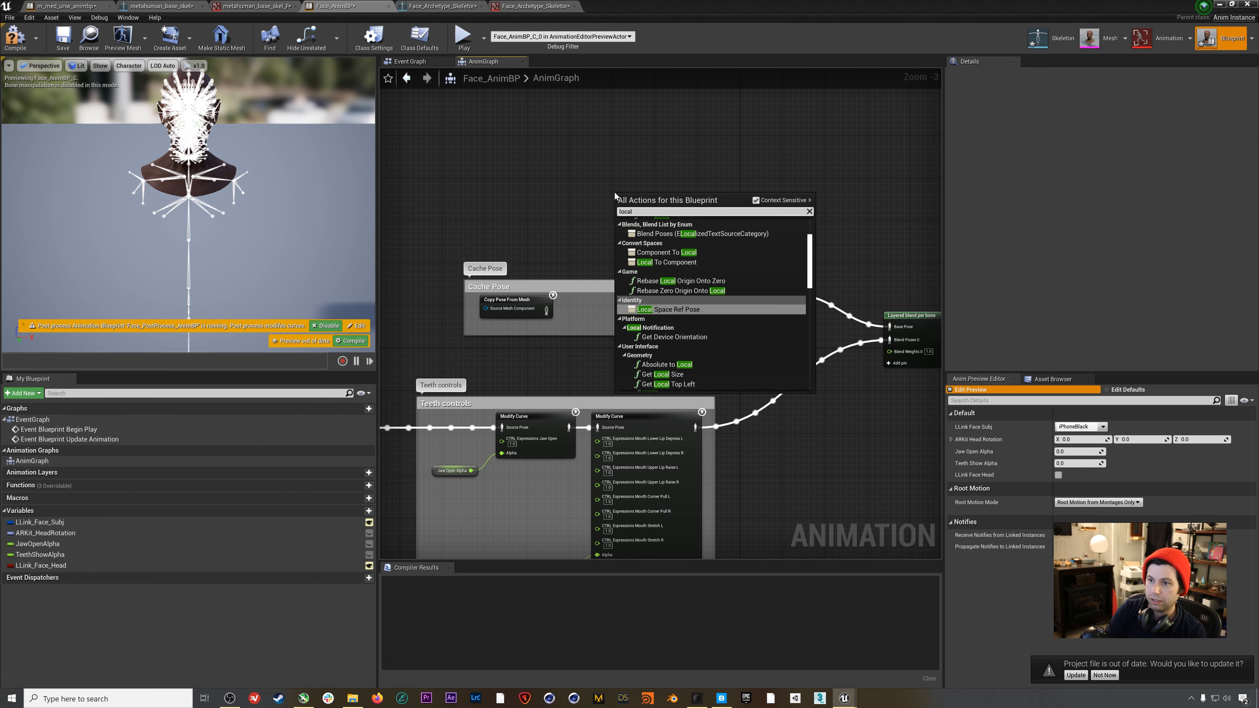
text( to)
key(Down)
key(Return)
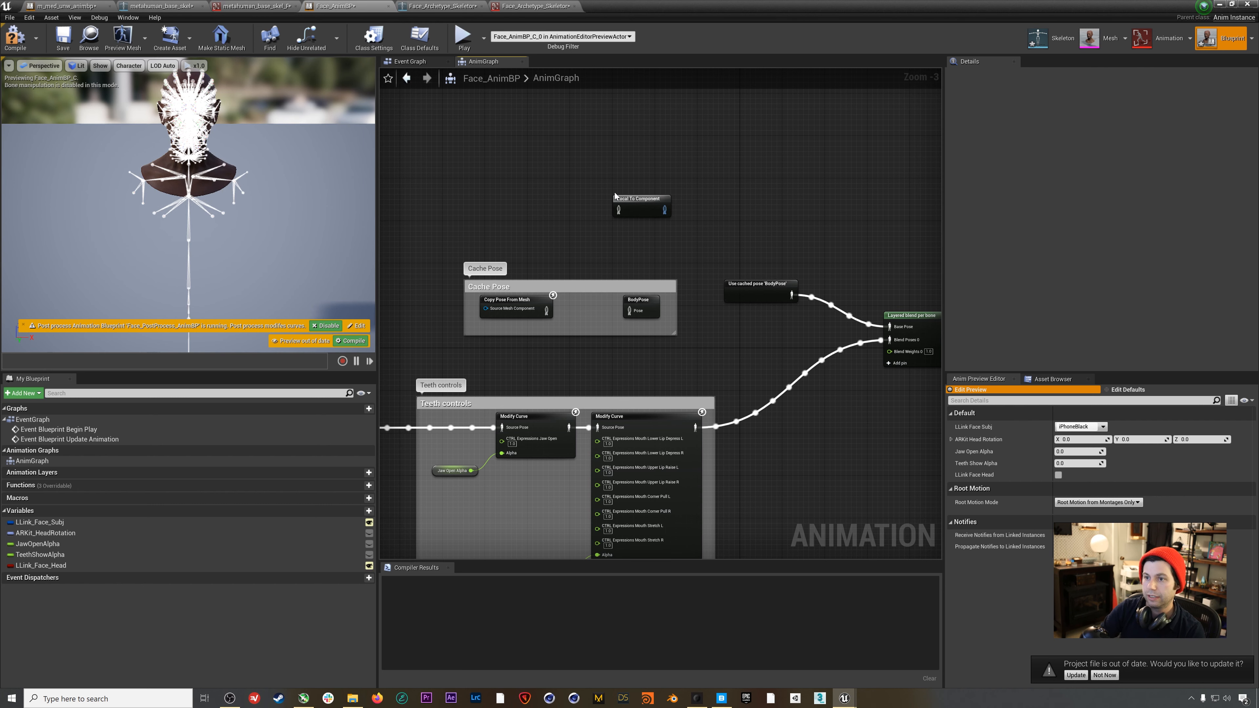
Add a Rokoko Body Pose node fed by Local To Component and connect its output to the Layered blend per bone's Base Pose
drag(664, 210, 717, 207)
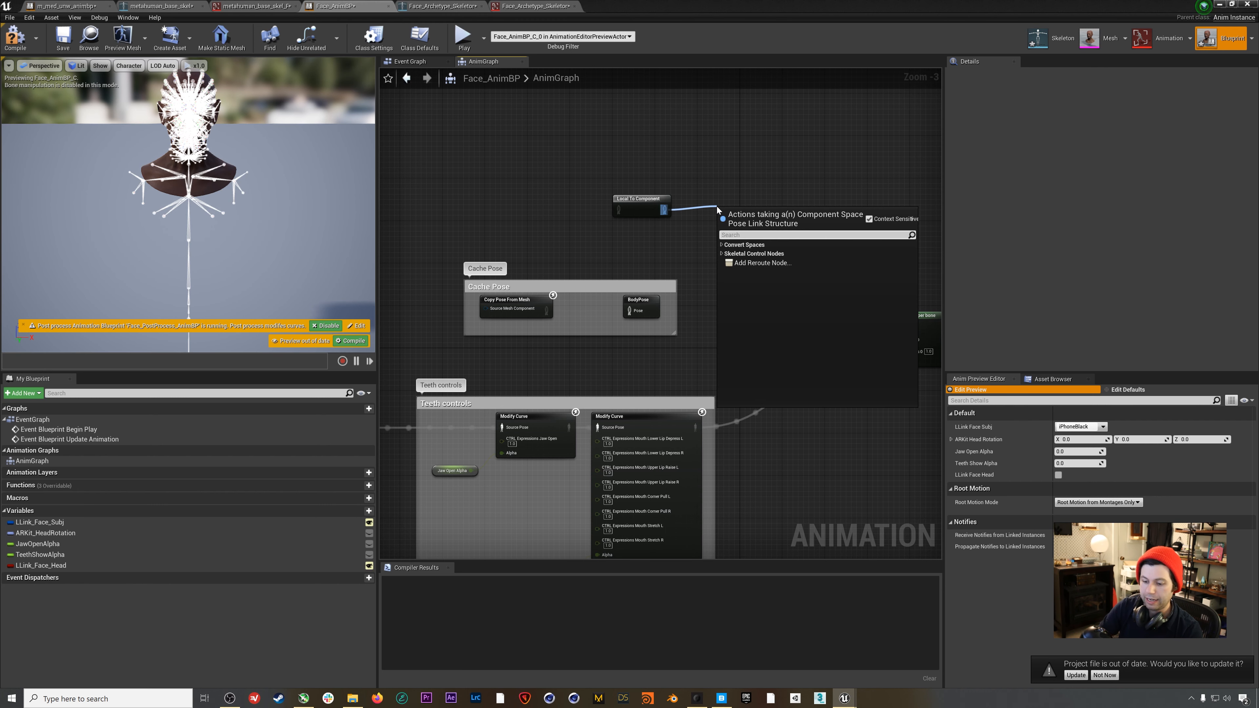
text(smart)
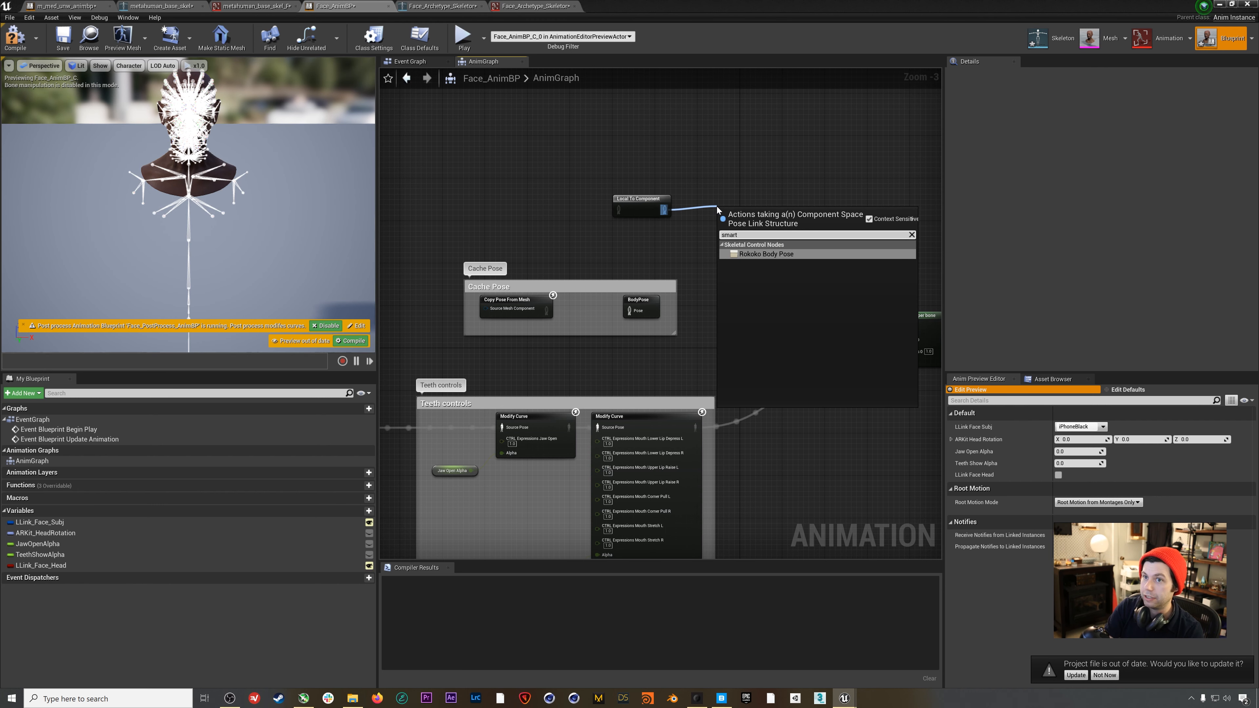
key(Return)
drag(740, 208, 891, 327)
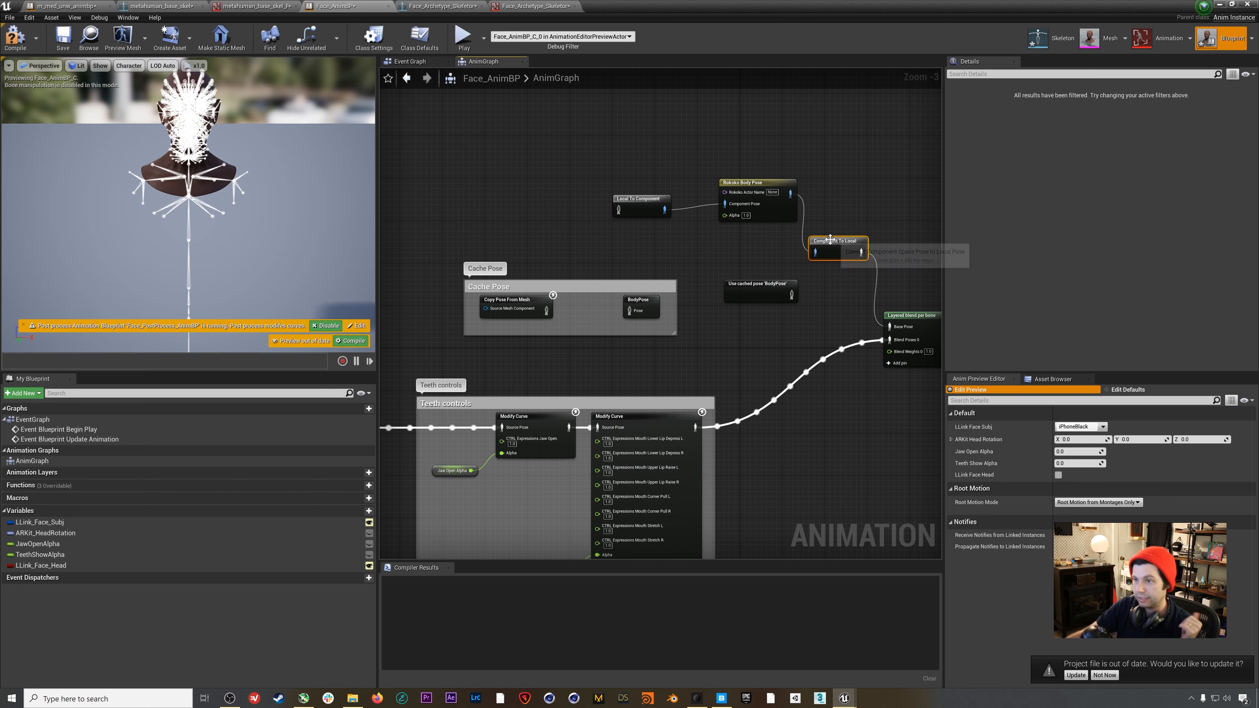
Enter the actor's name as the Rokoko Actor Name on the Rokoko Body Pose node
click(772, 193)
scroll(804, 199, up, 3)
text(S)
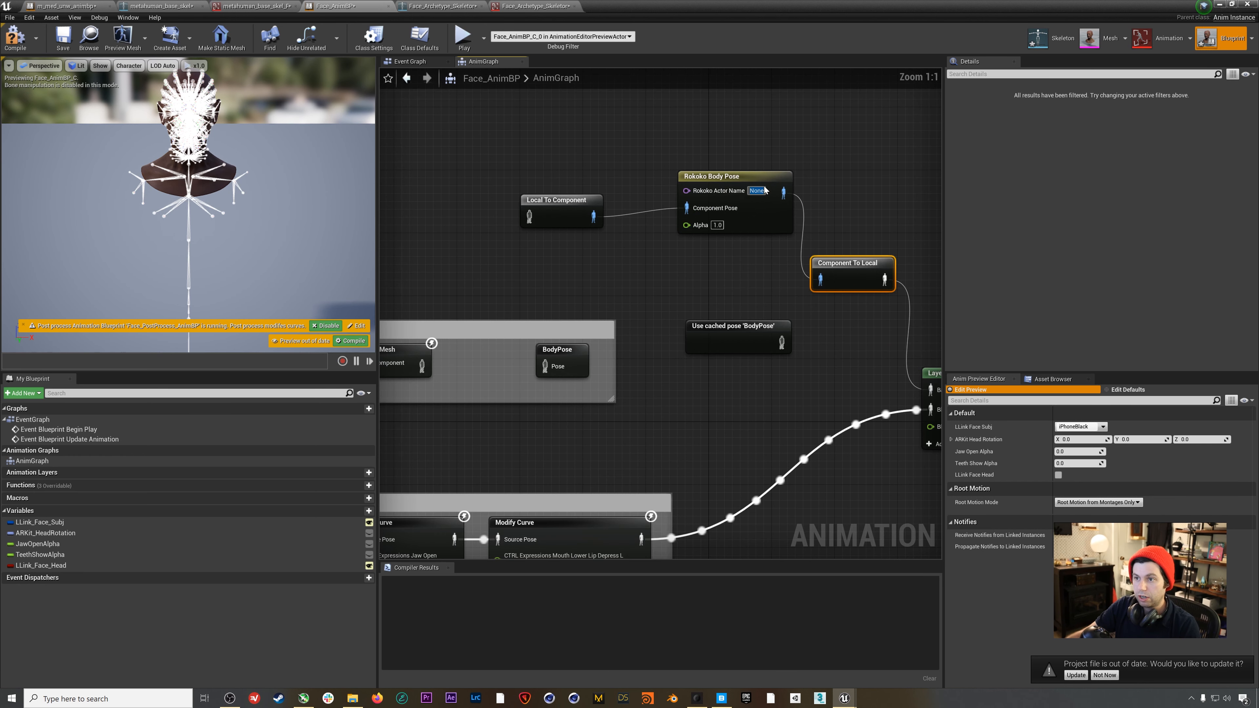
text(am)
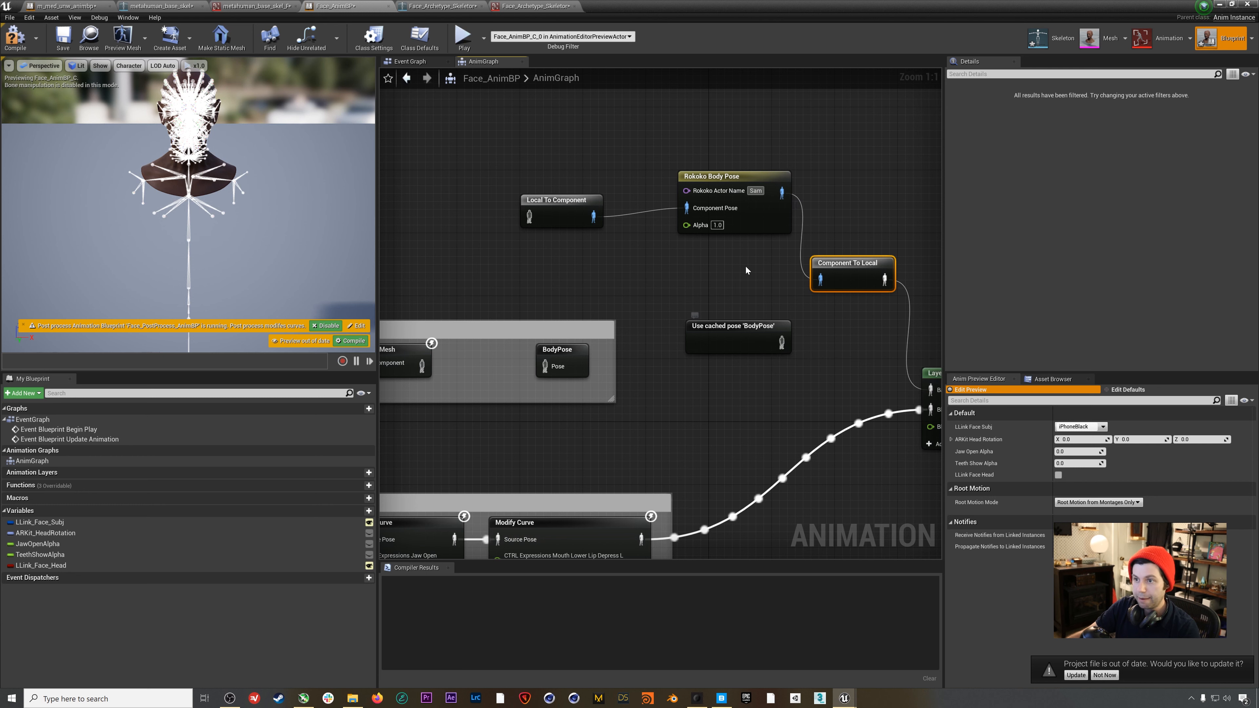
Set the Rokoko Body Pose node's Bone Map Override to Seneca_Bonelist
drag(763, 128, 707, 241)
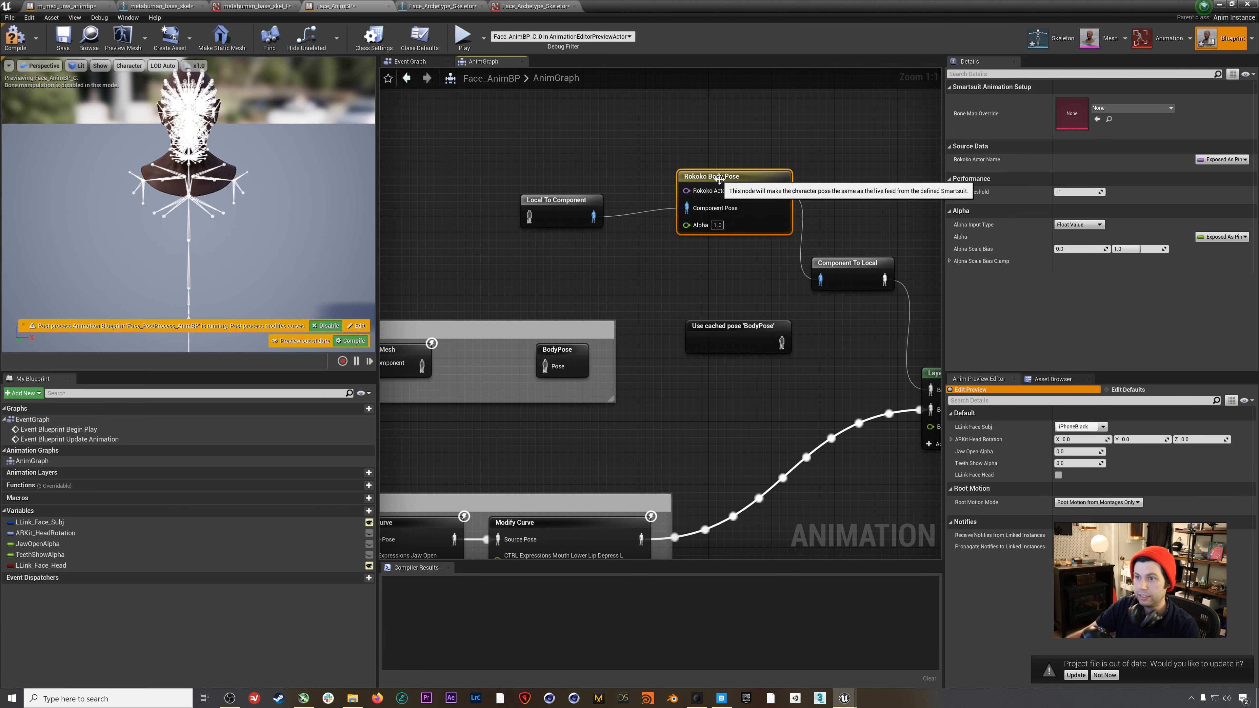
click(1161, 110)
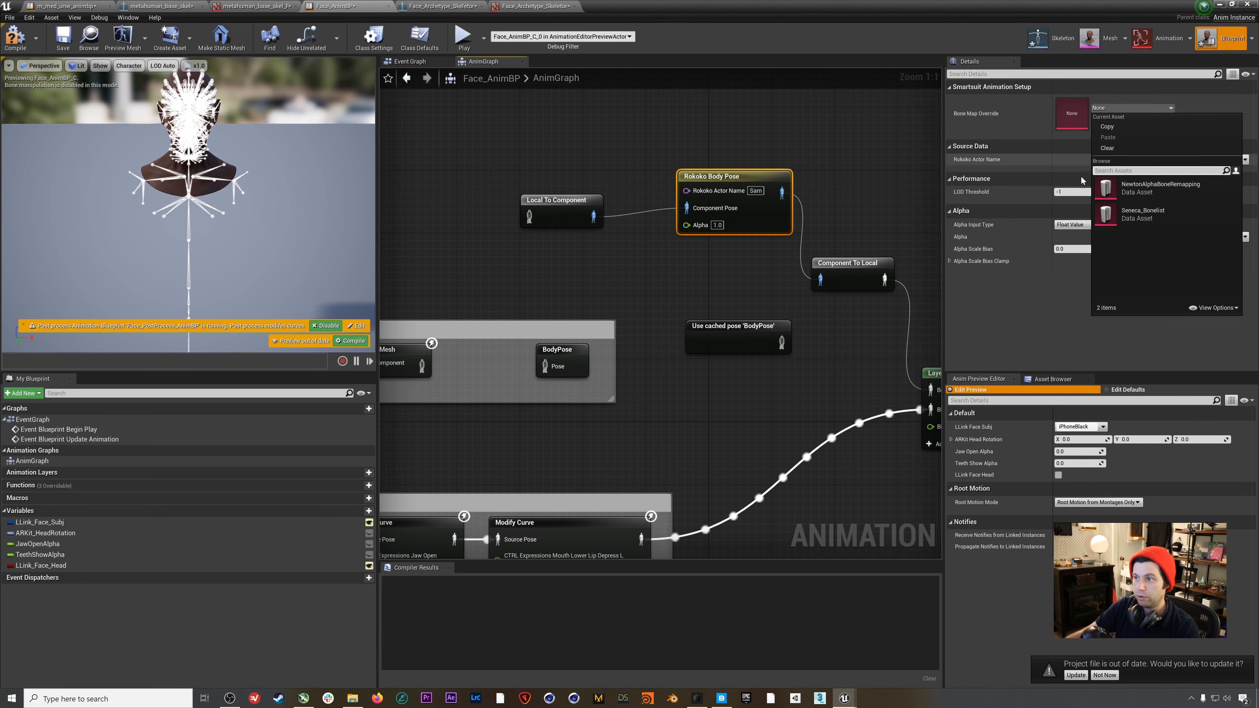
click(1144, 221)
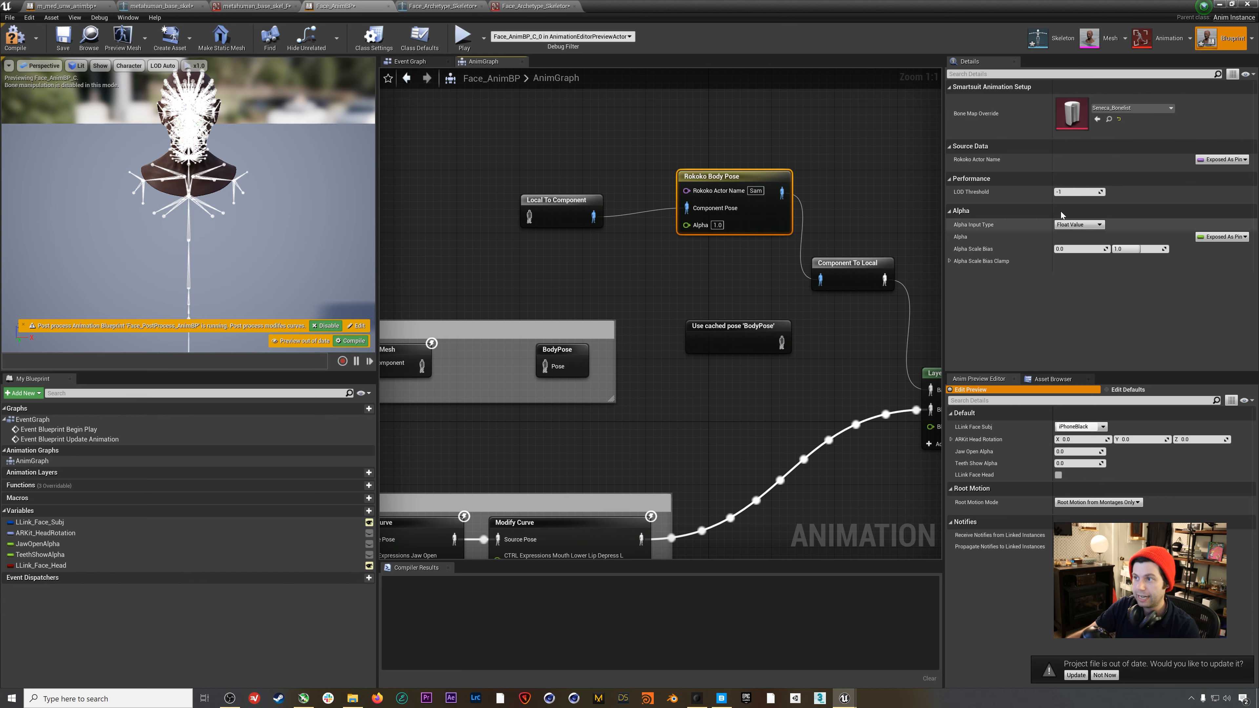
click(714, 249)
Add Face_Archetype_Skeleton_PoseAsset from the MetaHumans/Dhruv folder to Face_AnimBP's AnimGraph as a pose node near Local To Component
scroll(715, 249, down, 1)
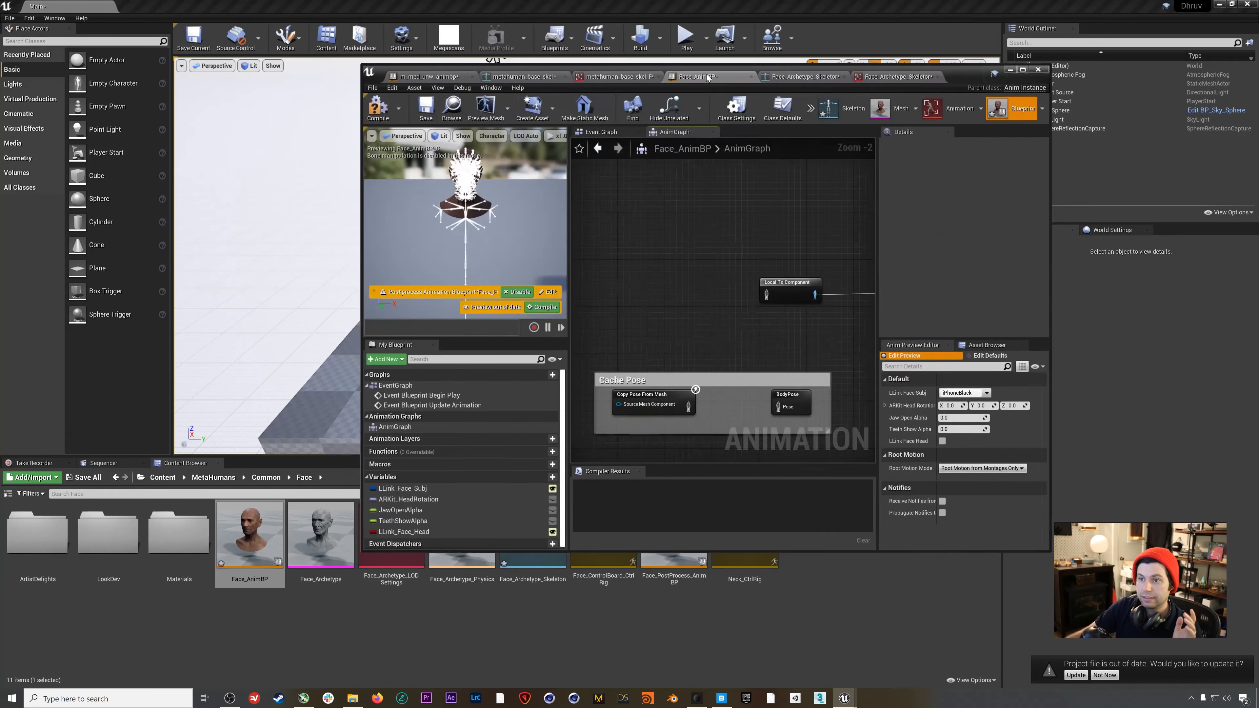
drag(707, 87, 874, 87)
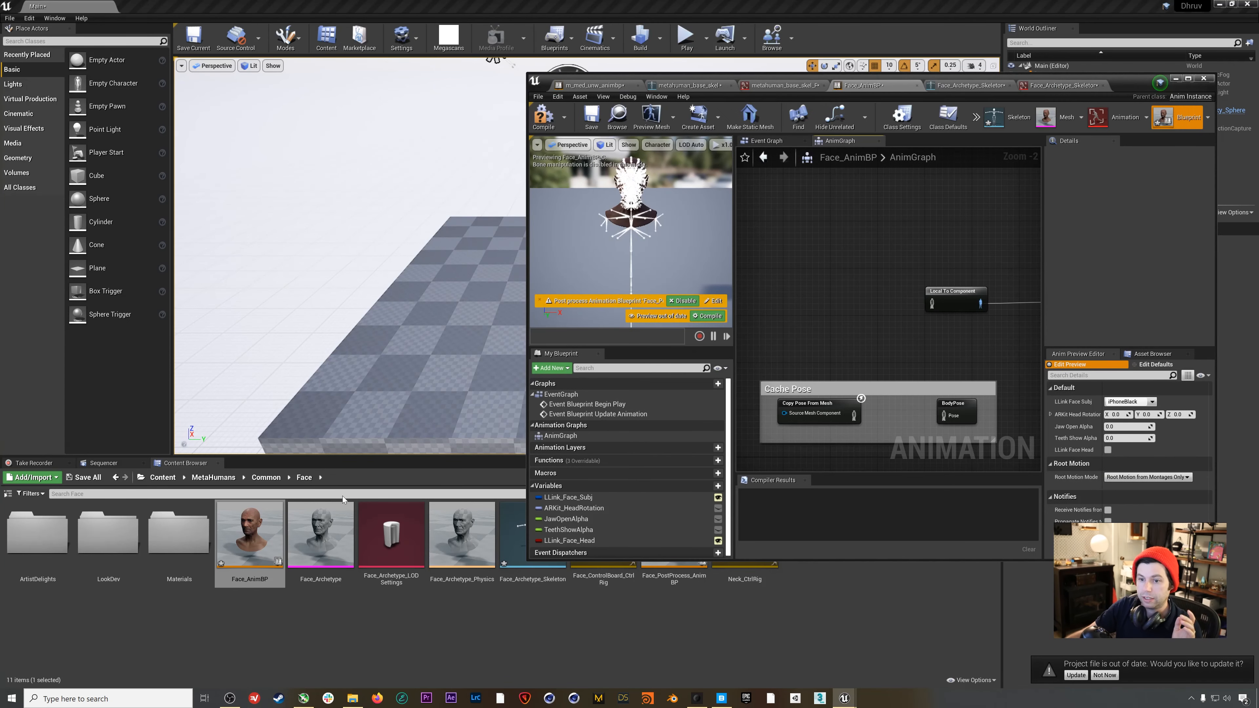
click(210, 479)
double_click(109, 534)
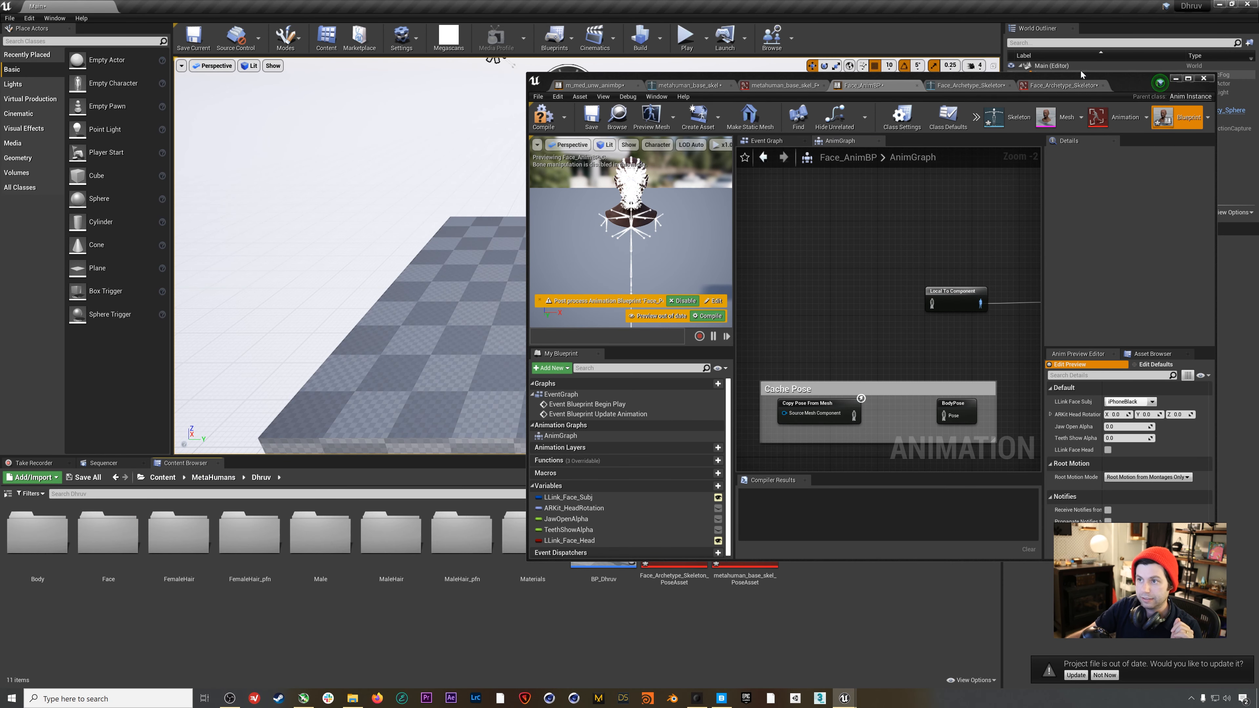
drag(1135, 85, 598, 48)
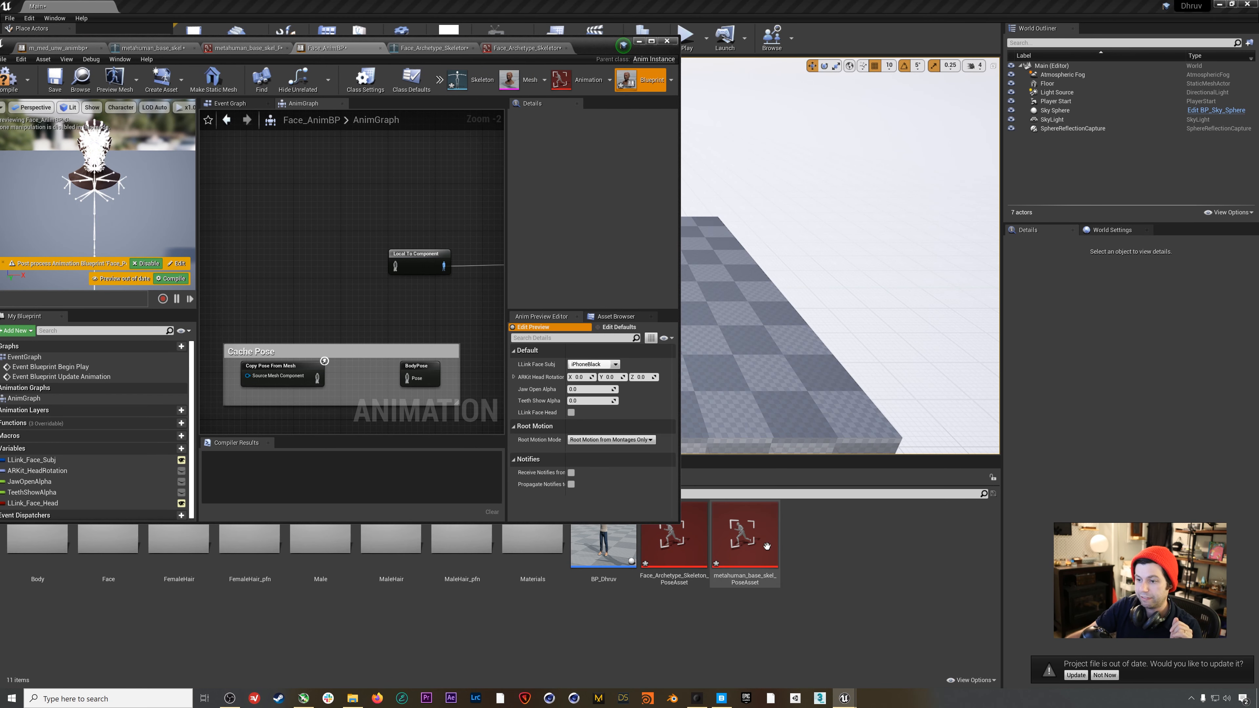
drag(677, 548, 311, 252)
drag(573, 44, 745, 1)
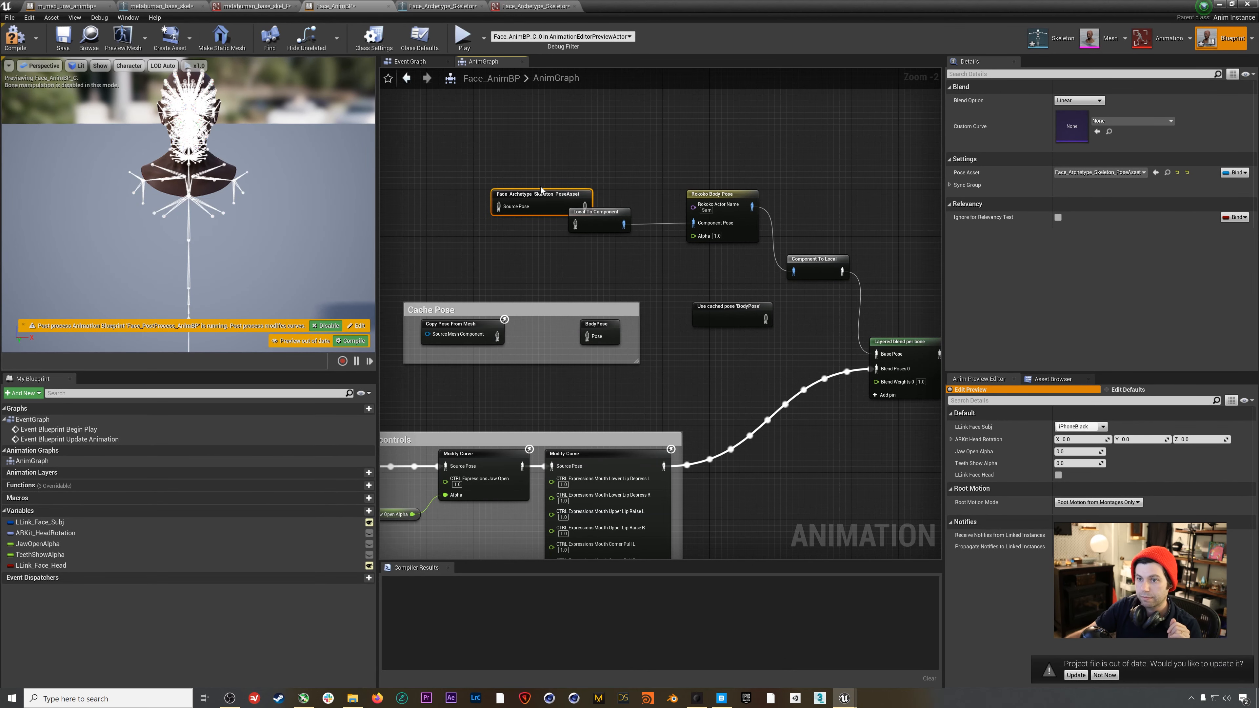
Convert the Face_Archetype_Skeleton_PoseAsset node to Pose By Name and set its Pose Name to Pose_0
drag(542, 190, 500, 160)
right_click(510, 171)
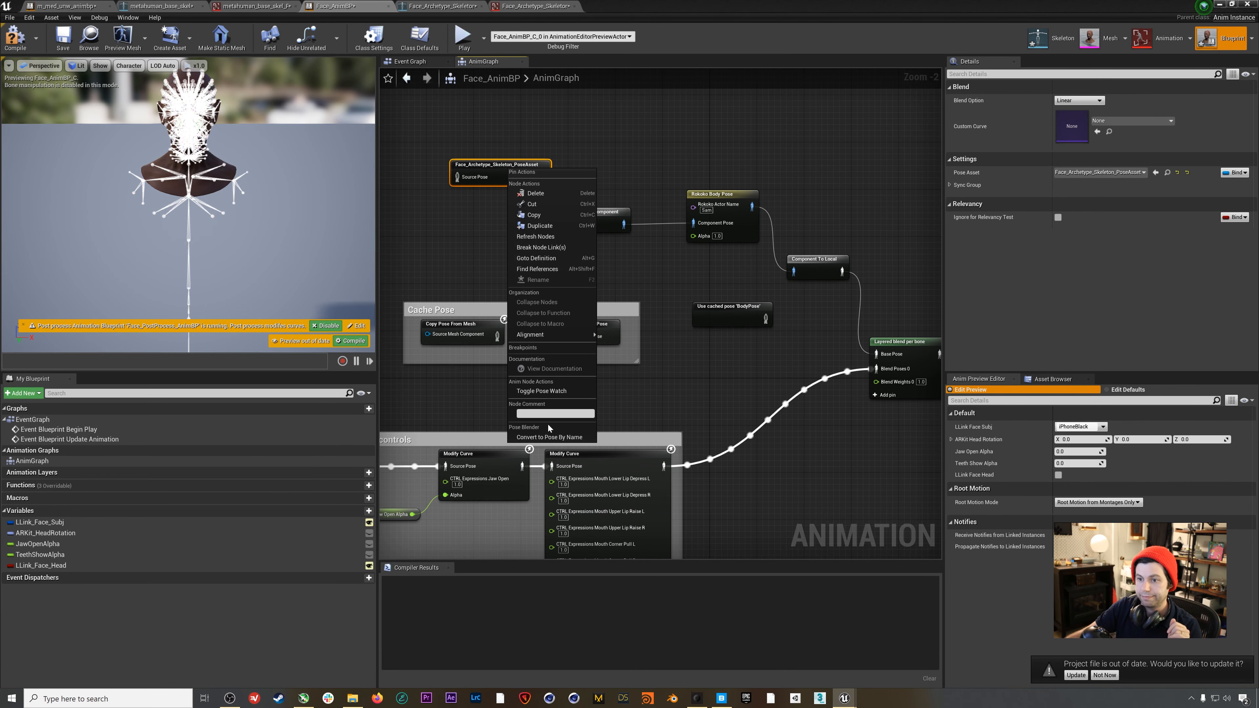
click(549, 438)
click(498, 173)
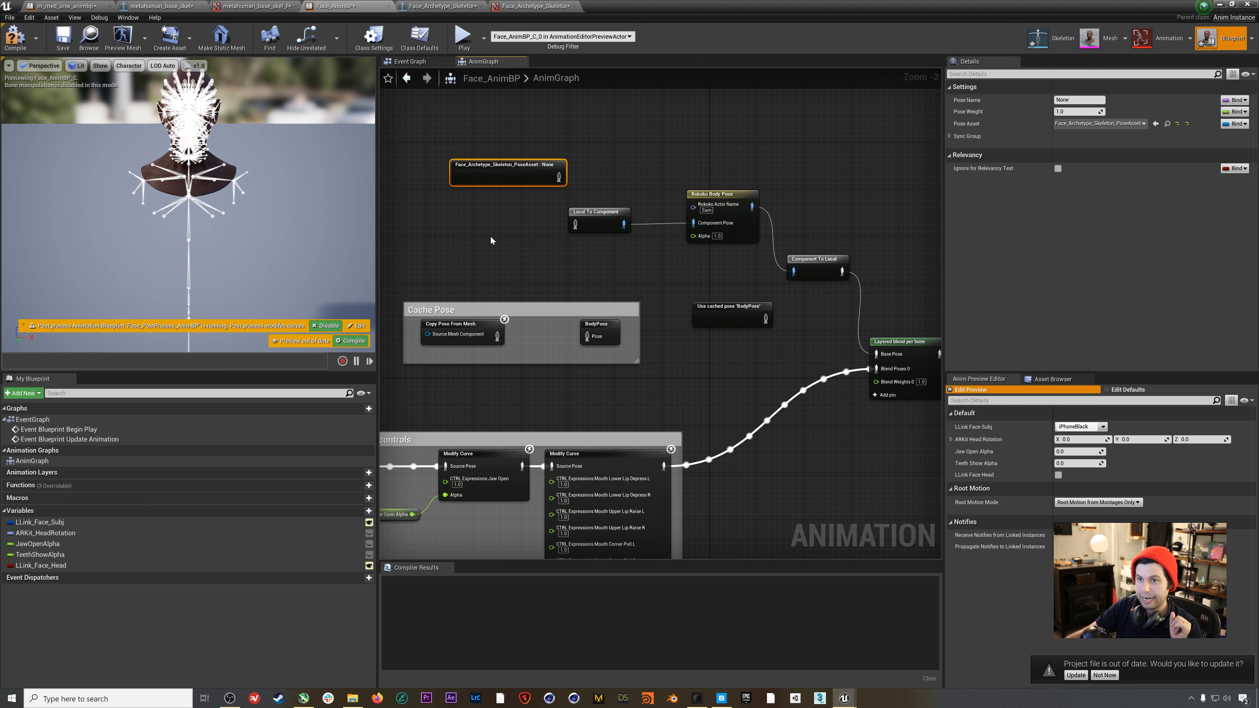
click(1076, 100)
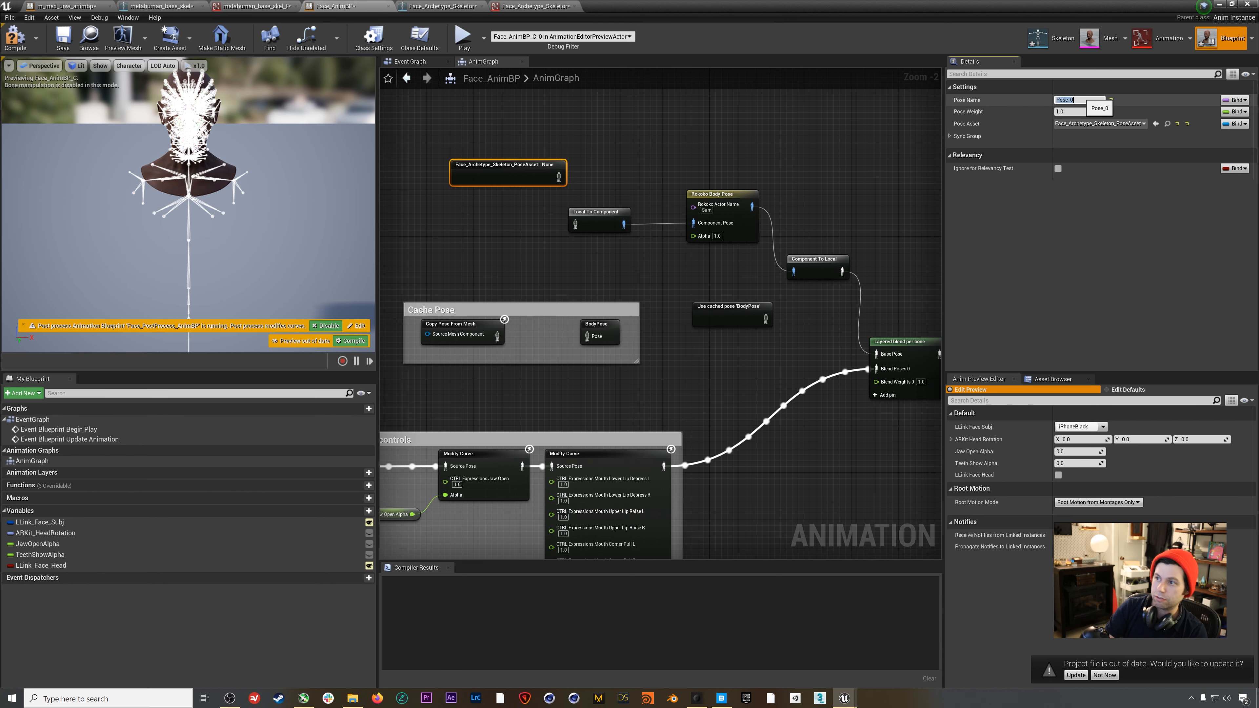
click(453, 6)
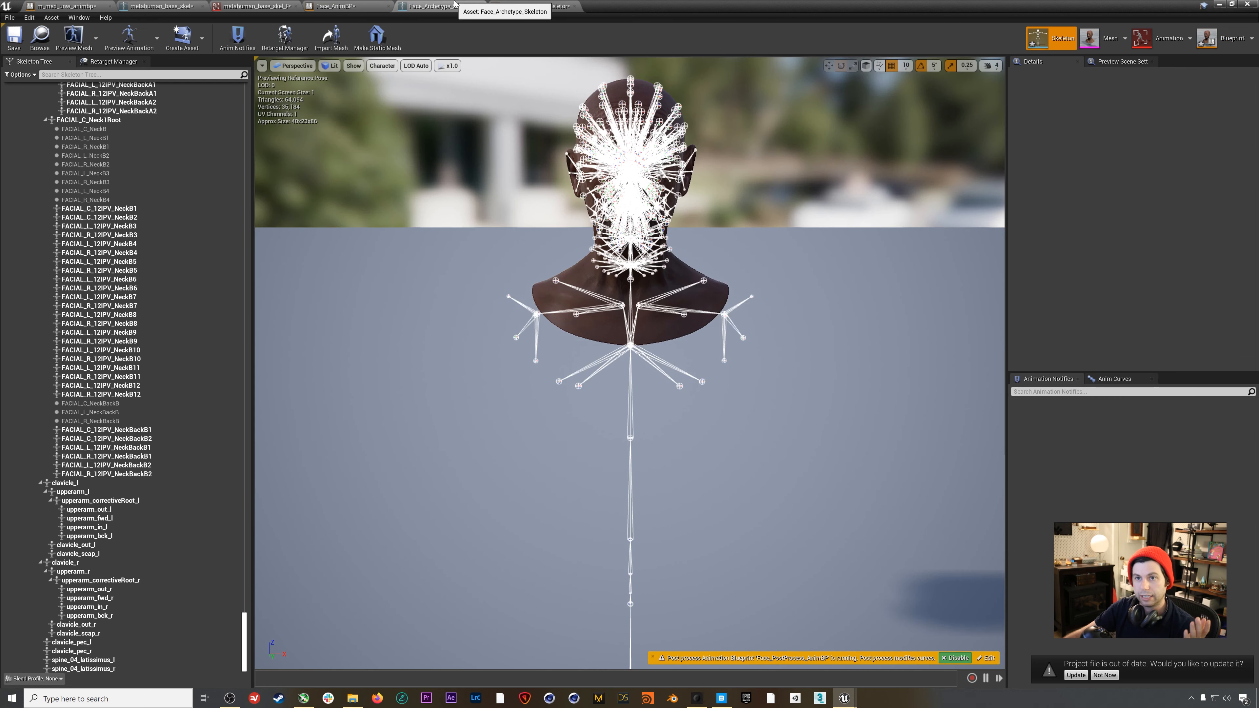
click(328, 6)
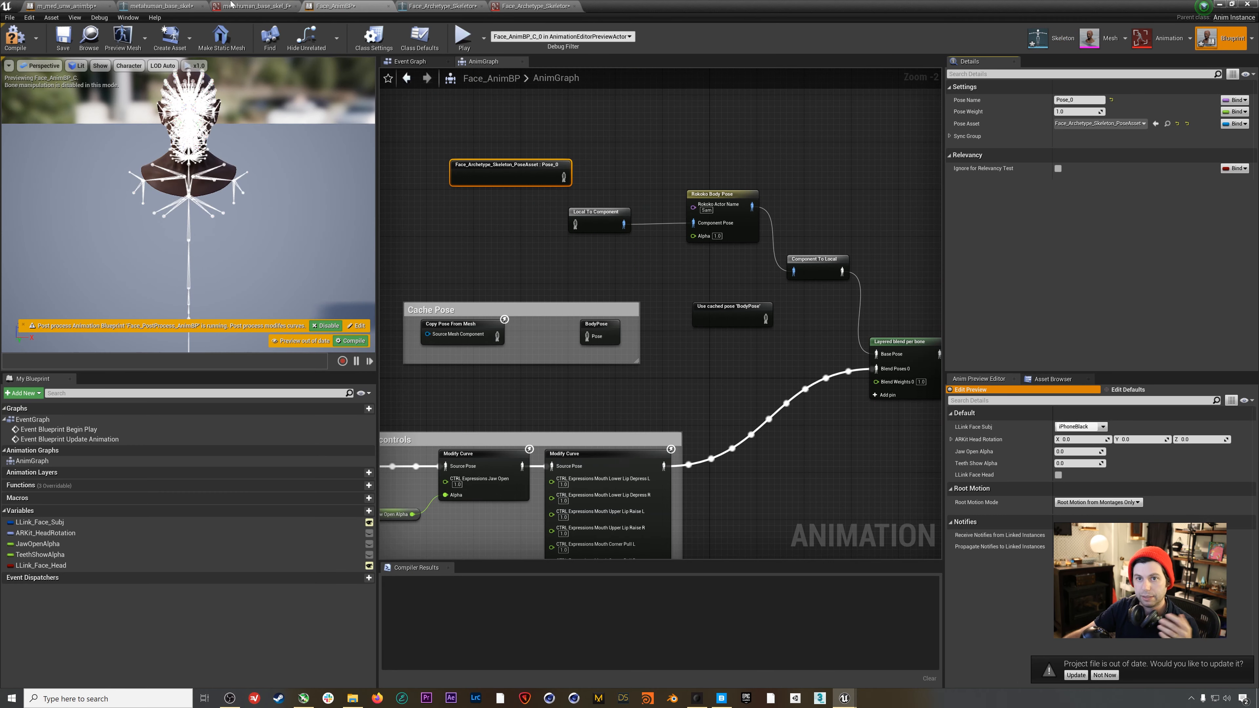
click(269, 6)
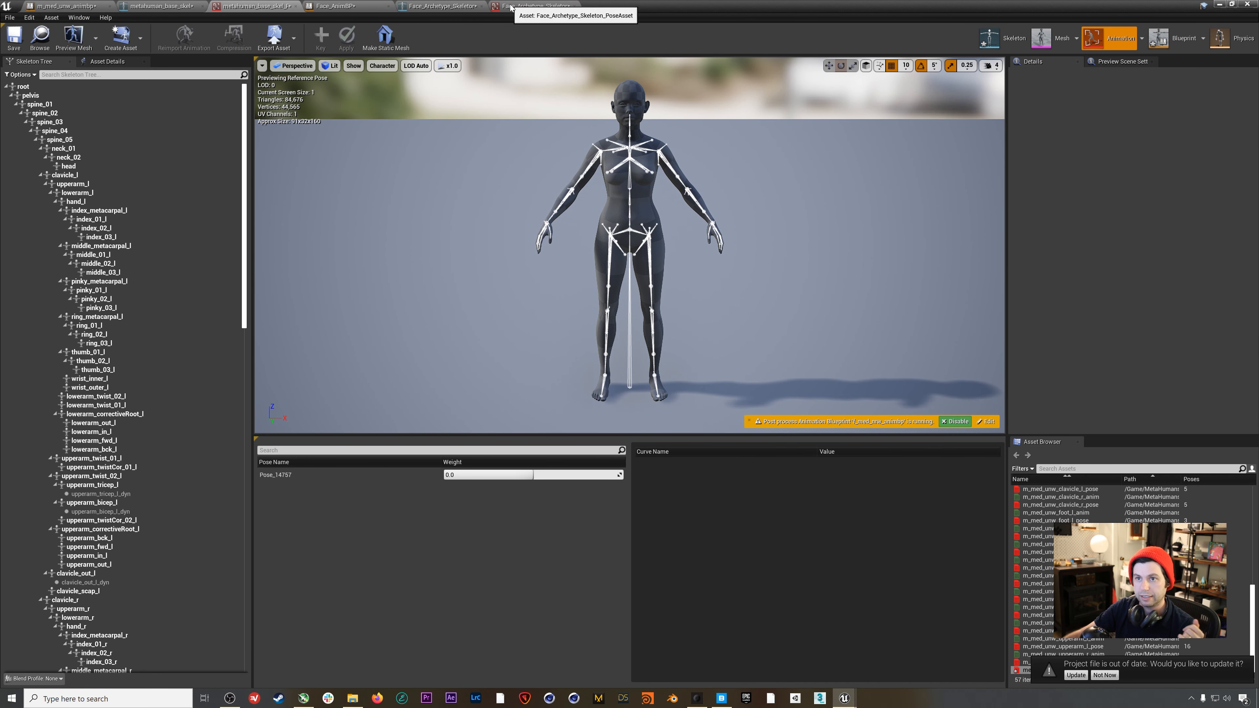
click(535, 7)
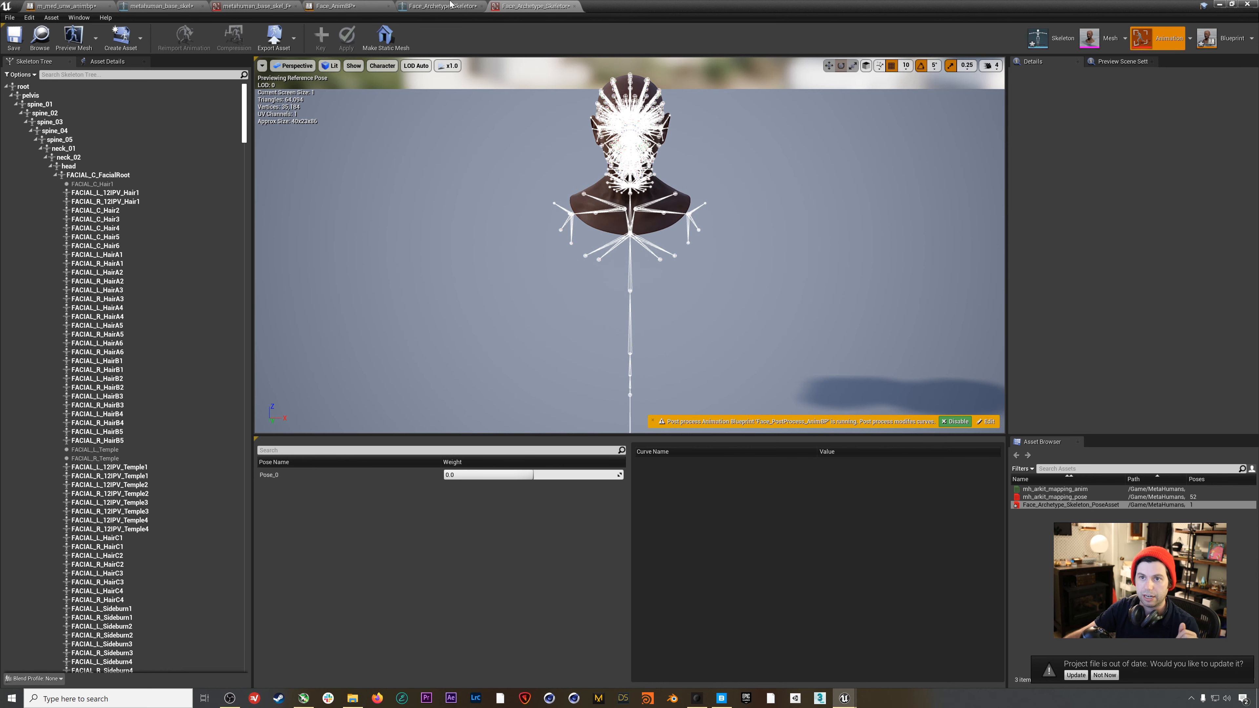
click(367, 6)
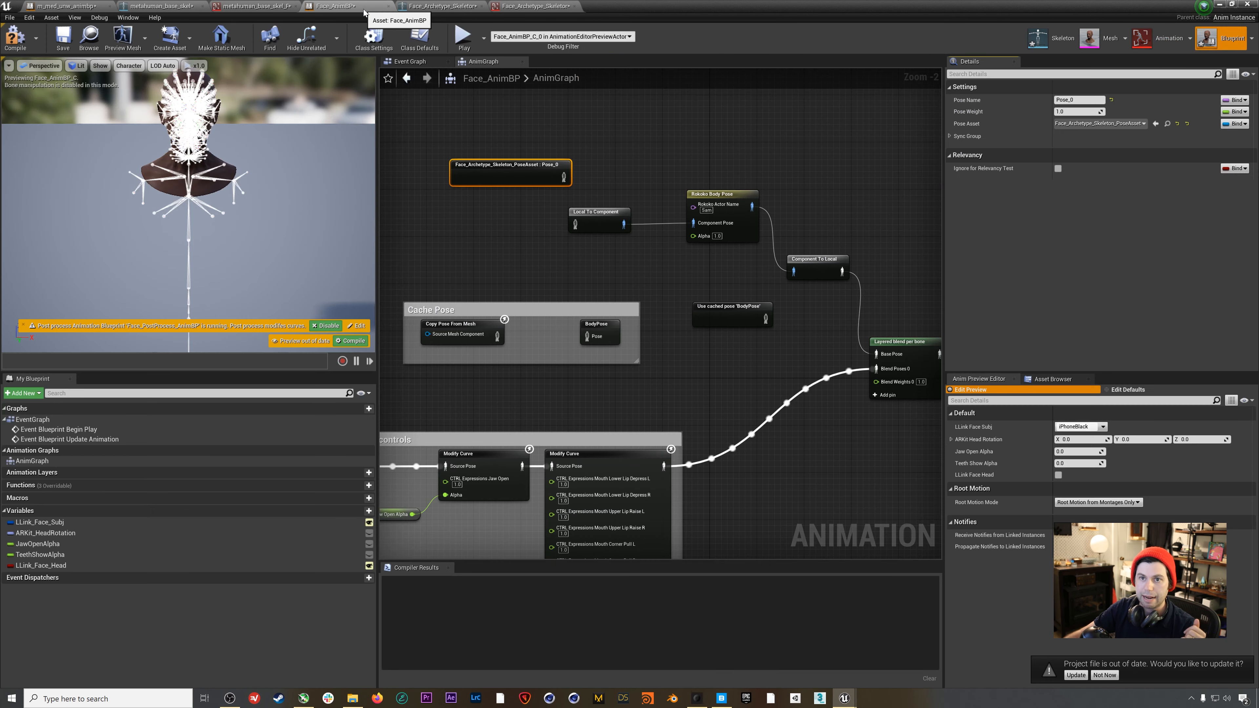
Connect the Pose_0 pose node's output to Local To Component, and compile and save Face_AnimBP along with the Main level
drag(564, 177, 576, 226)
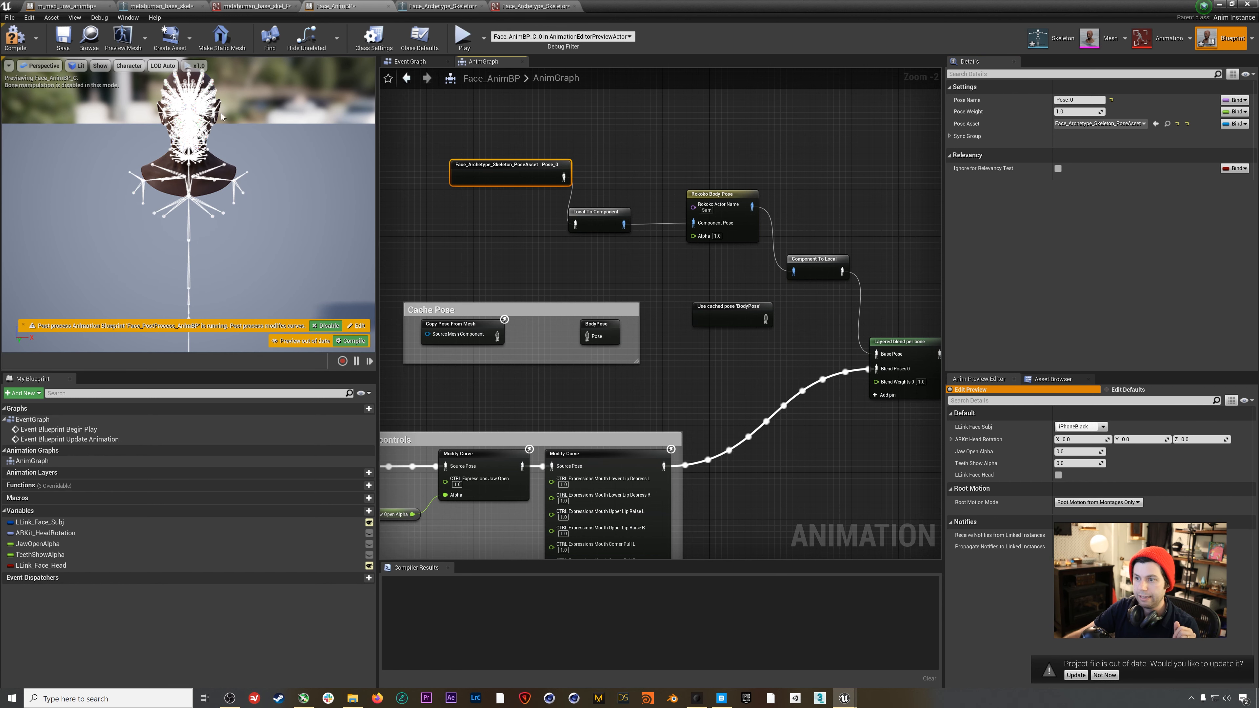
click(15, 37)
click(62, 40)
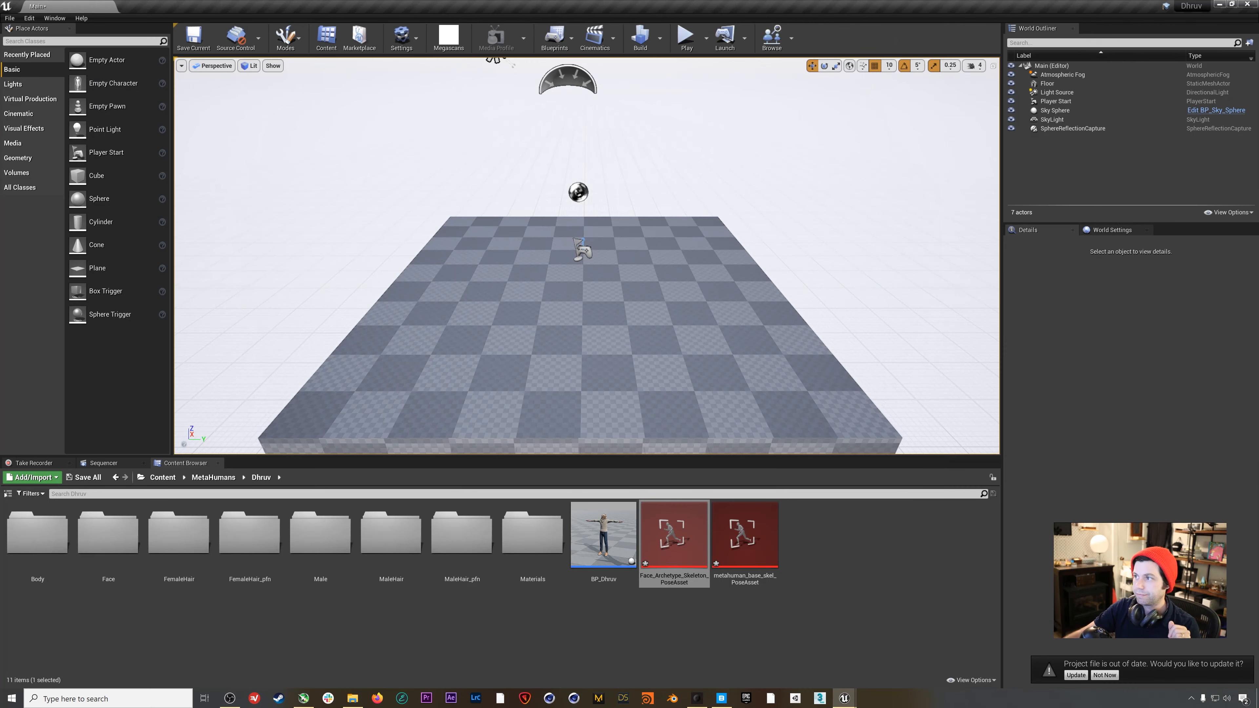
click(194, 37)
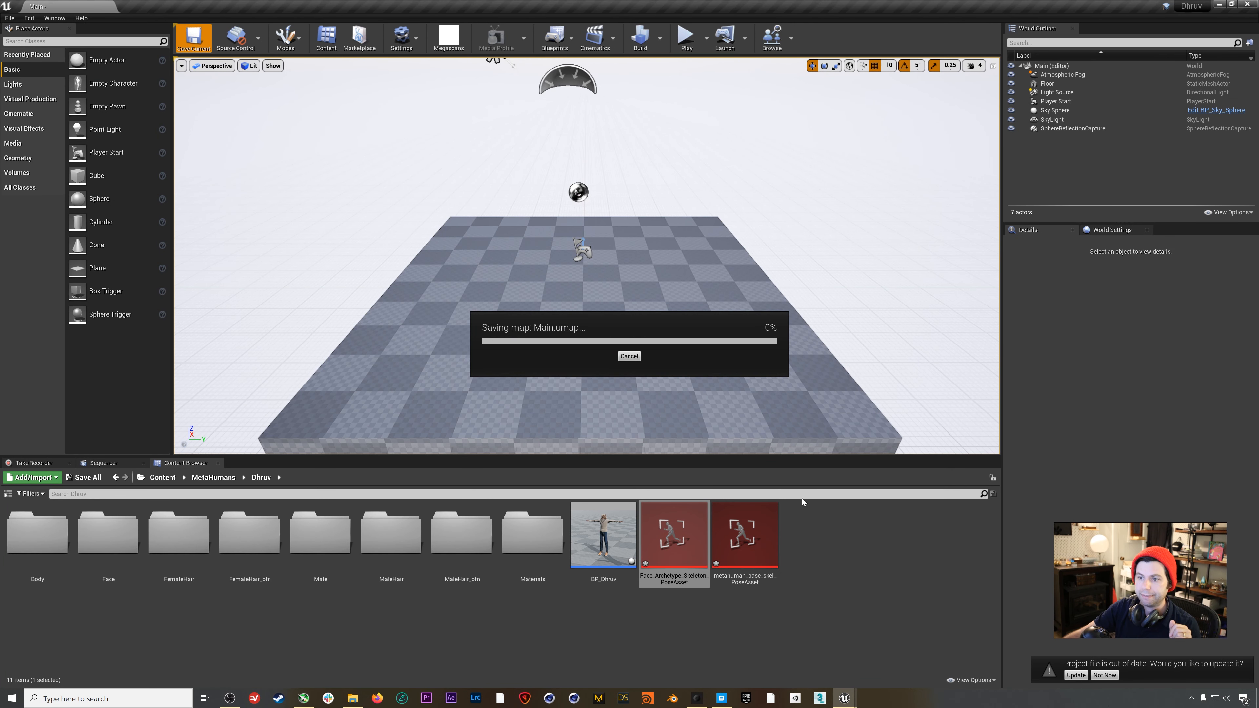
click(861, 568)
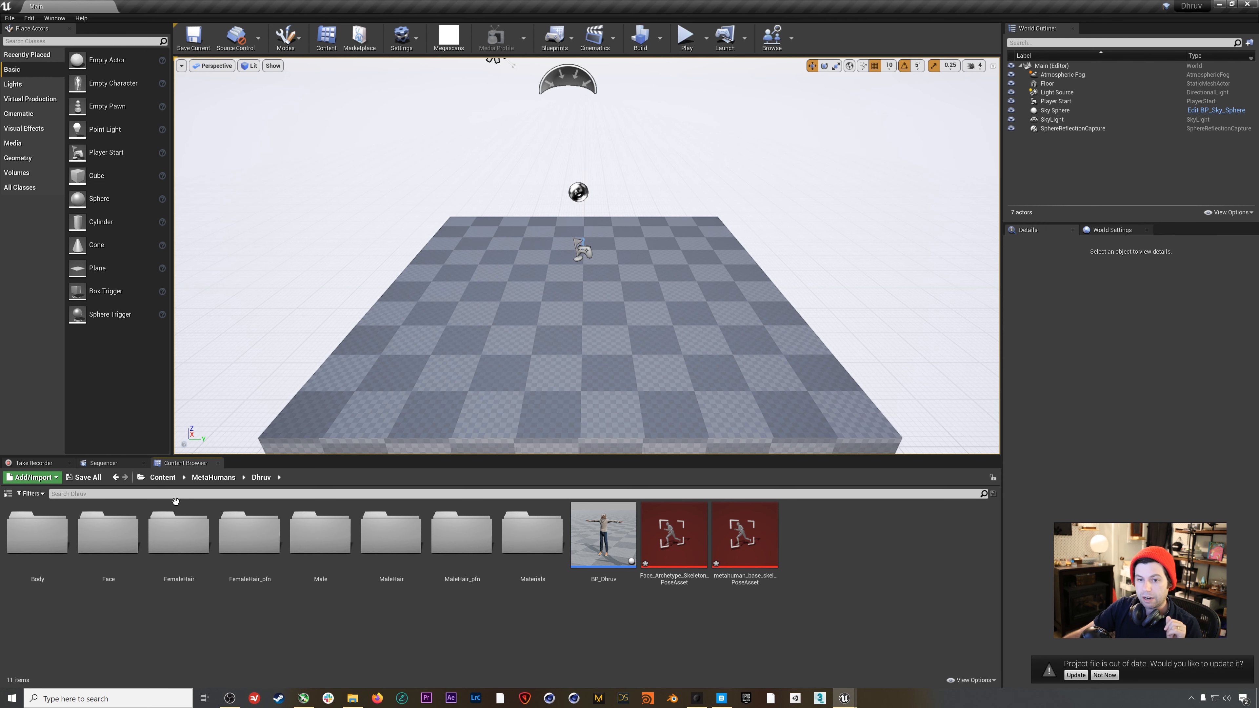
Place BP_Dhruv from the MetaHumans/Dhruv folder onto the level floor near the Player Start
click(212, 477)
click(121, 535)
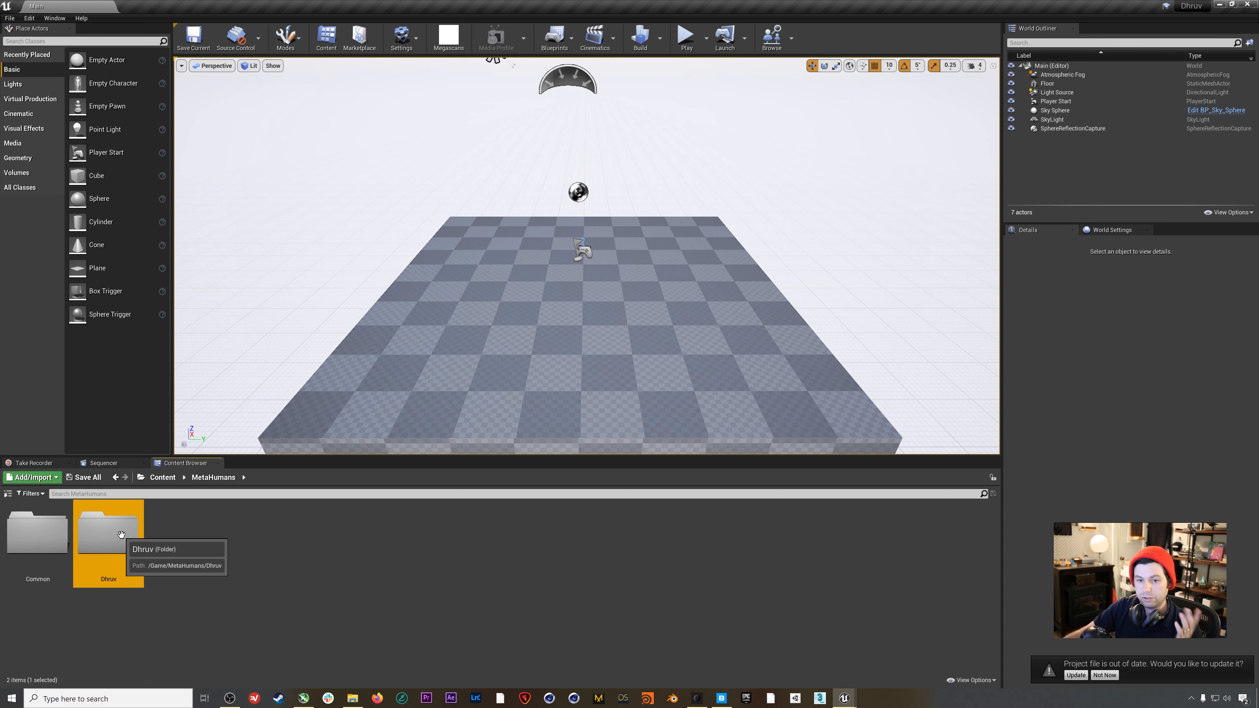
double_click(121, 535)
click(603, 534)
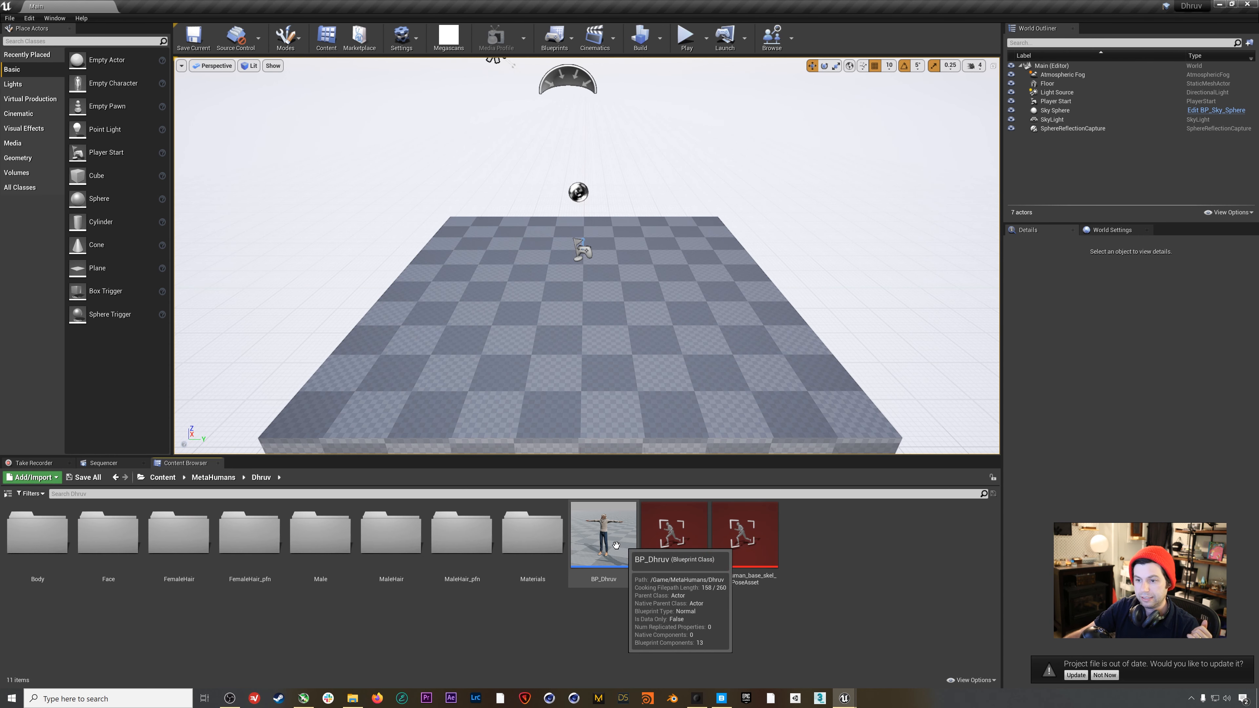
drag(604, 534, 582, 253)
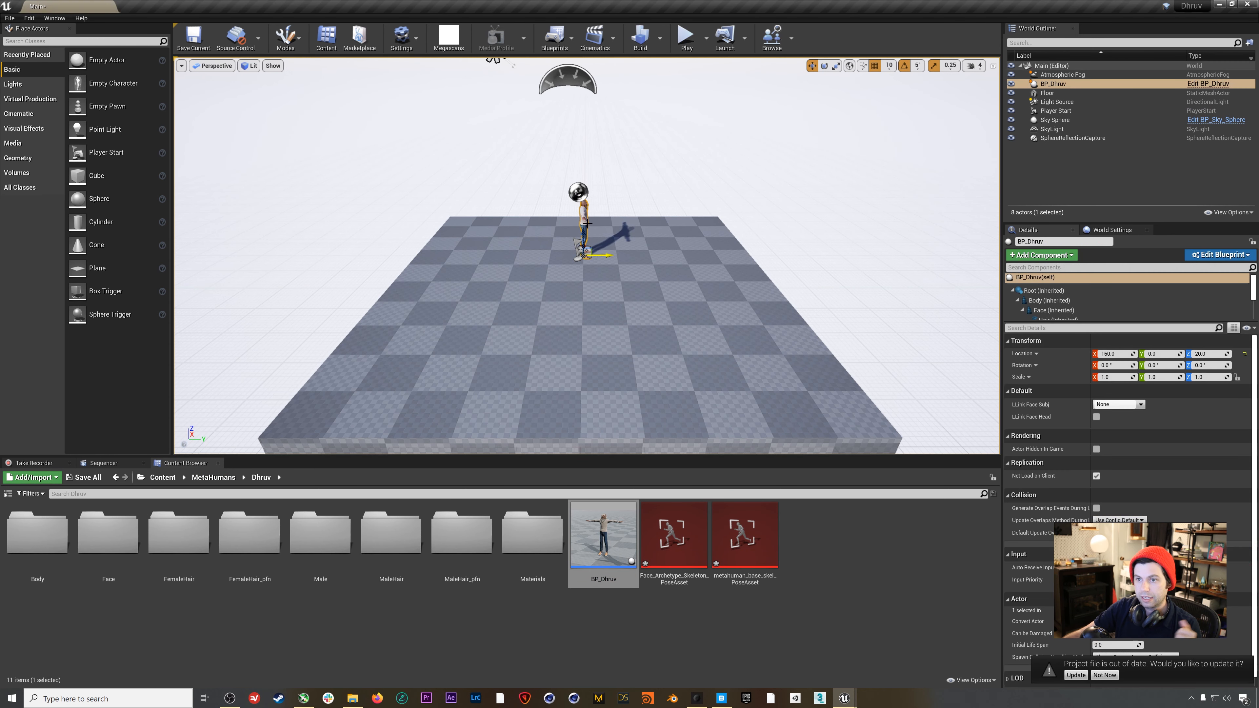
Inspect the placed BP_Dhruv from close up and from a distance to compare how its hair renders
scroll(596, 204, up, 10)
right_drag(591, 128, 506, 131)
right_drag(506, 199, 682, 206)
right_drag(645, 93, 681, 85)
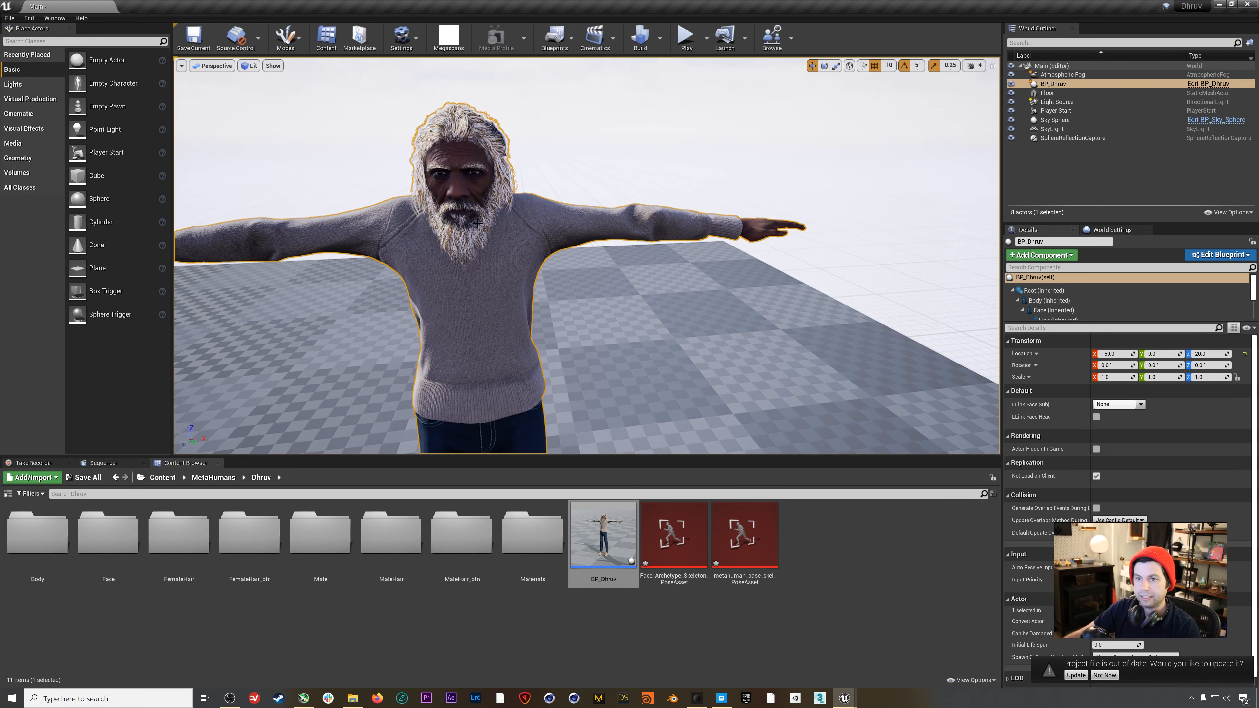
right_drag(515, 173, 503, 176)
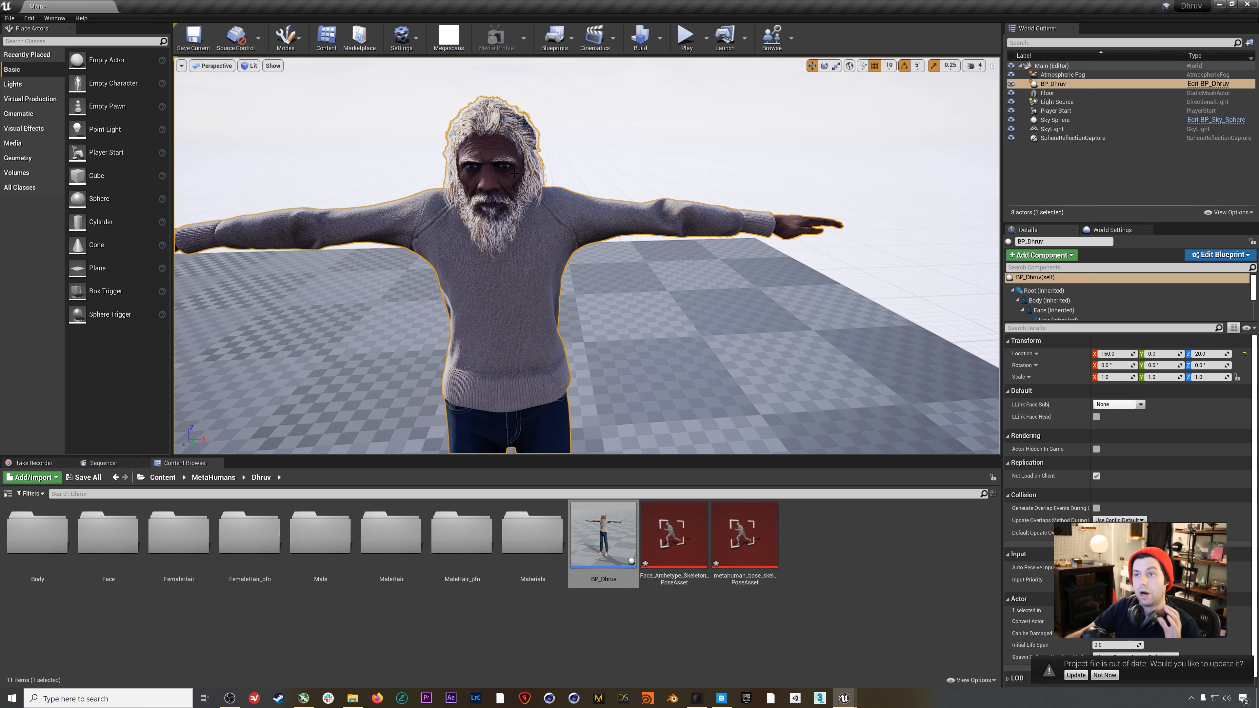
scroll(587, 255, down, 15)
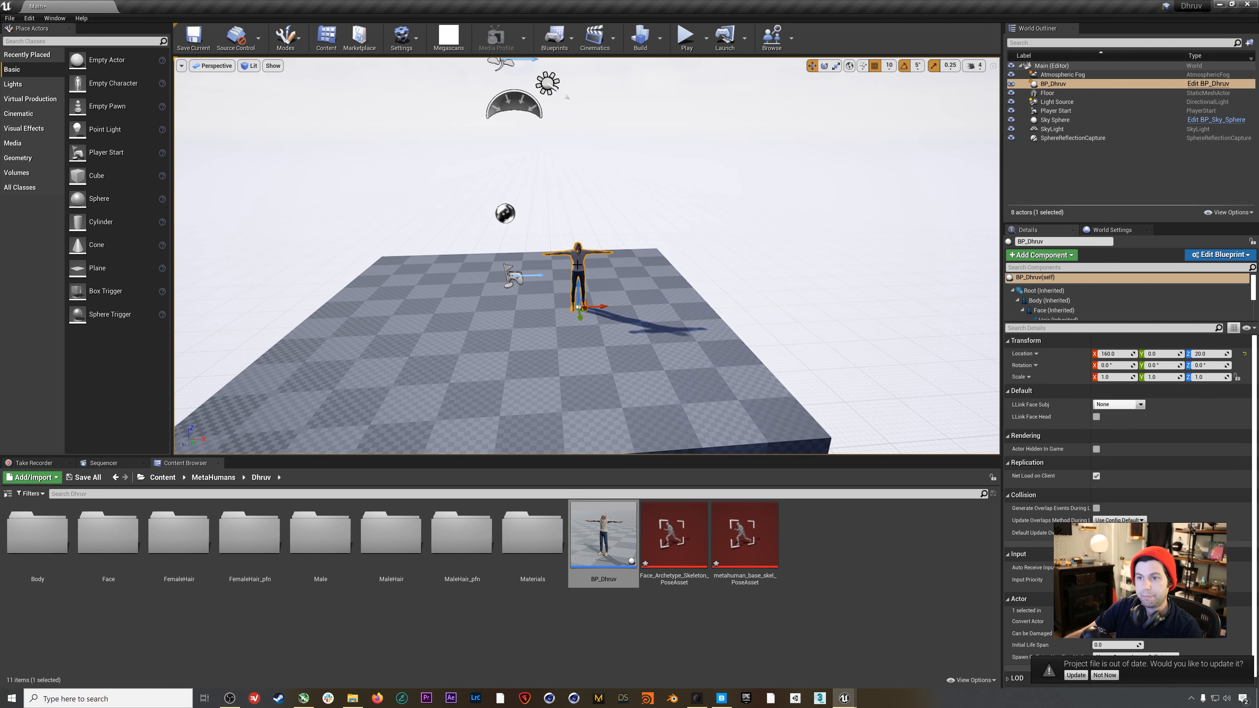
right_drag(585, 255, 571, 294)
key(w)
key(w)
key(s)
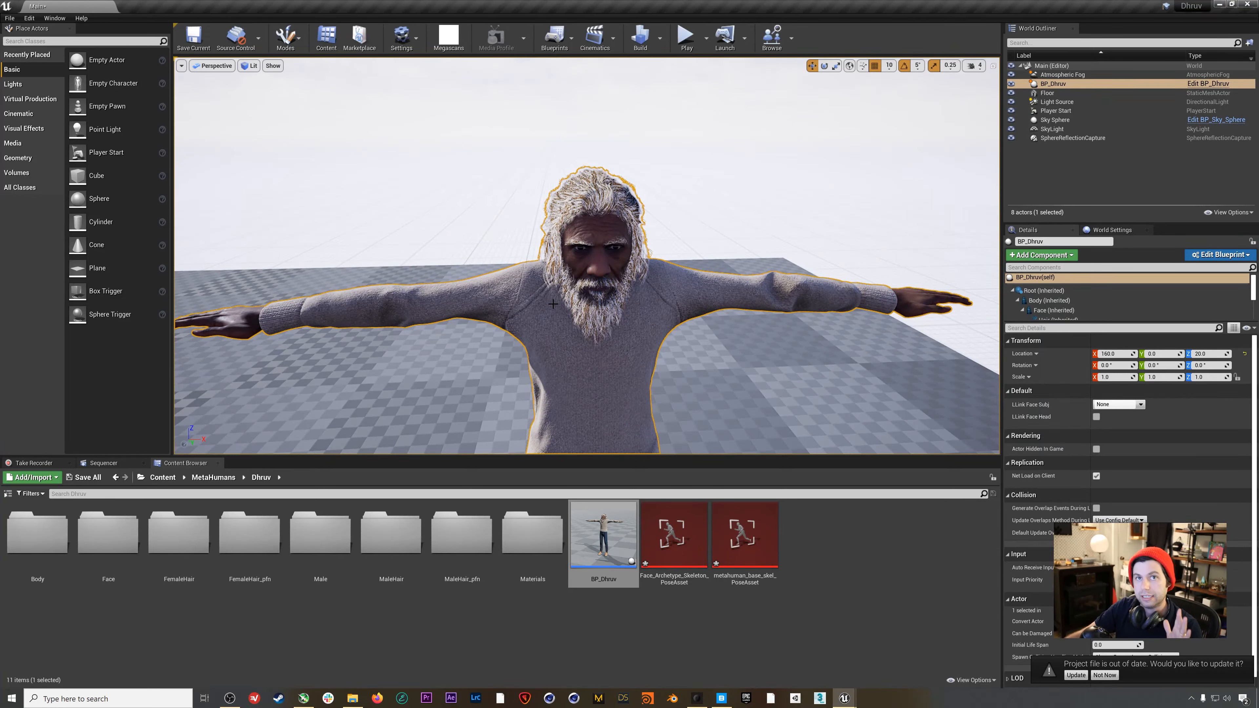
double_click(1058, 84)
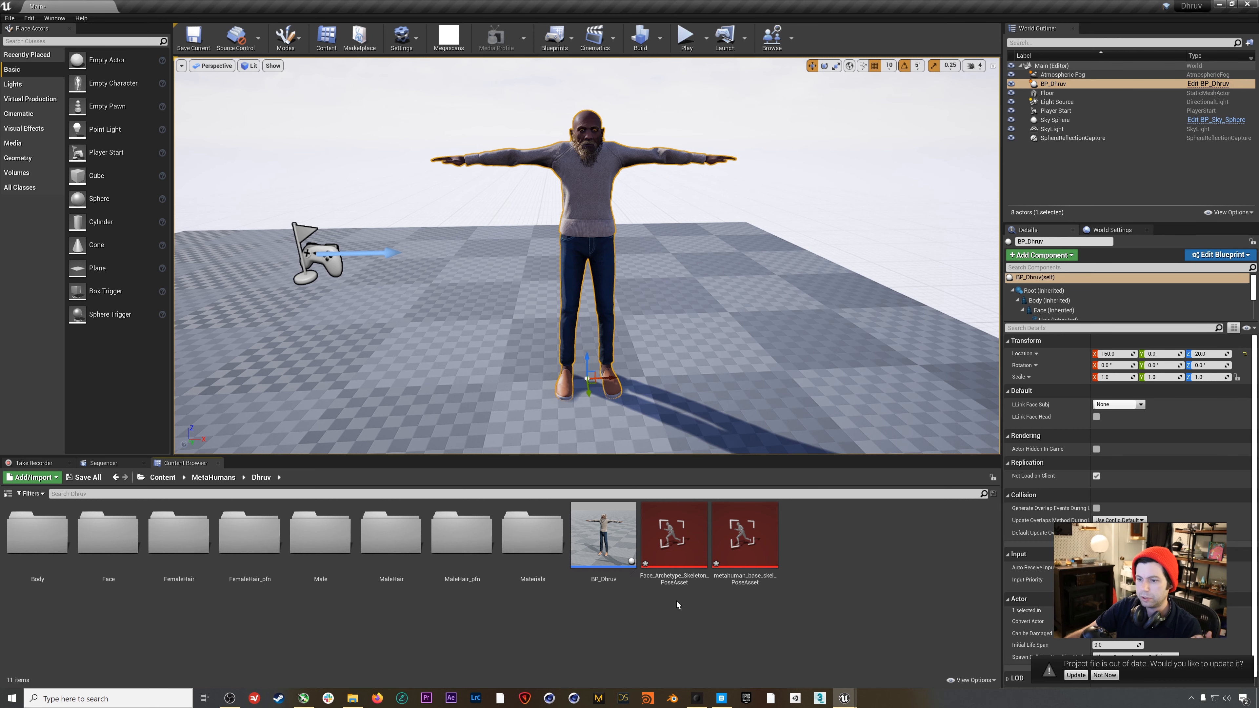
Set Forced LOD to 0 on BP_Dhruv's LODSync component, save the blueprint and return to the level
double_click(616, 536)
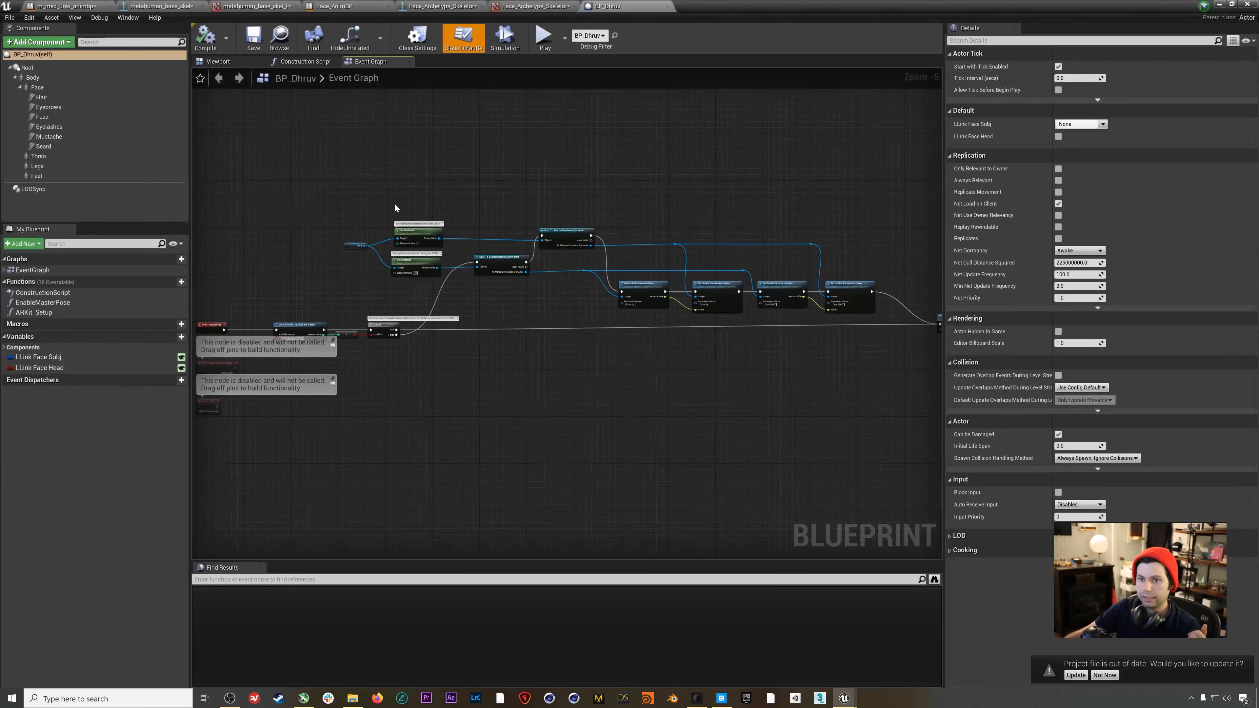
click(30, 190)
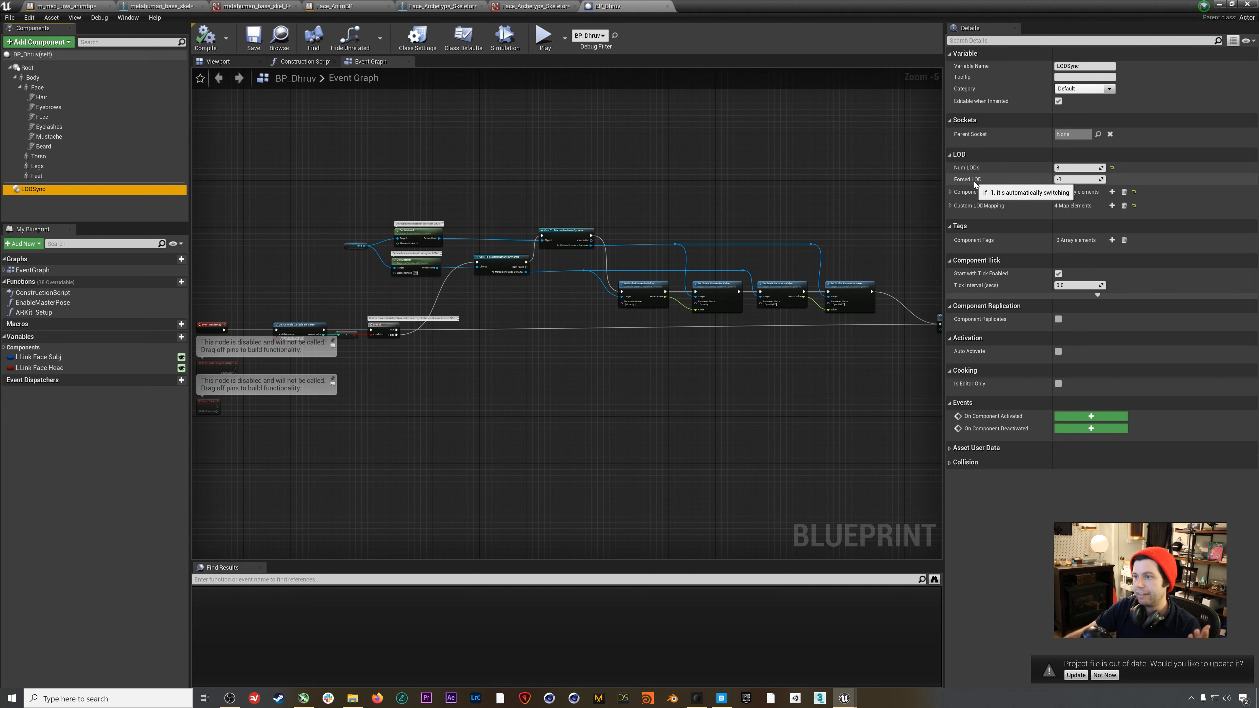
click(1076, 179)
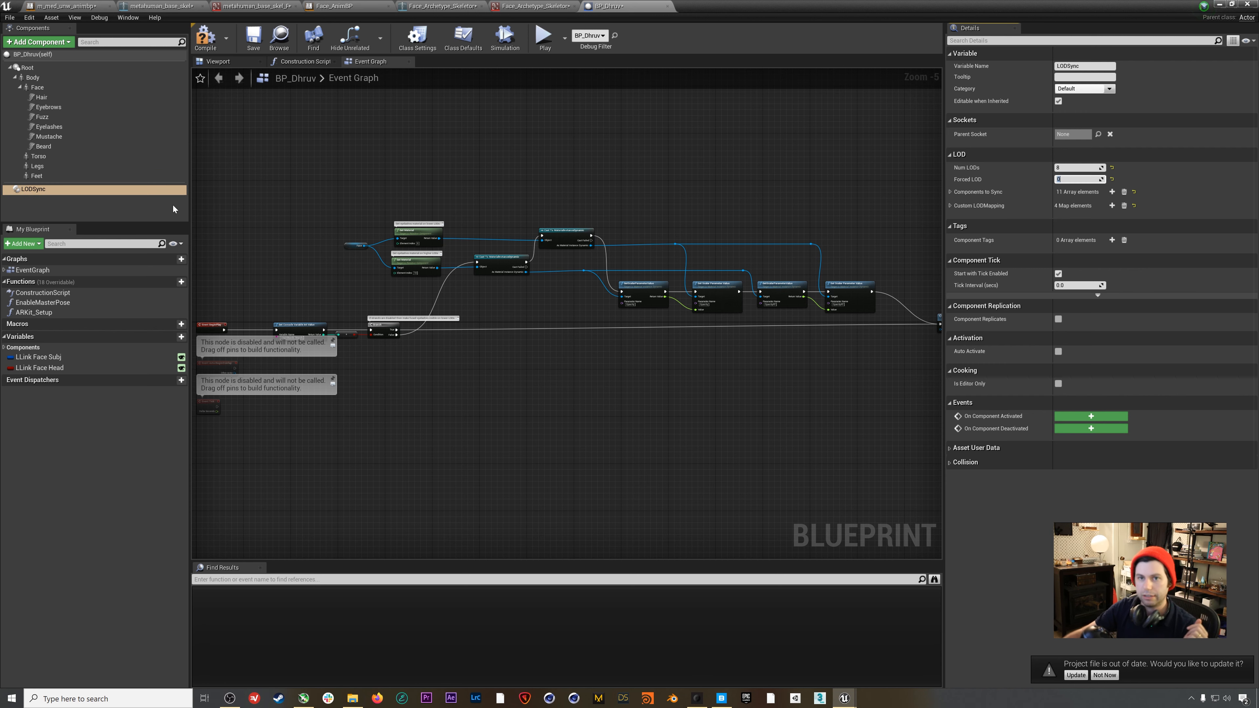
key(Return)
click(258, 44)
drag(822, 13, 1258, 298)
Frame BP_Dhruv's upper body in the level and set the viewport camera speed to 1
alt+right_drag(587, 256, 664, 251)
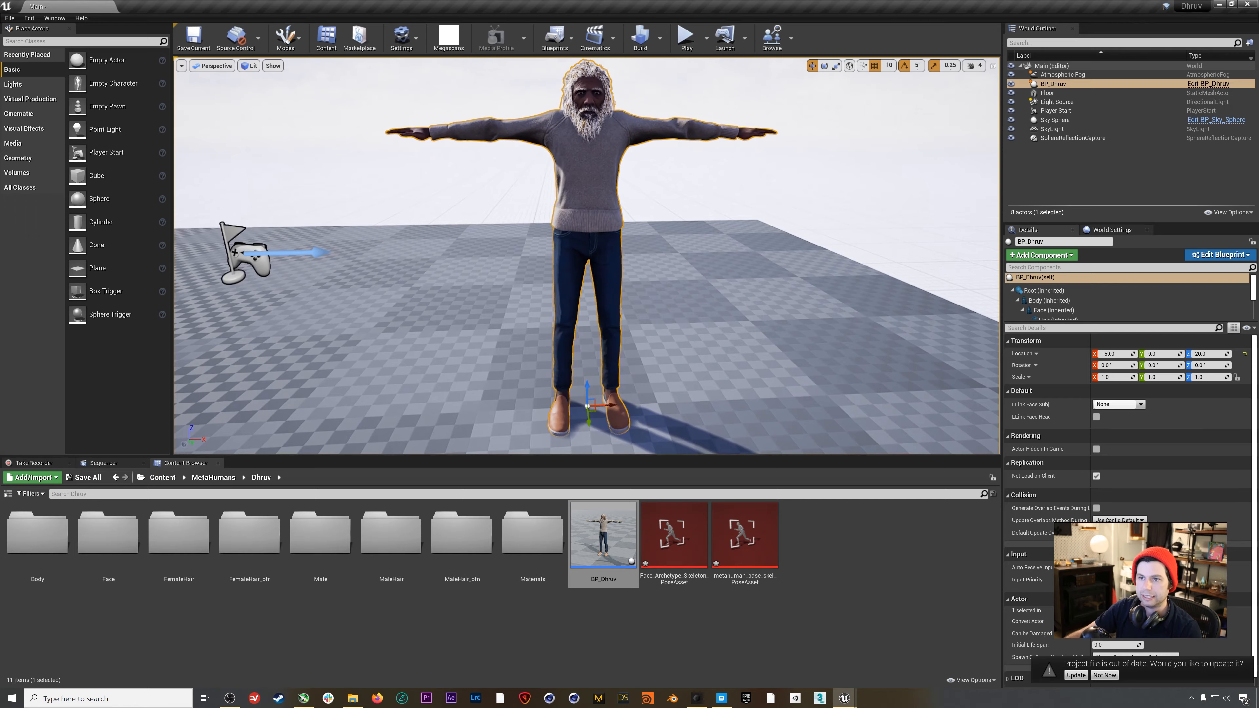
alt+middle_drag(587, 256, 585, 317)
alt+right_drag(587, 256, 684, 248)
alt+drag(587, 255, 598, 189)
alt+right_drag(587, 255, 619, 251)
click(974, 67)
drag(1000, 92, 970, 90)
Examine BP_Dhruv's face and hair up close, and back out to a front view of the upper body
alt+right_drag(667, 219, 667, 110)
key(w)
key(s)
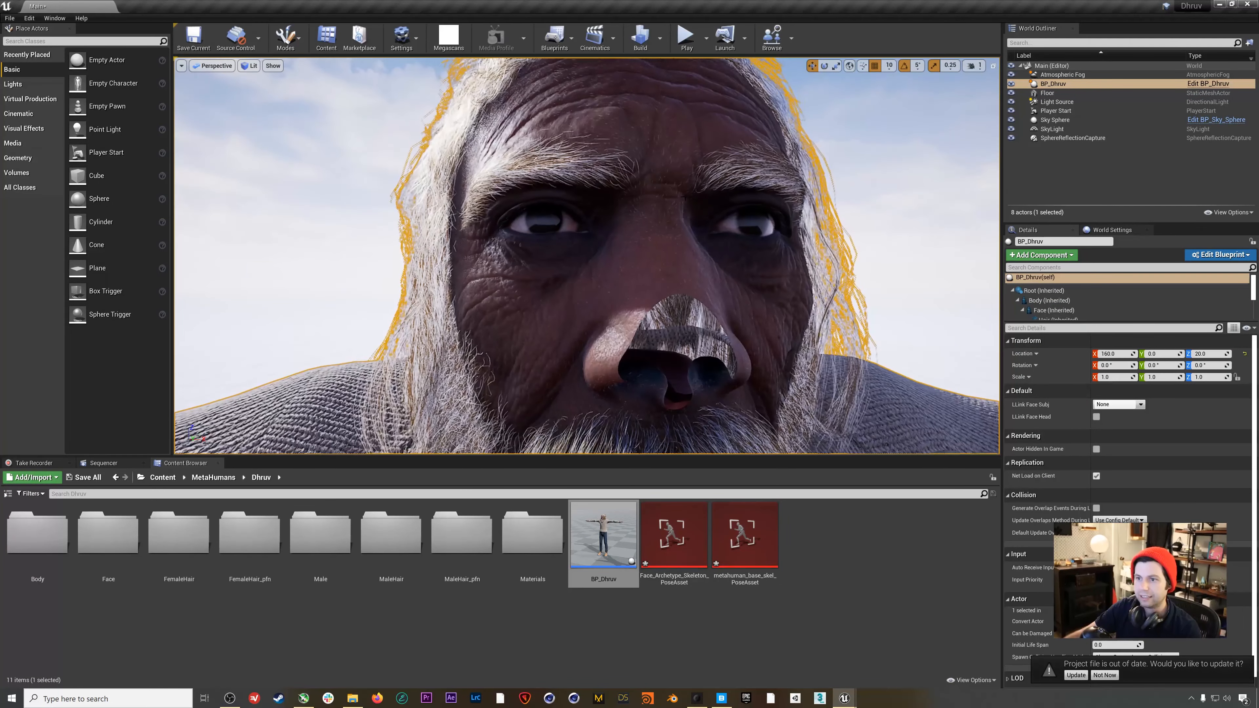
right_drag(663, 227, 665, 204)
right_drag(668, 253, 749, 263)
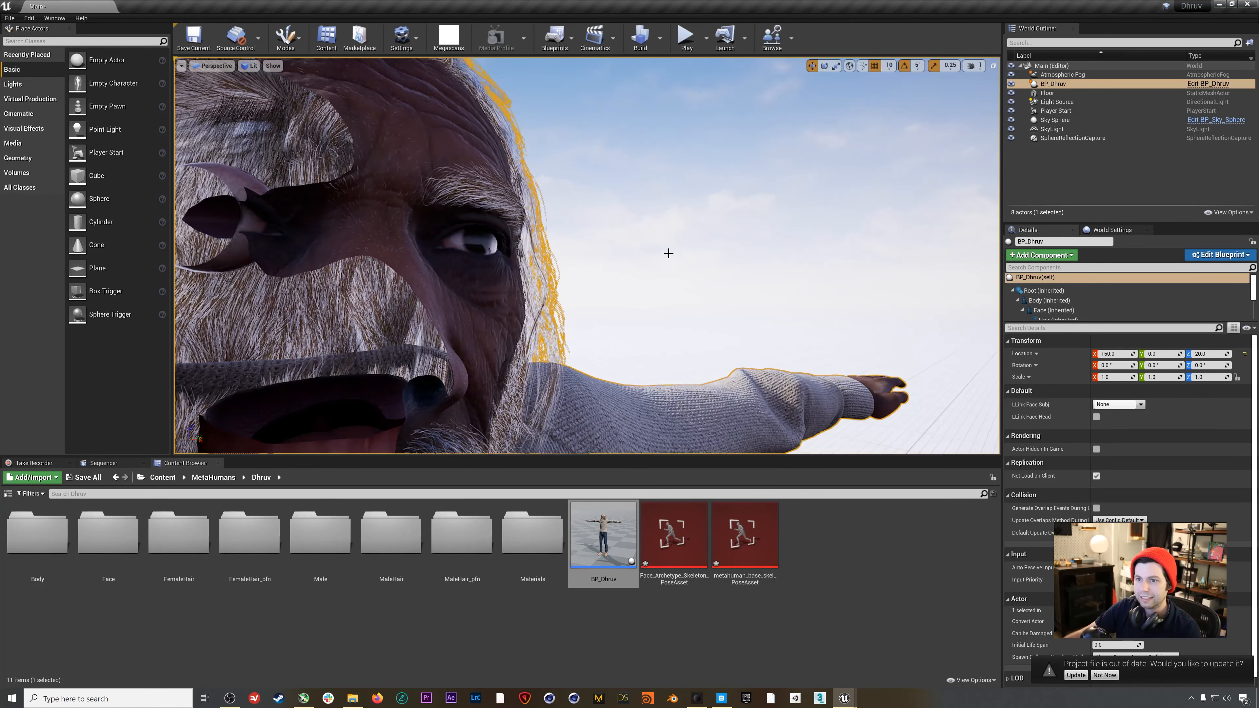
click(668, 253)
alt+drag(584, 267, 560, 274)
scroll(584, 267, up, 2)
right_drag(561, 274, 592, 240)
key(s)
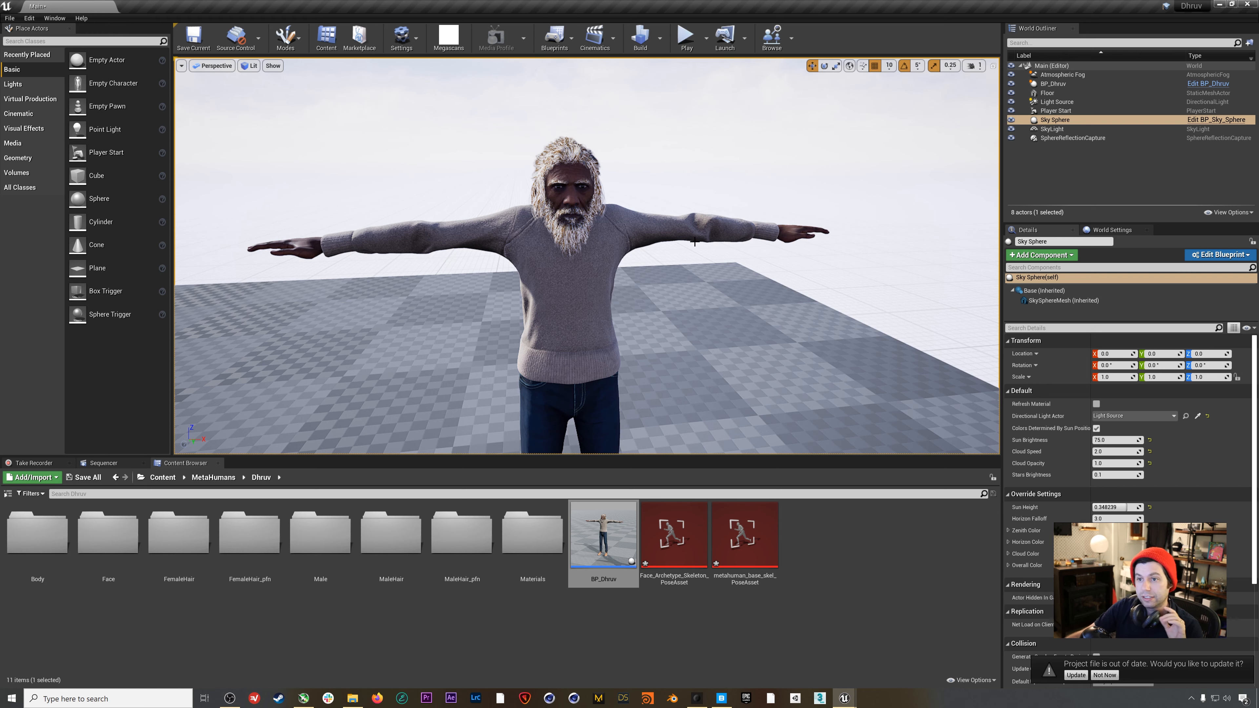
Set BP_Dhruv's LLink Face Subj to the performer's face subject in the form actor:name:face, and save the Main level
click(1080, 177)
click(1060, 86)
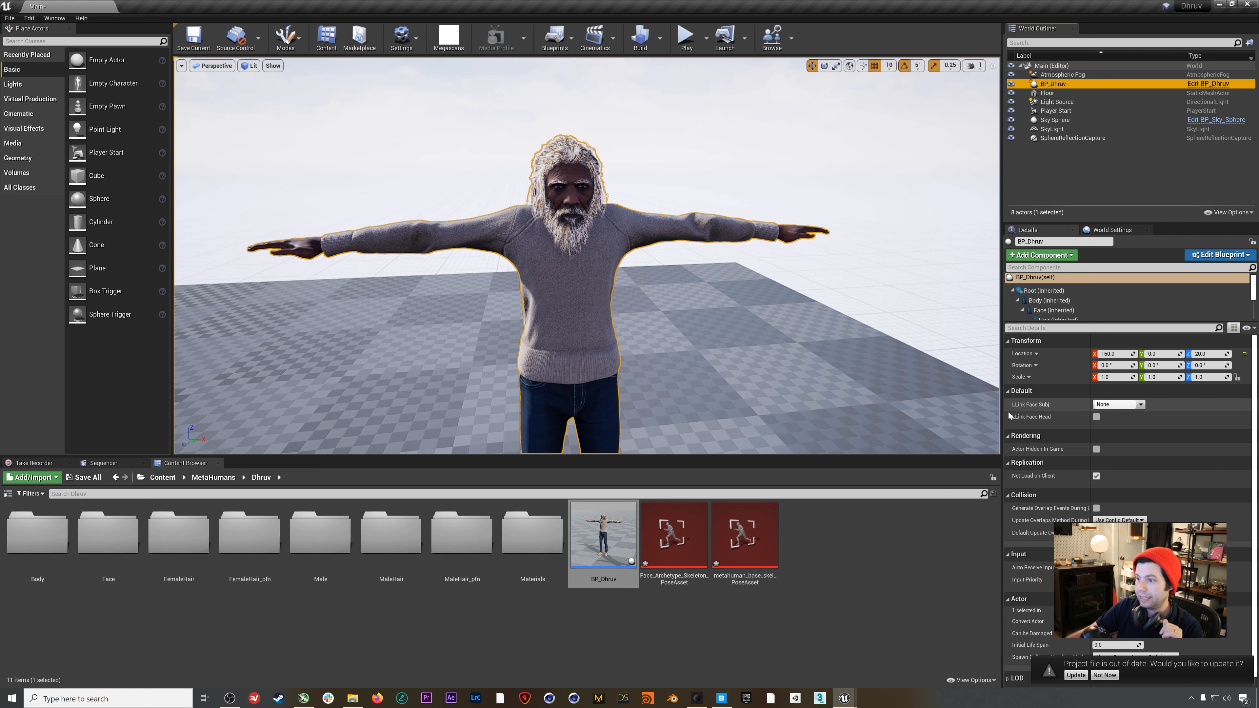
click(1116, 404)
text(a)
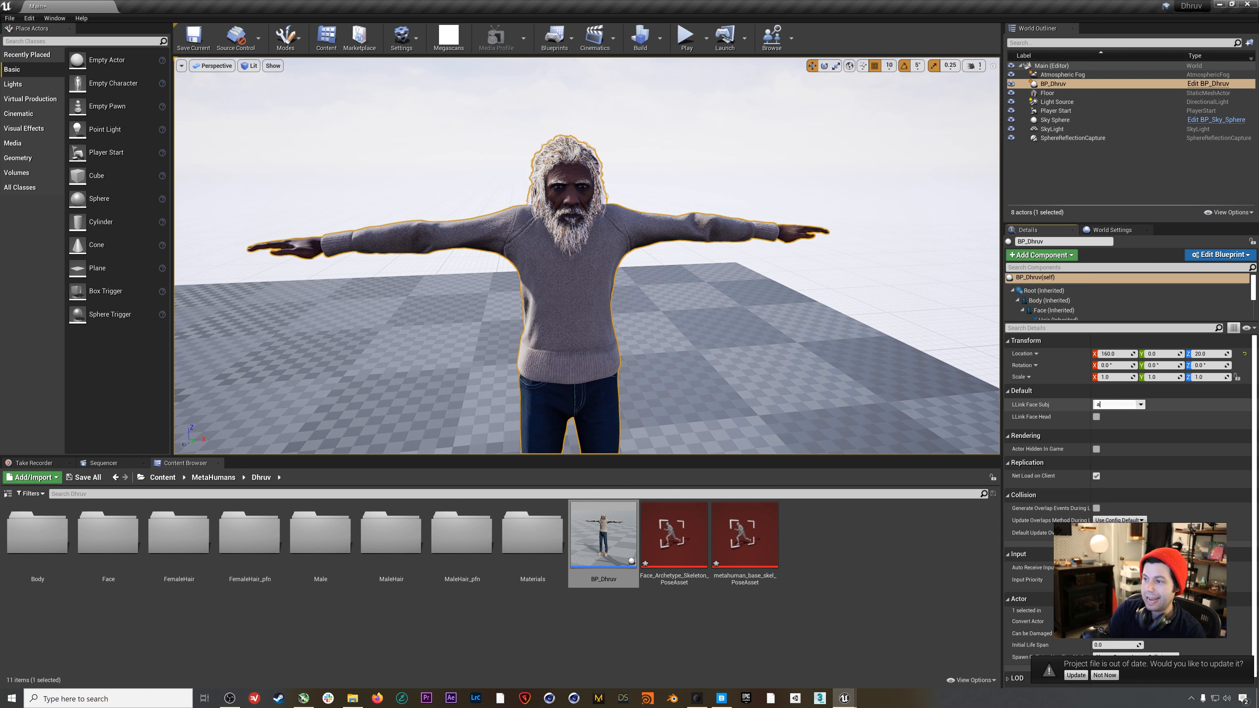
text(ctor:Sam:face)
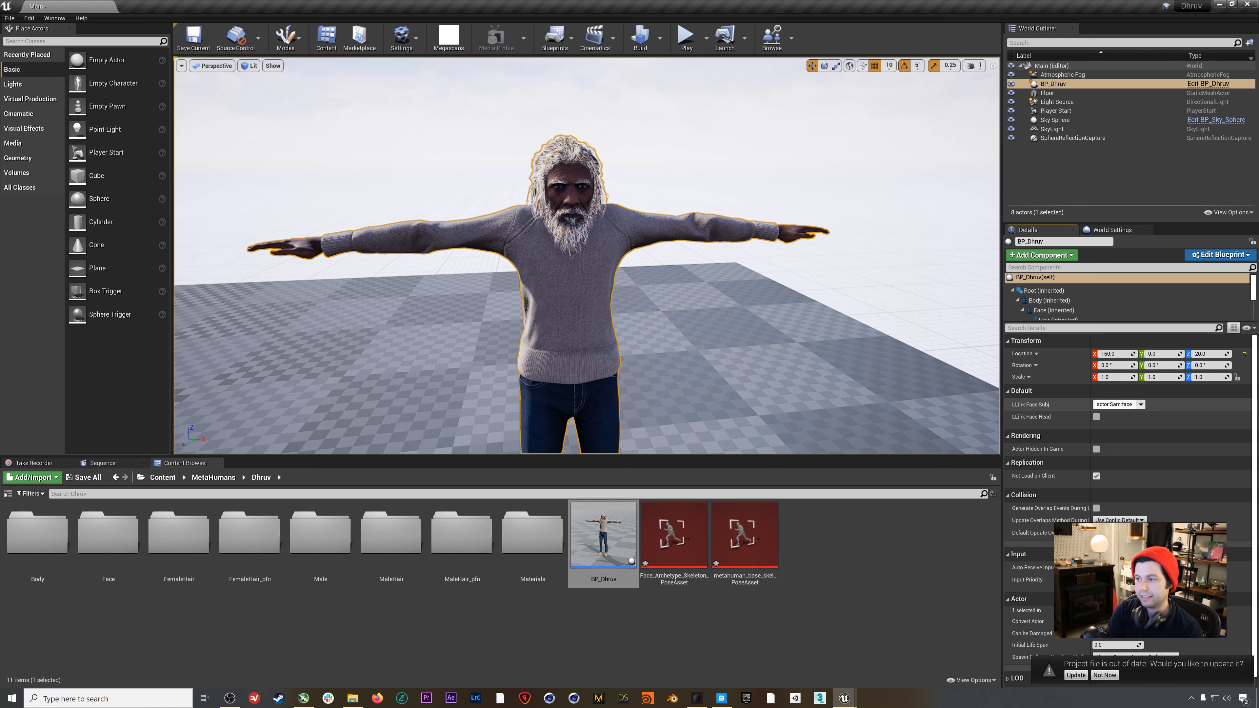
key(Return)
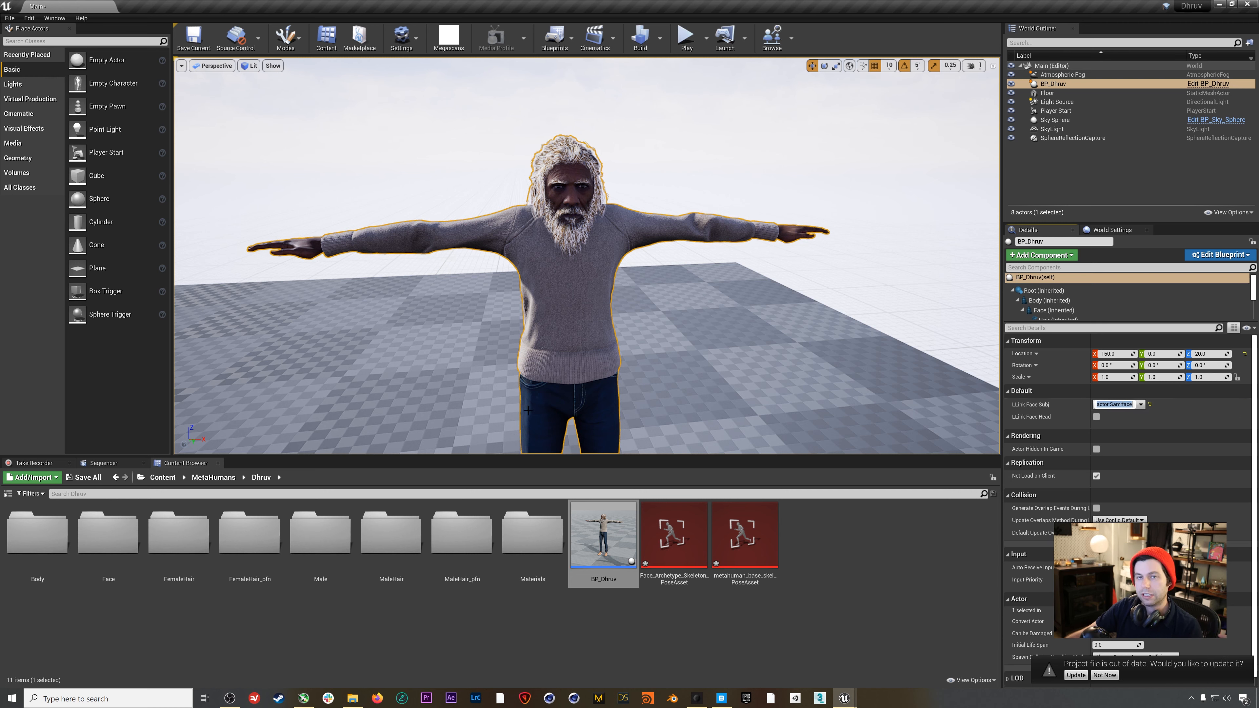
click(193, 38)
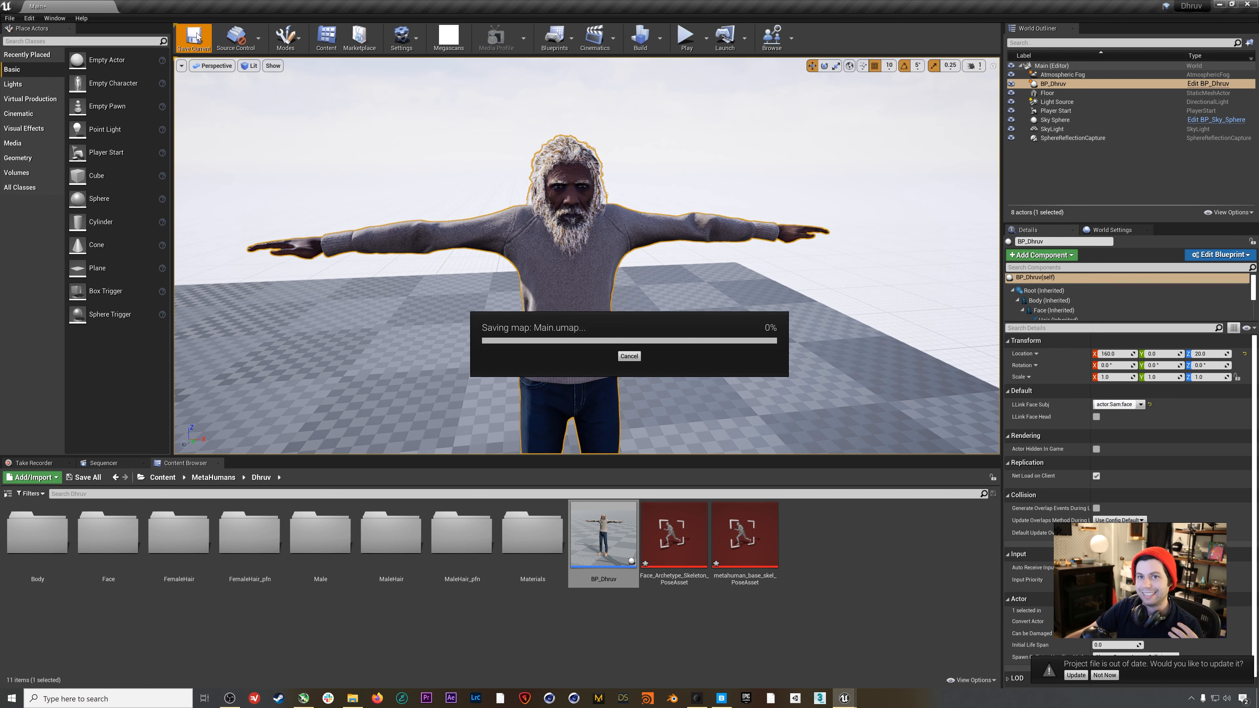
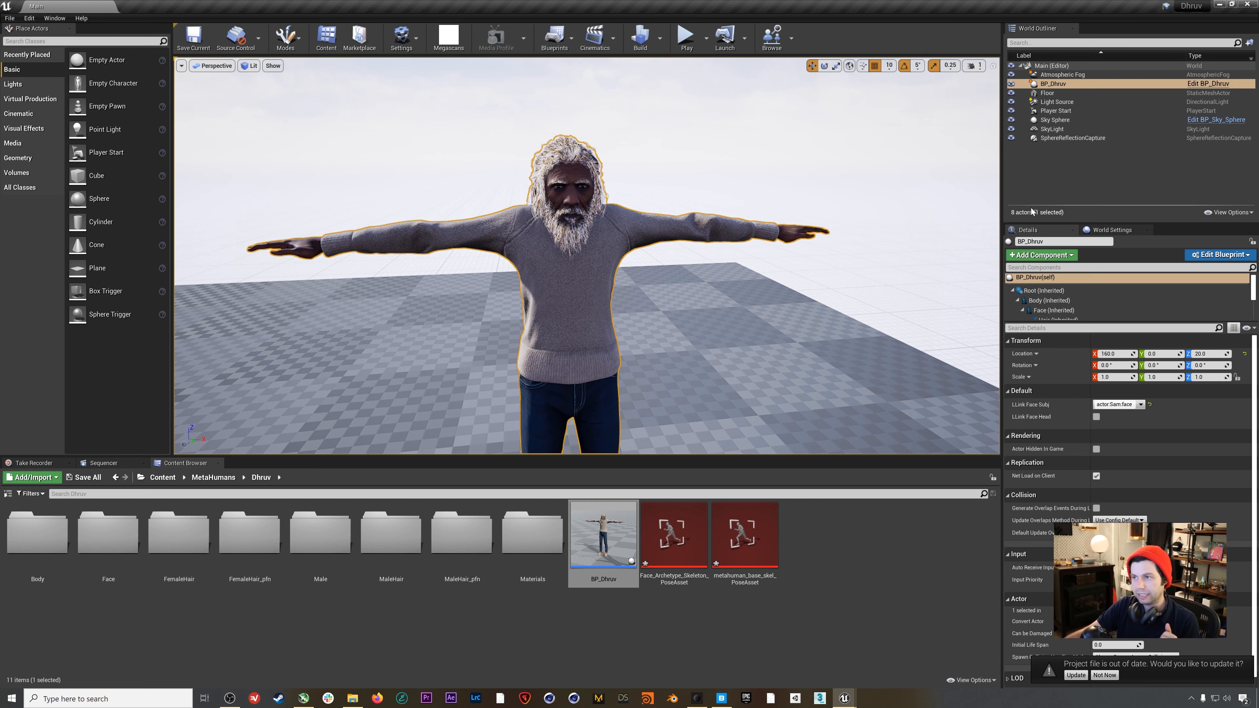
click(1123, 175)
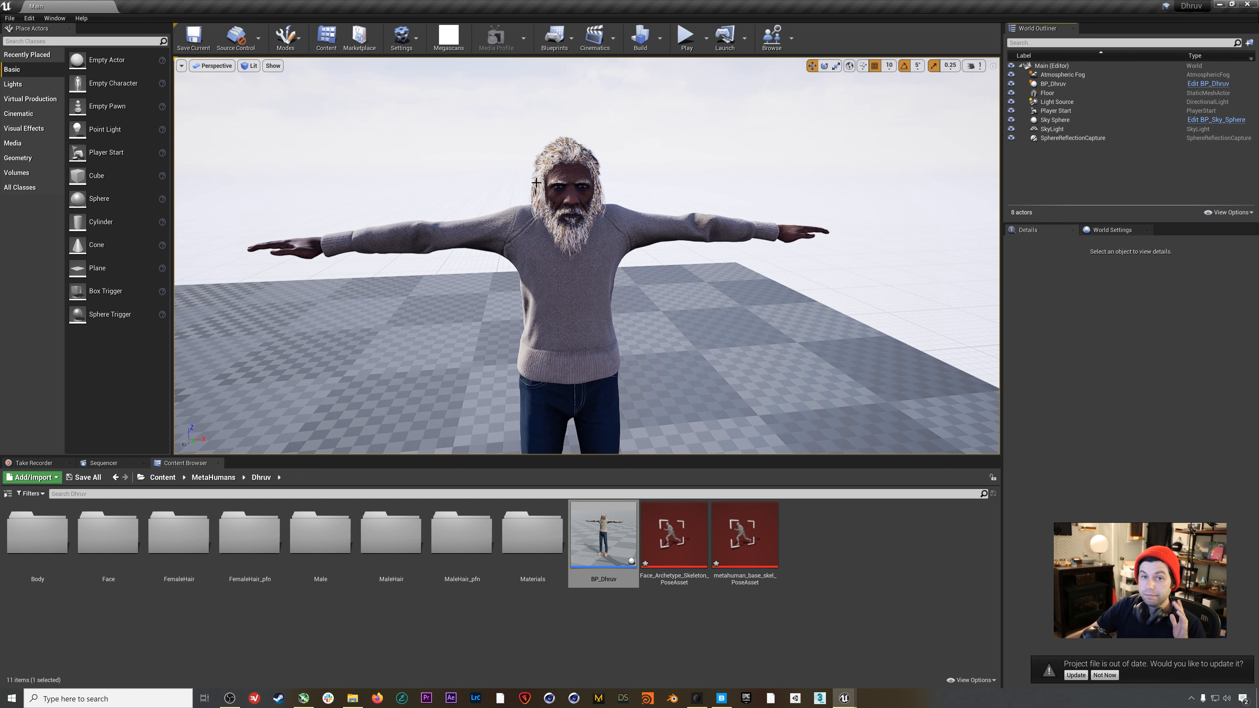
click(98, 41)
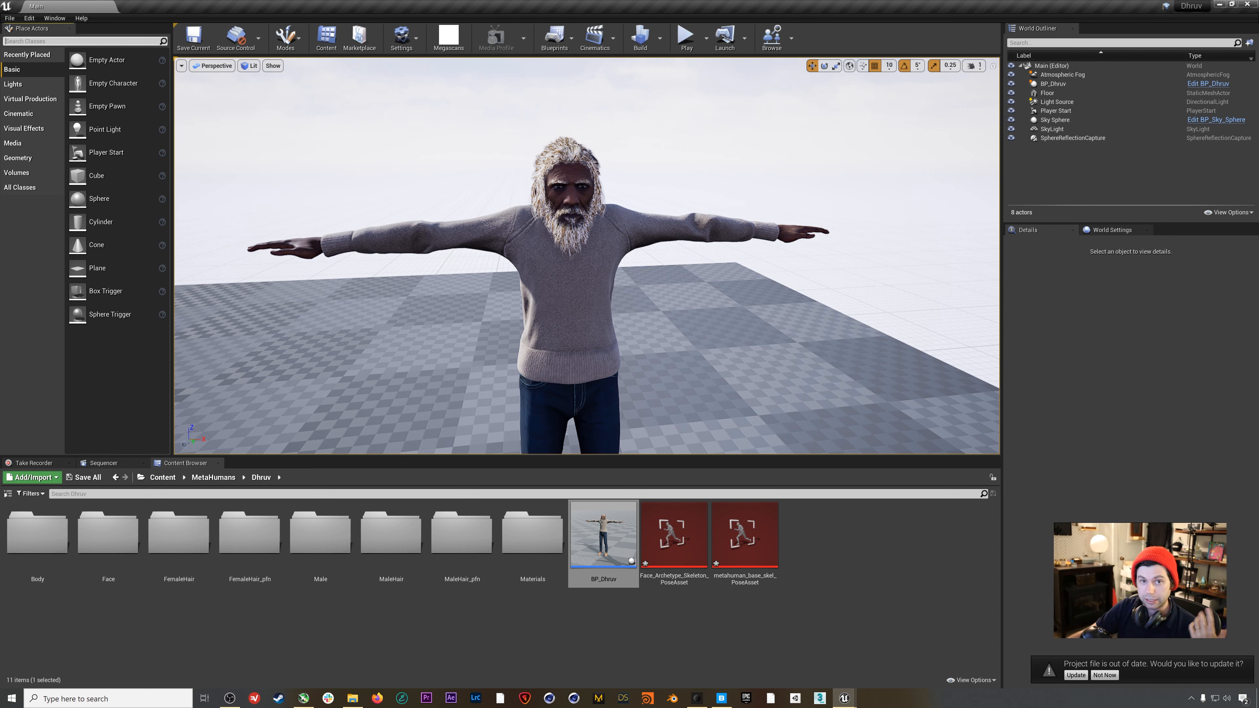
Find the Rokoko Receiver actor and place it in the level
text(reo)
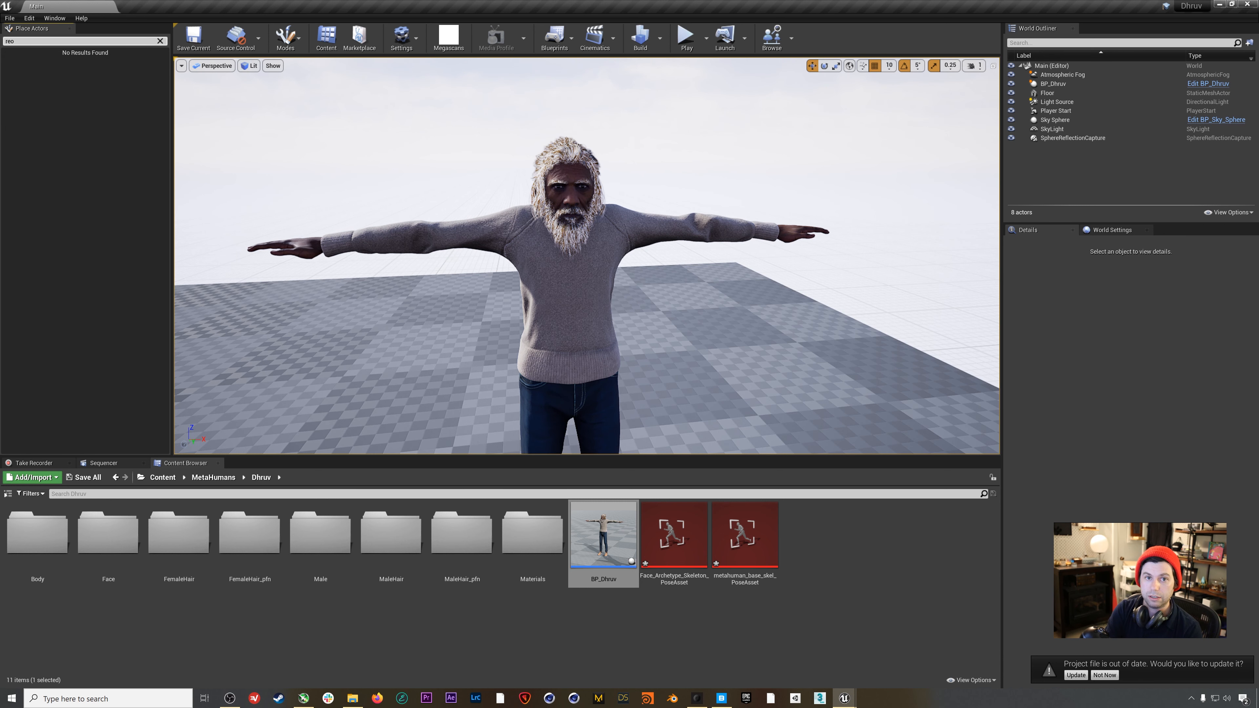
key(BackSpace)
key(BackSpace)
text(oko)
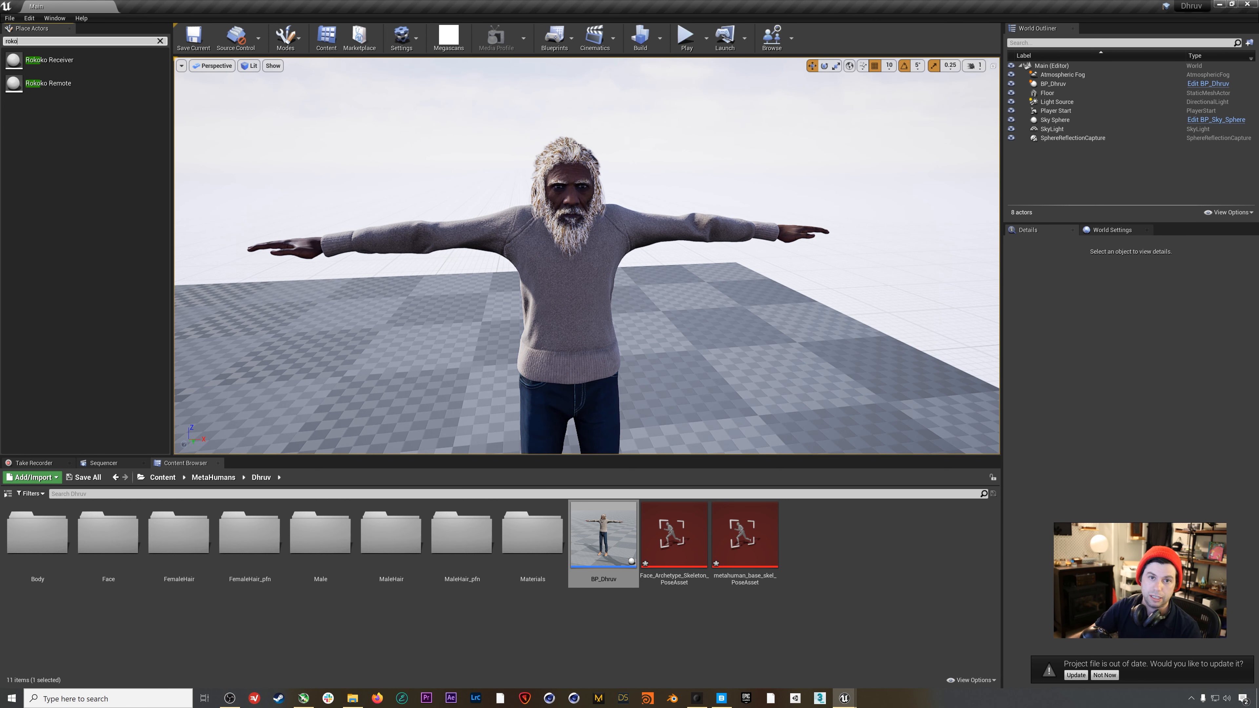
drag(50, 60, 494, 175)
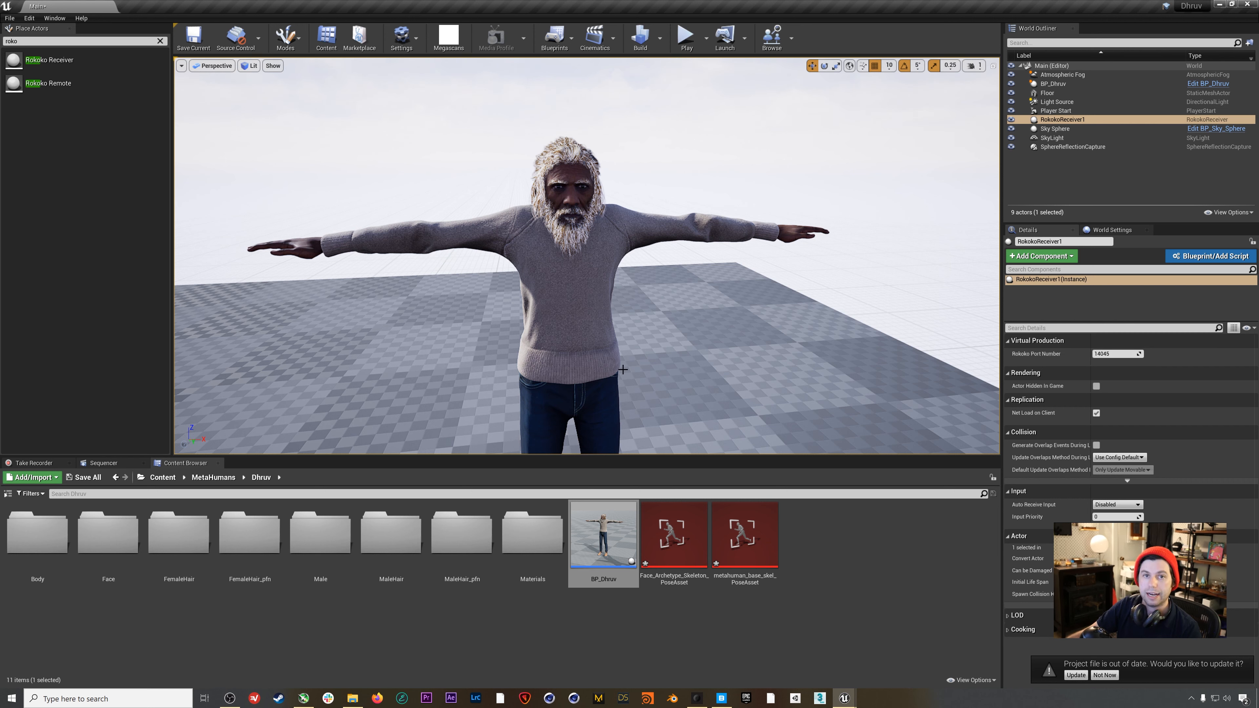
Switch to Rokoko Studio and check the Unreal Engine live-streaming toggle, IP address and port
mouse_move(698, 699)
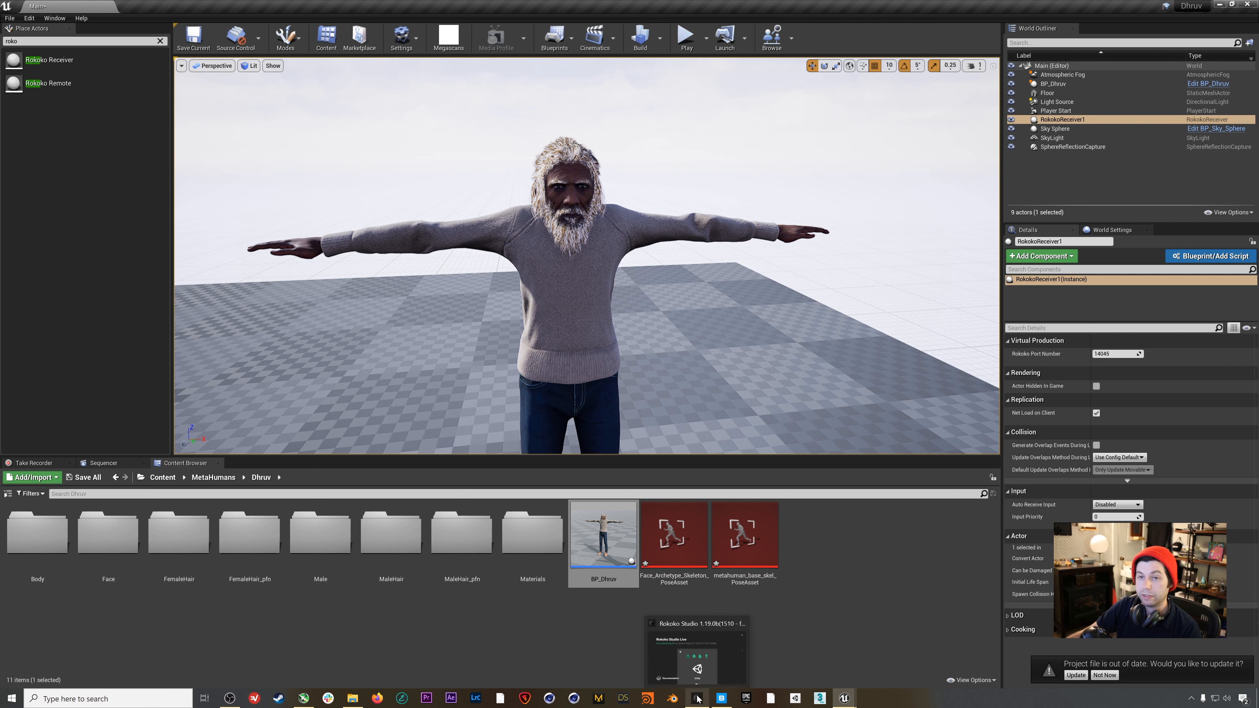
click(697, 699)
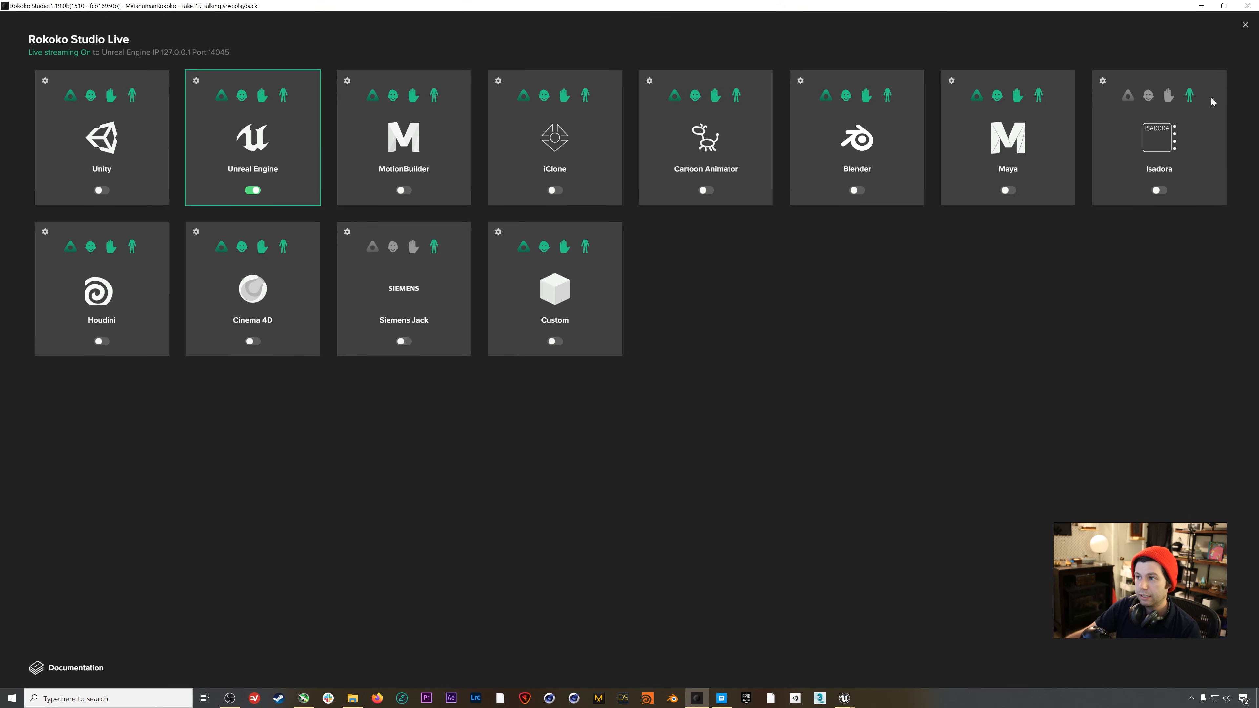
click(1244, 25)
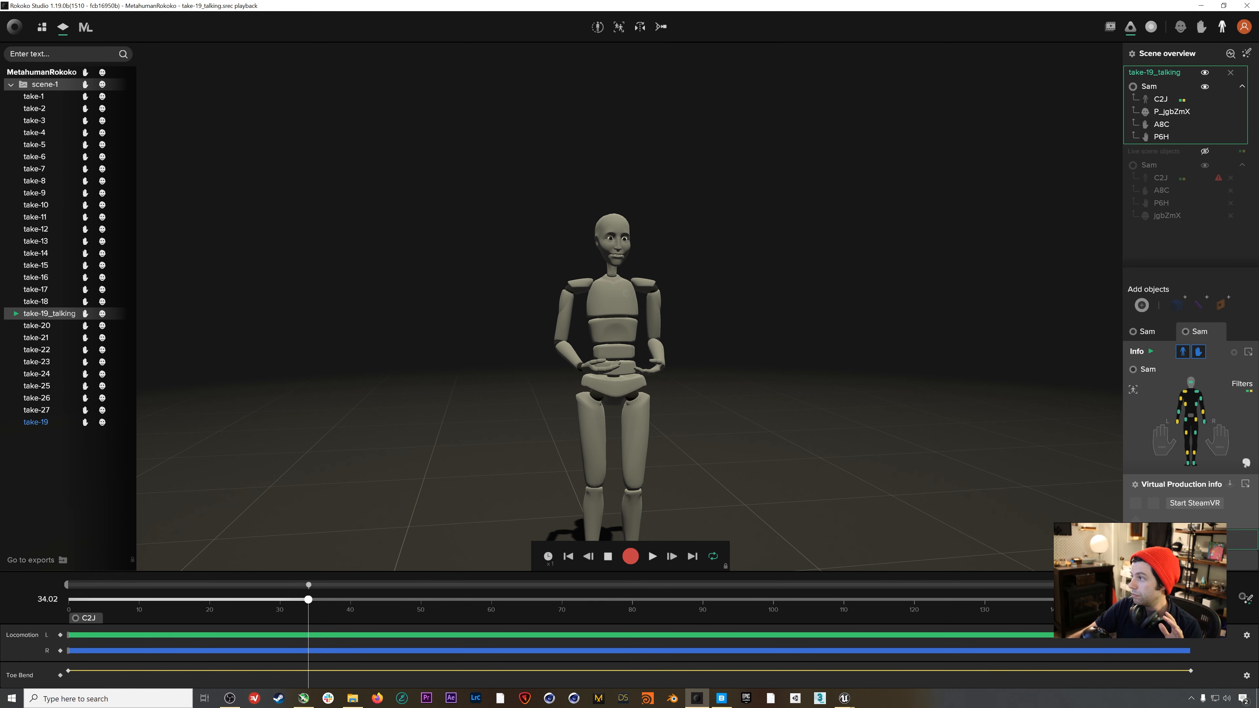
key(alt+Tab)
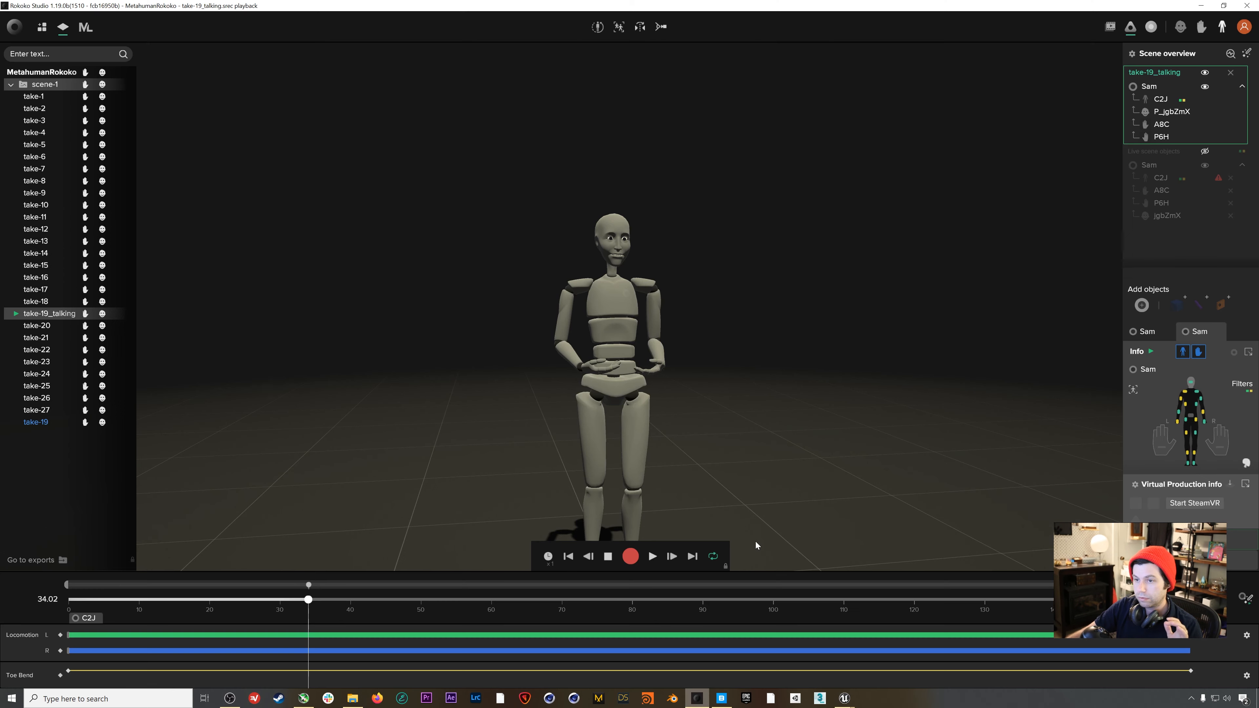
click(697, 699)
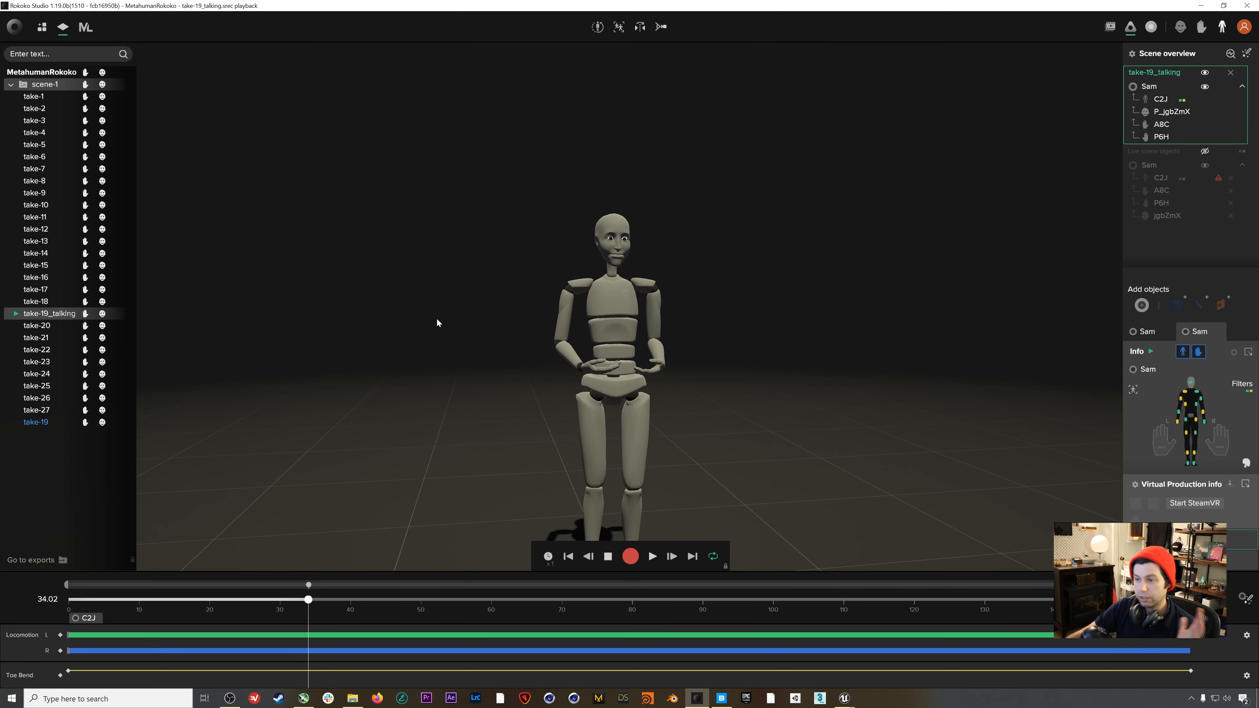
click(1189, 539)
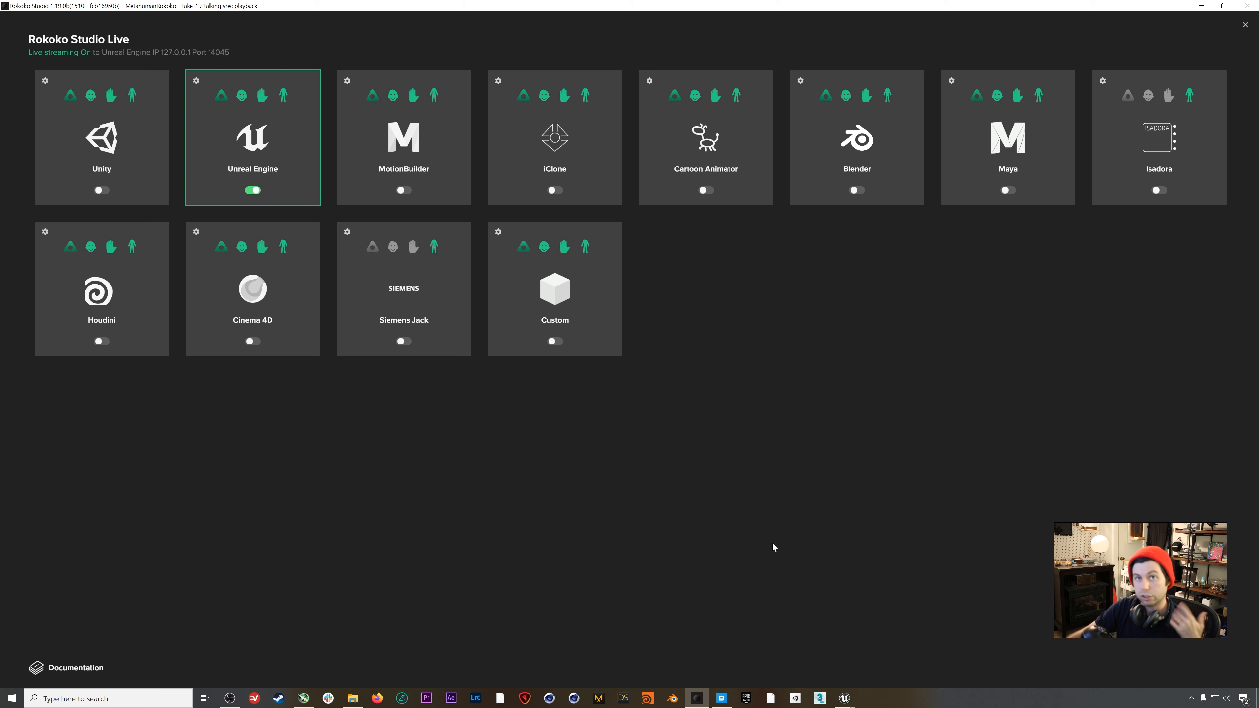
click(254, 191)
click(250, 193)
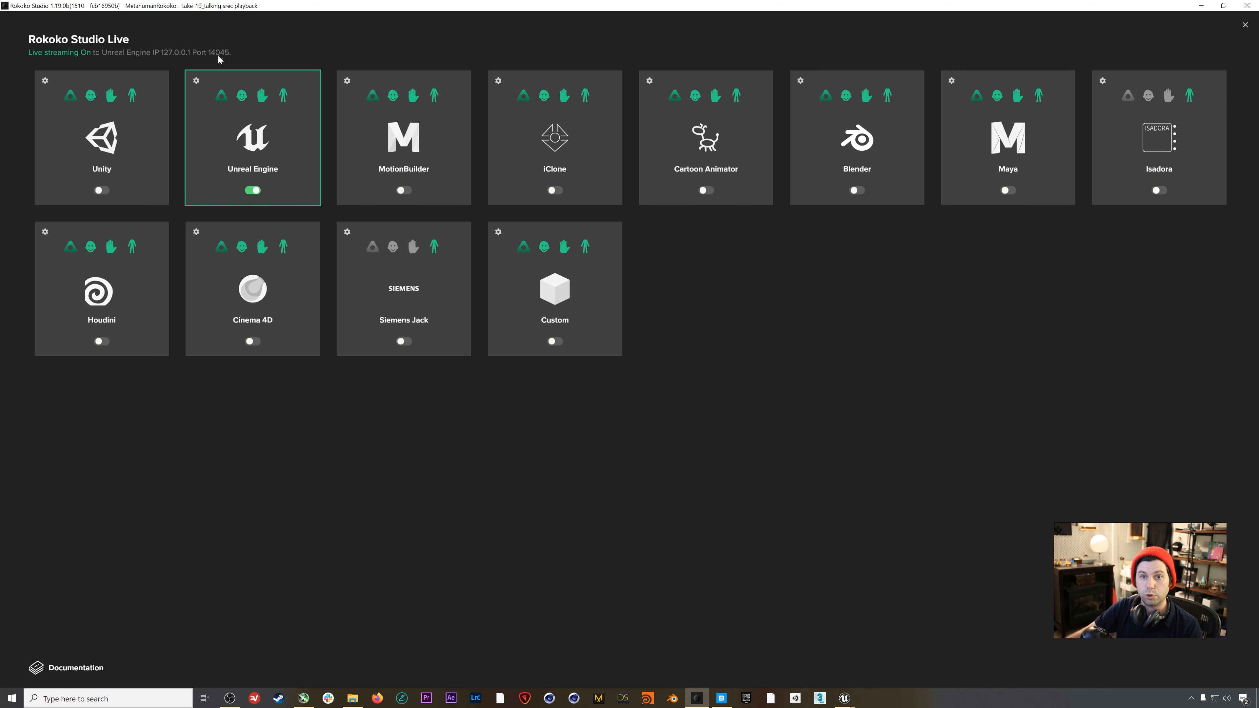
click(197, 81)
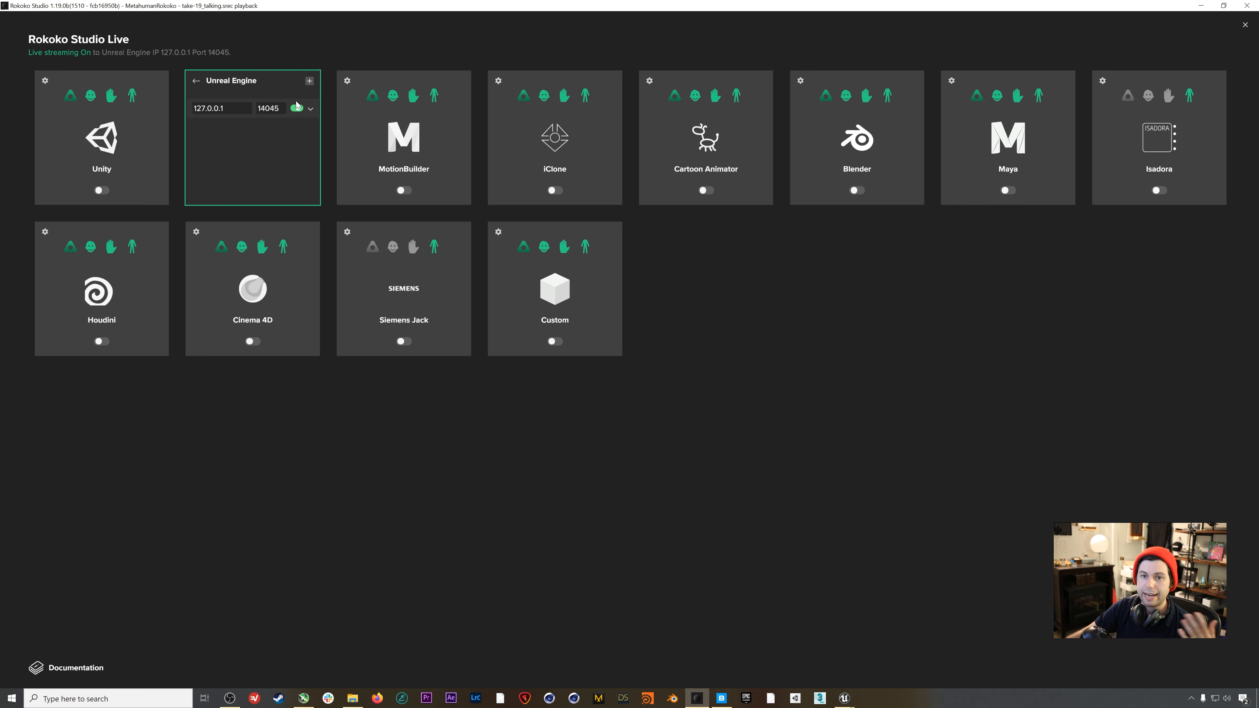
click(196, 81)
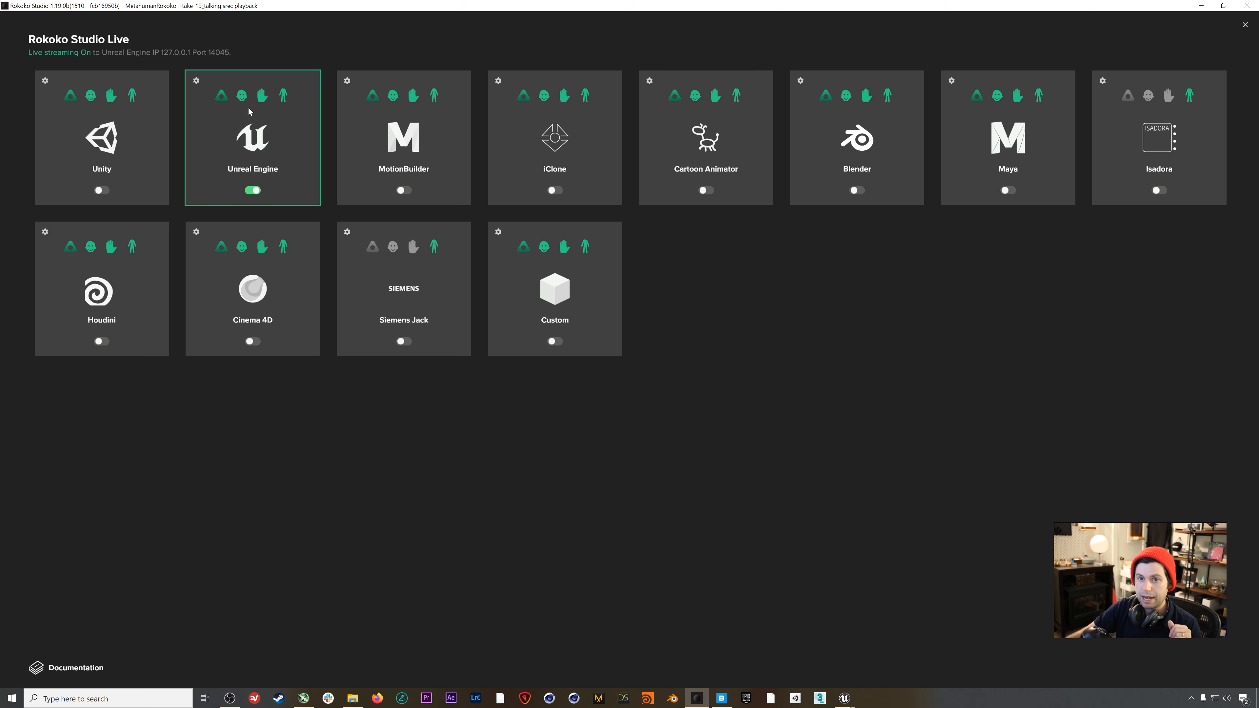
click(1245, 25)
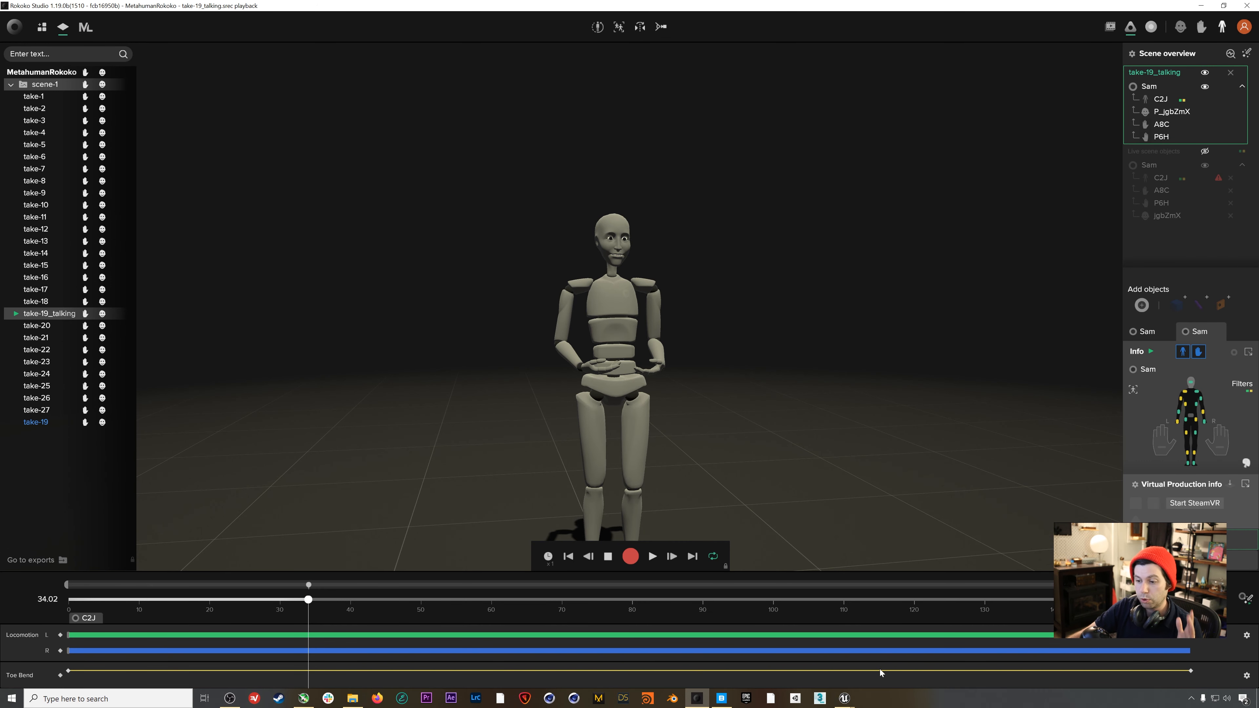
Return to the Unreal Editor level and add the Studio entry as a Rokoko Studio source in Live Link
click(844, 698)
click(849, 654)
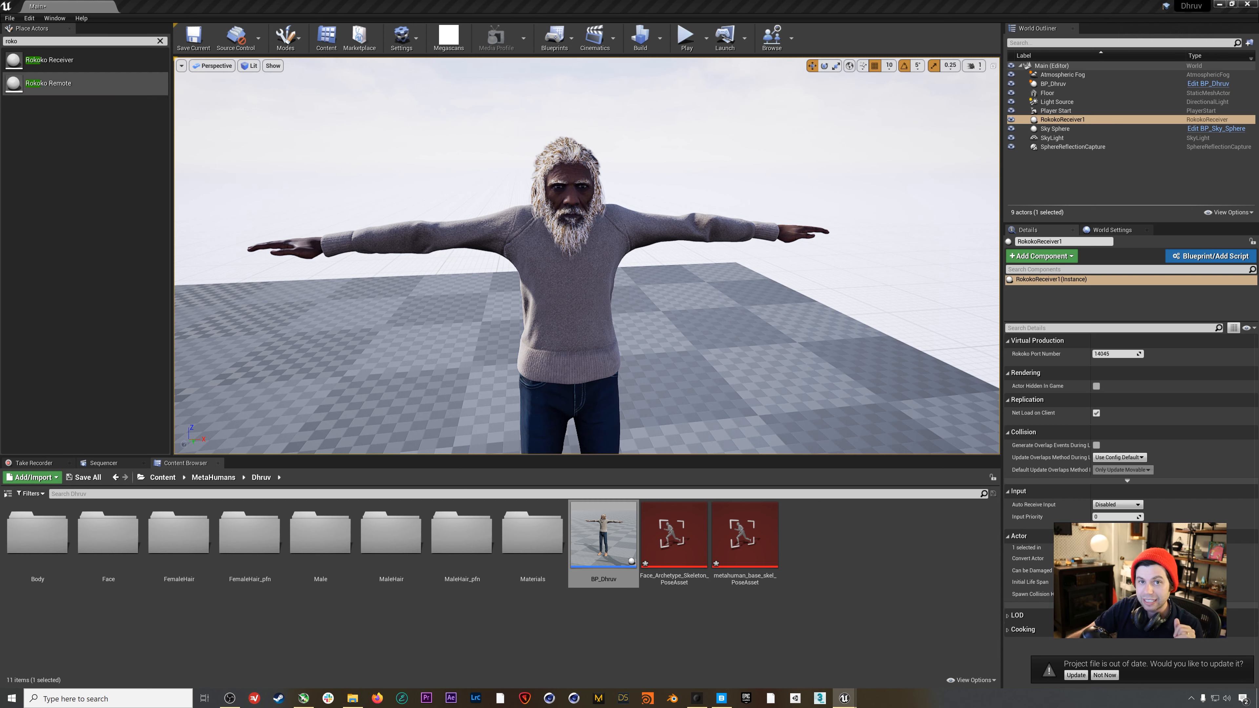
click(53, 18)
click(71, 144)
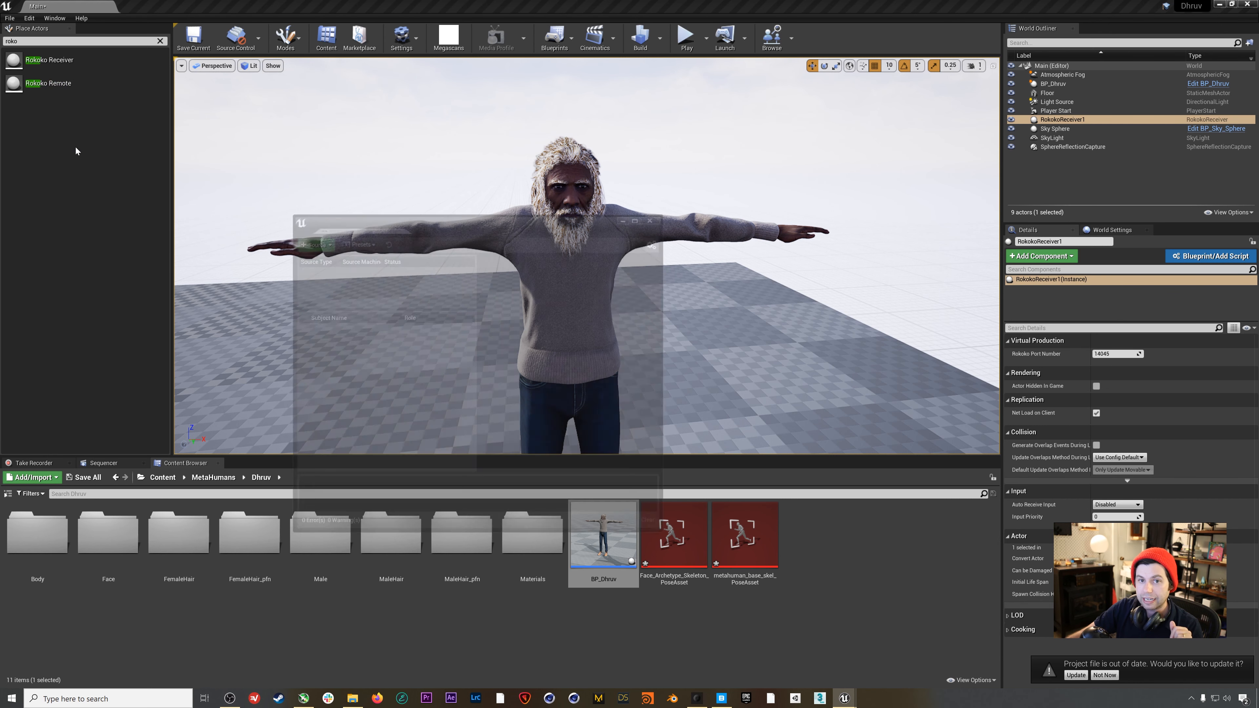
click(325, 243)
mouse_move(337, 272)
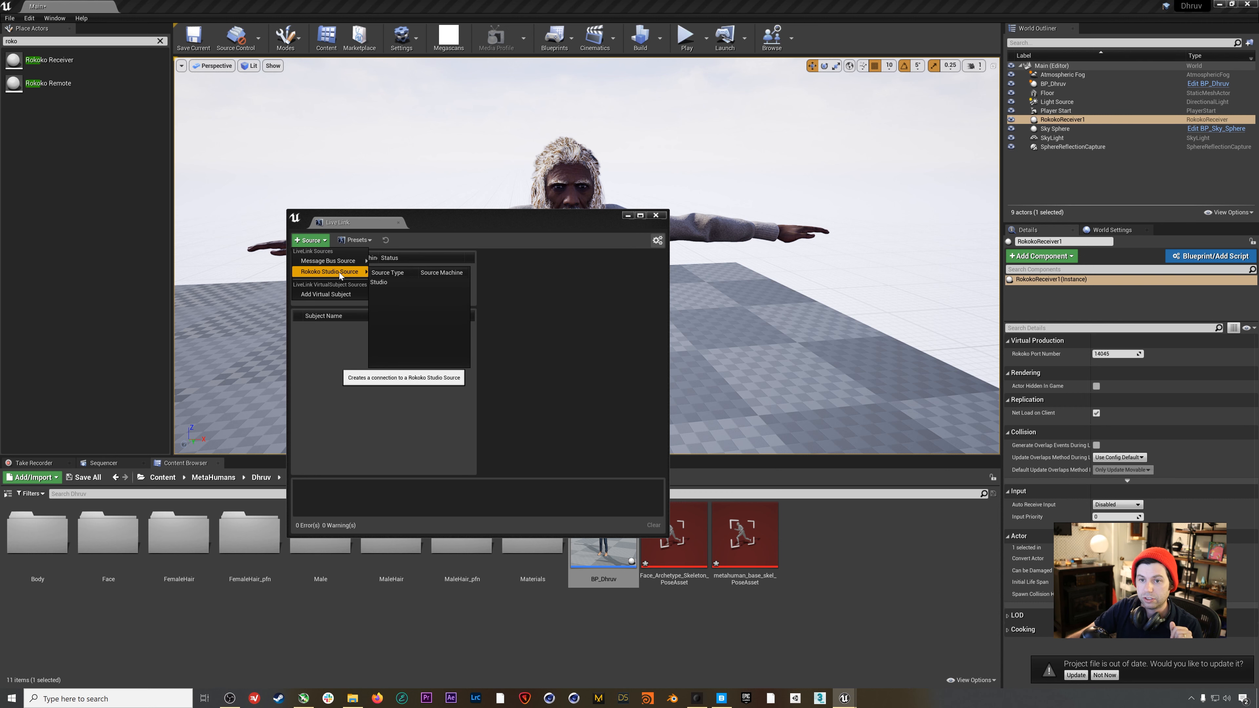
click(389, 281)
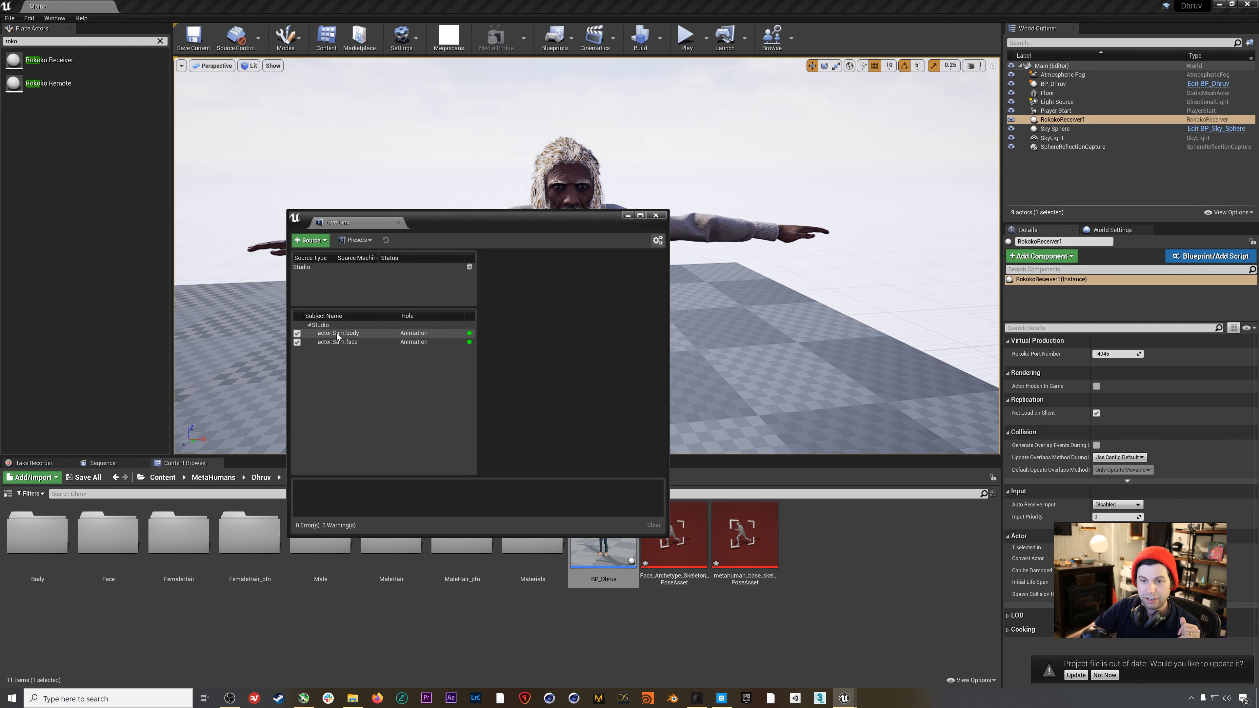
Compare the Live Link subjects with the actor in Rokoko Studio, then return to Unreal and close Live Link
click(696, 698)
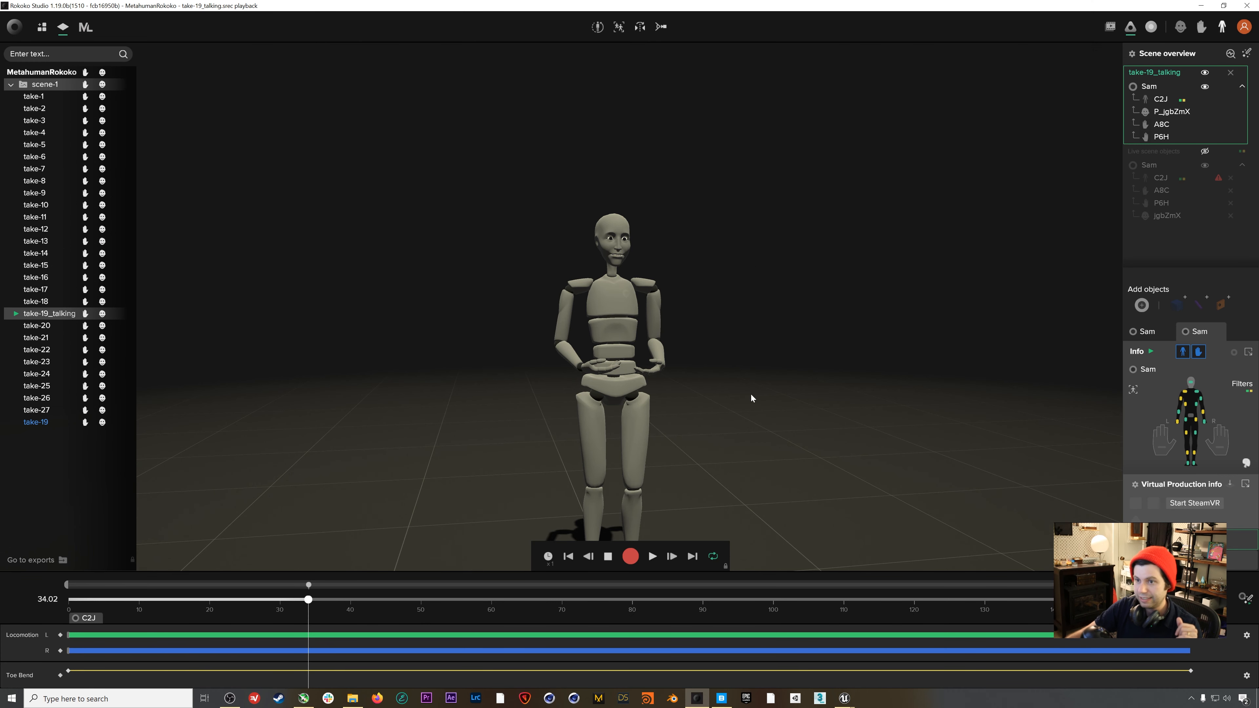
click(844, 698)
click(824, 647)
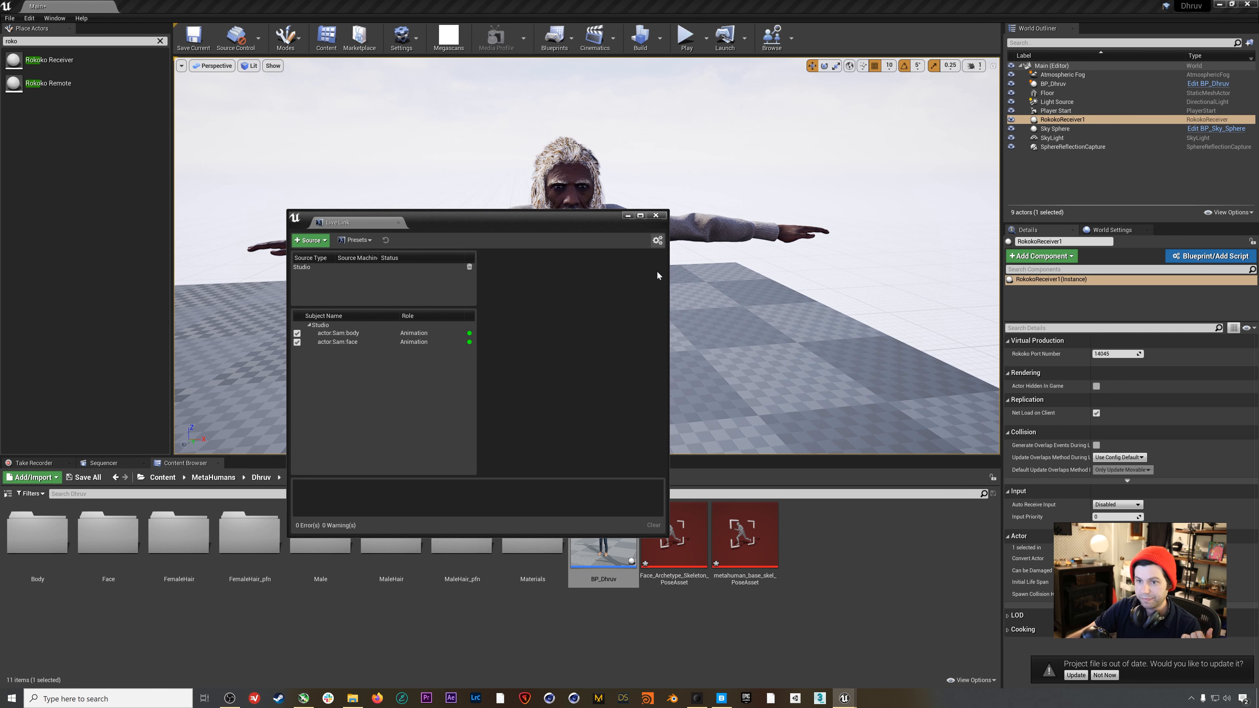
click(656, 215)
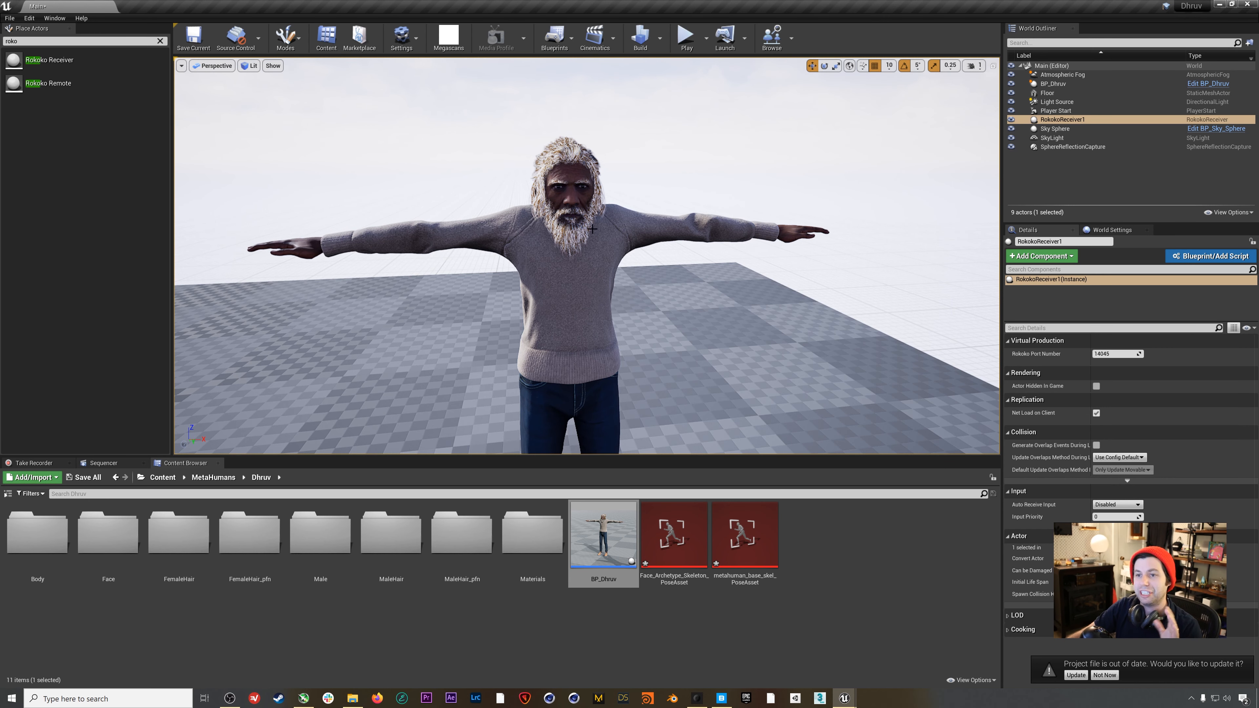
Set the Z location of BP_Dhruv's Face component to 8.0, deselect the actor and save the Main level
right_drag(606, 234, 609, 241)
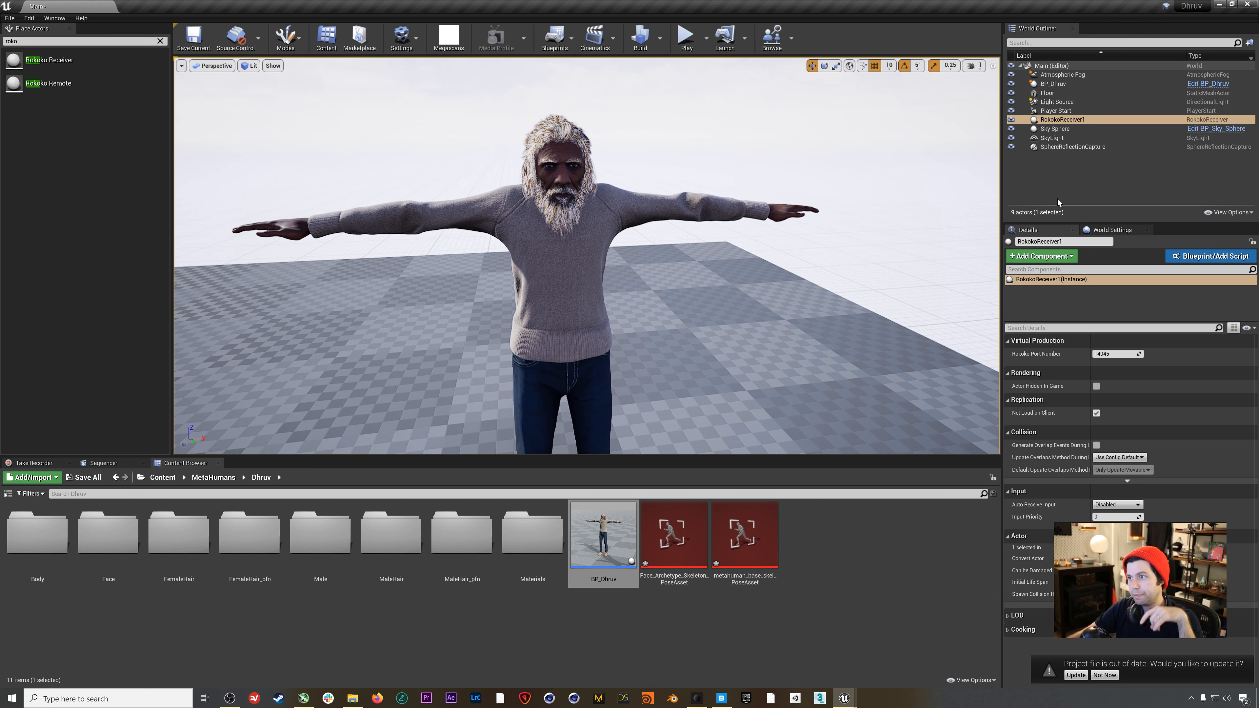
click(1058, 85)
click(1054, 310)
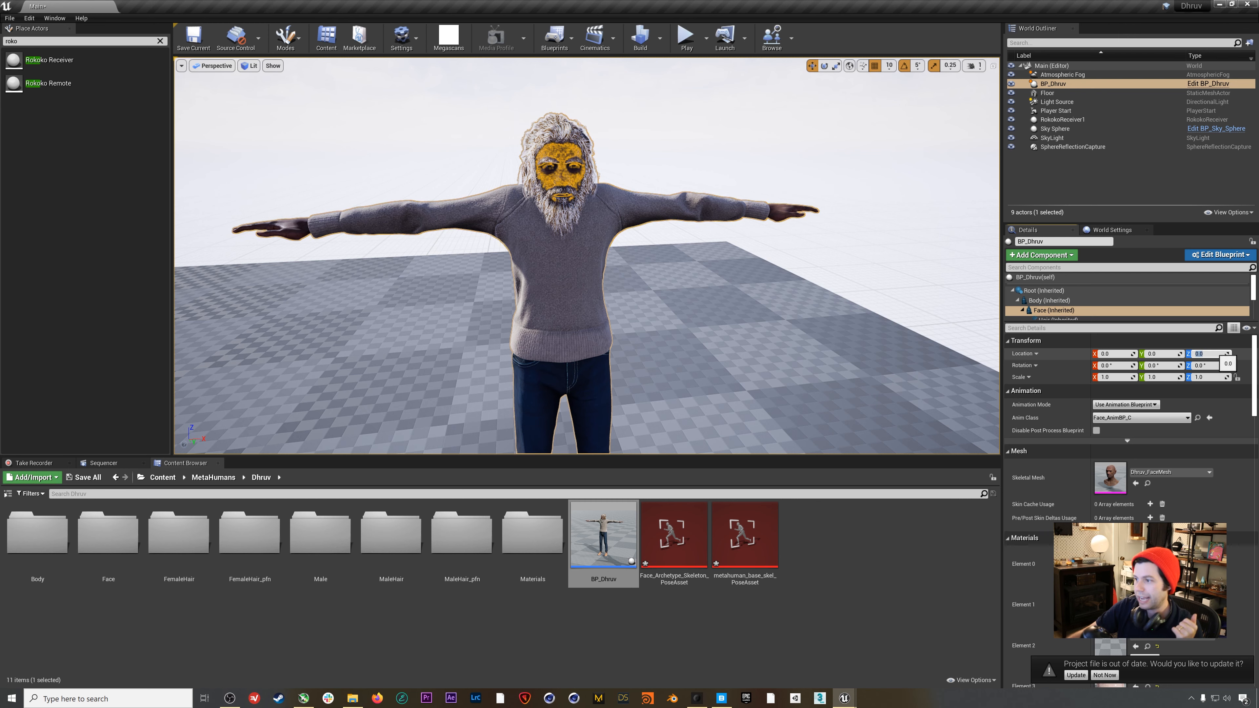
drag(1215, 354, 1214, 353)
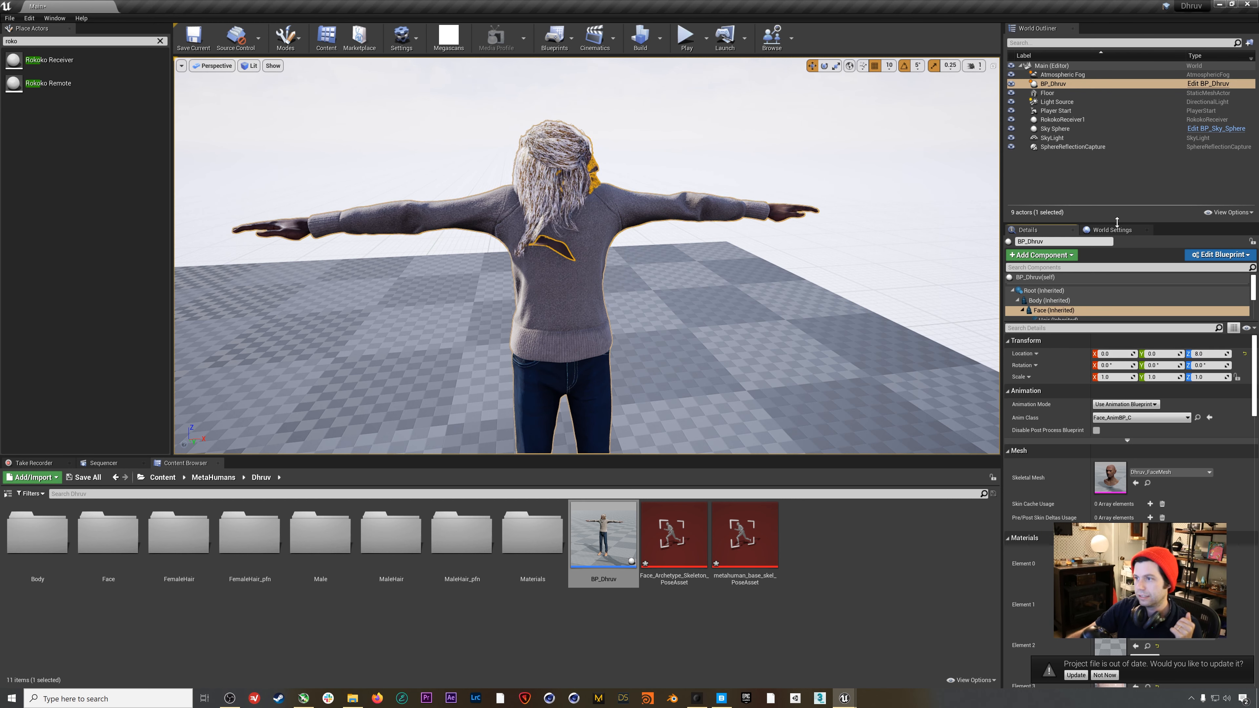
click(1087, 181)
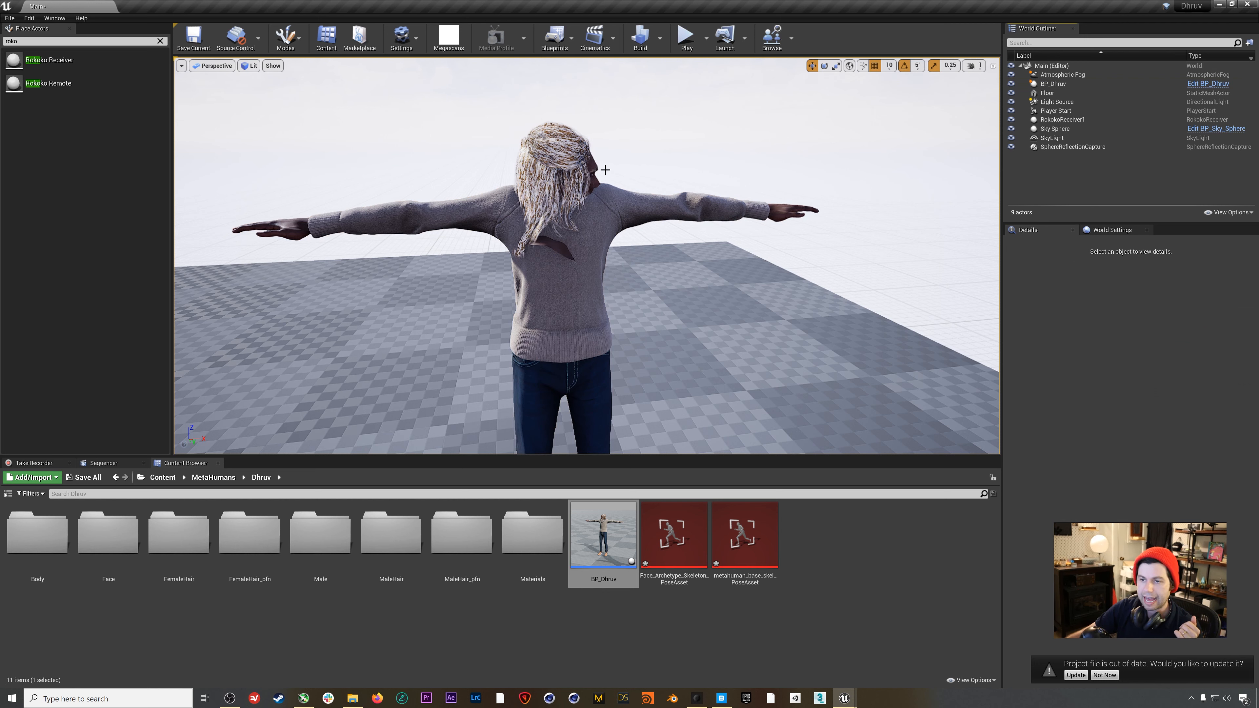
click(194, 39)
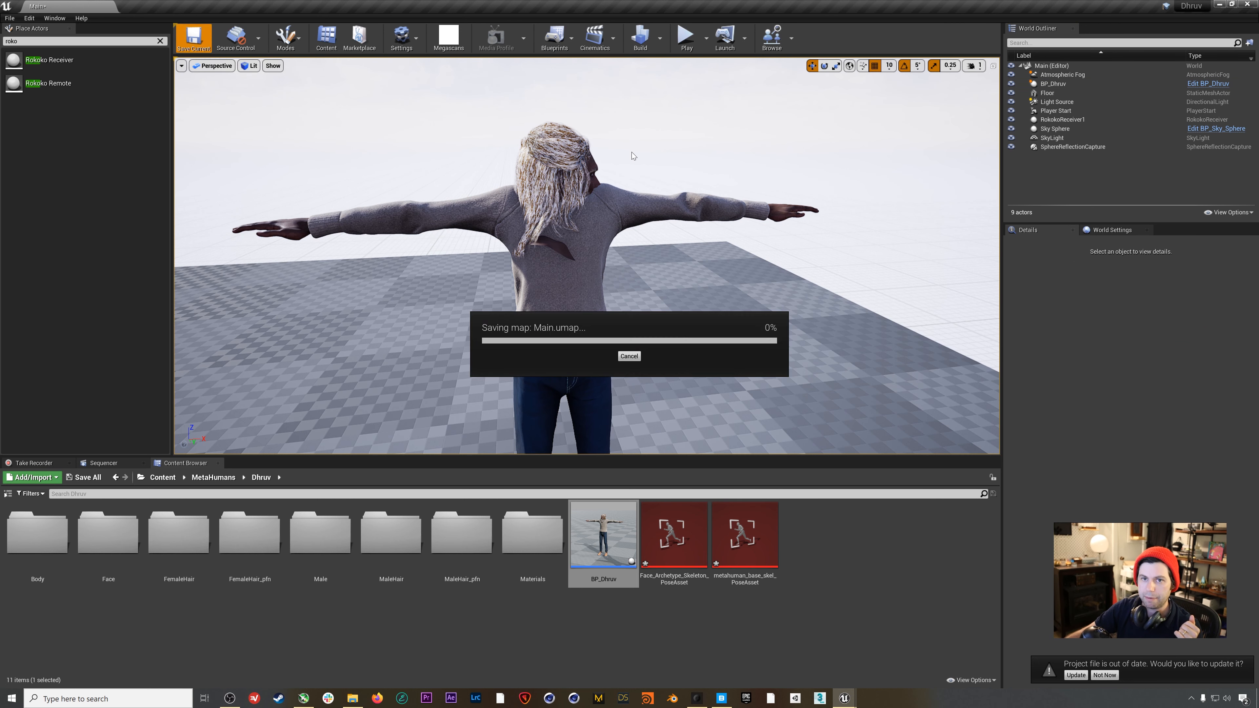
Play the level, start playback of take-19_talking in Rokoko Studio and return to the running Unreal level
click(687, 40)
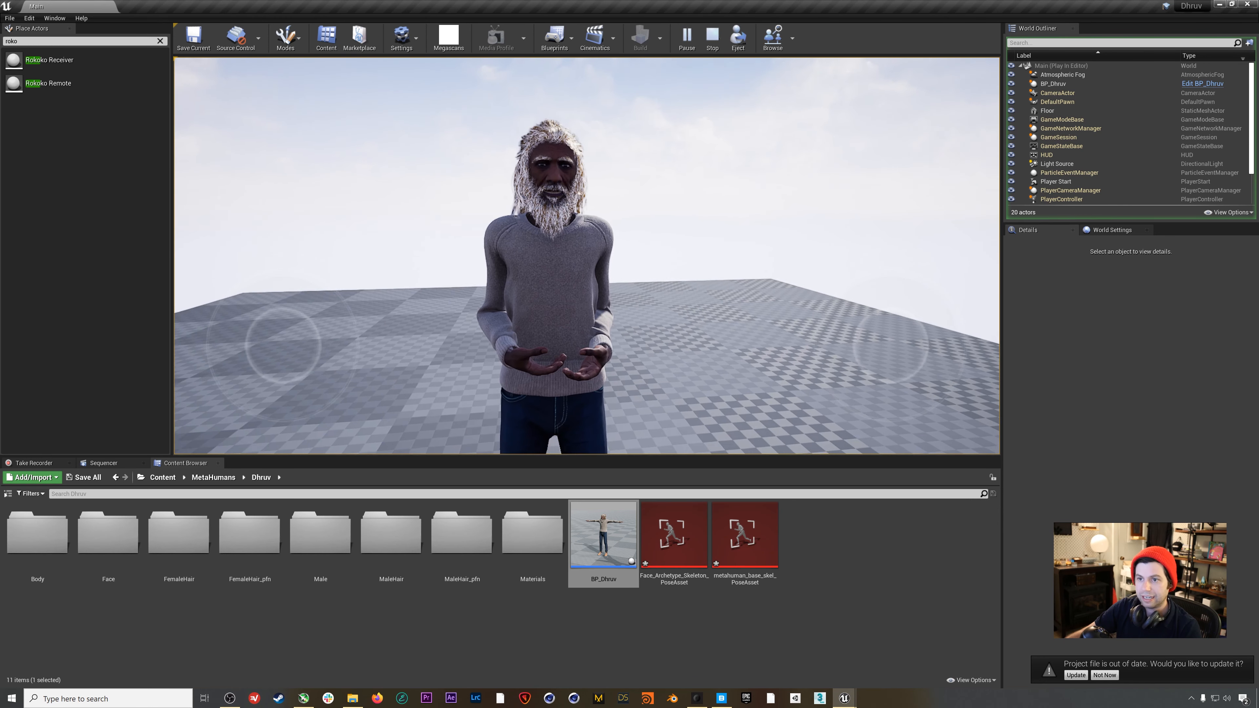
click(696, 698)
click(651, 557)
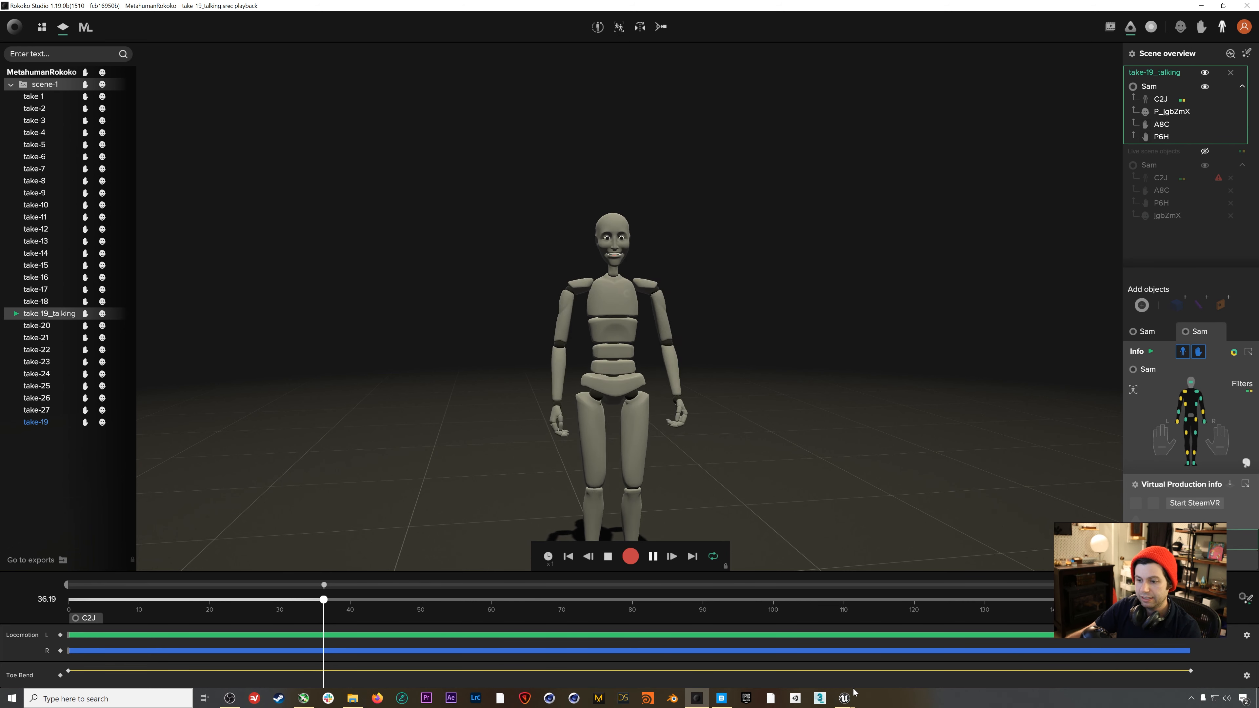
mouse_move(846, 699)
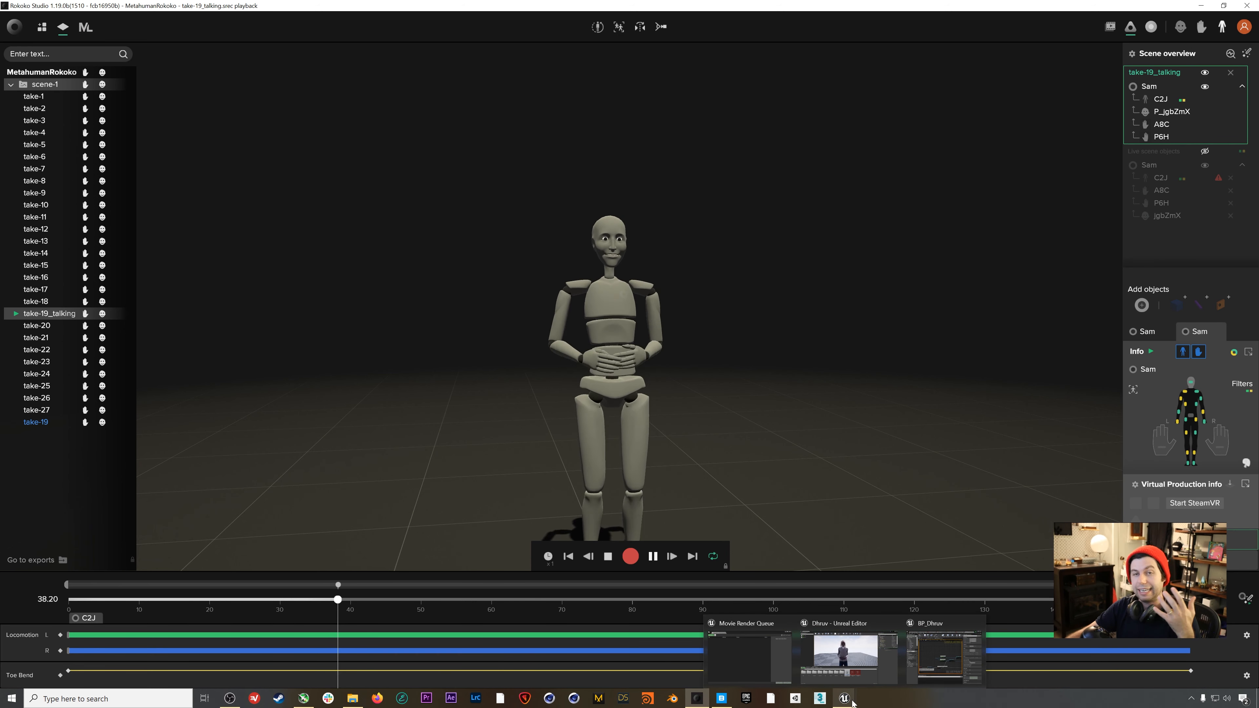
click(858, 677)
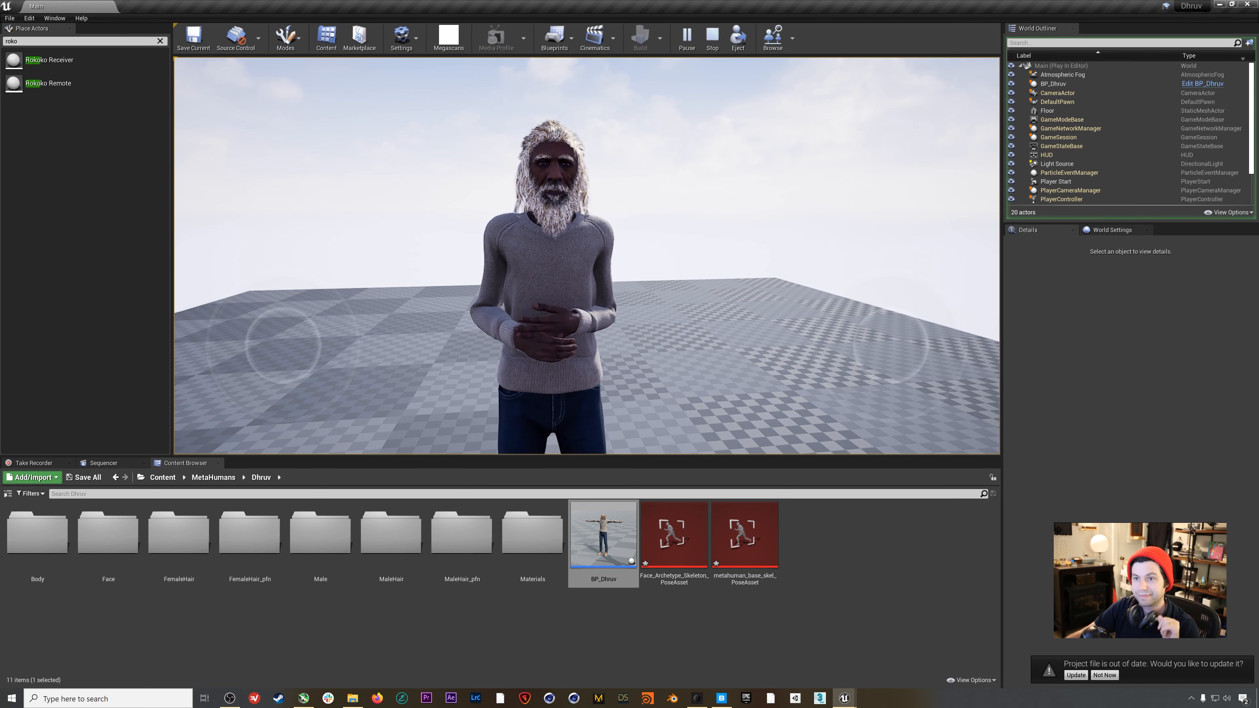
Examine the live-driven MetaHuman's face, hands and body from the front, both sides and up close
click(587, 256)
key(w)
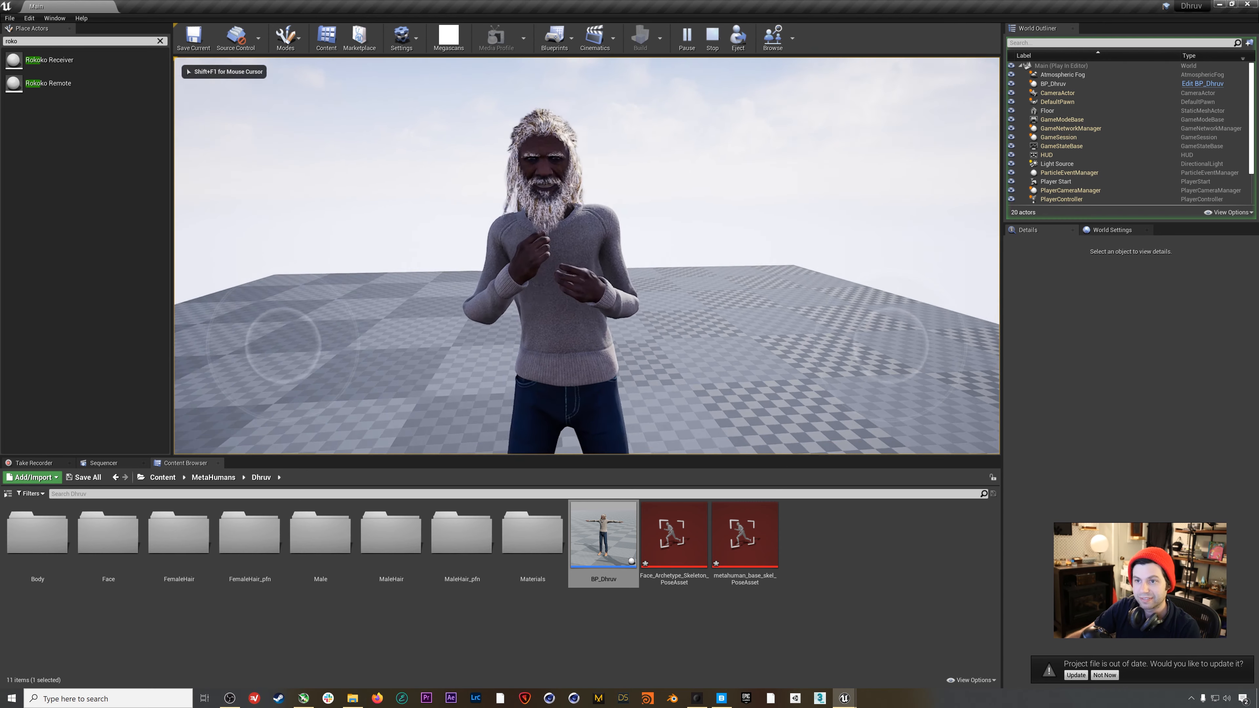
key(s)
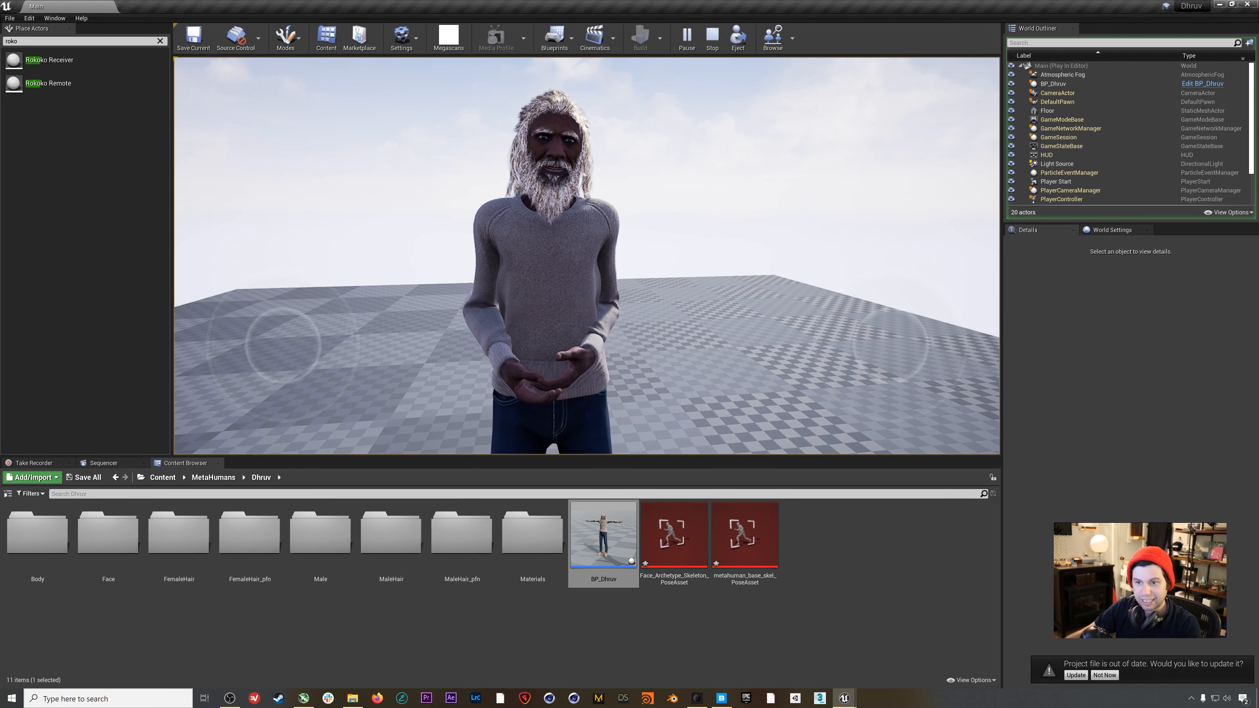
key(w)
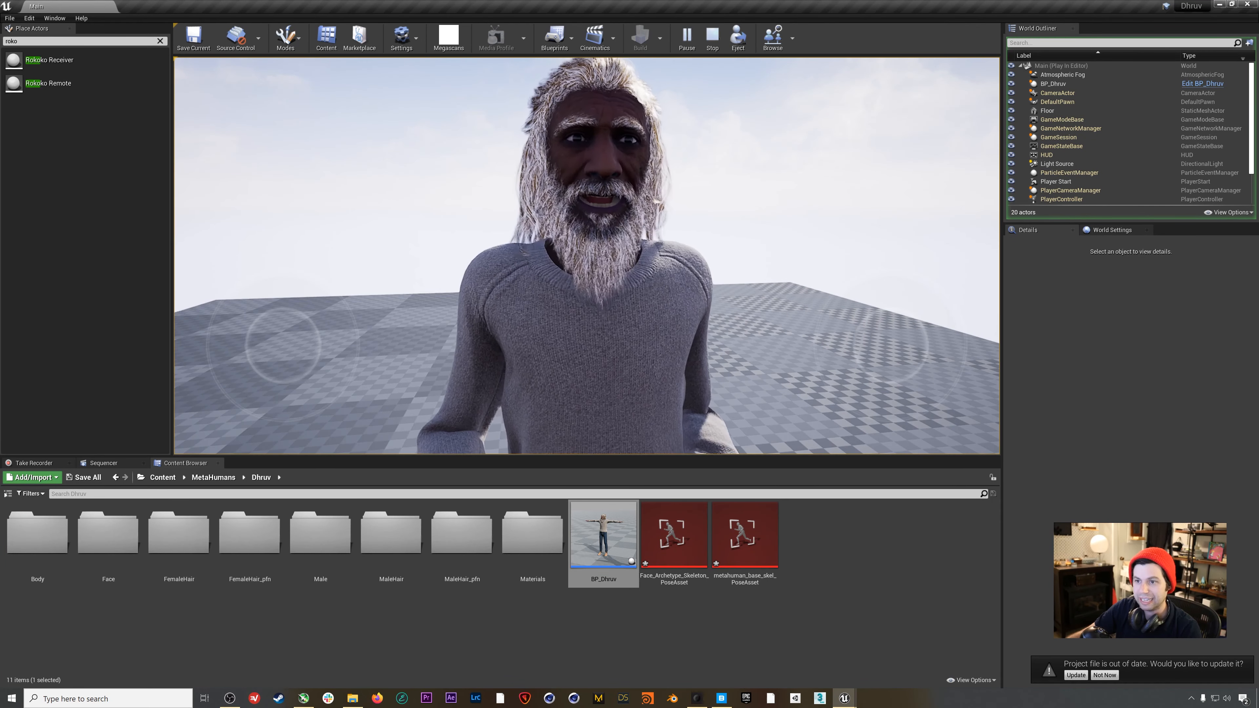
key(a)
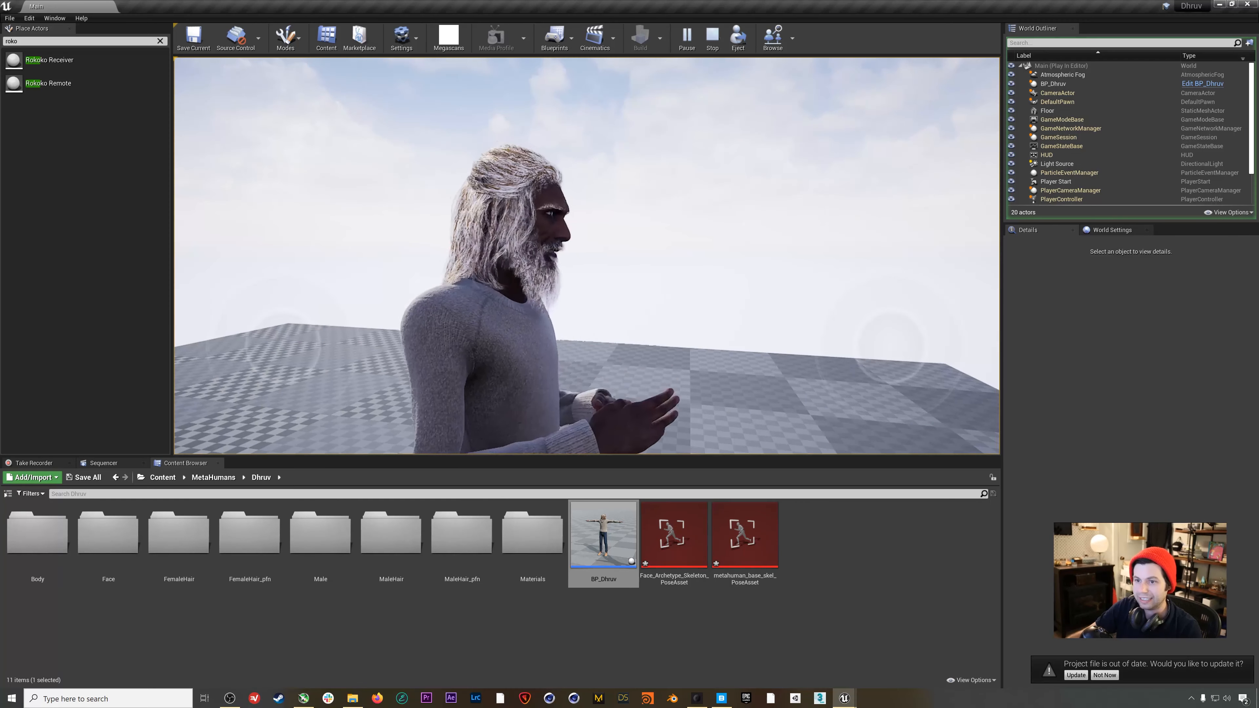
key(d)
key(d)
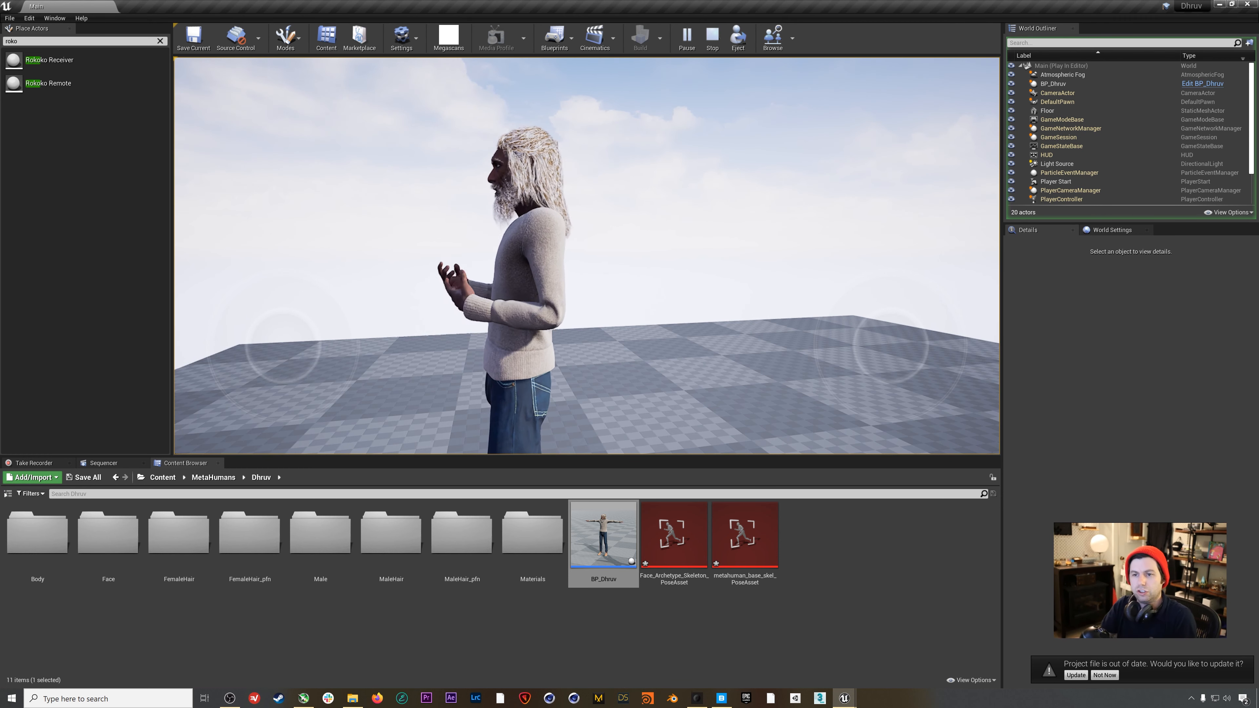
key(a)
key(w)
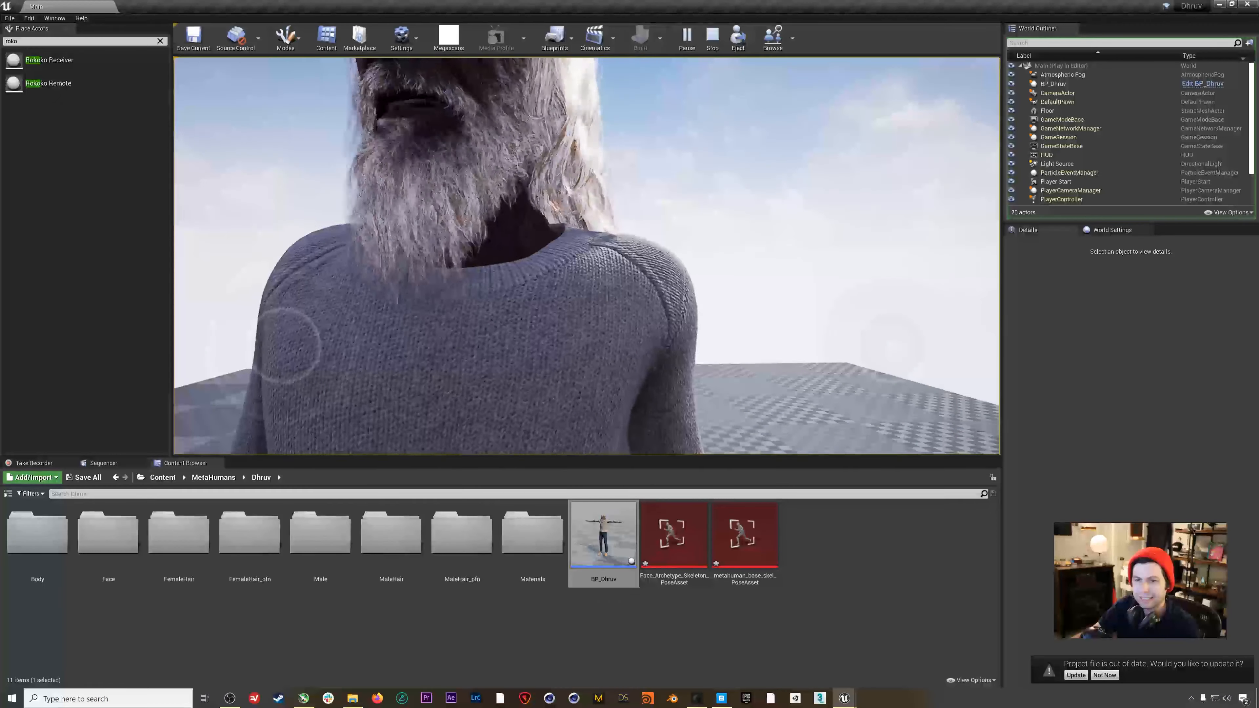
Move back from the live-driven MetaHuman and check its body and hand motion from the side and the front
key(s)
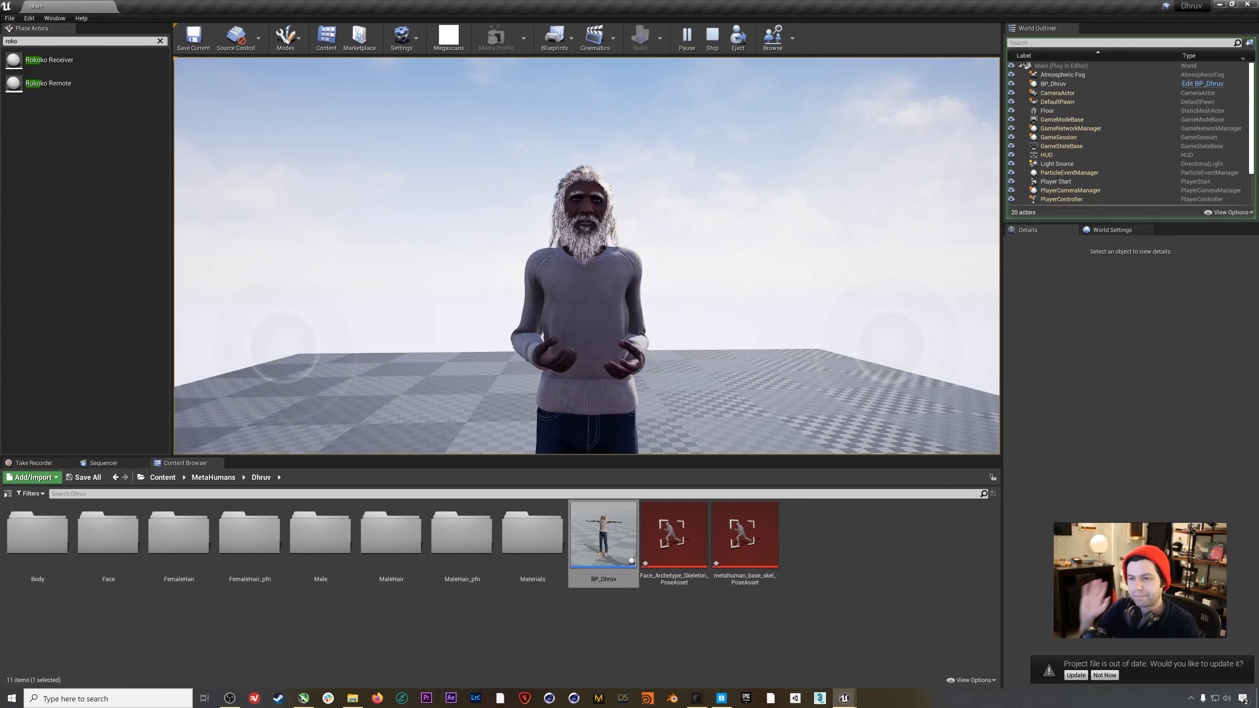
key(a)
key(w)
key(s)
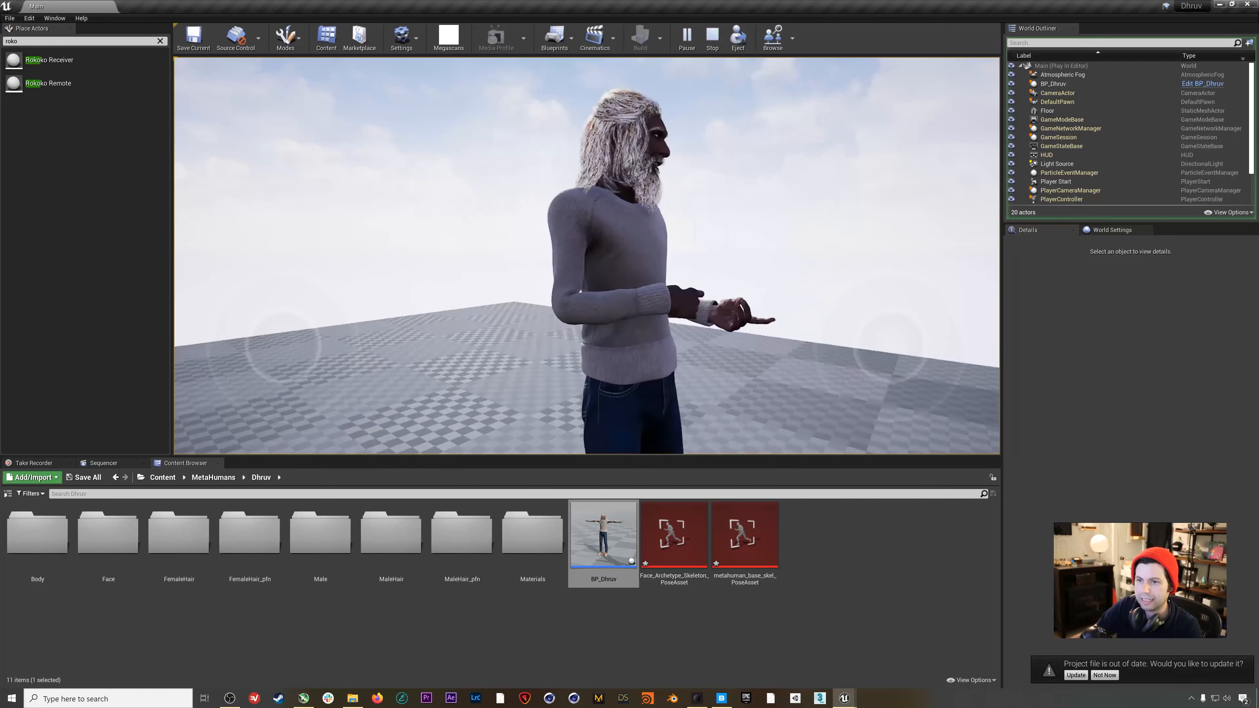
key(d)
key(w)
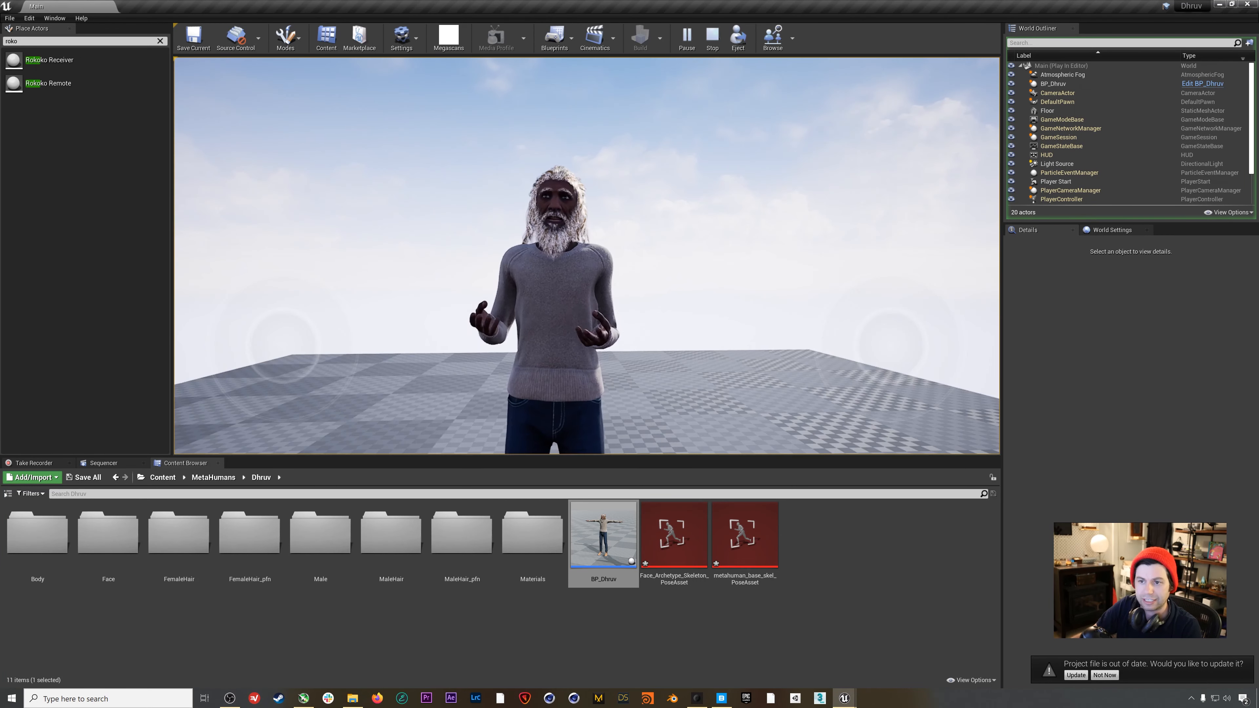
key(s)
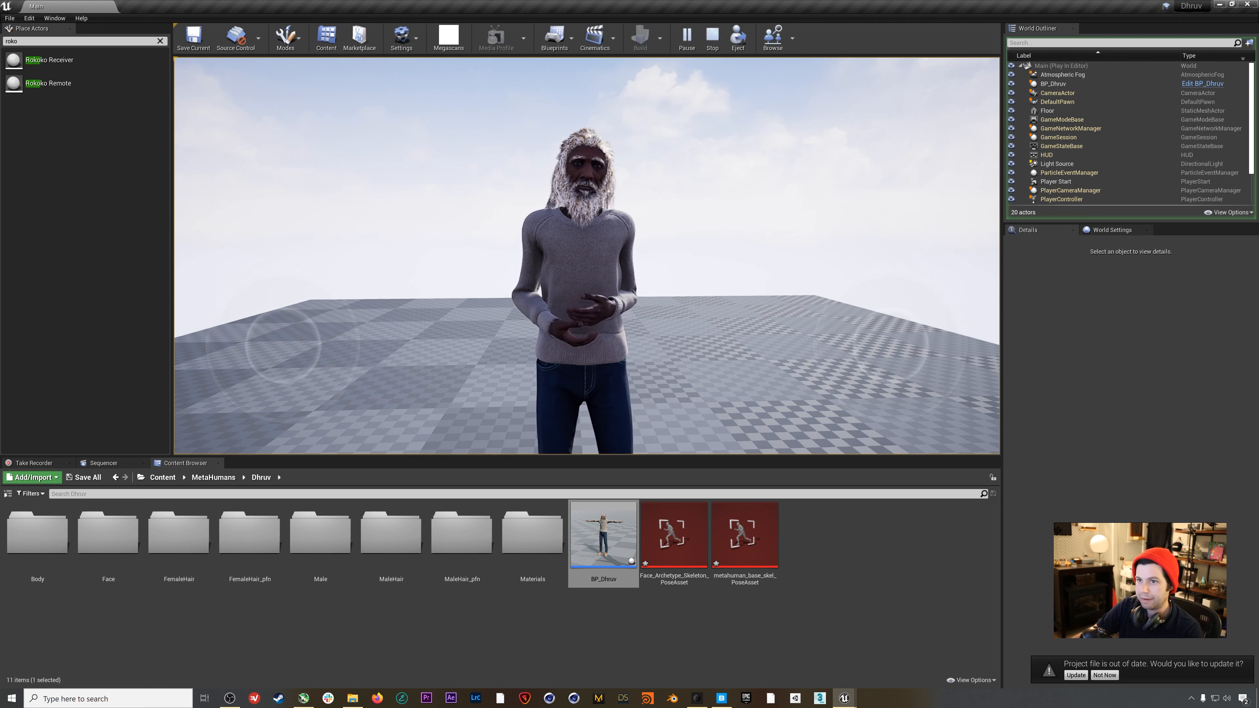
Stop playing the level, save the Main level and deselect the BP_Dhruv asset
key(shift+F1)
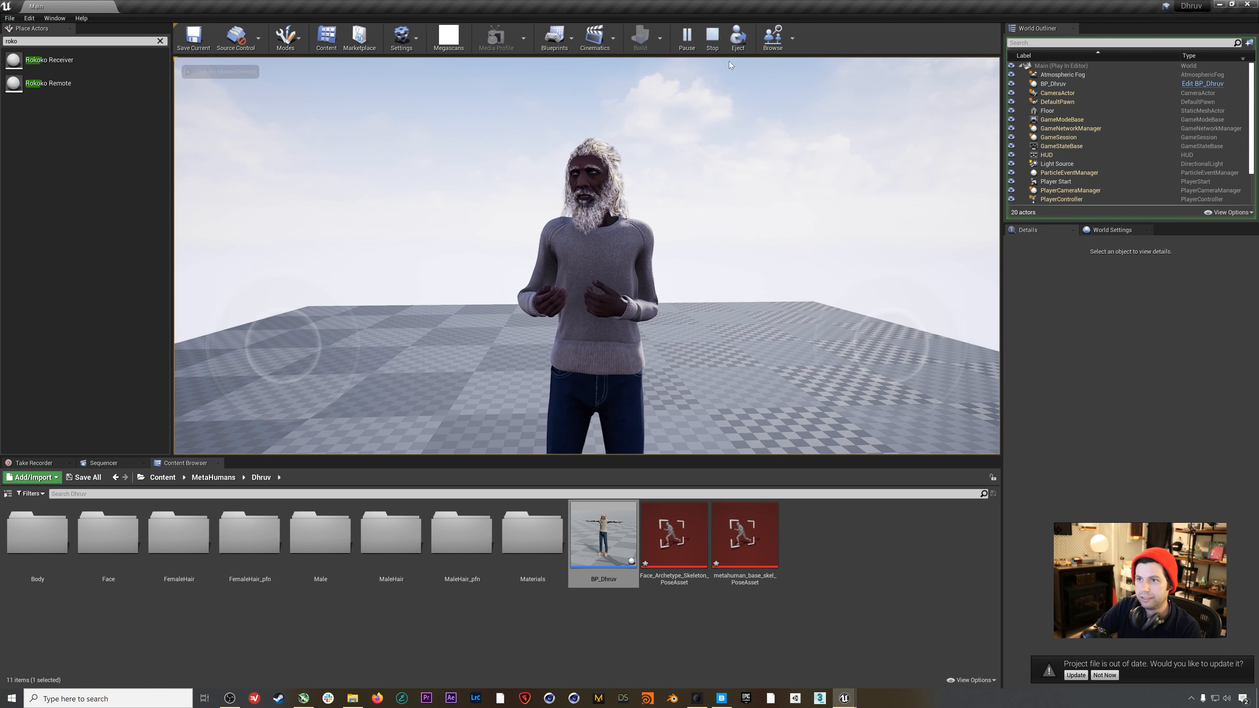
click(713, 39)
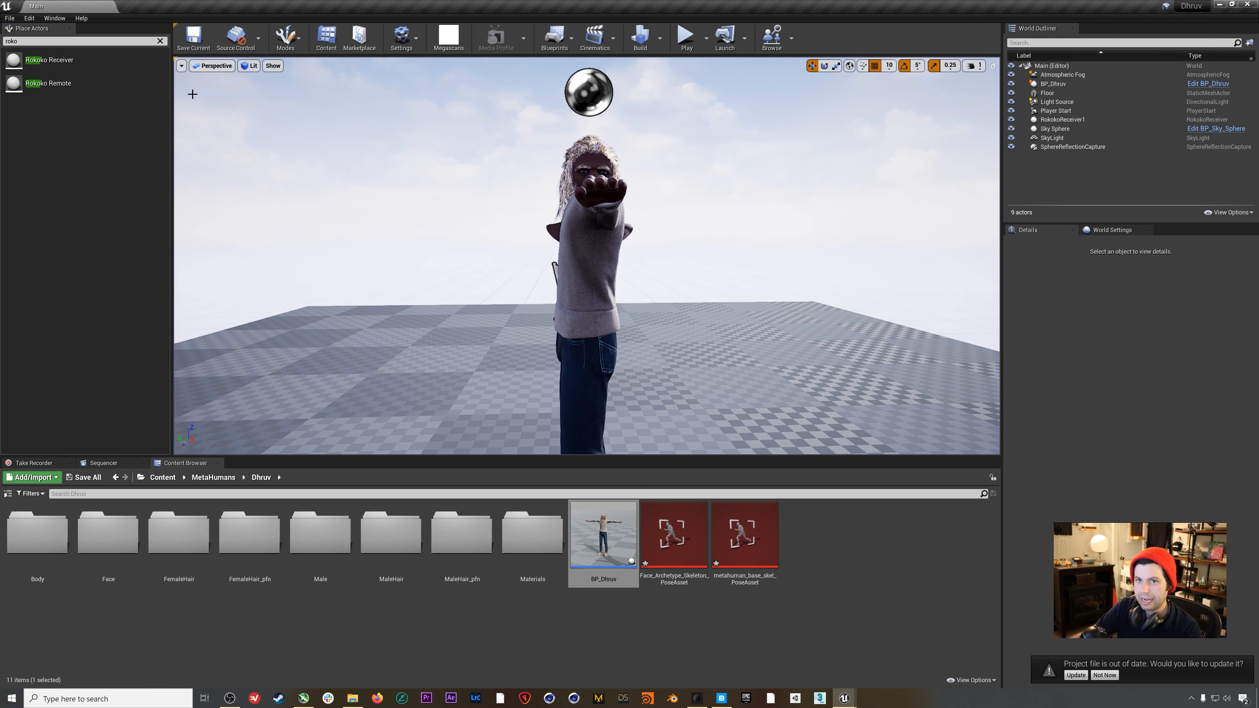
click(193, 37)
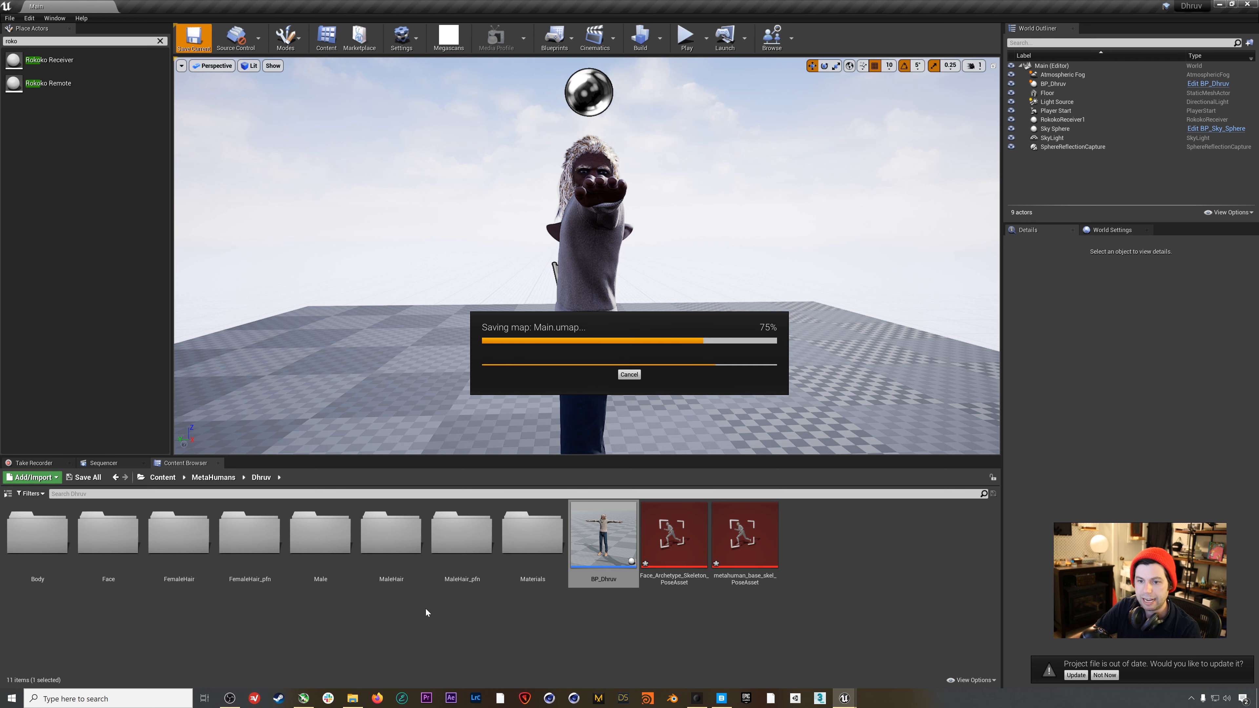
click(424, 619)
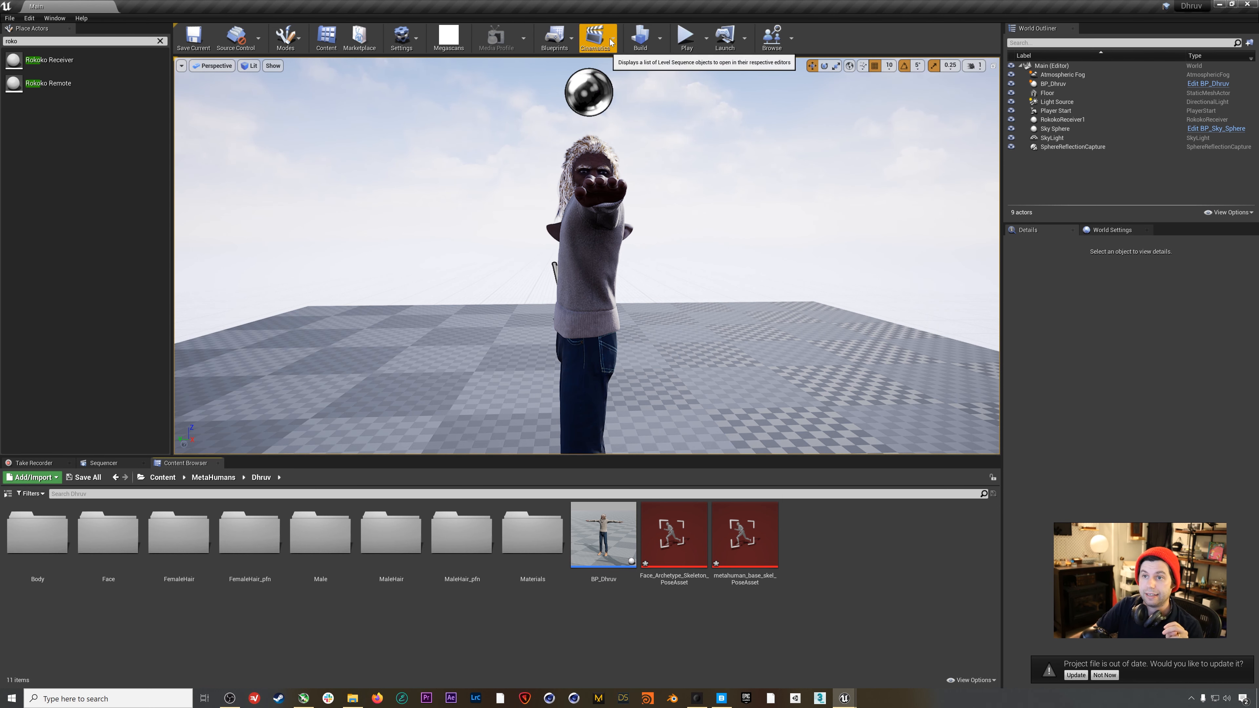
Add a new level sequence named DhruvRender and save it in the root Content folder
click(599, 39)
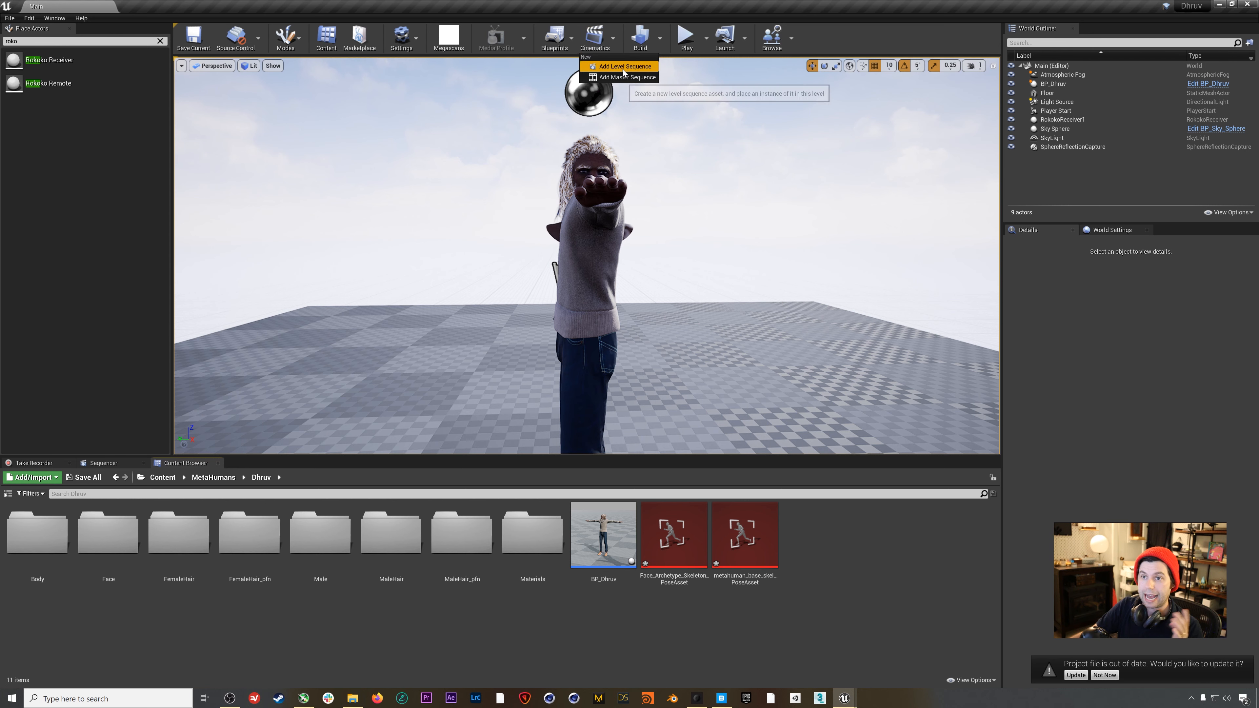
click(623, 70)
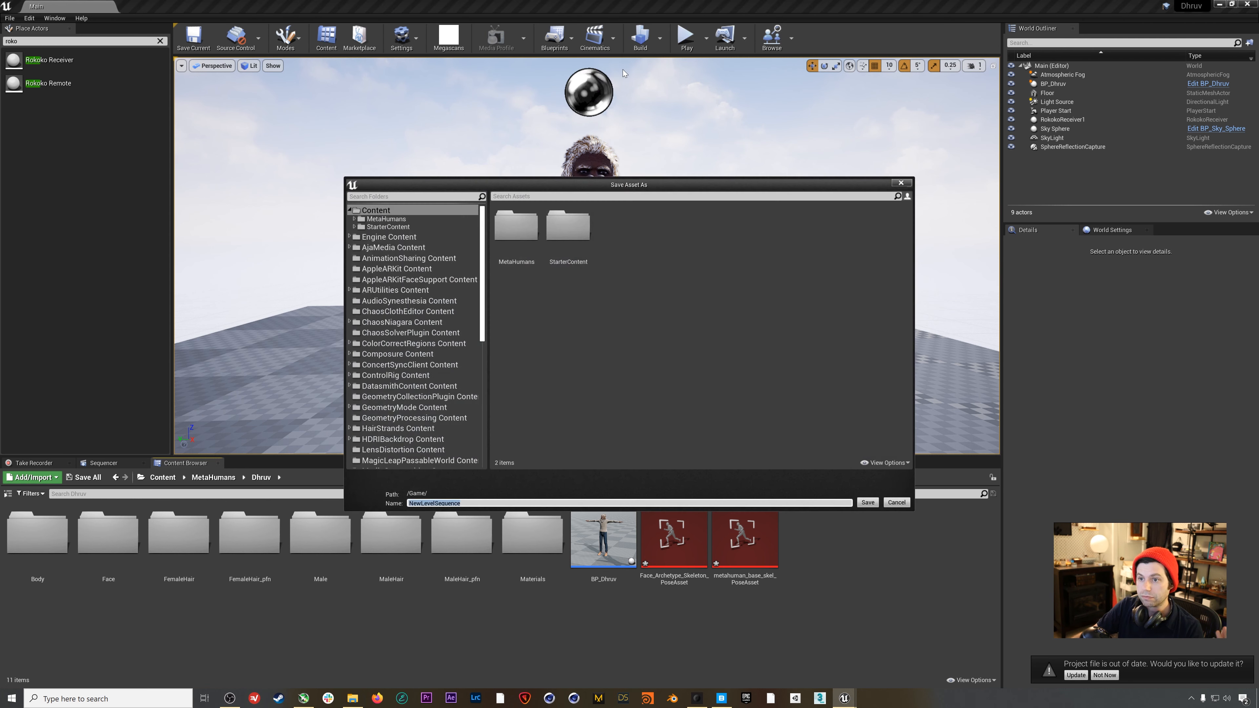
text(Dhur)
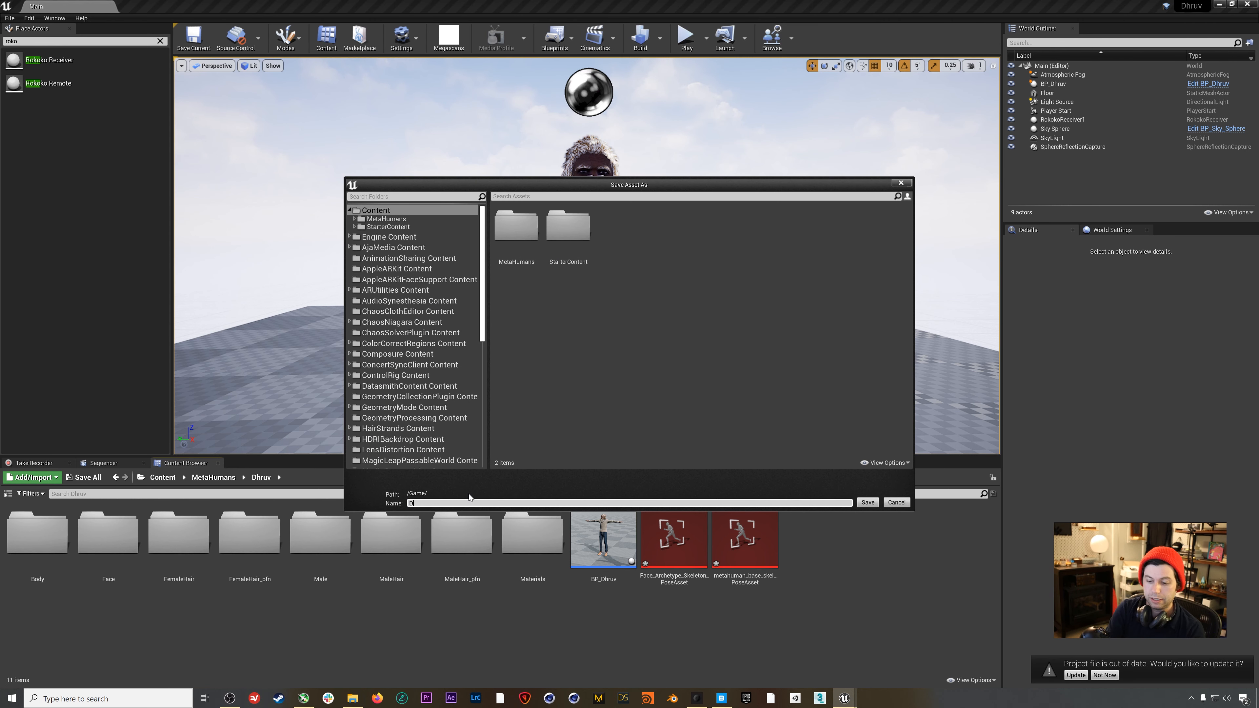
key(BackSpace)
key(BackSpace)
text(ruv)
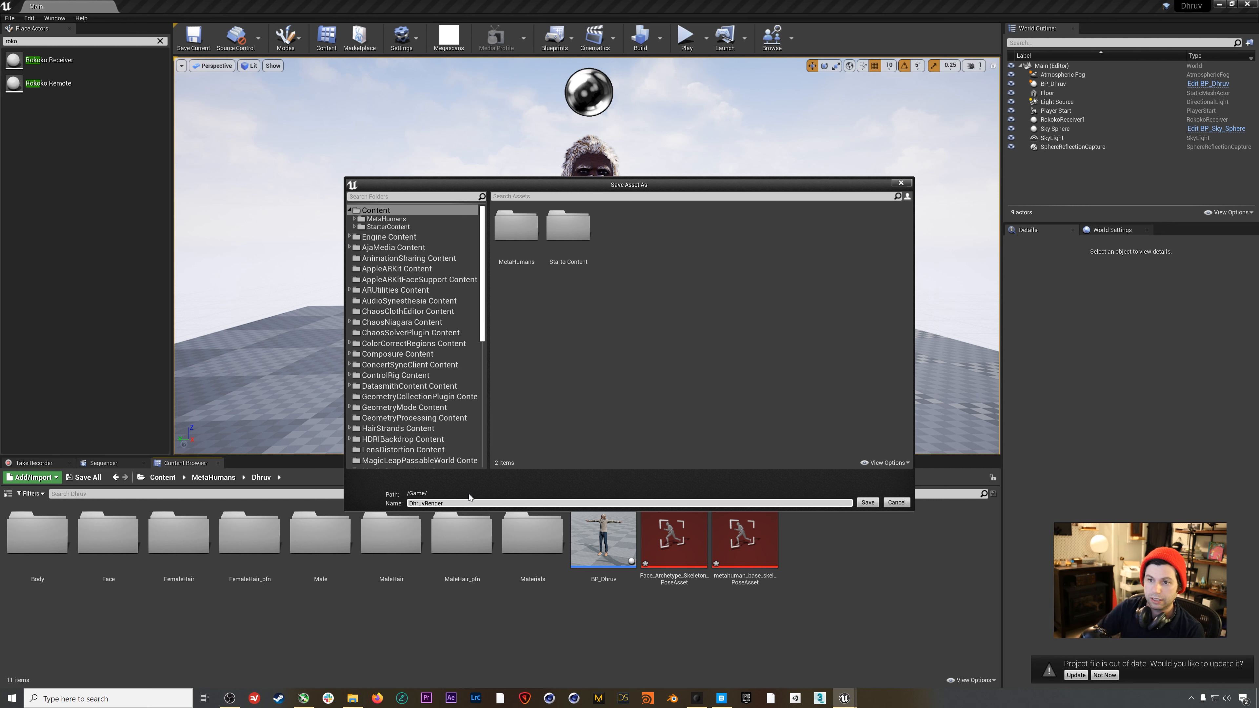
text(Render)
click(376, 210)
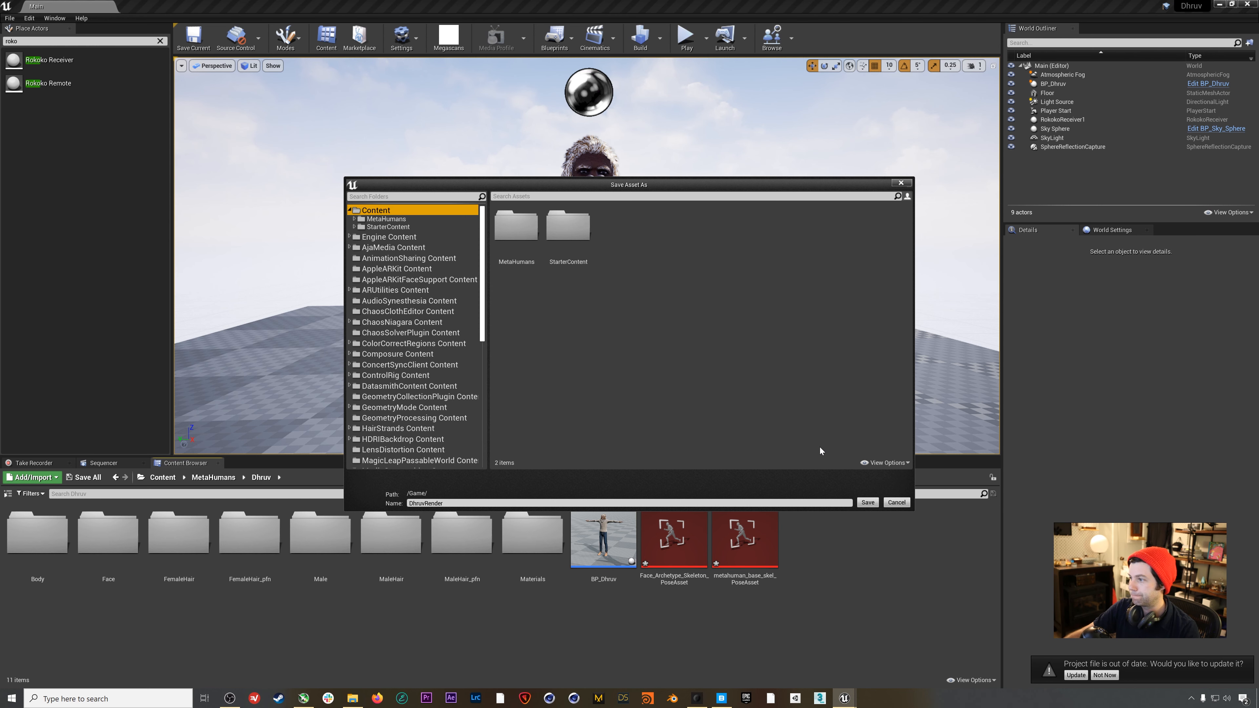
click(868, 502)
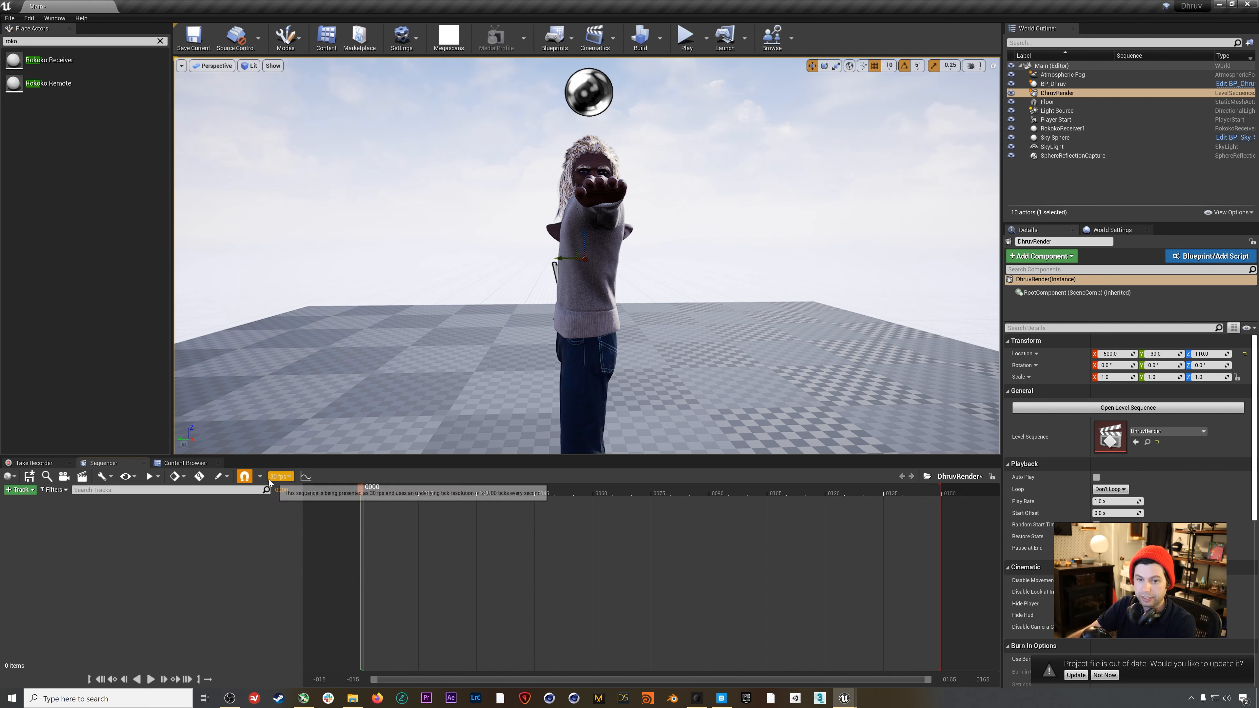
Locate the DhruvRender sequence in the project's Content folder and open it in Sequencer
click(184, 463)
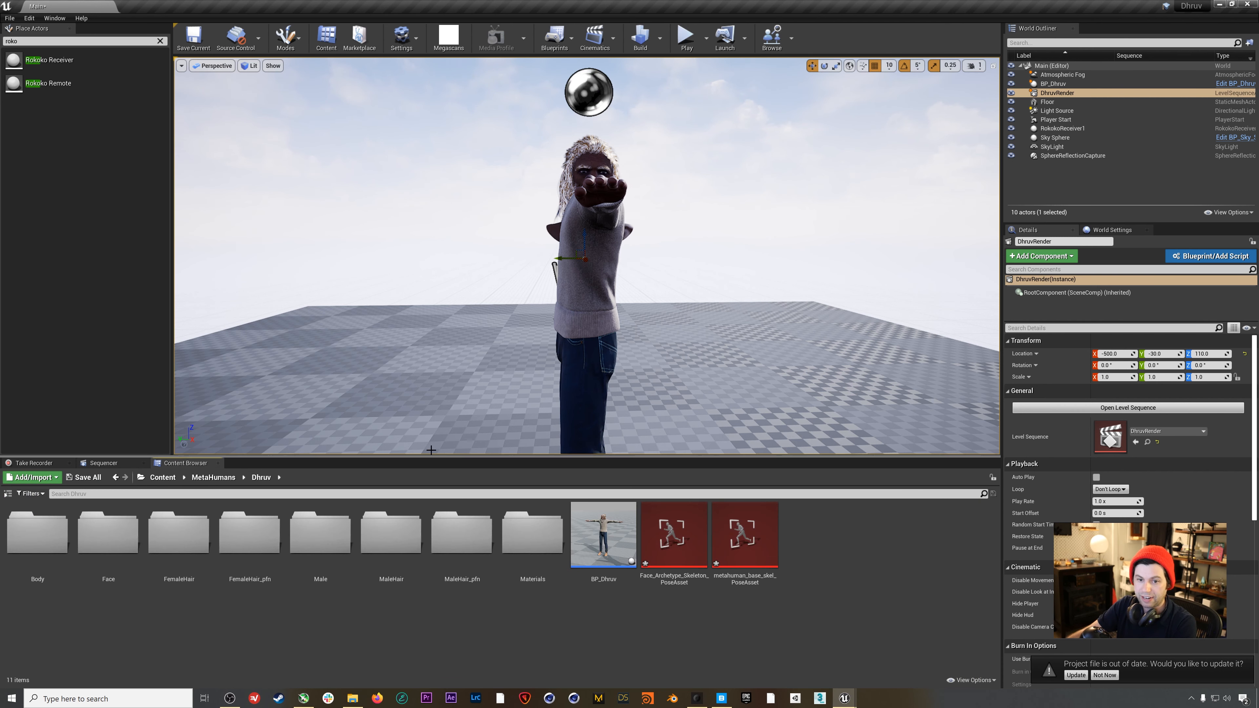
click(162, 477)
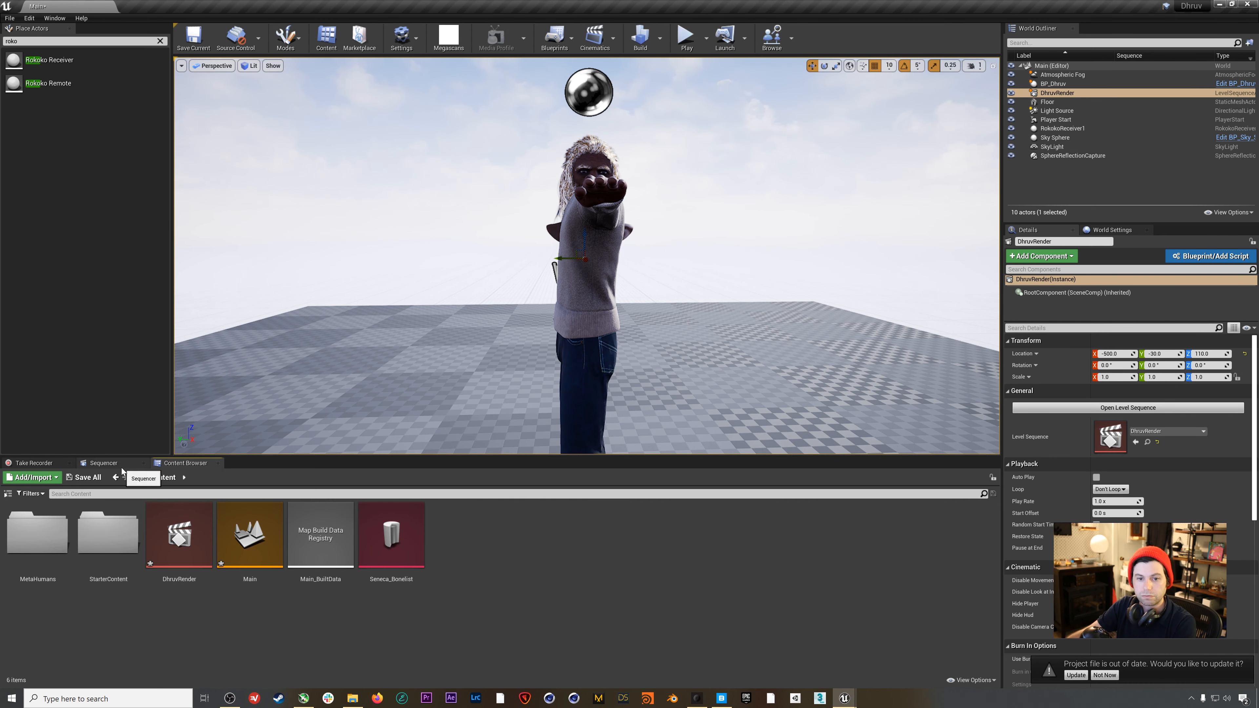
double_click(179, 534)
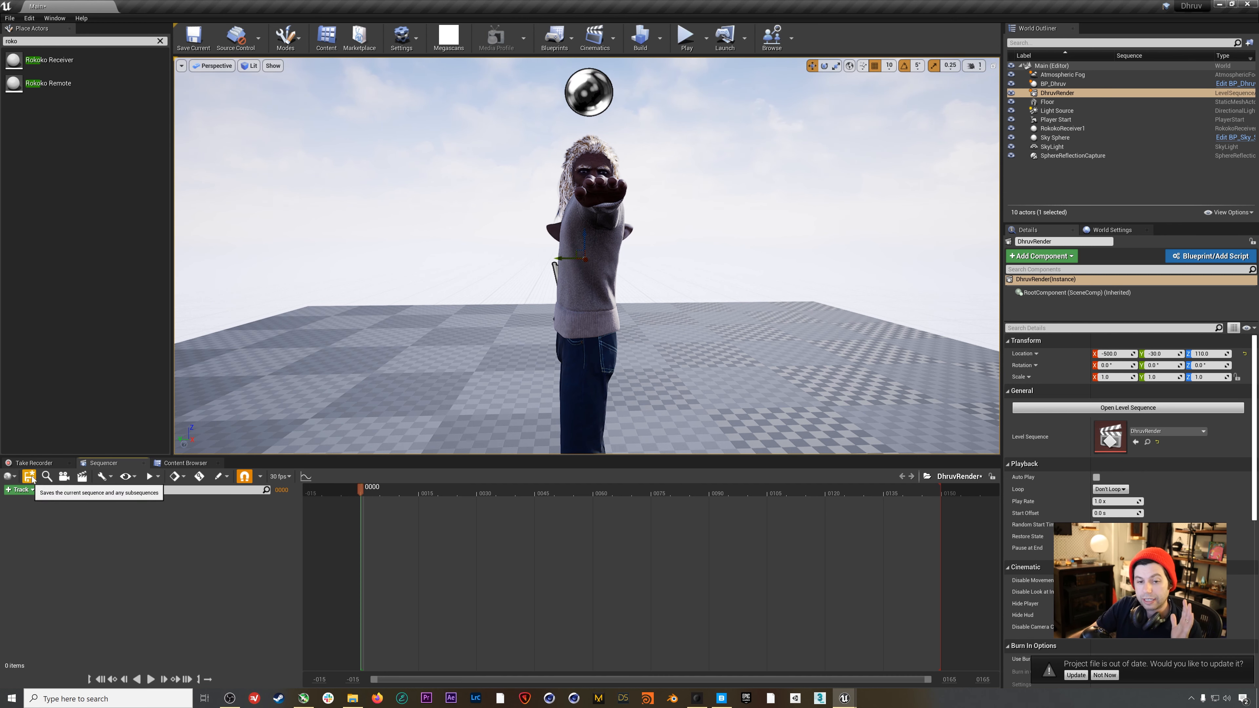
Add the BP_Dhruv actor as a recording source in Take Recorder and set the frame rate to 30 fps
click(39, 464)
click(39, 464)
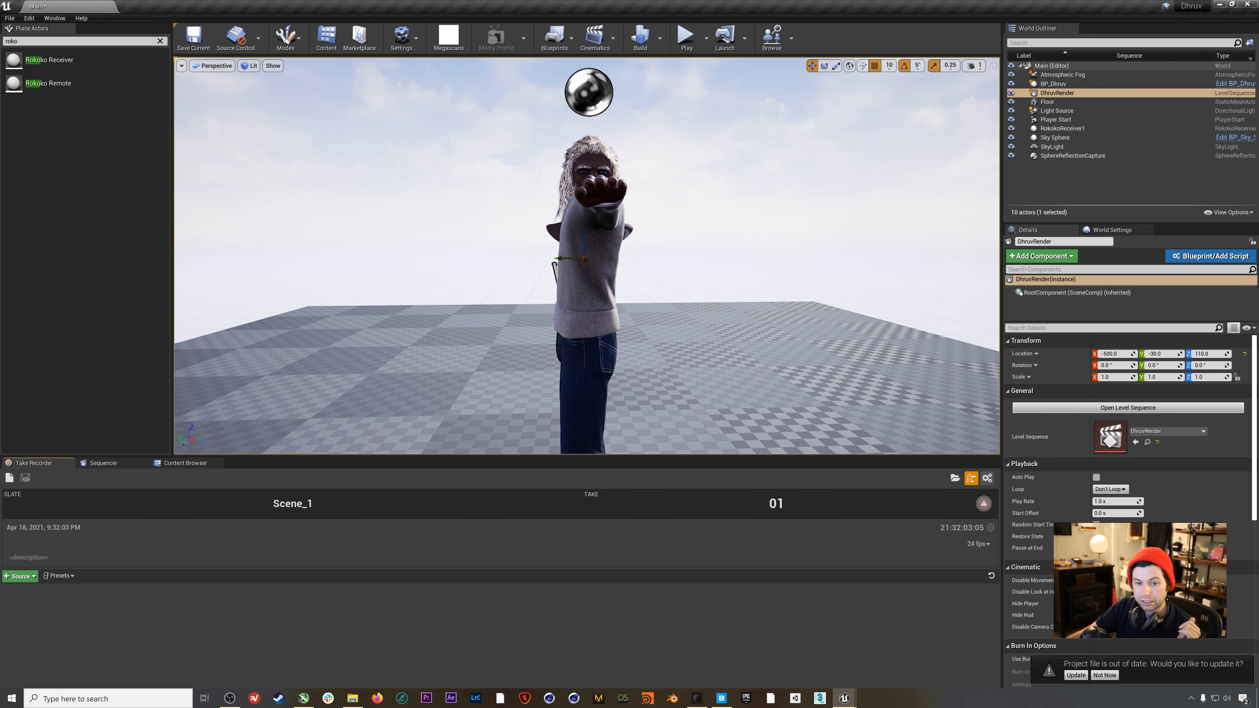
click(14, 577)
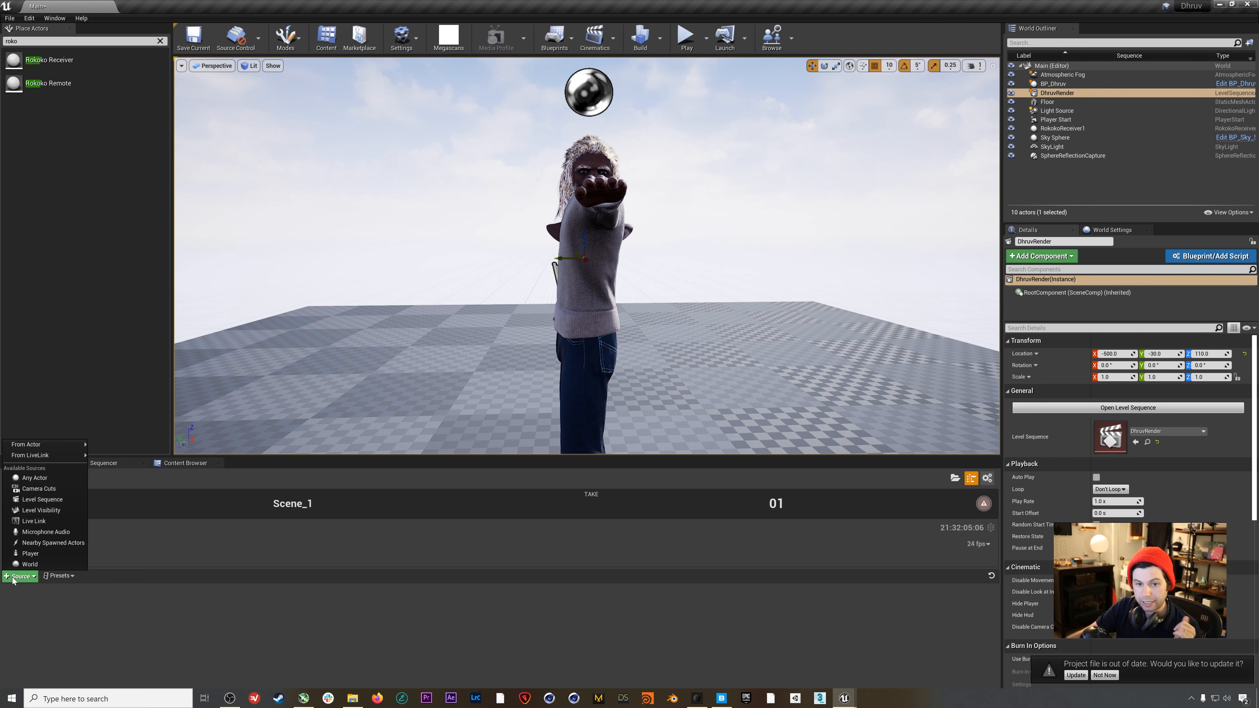
mouse_move(55, 445)
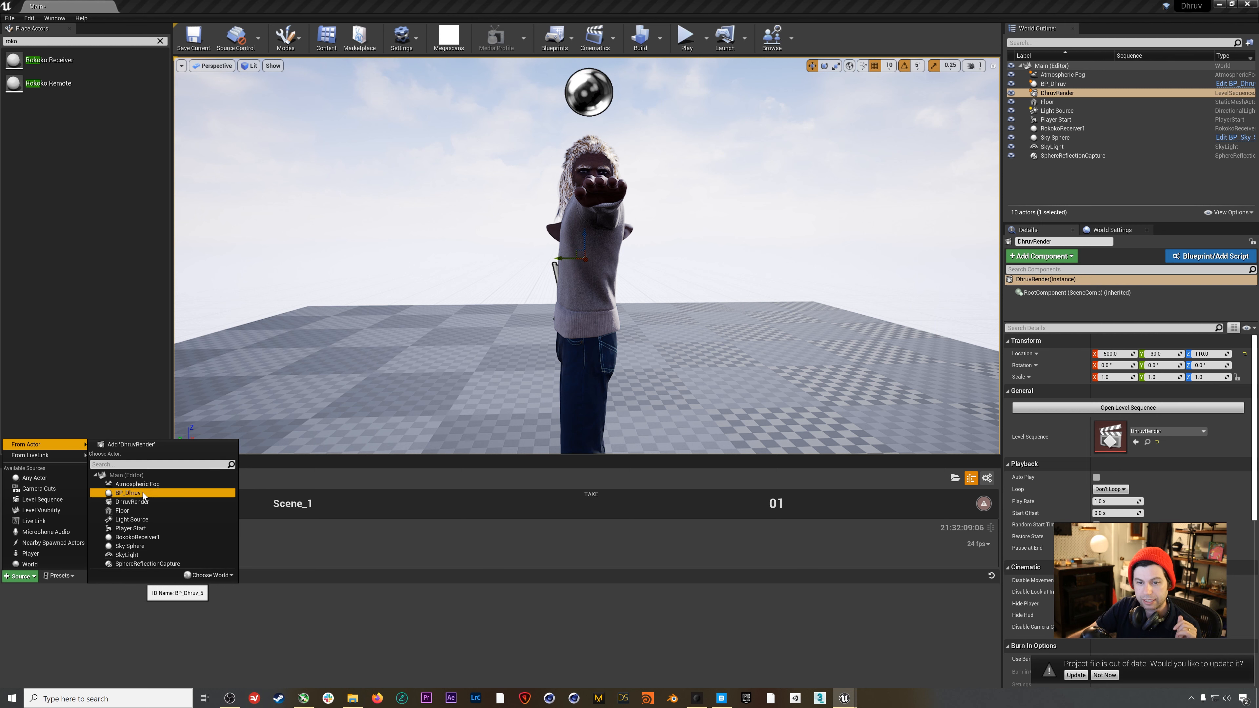
click(129, 493)
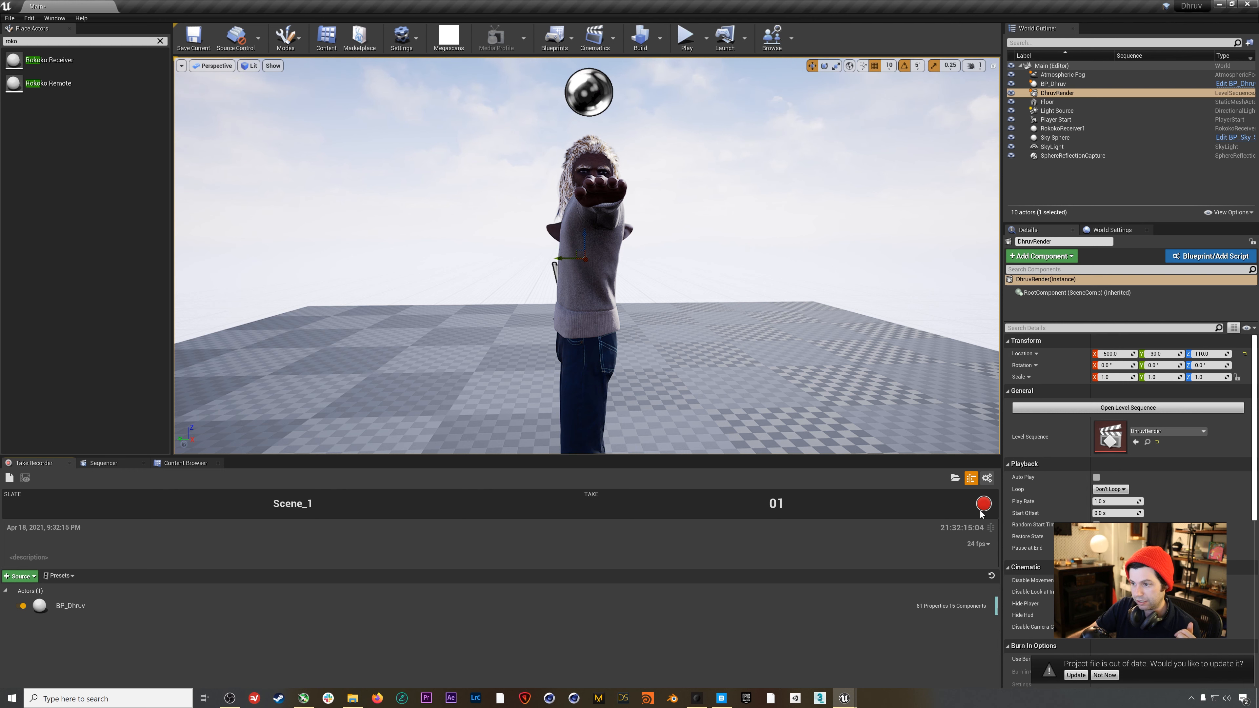
click(987, 546)
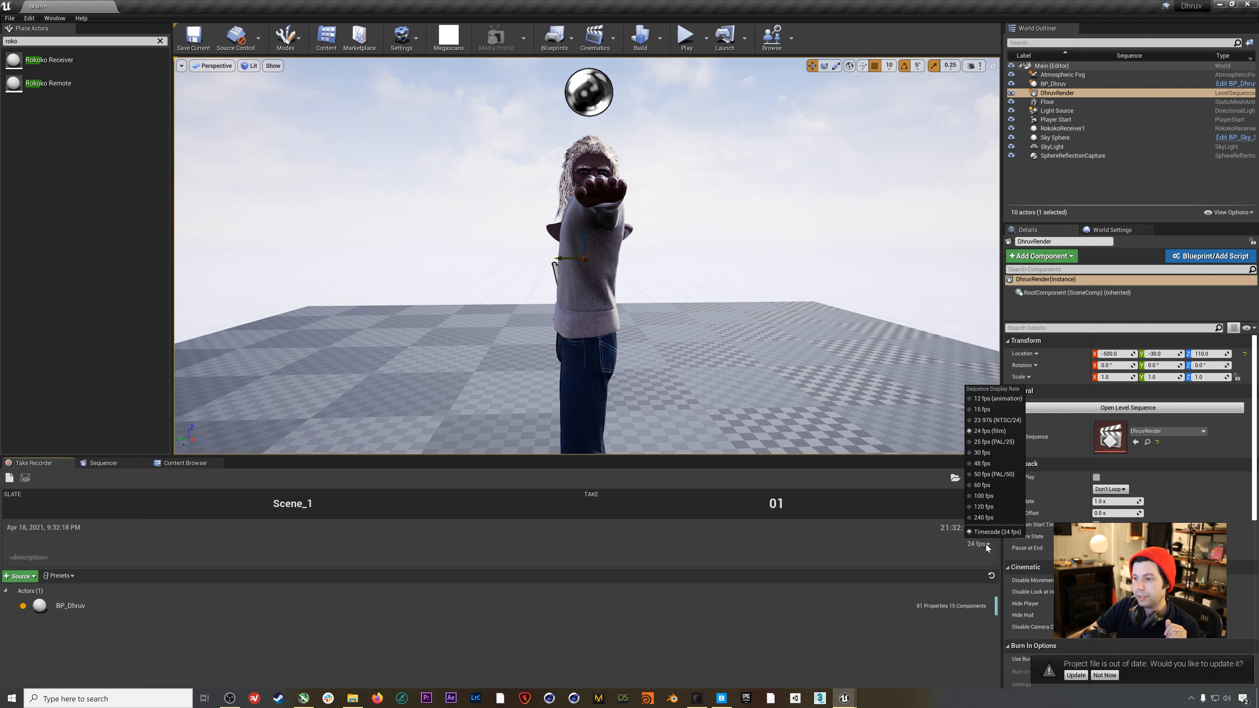
click(1009, 453)
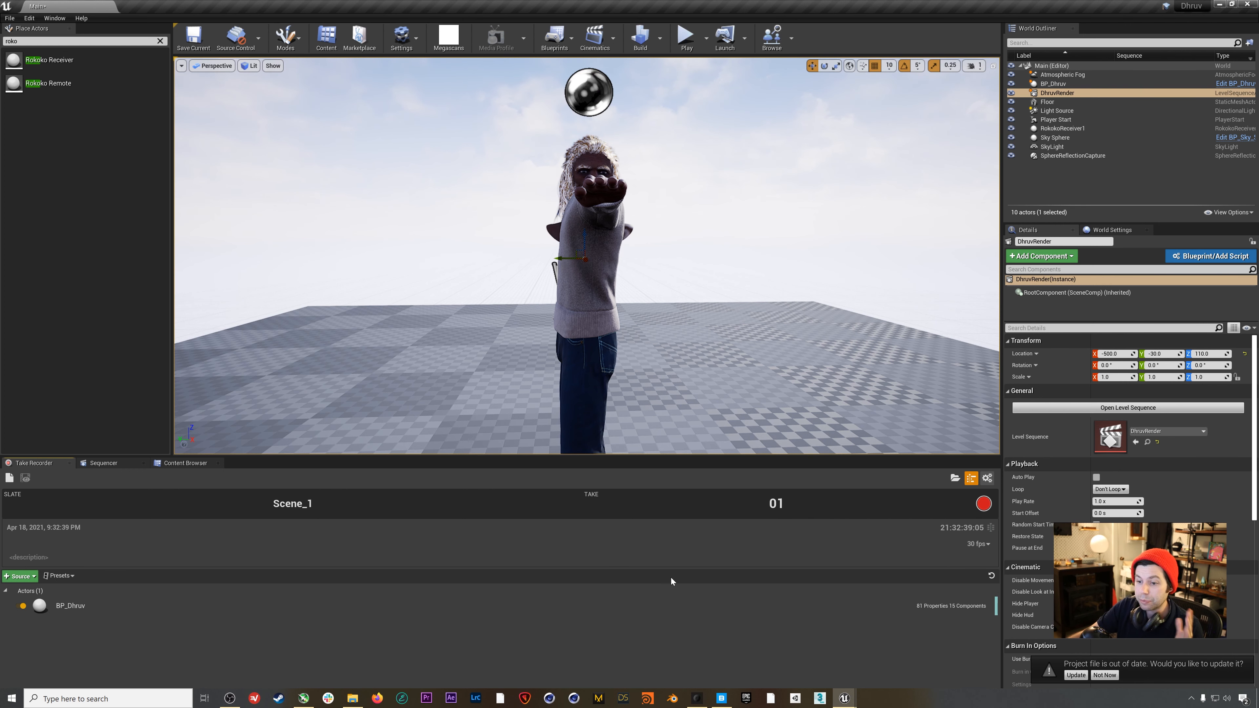
Switch to Rokoko Studio, pause take-19_talking and move its playhead back to the start of the take
mouse_move(692, 704)
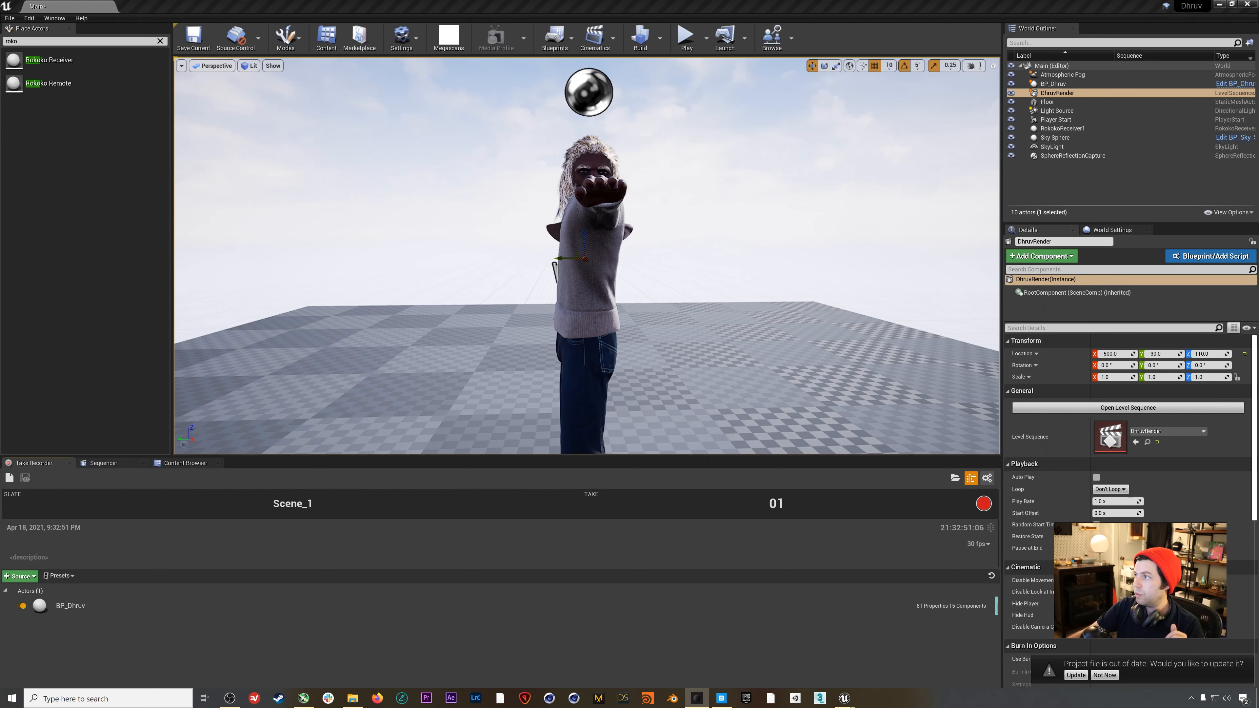
drag(644, 0, 637, 2)
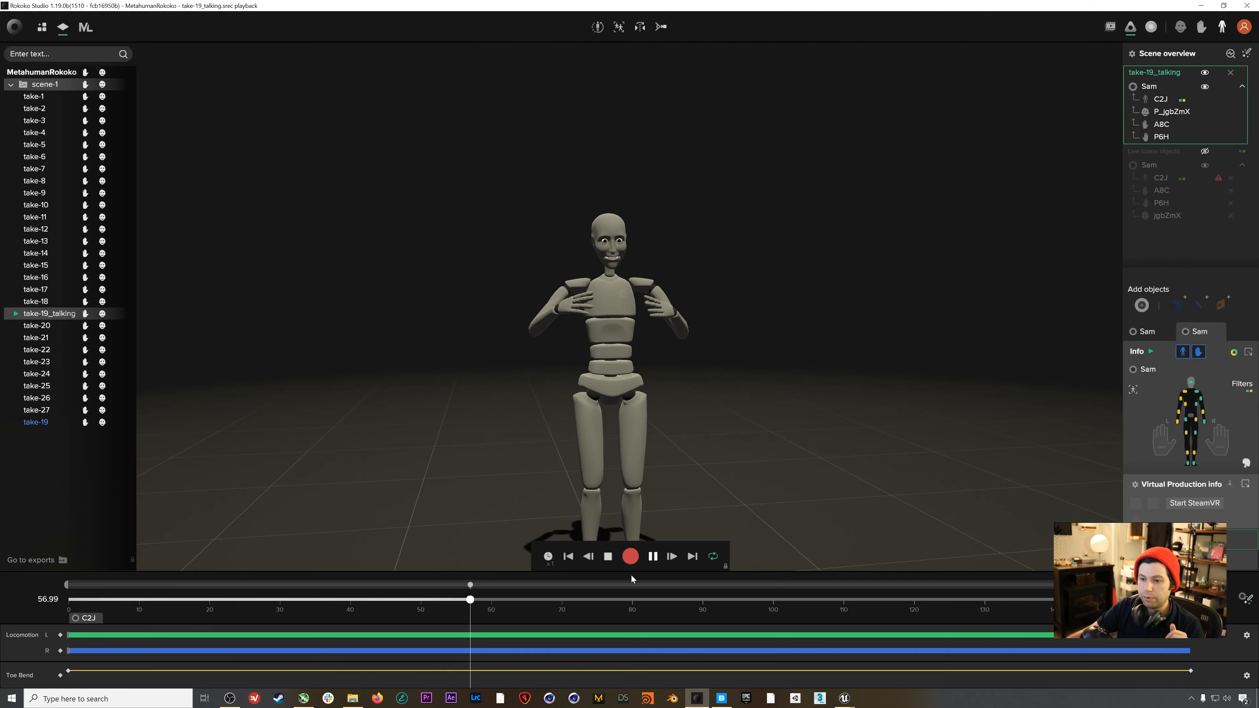
click(653, 556)
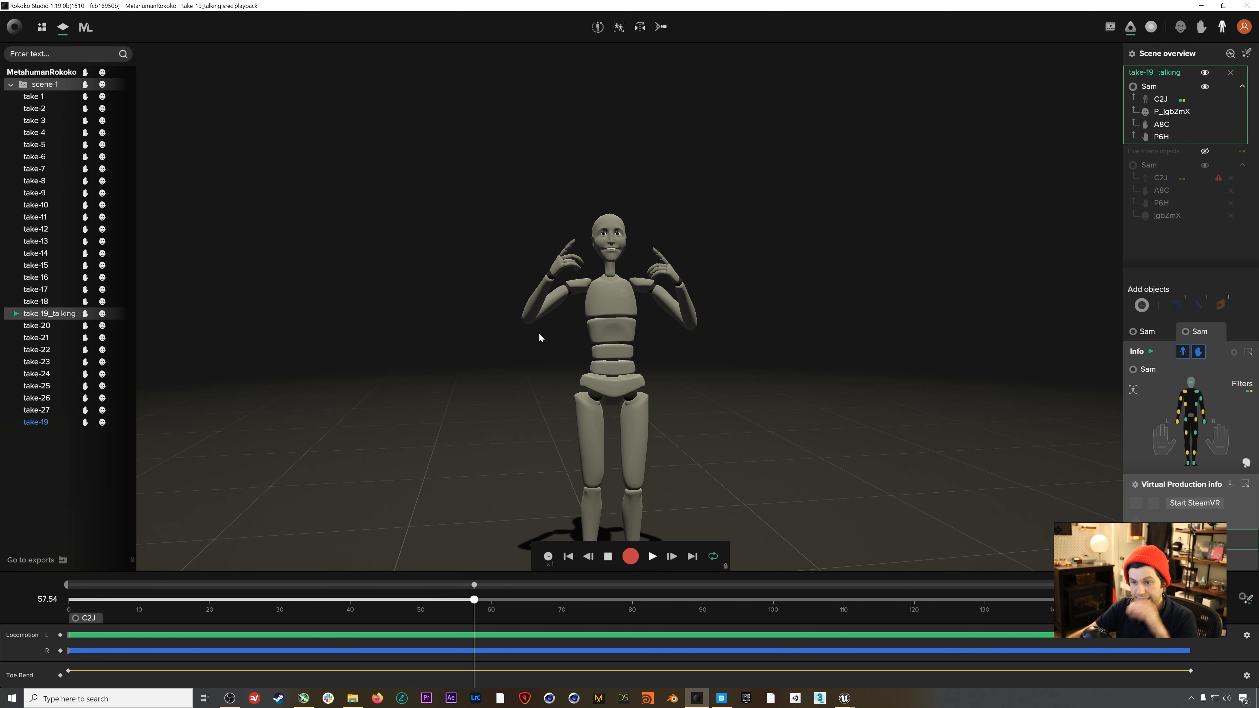
drag(474, 599, 78, 602)
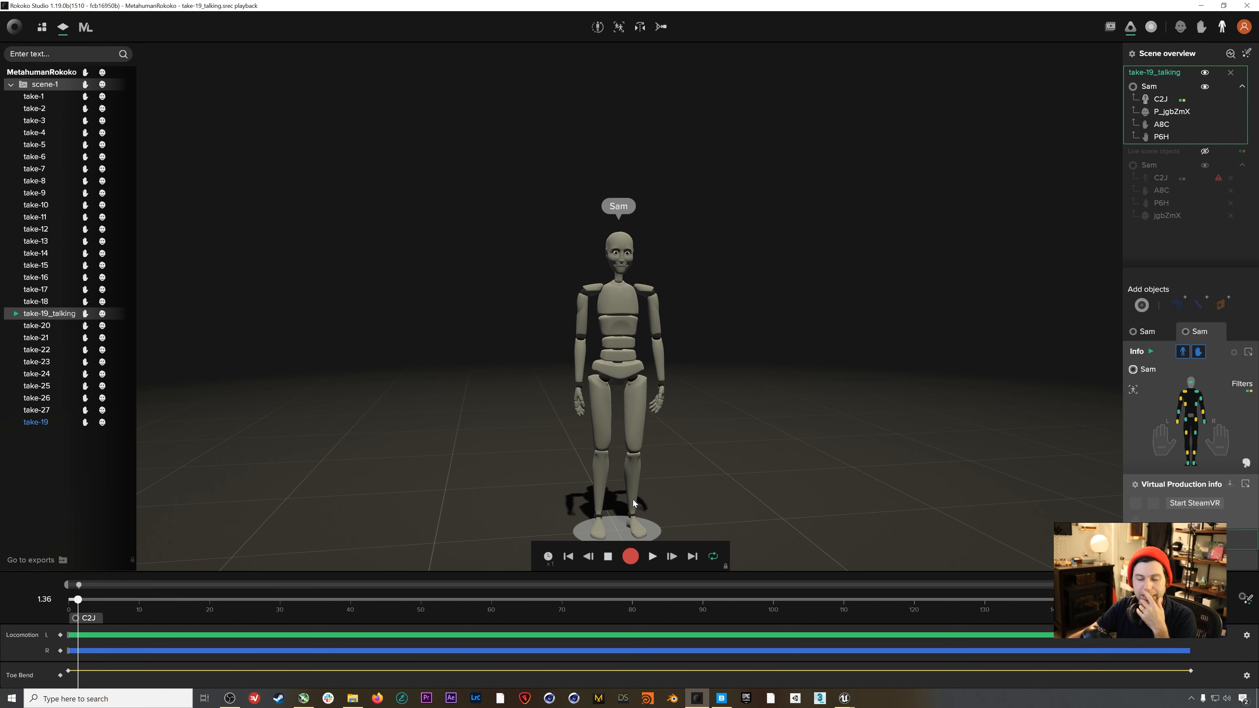
drag(103, 607, 139, 604)
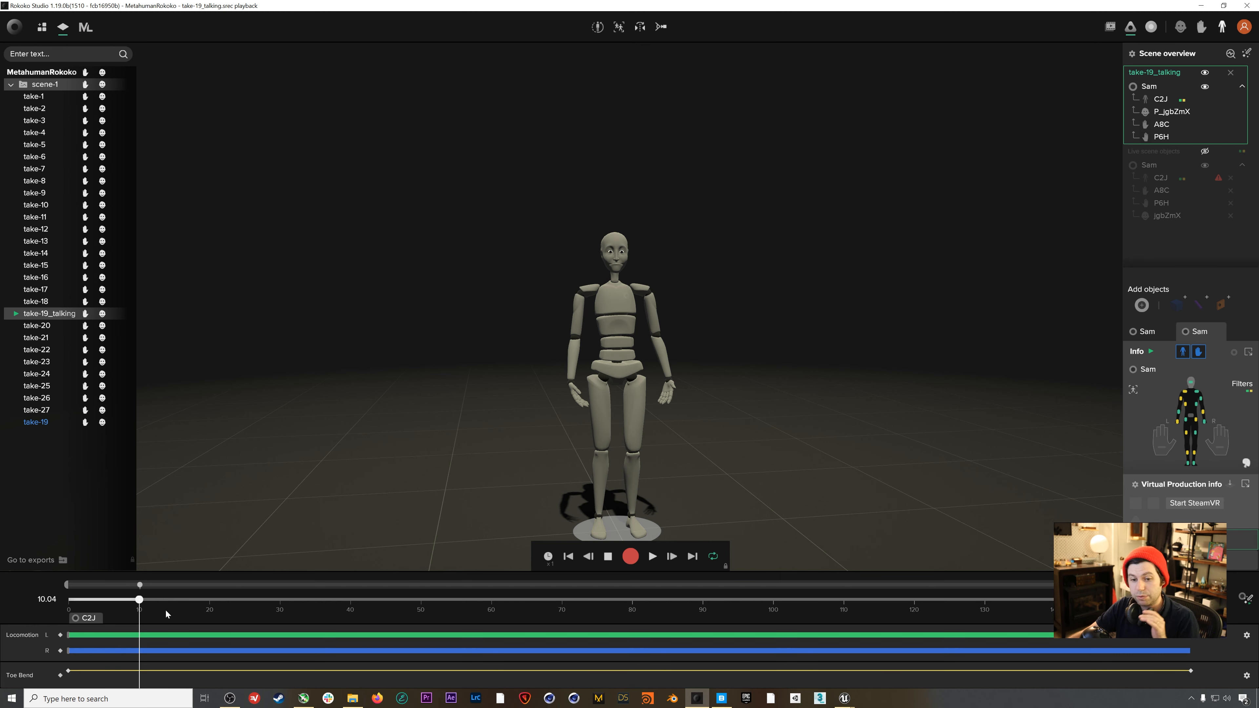
drag(140, 599, 65, 585)
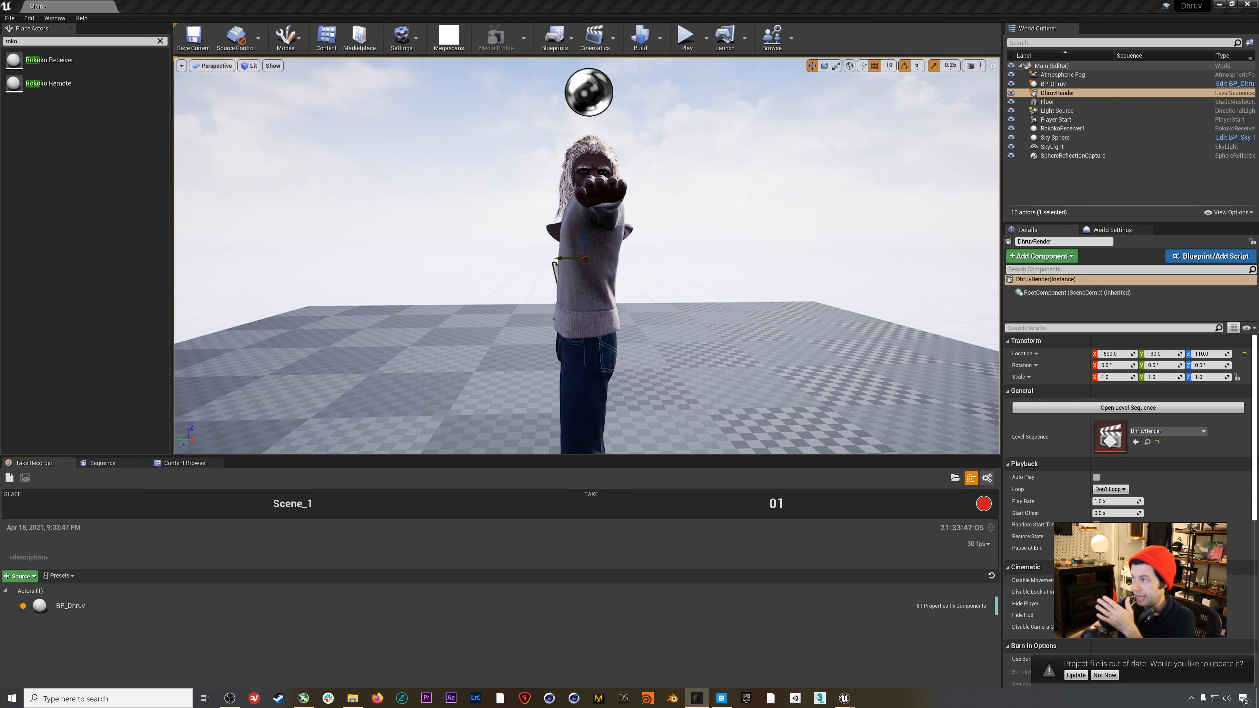
Play the level in Unreal, then record take 01 of Scene_1 with Take Recorder and stop the recording
click(686, 40)
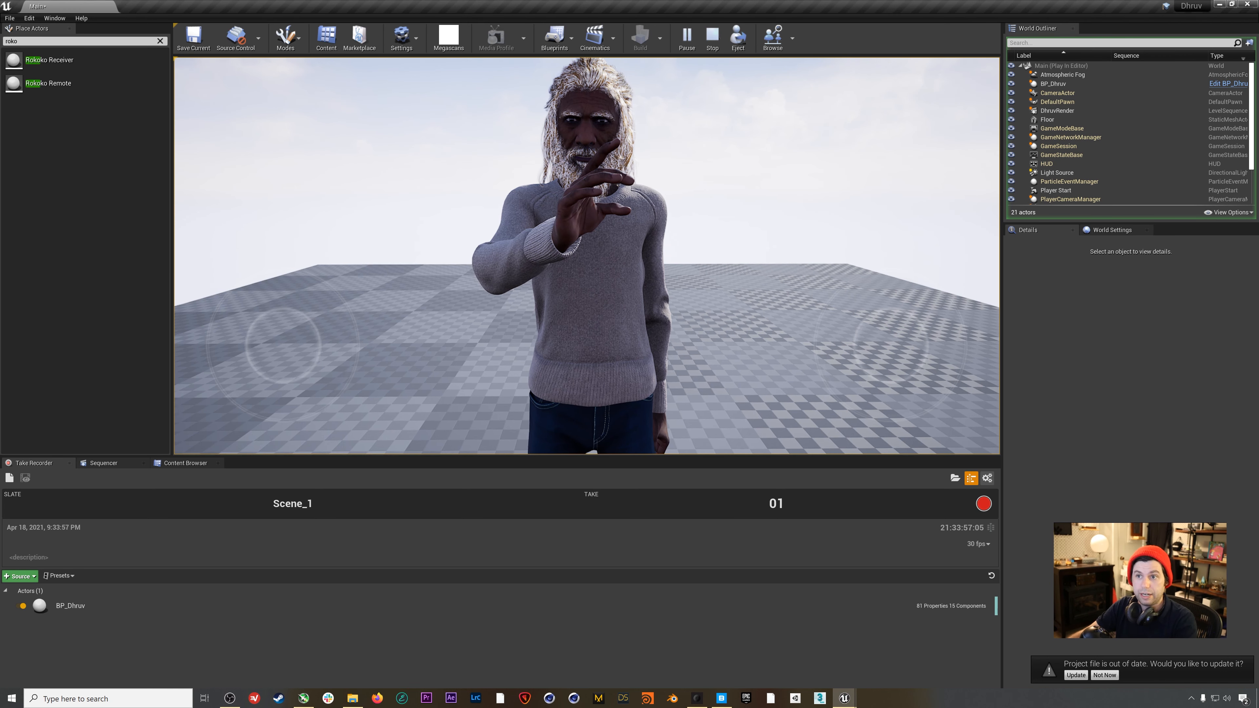
key(shift+F1)
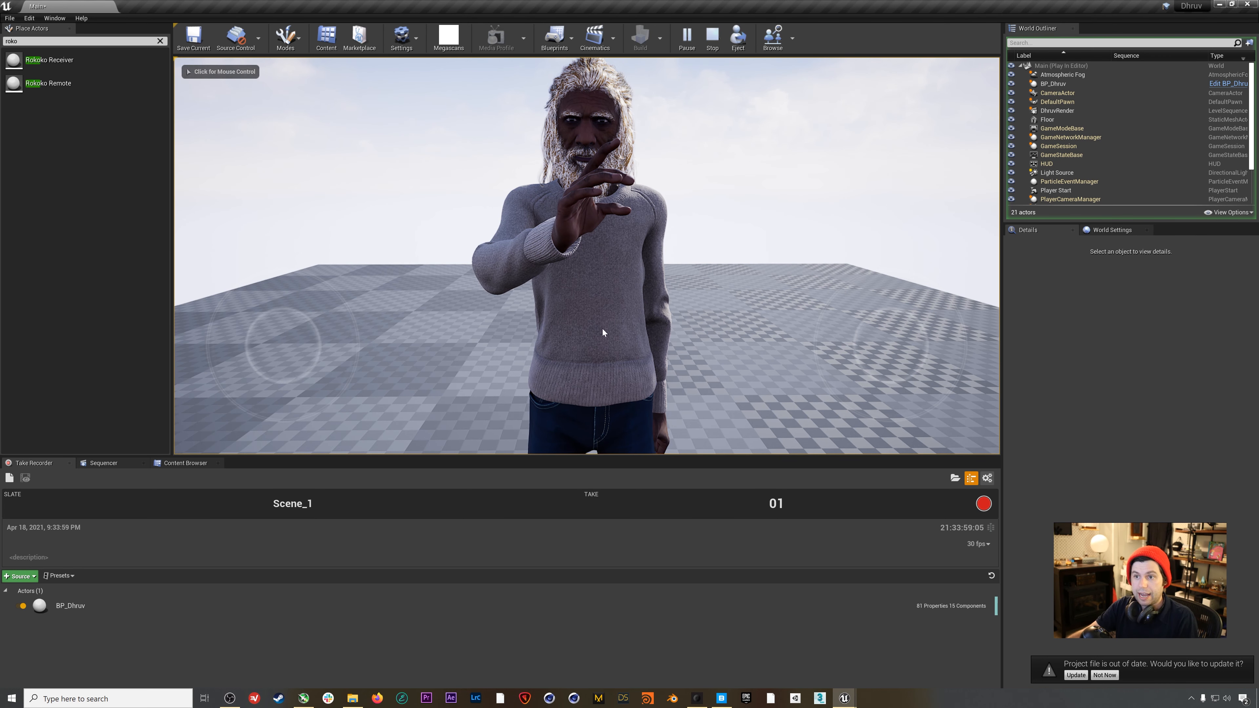
click(984, 505)
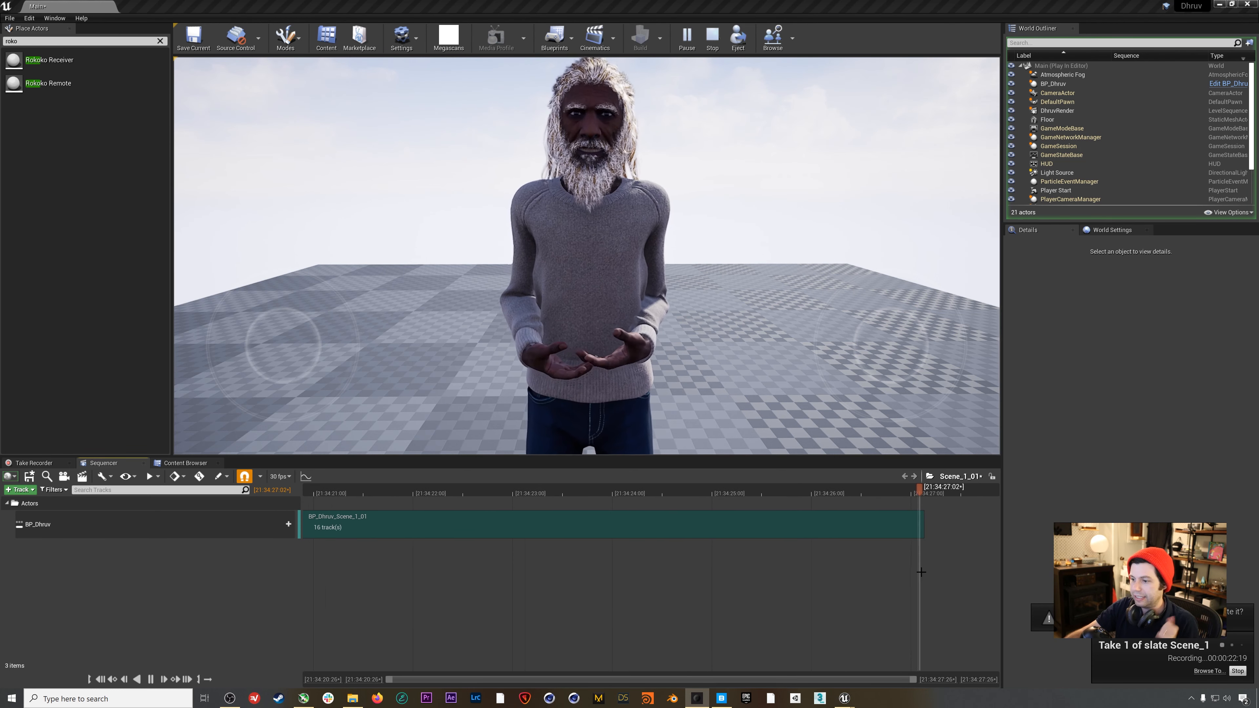
click(1237, 672)
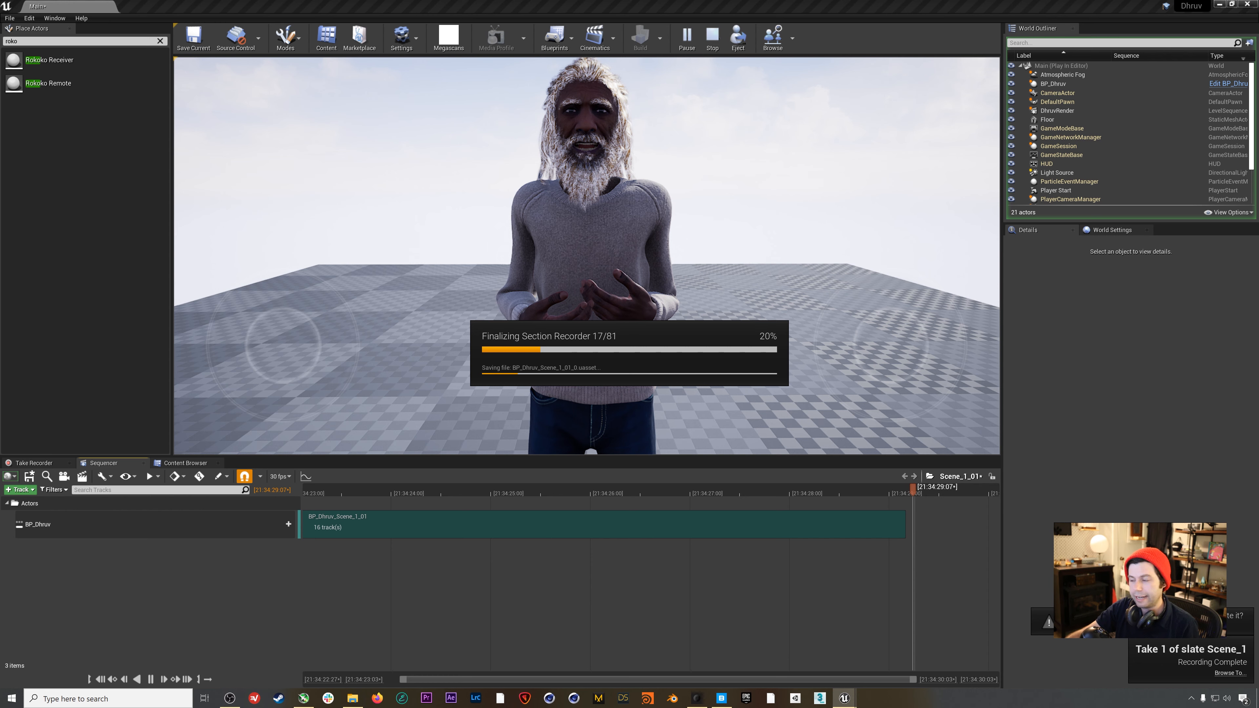
Switch to Rokoko Studio and pause the playback of take-19_talking
click(696, 699)
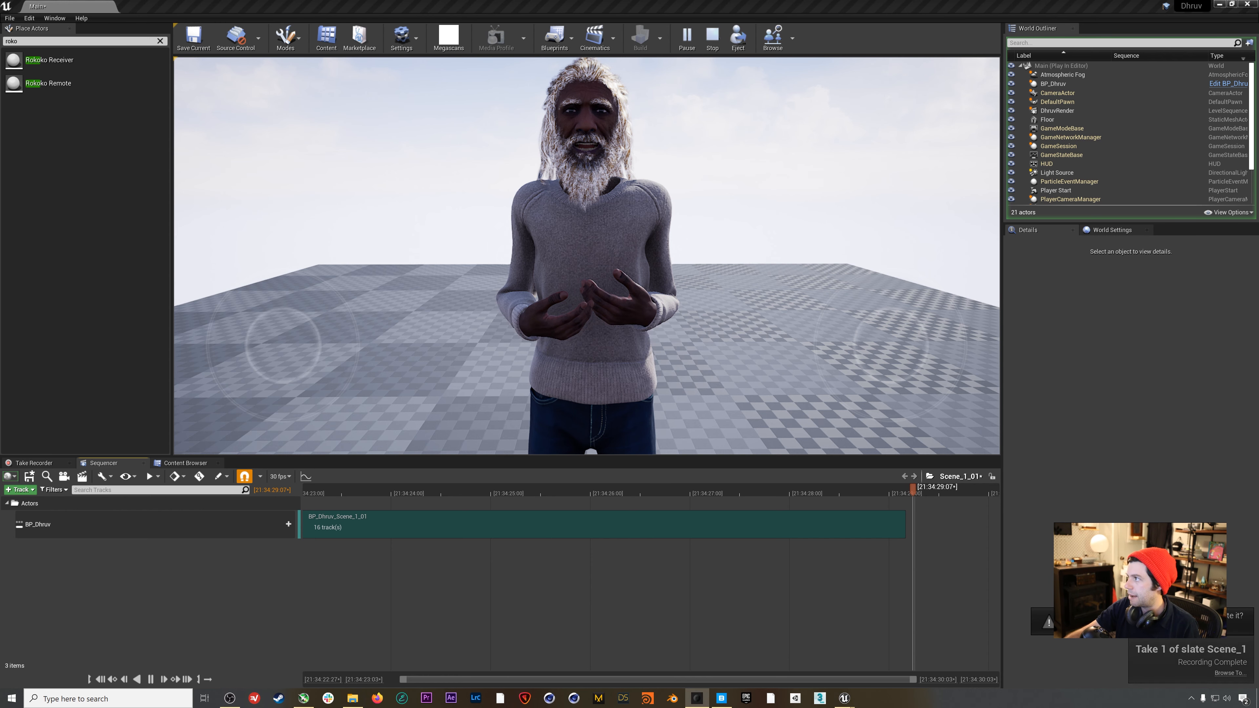
drag(663, 4, 662, 2)
click(653, 557)
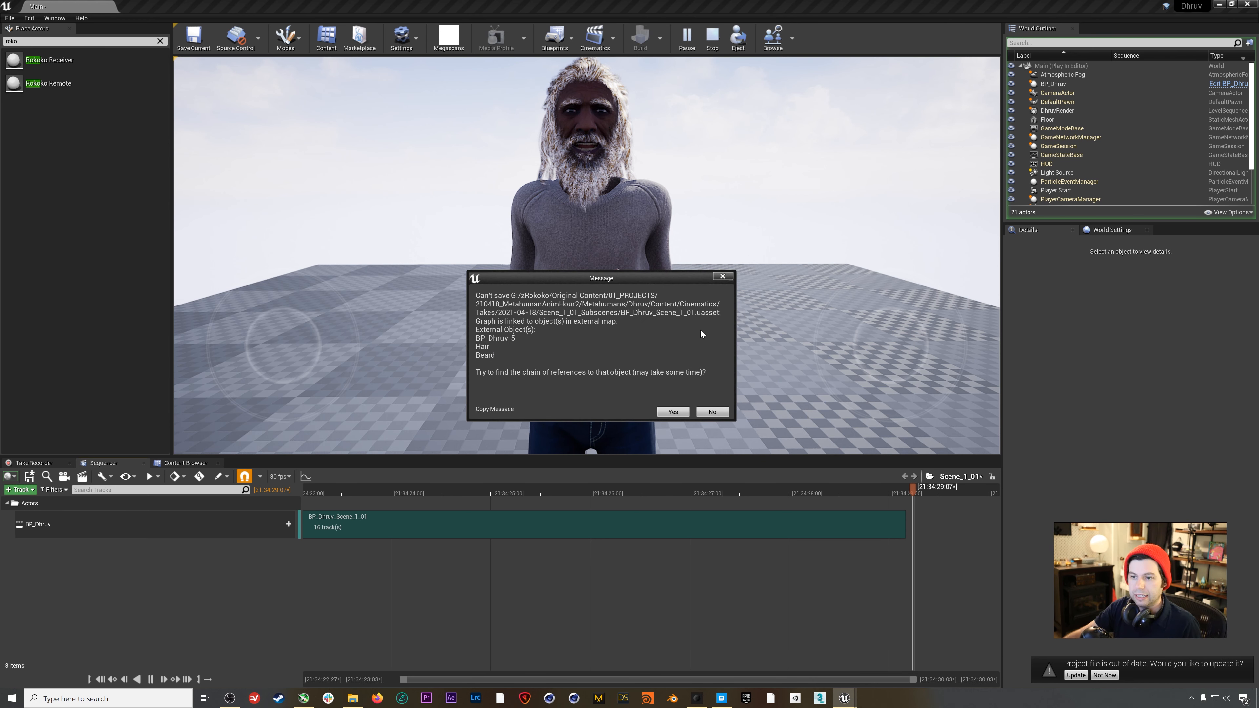
Decline the search for the chain of references, stop the play session and view BP_Dhruv from the side
click(712, 412)
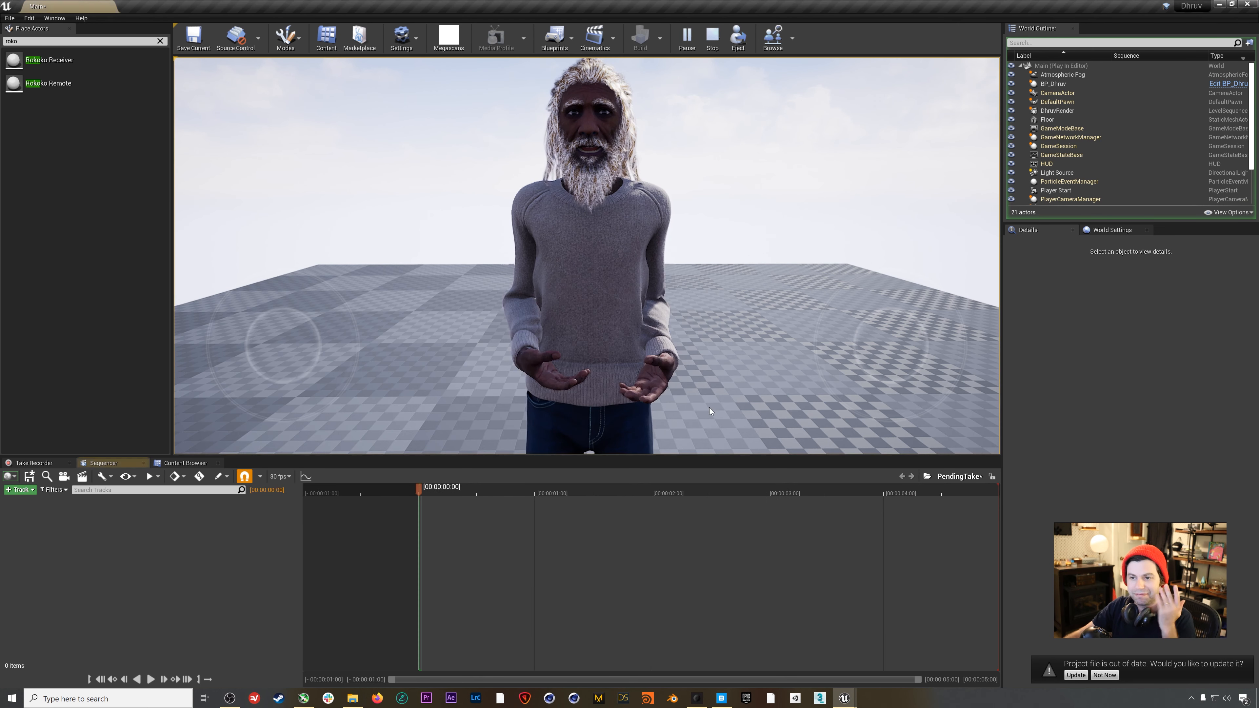
click(706, 44)
right_drag(637, 231, 694, 235)
key(a)
key(s)
right_drag(650, 165, 650, 165)
key(e)
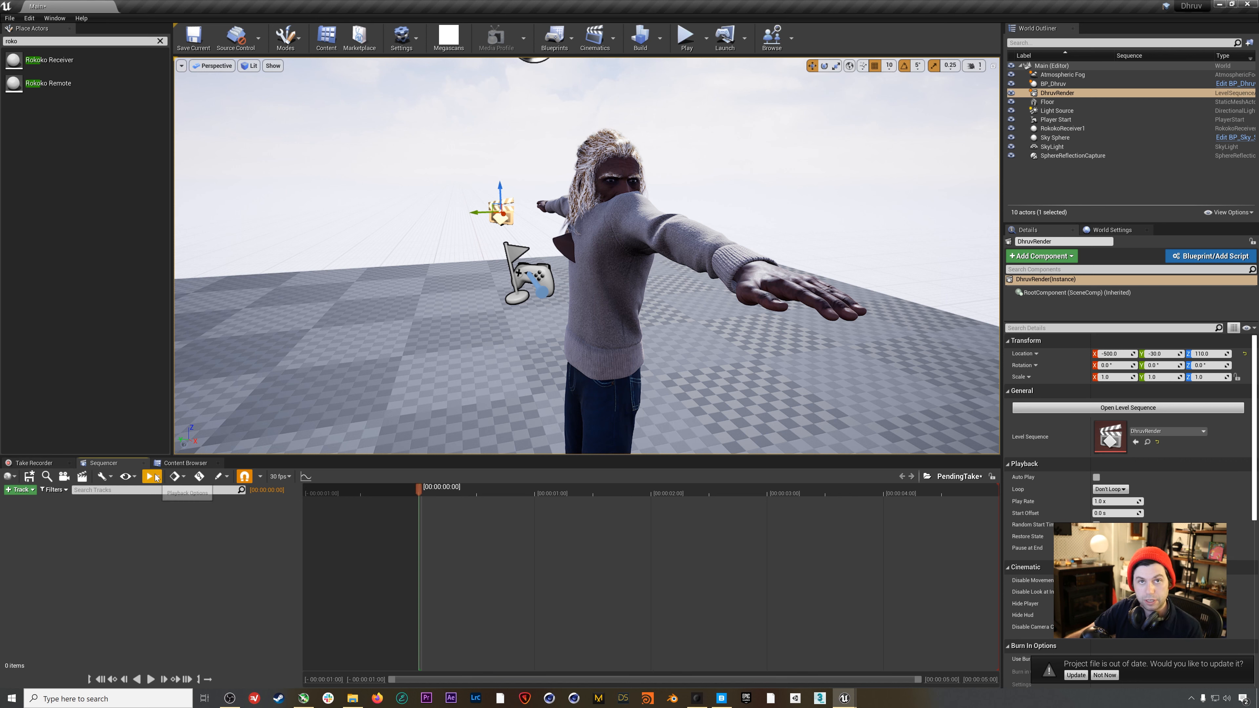
Add the BP_Dhruv actor to the PendingTake sequence and move the playhead to frame 14
click(22, 490)
mouse_move(30, 502)
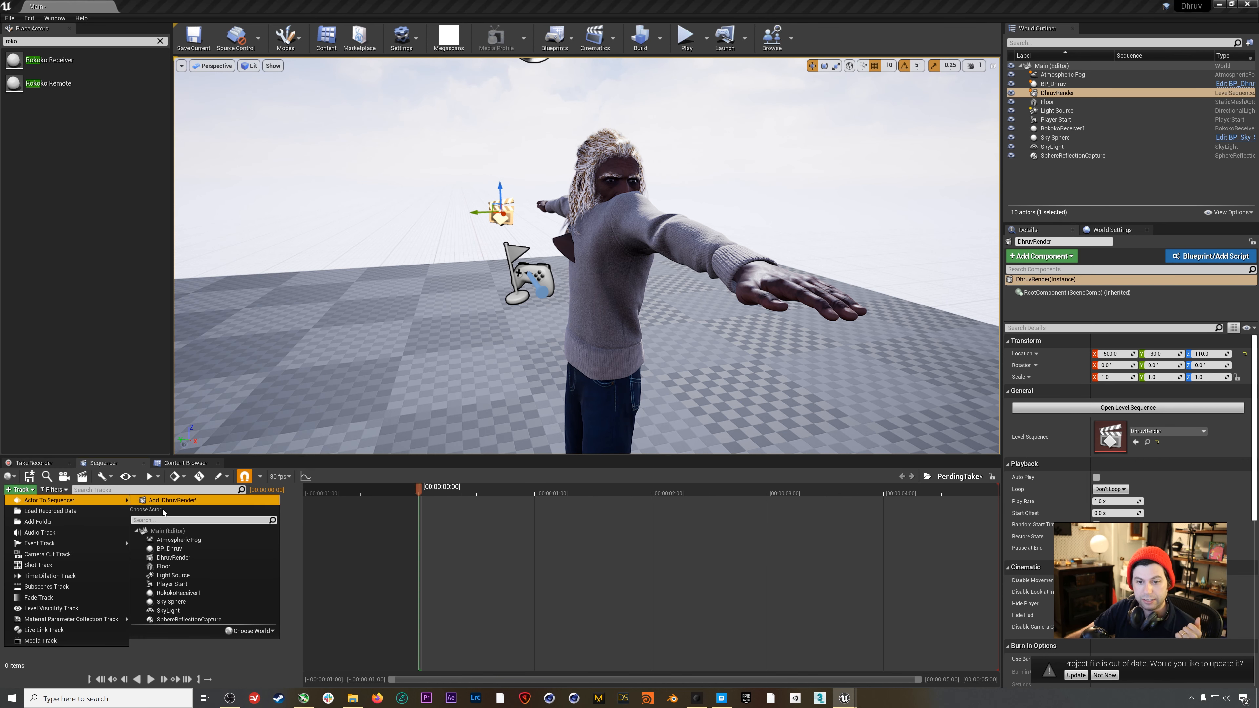
click(175, 548)
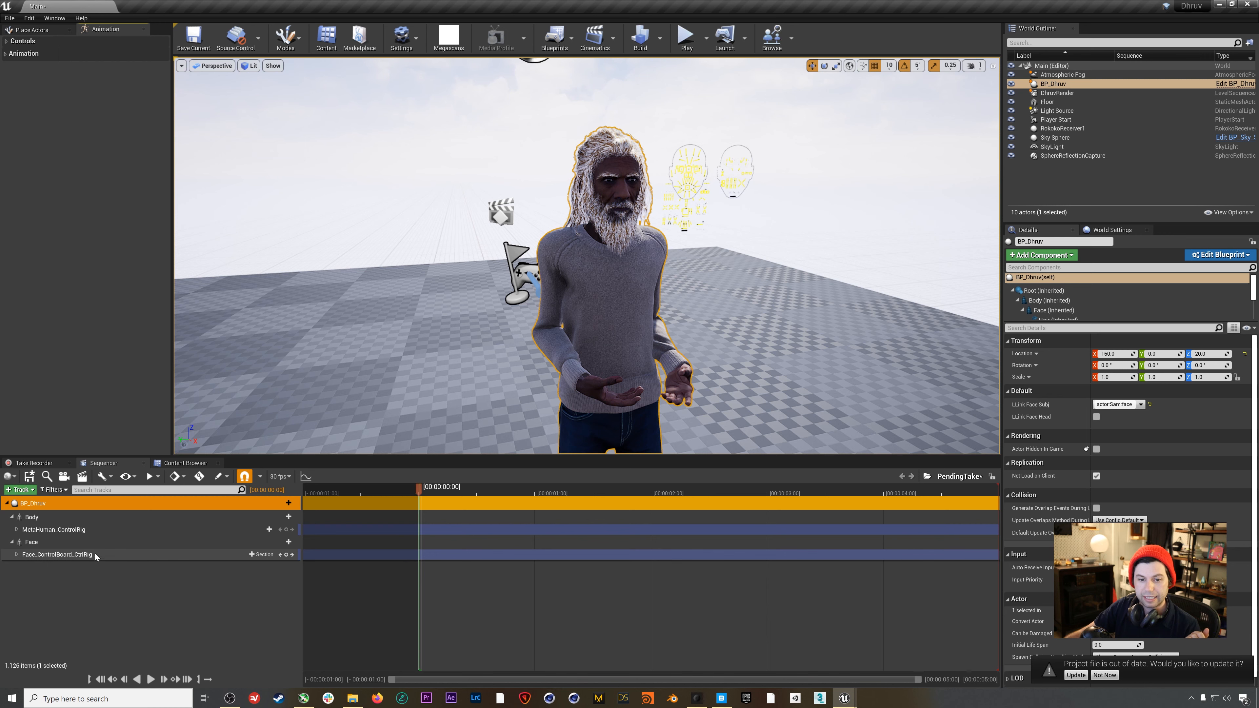
click(482, 490)
mouse_move(483, 491)
mouse_down()
mouse_move(660, 497)
mouse_move(474, 500)
mouse_up()
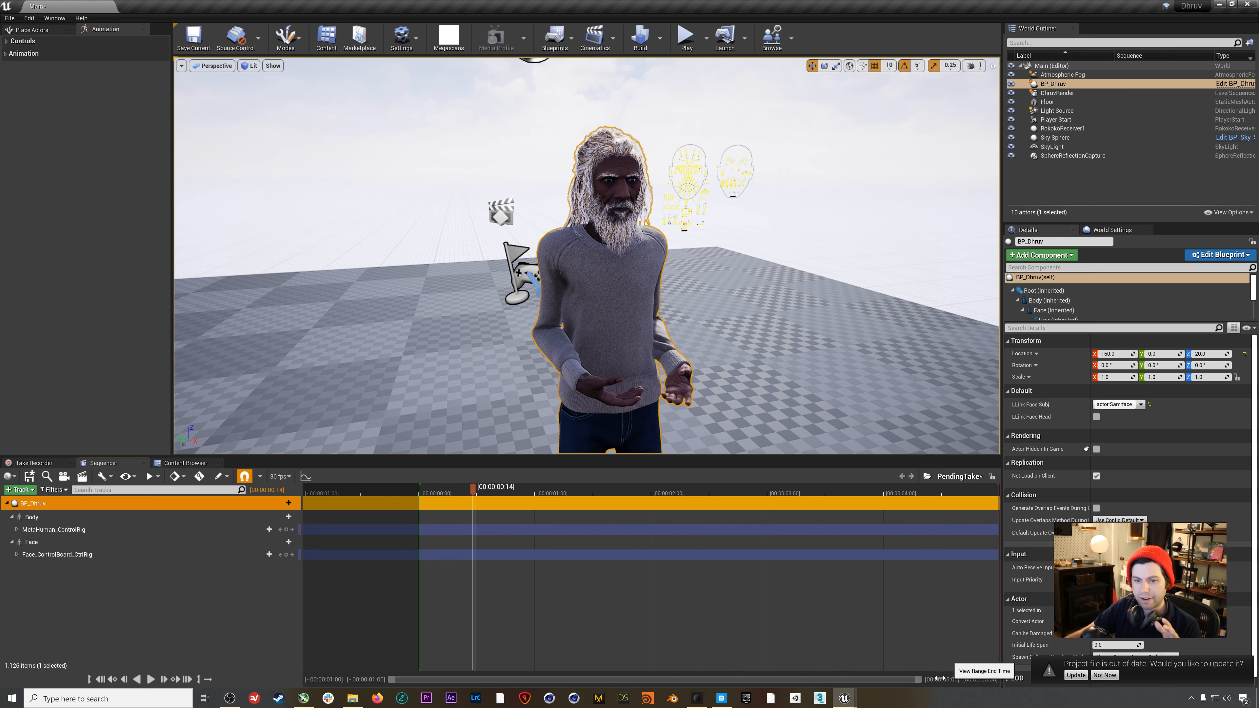
Open the DhruvRender level sequence from the project's Content folder in Sequencer
click(185, 462)
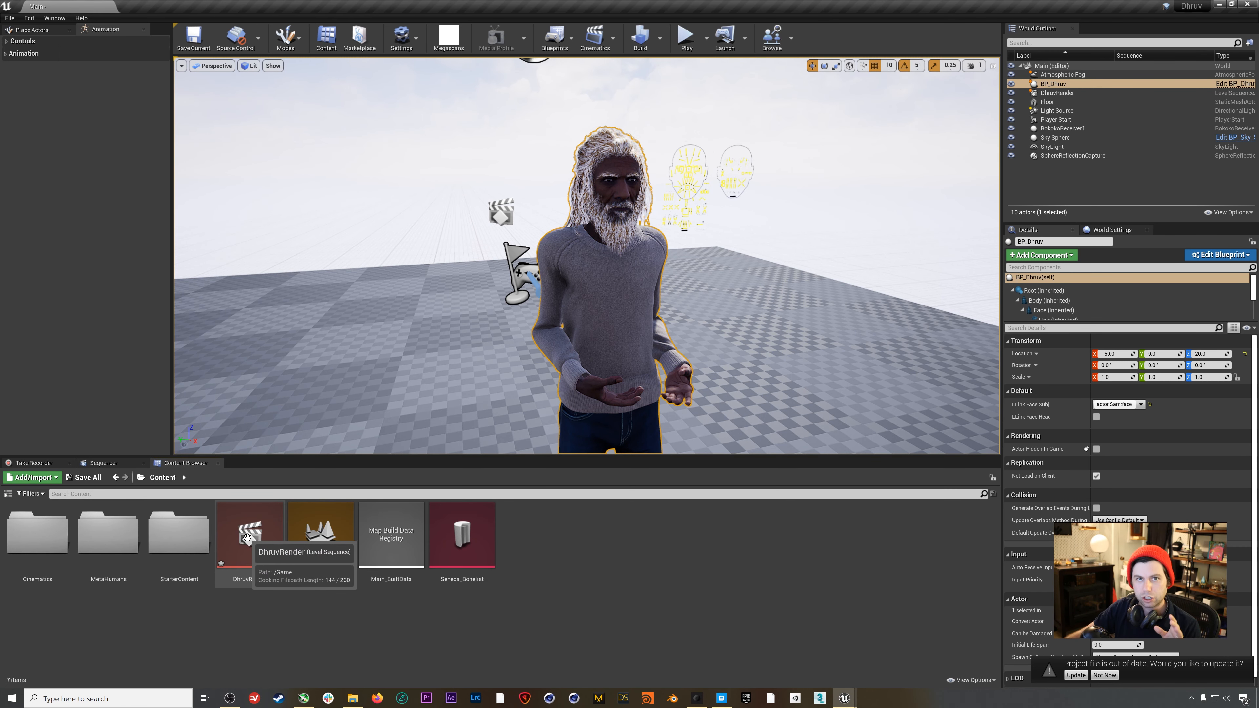
drag(247, 537, 255, 537)
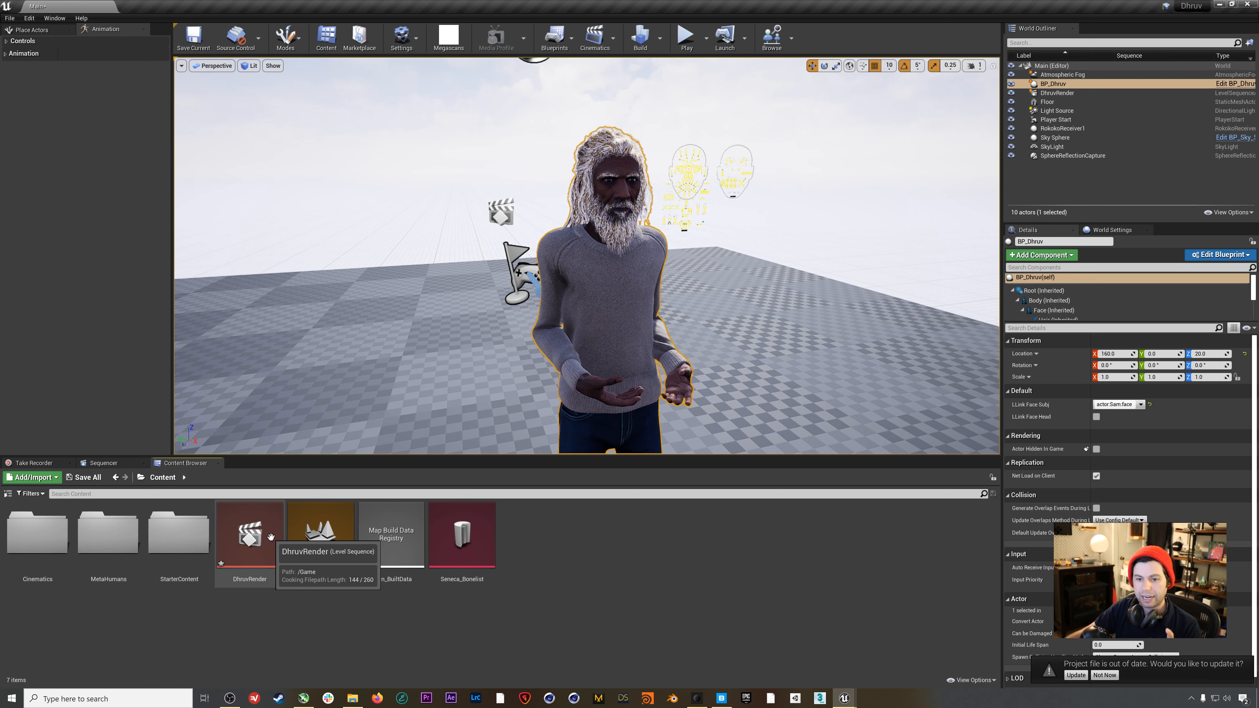
double_click(271, 537)
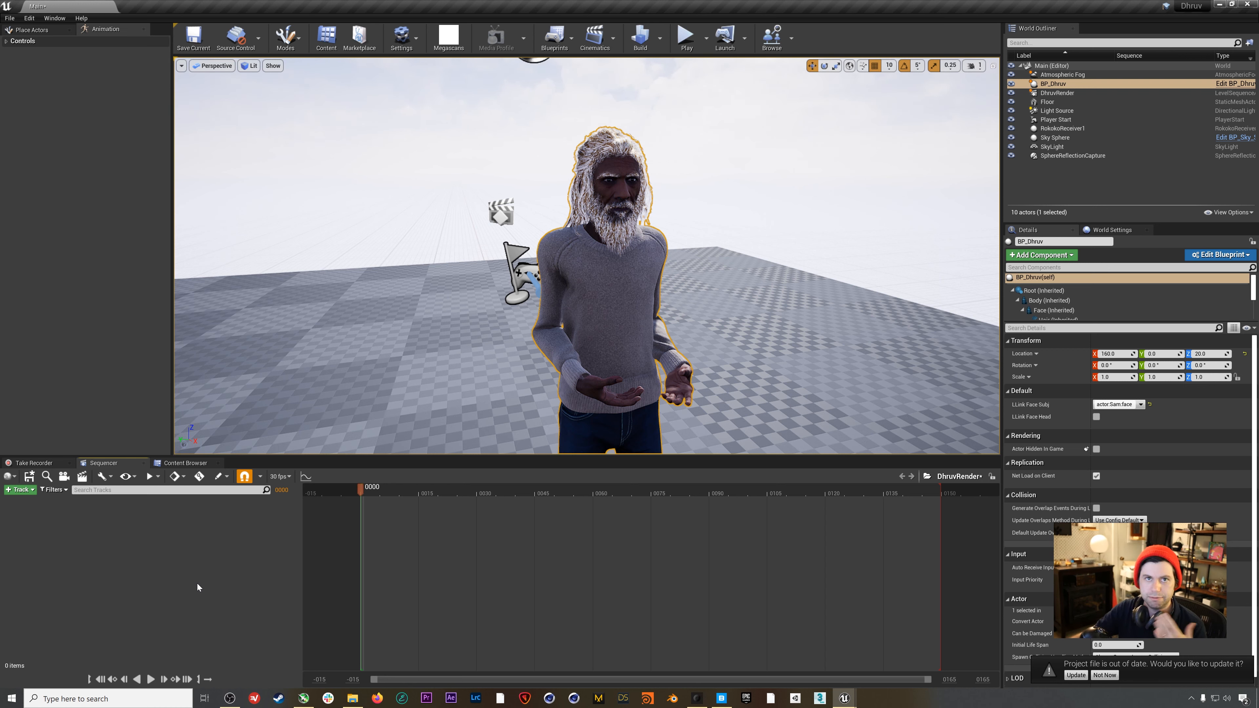
click(185, 462)
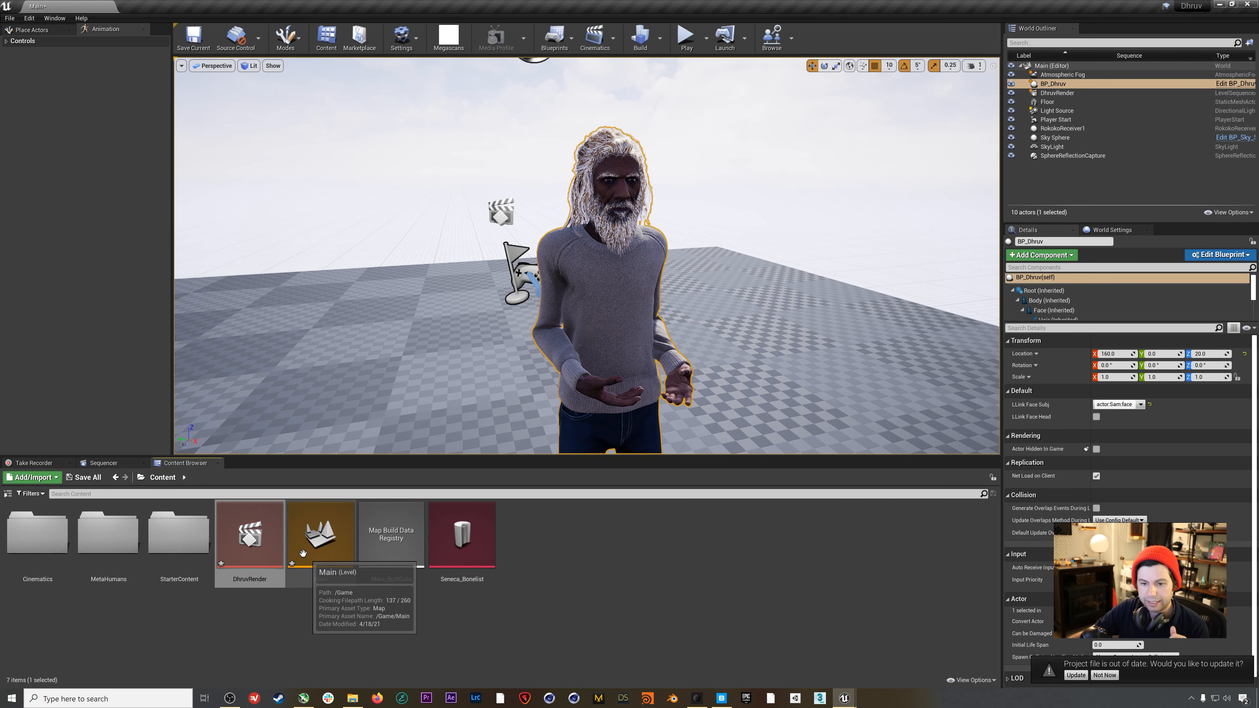
click(266, 544)
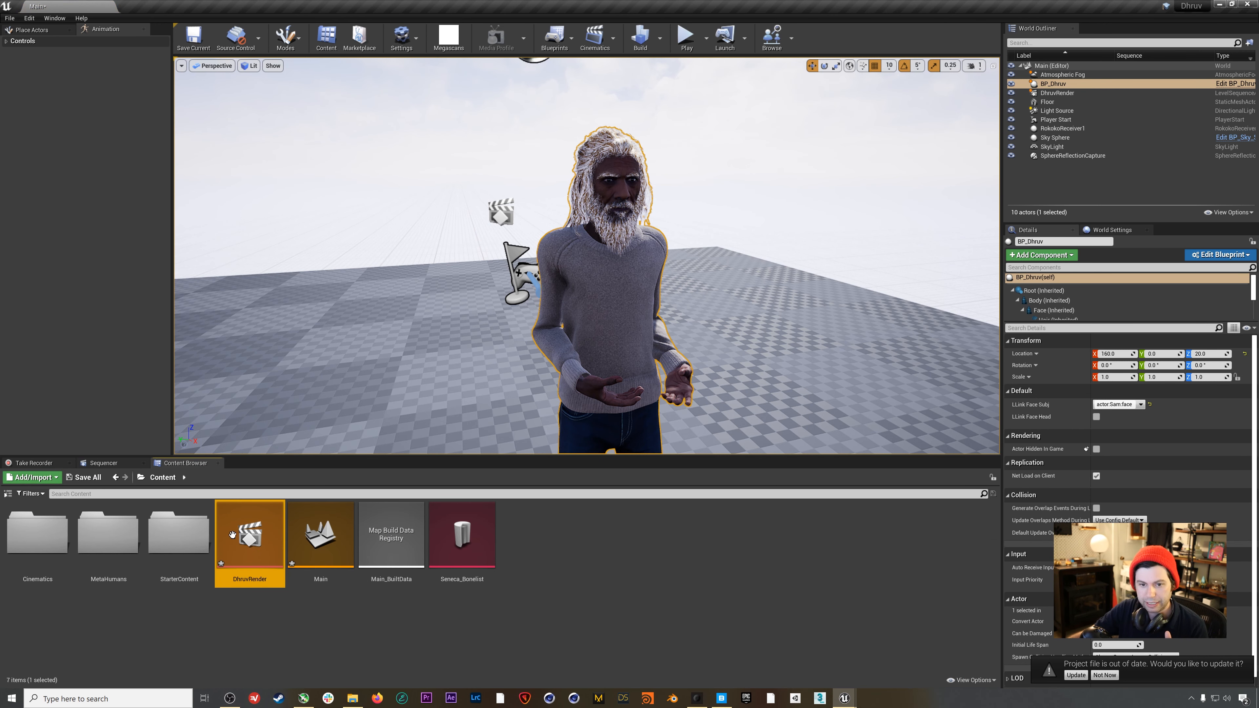
click(119, 463)
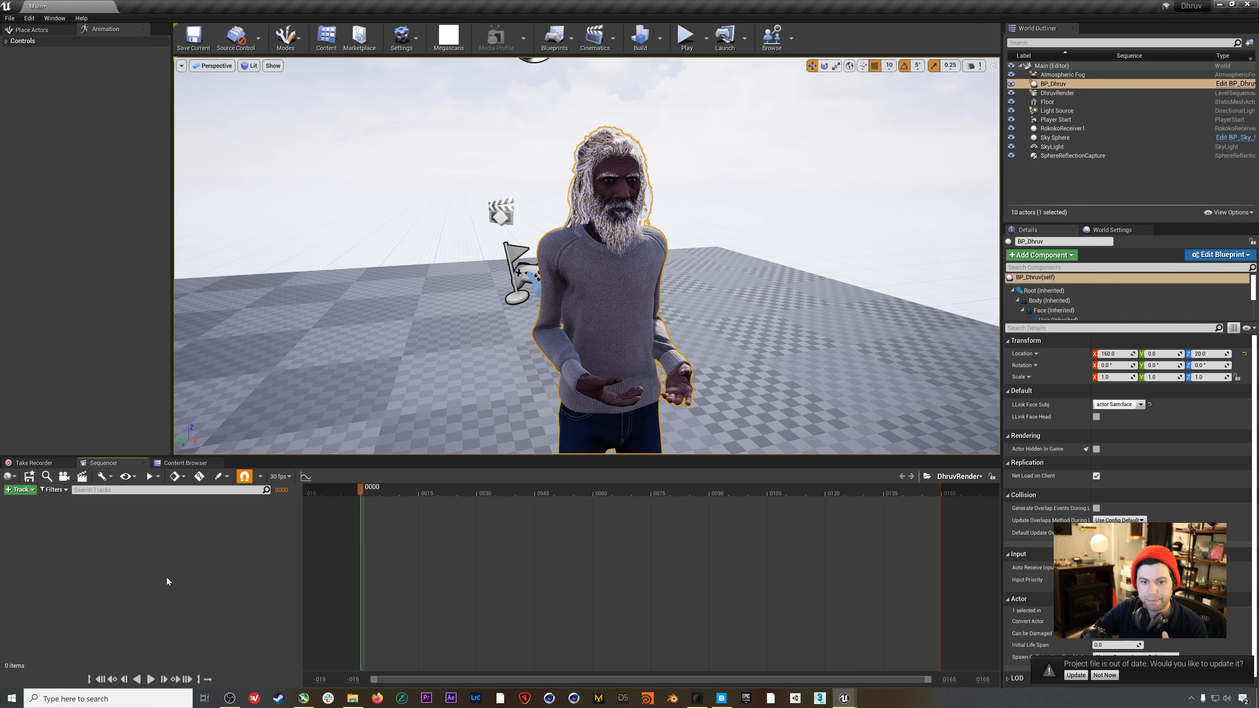
Add the BP_Dhruv actor to the DhruvRender sequence
click(18, 490)
mouse_move(30, 500)
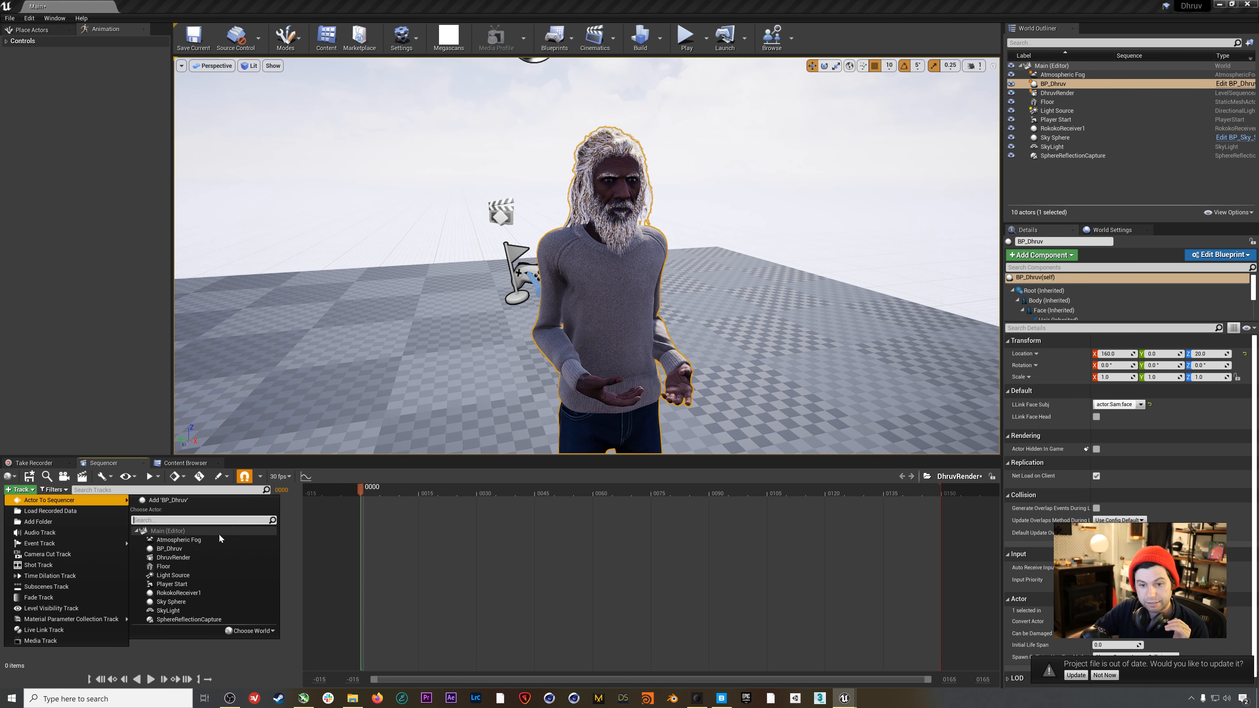
click(207, 547)
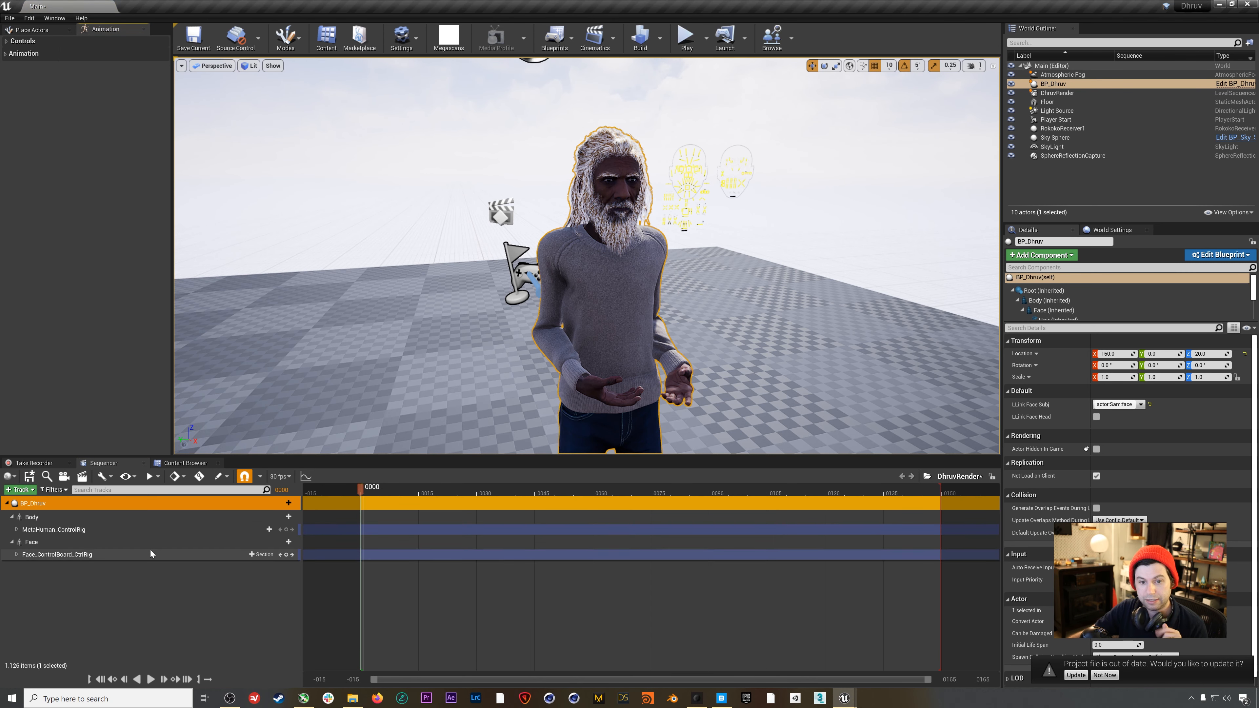
Try to move the left upper arm control and rotate the neck control of the MetaHuman_ControlRig in the viewport
click(155, 529)
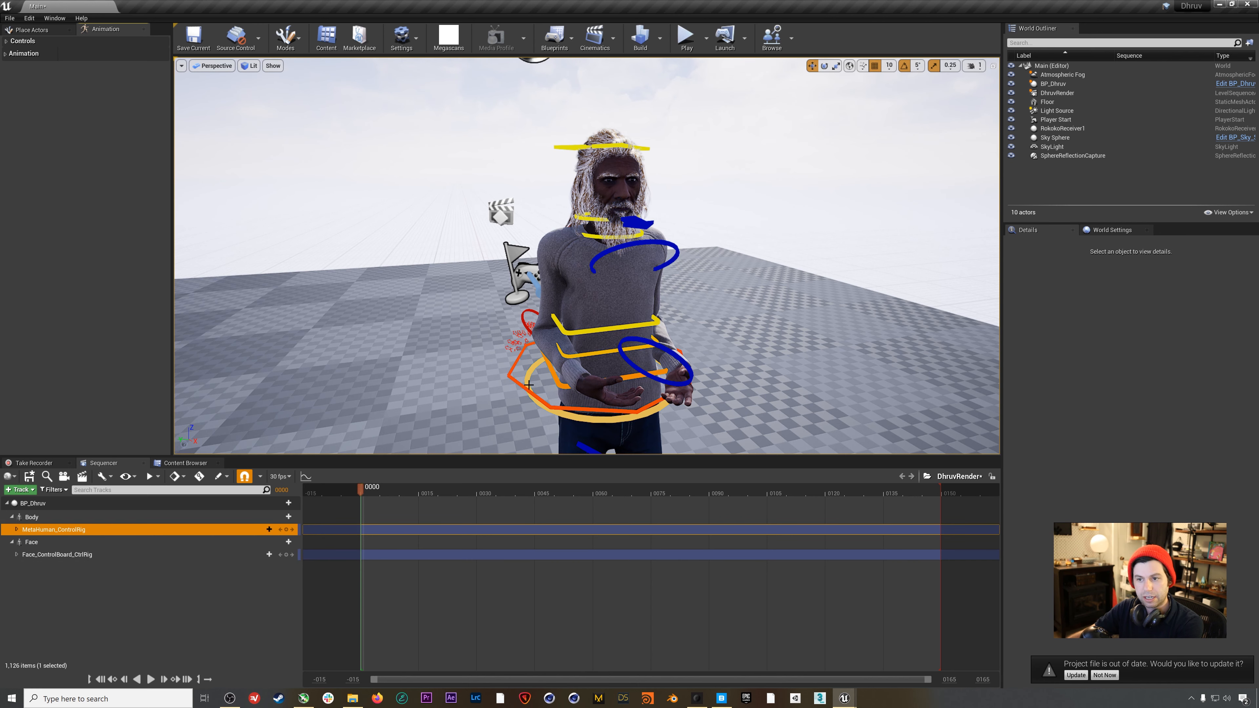
click(607, 262)
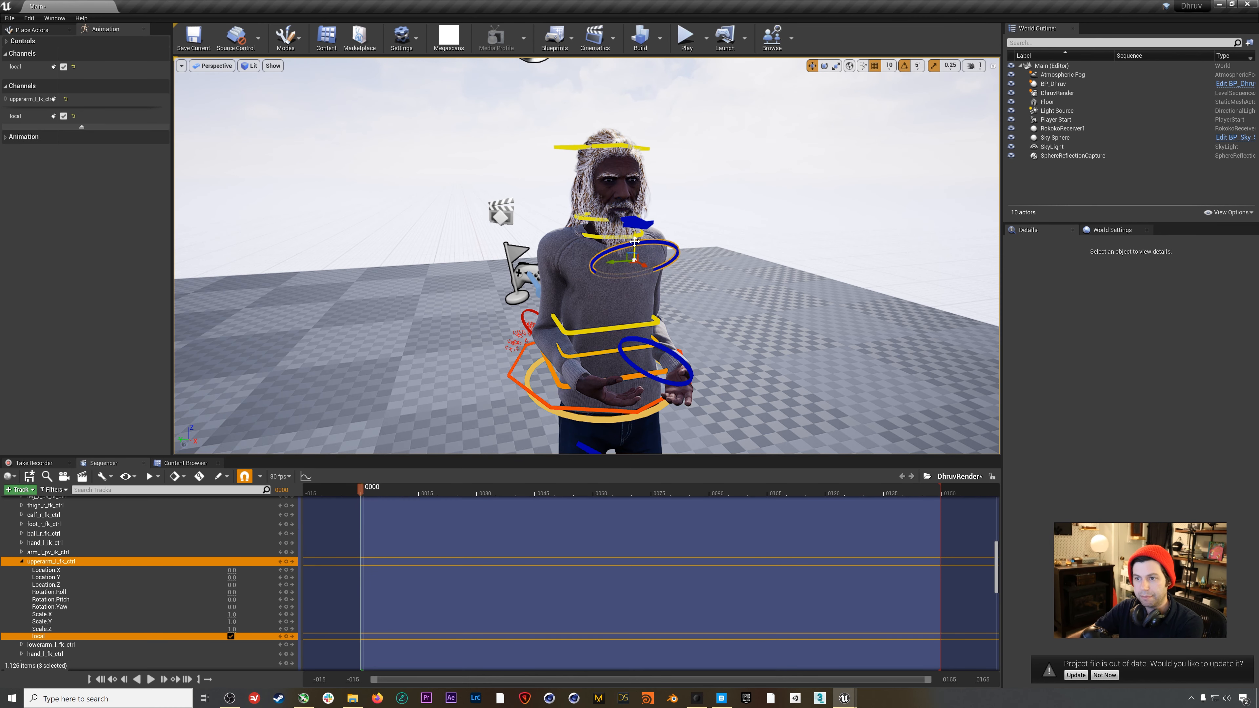
mouse_move(635, 243)
mouse_down()
mouse_move(636, 267)
mouse_move(649, 200)
mouse_move(646, 238)
mouse_up()
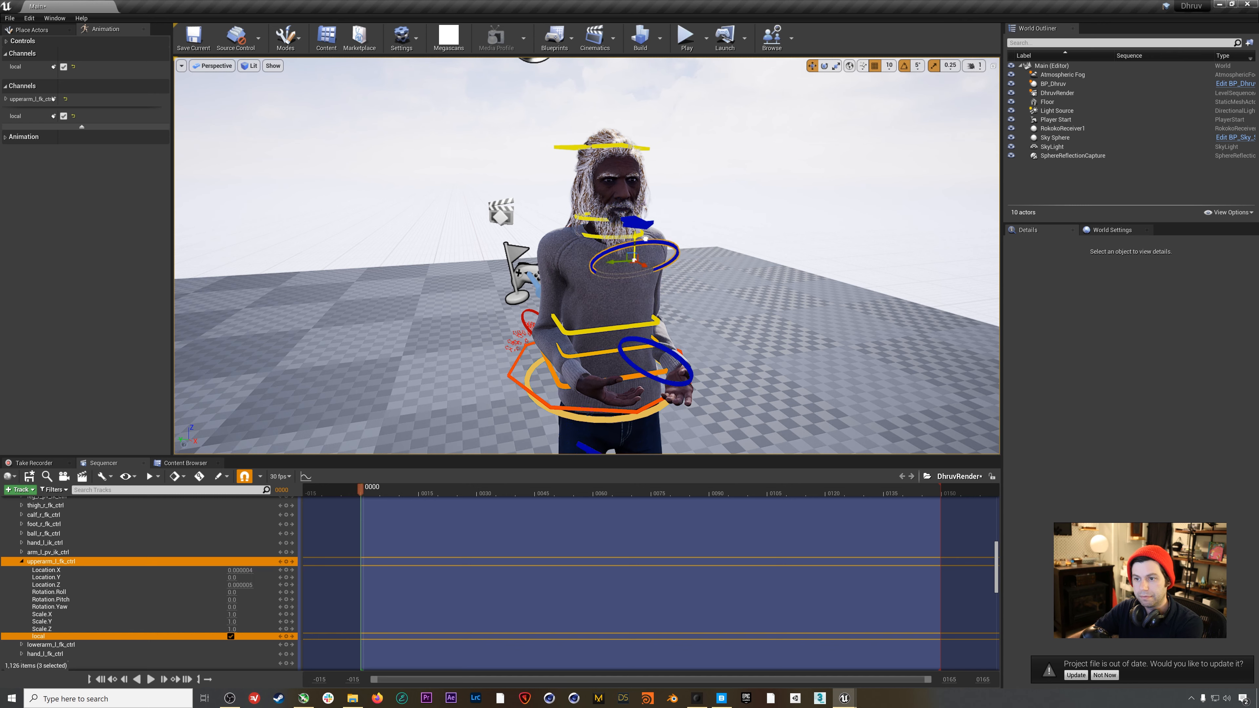
click(609, 236)
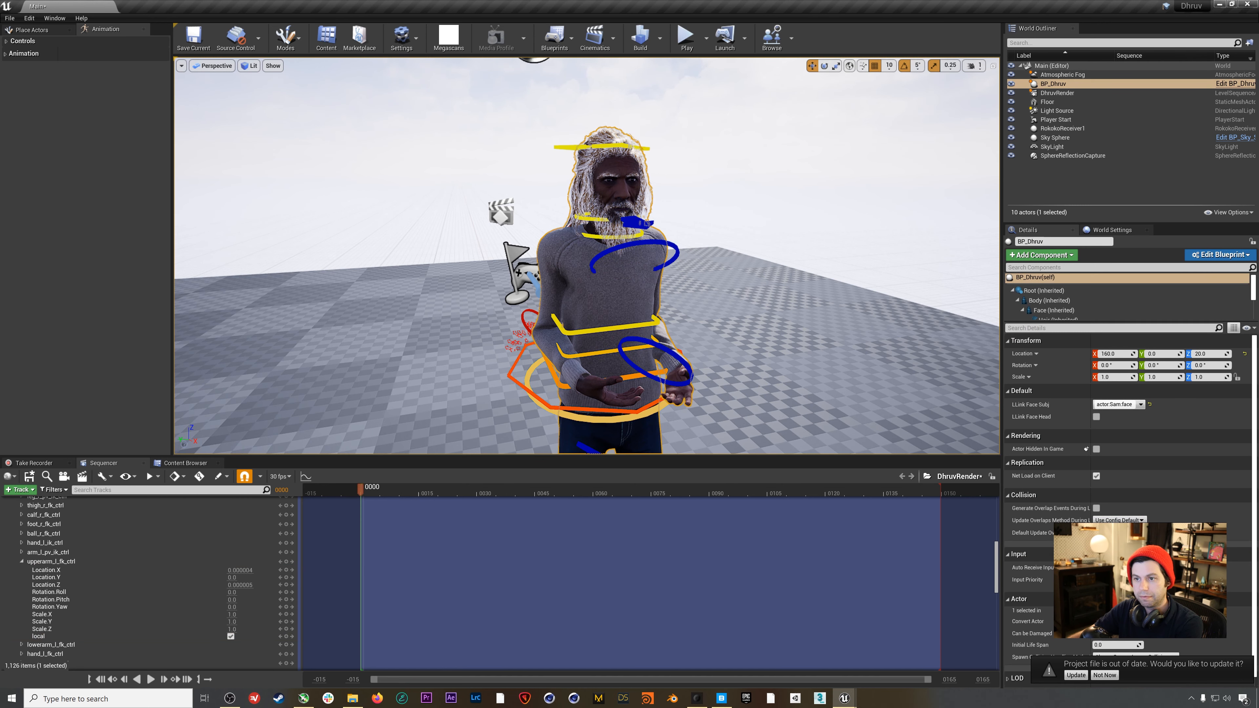
click(600, 231)
key(e)
drag(623, 228, 625, 240)
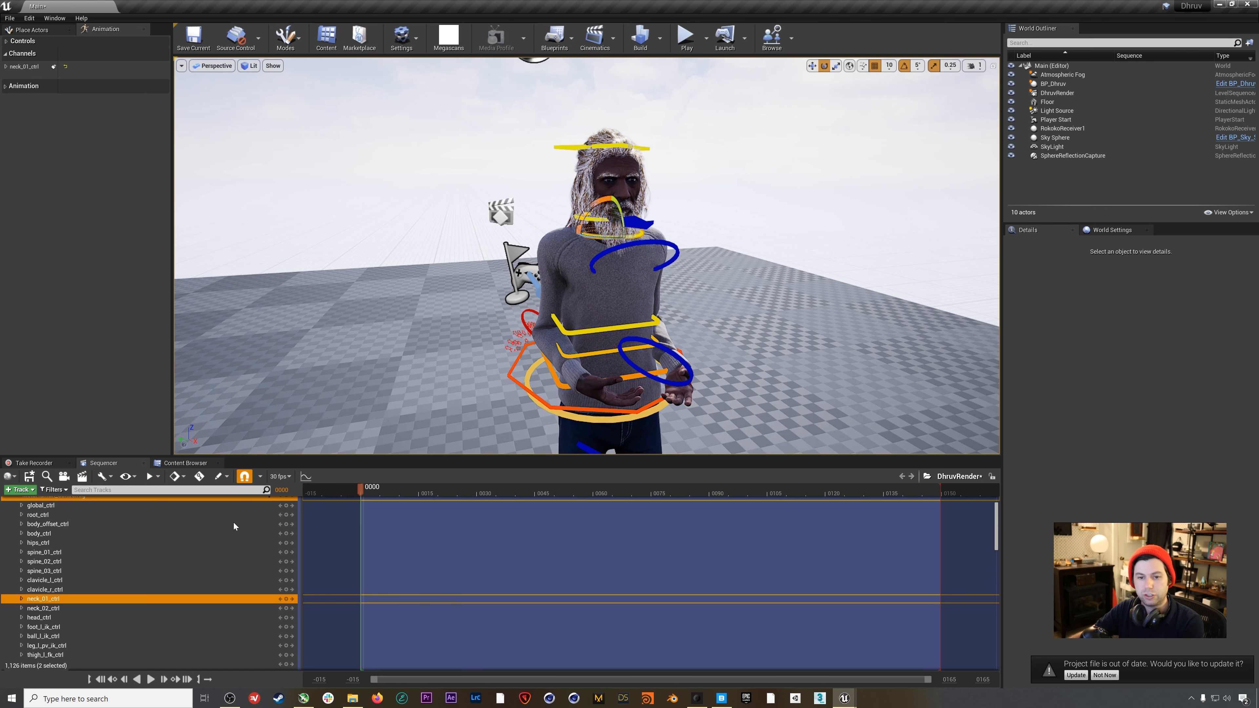
Delete the MetaHuman_ControlRig track from Body and the Face_ControlBoard_CtrlRig track from Face
scroll(173, 564, up, 3)
click(84, 529)
key(Delete)
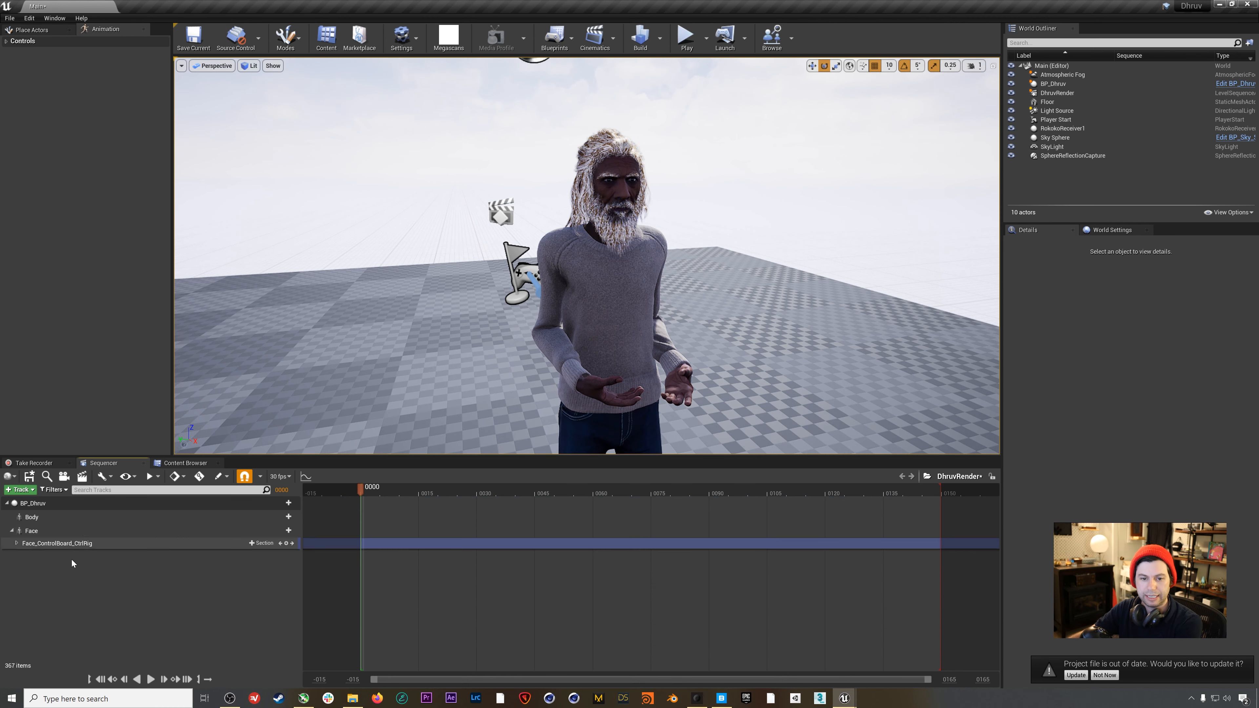
click(68, 542)
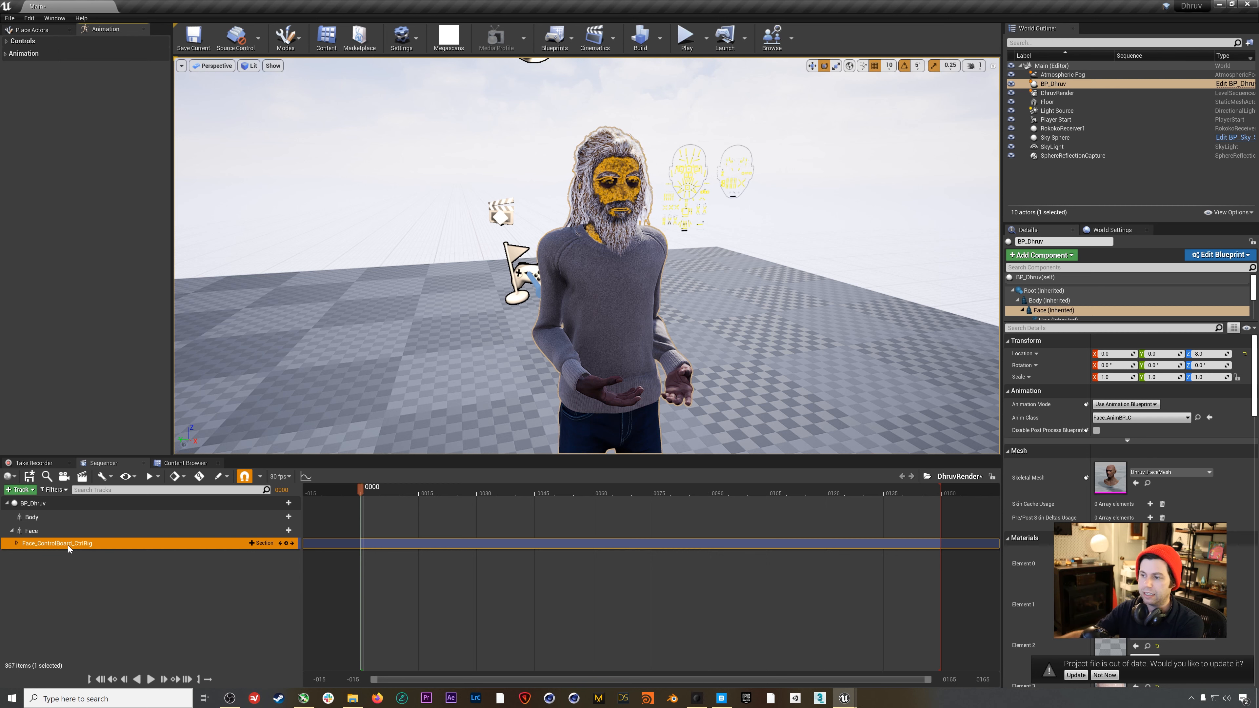
key(Delete)
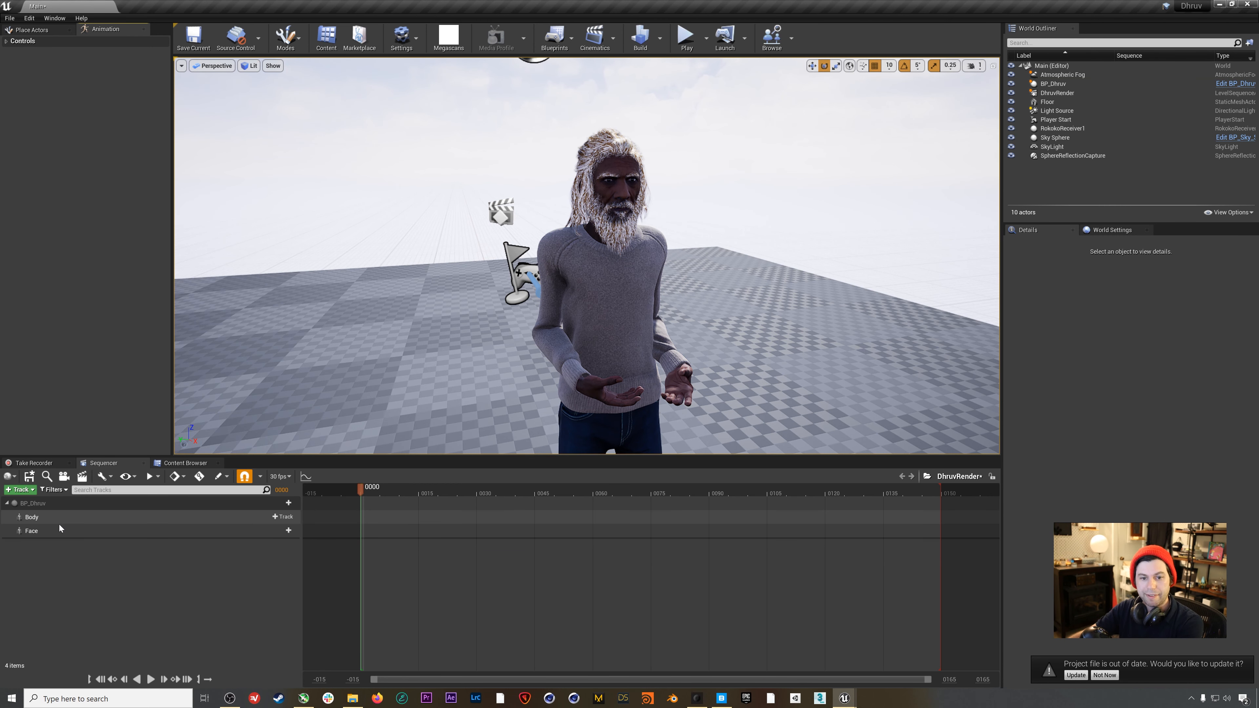
Add the recorded animation BP_Dhruv_Scene_1_01_0_1_2_3 to the Body track and put the playhead at frame 0
click(281, 519)
mouse_move(353, 48)
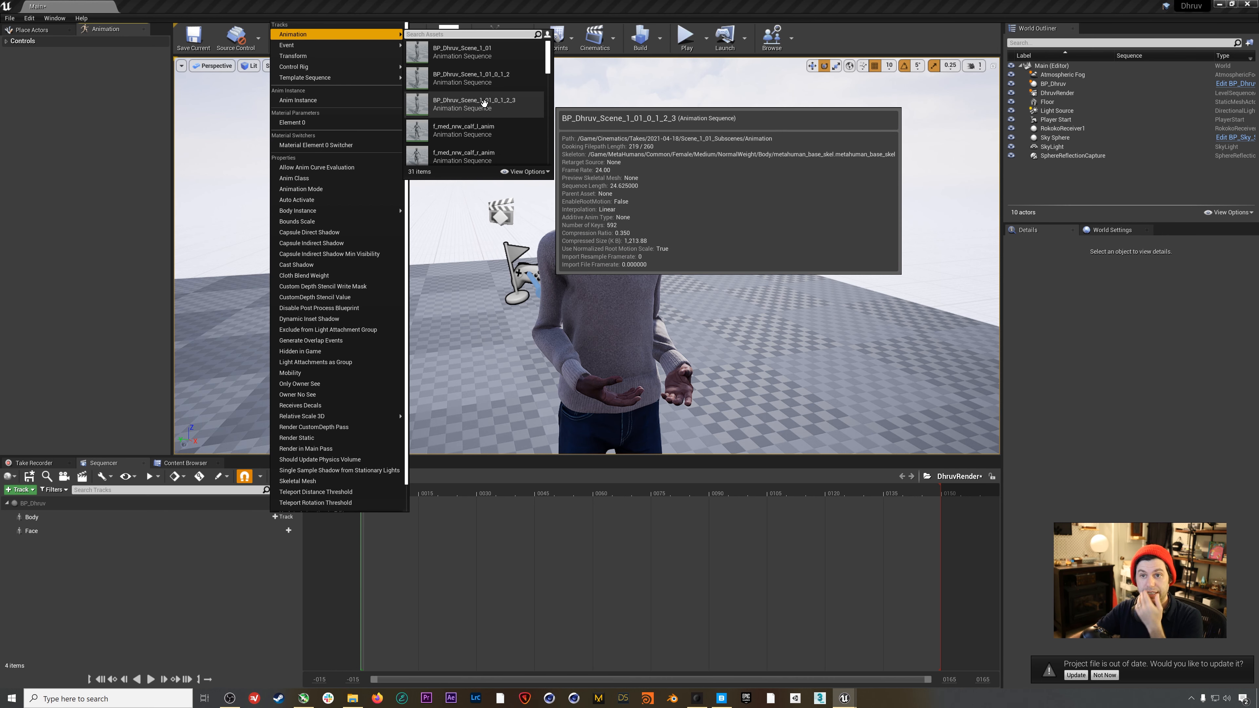
click(504, 107)
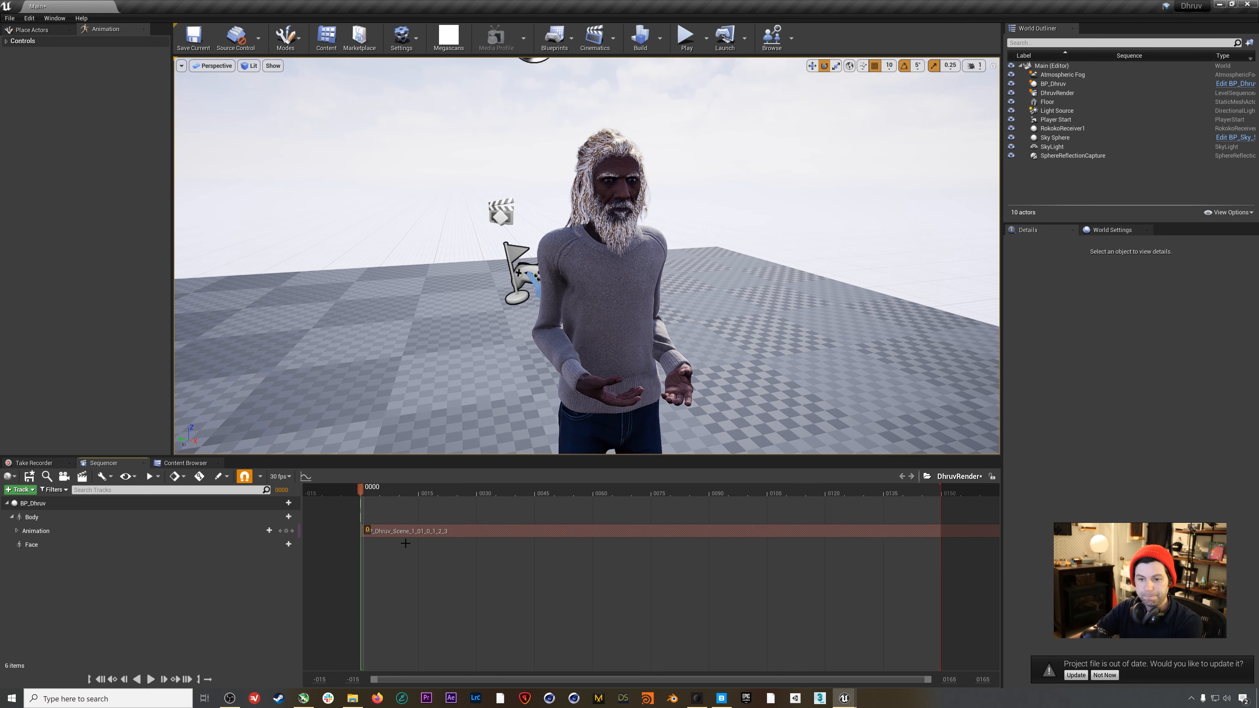
mouse_move(379, 490)
mouse_down()
mouse_move(427, 490)
mouse_move(365, 496)
mouse_up()
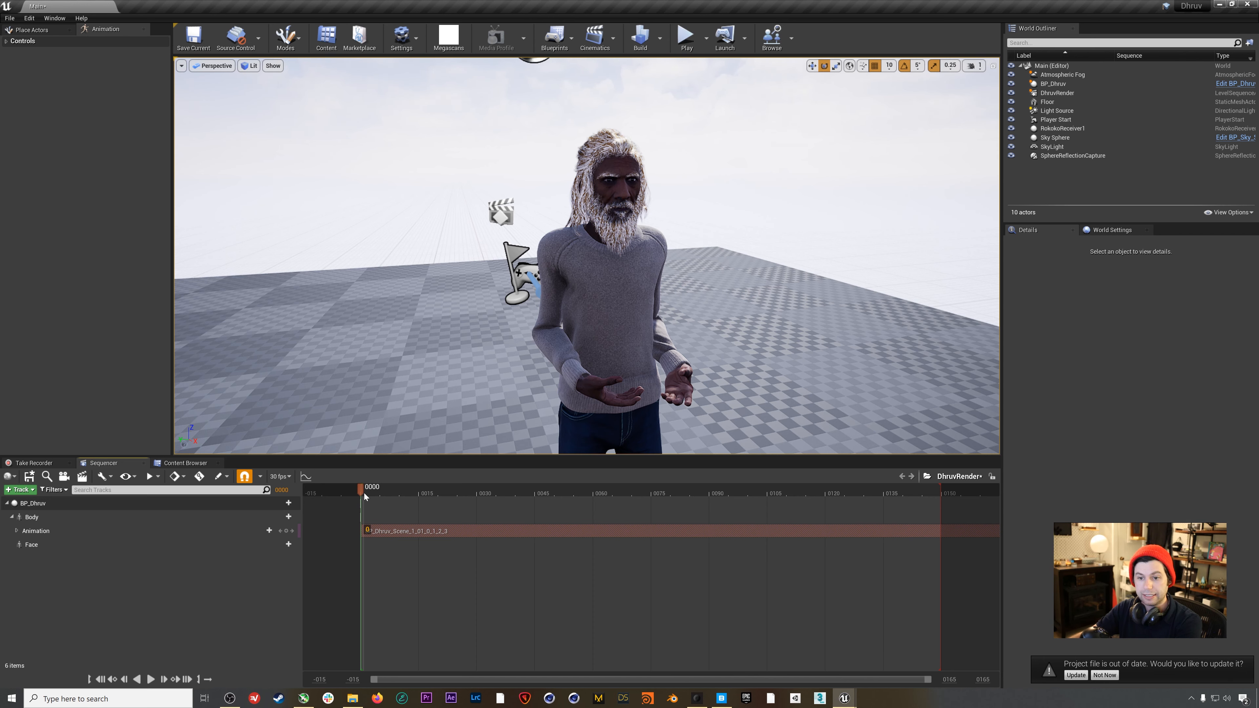
Enable Disable Post Process Blueprint on the Body component and keyframe it at frame 1 in the sequence
click(447, 532)
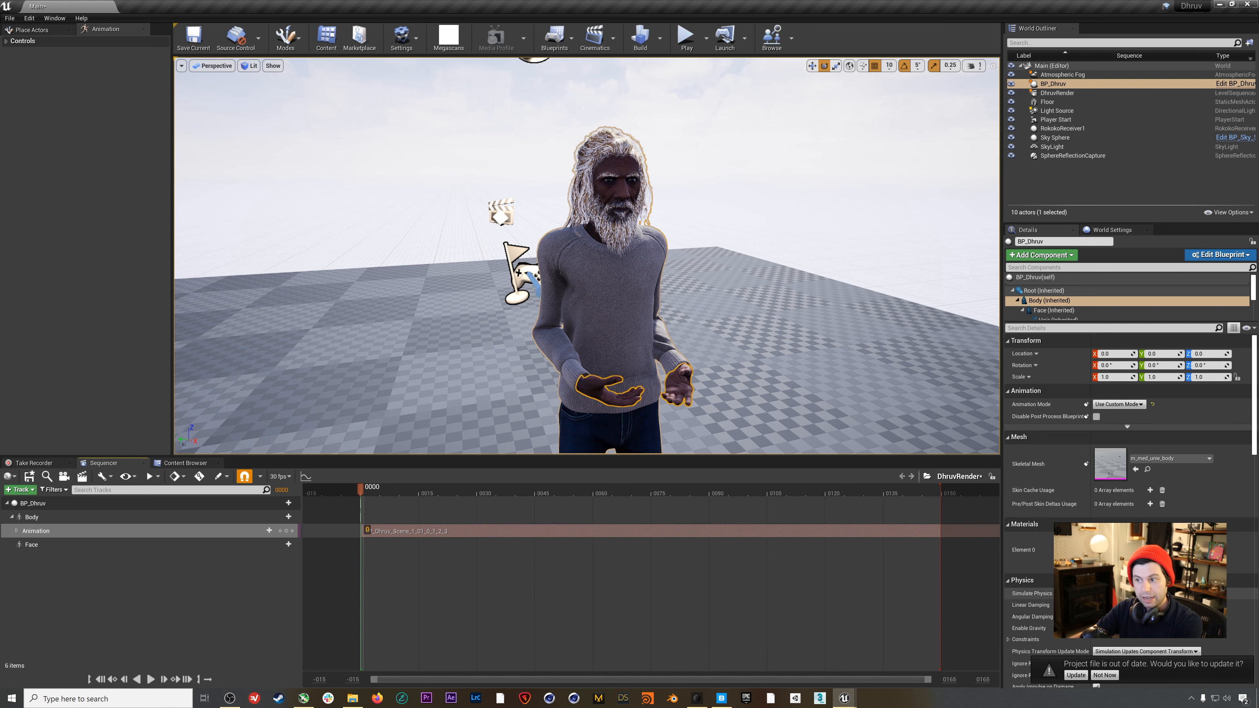
click(1096, 417)
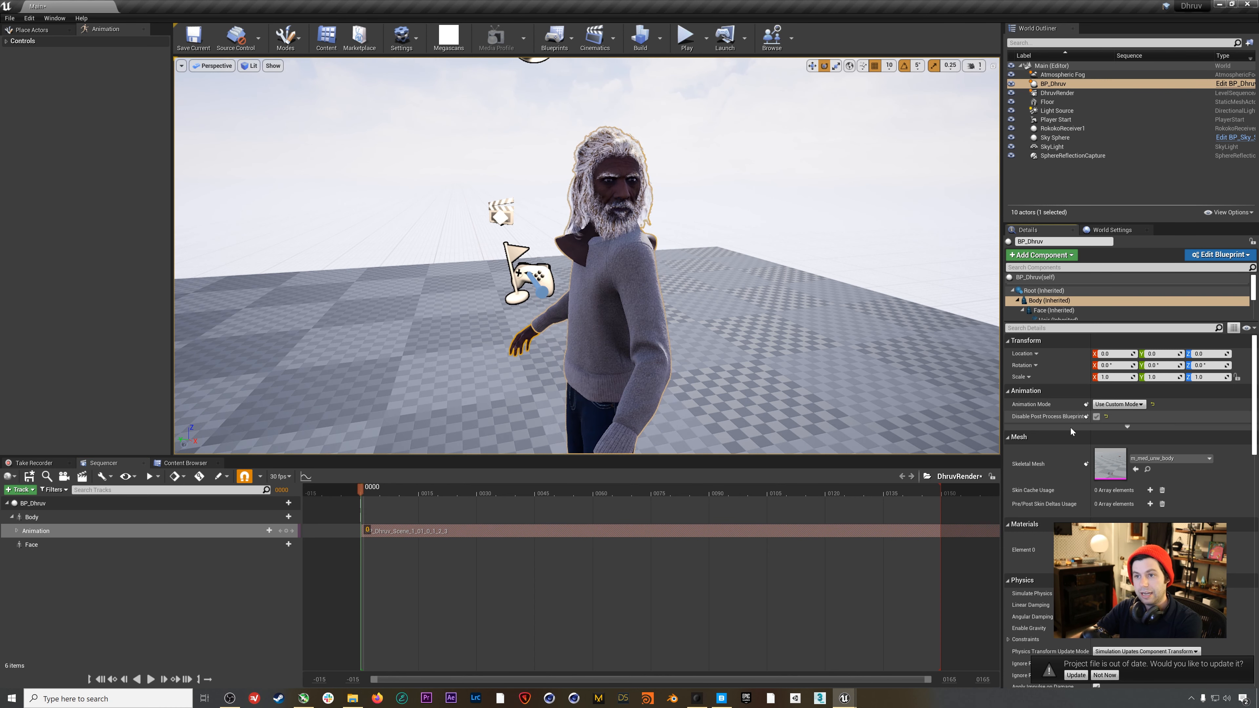
drag(390, 490, 451, 495)
mouse_move(371, 492)
mouse_down()
mouse_move(339, 492)
mouse_move(467, 491)
mouse_move(368, 497)
mouse_up()
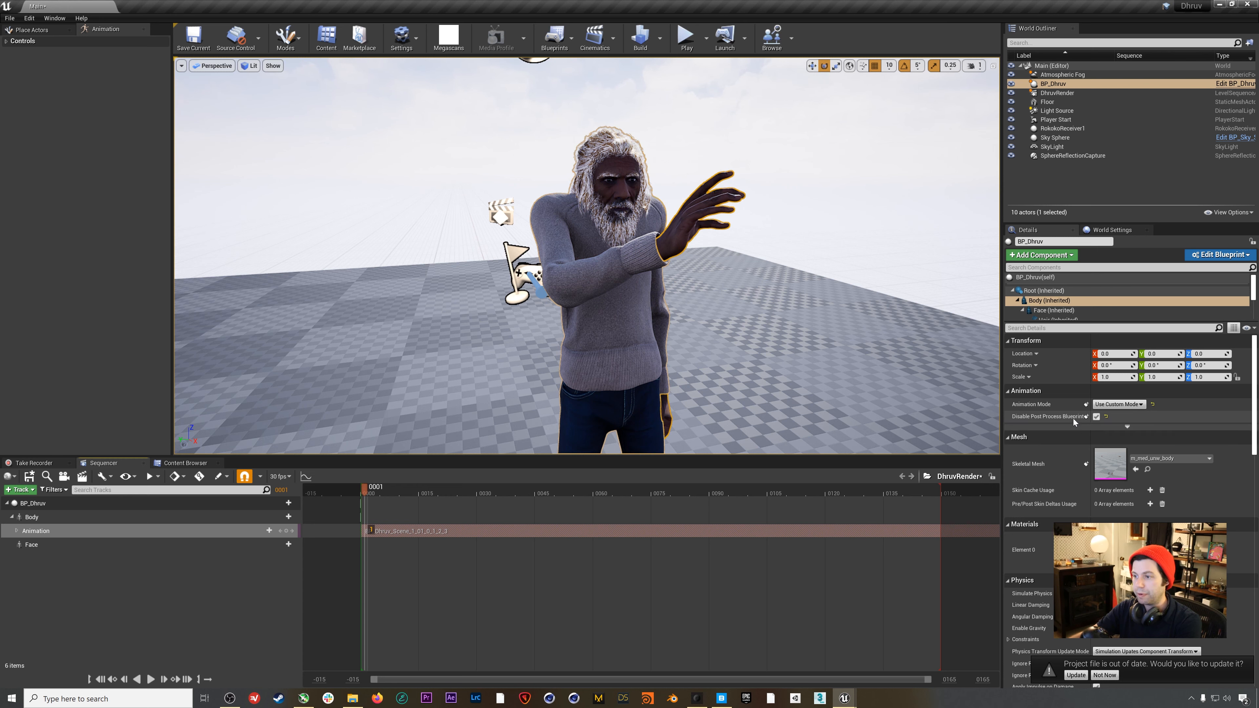
click(1086, 417)
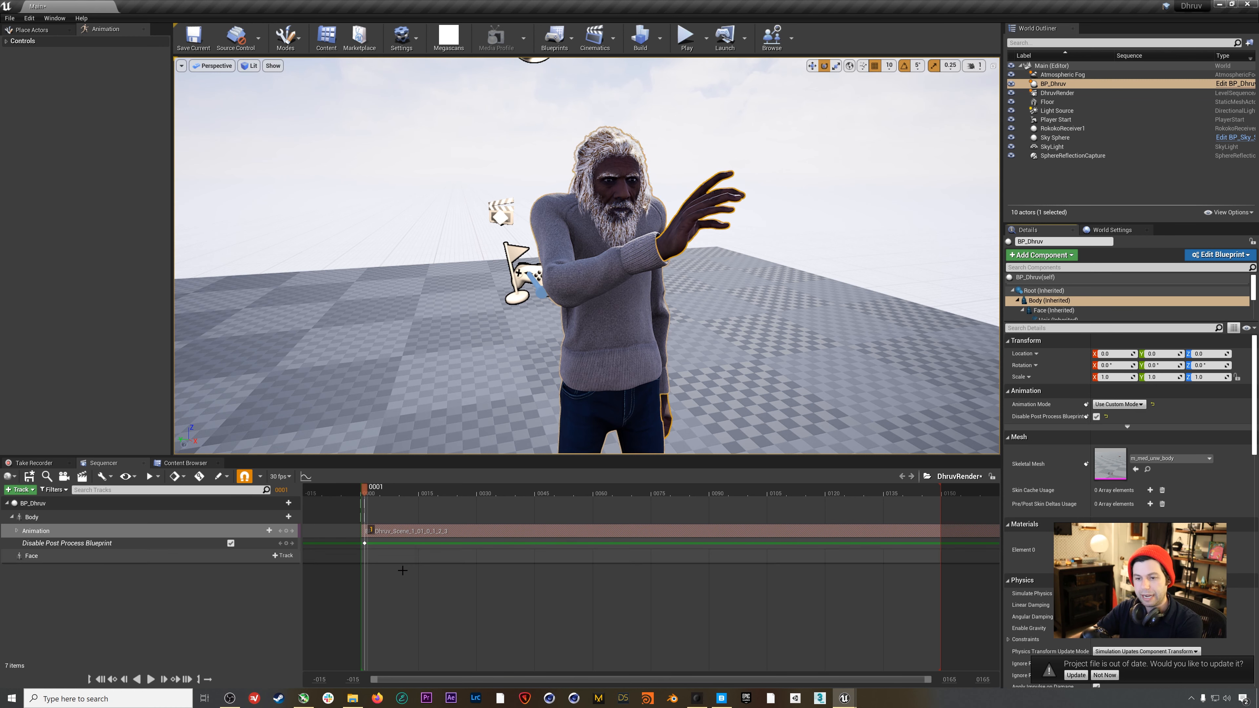
mouse_move(378, 491)
mouse_down()
mouse_move(464, 490)
mouse_move(365, 504)
mouse_up()
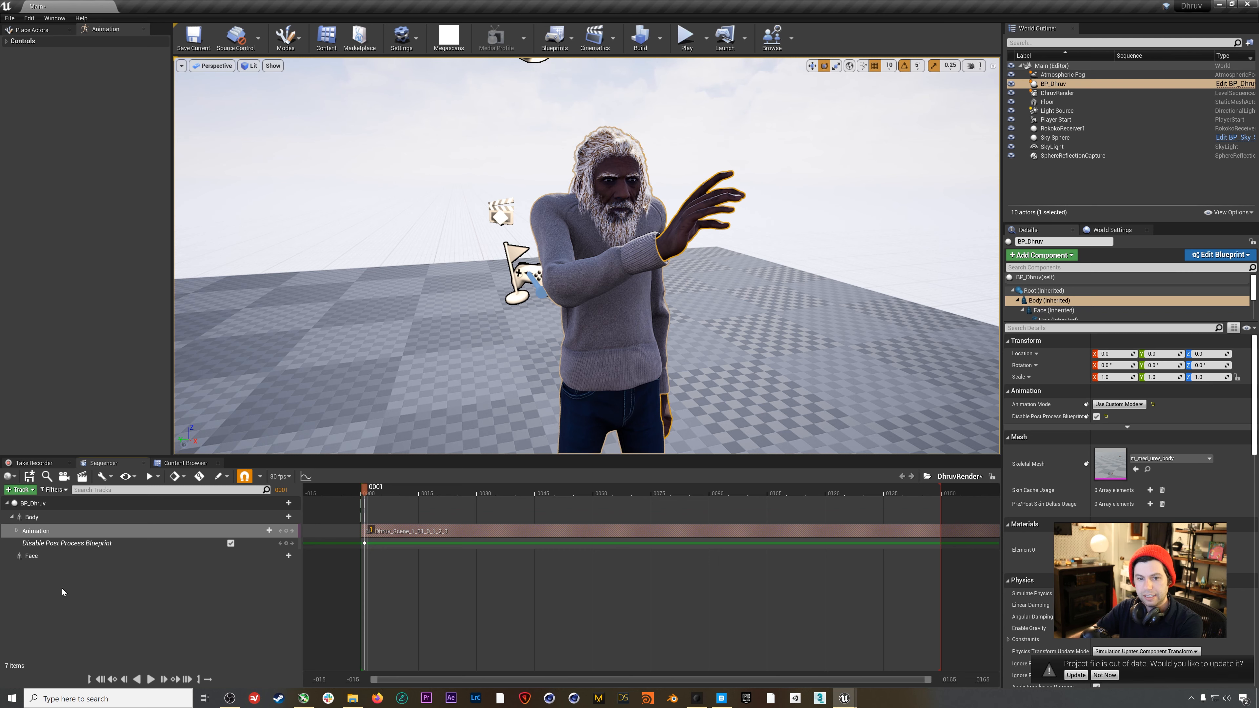
Add the recorded animation BP_Dhruv_Scene_1_01_0 to the Face track and scrub the timeline to preview the performance
click(199, 556)
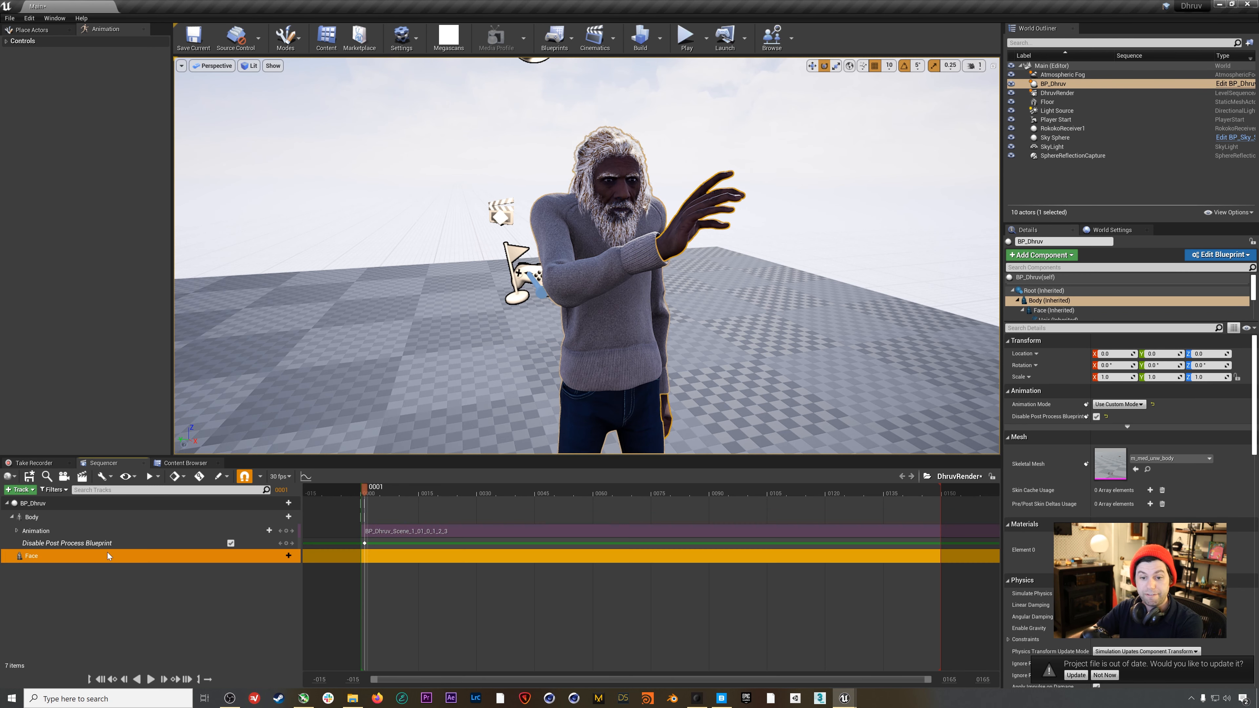
click(284, 556)
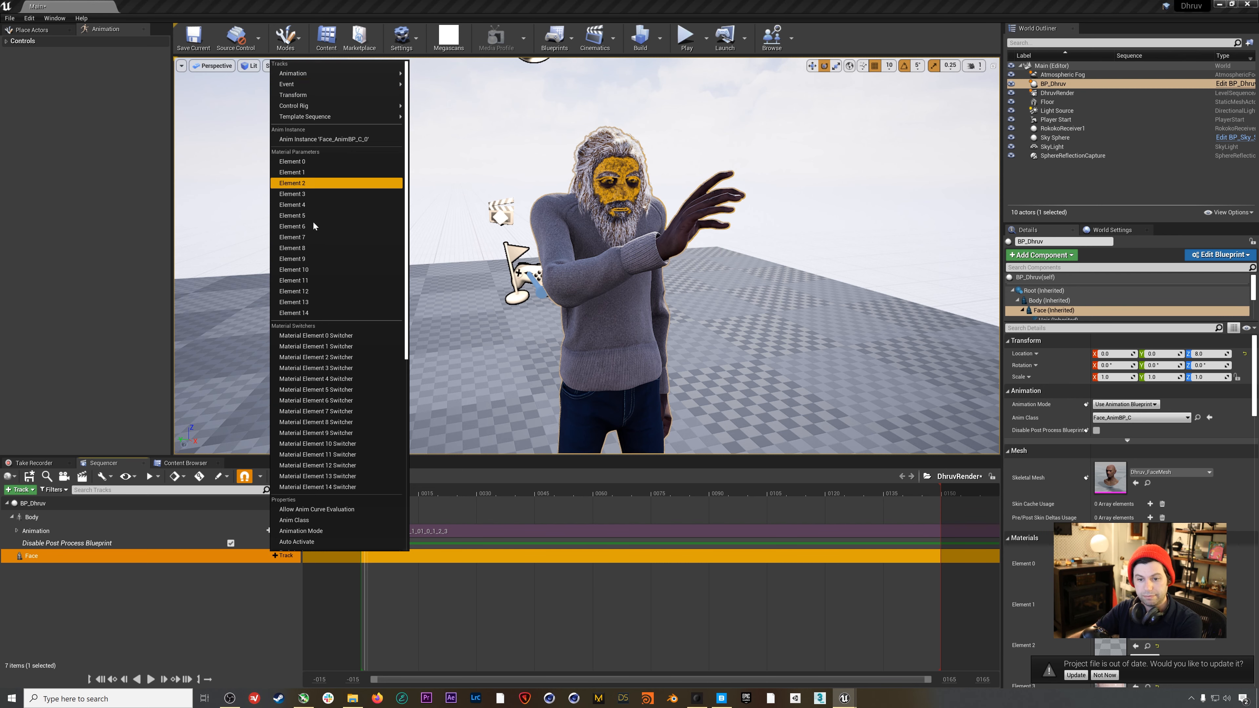
mouse_move(322, 73)
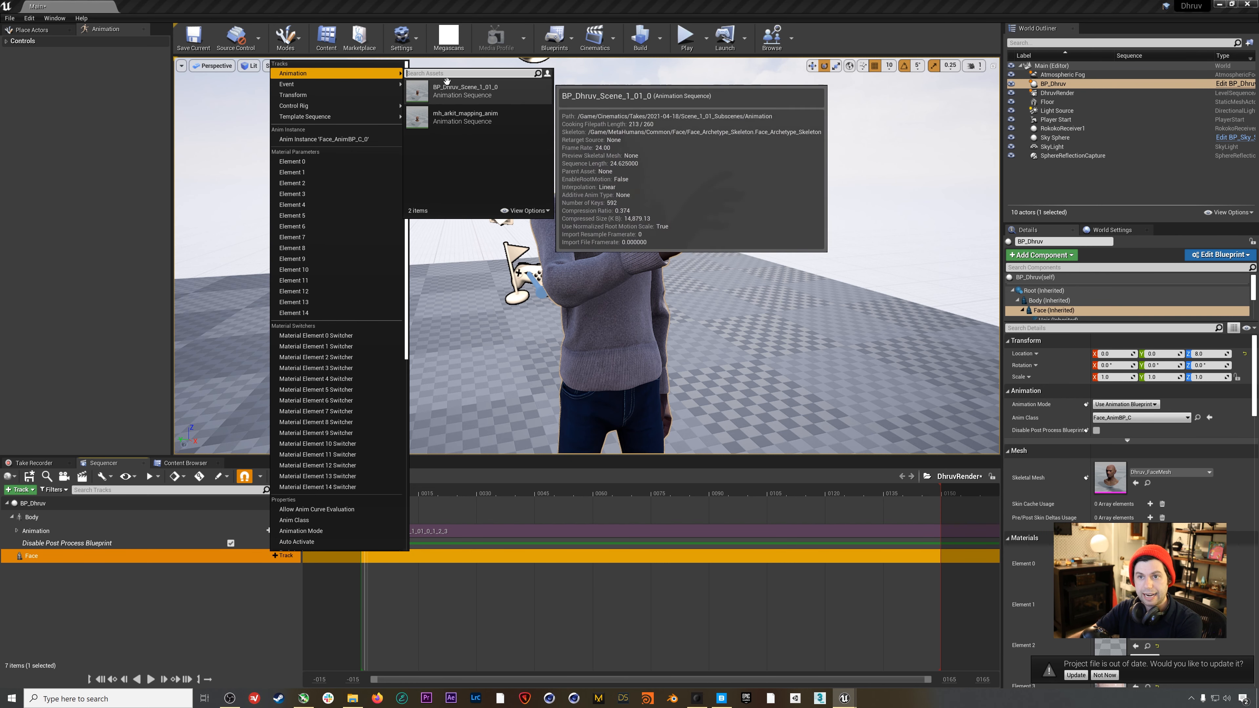
click(501, 93)
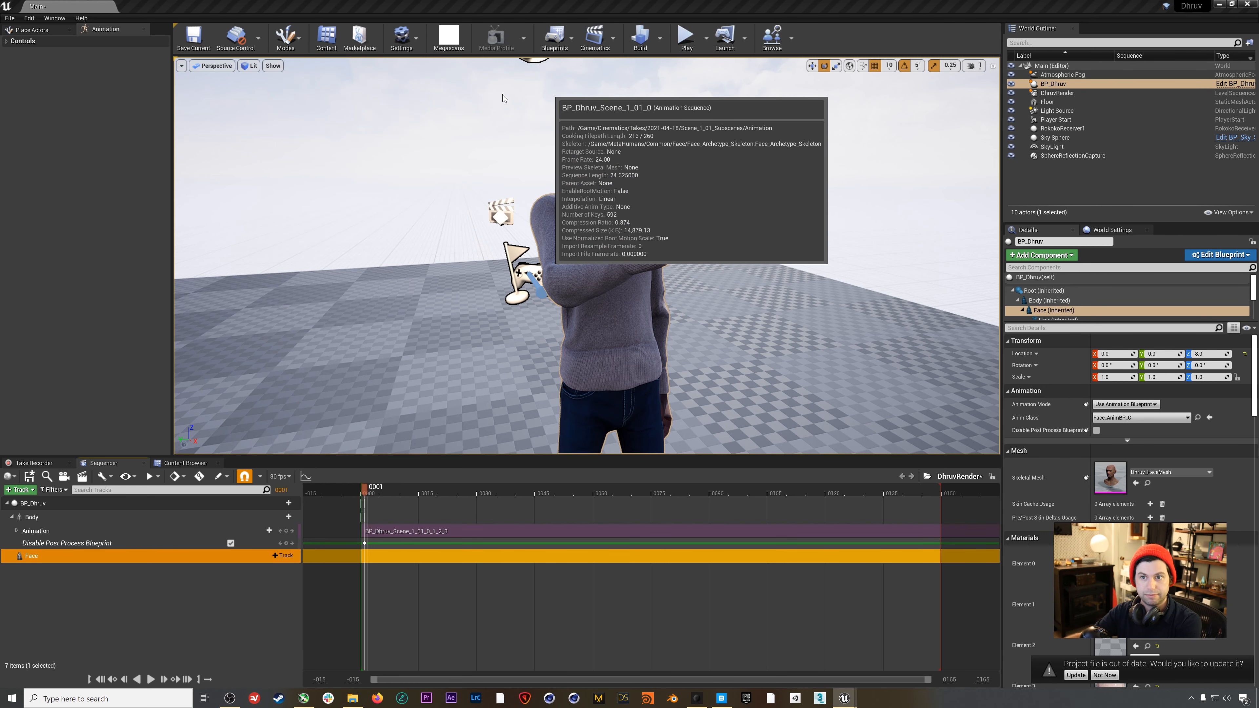
drag(379, 490, 562, 491)
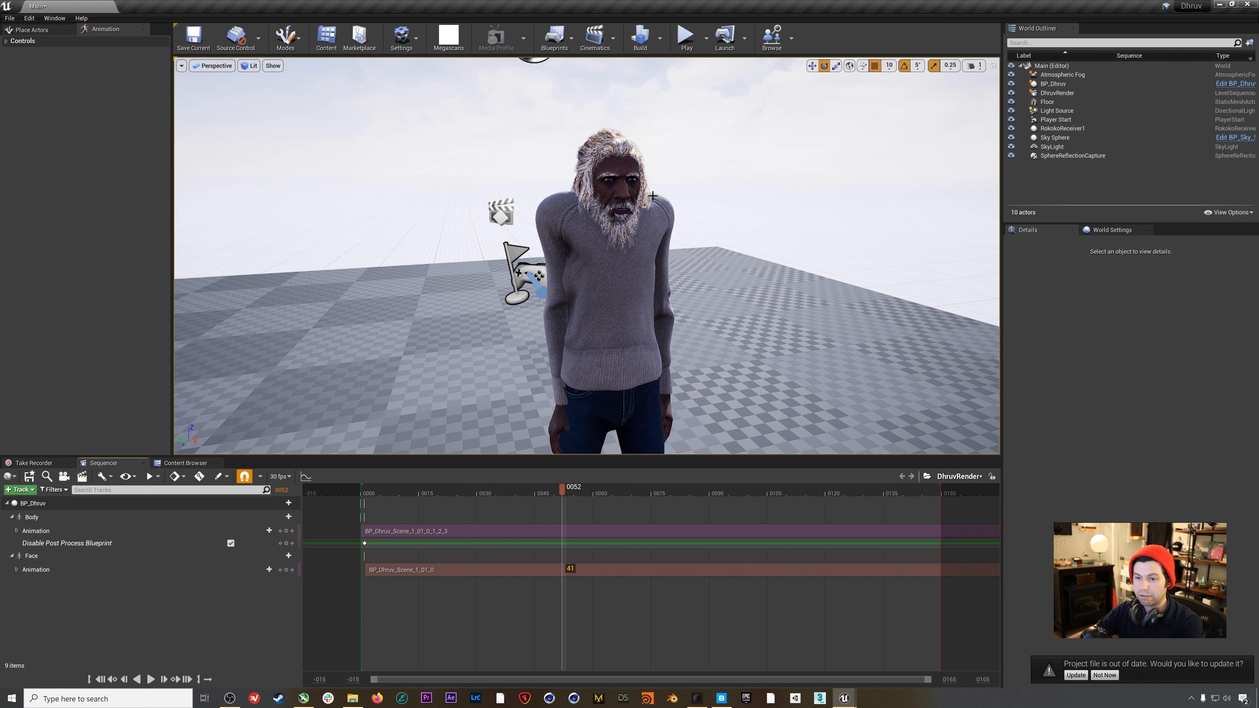
drag(536, 491, 380, 496)
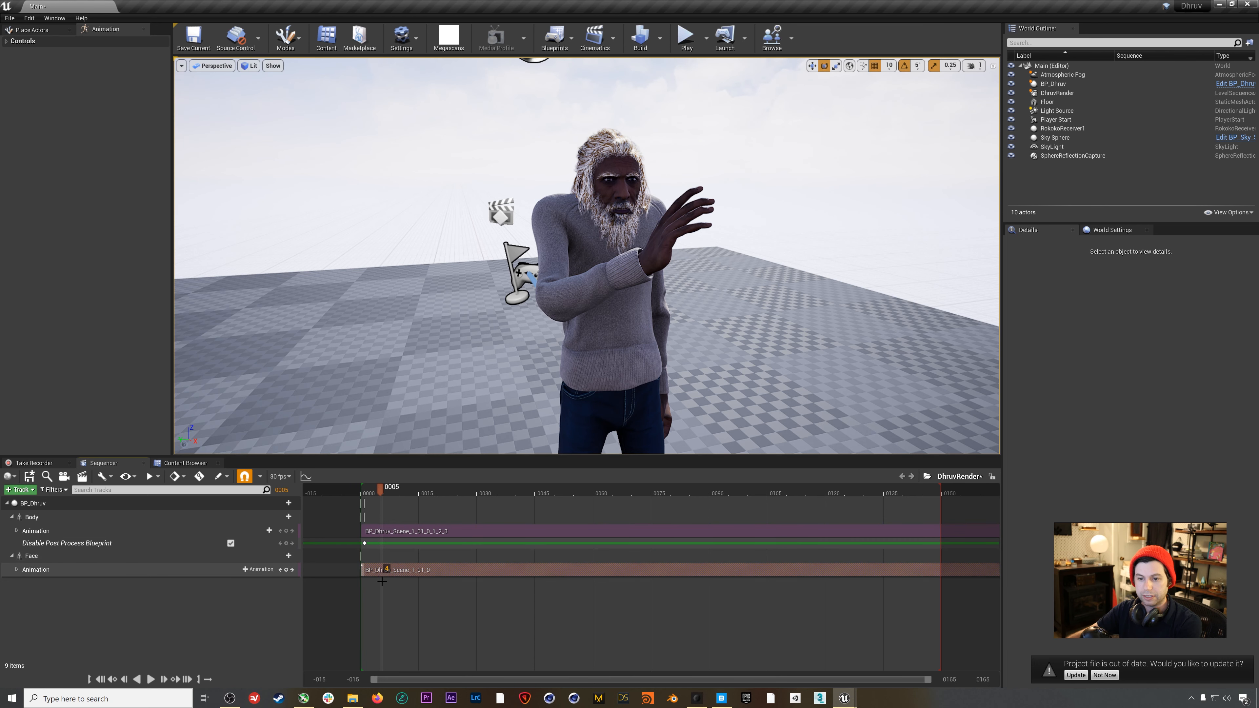
Set the Face component's Animation Mode to Use Animation Asset with BP_Dhruv_Scene_1_01_0, and keyframe the mode at frame 5
drag(410, 567, 386, 572)
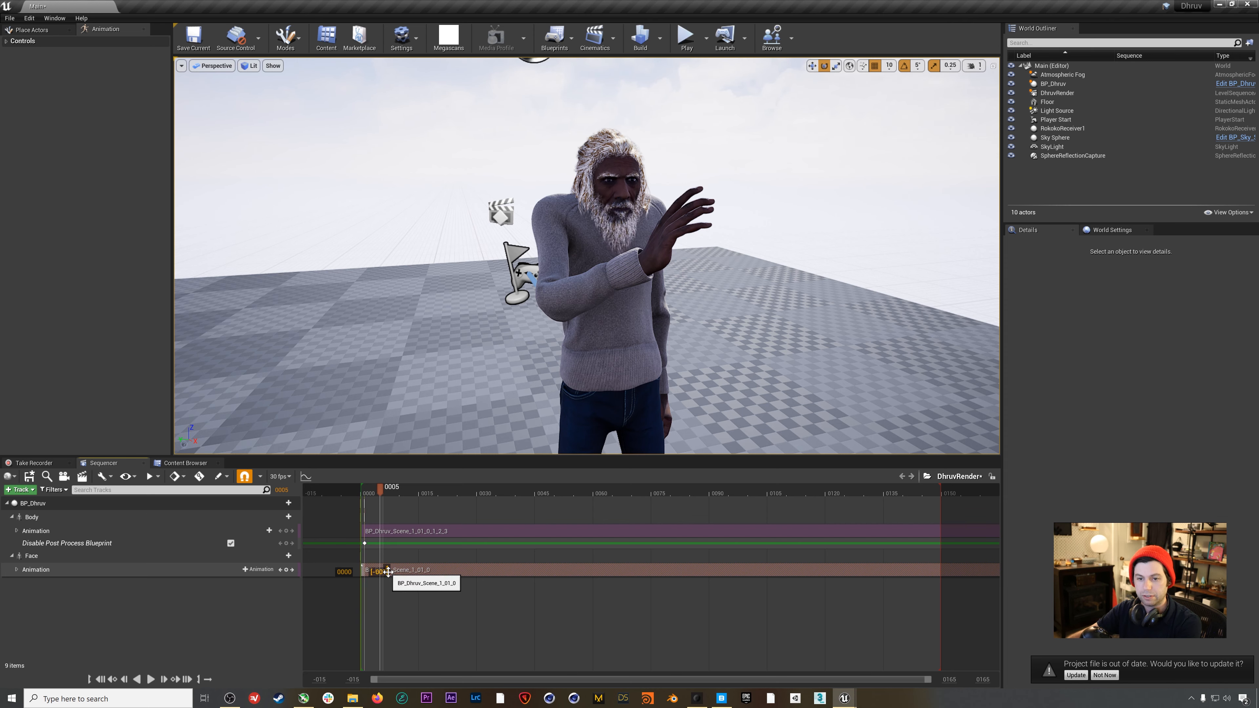
click(469, 568)
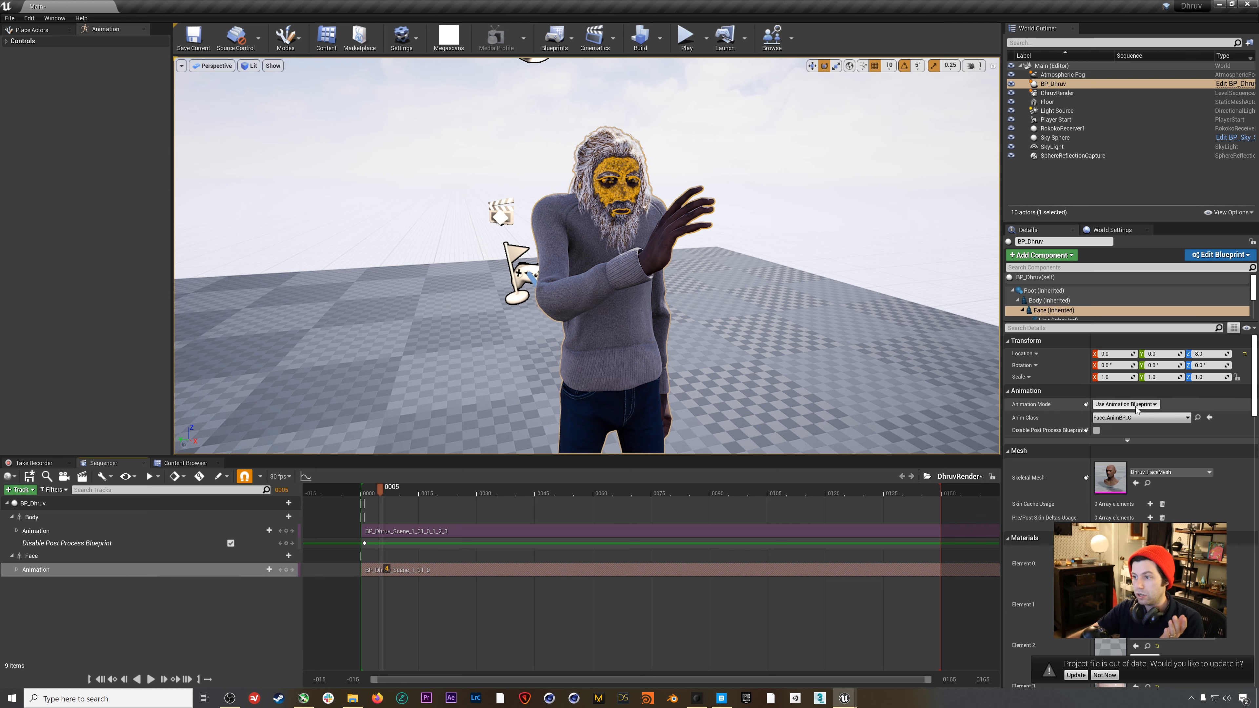
click(1125, 404)
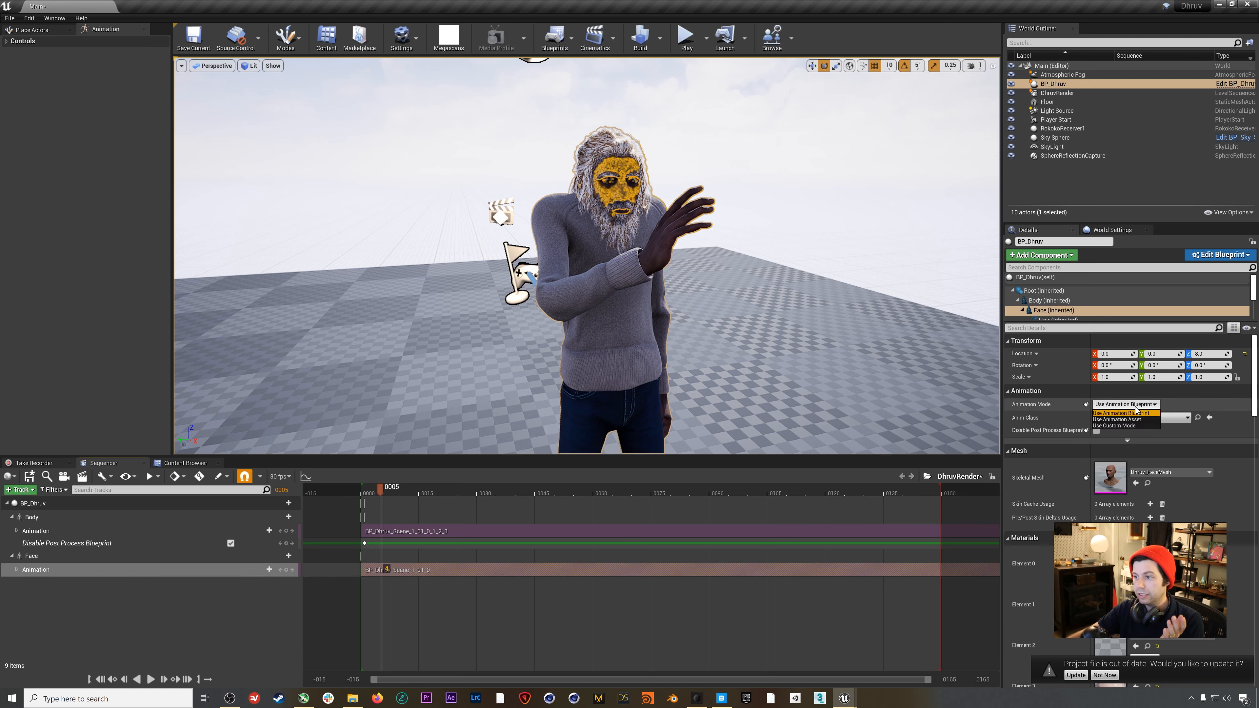
click(1126, 420)
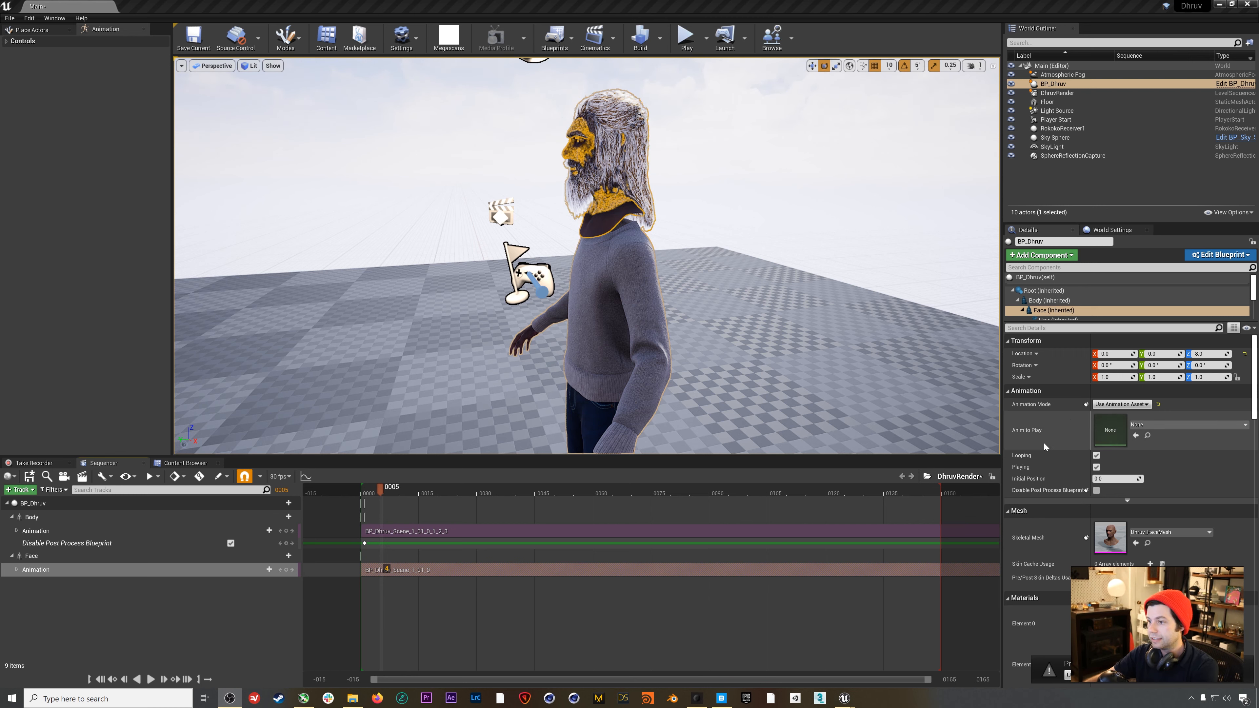
click(1189, 427)
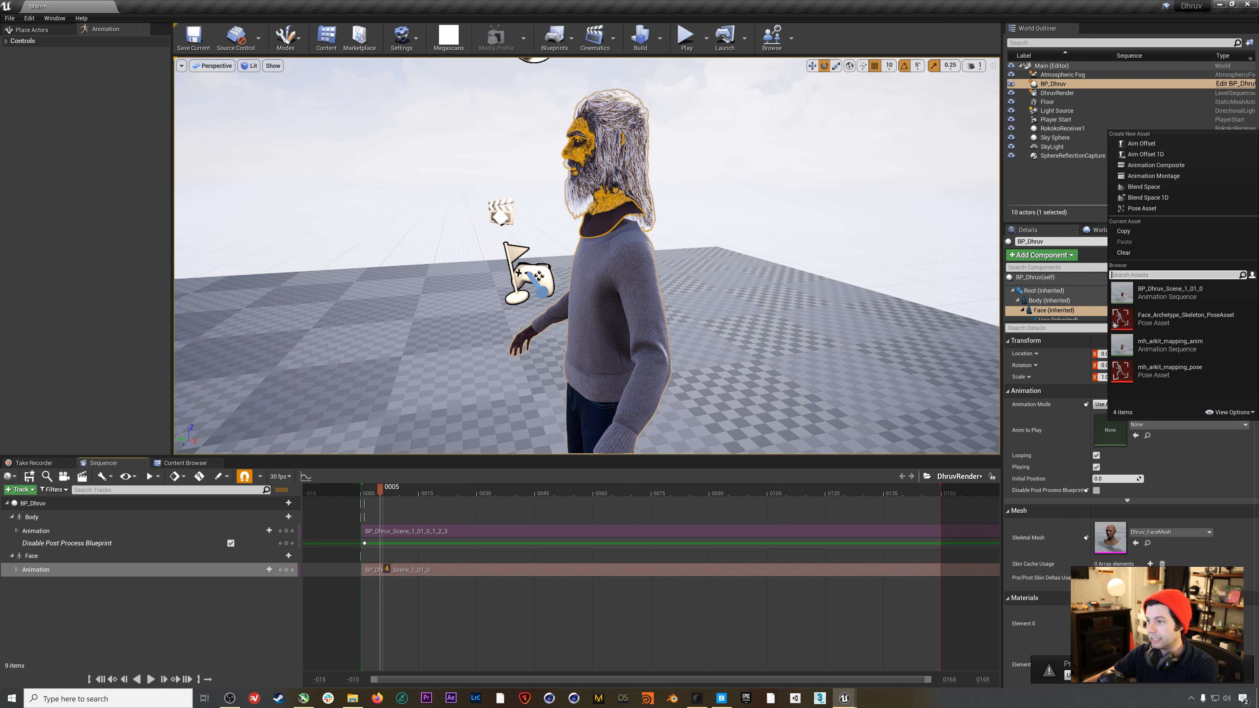
click(1192, 293)
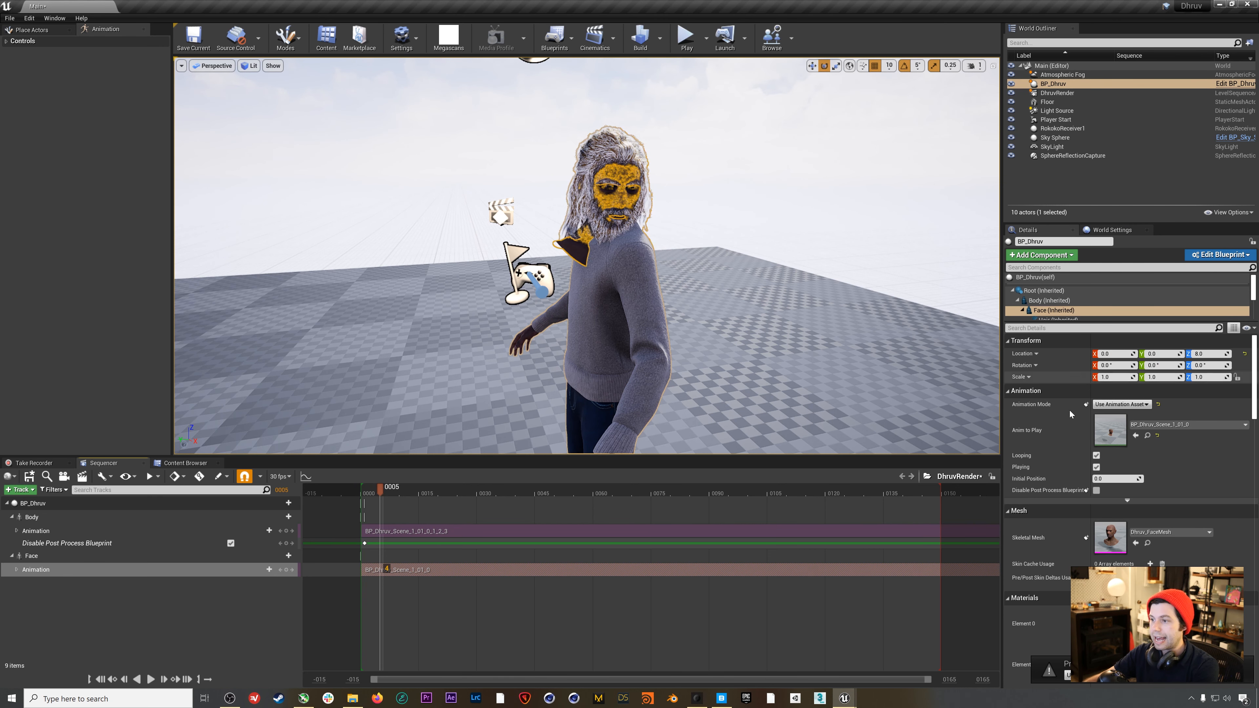
click(1086, 405)
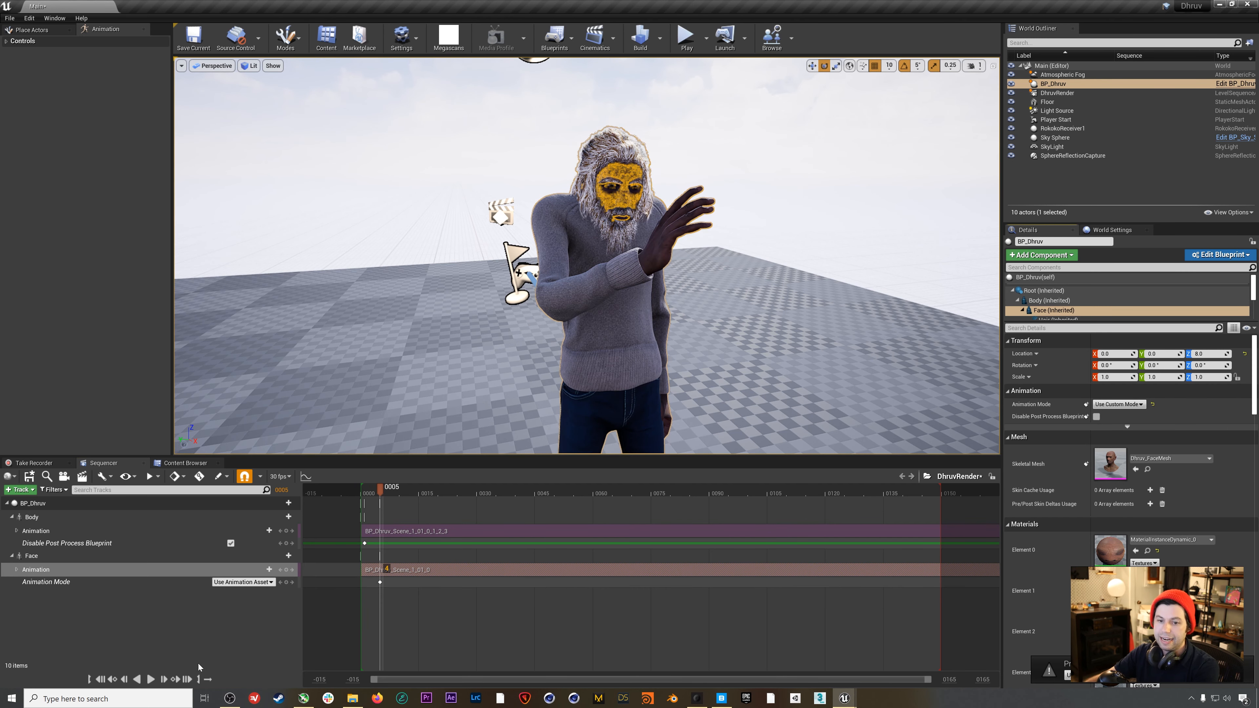
Play the sequence to preview the body and face animation together with nothing on the character highlighted
click(155, 680)
click(812, 332)
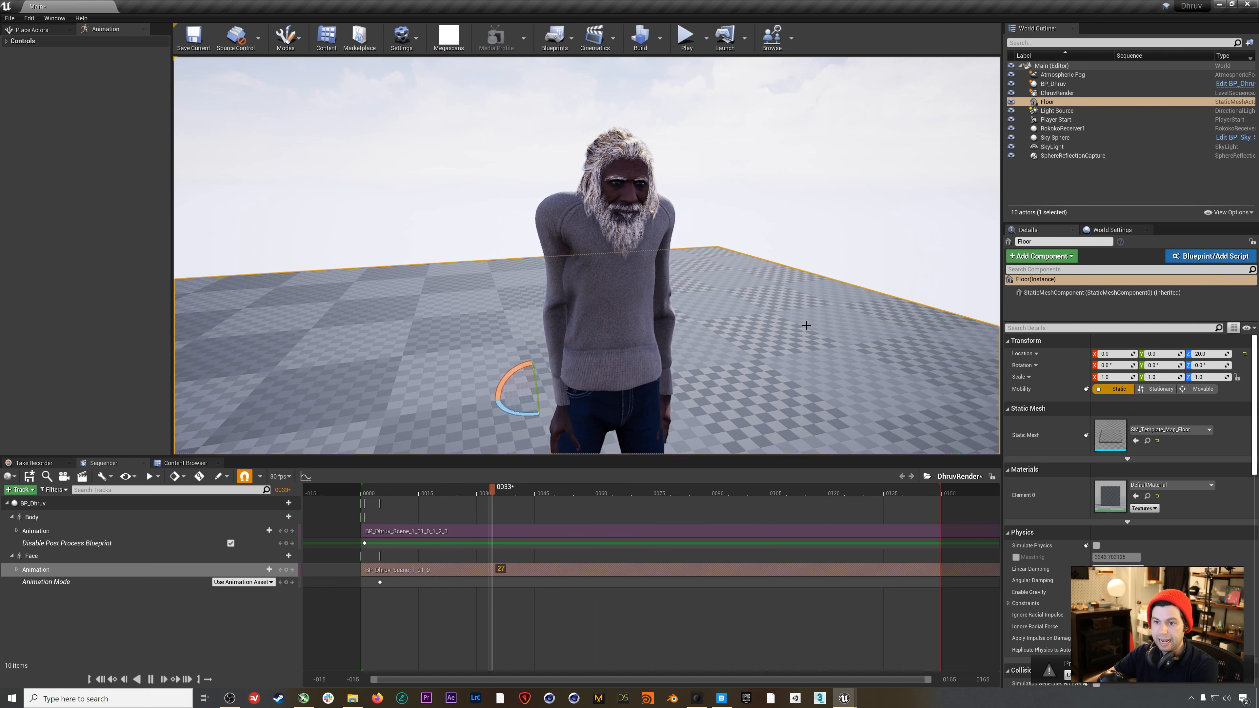
click(816, 228)
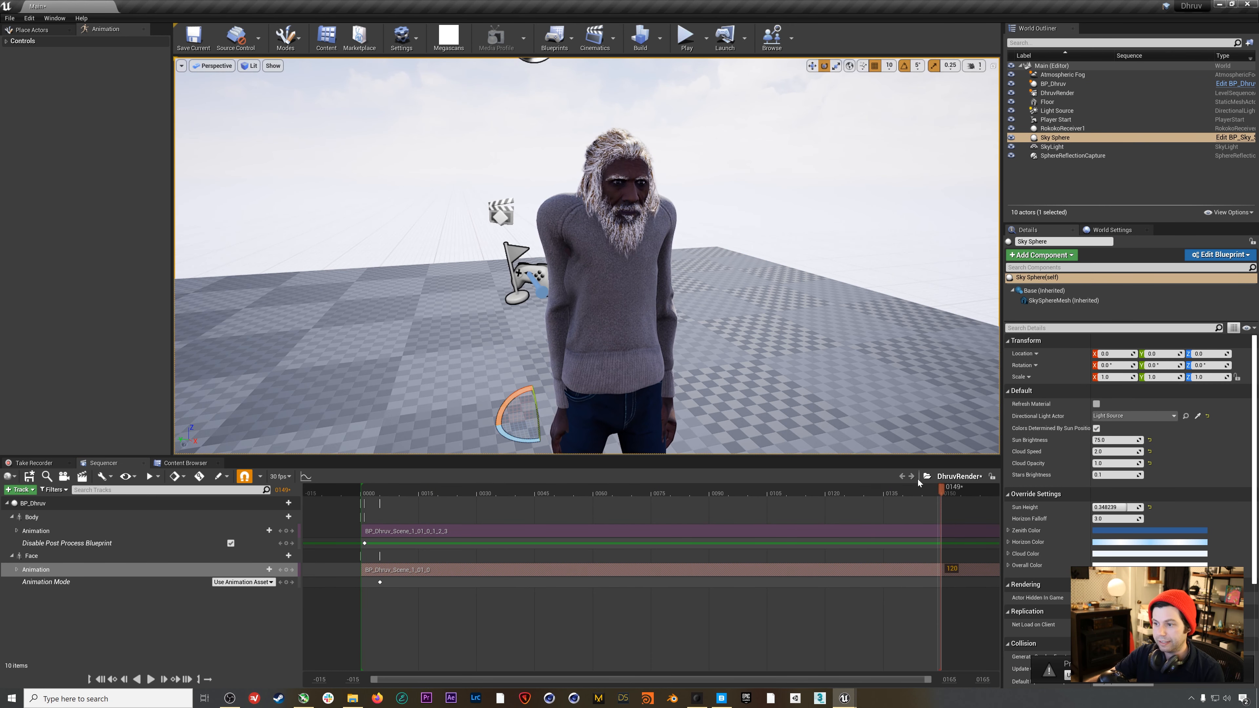
Extend the sequence's playback range to the end of the recorded animation sections and play it back
click(676, 491)
ctrl+scroll(675, 546, down, 4)
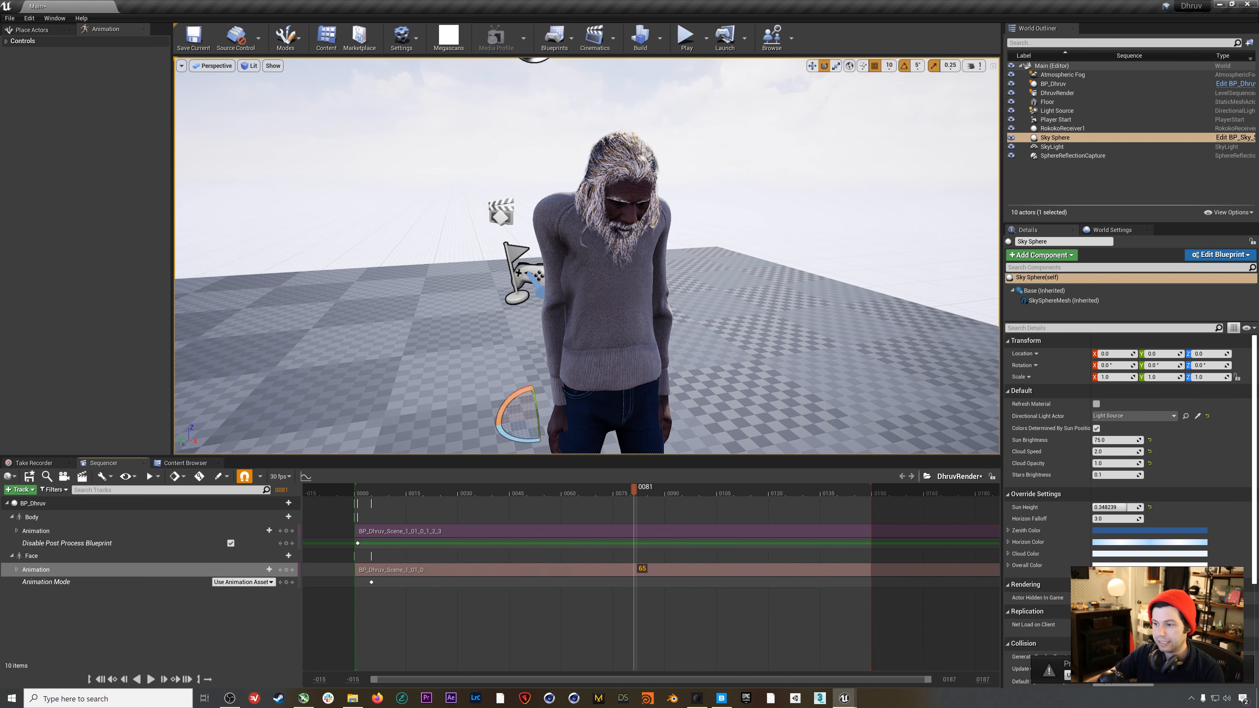
drag(1073, 680, 1081, 706)
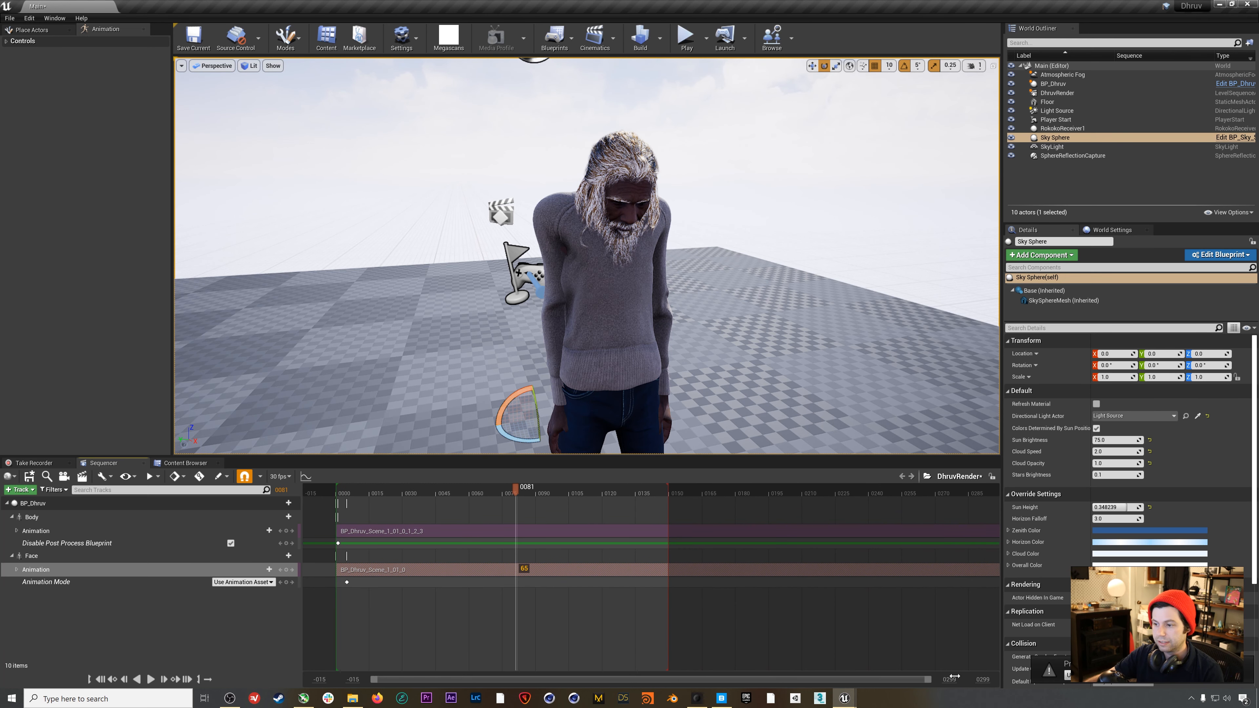
drag(953, 678, 953, 678)
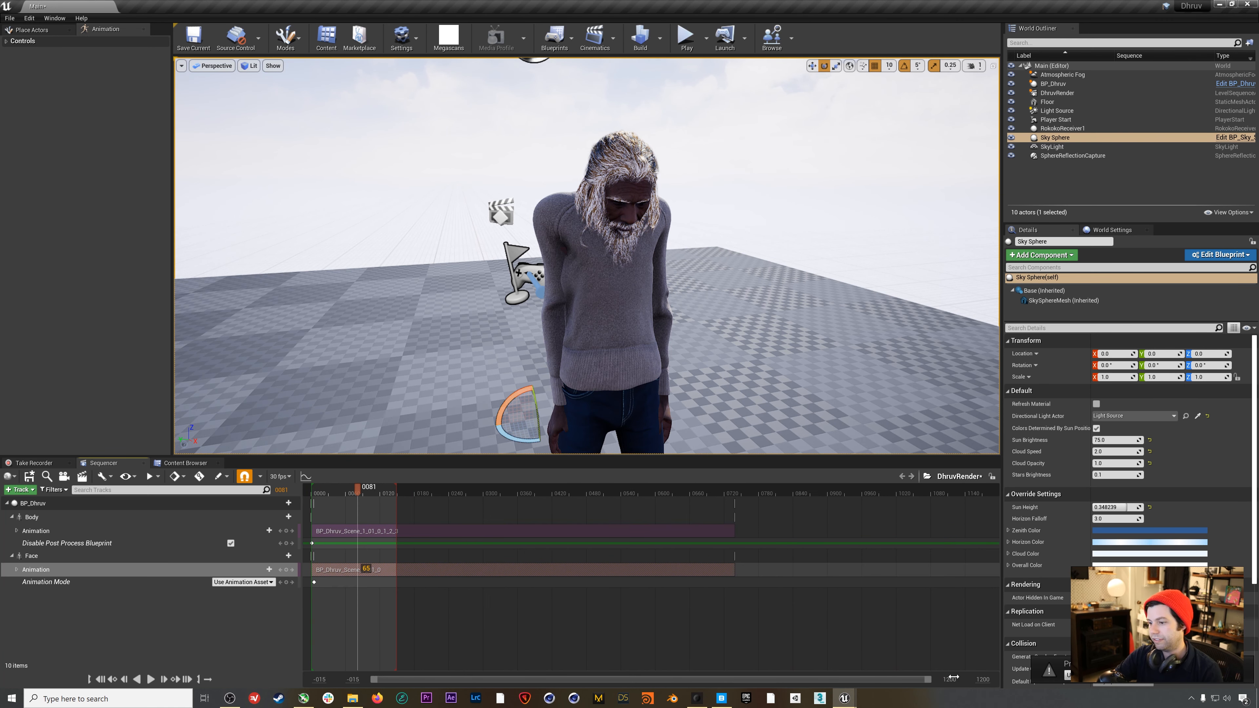
mouse_move(392, 488)
mouse_down()
mouse_move(778, 490)
mouse_move(730, 494)
mouse_up()
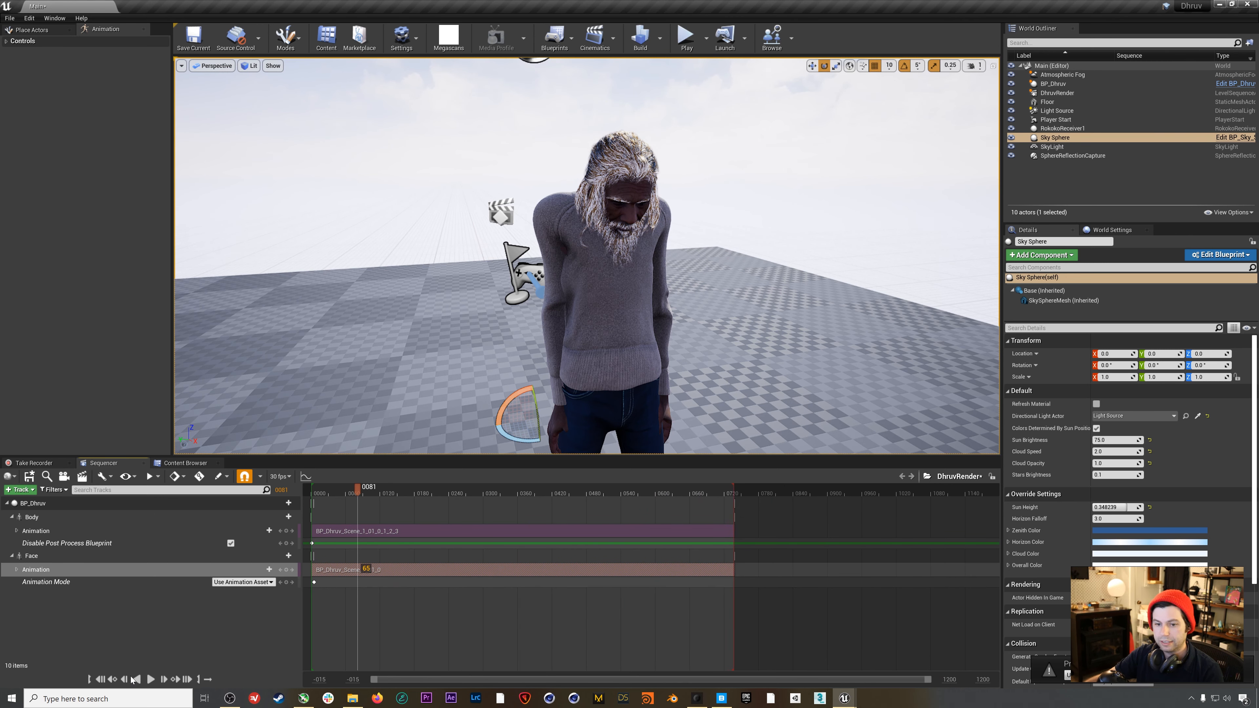
click(148, 680)
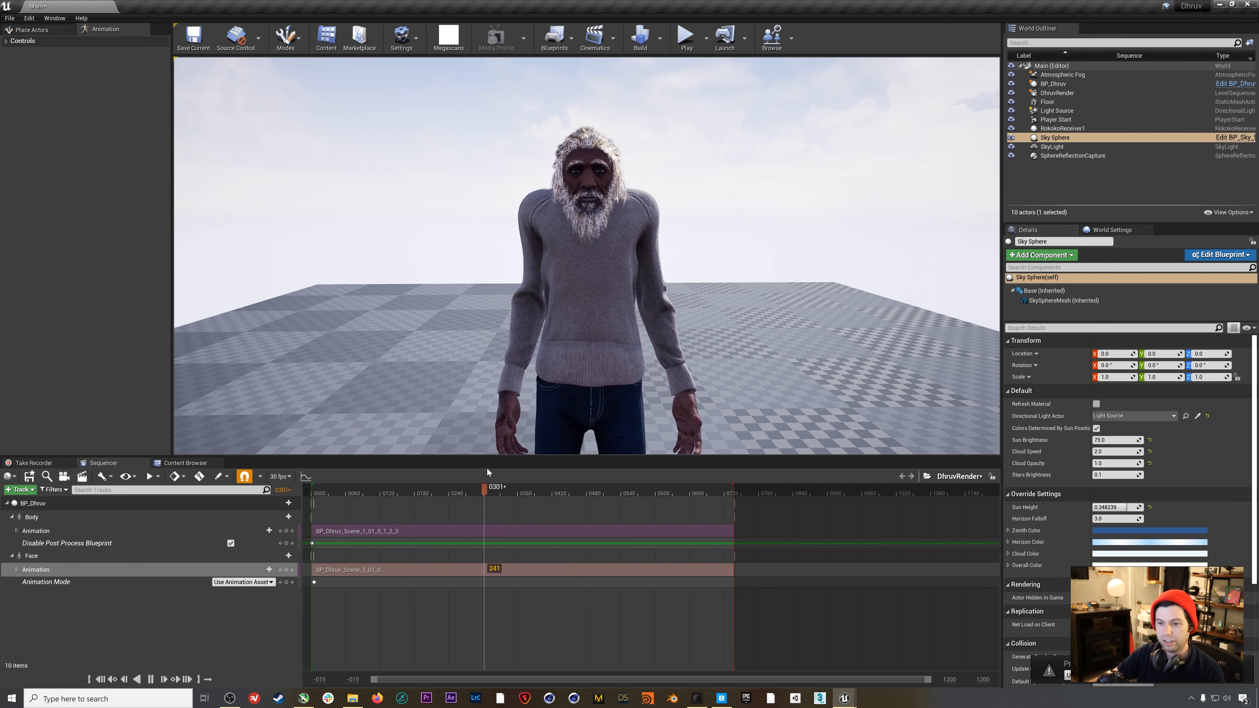
click(150, 679)
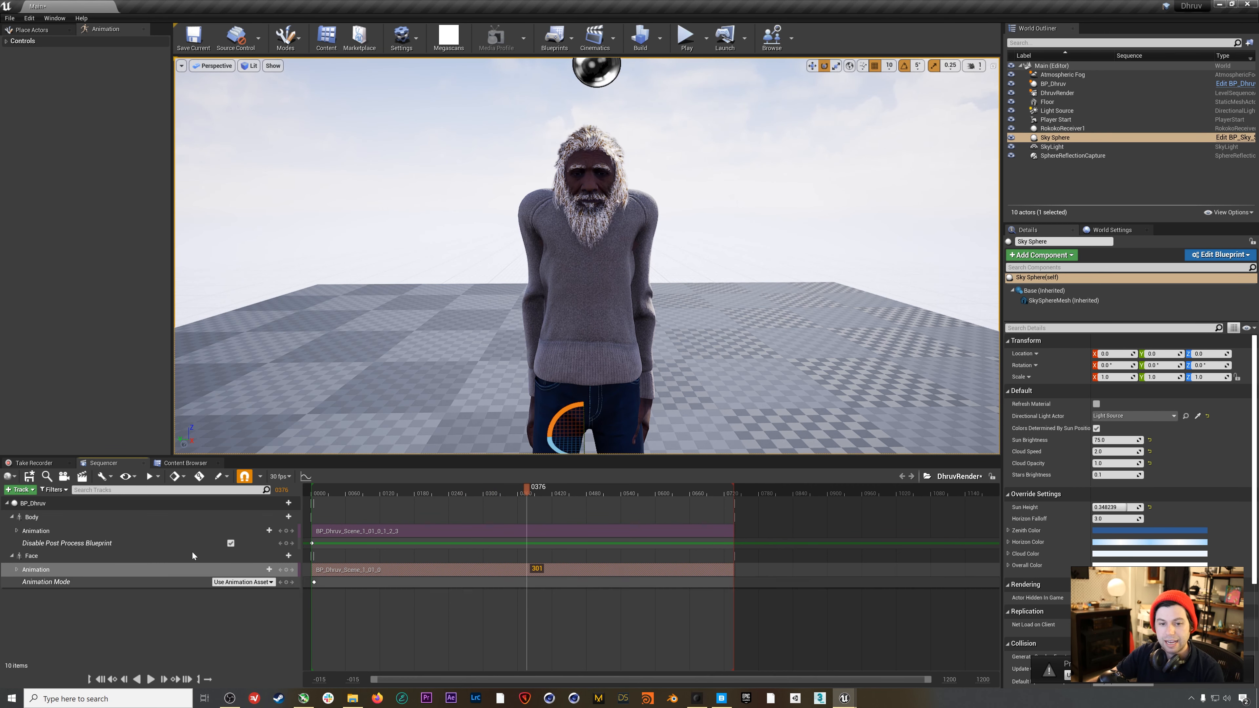
Add a Transform track to Face and raise its Location Z to about 18.96
click(52, 556)
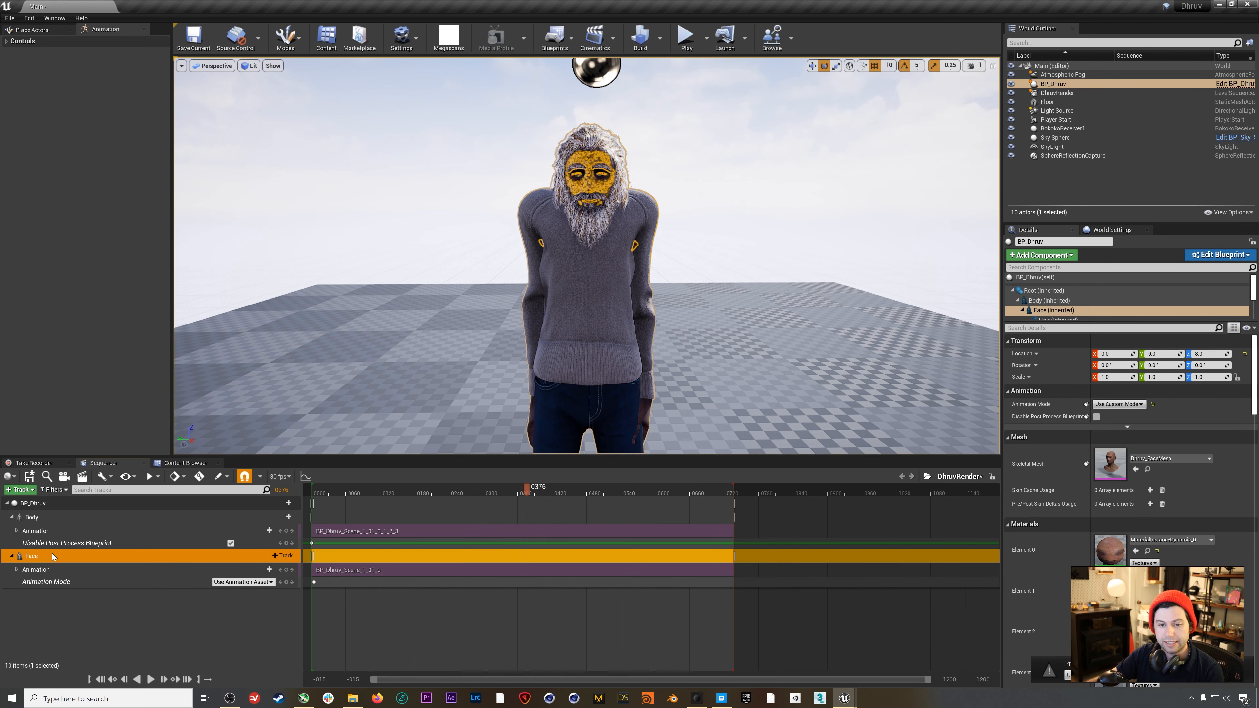
click(284, 557)
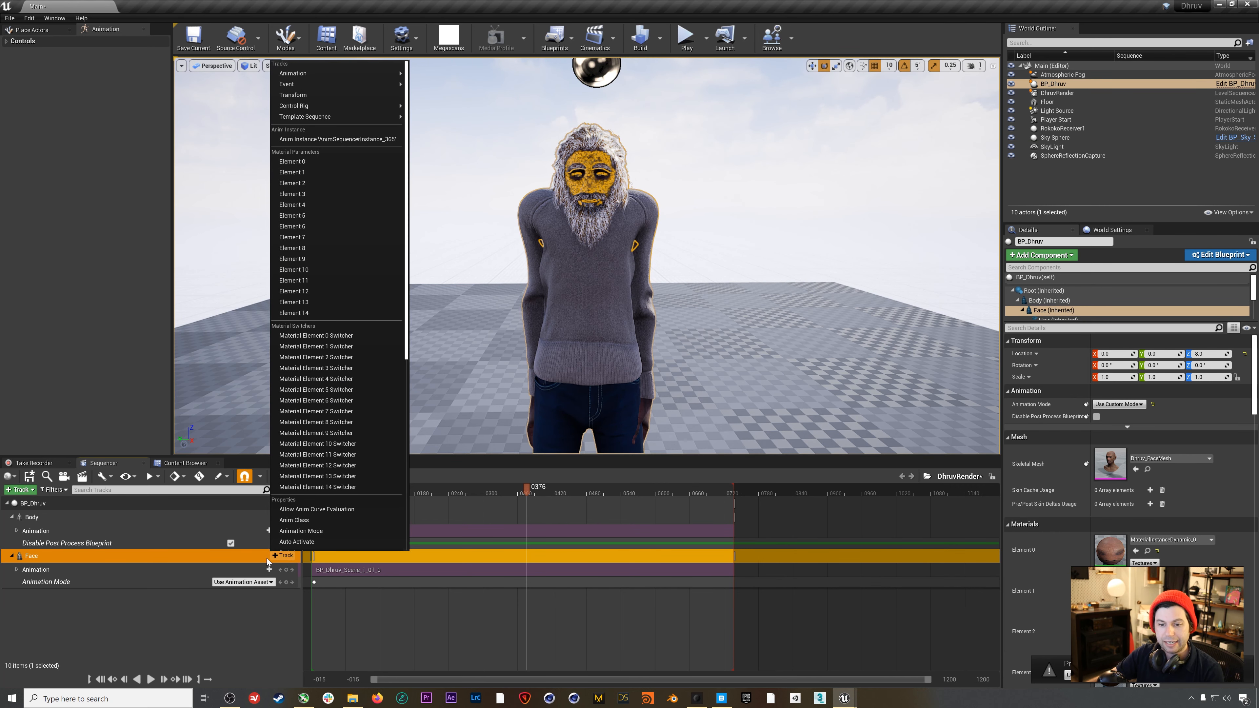
click(302, 95)
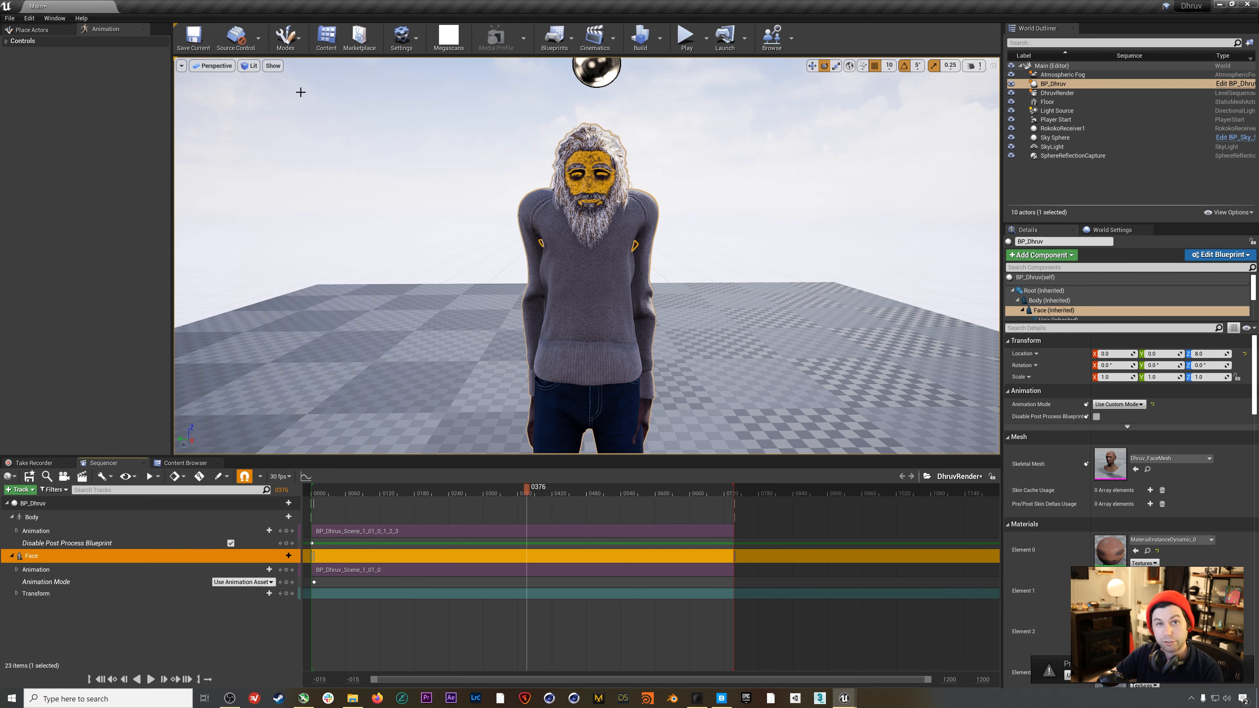
click(17, 593)
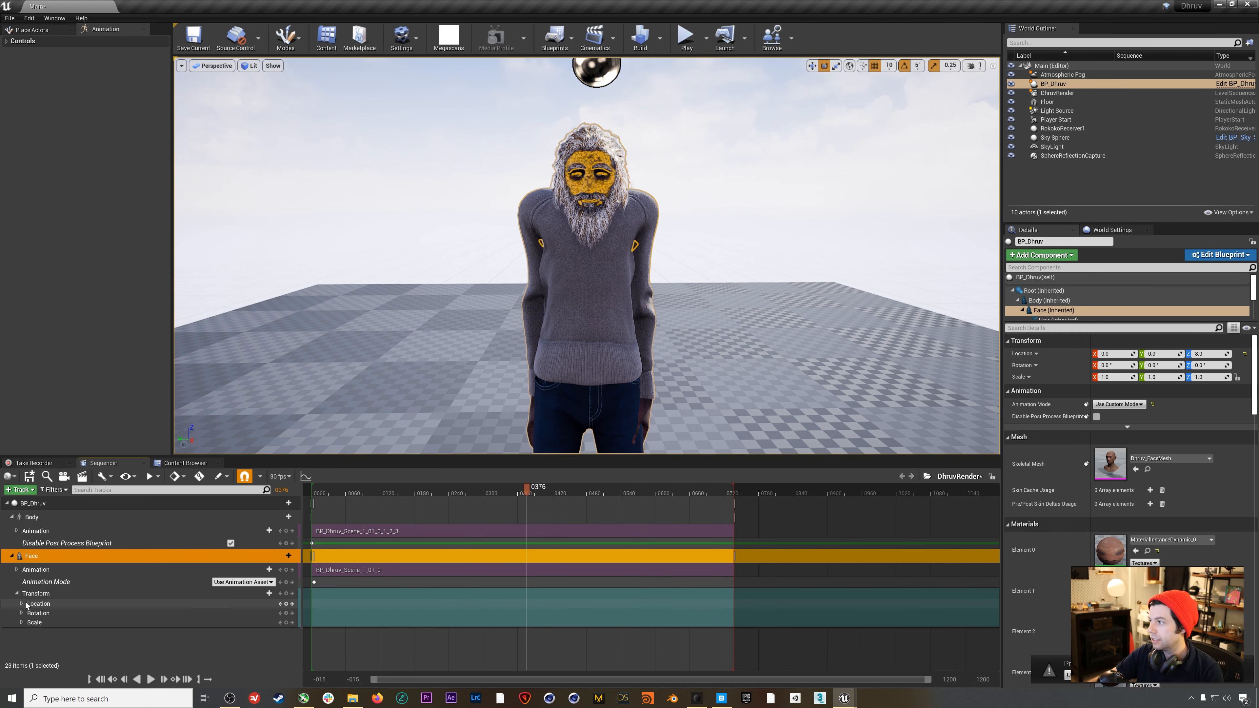
click(26, 605)
click(22, 604)
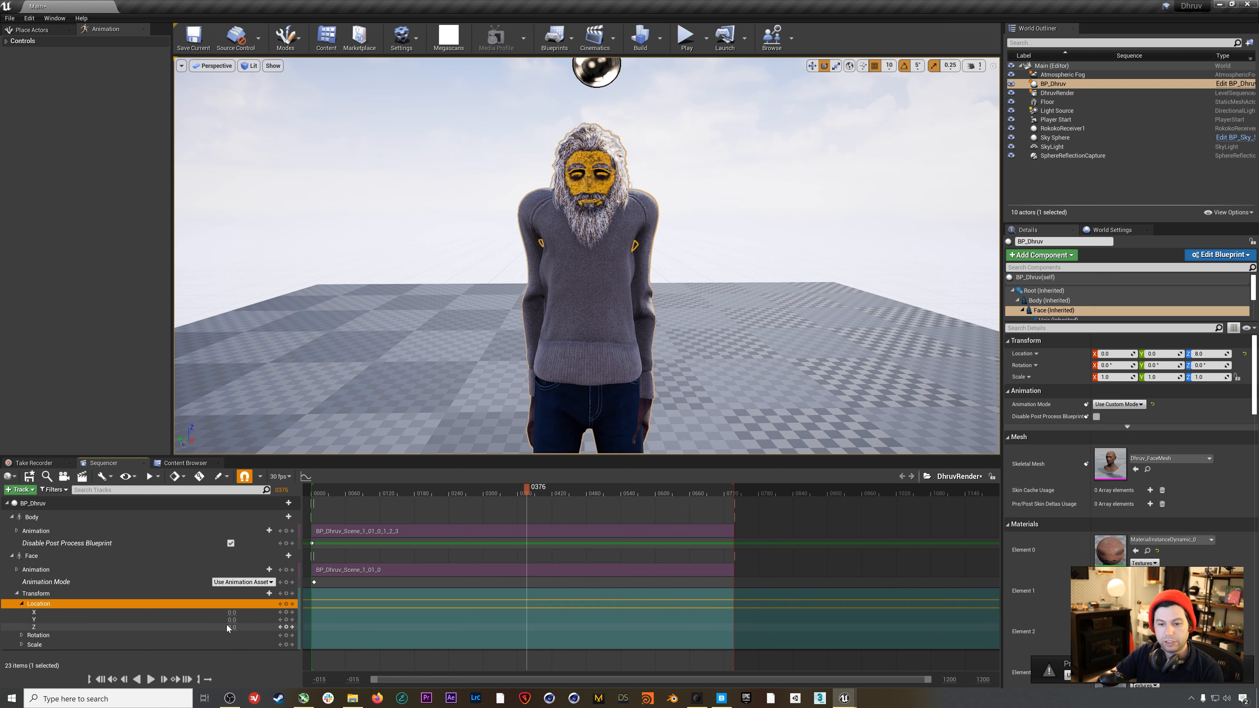
drag(234, 625, 248, 625)
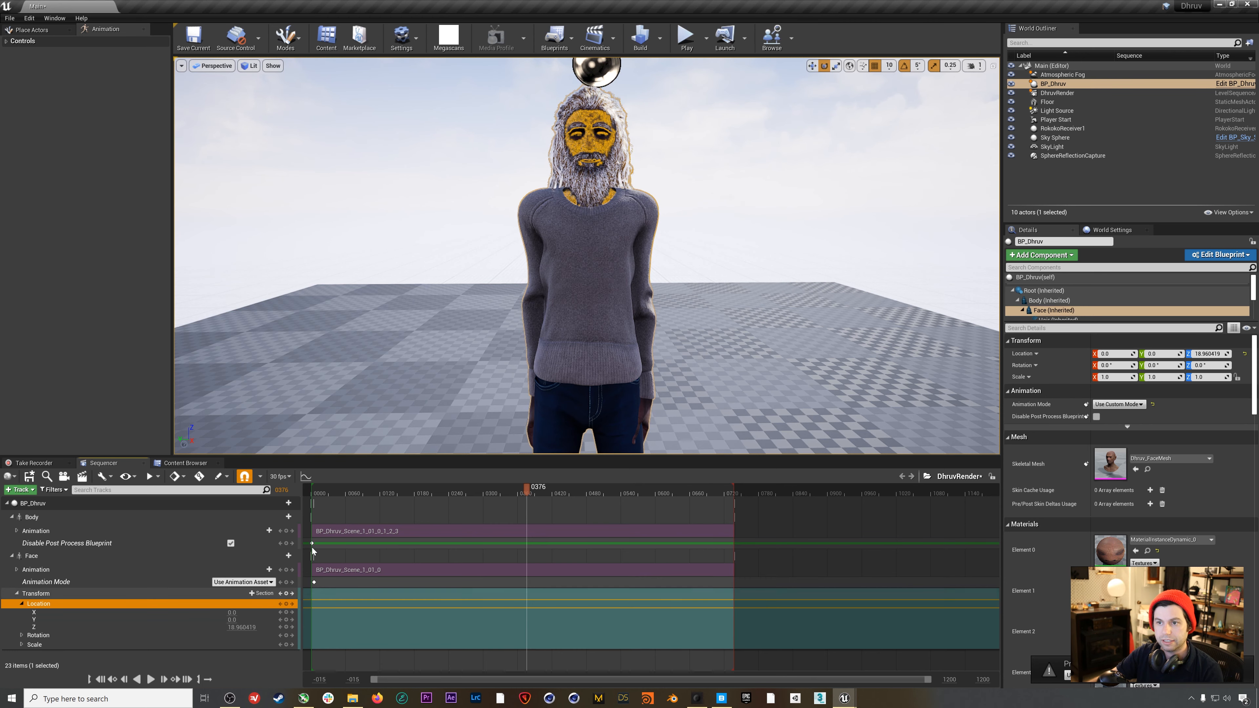
Inspect the neckline up close and fine-tune the Face track's Location Z to about 18.92
key(f)
scroll(577, 163, up, 8)
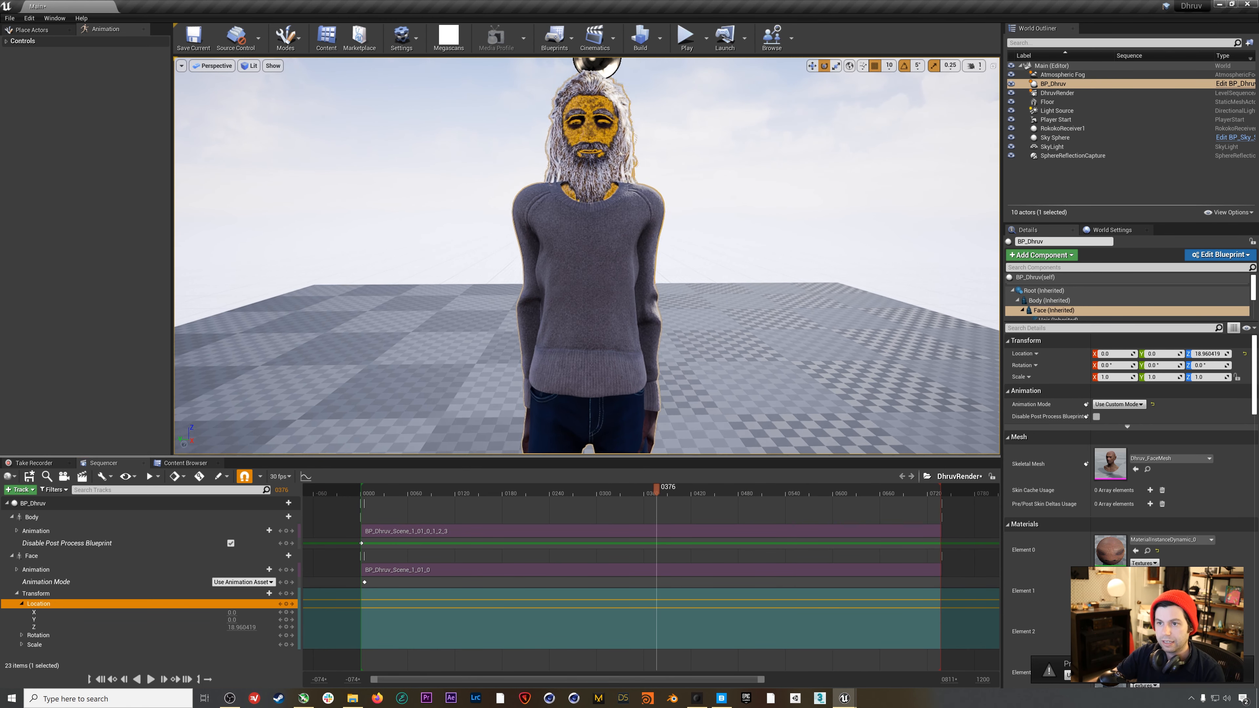
mouse_move(313, 355)
alt+mouse_down()
mouse_move(318, 411)
mouse_move(416, 427)
mouse_move(320, 407)
mouse_move(313, 377)
alt+mouse_up()
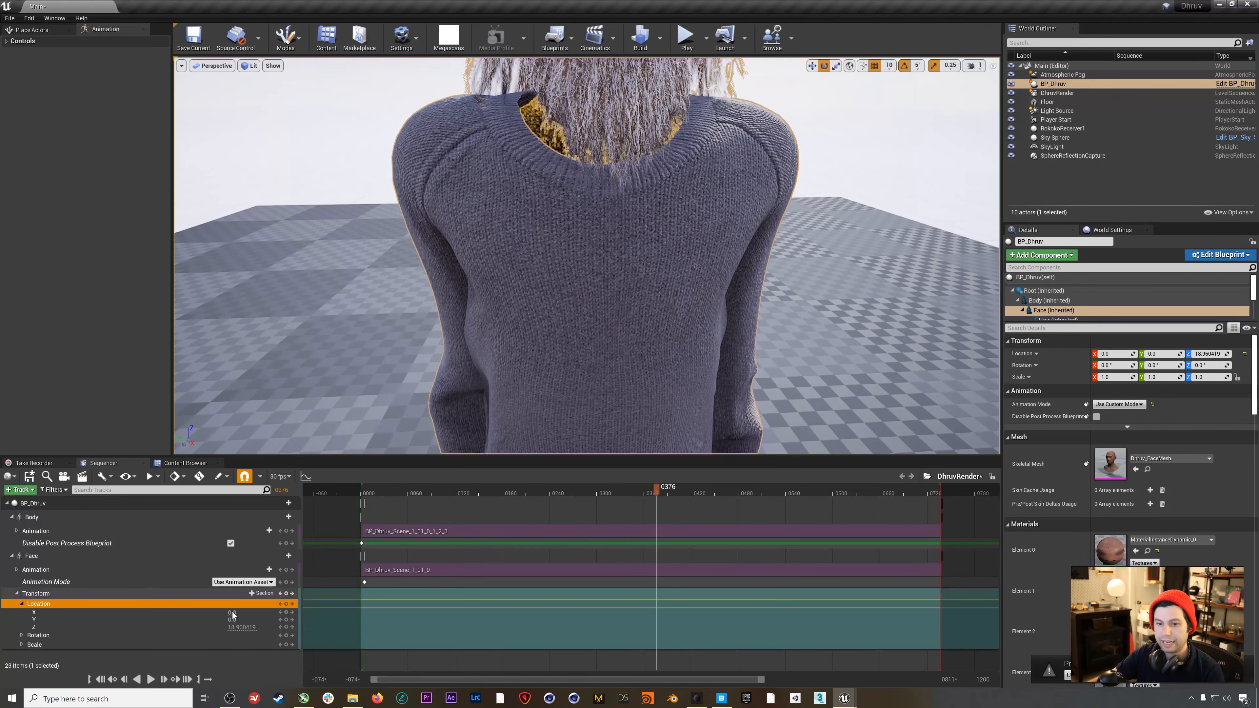
drag(242, 627, 241, 627)
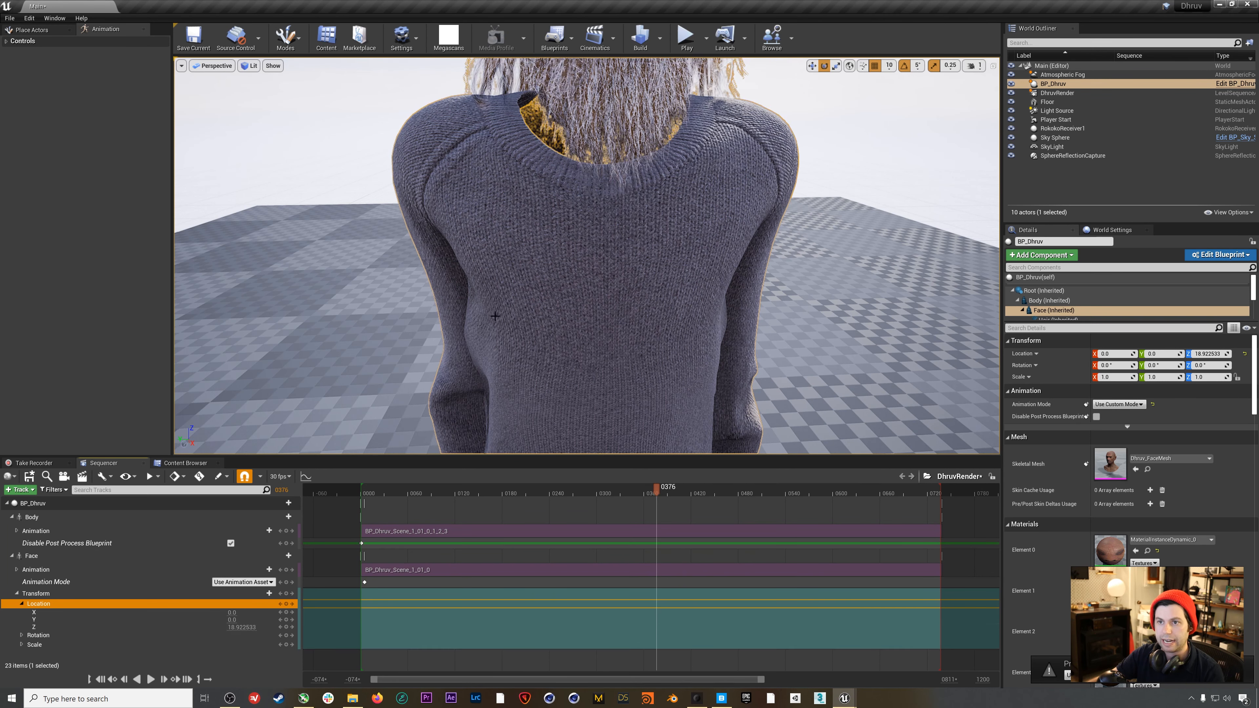
scroll(599, 188, down, 9)
scroll(601, 207, up, 3)
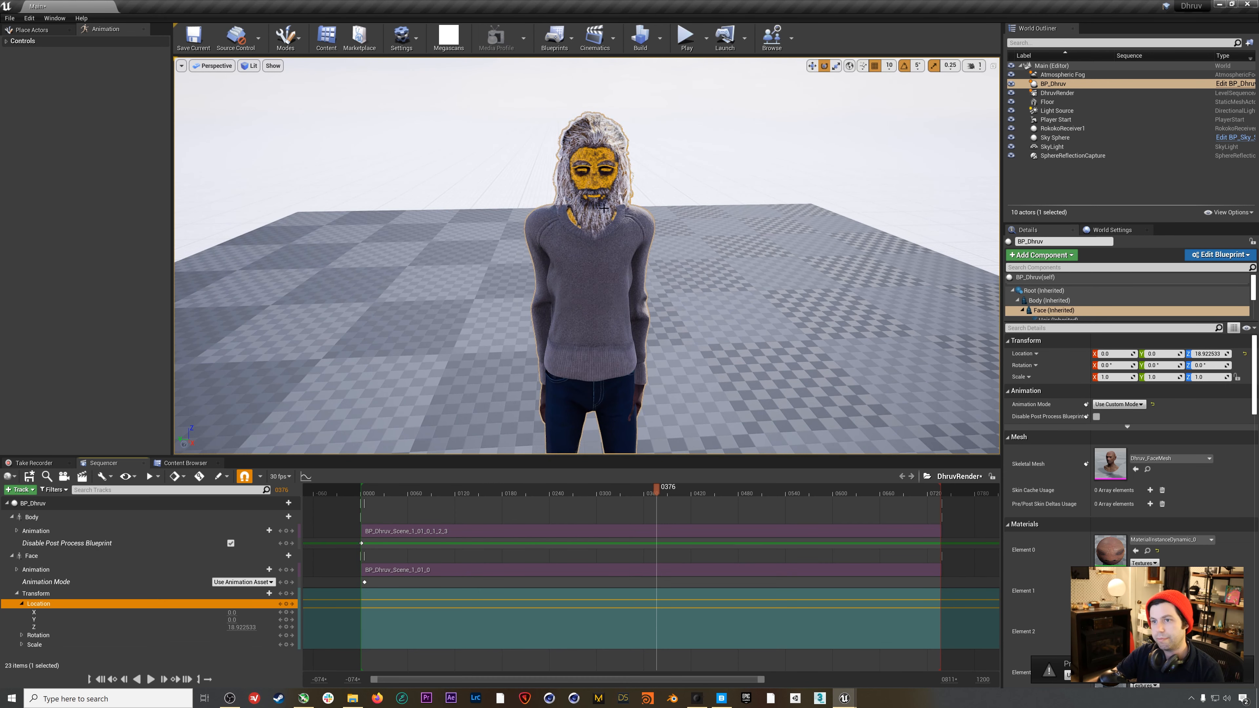
scroll(484, 211, up, 4)
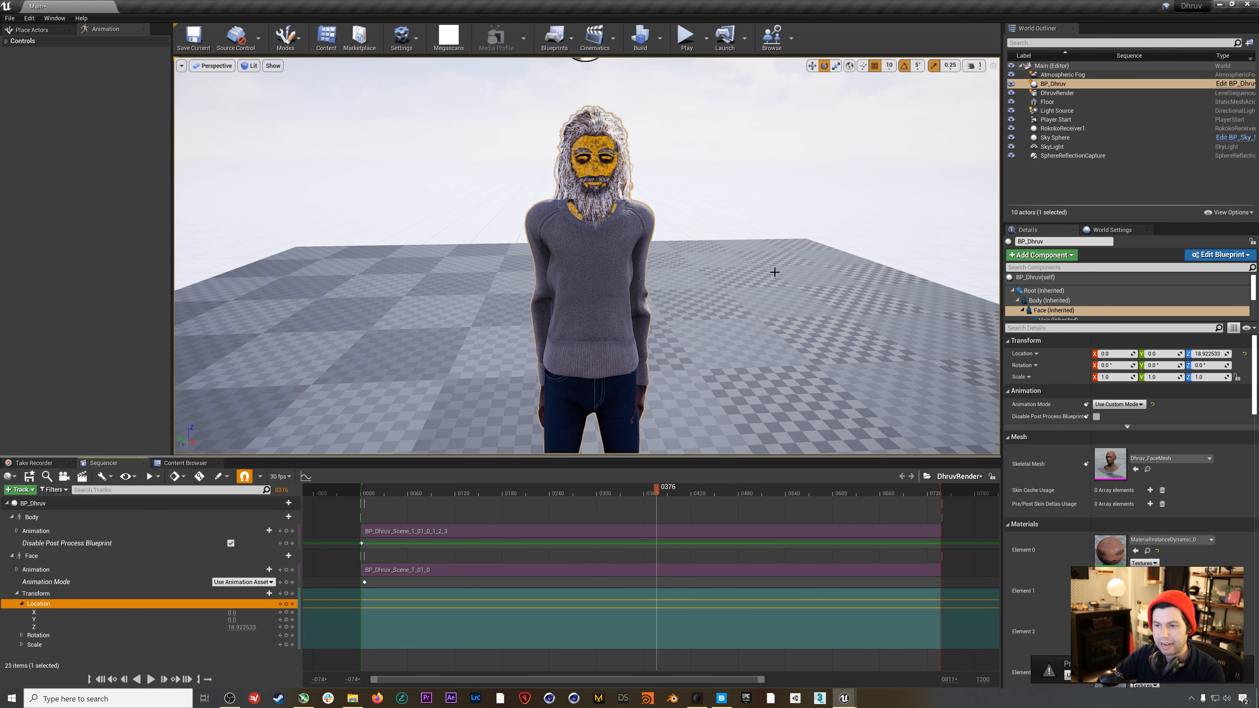
Play the sequence to check the head placement, undo the Location Y change and set the Face's Location X to about -0.41
click(778, 191)
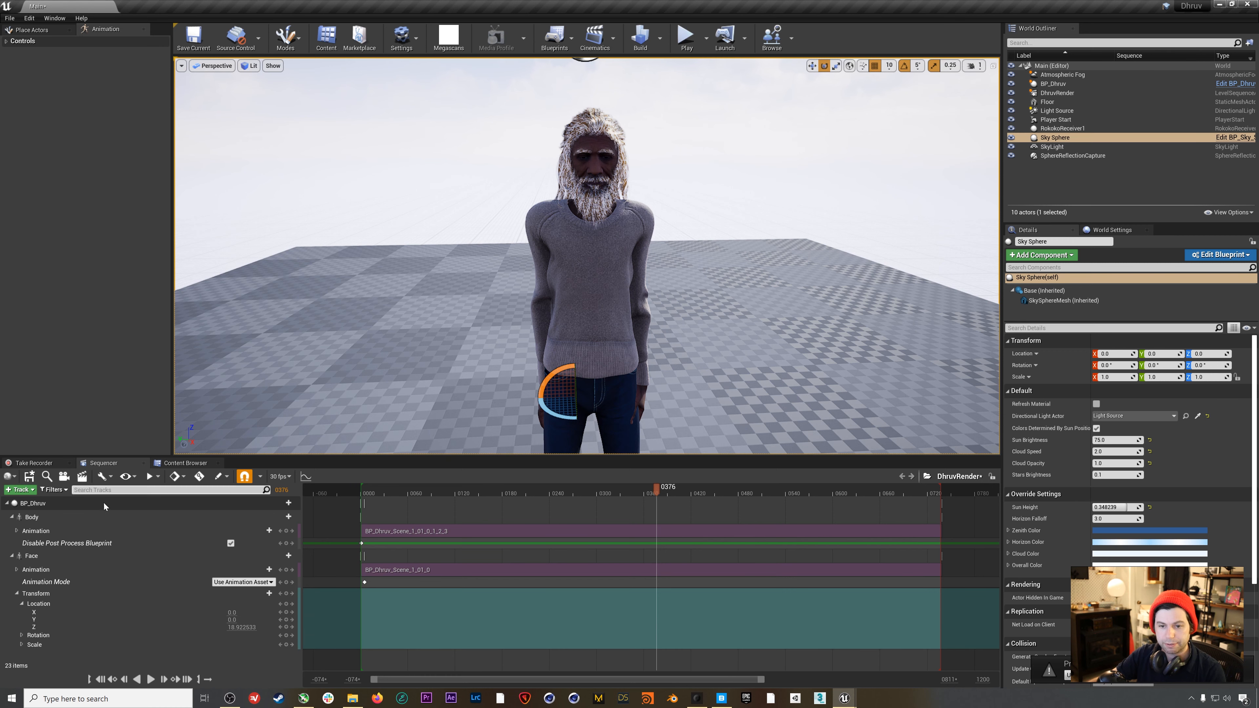
click(150, 679)
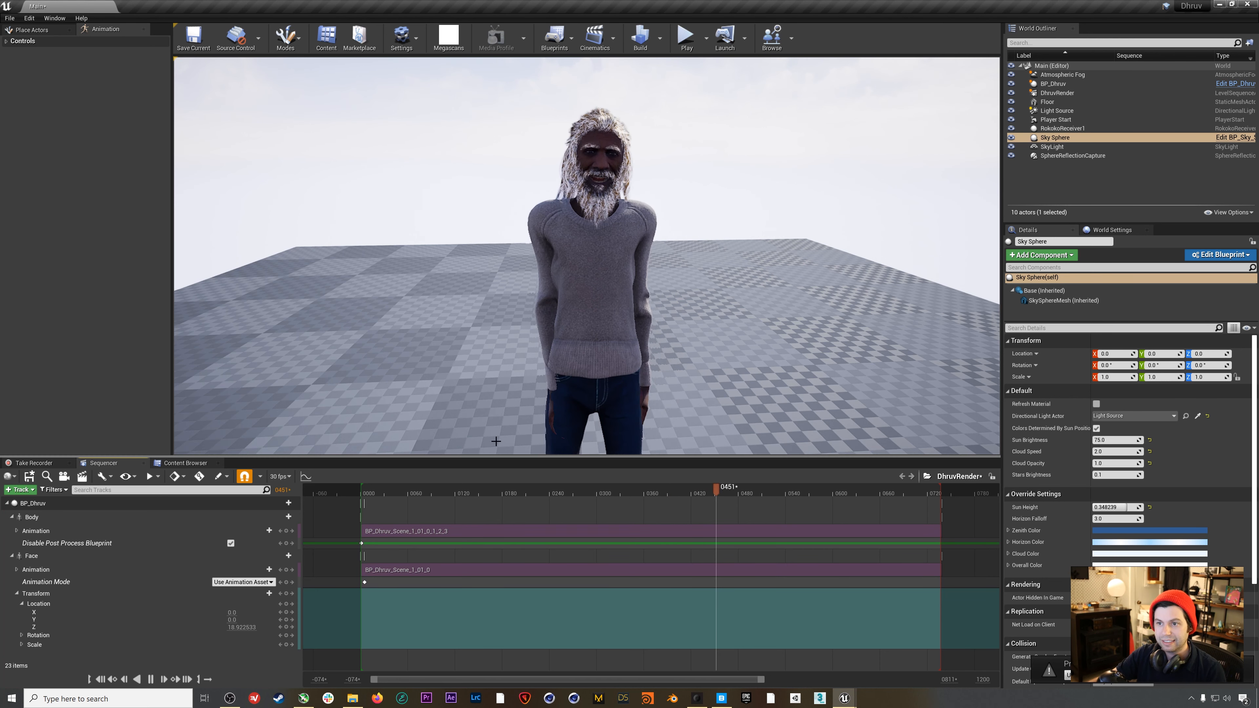
click(150, 679)
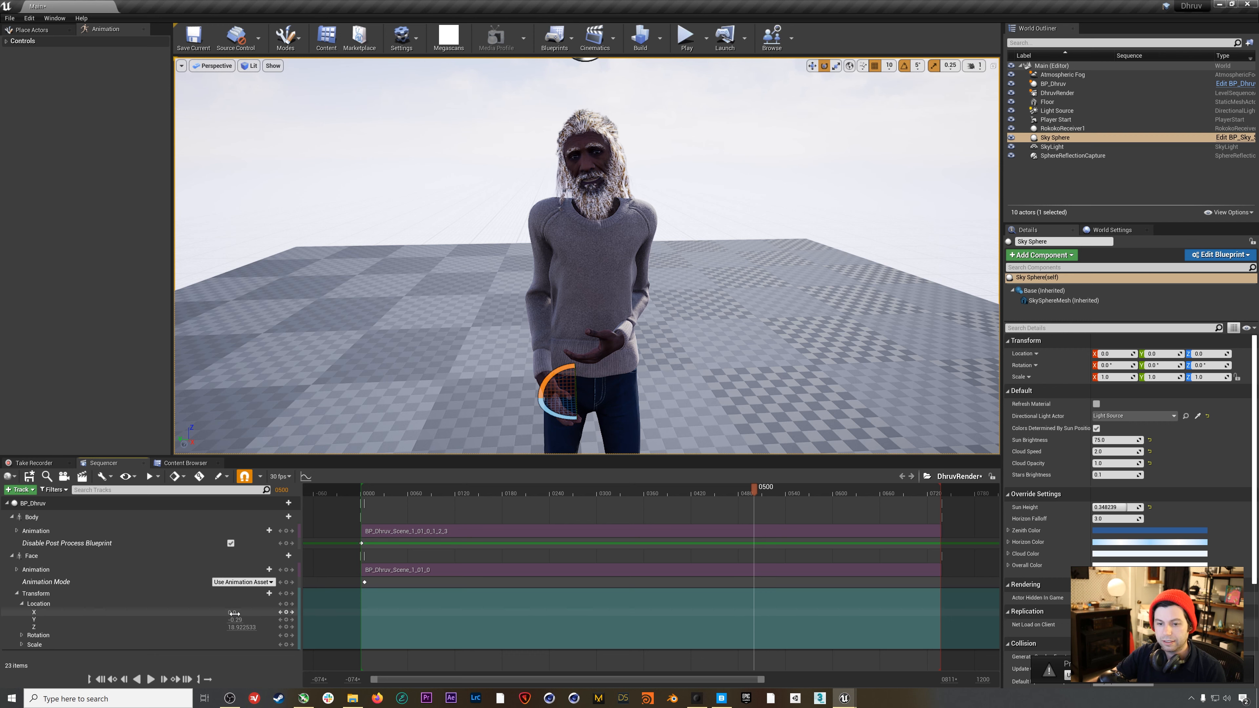
key(ctrl+z)
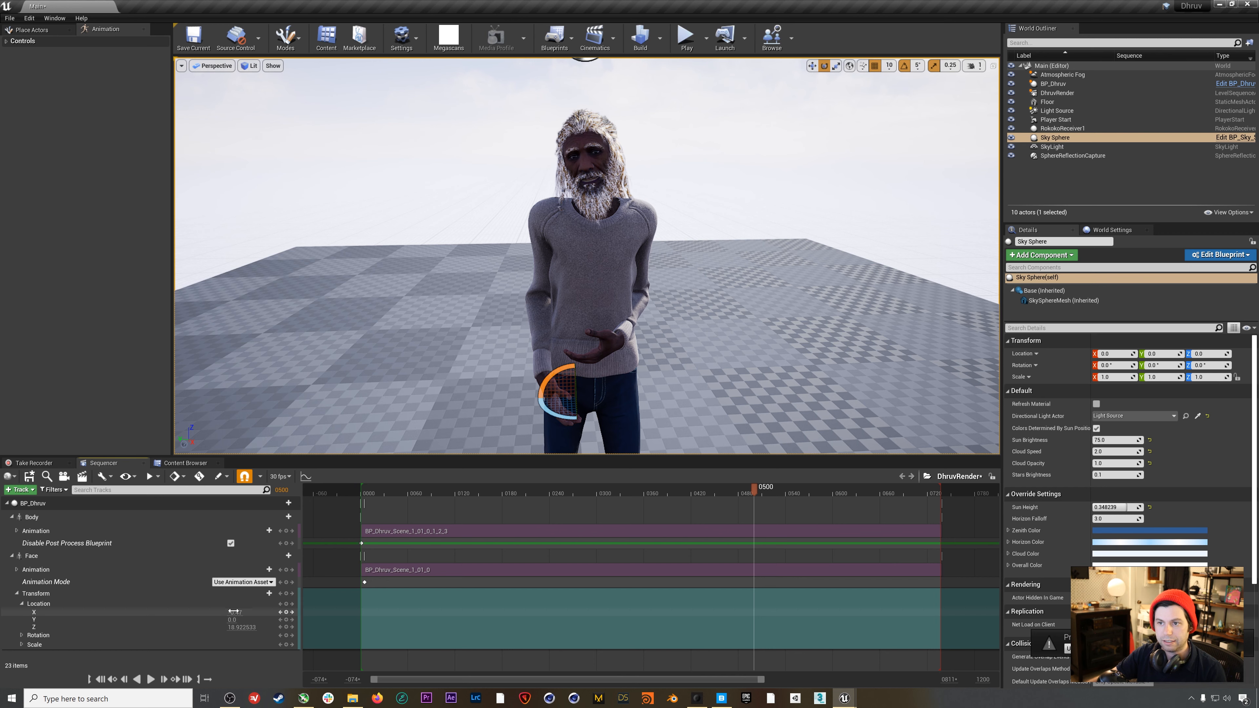
click(150, 679)
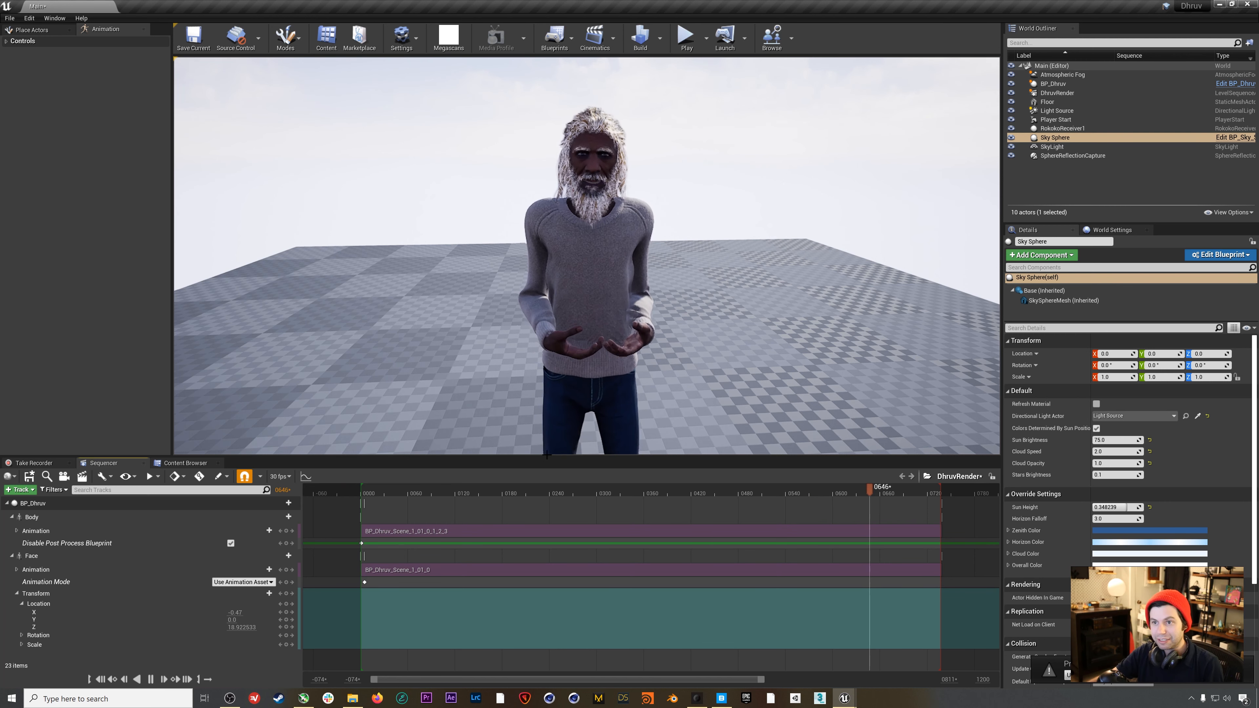
Replay the performance from frame 64 with the face in close-up, and turn on looping of the playback range
click(411, 489)
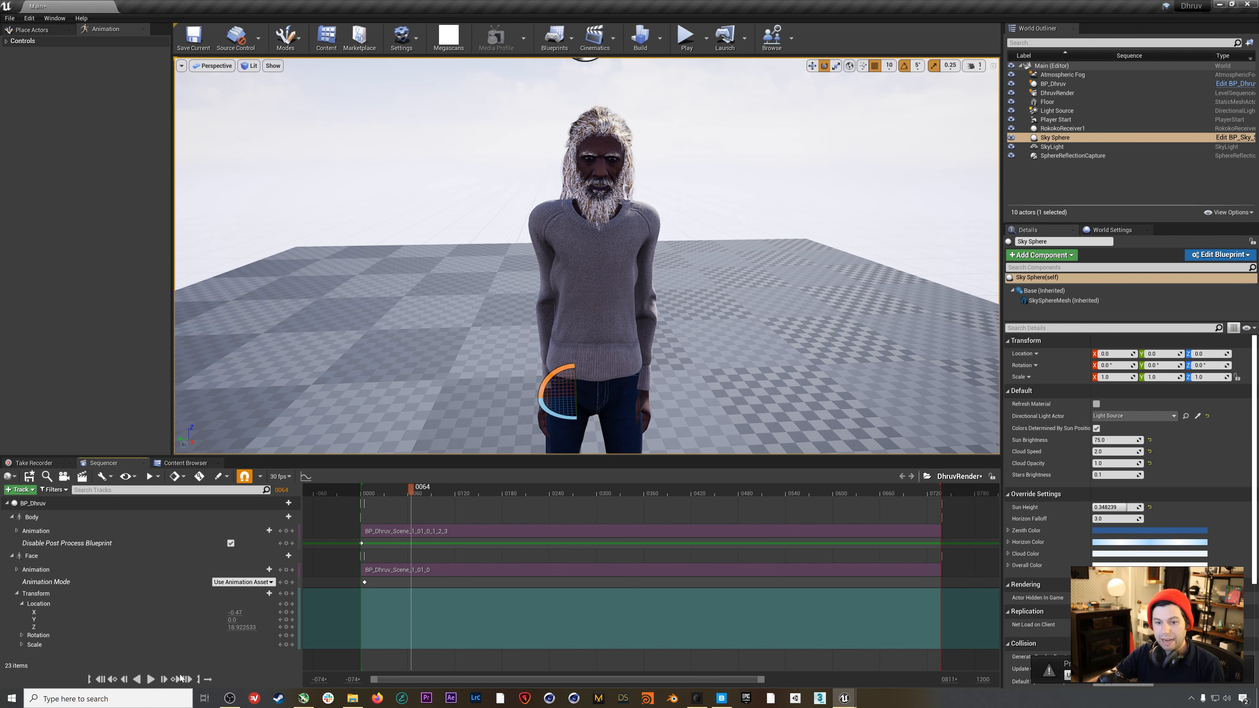
click(149, 680)
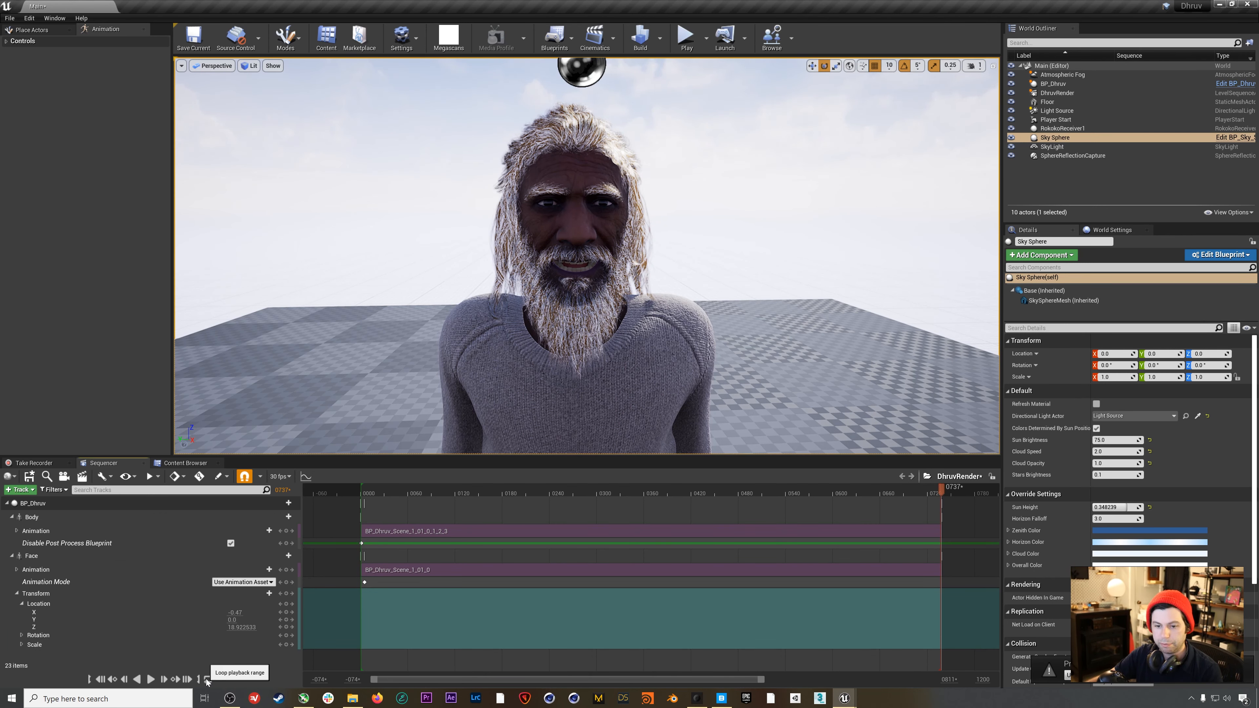
click(151, 679)
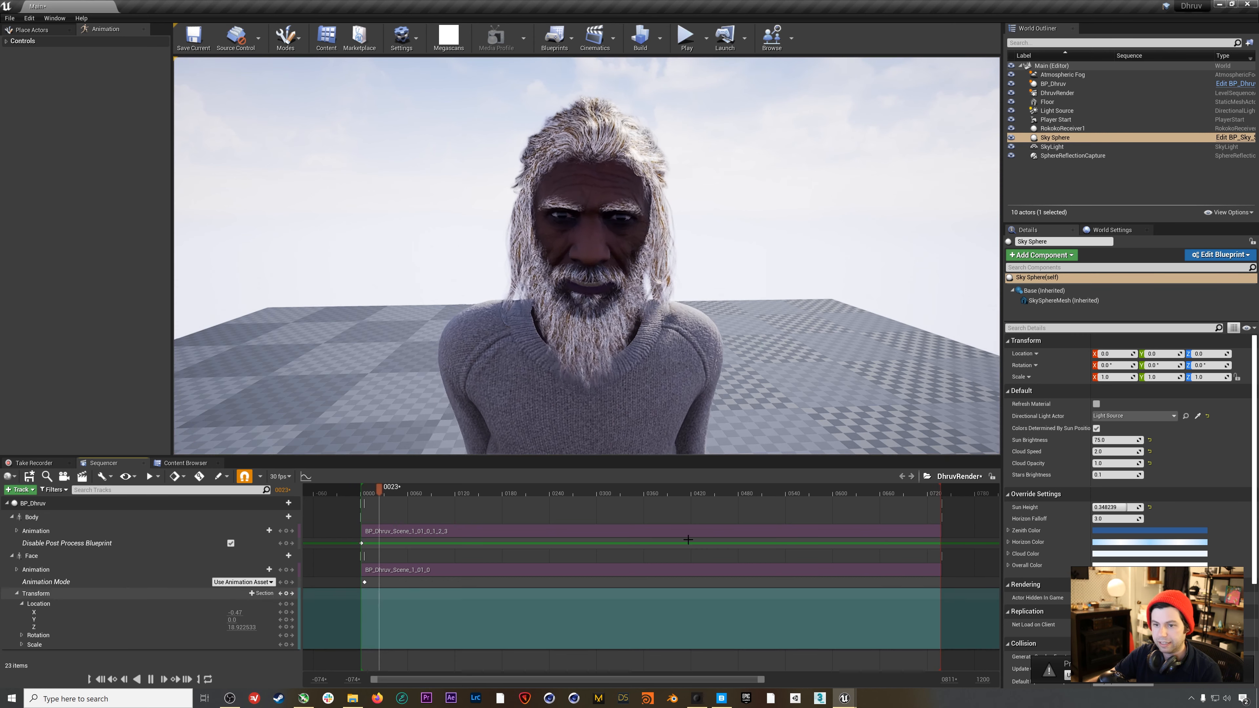
Rotate the Light Source to about X 360°, Y 273.87° and Z 203.88° so it lights the character's face from the front
click(1090, 113)
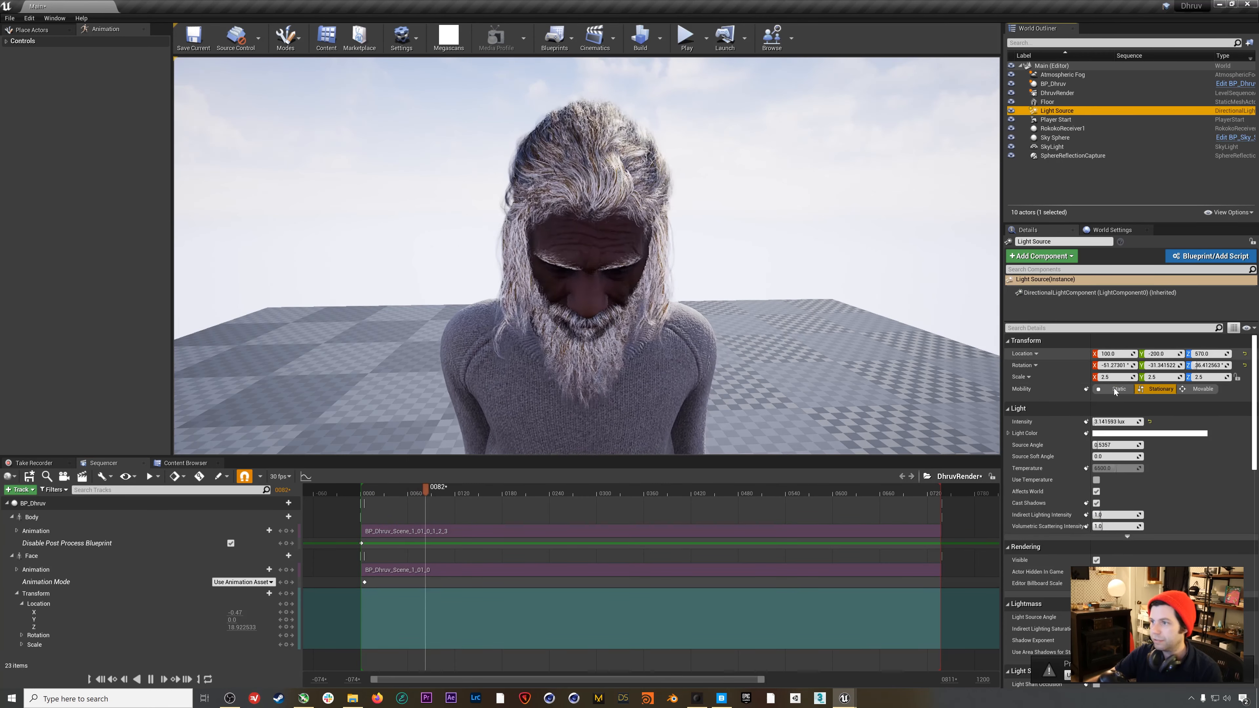
drag(1163, 366, 1172, 366)
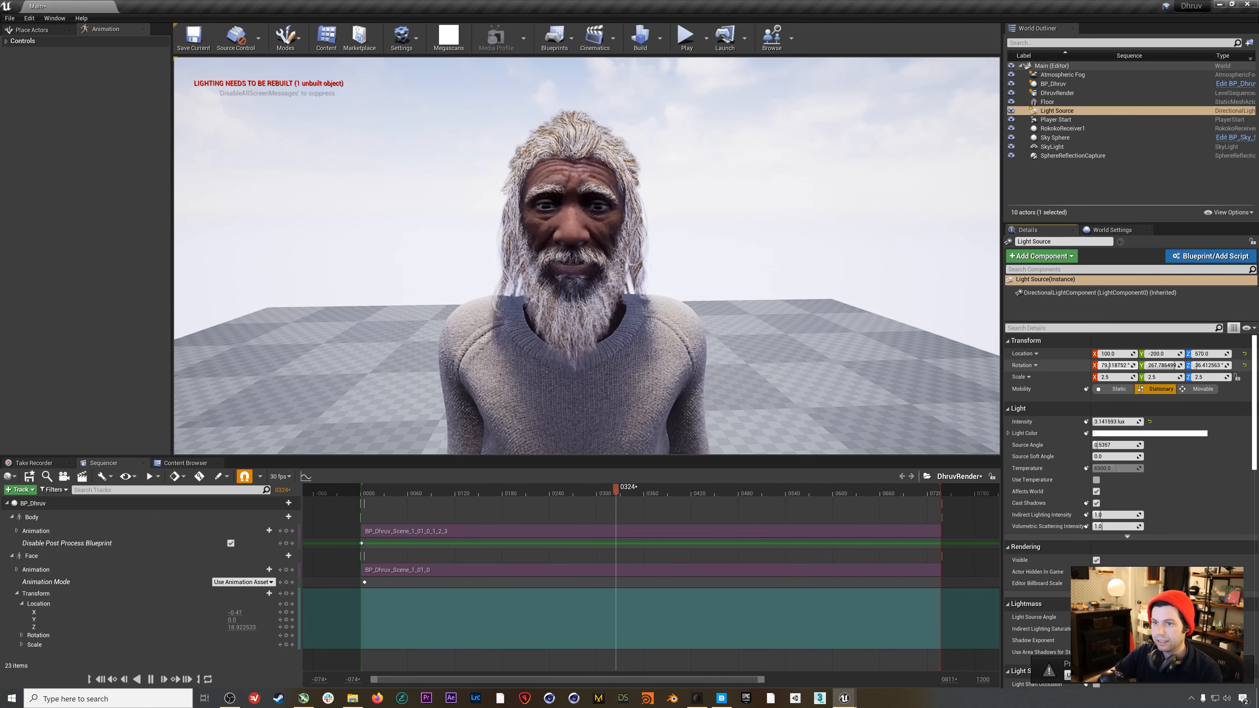
drag(1115, 365, 1117, 366)
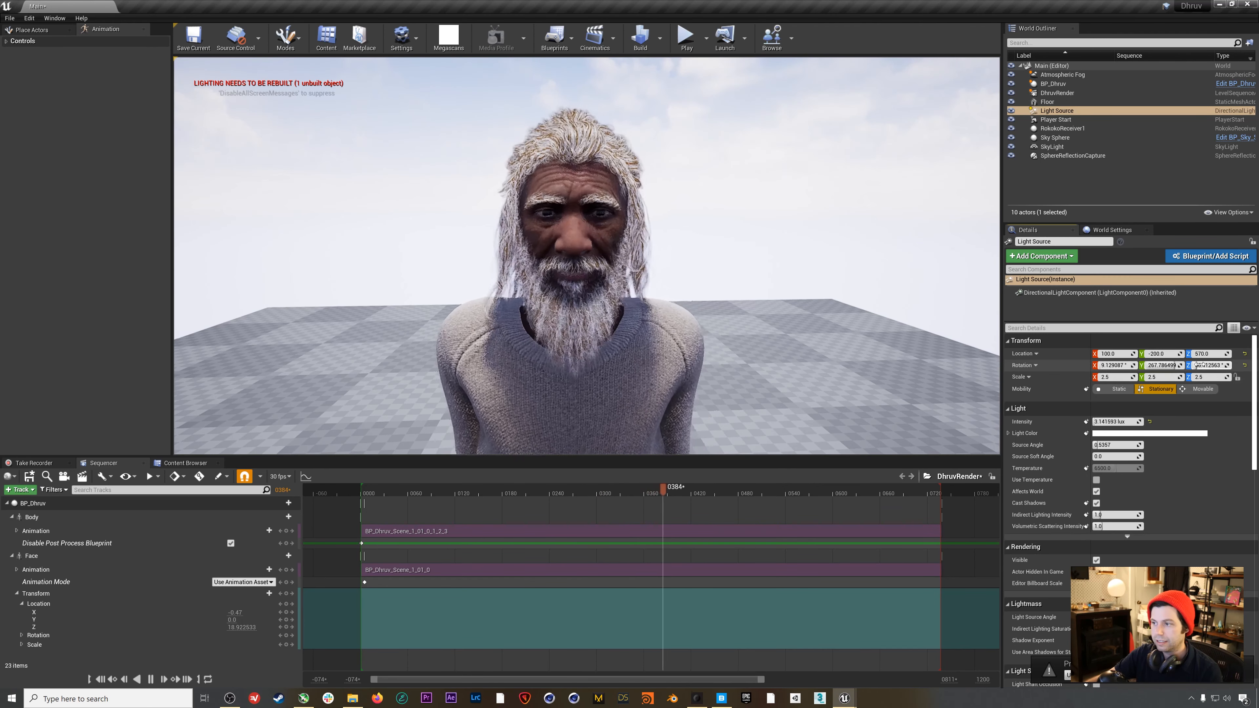
drag(1206, 366, 1180, 366)
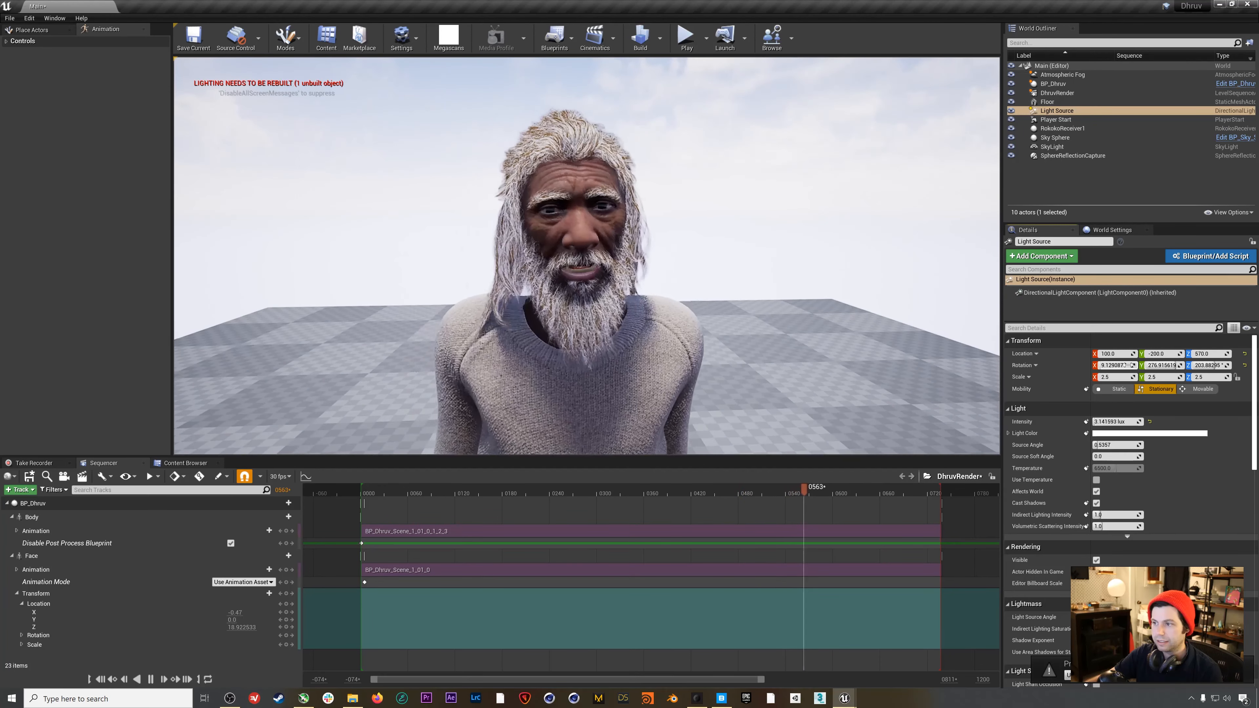
drag(1149, 365, 1176, 366)
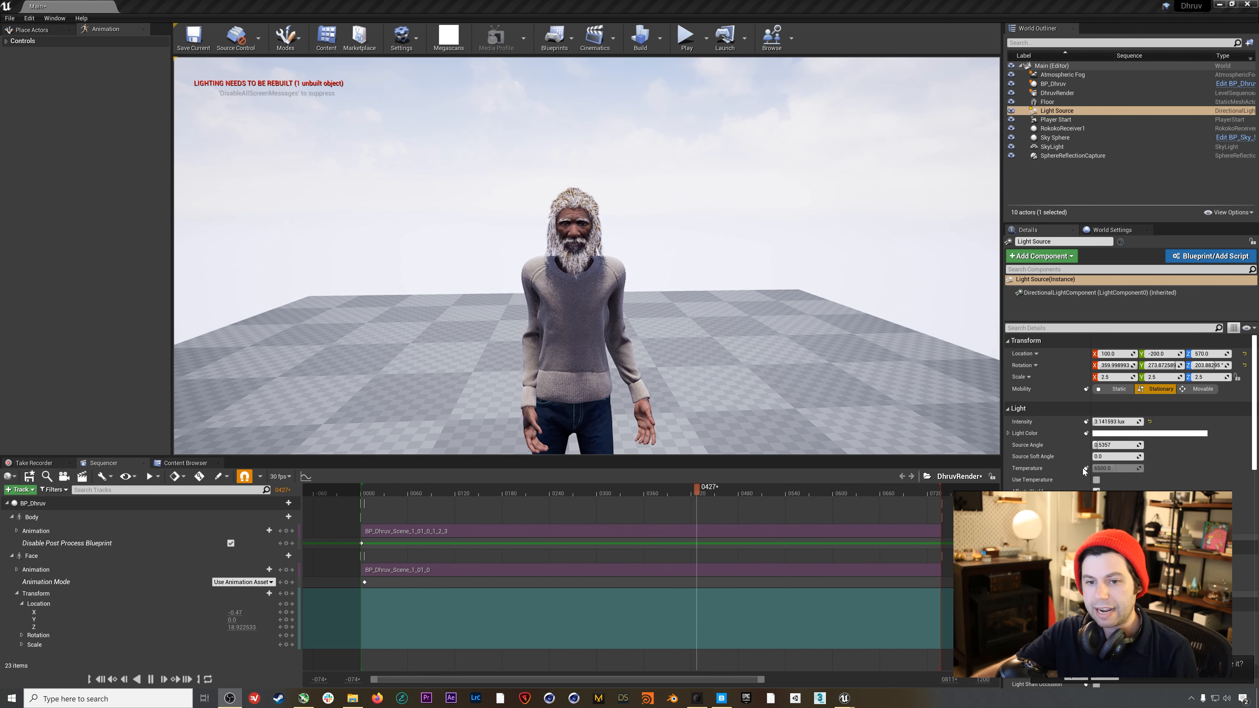
Pause the sequence playback and add DhruvRender as a new job in the Movie Render Queue
click(150, 679)
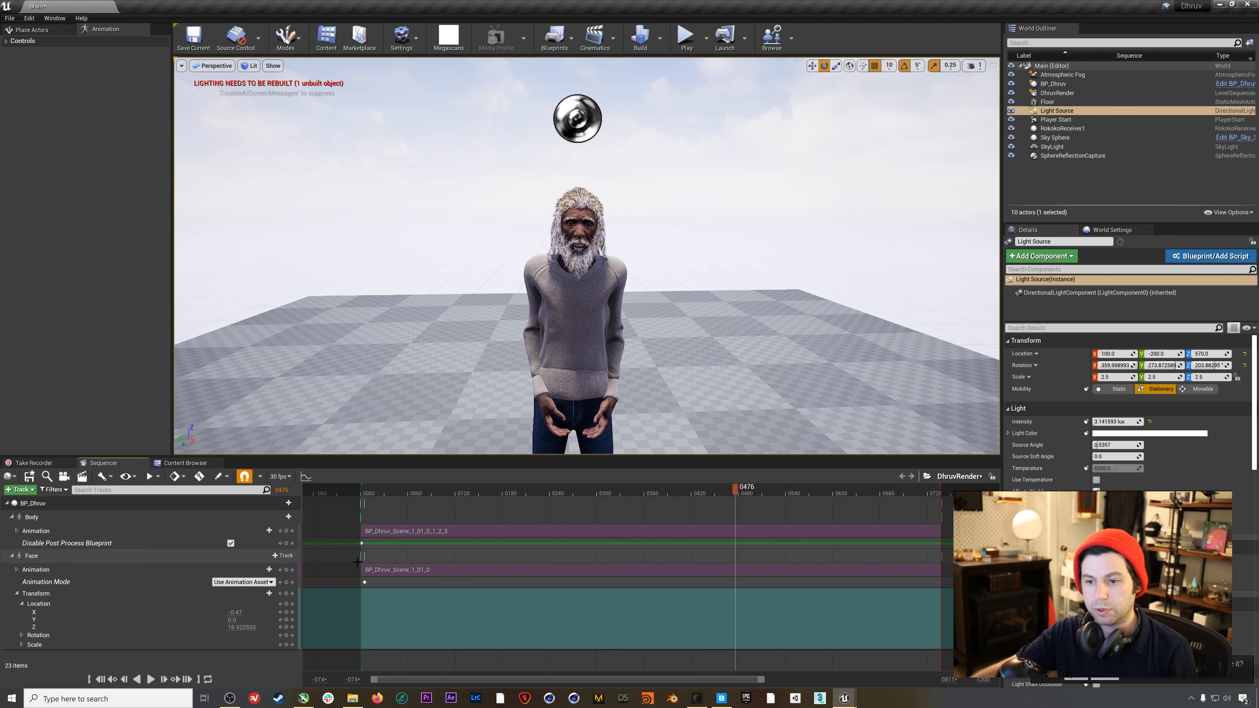
click(58, 20)
mouse_move(74, 37)
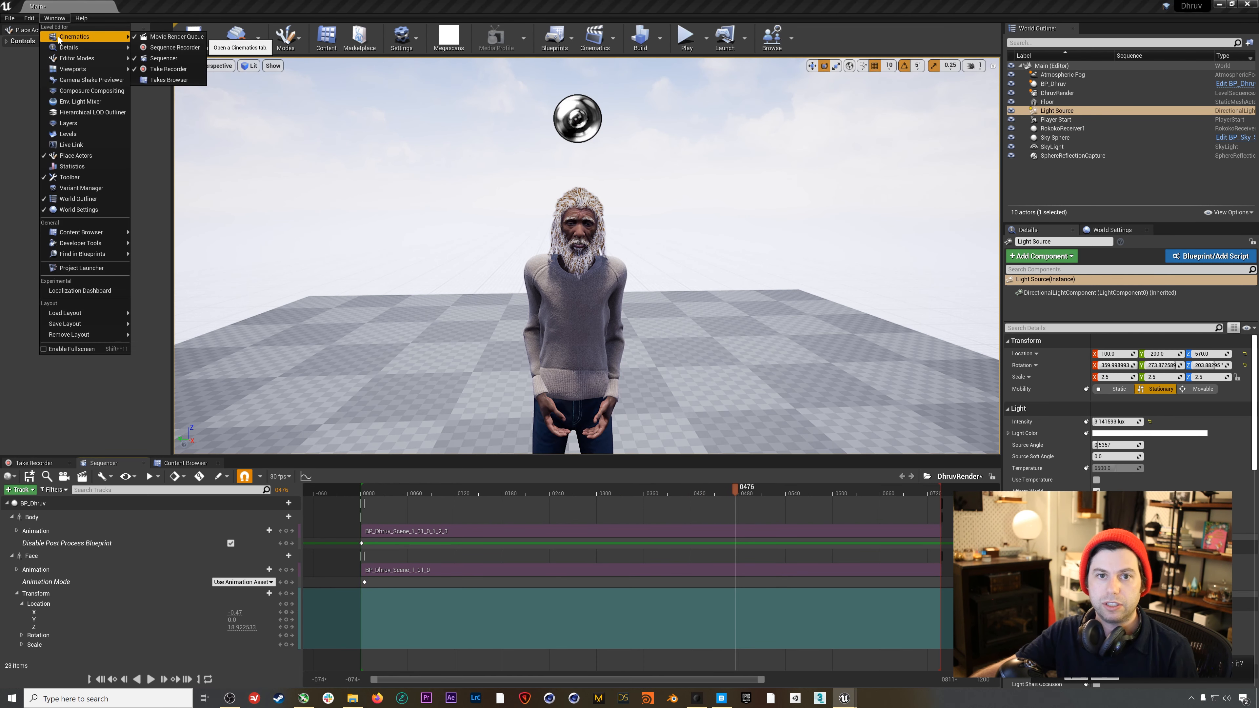
click(171, 37)
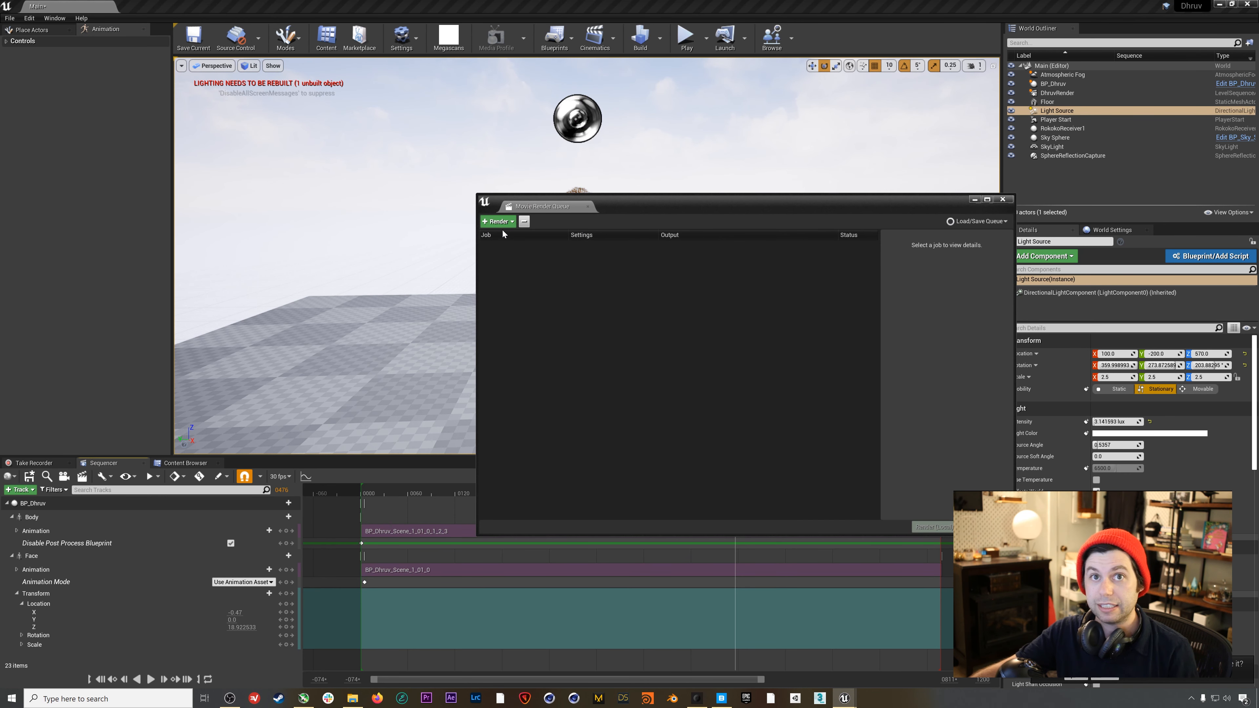
click(499, 221)
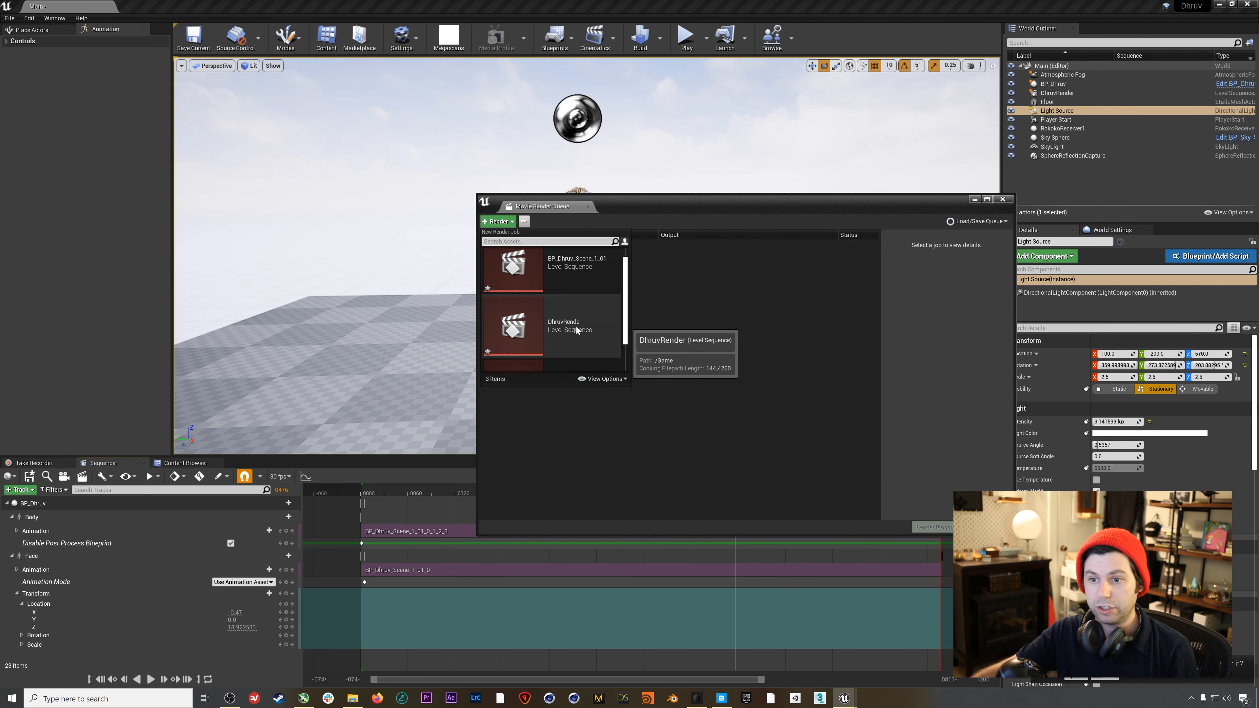
click(546, 326)
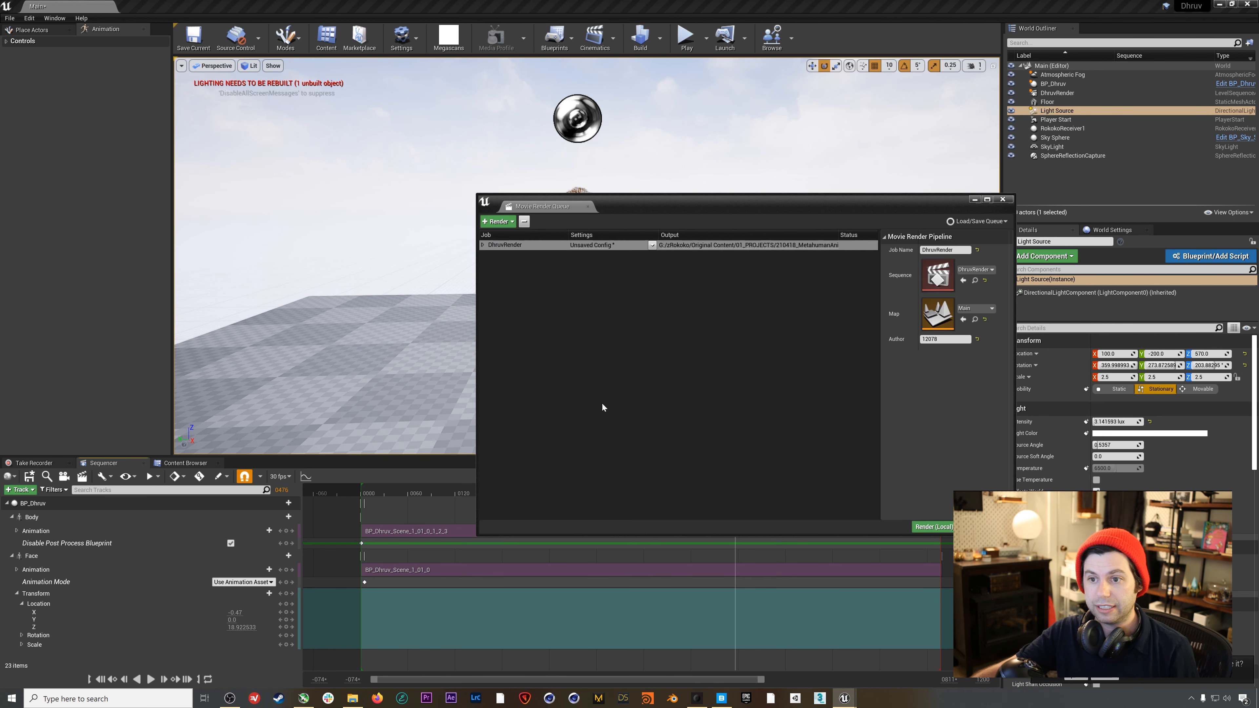
In the DhruvRender job's configuration, disable the .jpg Sequence output and add a .png Sequence [8bit] output
click(590, 245)
click(476, 240)
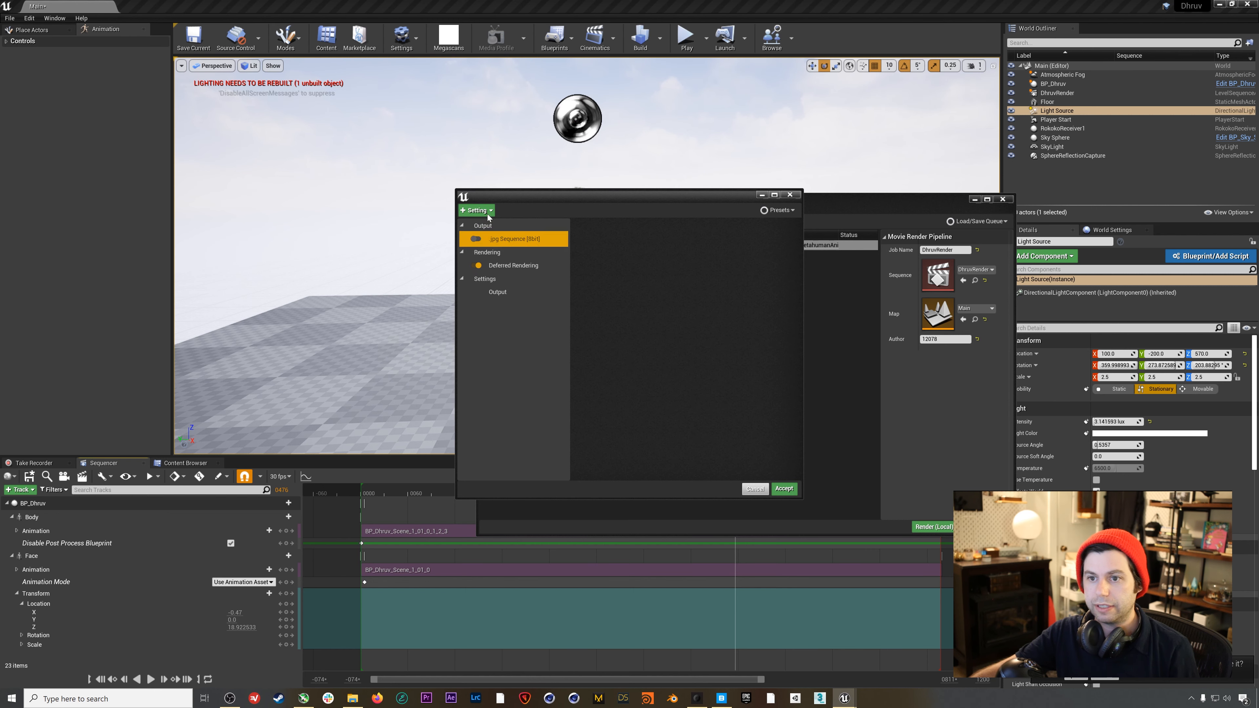
click(475, 210)
click(509, 361)
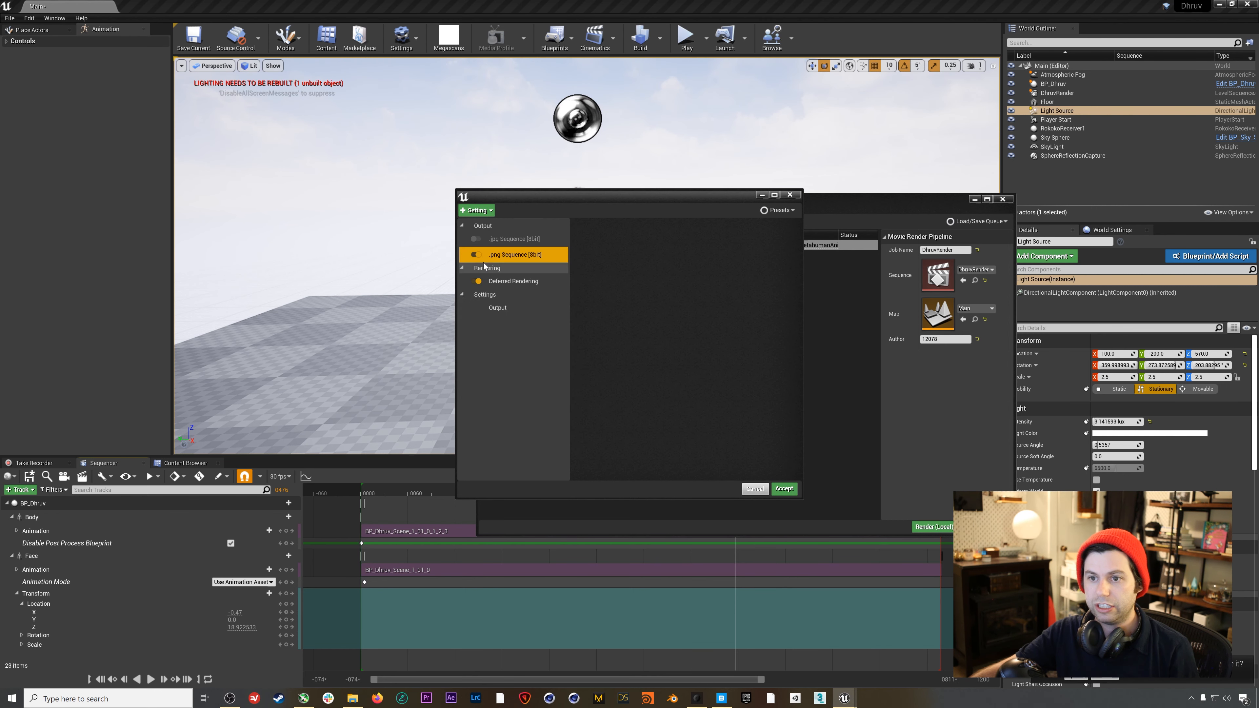
Add an Anti-aliasing setting with Spatial and Temporal Sample Counts of 8, and override anti-aliasing with the method None
click(490, 210)
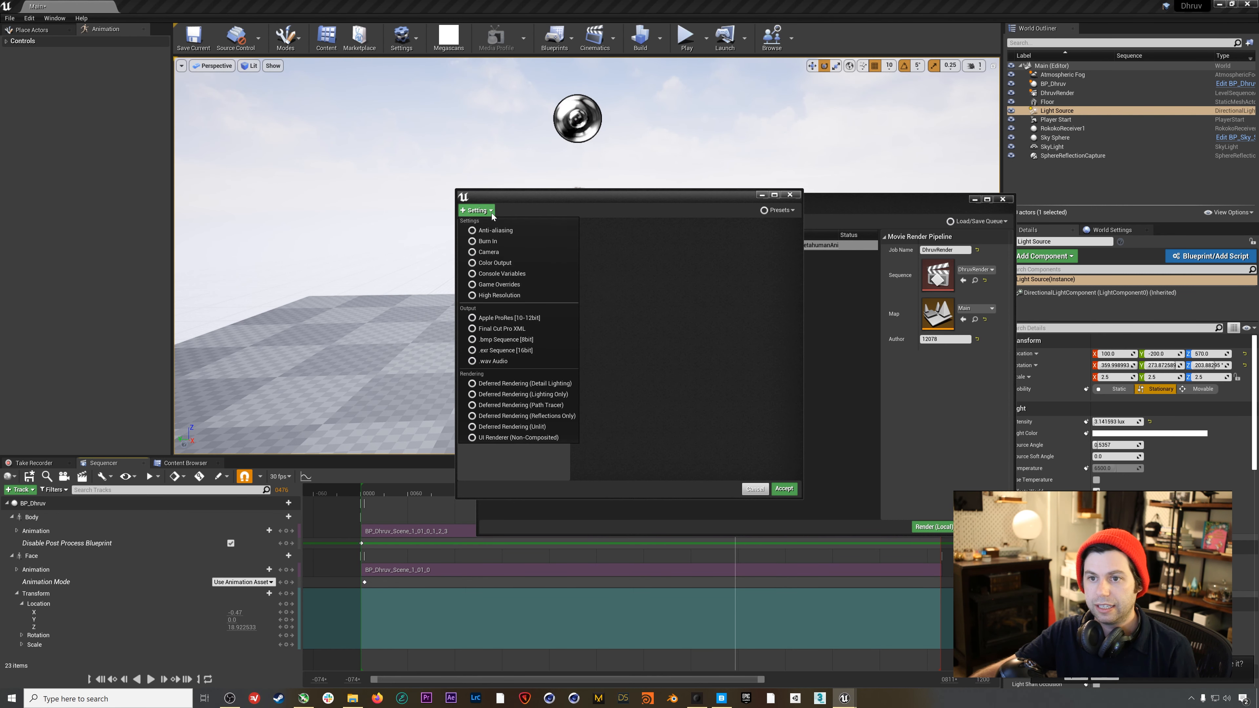
click(496, 230)
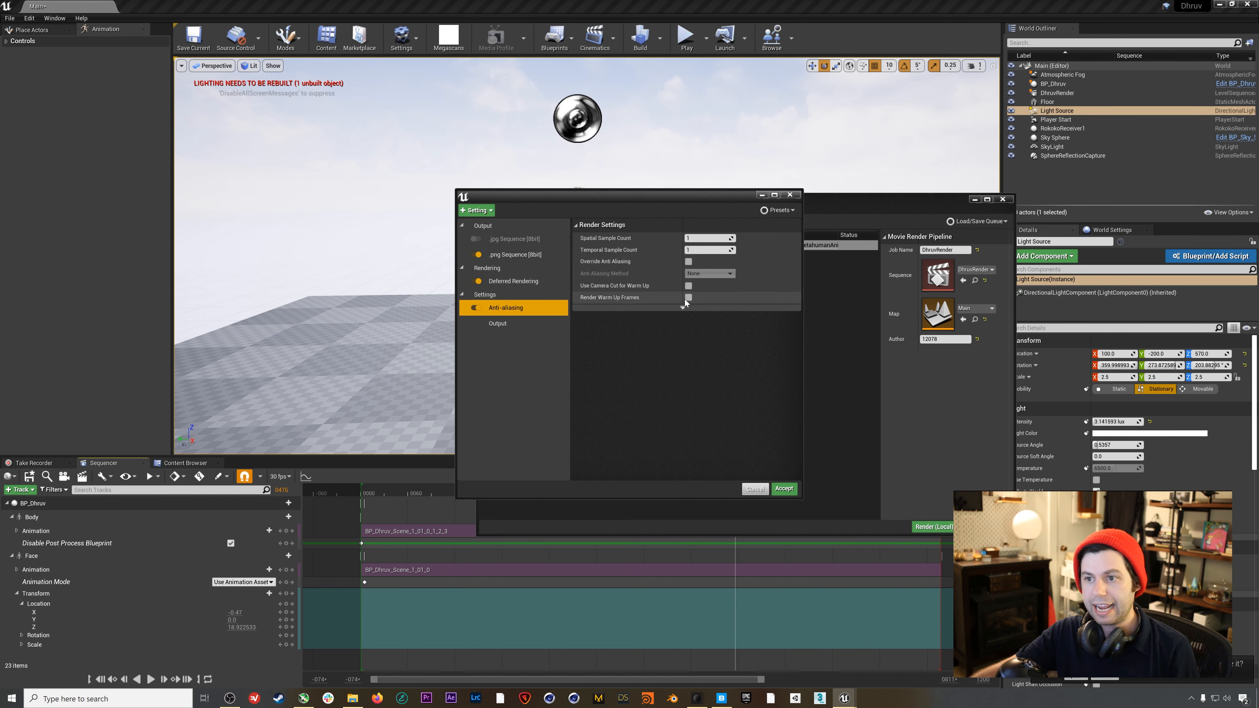
drag(695, 202, 629, 177)
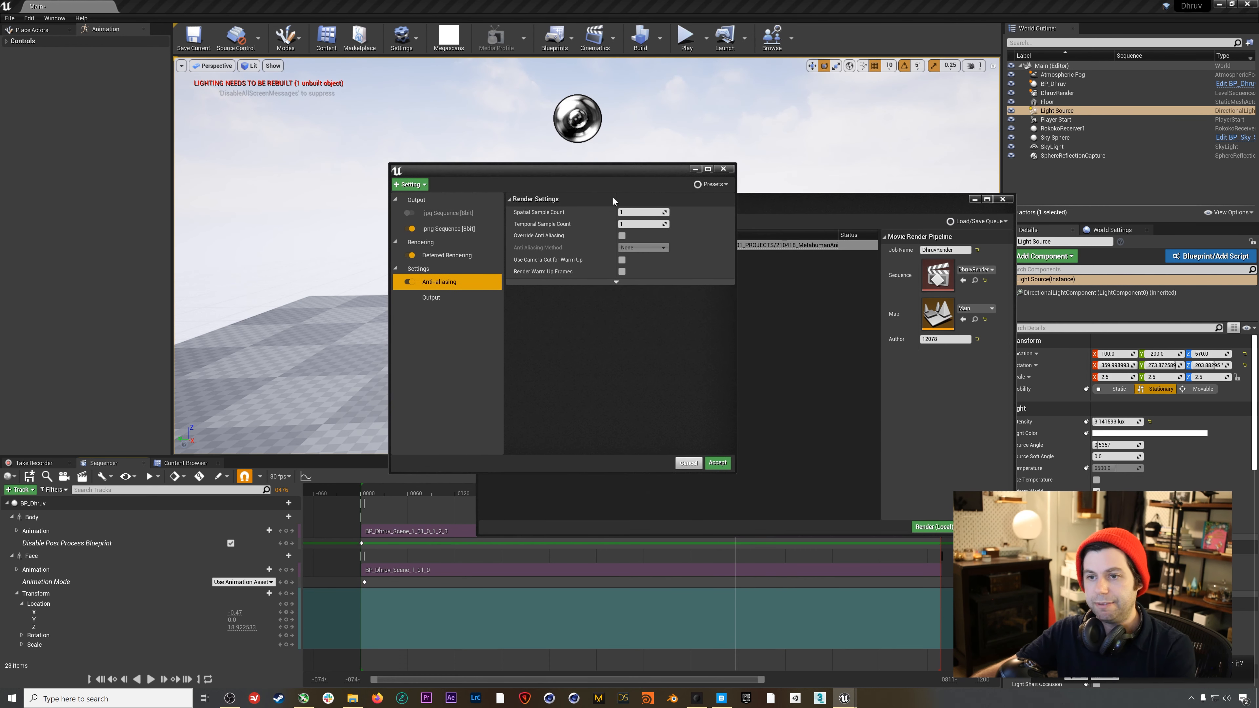
click(644, 212)
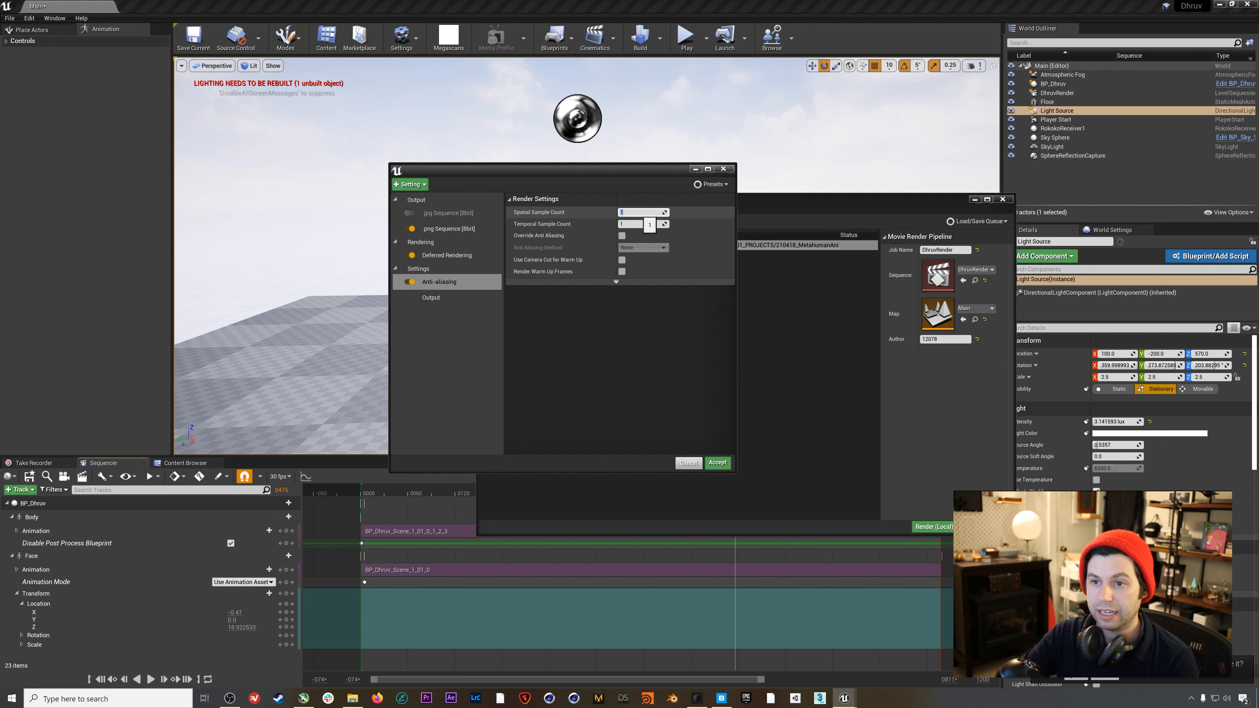
text(8)
key(Tab)
text(8)
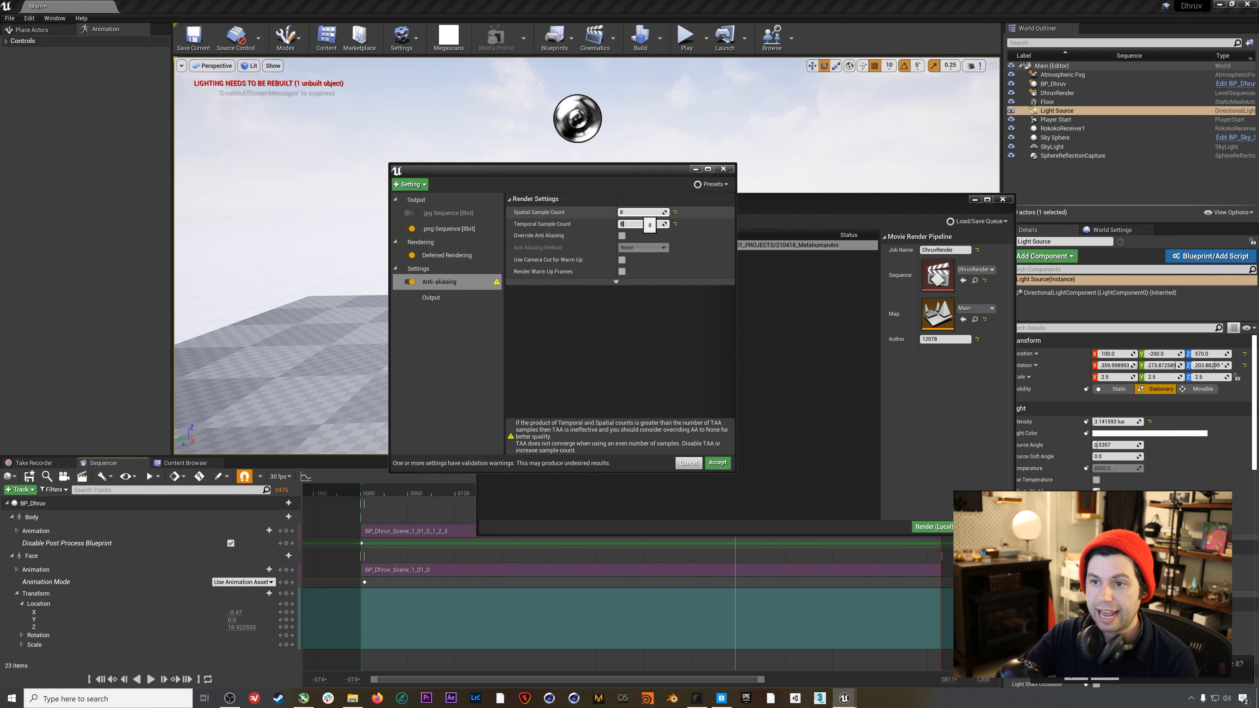
click(622, 235)
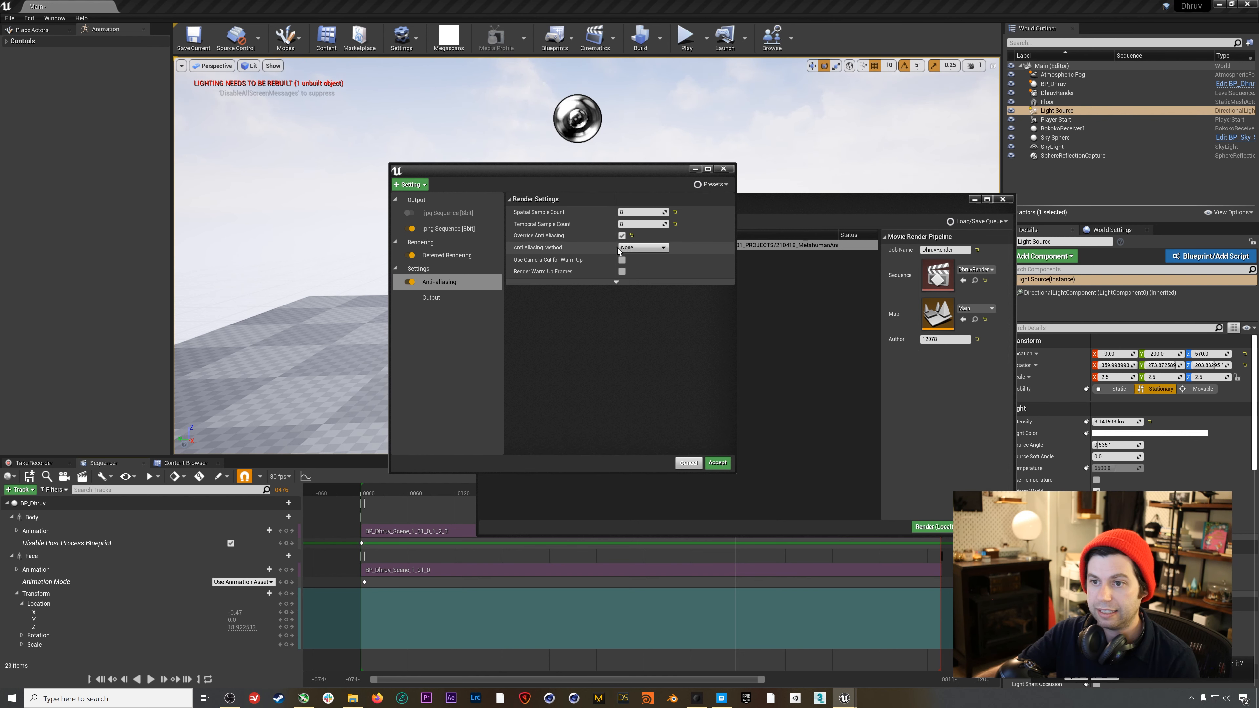
Set the Render and Engine Warm Up Counts to 120, accept the job configuration and move the queue window off the character
click(617, 282)
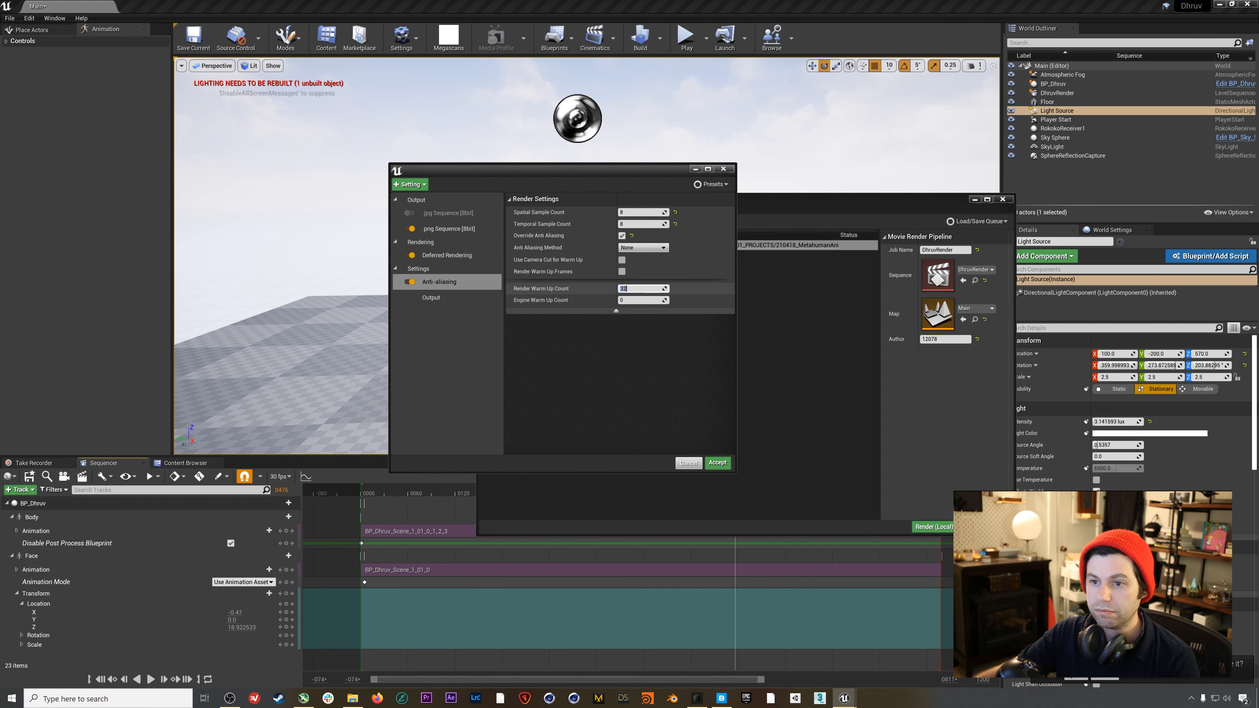
text(120)
key(Tab)
text(120)
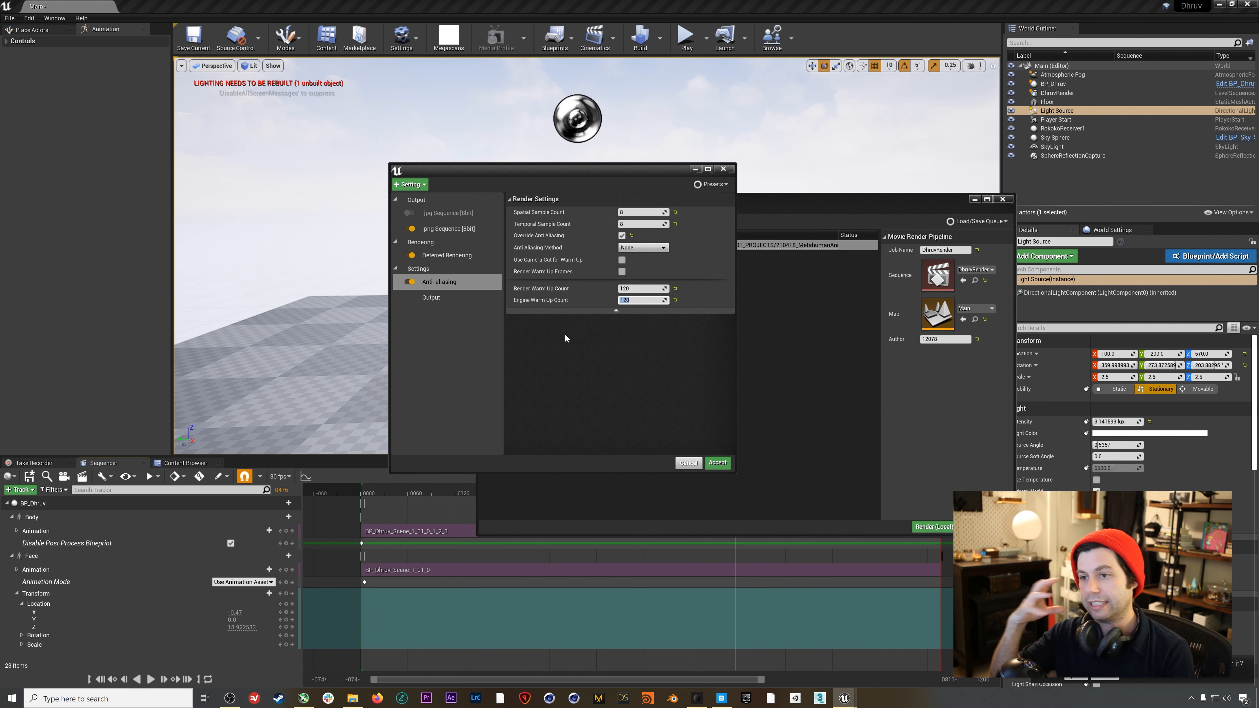
click(549, 336)
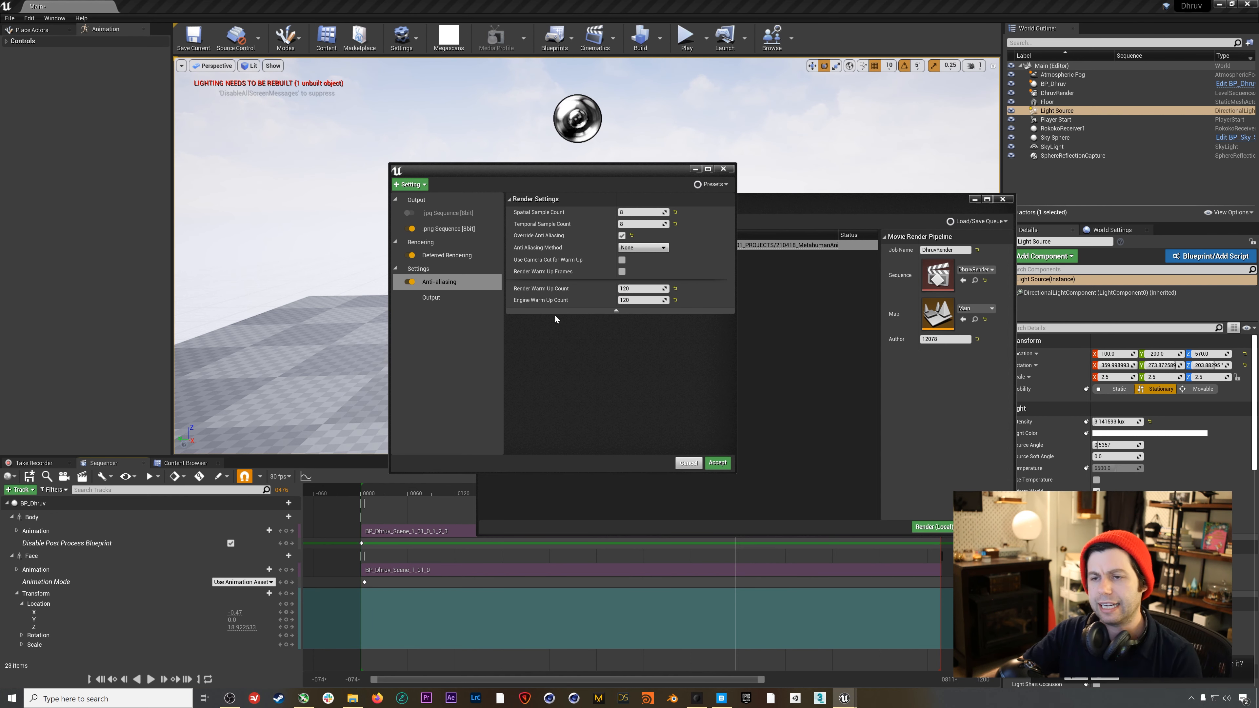
drag(597, 170, 470, 153)
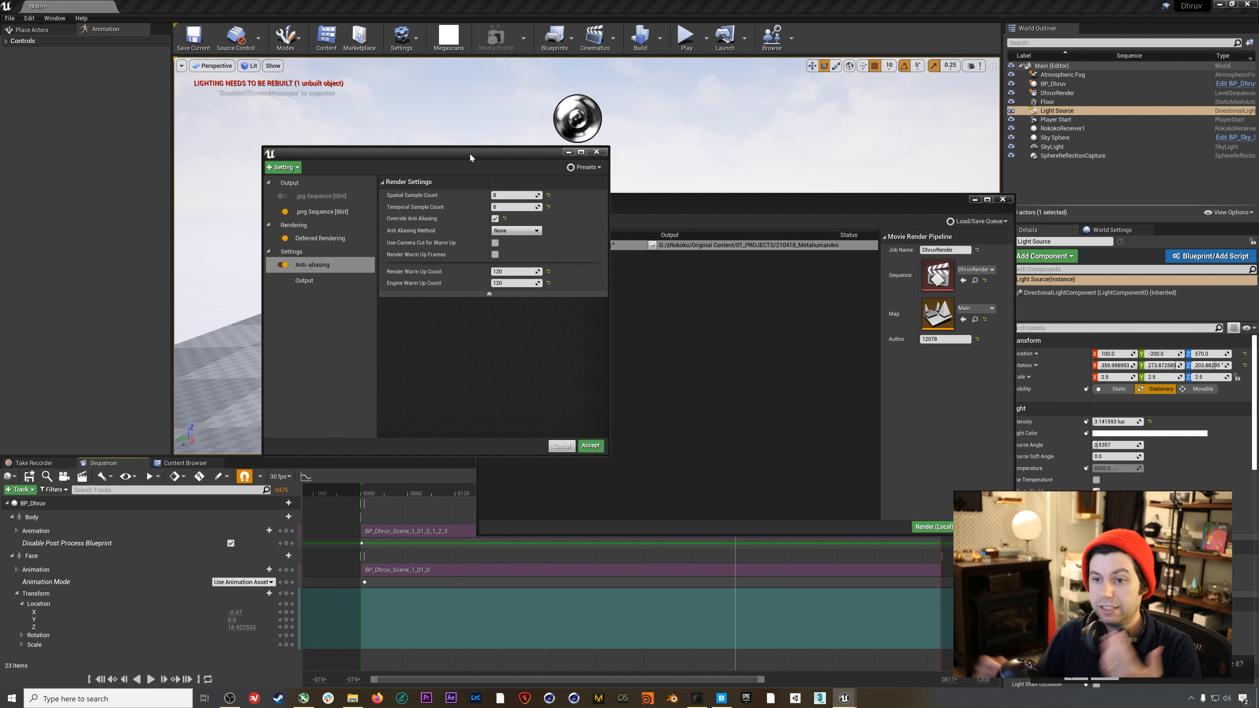
click(591, 445)
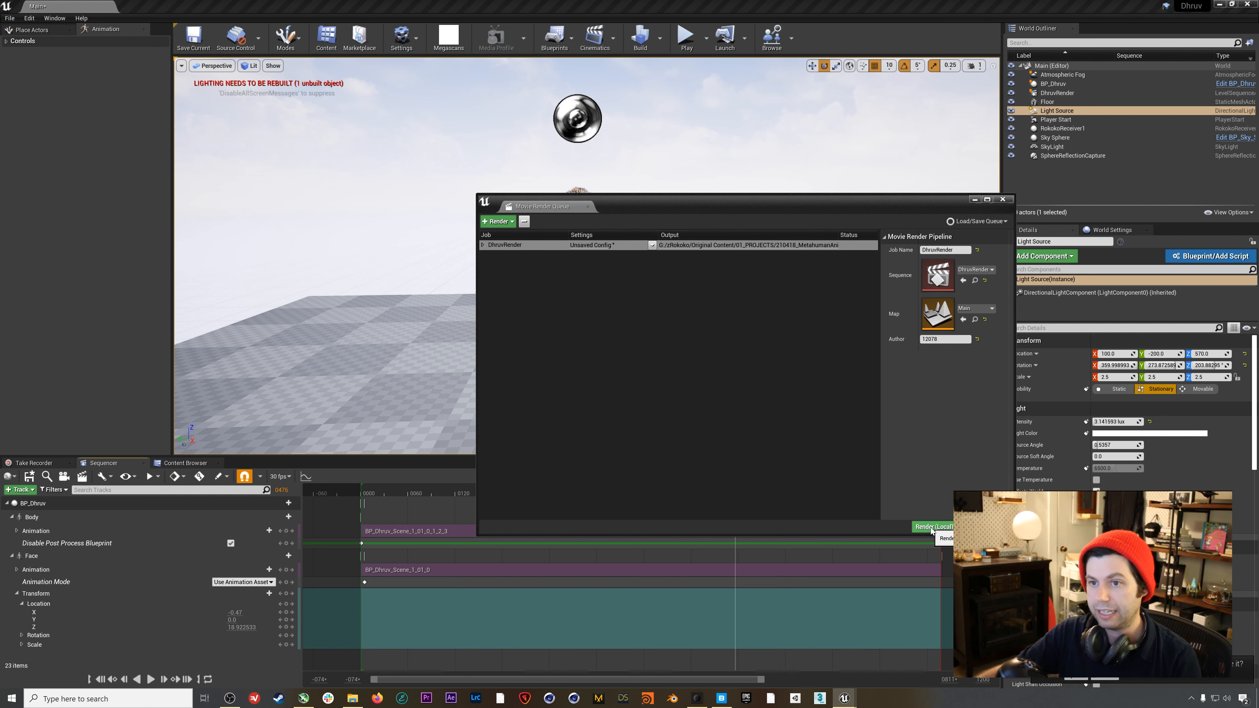
drag(931, 201, 1048, 301)
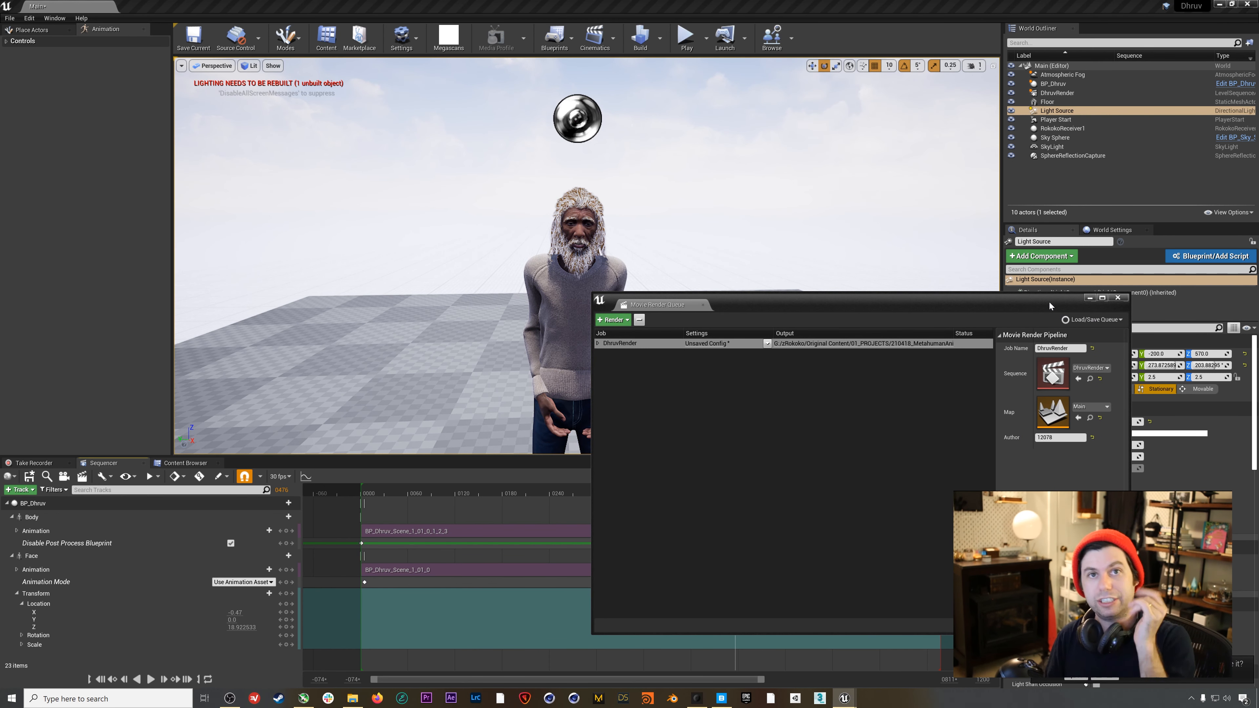